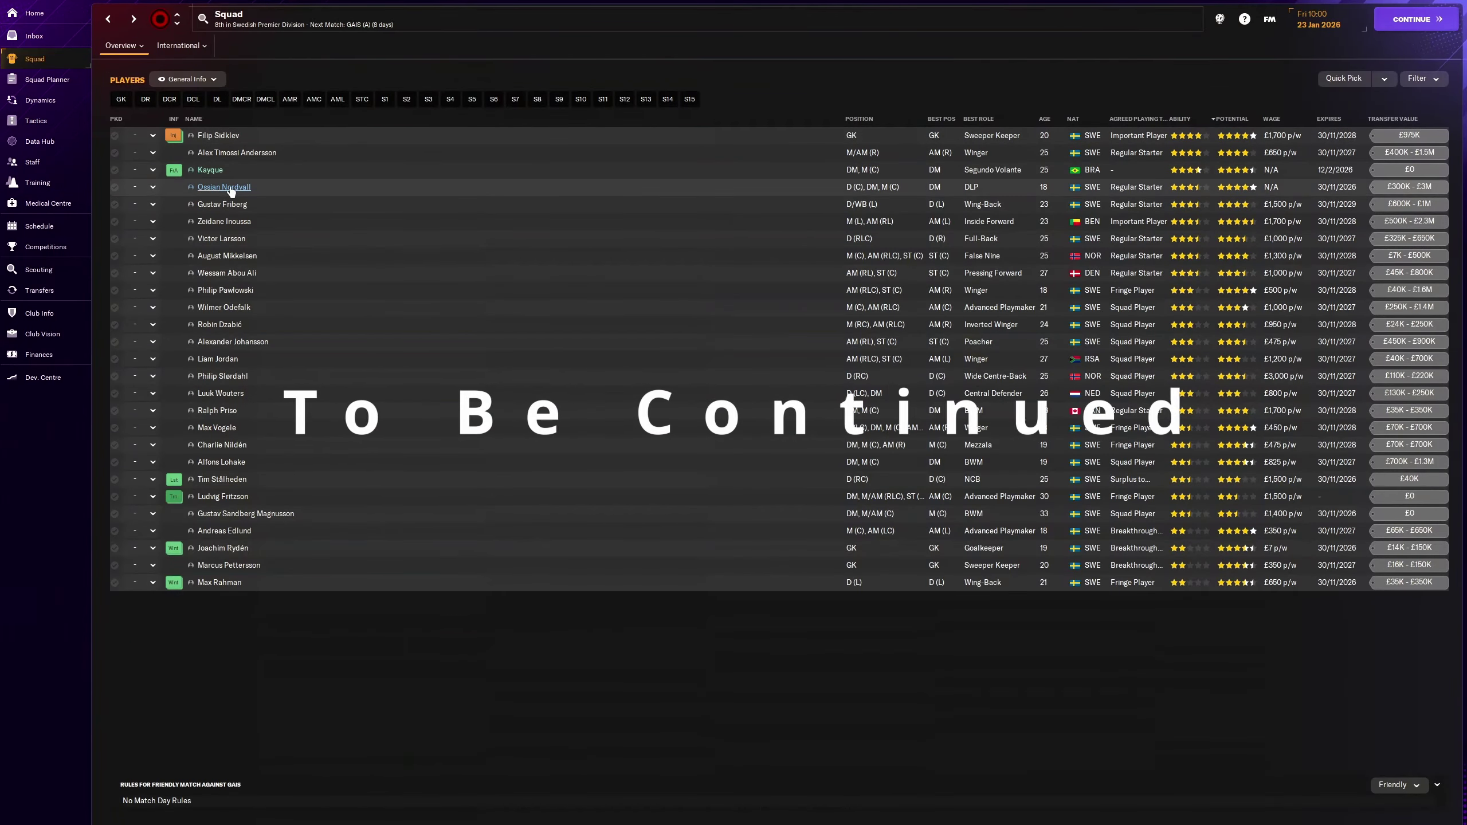
left_click(211, 170)
left_click(175, 47)
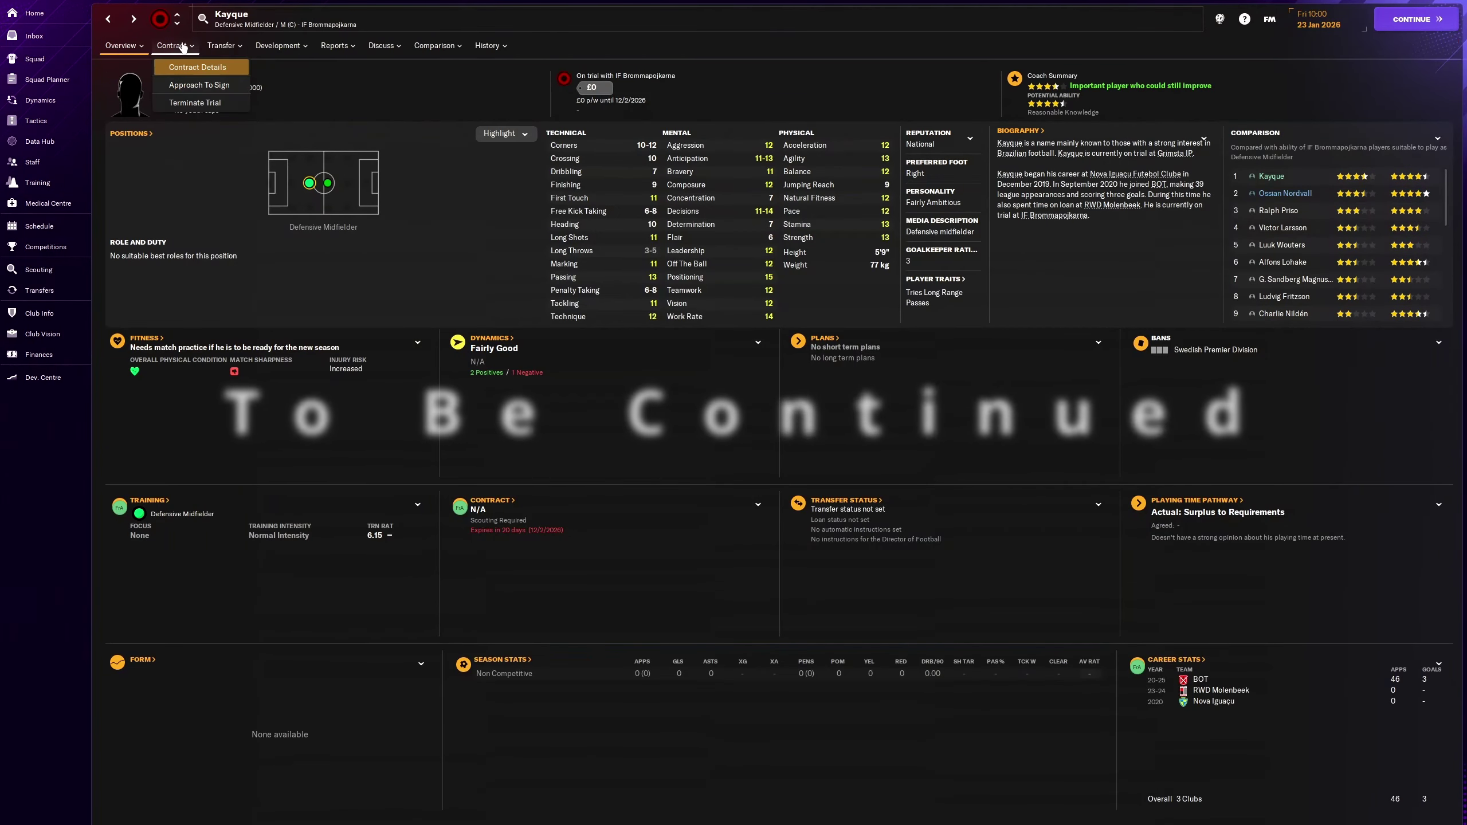
left_click(222, 47)
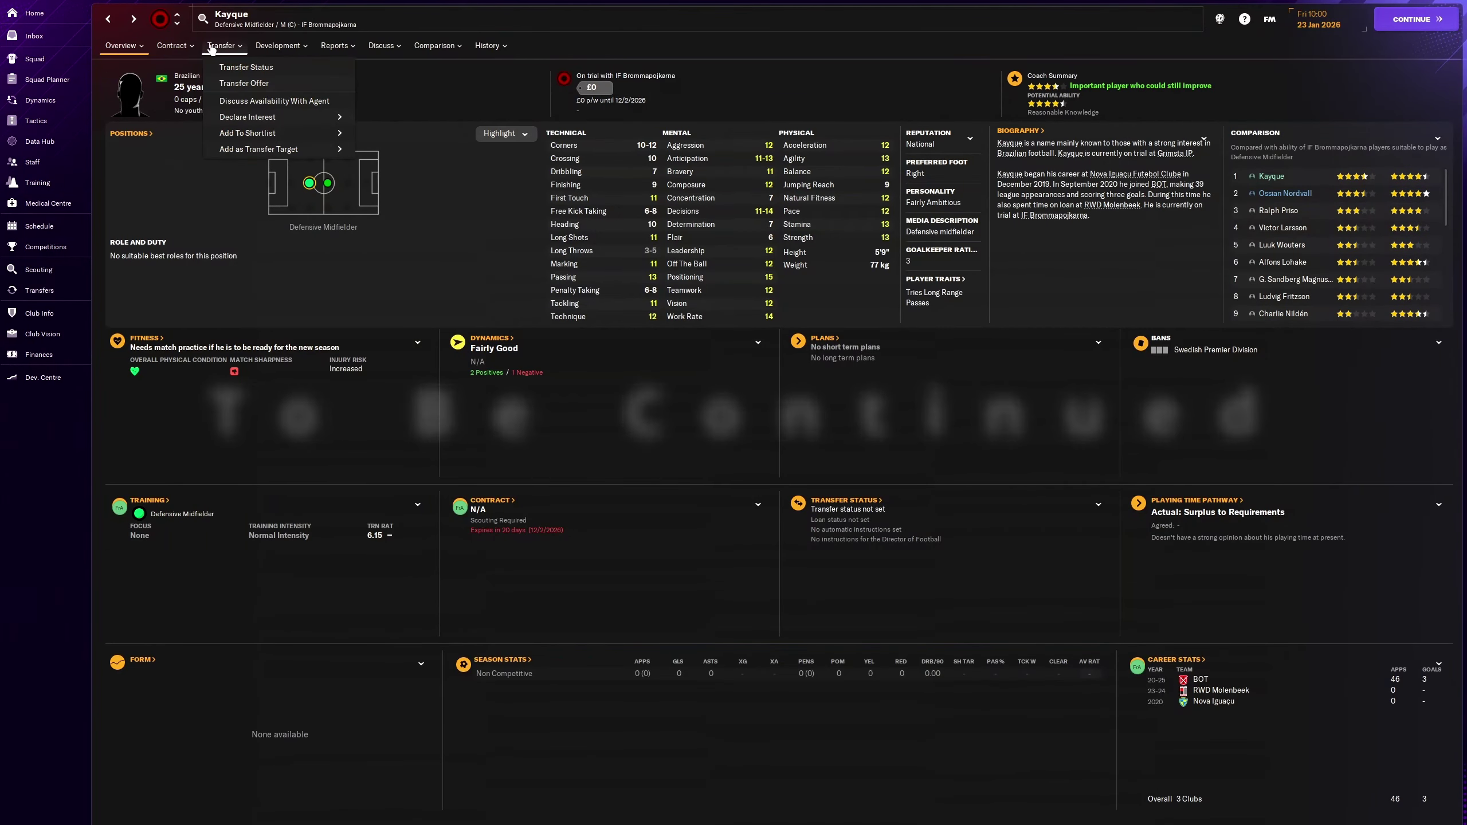
left_click(296, 104)
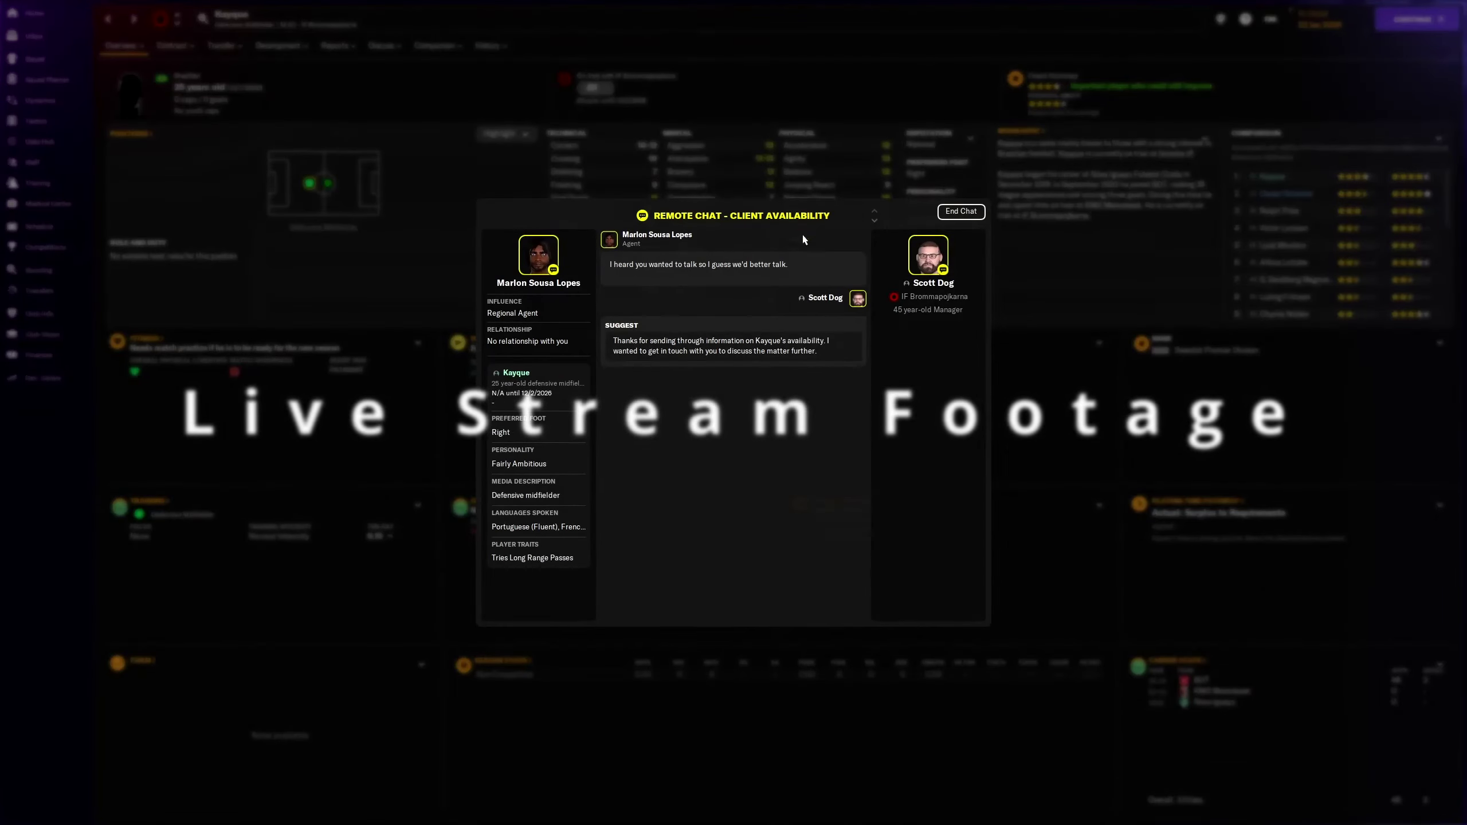
Step: Send the suggested reply, end the agent chat, and view Kayque's overall scouting report
left_click(720, 357)
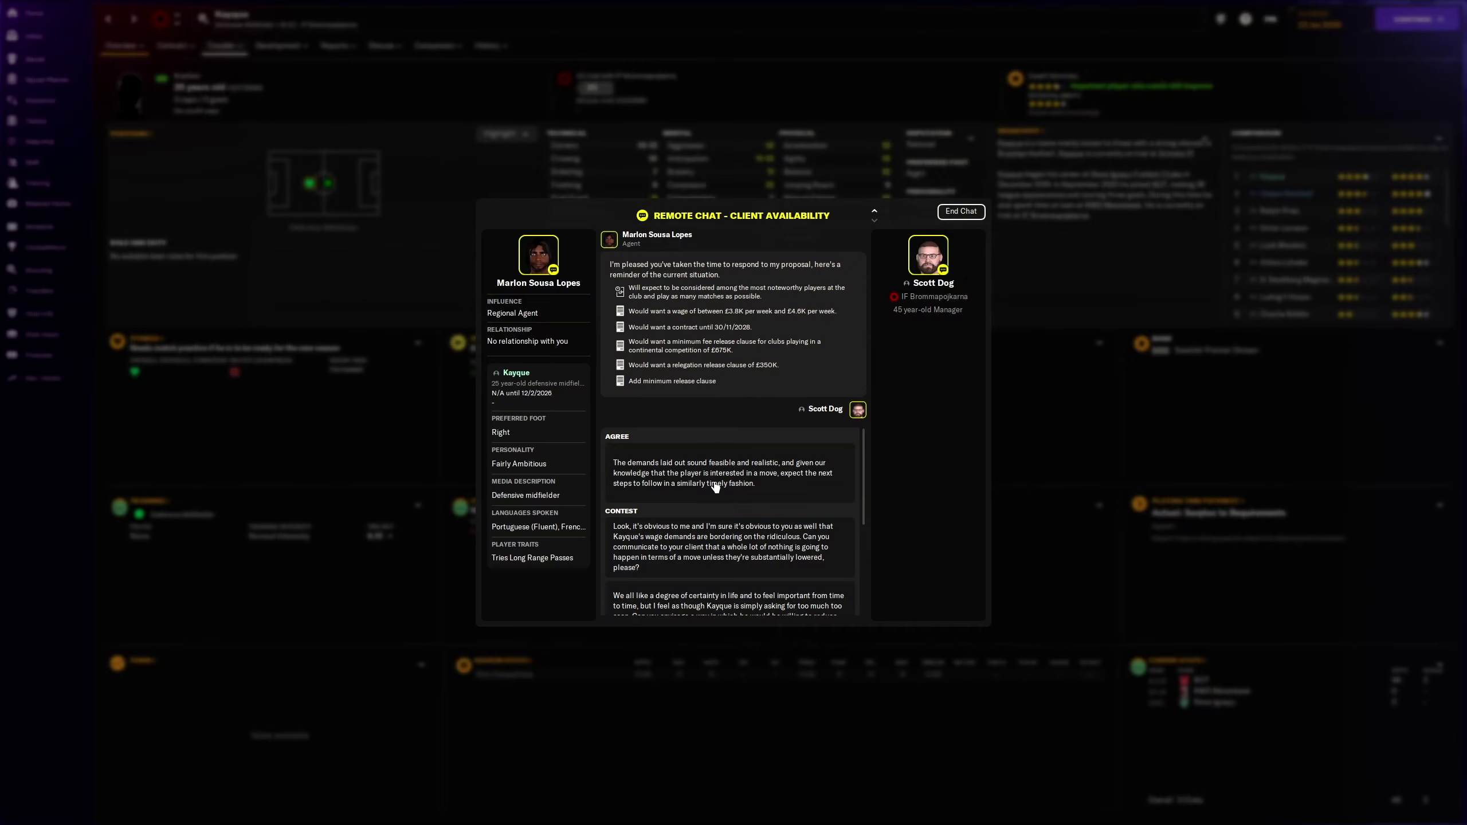
left_click(960, 212)
left_click(335, 45)
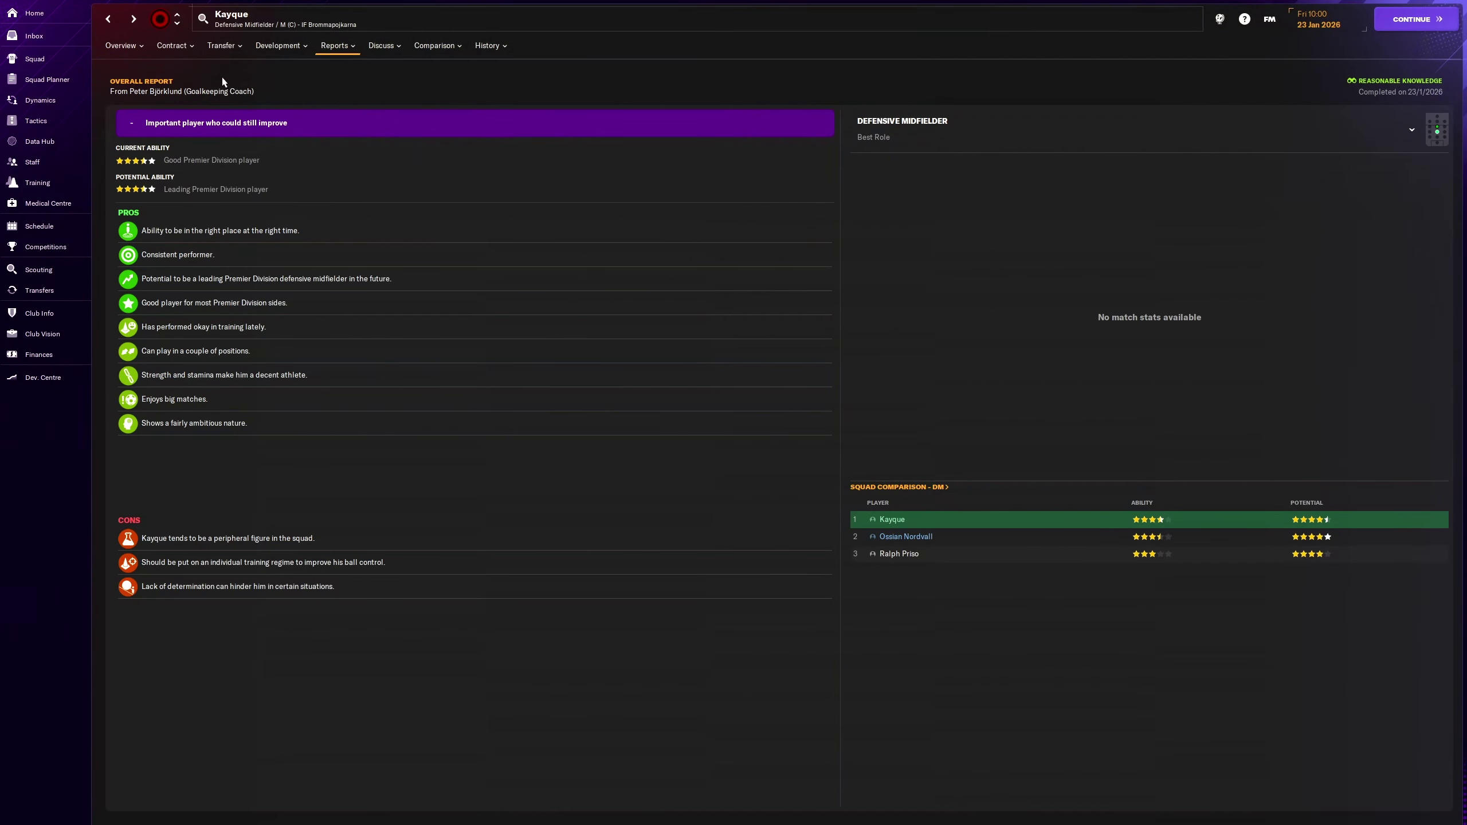
Step: Start contract negotiations with Kayque and finalise the promises to his agent
left_click(171, 46)
left_click(169, 89)
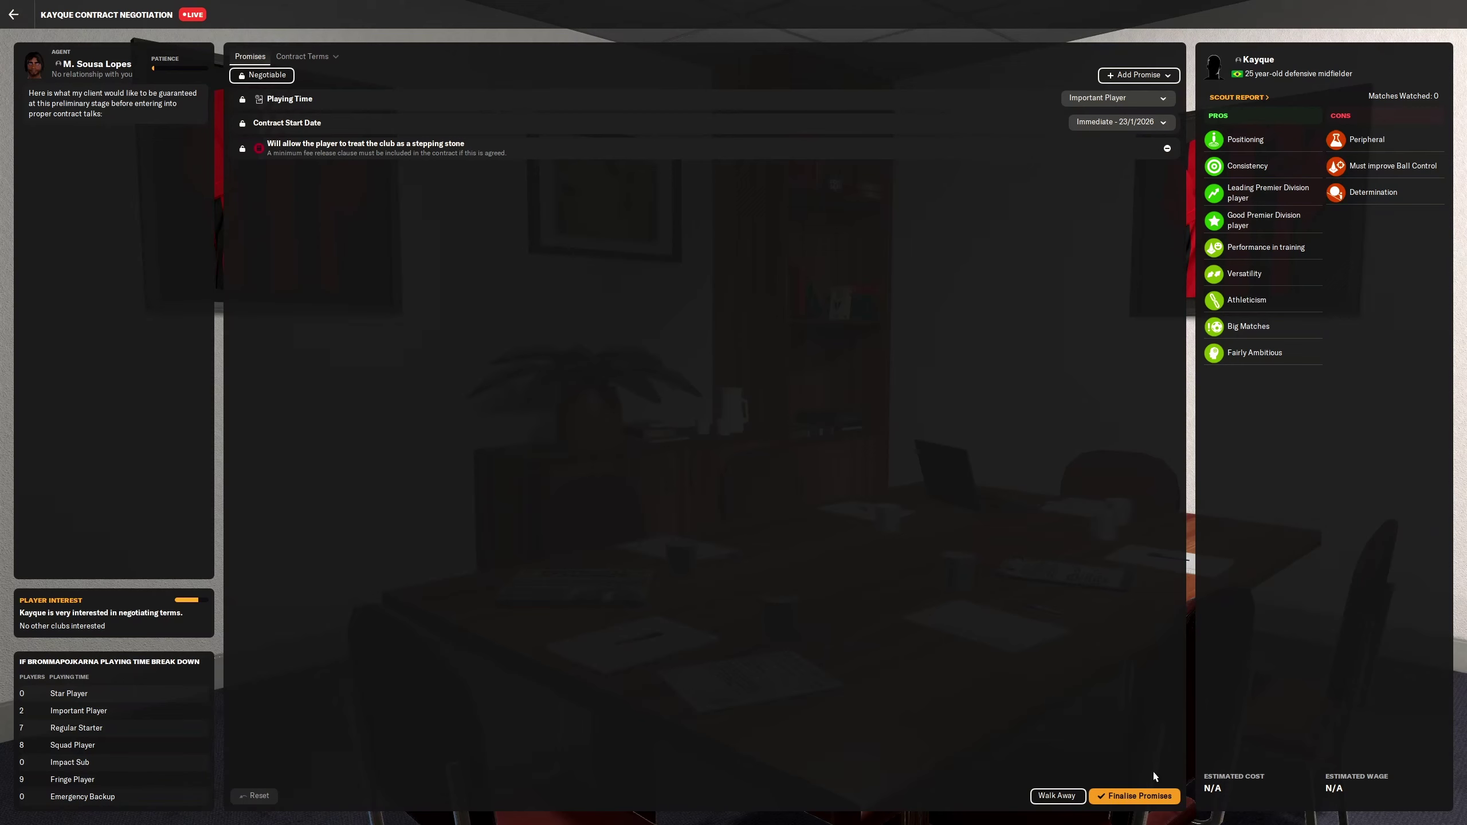
left_click(1142, 803)
left_click(1135, 795)
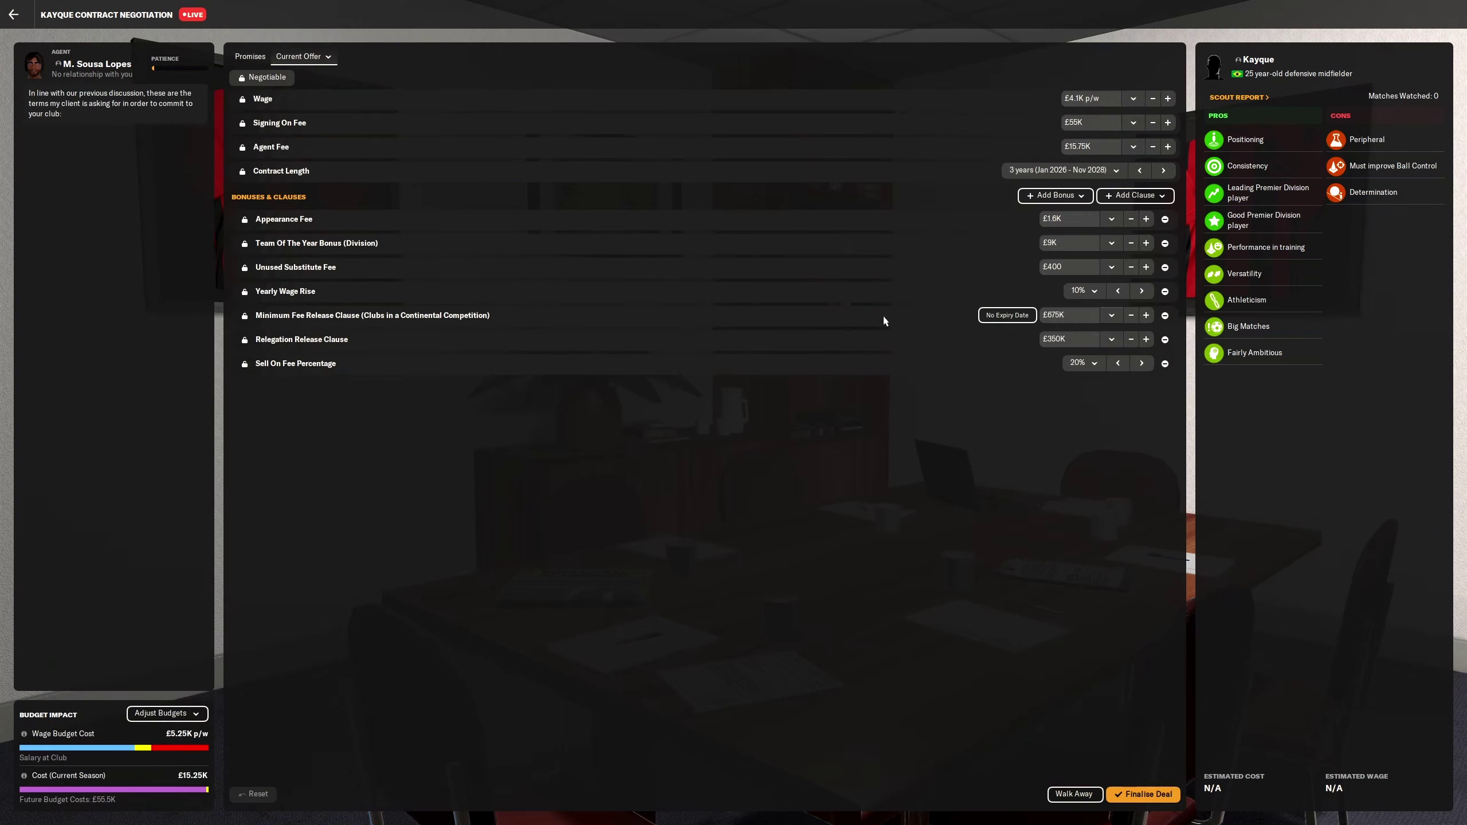
Step: Raise the continental release clause to £1M and suggest the revised terms
left_click(1145, 317)
left_click(1146, 316)
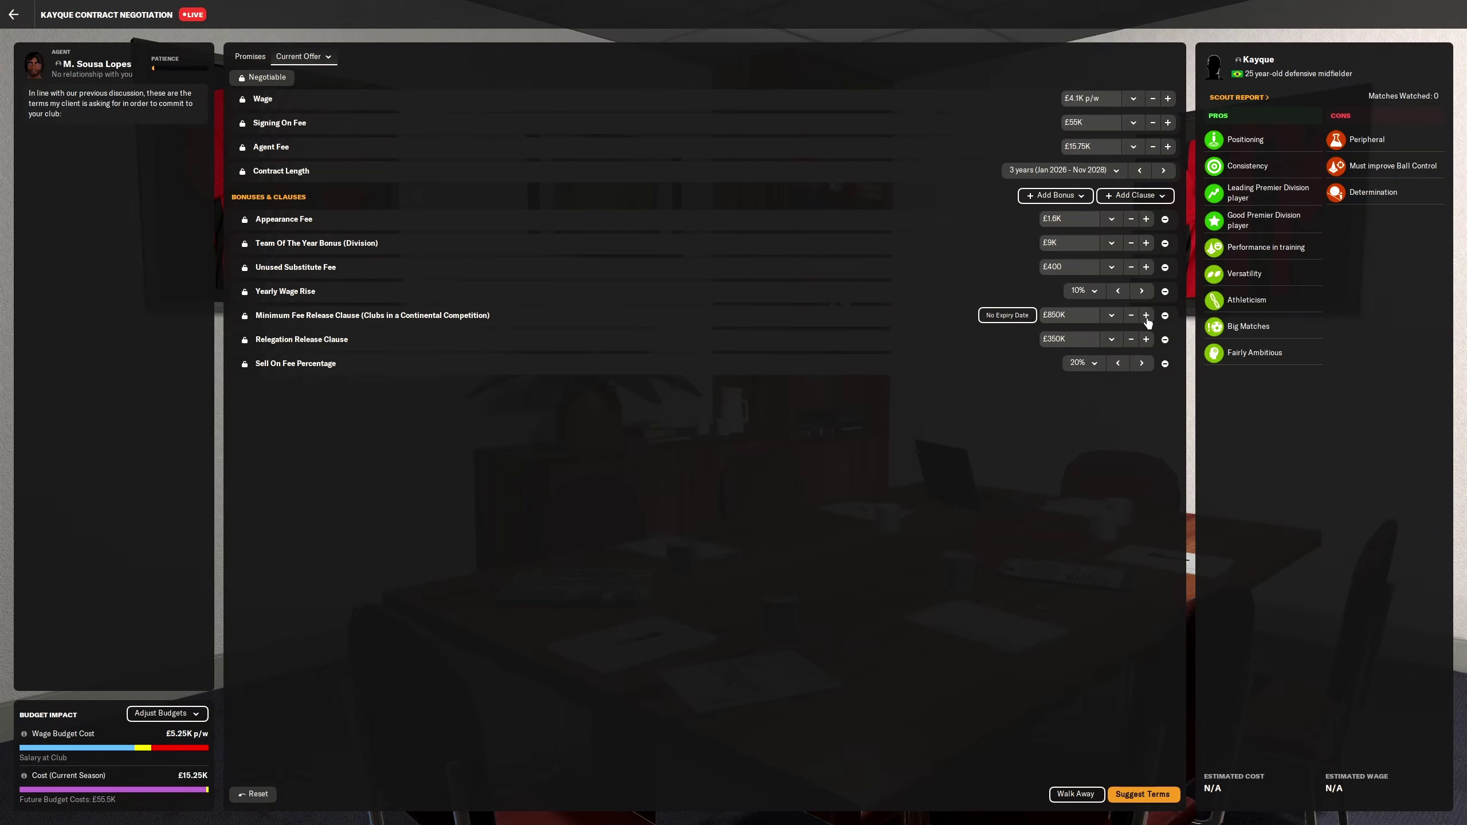
left_click(1146, 316)
left_click(1146, 316)
left_click(1151, 793)
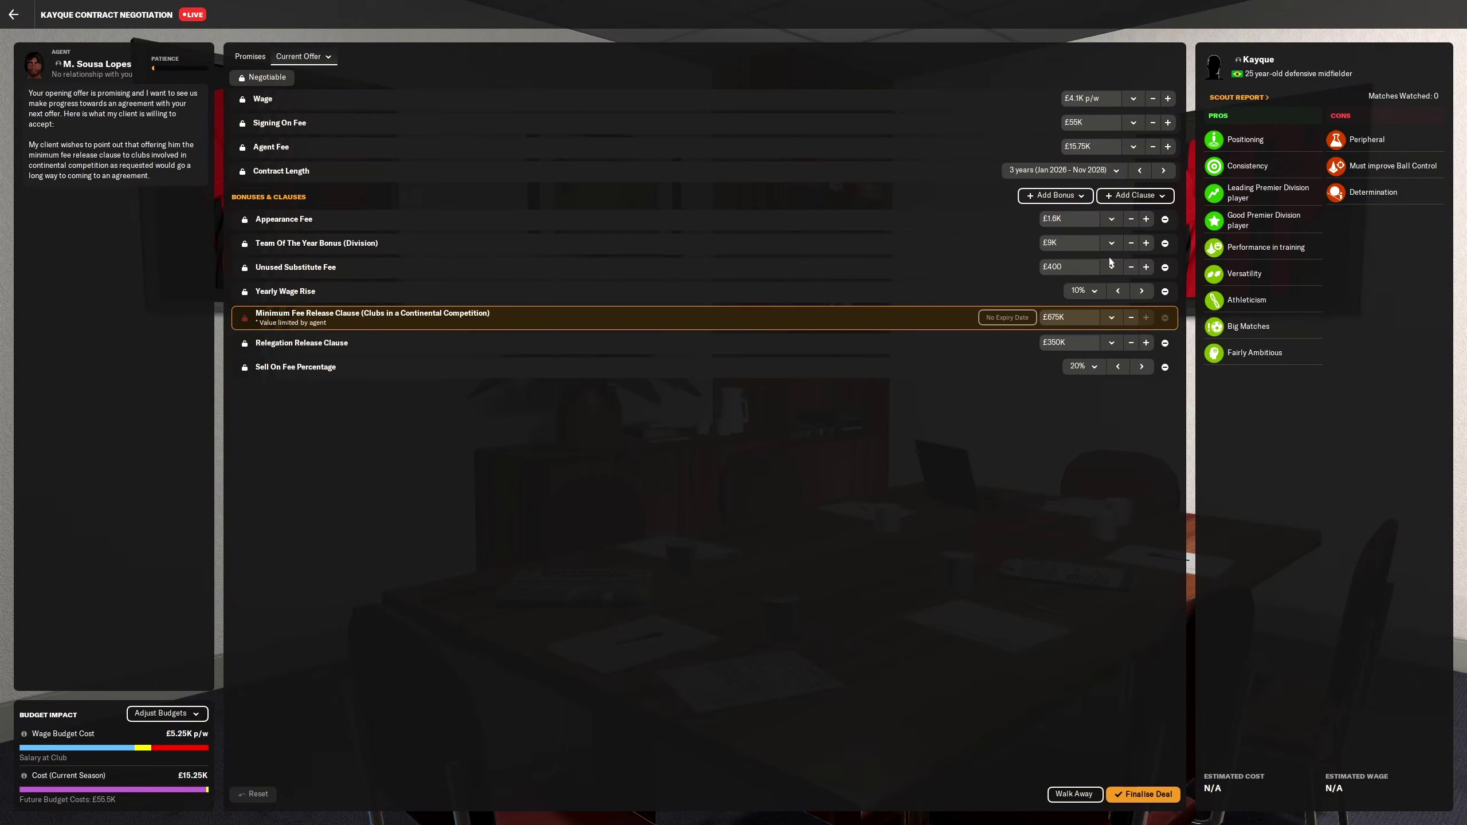
Step: Extend the contract length to four years and finalise the offer
left_click(1160, 170)
left_click(1146, 796)
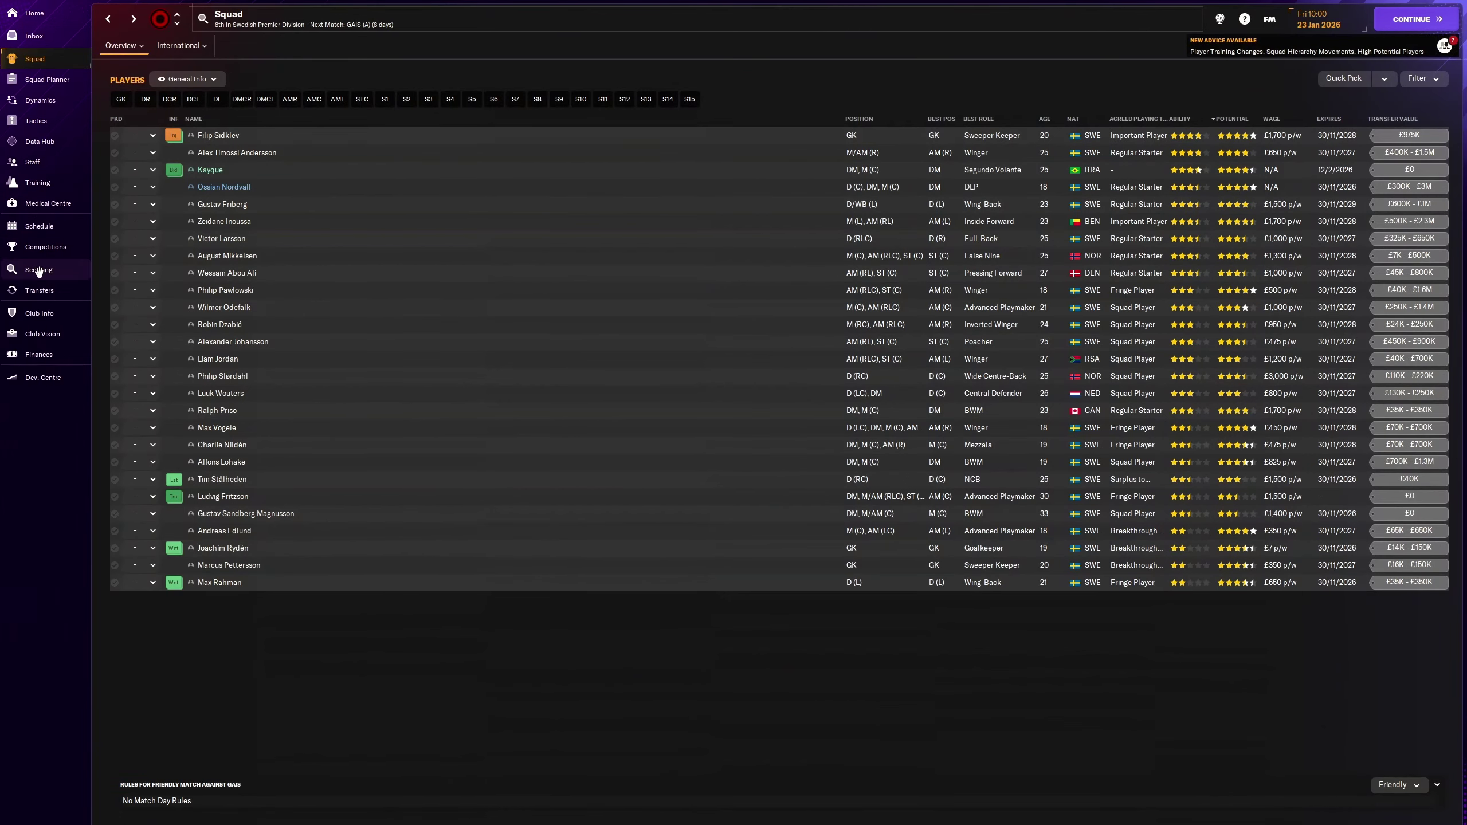
Step: View scouted Players in Range in the Overview layout, then go to the Finances summary
left_click(38, 270)
scroll(785, 304, "up", 1)
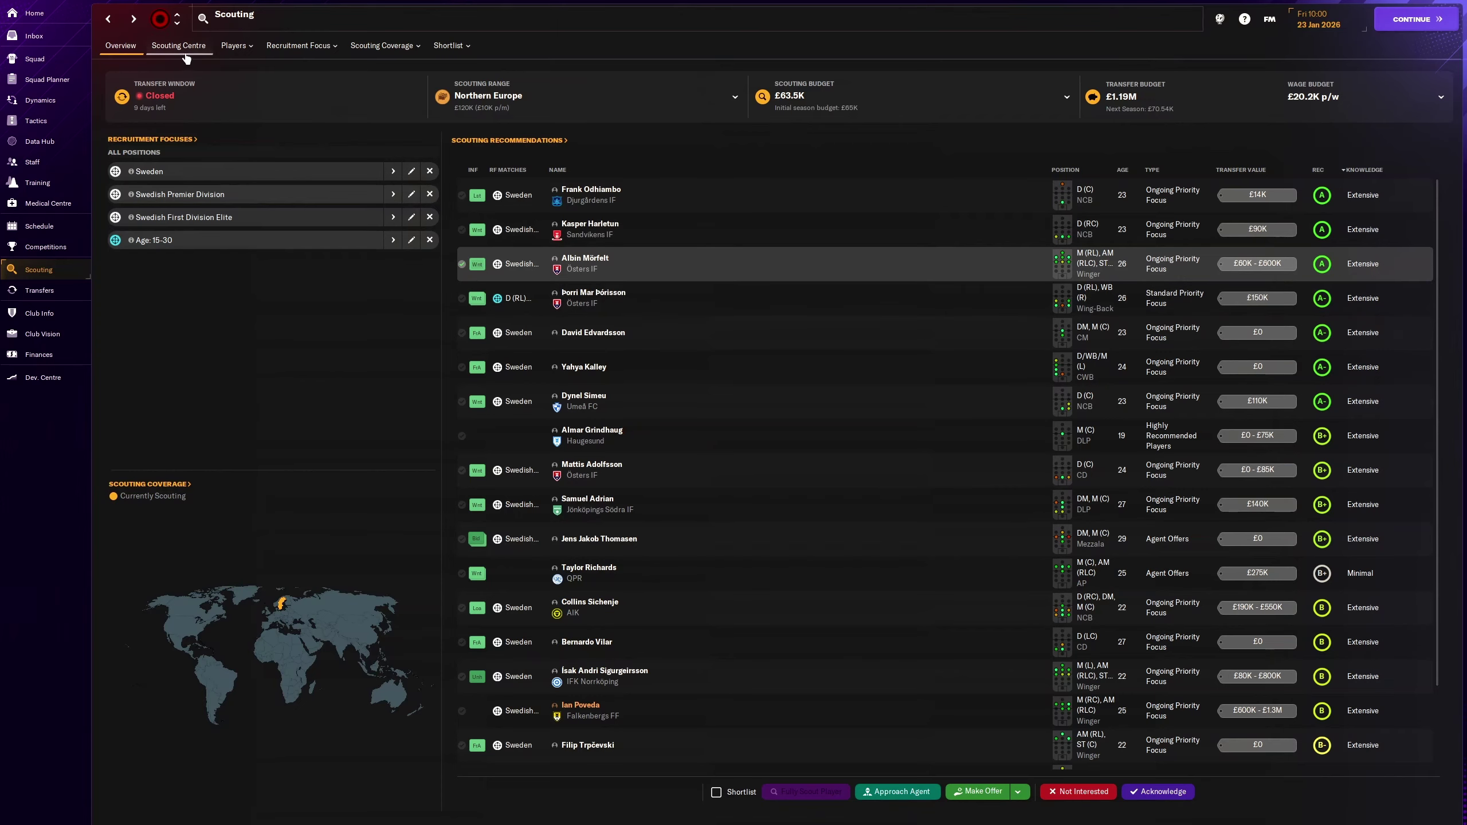
mouse_move(235, 44)
left_click(248, 69)
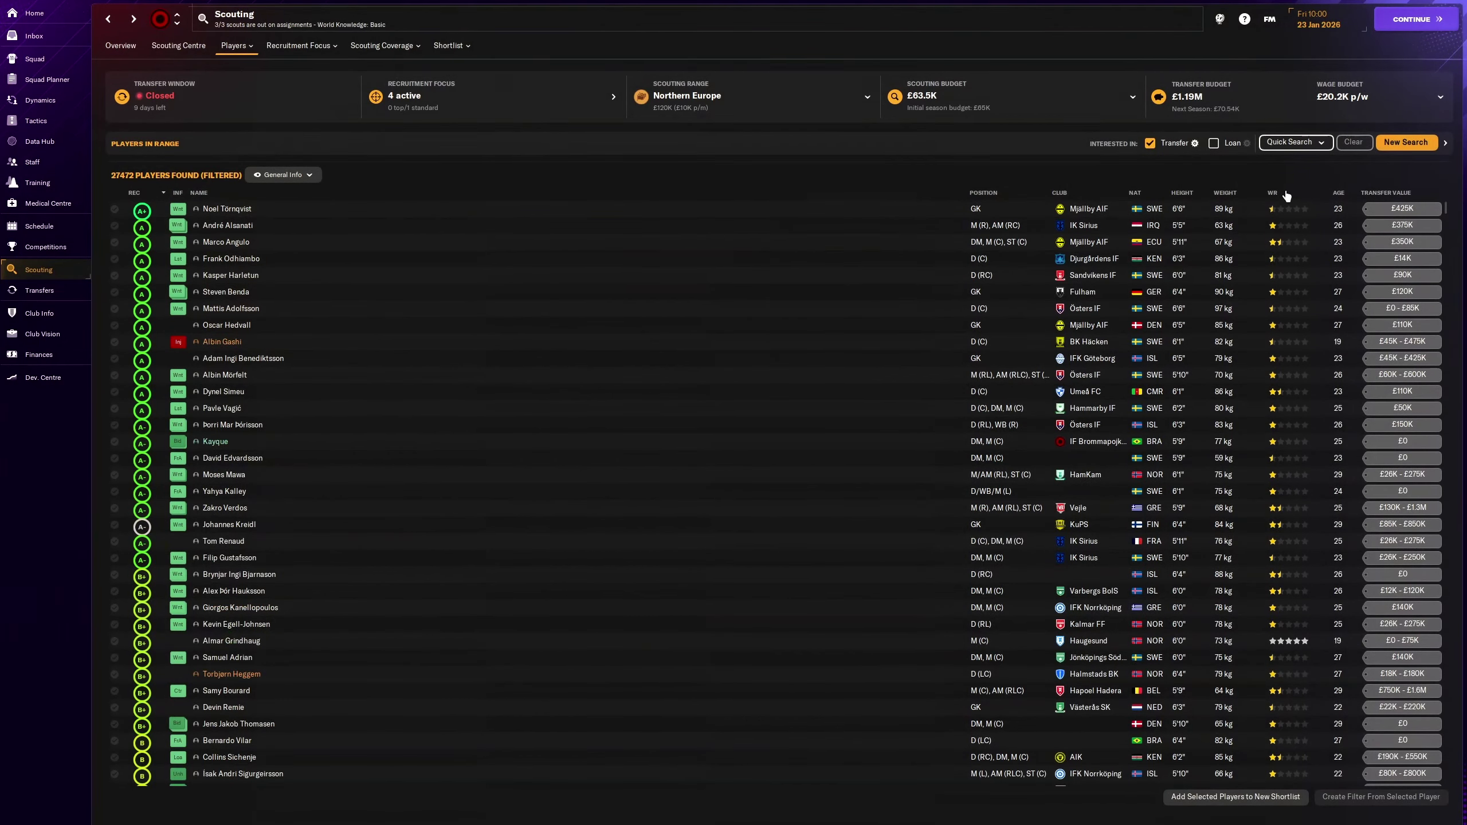
left_click(281, 175)
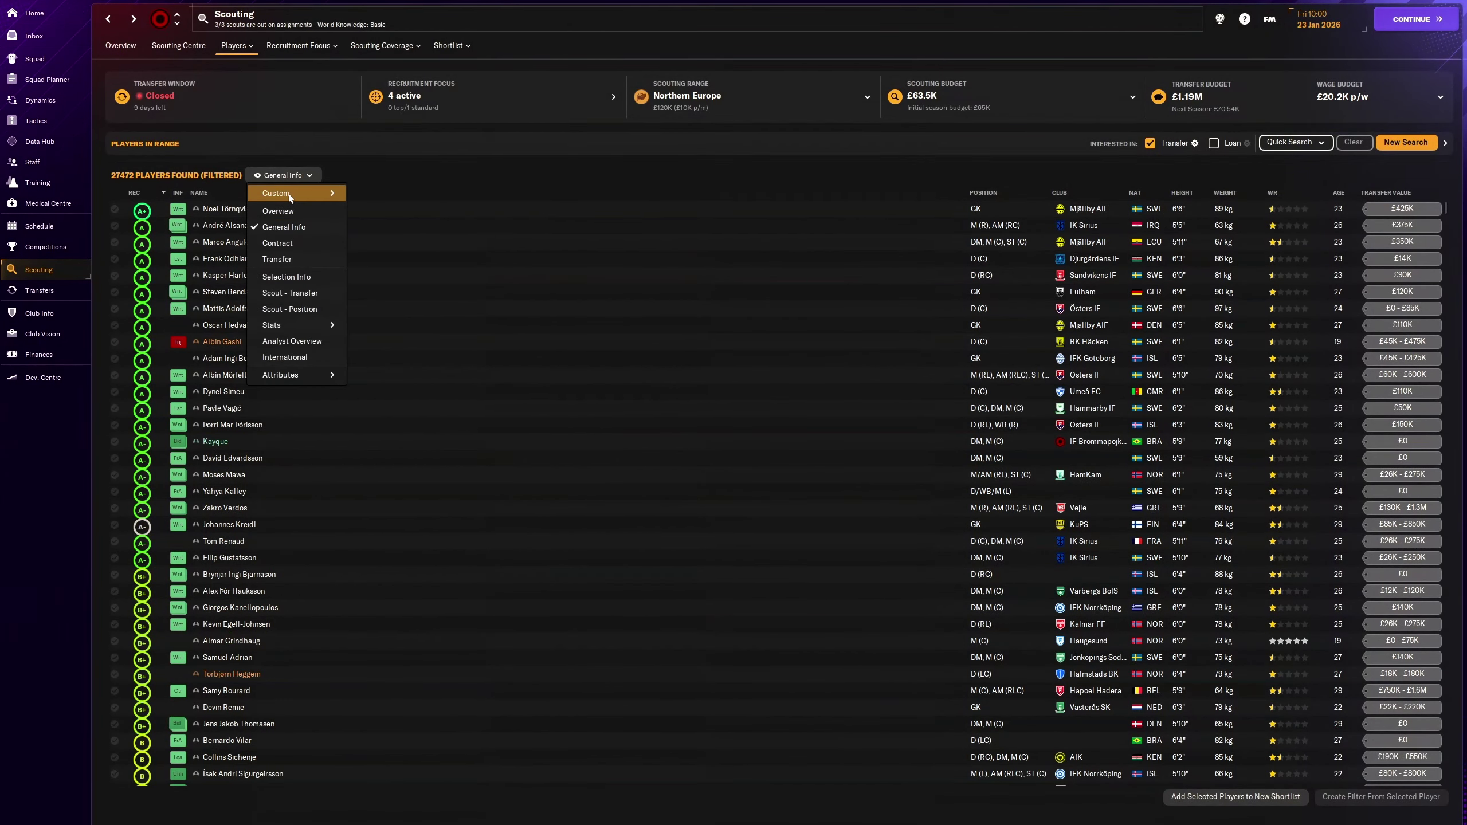
left_click(279, 211)
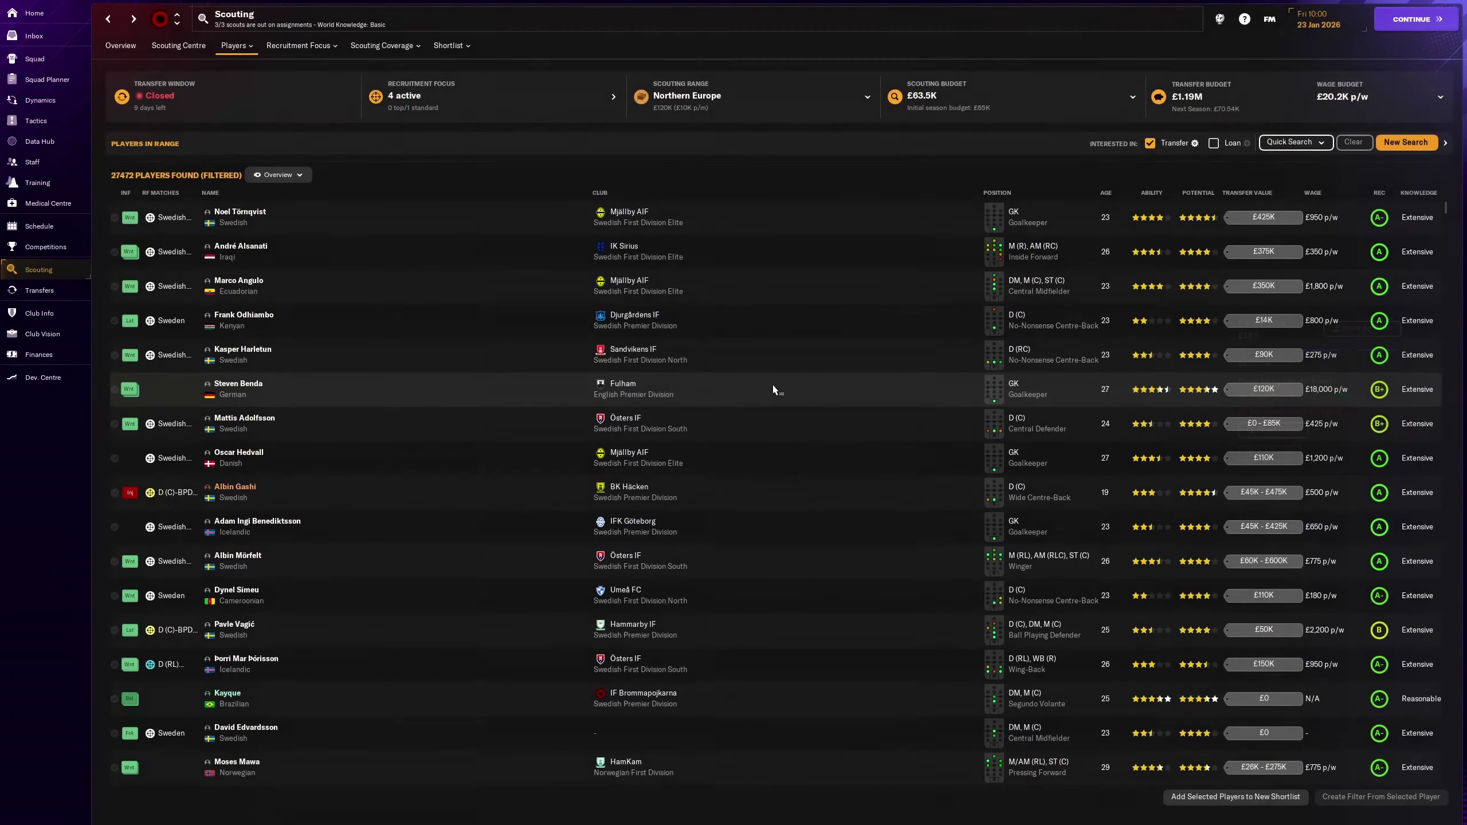
mouse_move(1262, 389)
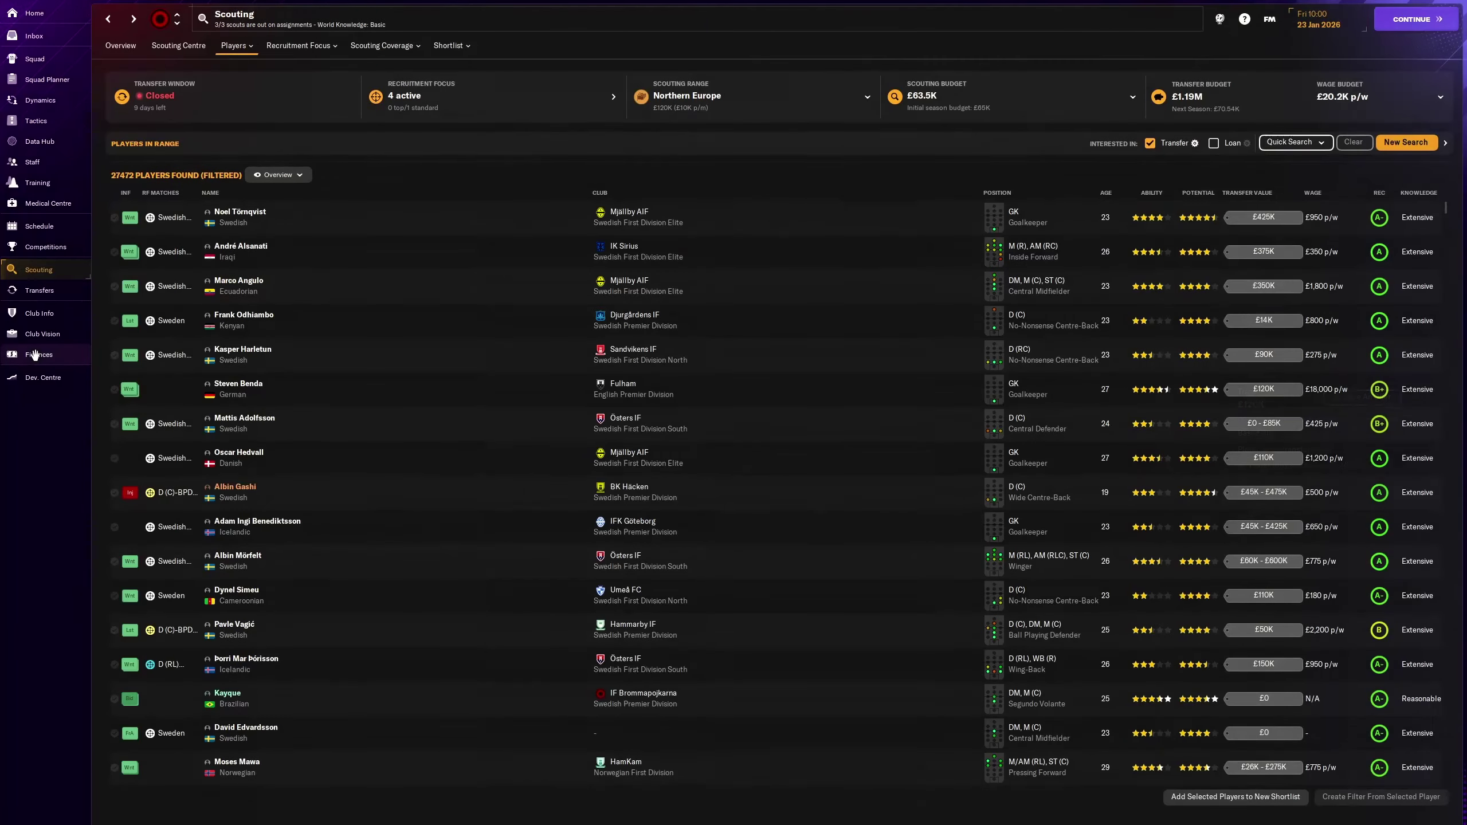
left_click(35, 356)
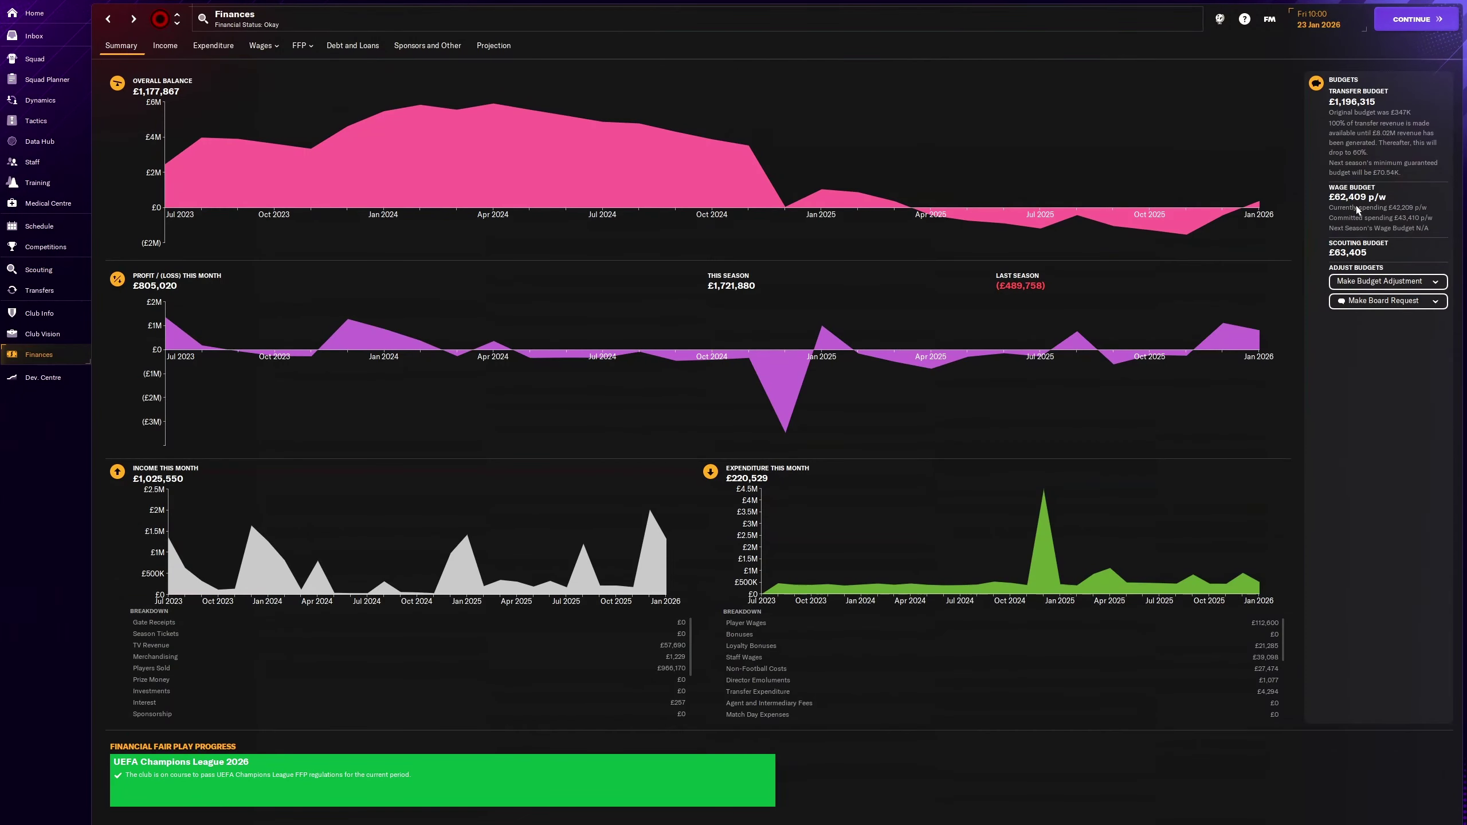
Step: Continue the game and read the Training Week In Review inbox message
left_click(1419, 19)
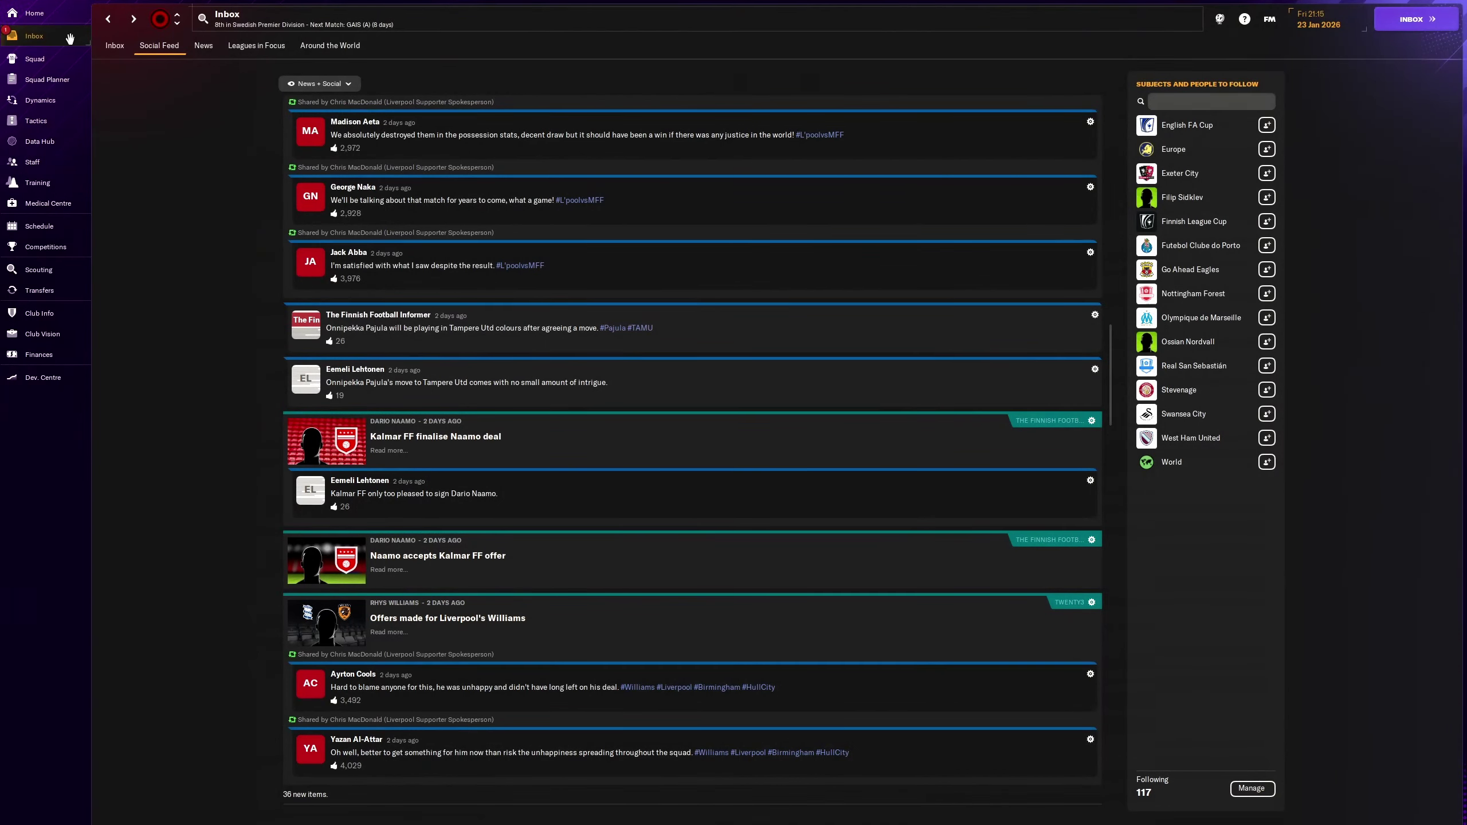
left_click(69, 36)
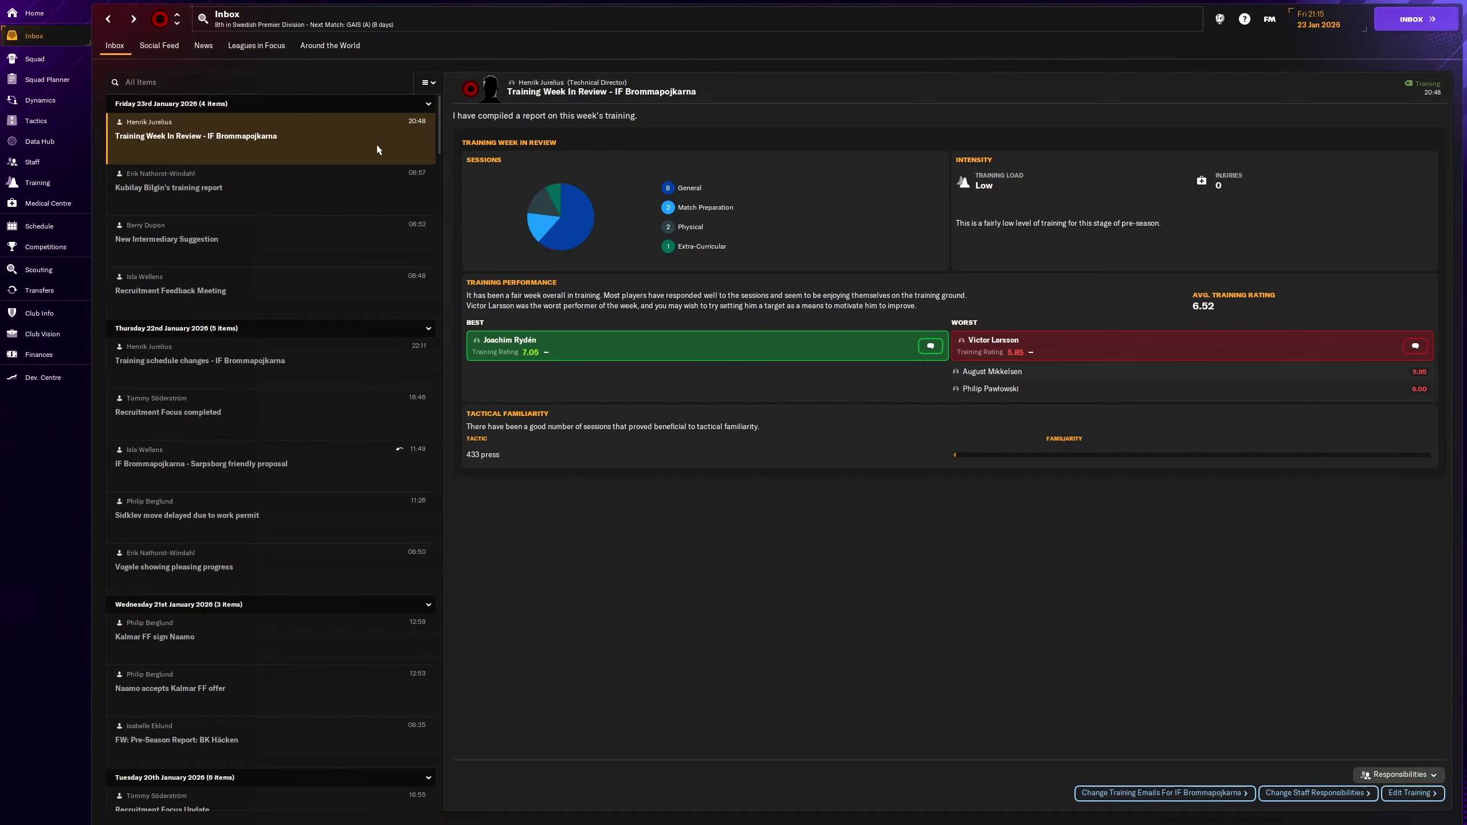
left_click(1413, 19)
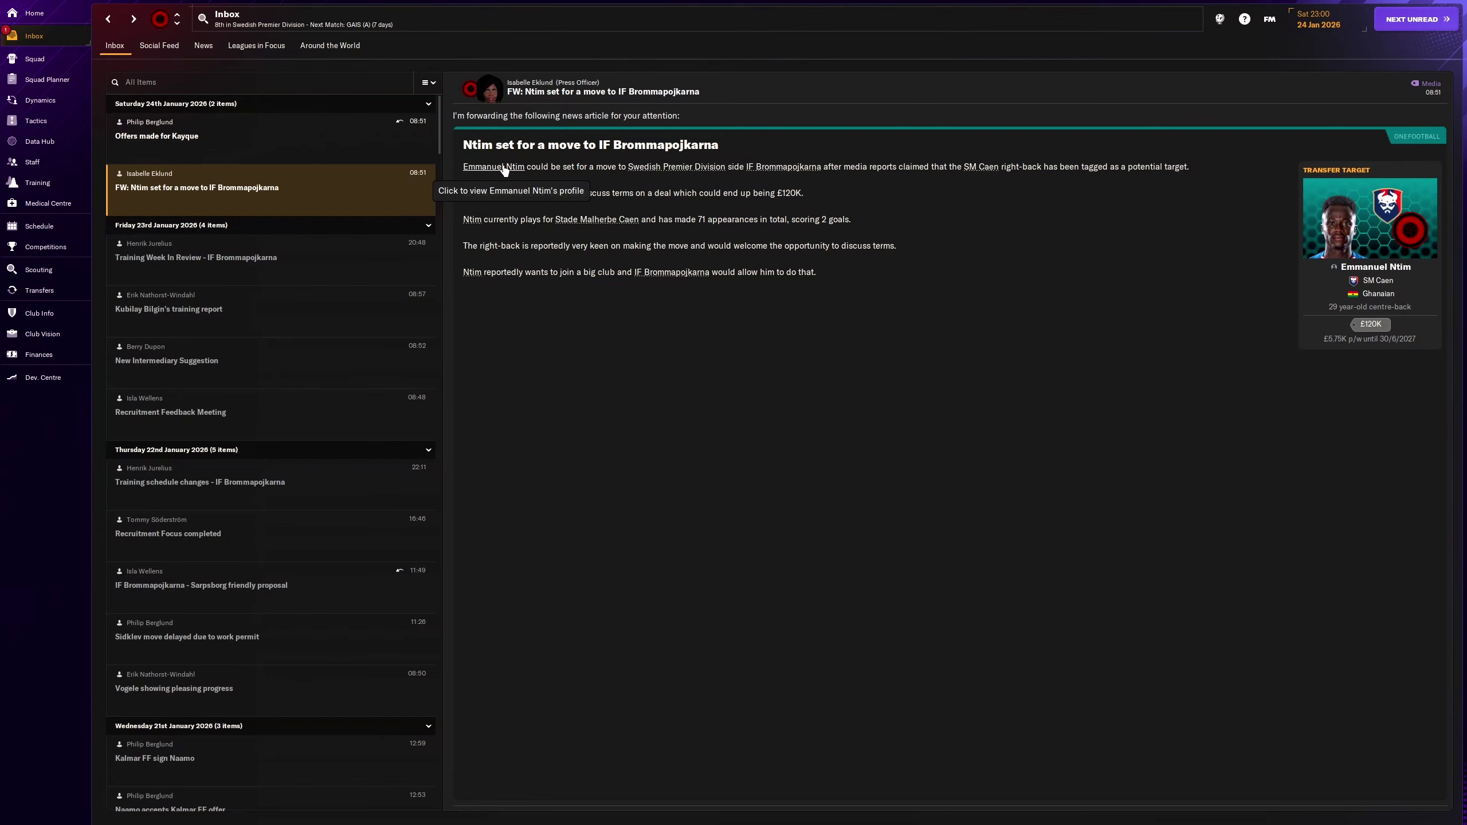
left_click(503, 170)
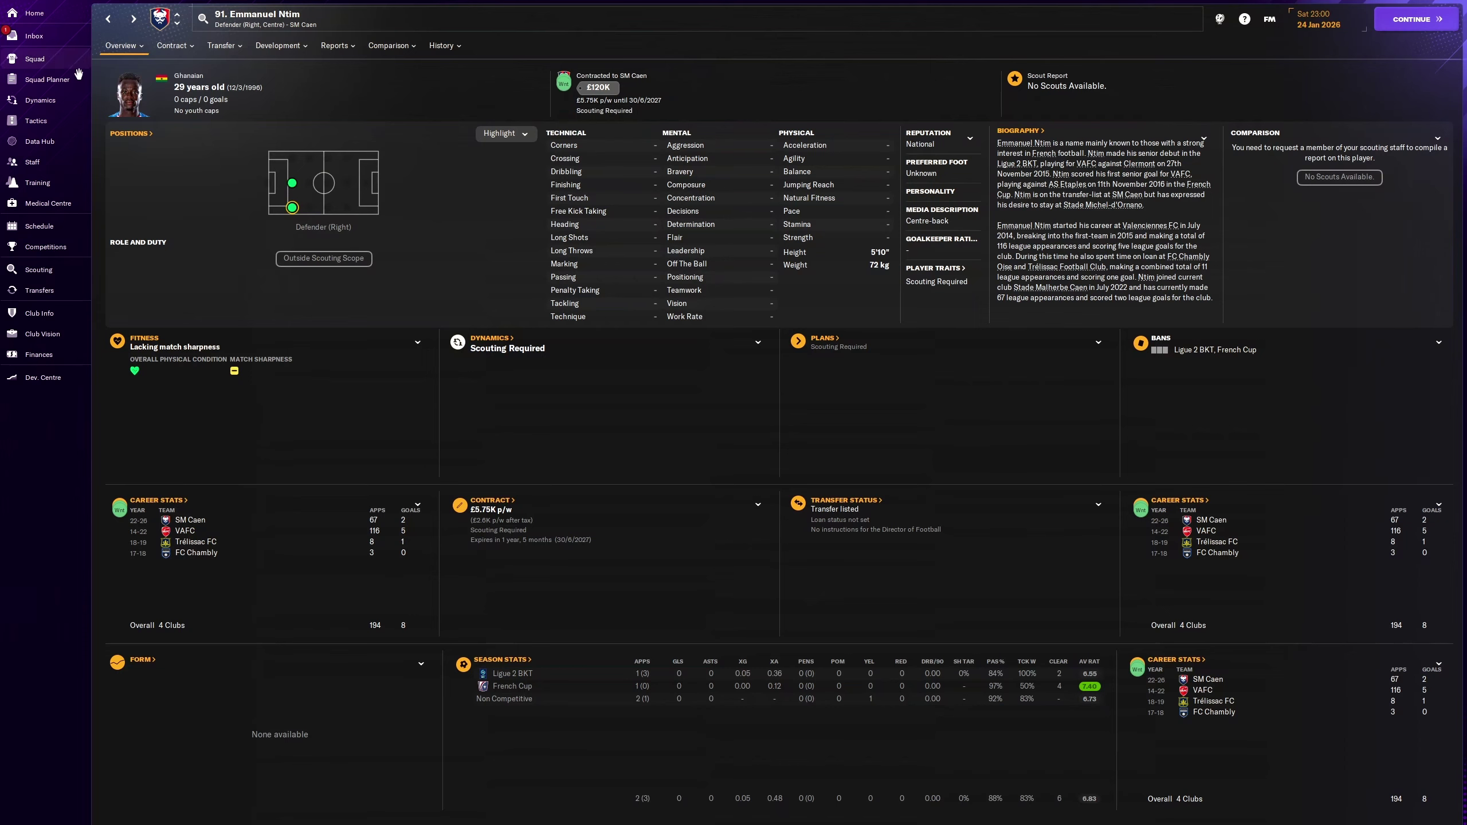
left_click(35, 37)
left_click(299, 152)
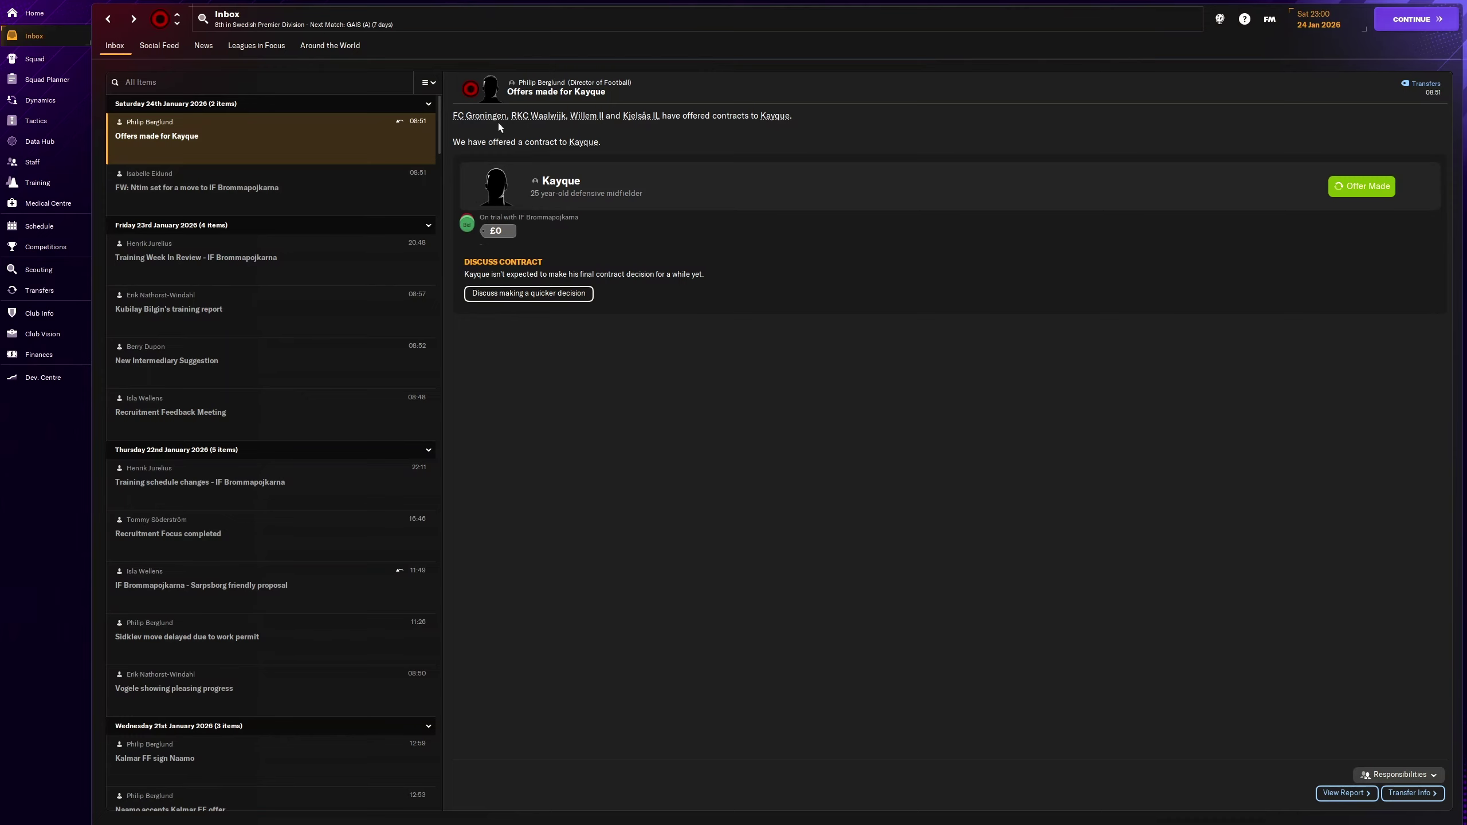
Step: Reopen Kayque's contract offer, raising the wage to £4.6K with a 5% yearly rise
left_click(561, 187)
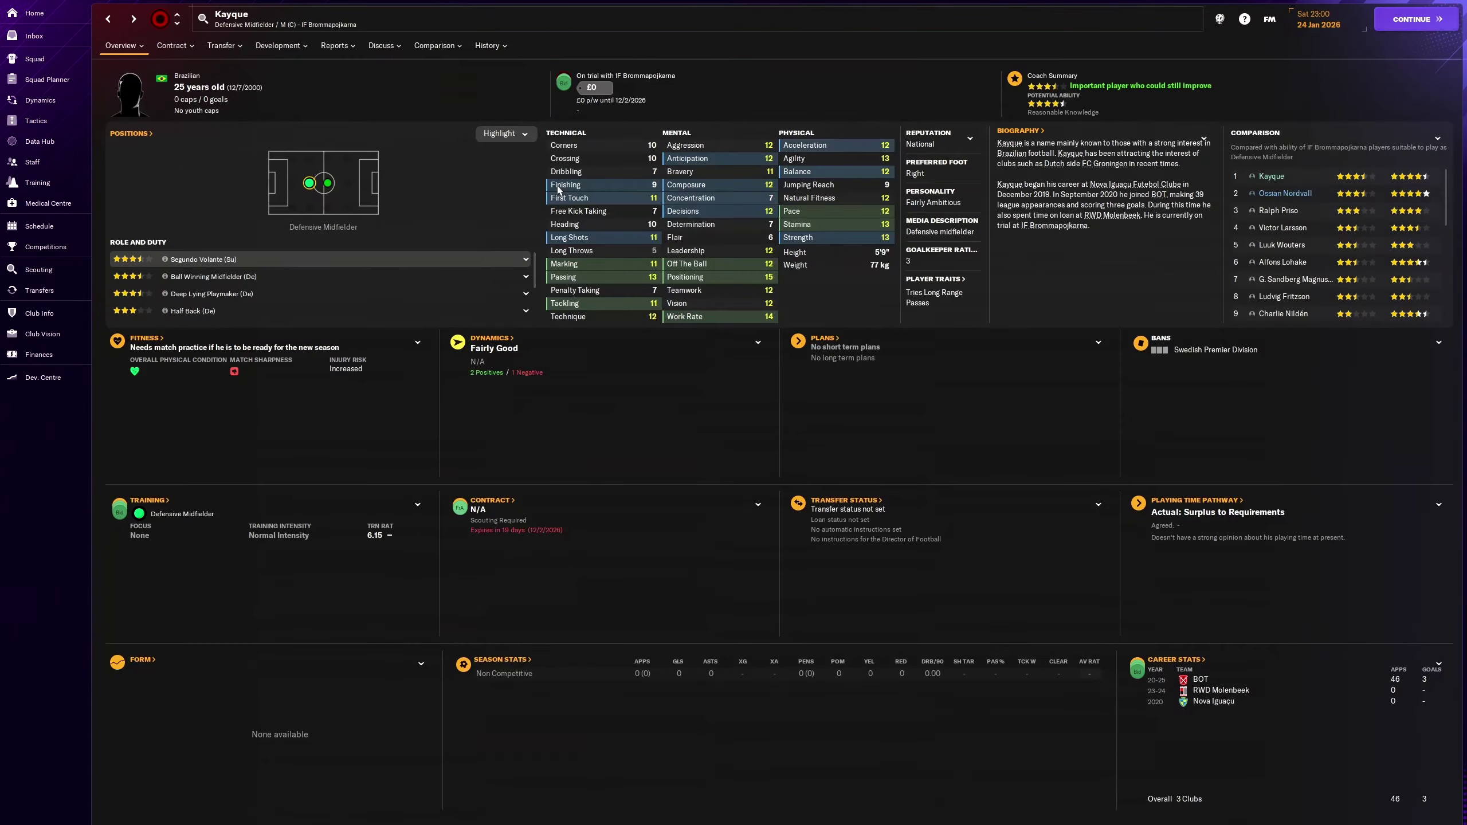
left_click(172, 45)
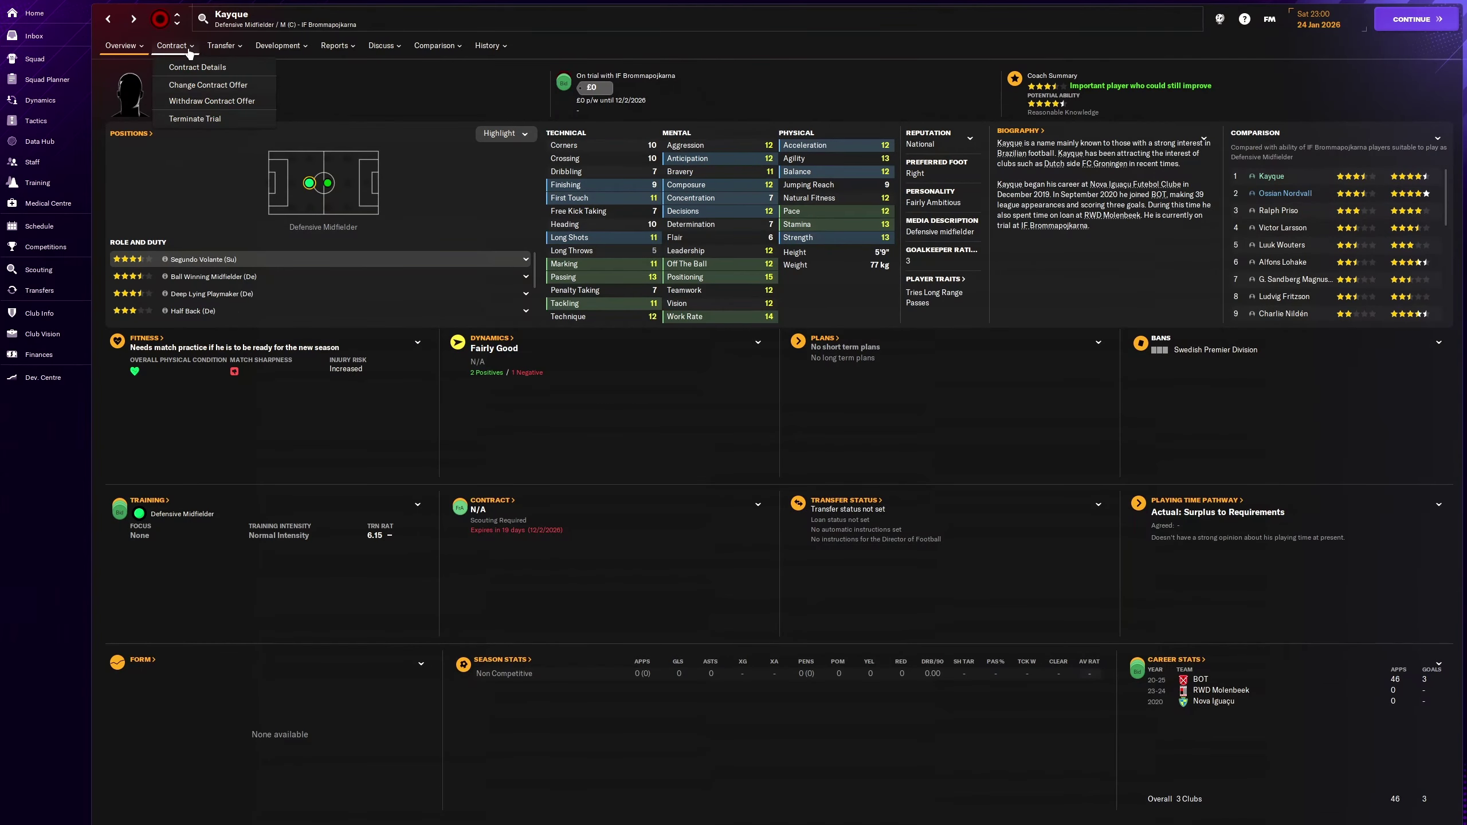
left_click(197, 85)
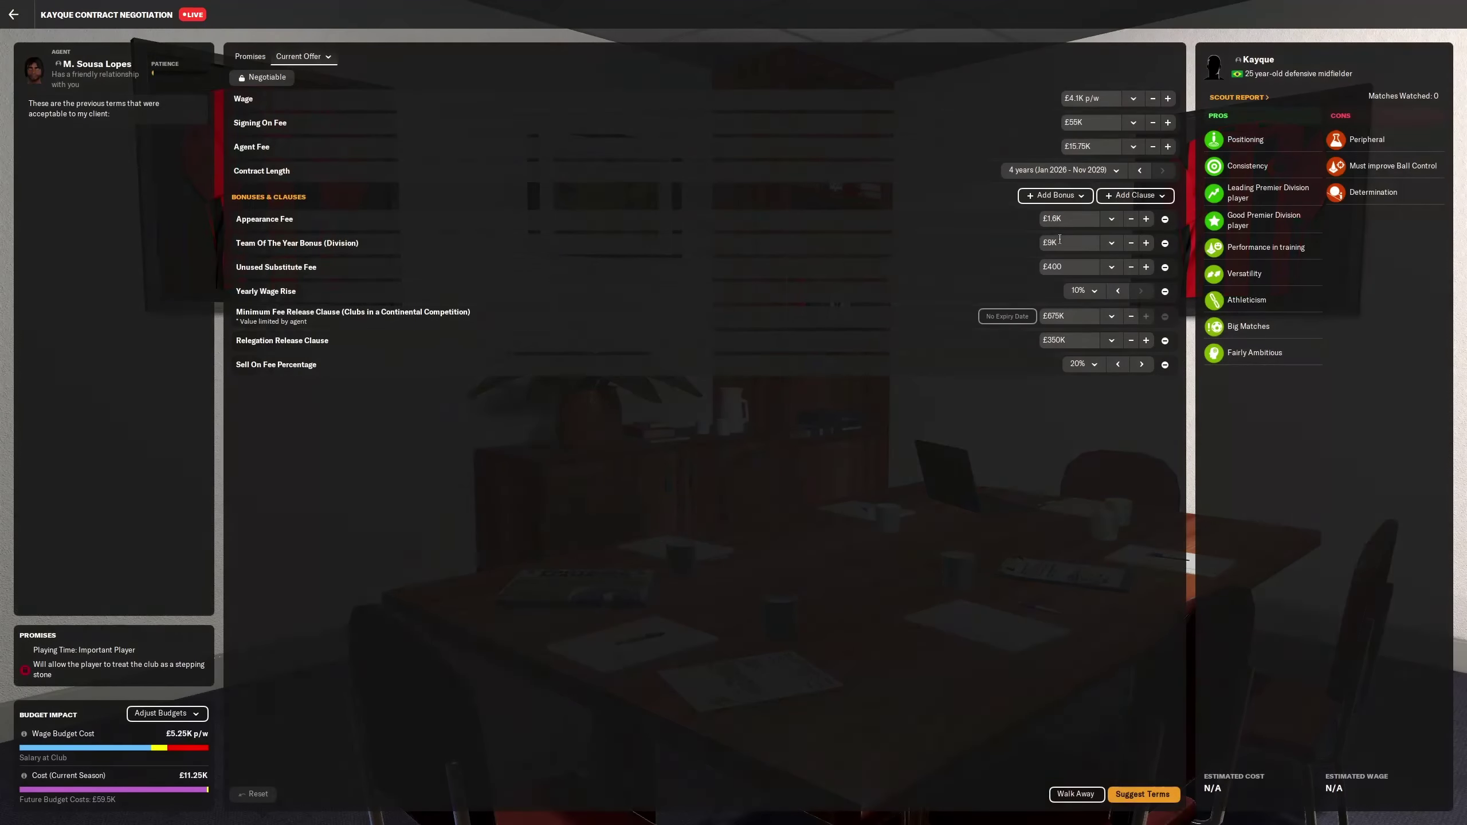
left_click(1167, 98)
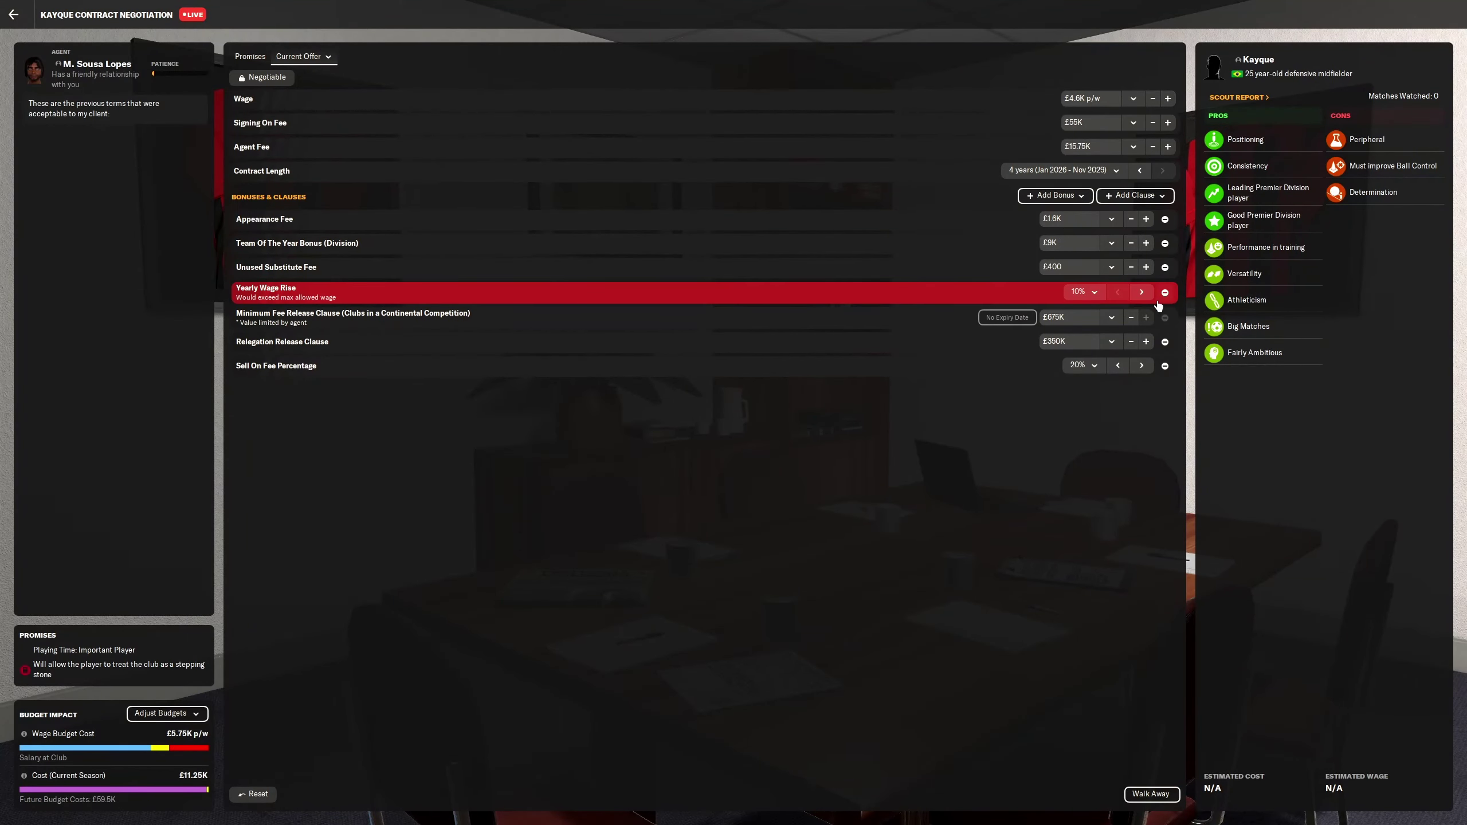
left_click(1143, 293)
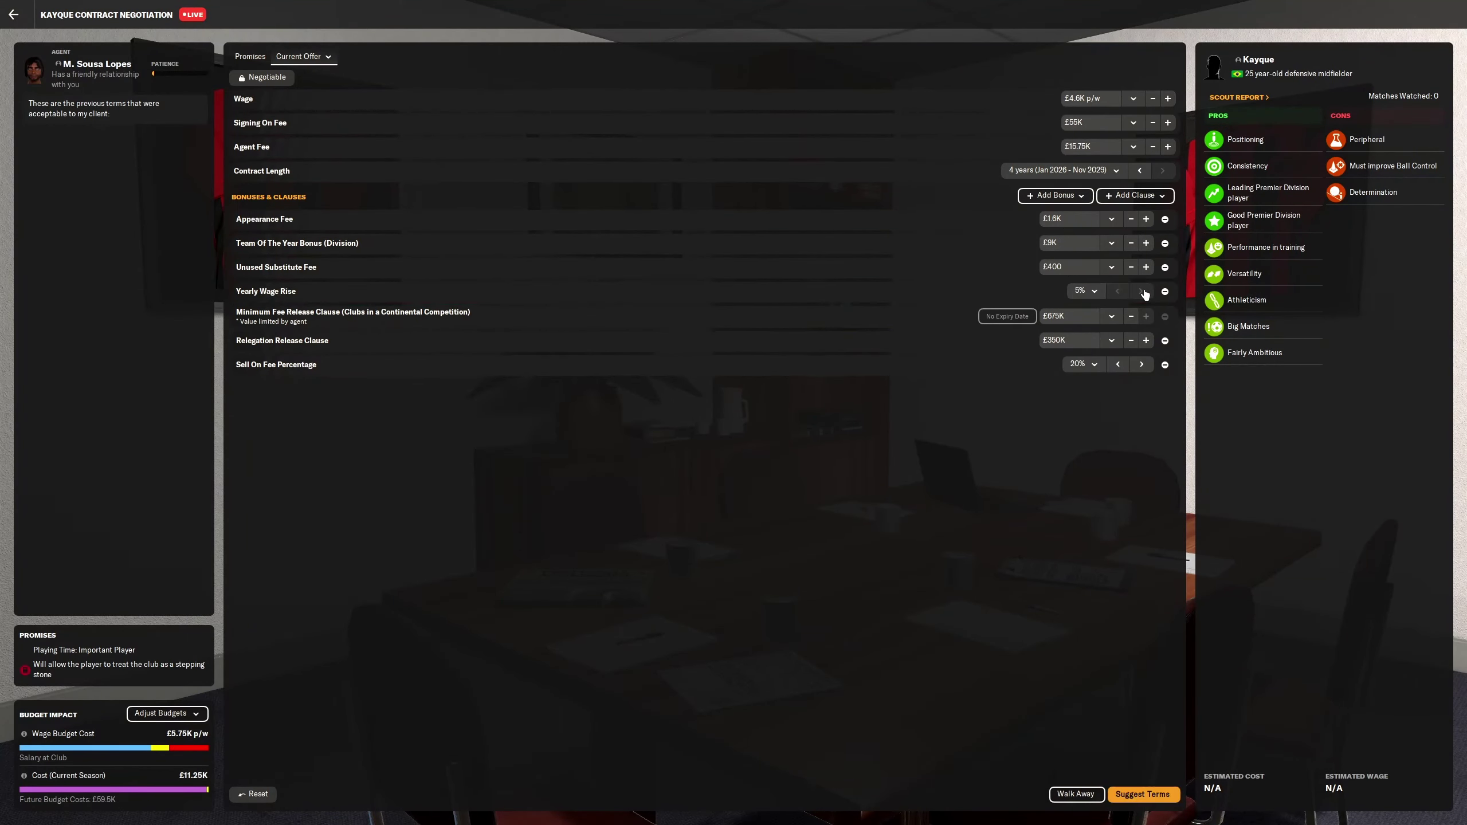
Step: Suggest and finalise the revised terms, exit talks, and advance the game
left_click(1135, 795)
left_click(1137, 795)
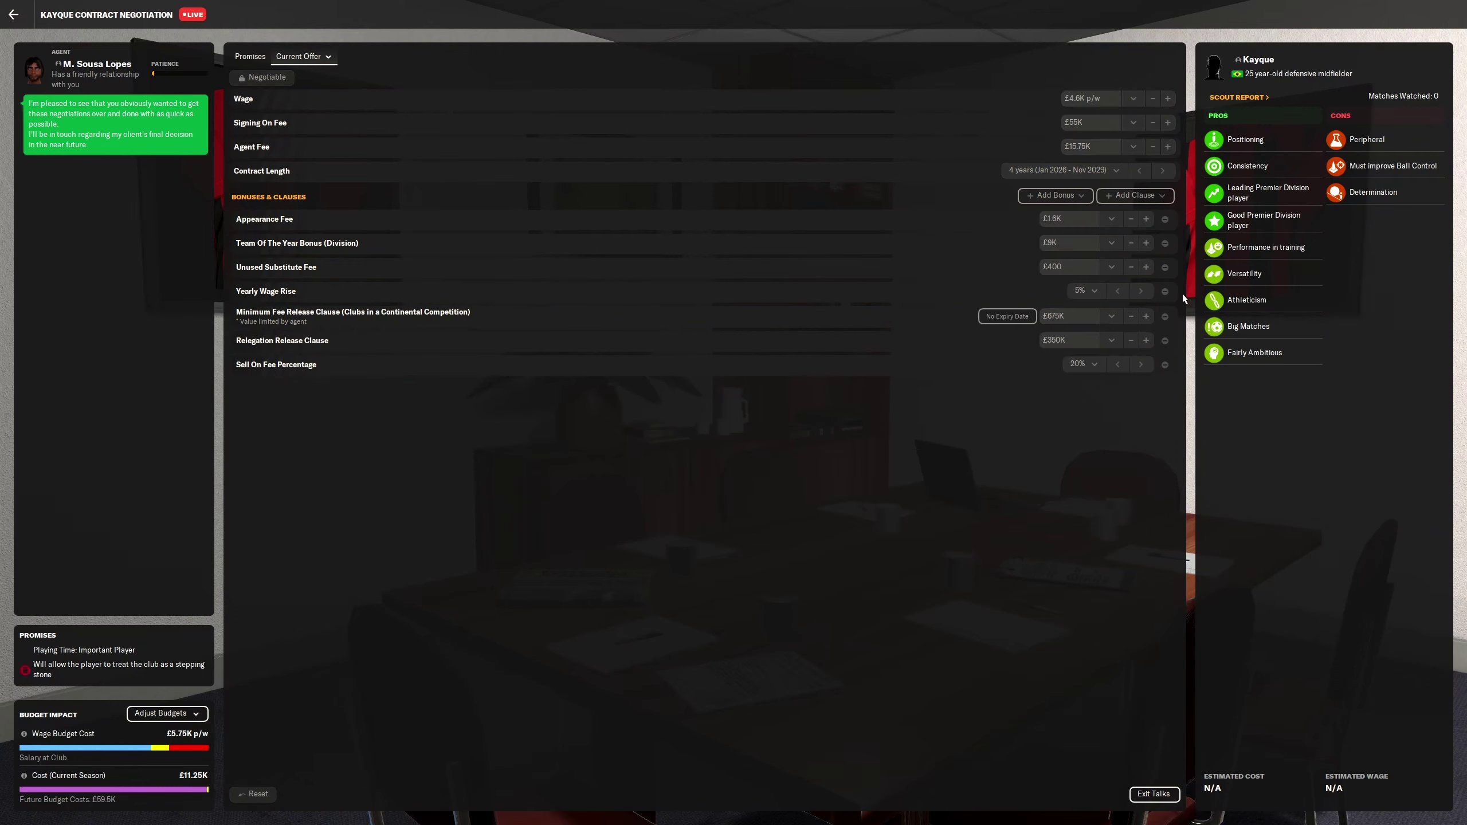
left_click(1148, 798)
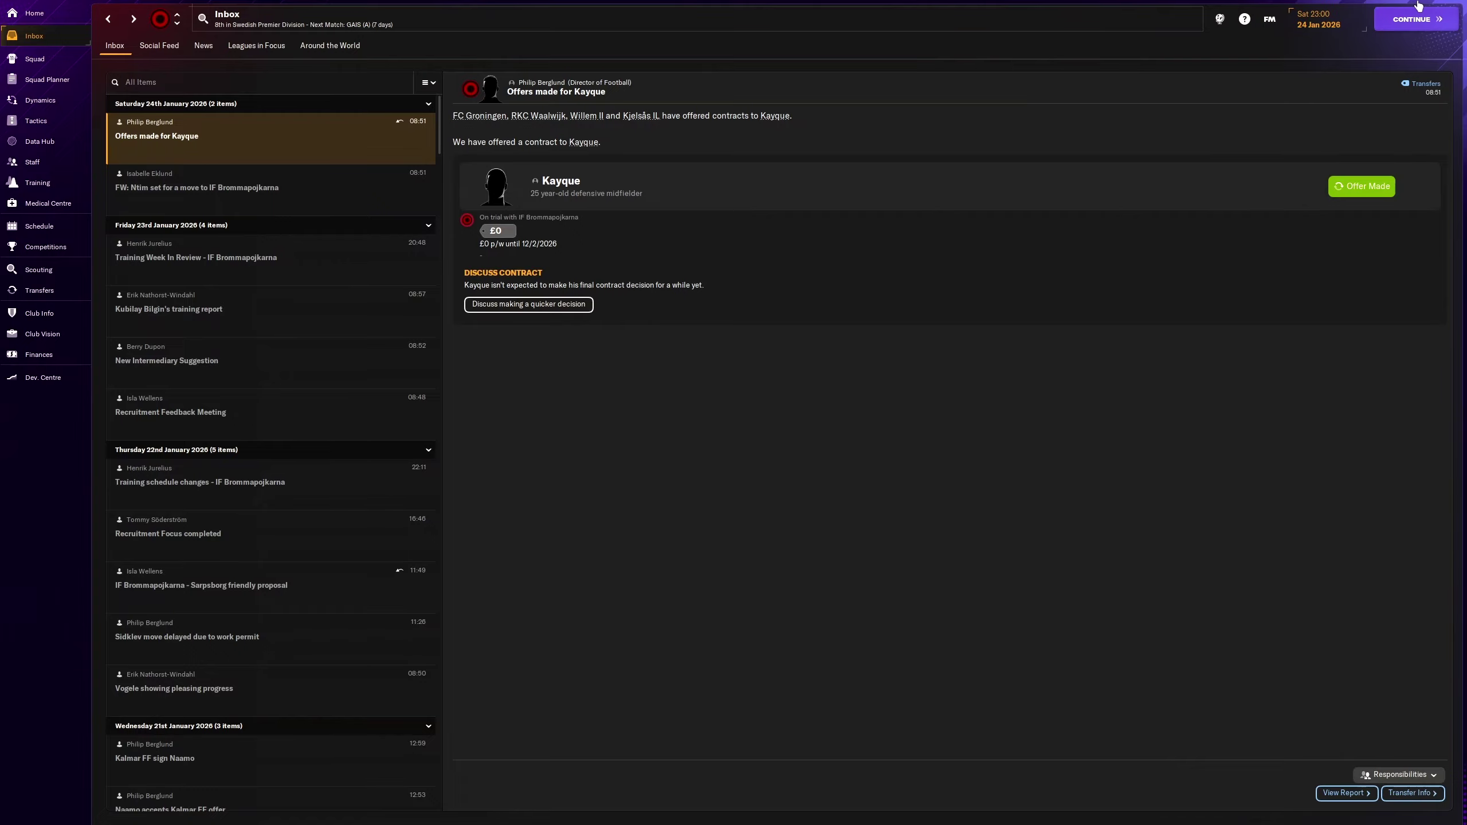
left_click(1431, 19)
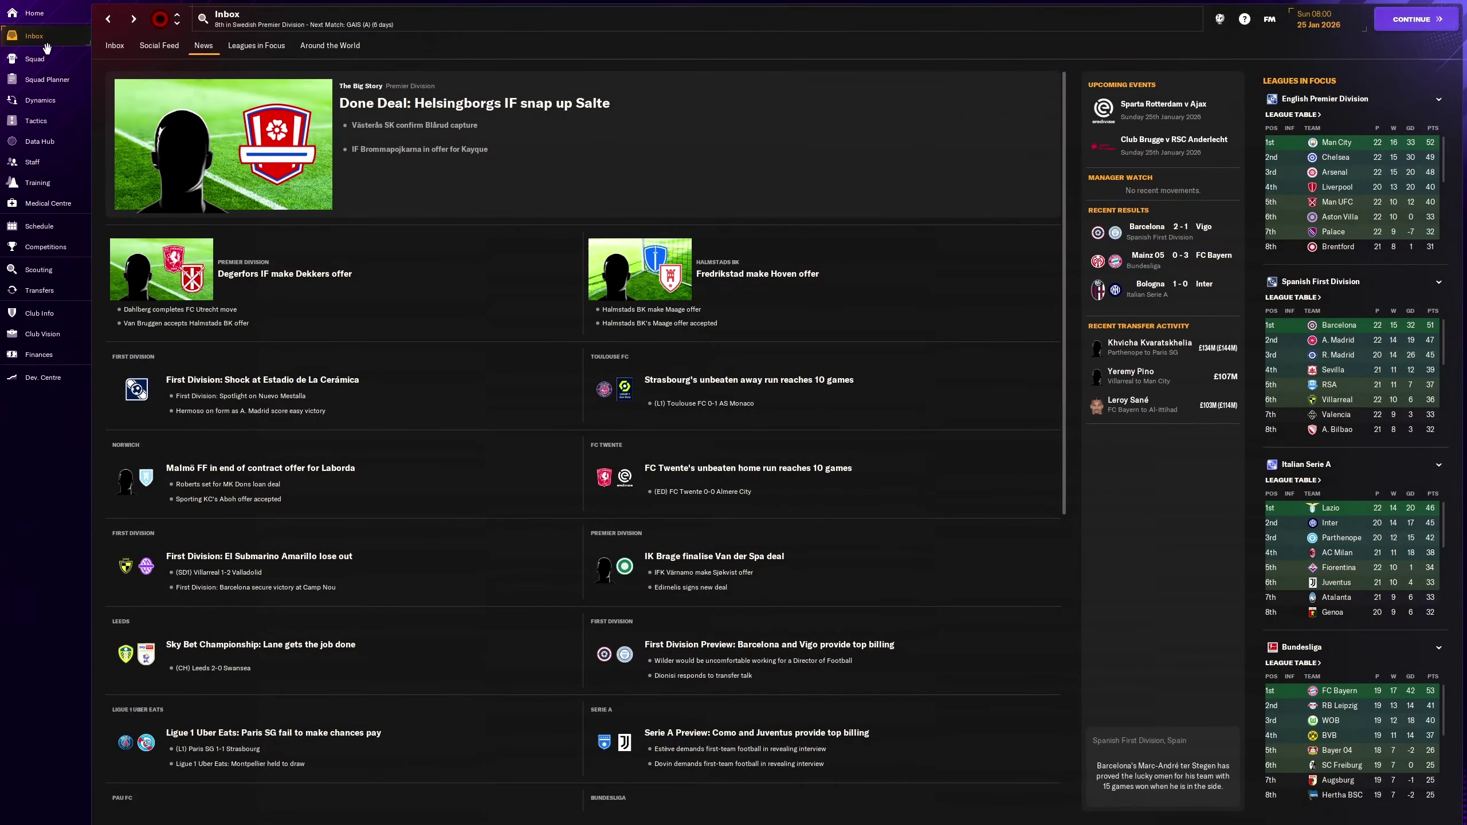
left_click(50, 42)
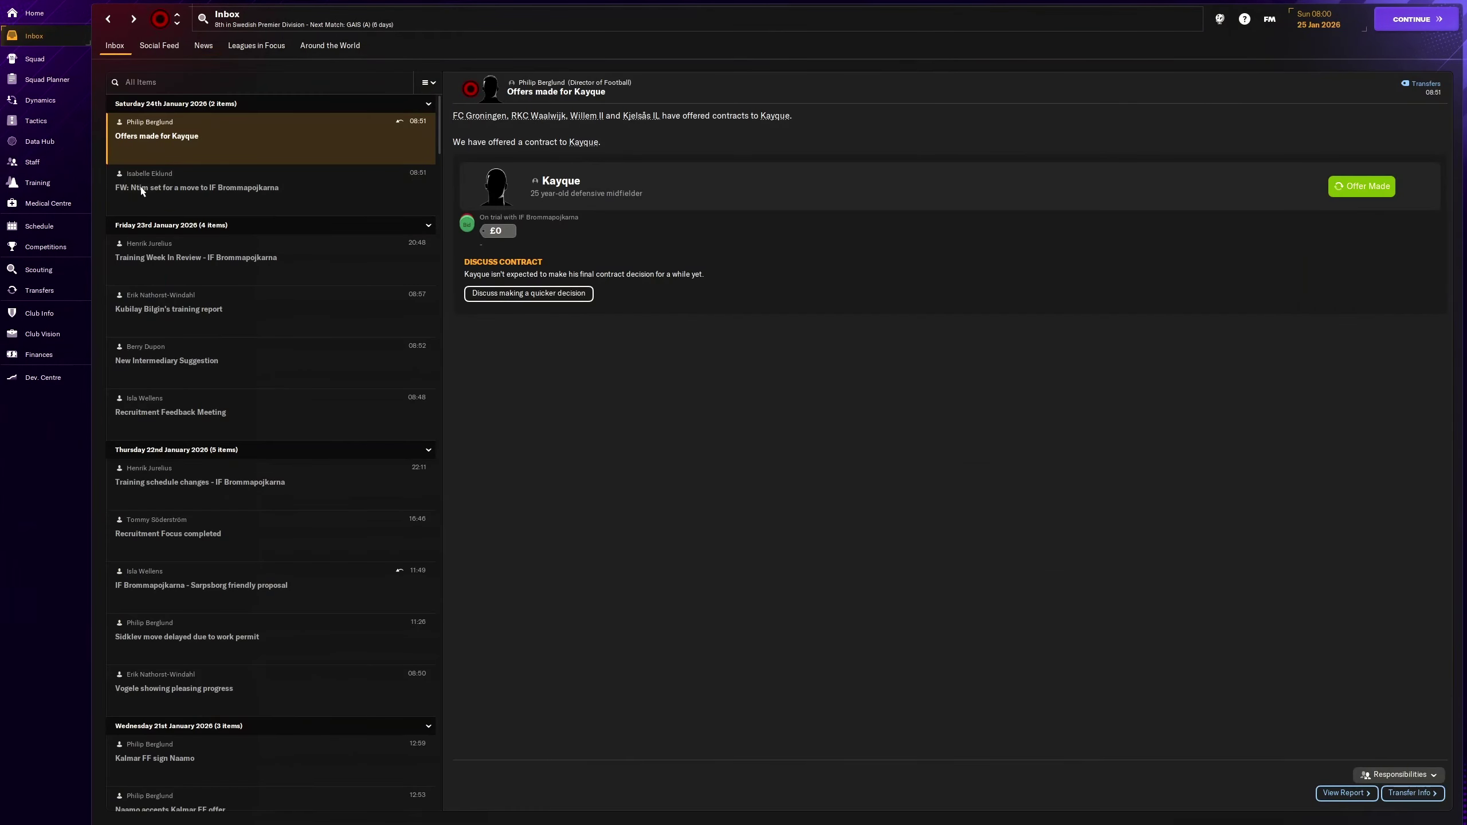
left_click(1413, 19)
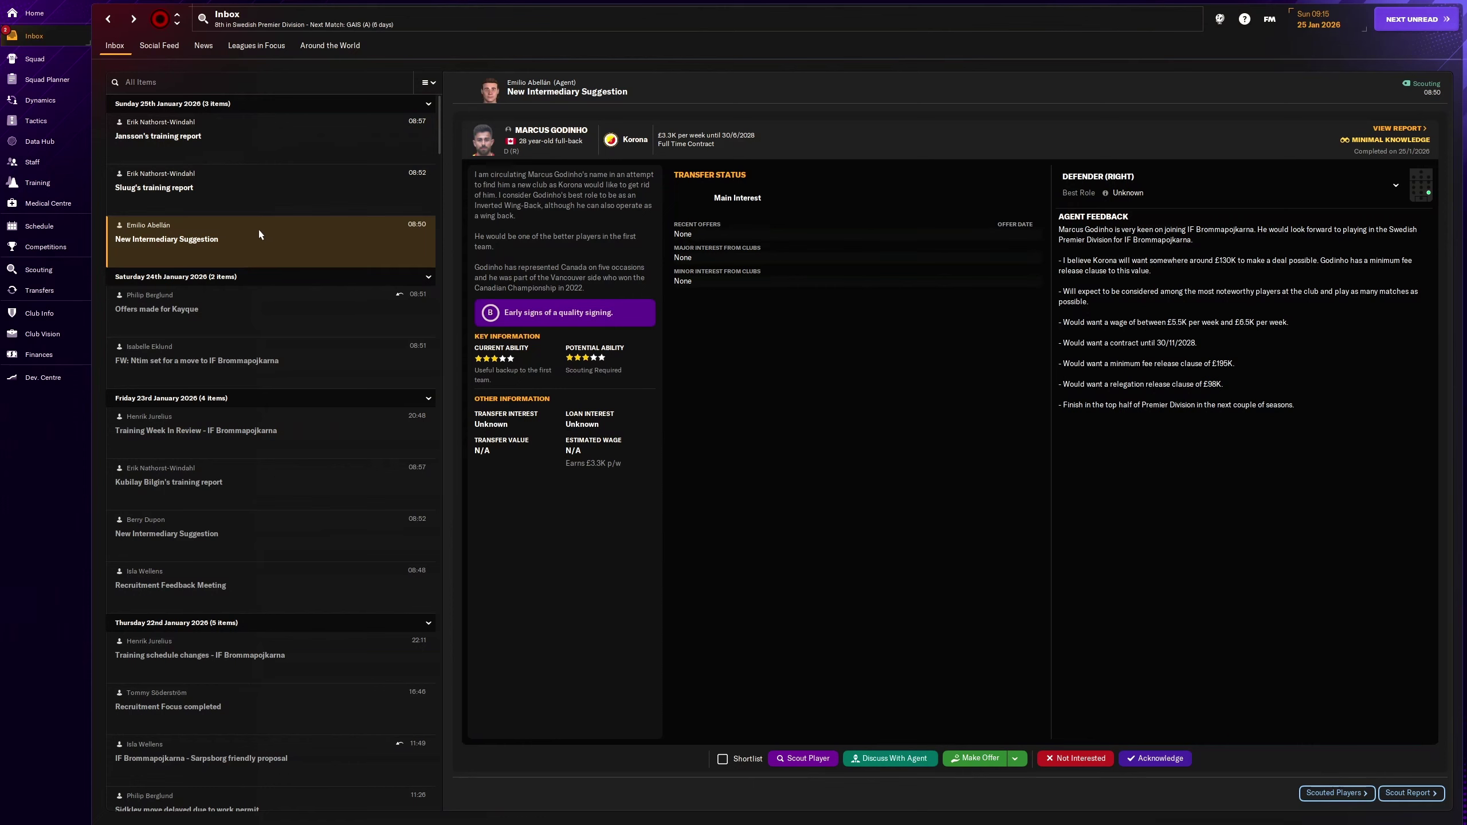
left_click(552, 131)
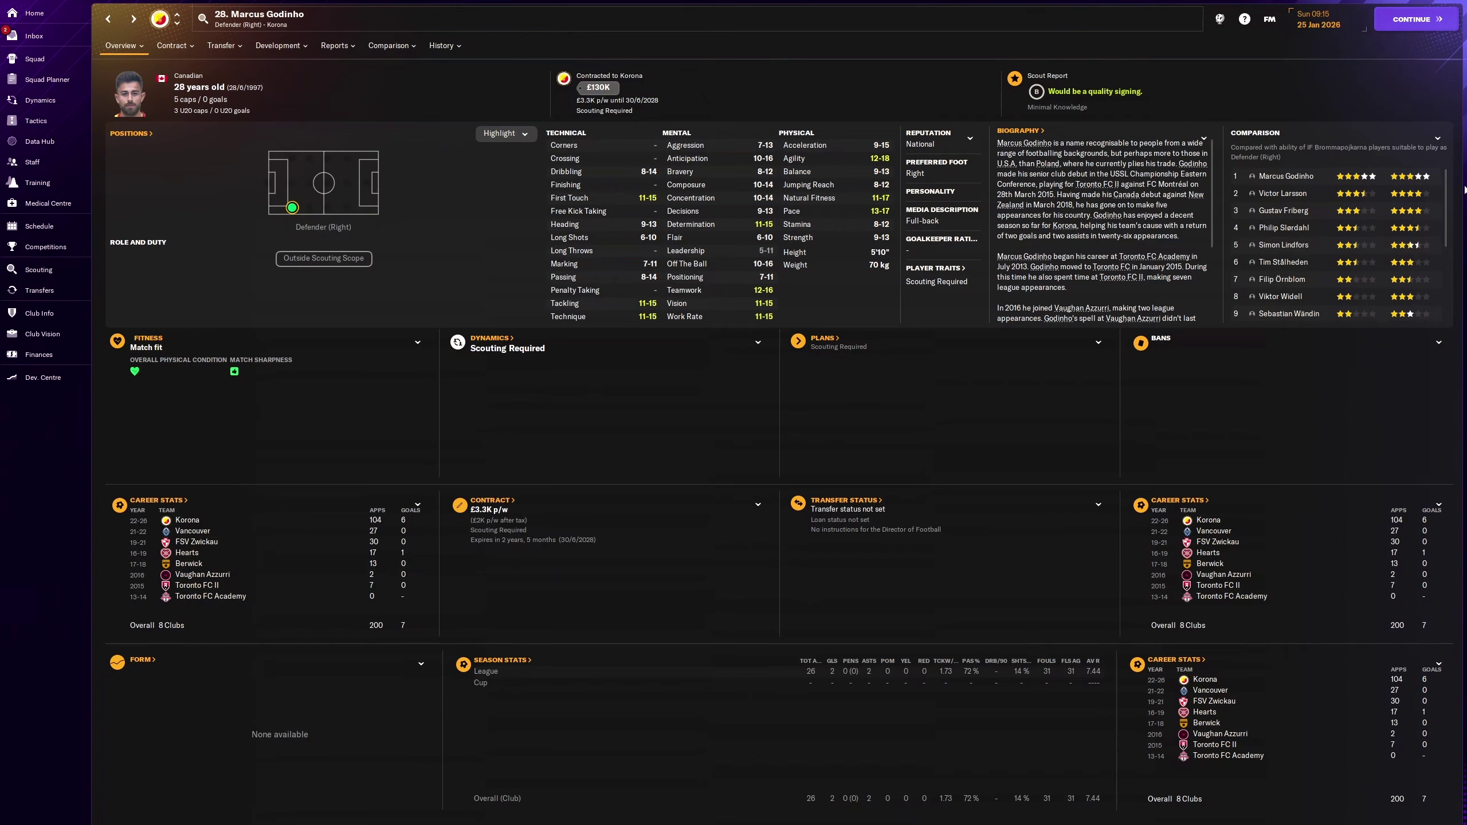
Step: Browse Godinho's transfer actions and return to the intermediary suggestion message
left_click(221, 45)
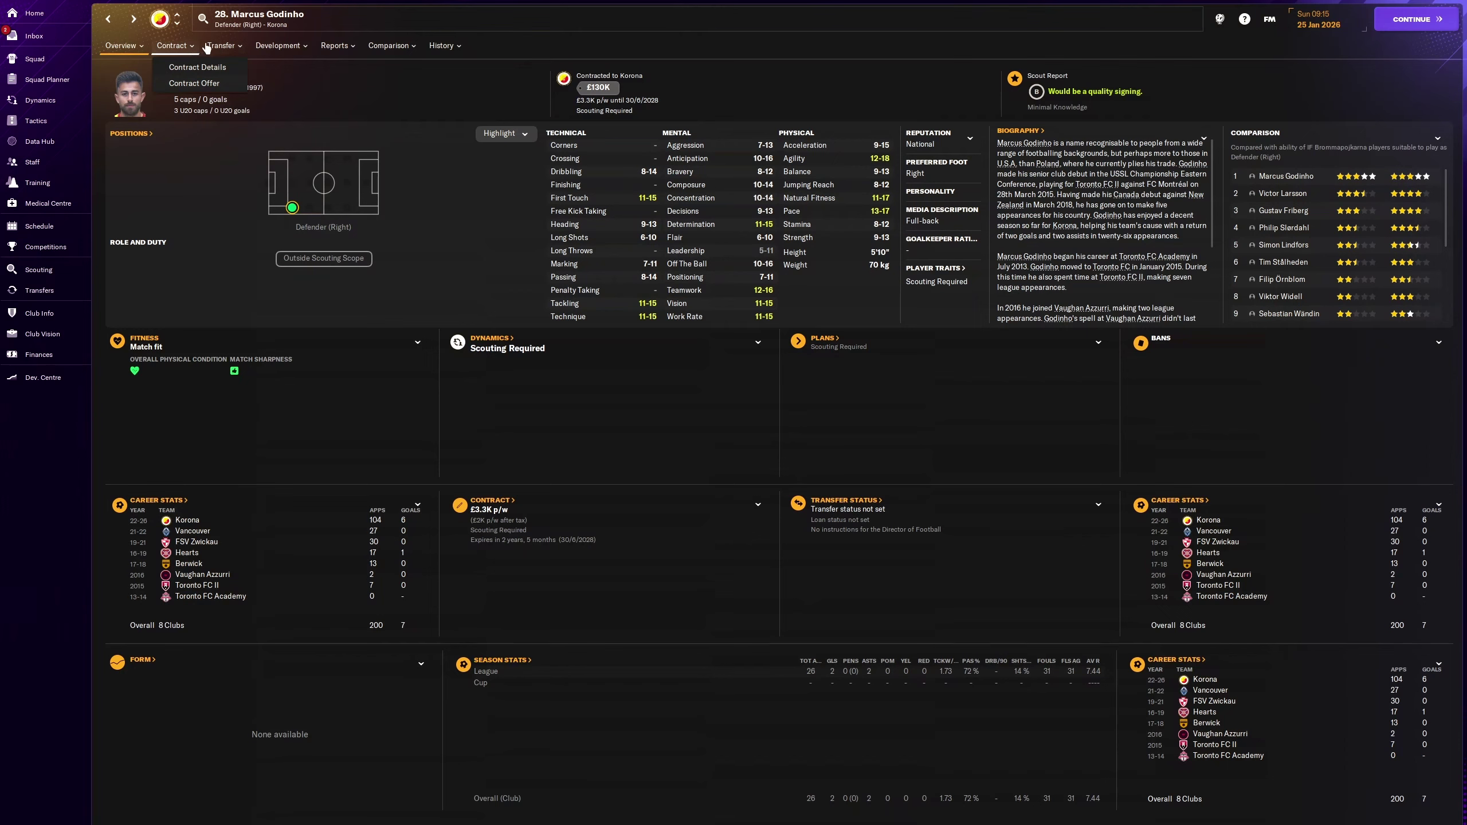
left_click(131, 42)
left_click(107, 19)
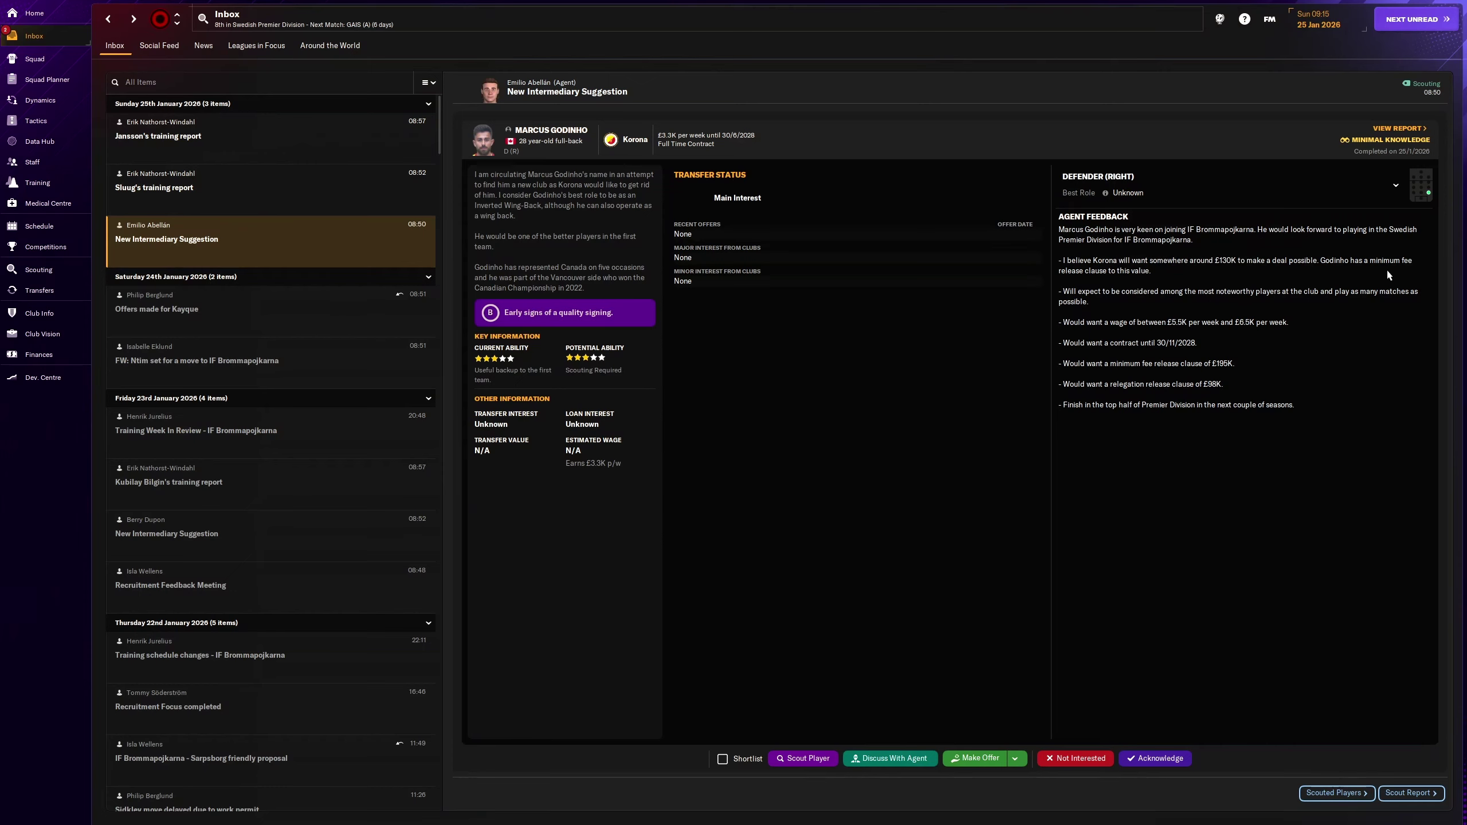
Step: Request scouting on Godinho but decline the £1.2K fee, then view his profile
left_click(808, 759)
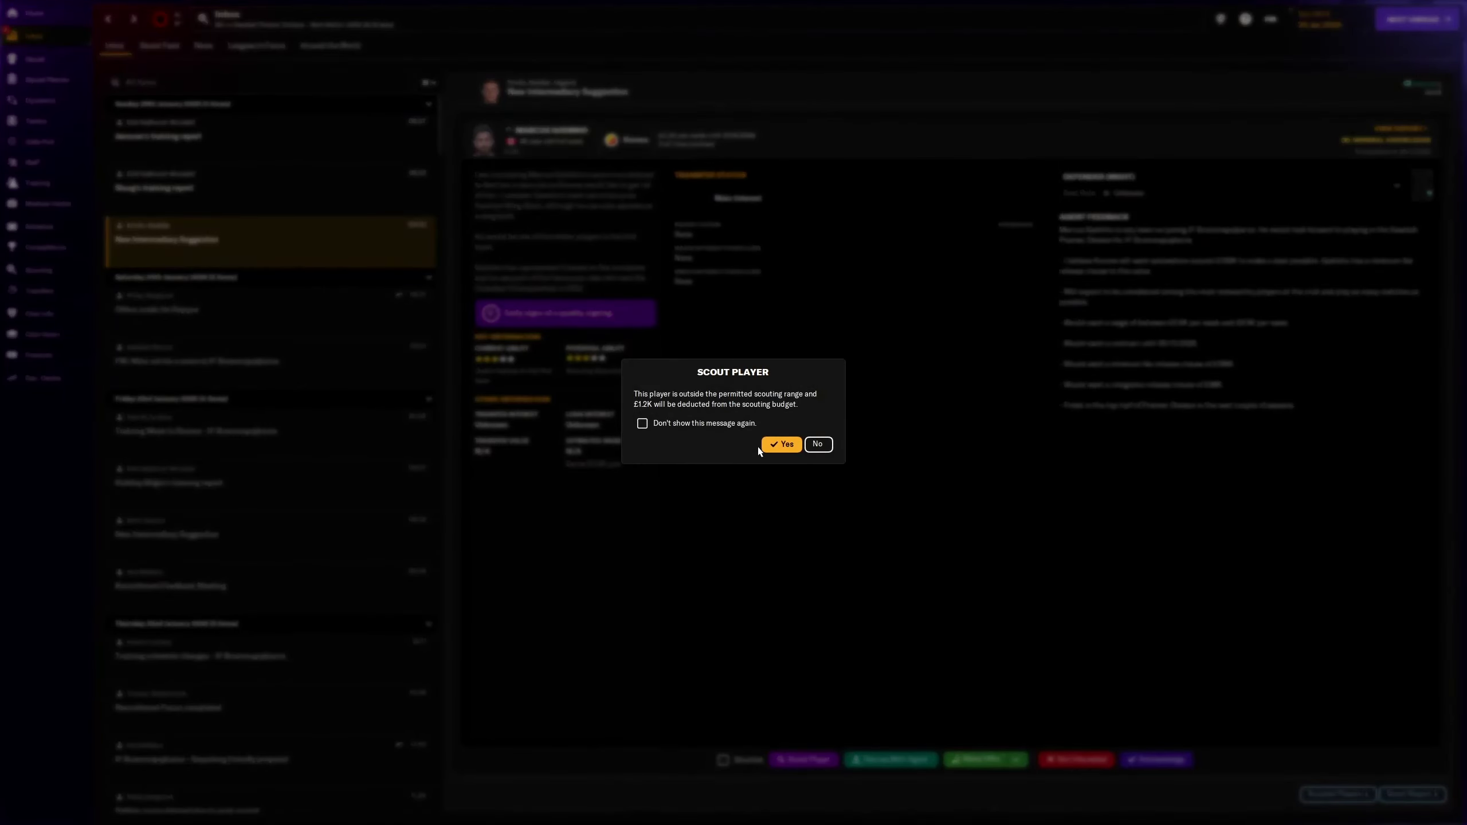
left_click(818, 445)
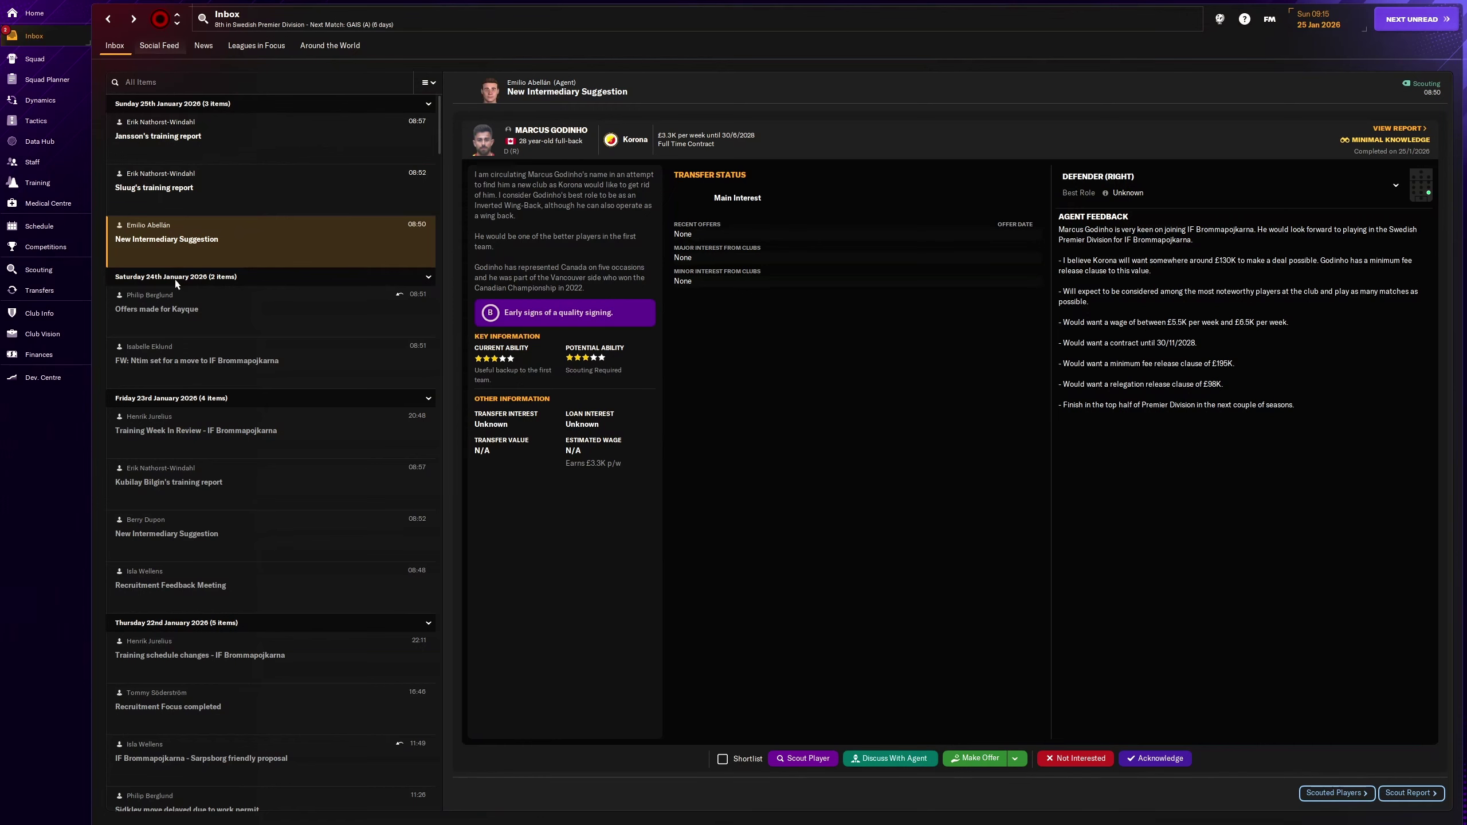
left_click(551, 131)
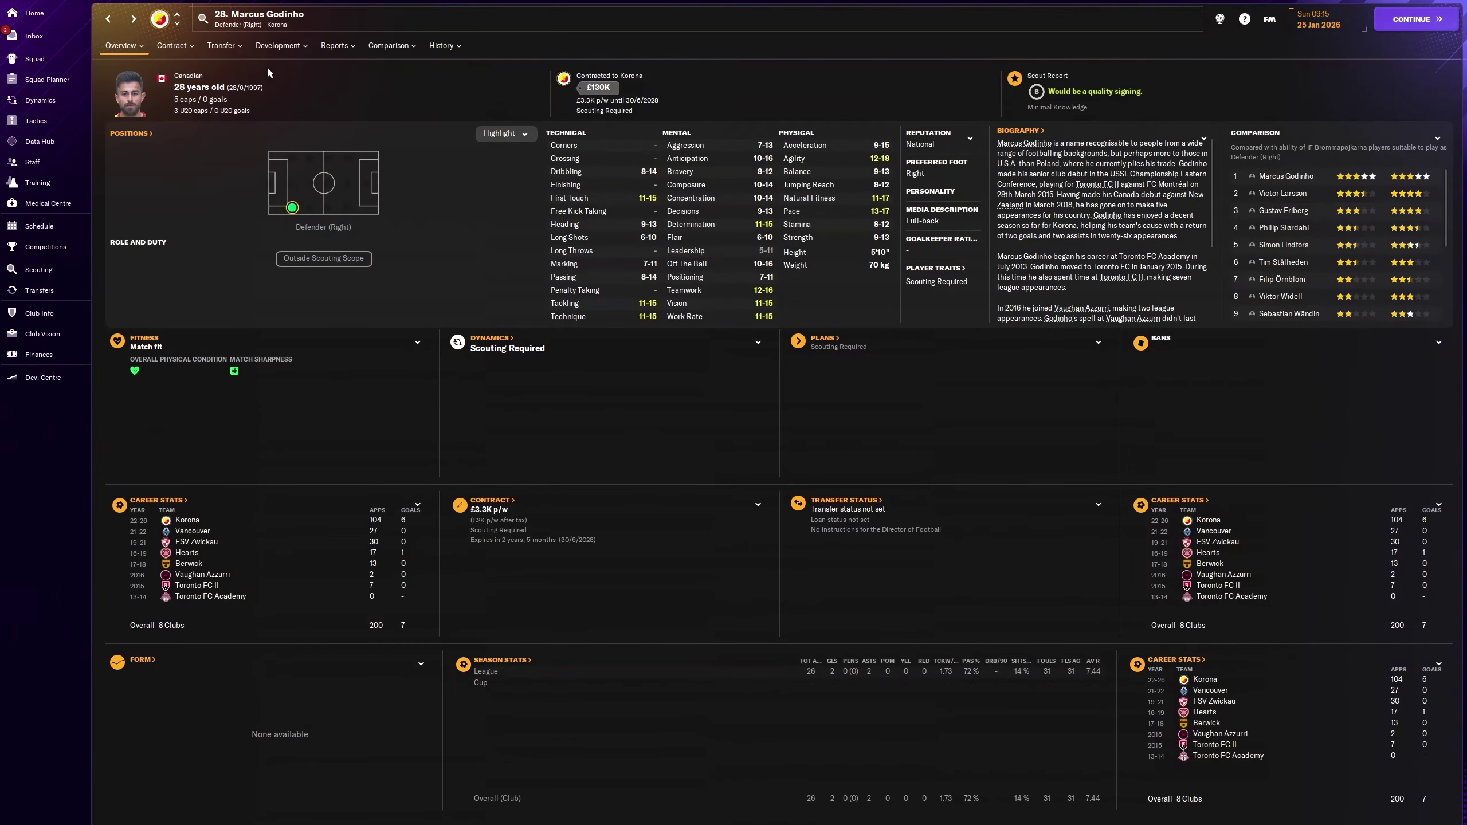
Step: Make a transfer offer for Godinho and acknowledge the agent's suggestion message
mouse_move(221, 45)
left_click(243, 100)
left_click(108, 20)
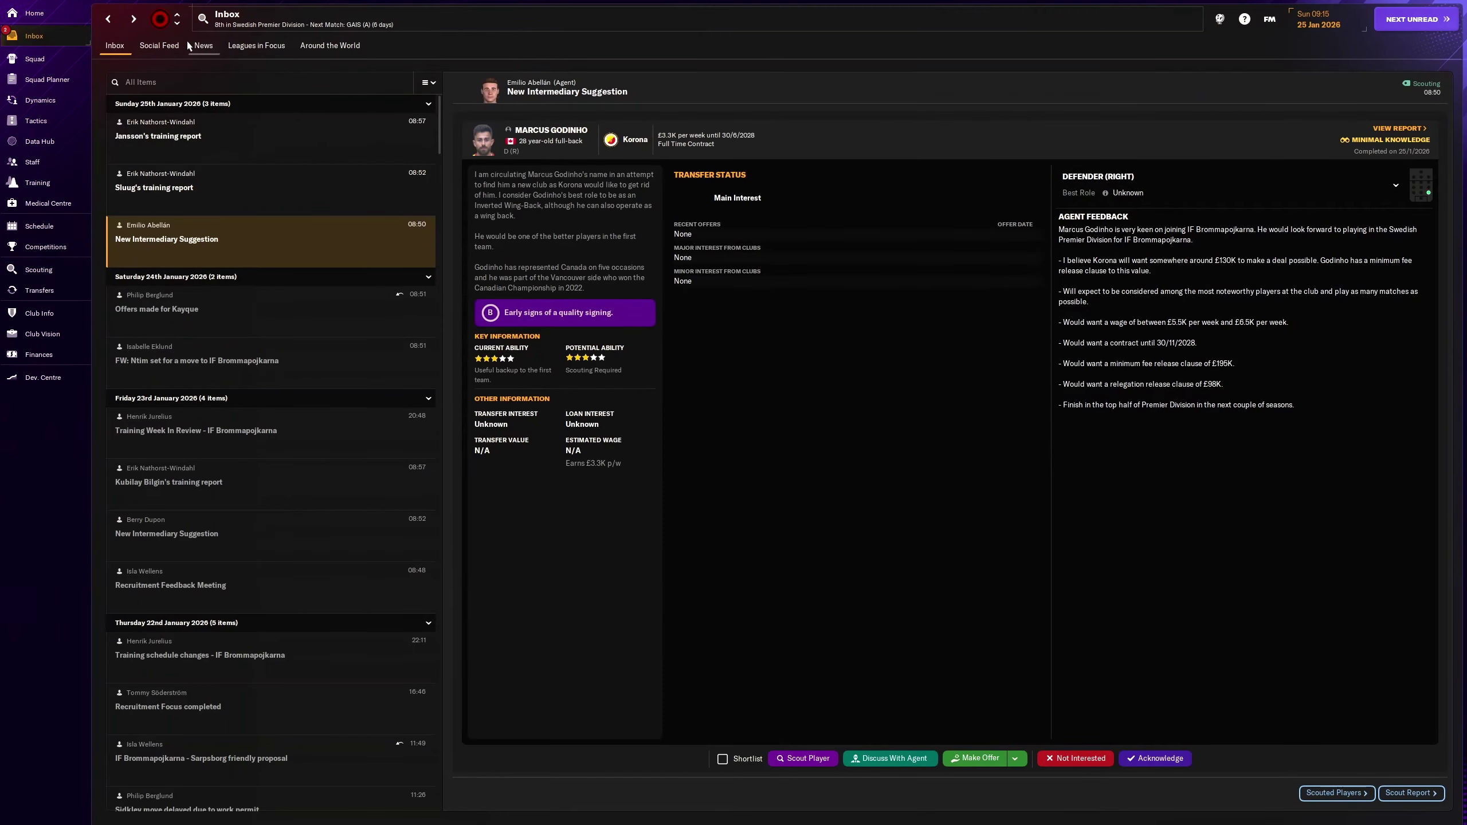
left_click(552, 131)
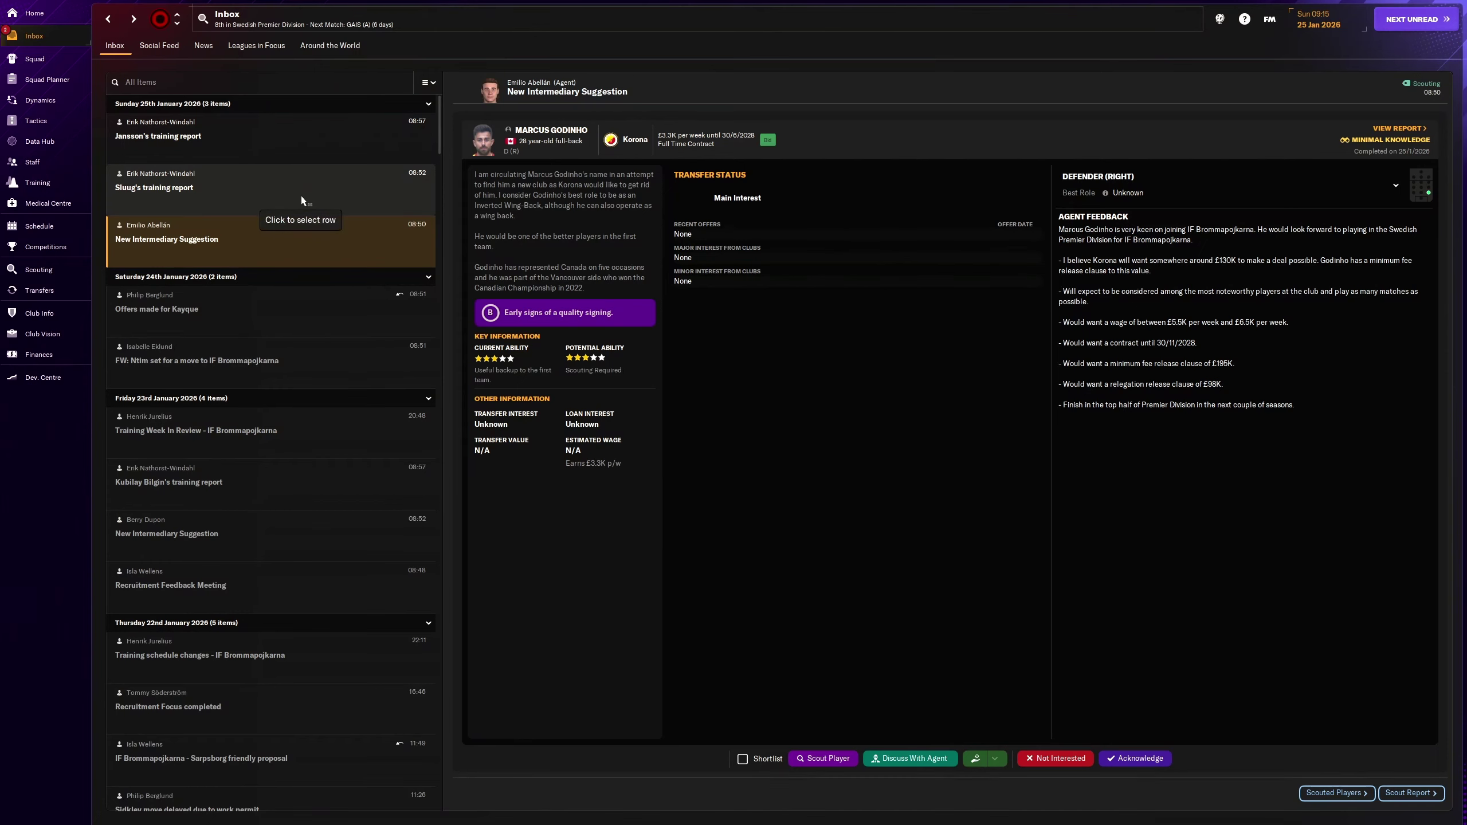
left_click(1123, 762)
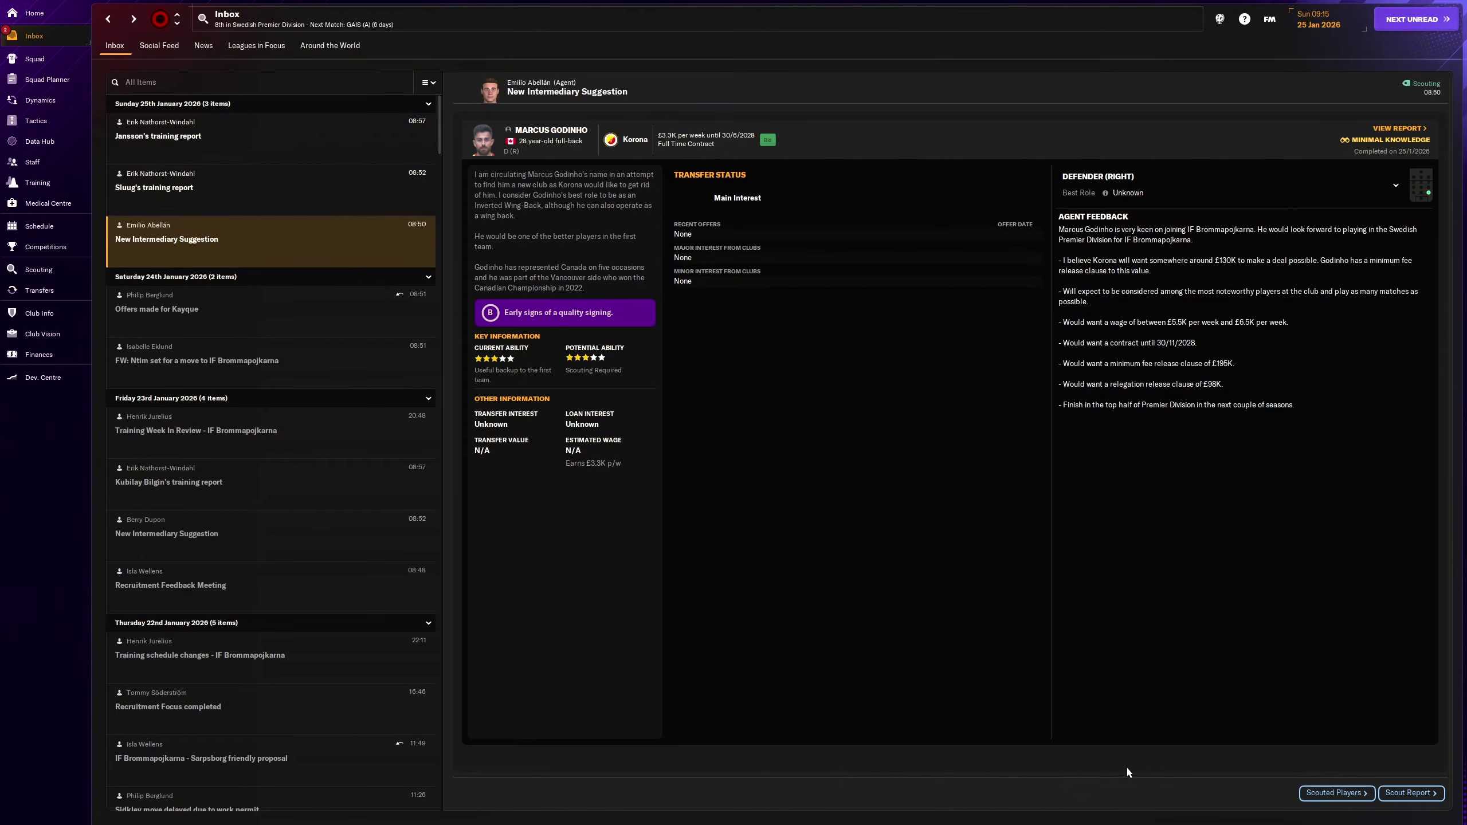
Step: Read Sluug's and Jansson's training reports and advance to the next event
left_click(281, 190)
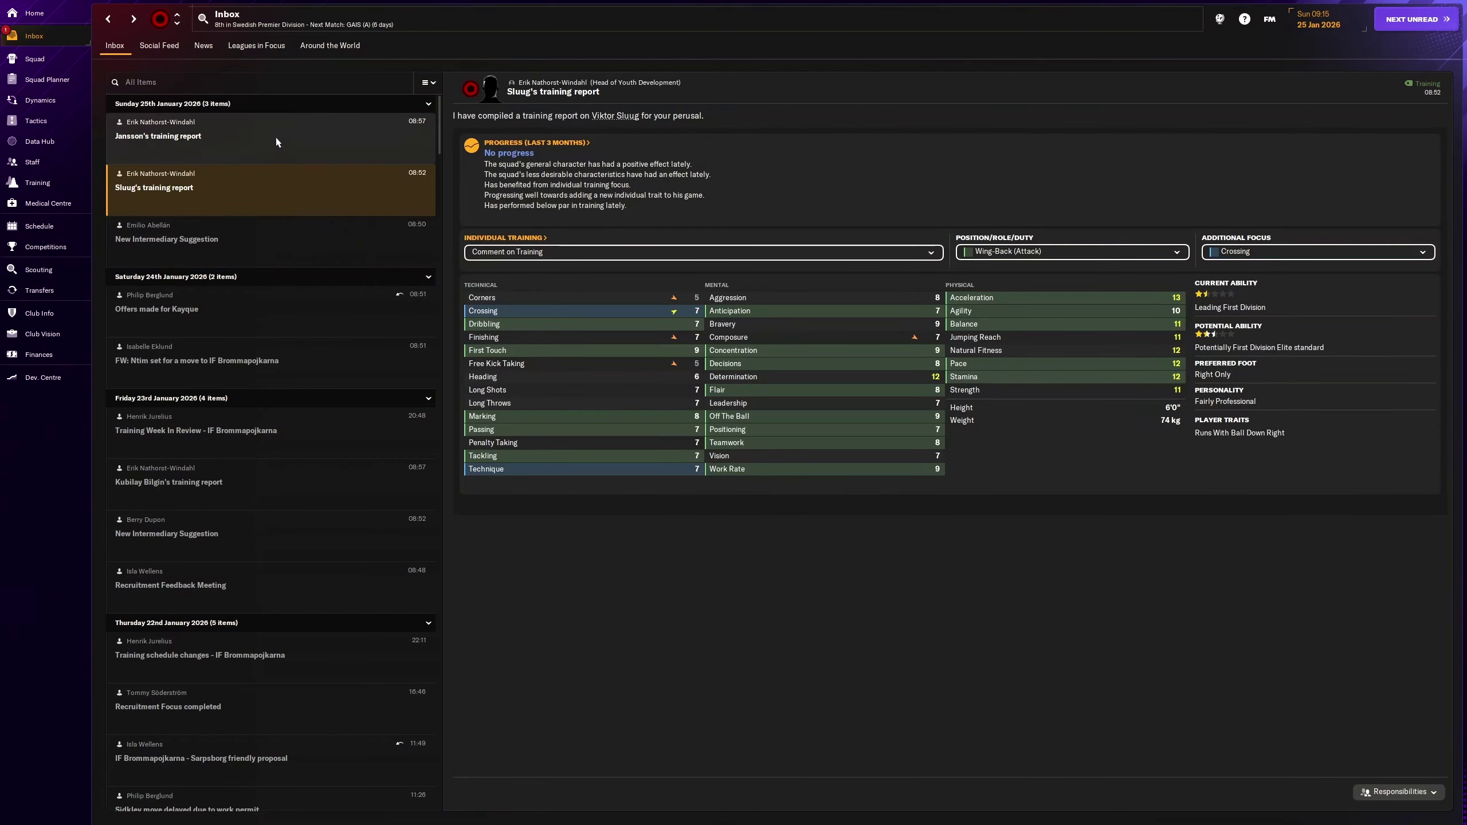
left_click(275, 142)
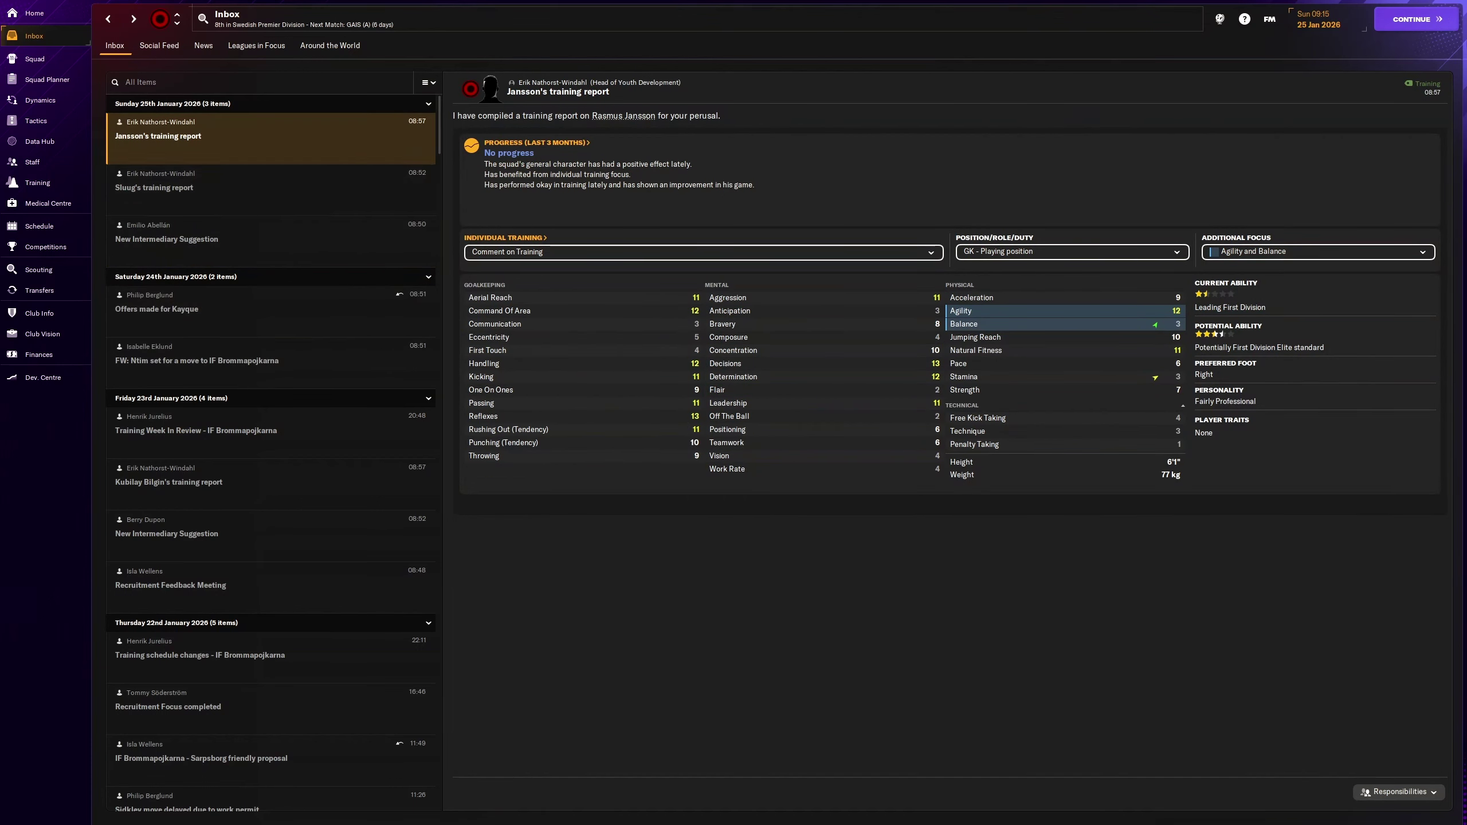
left_click(1410, 19)
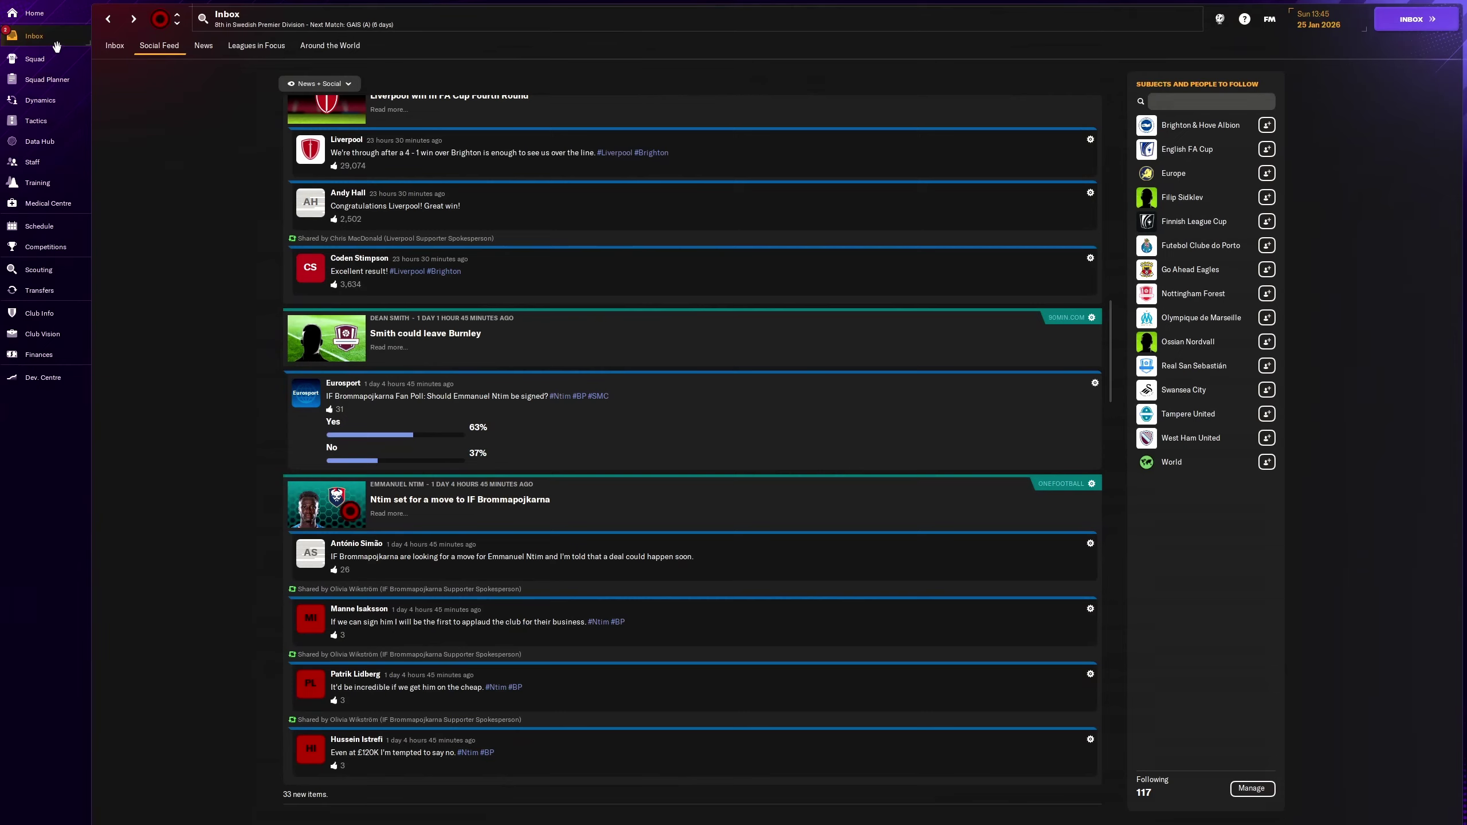
left_click(54, 43)
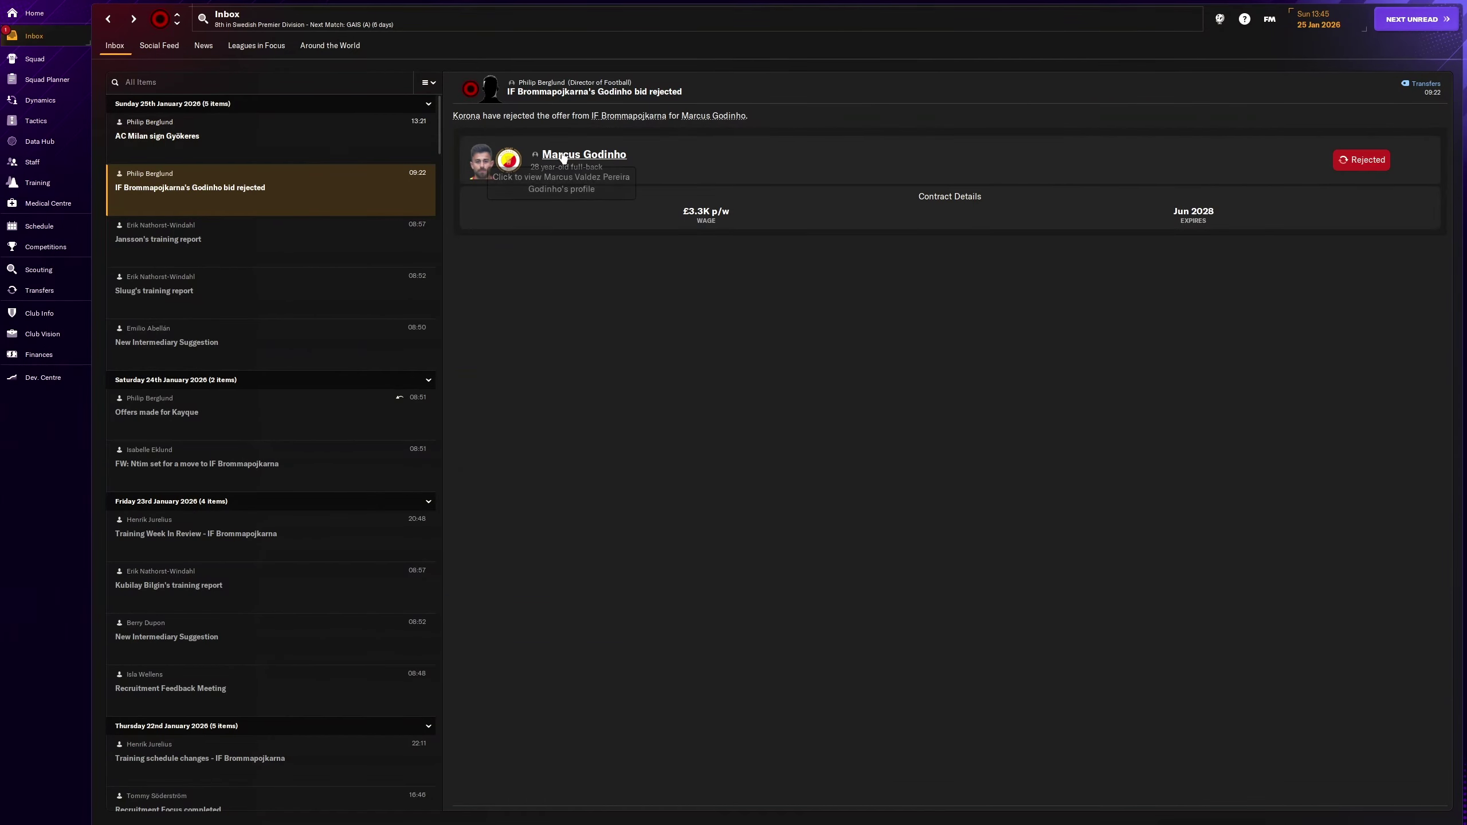
left_click(590, 160)
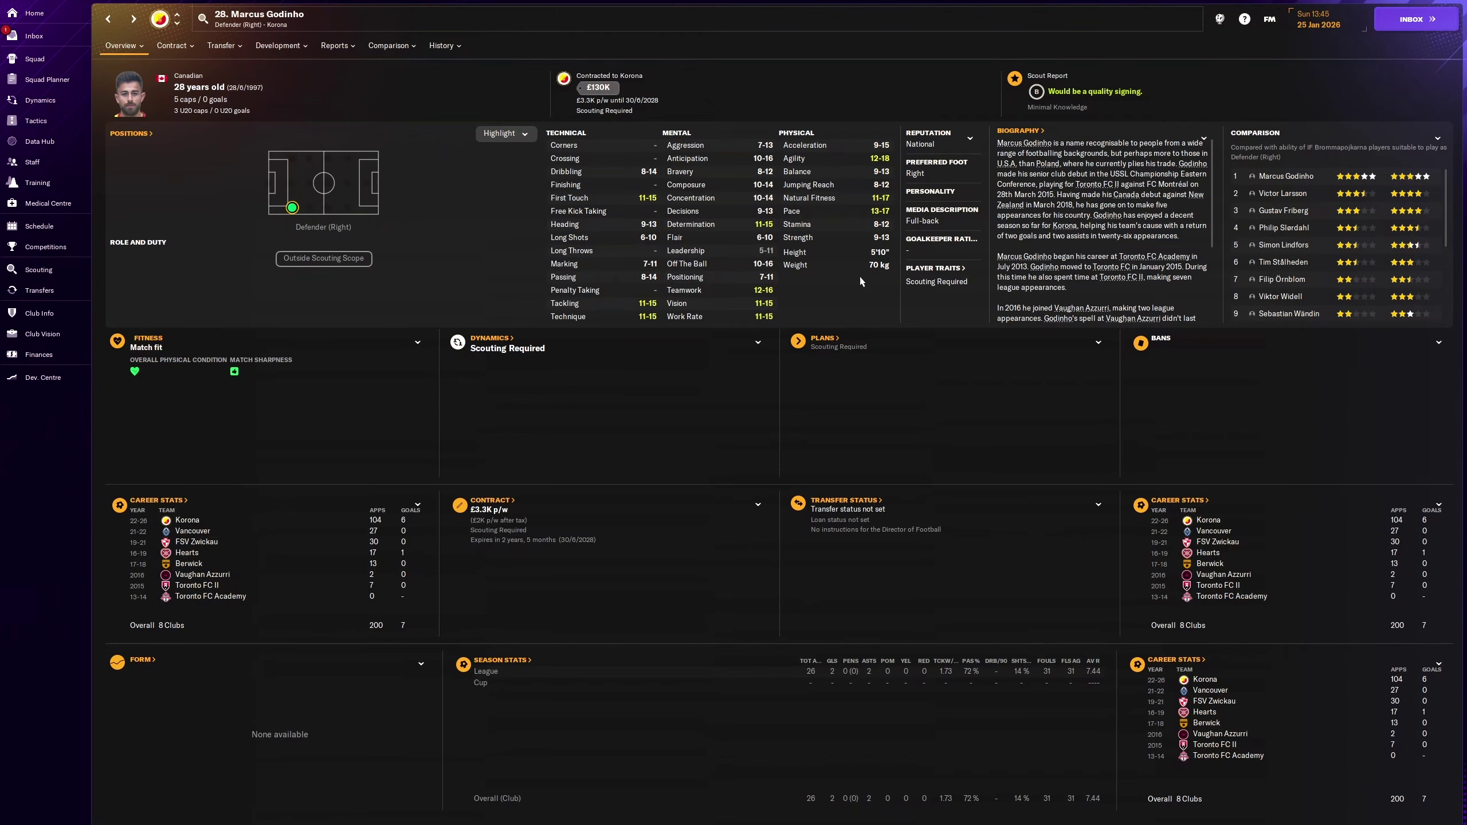
left_click(334, 45)
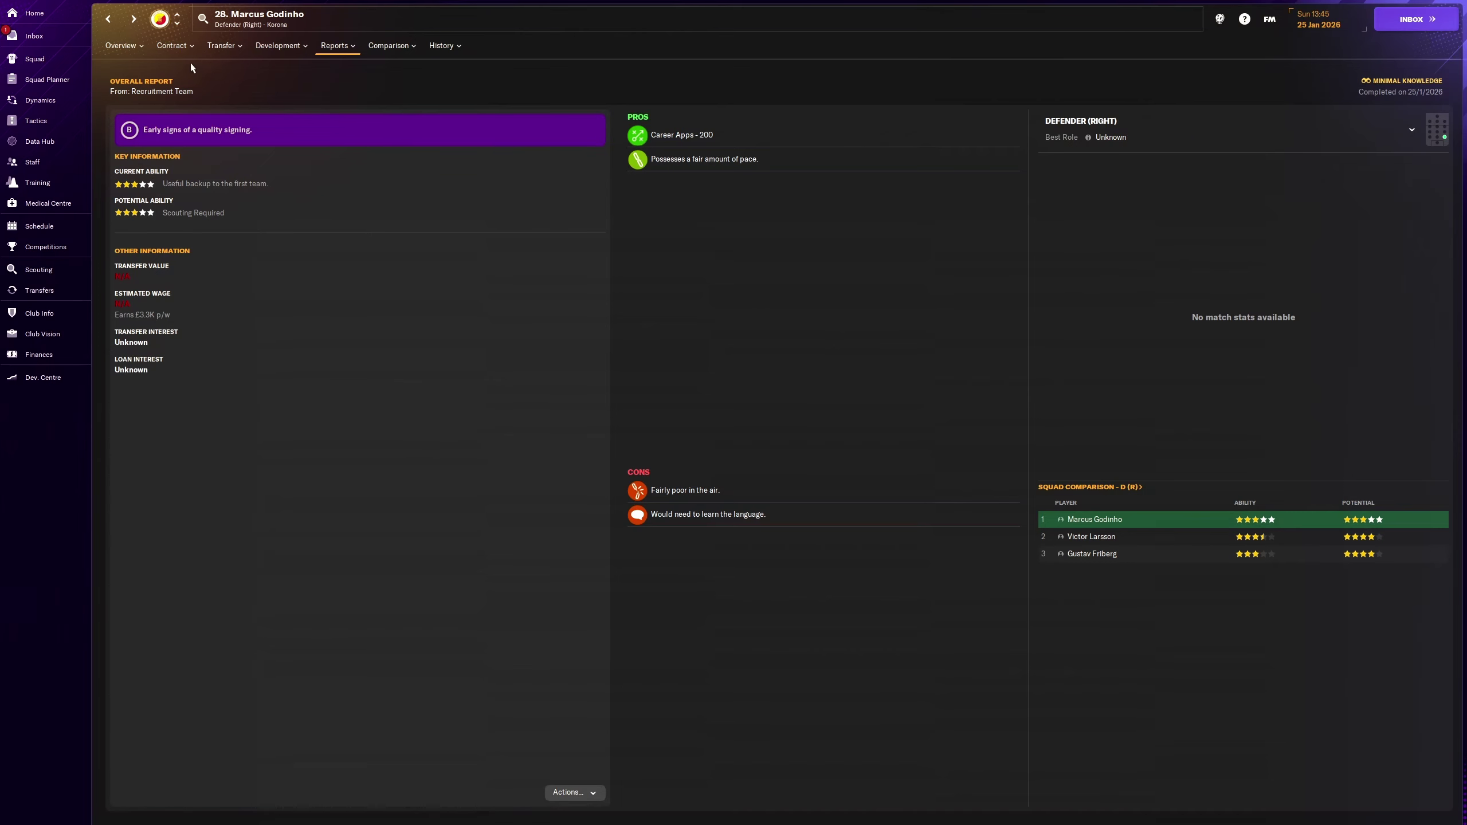
Step: Return to the inbox and read the AC Milan sign Gyökeres news
left_click(35, 36)
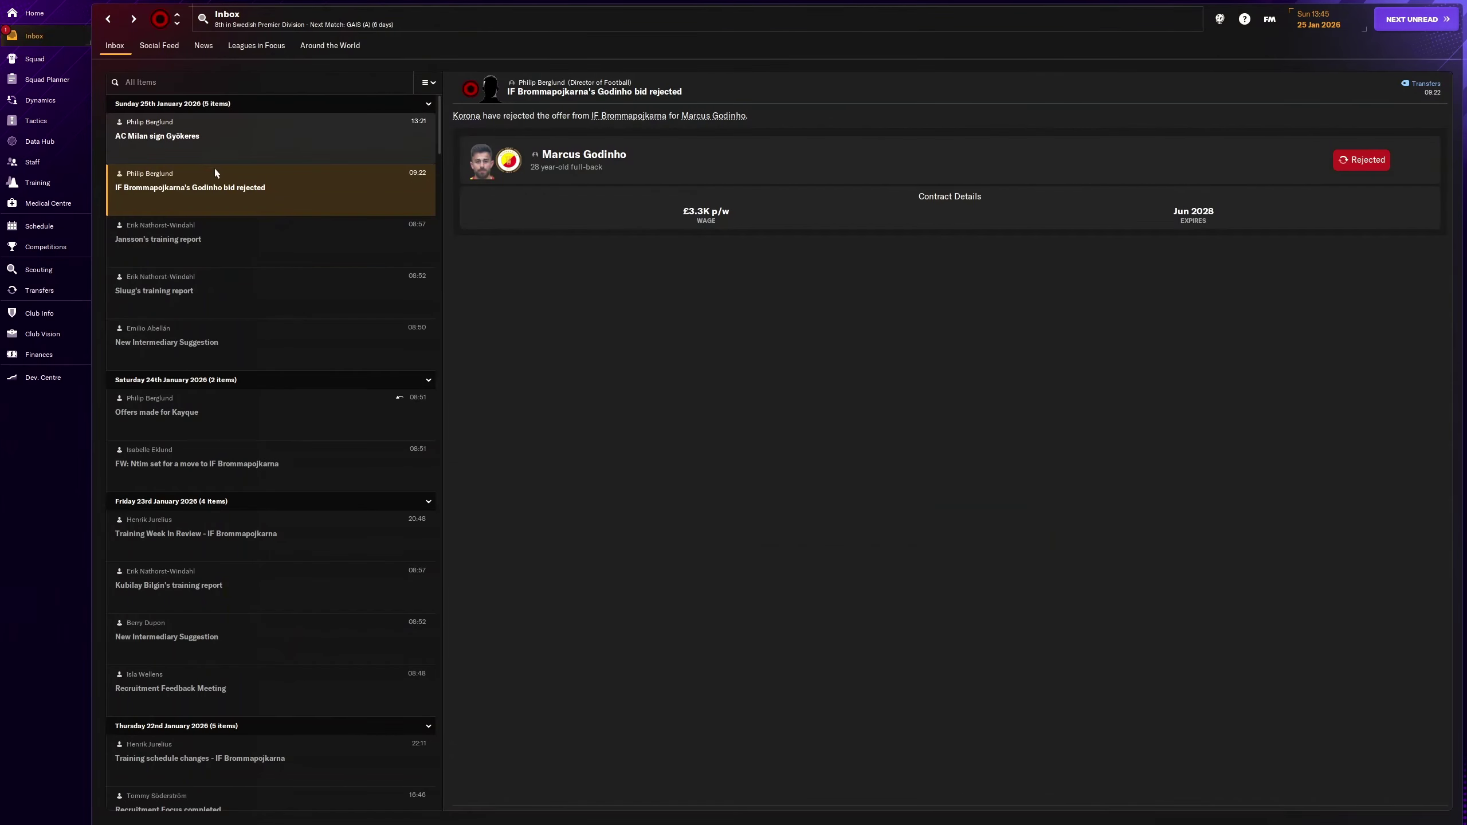
left_click(289, 155)
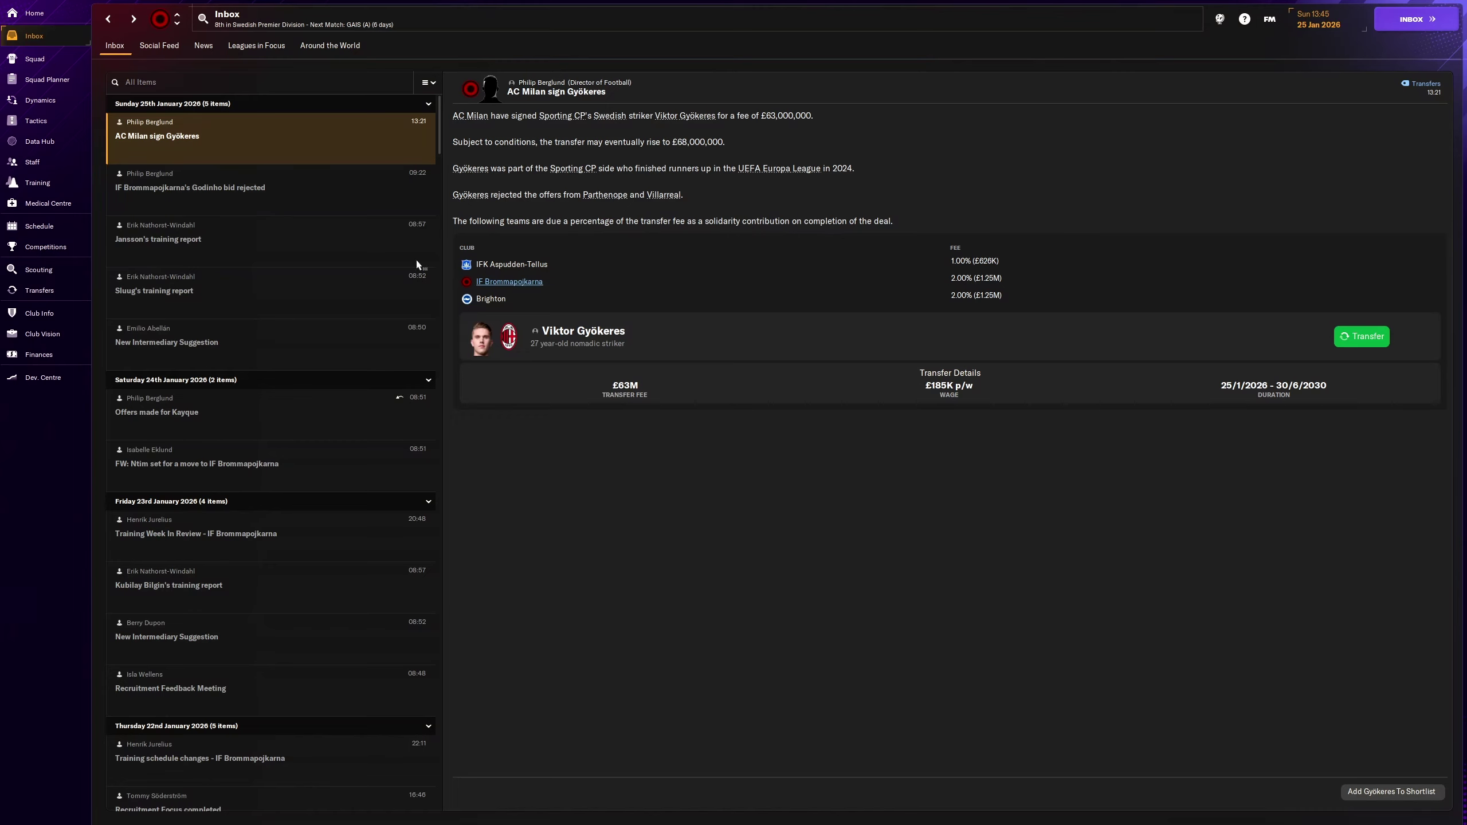
Step: Continue the game, review the club's finances summary, then bring up the squad player list
left_click(1410, 20)
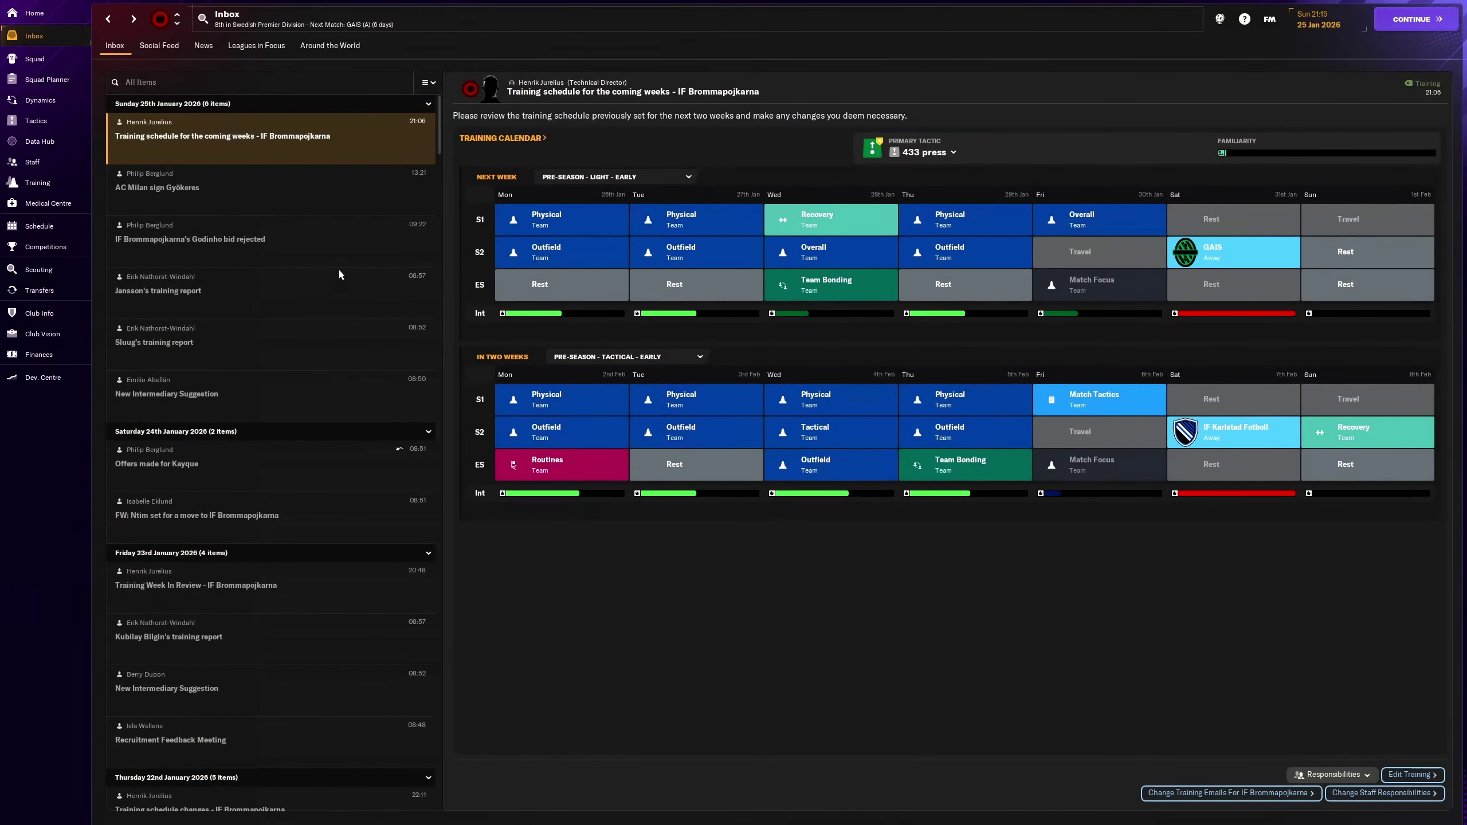
left_click(60, 354)
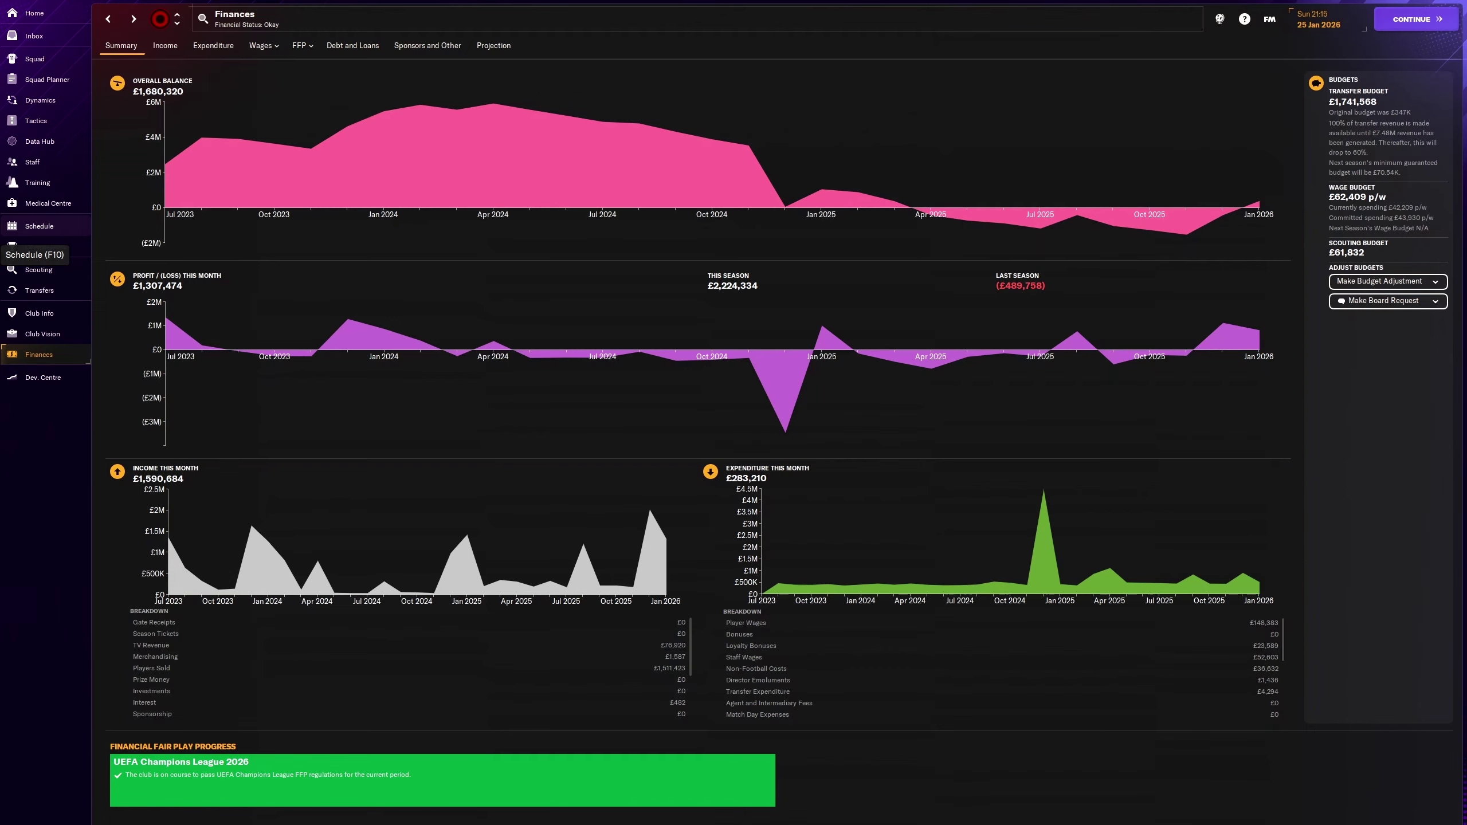
left_click(46, 60)
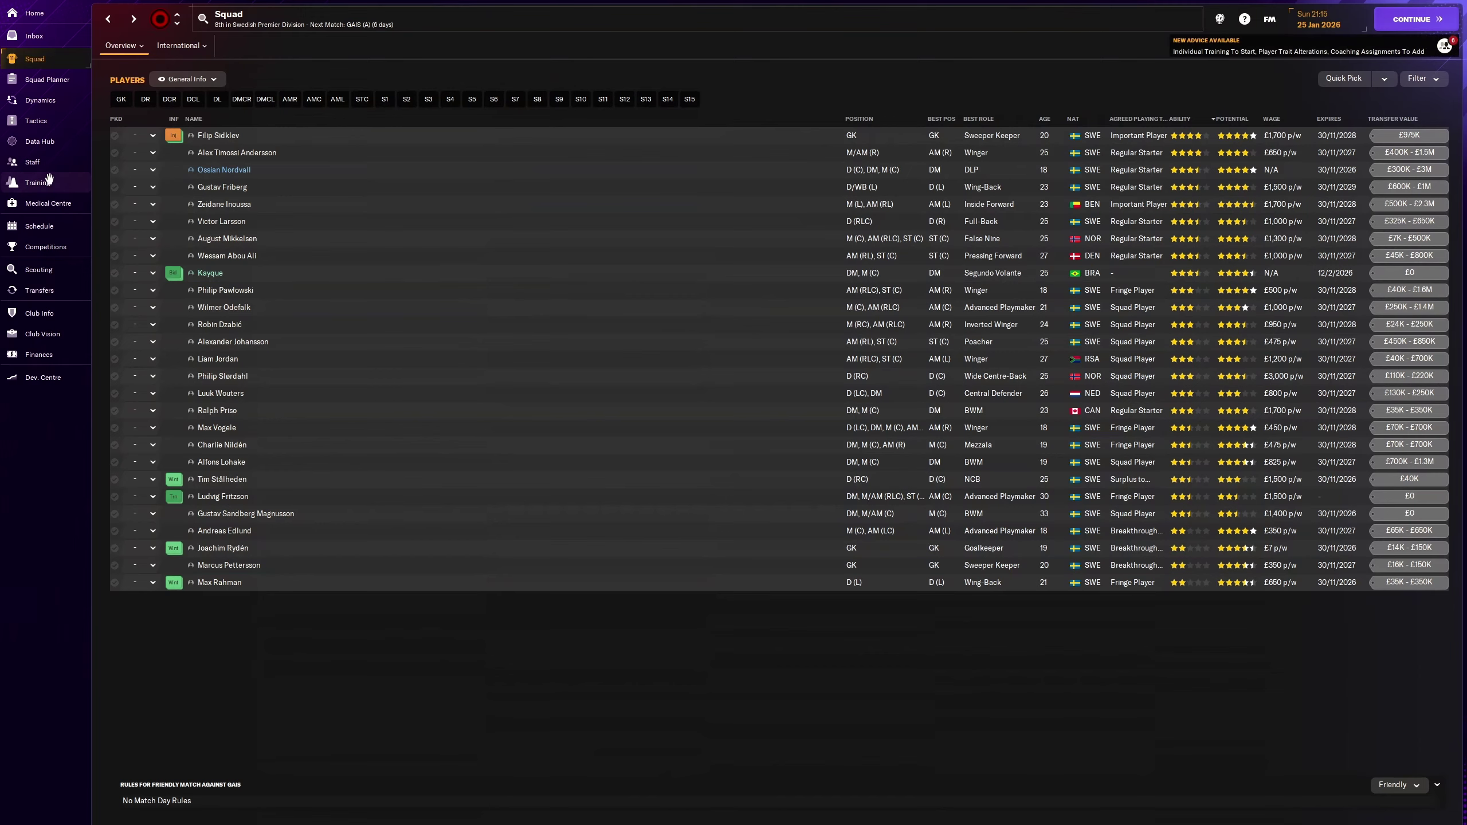
Step: Browse scouting recommendations and the players-in-range list, then view Noel Törnqvist's profile
left_click(38, 268)
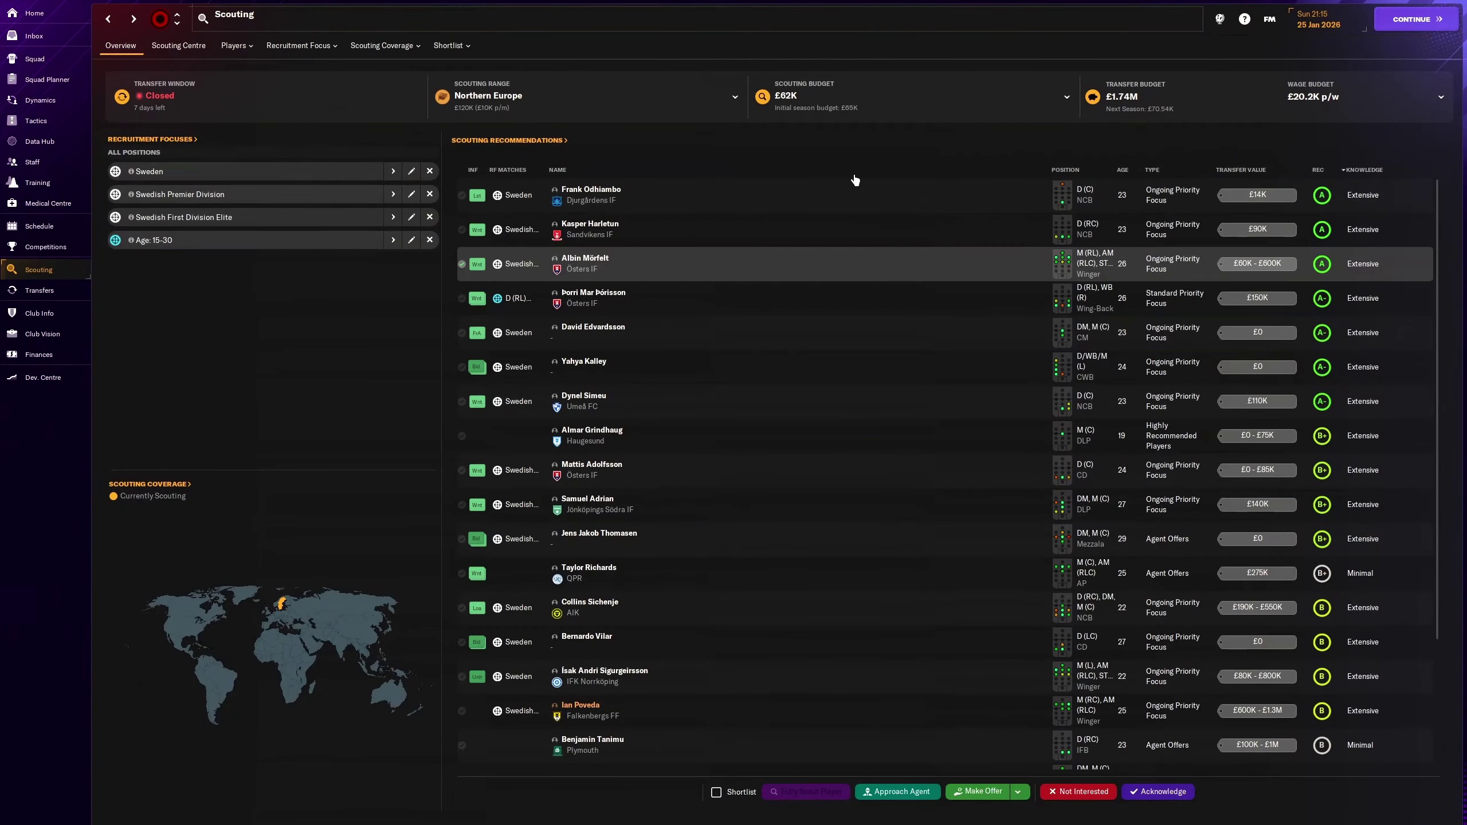
left_click(172, 46)
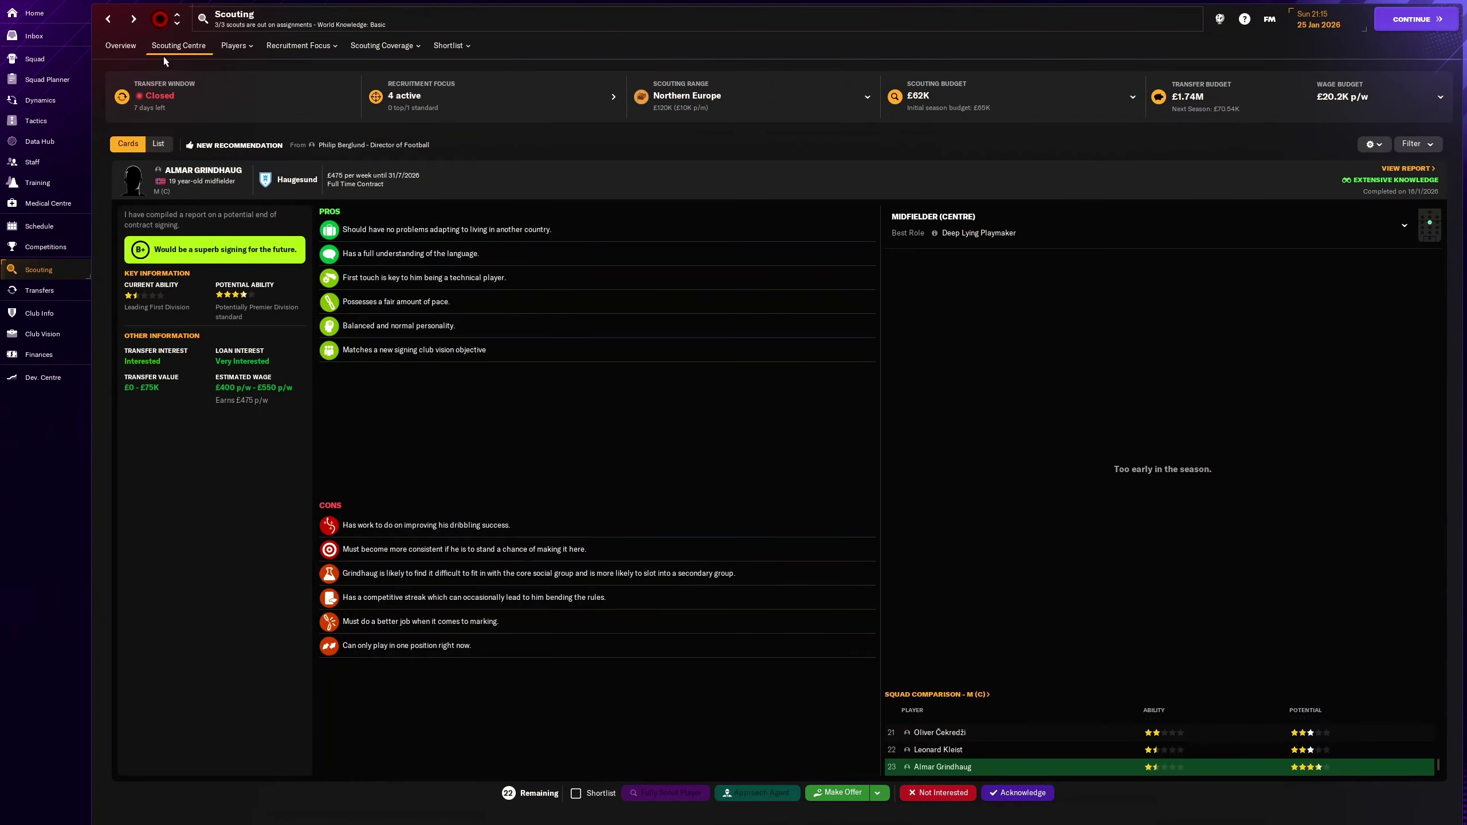
left_click(140, 52)
mouse_move(234, 46)
left_click(259, 67)
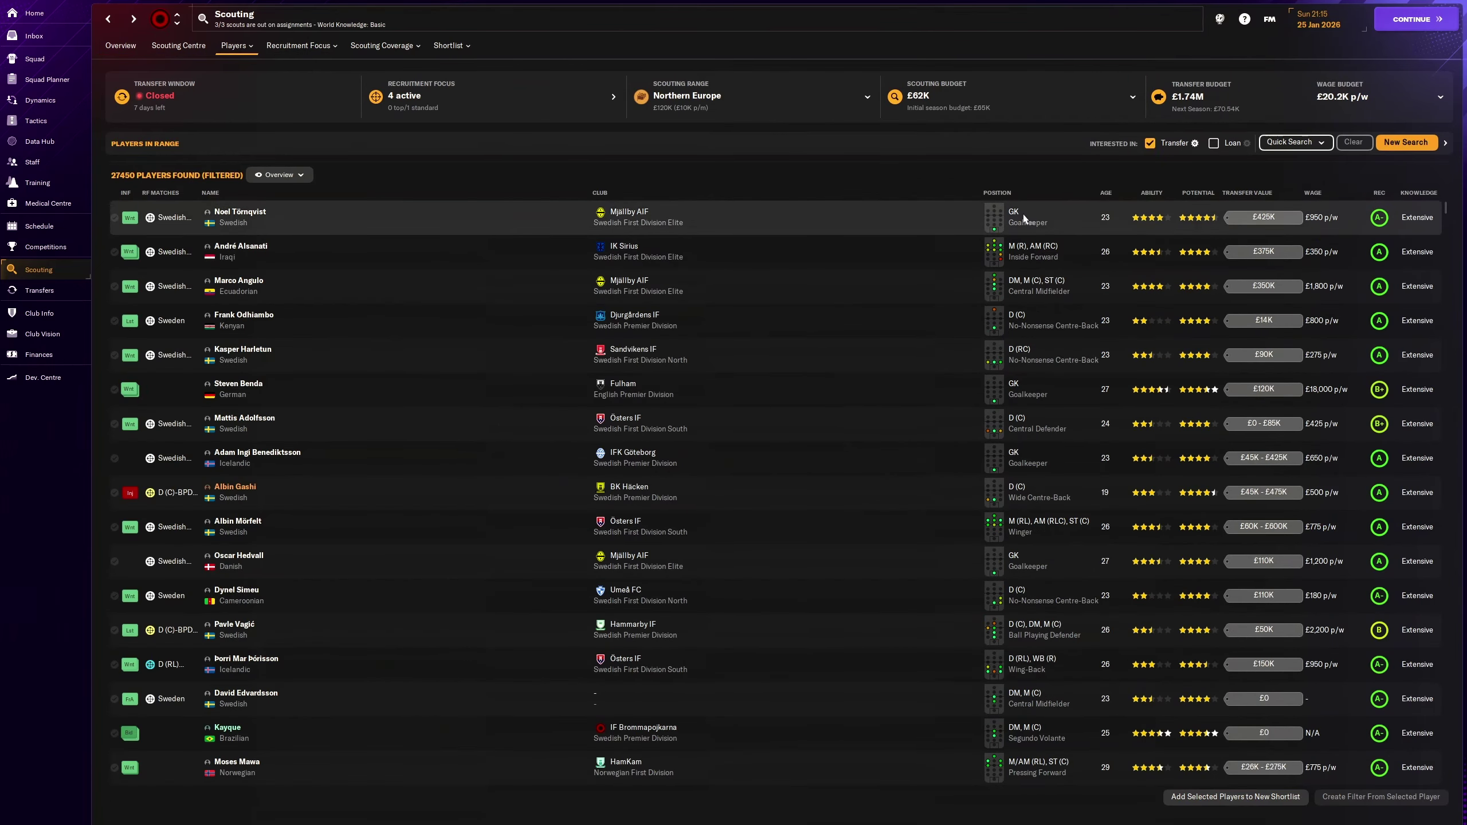
left_click(241, 212)
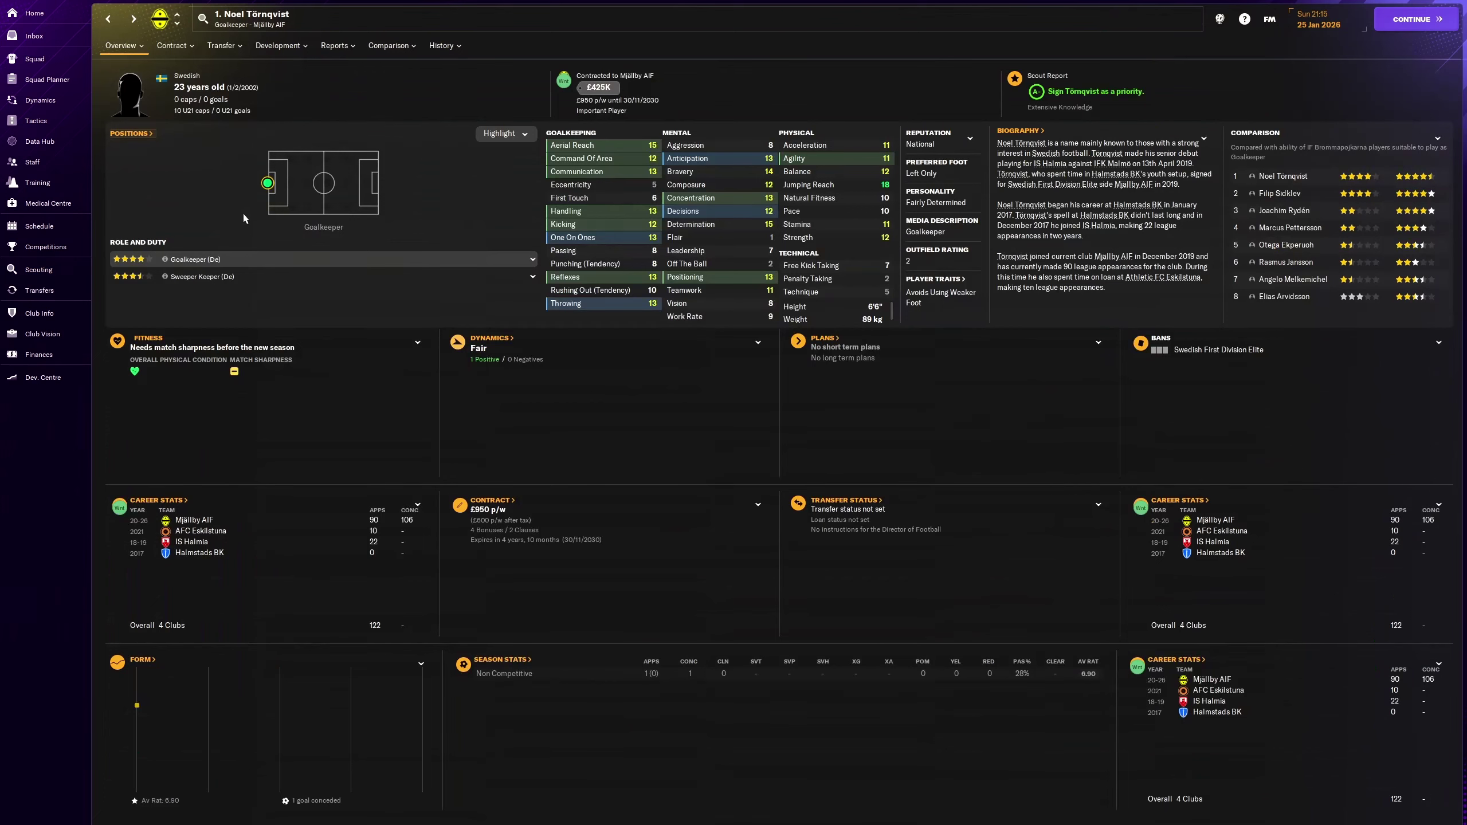
Step: Review Törnqvist's transfer interest and contract details, then check his transfer value actions
left_click(221, 46)
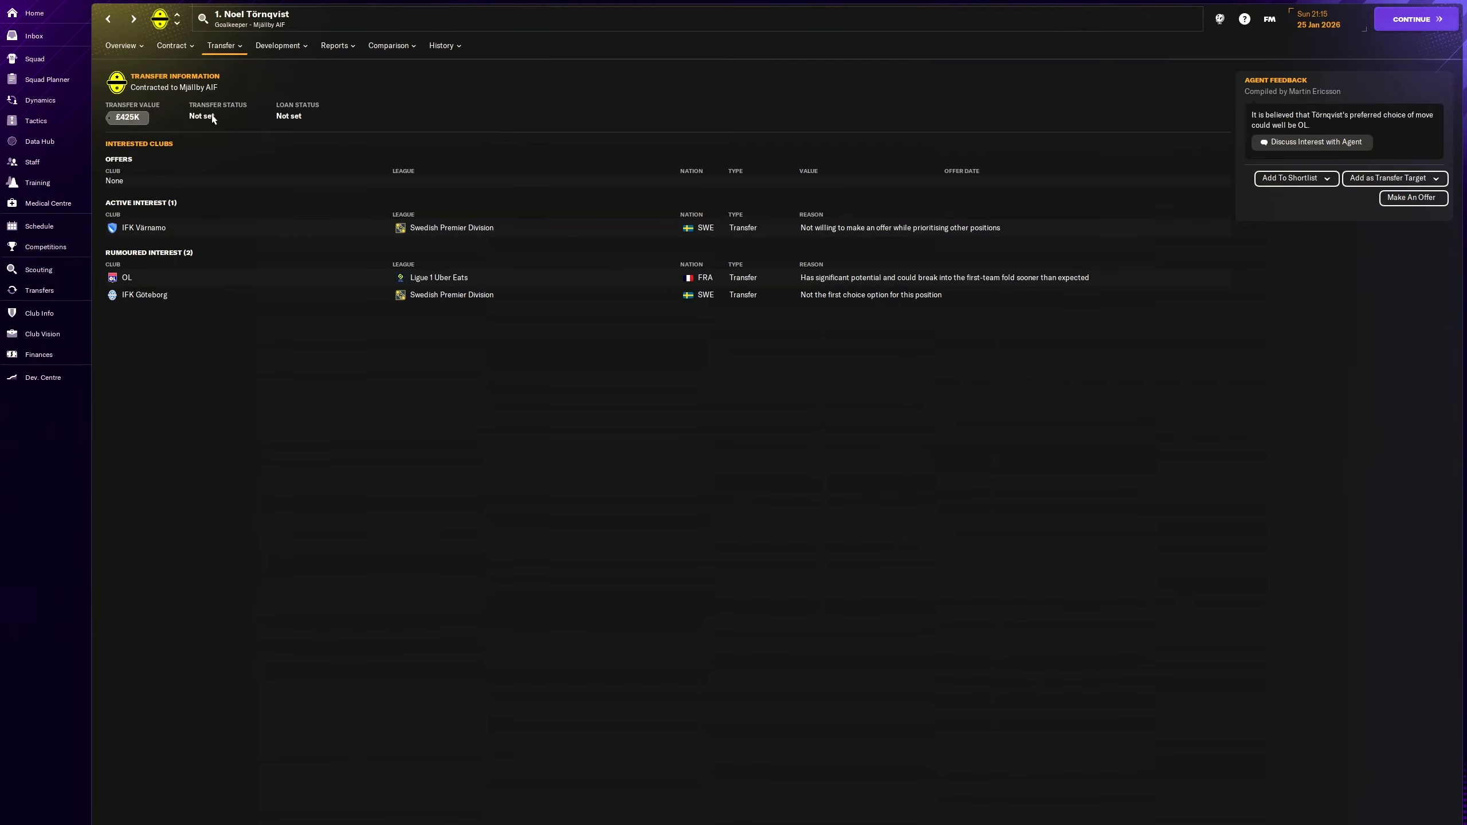
left_click(166, 49)
mouse_move(221, 46)
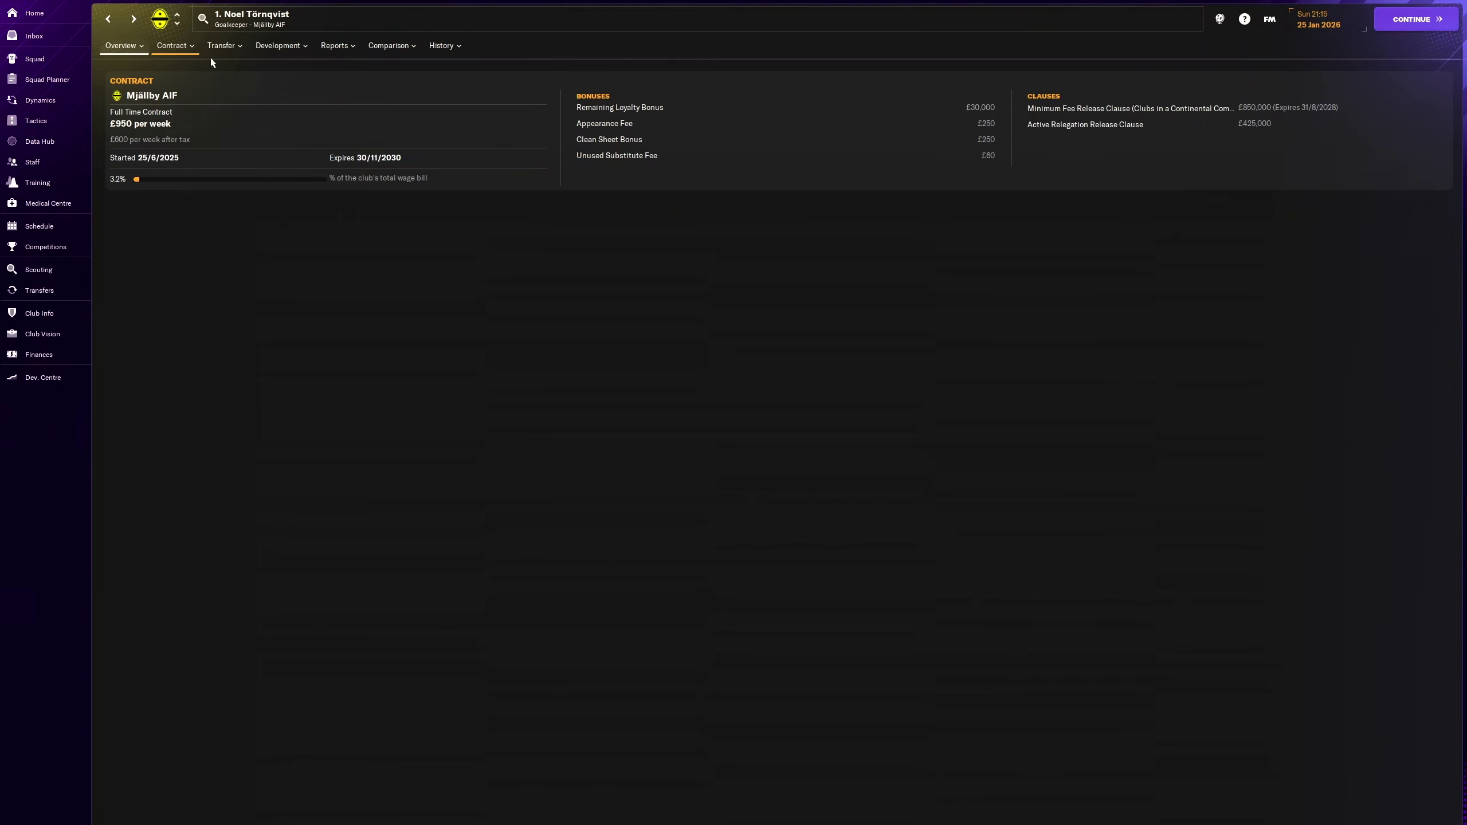
left_click(220, 47)
left_click(121, 46)
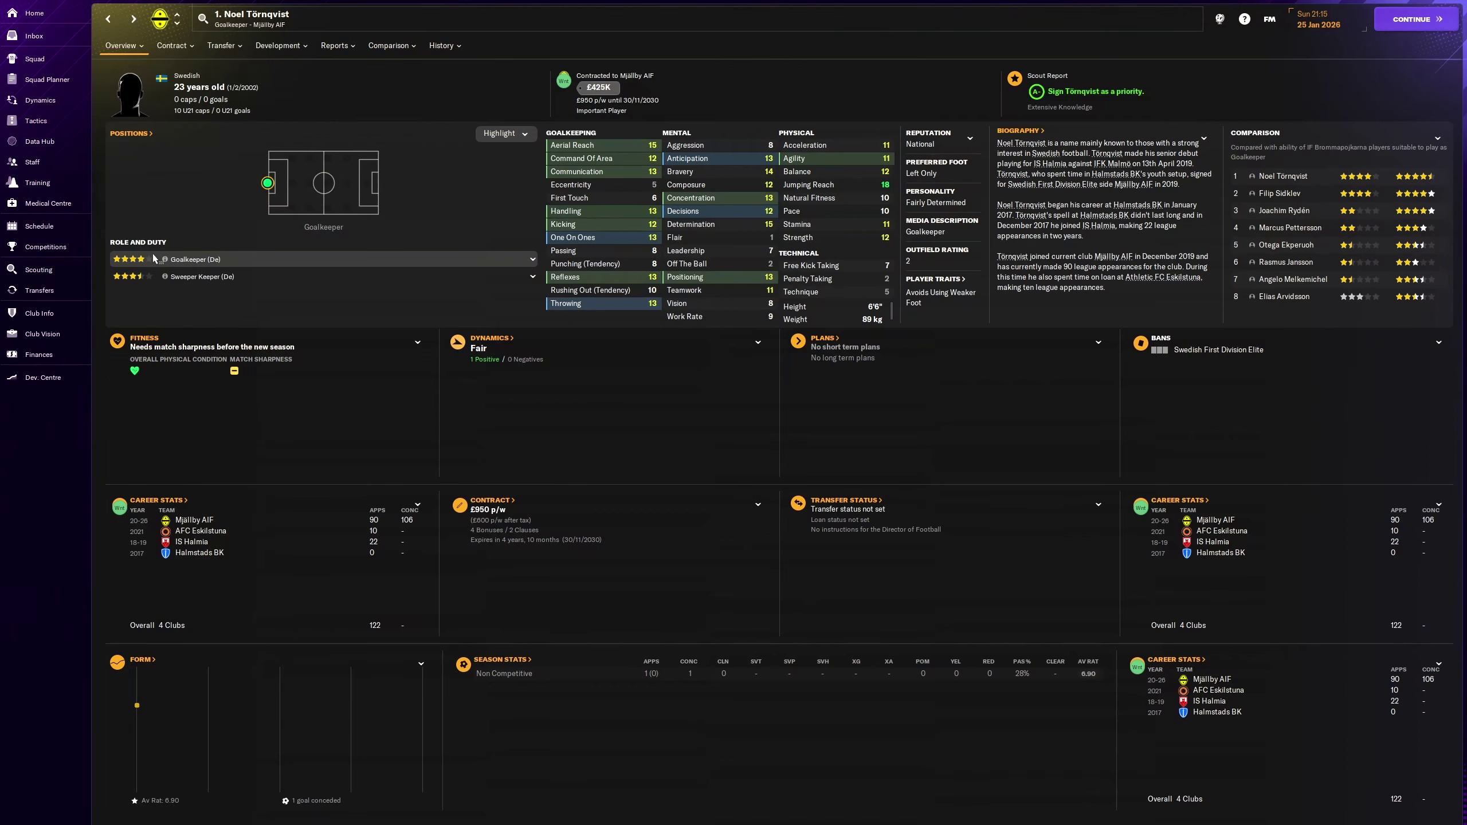
left_click(596, 88)
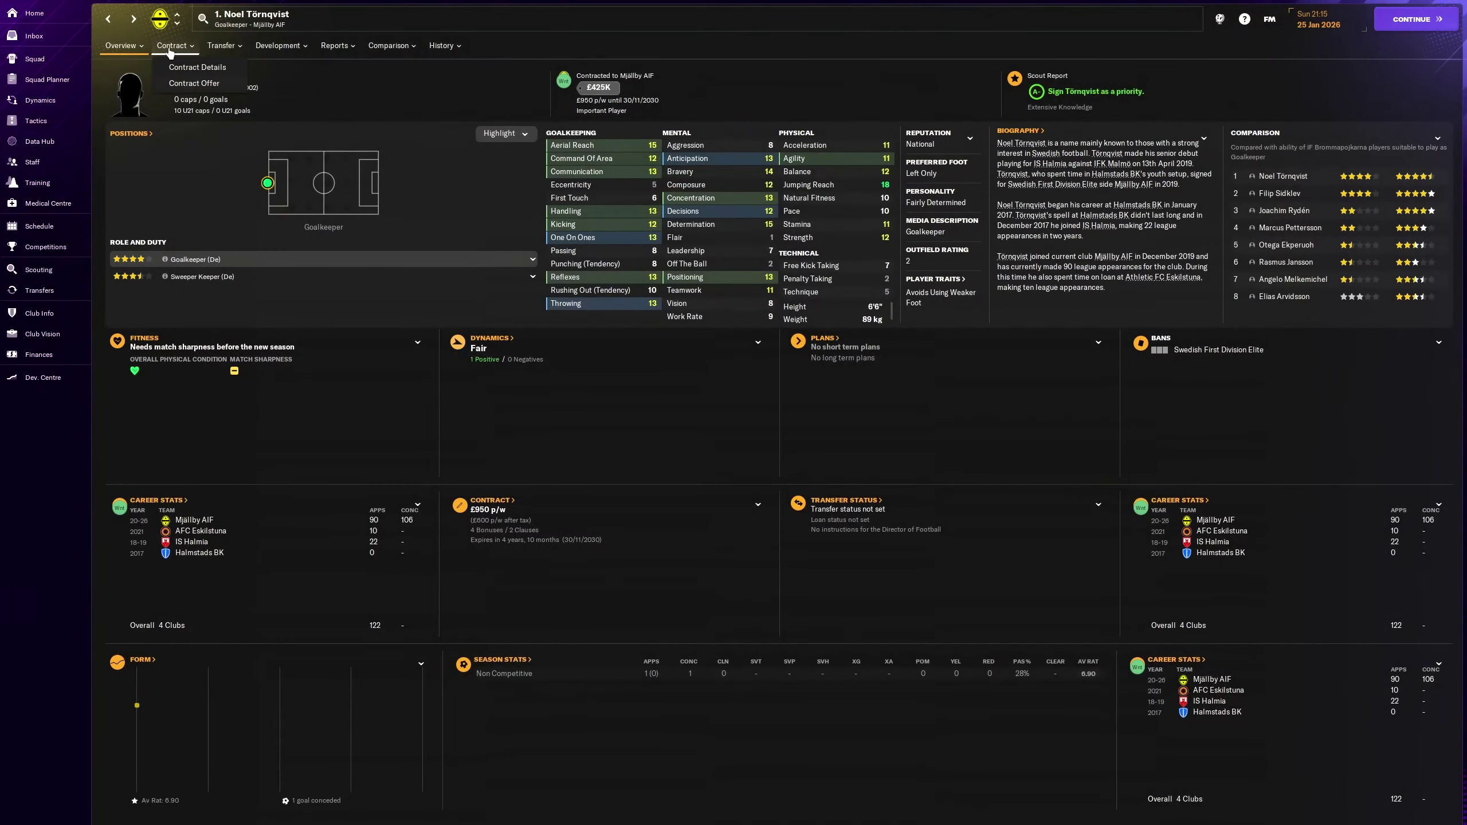
left_click(170, 50)
Step: Ask Törnqvist's agent about availability, declaring the club very interested, and end the chat
mouse_move(221, 46)
left_click(269, 84)
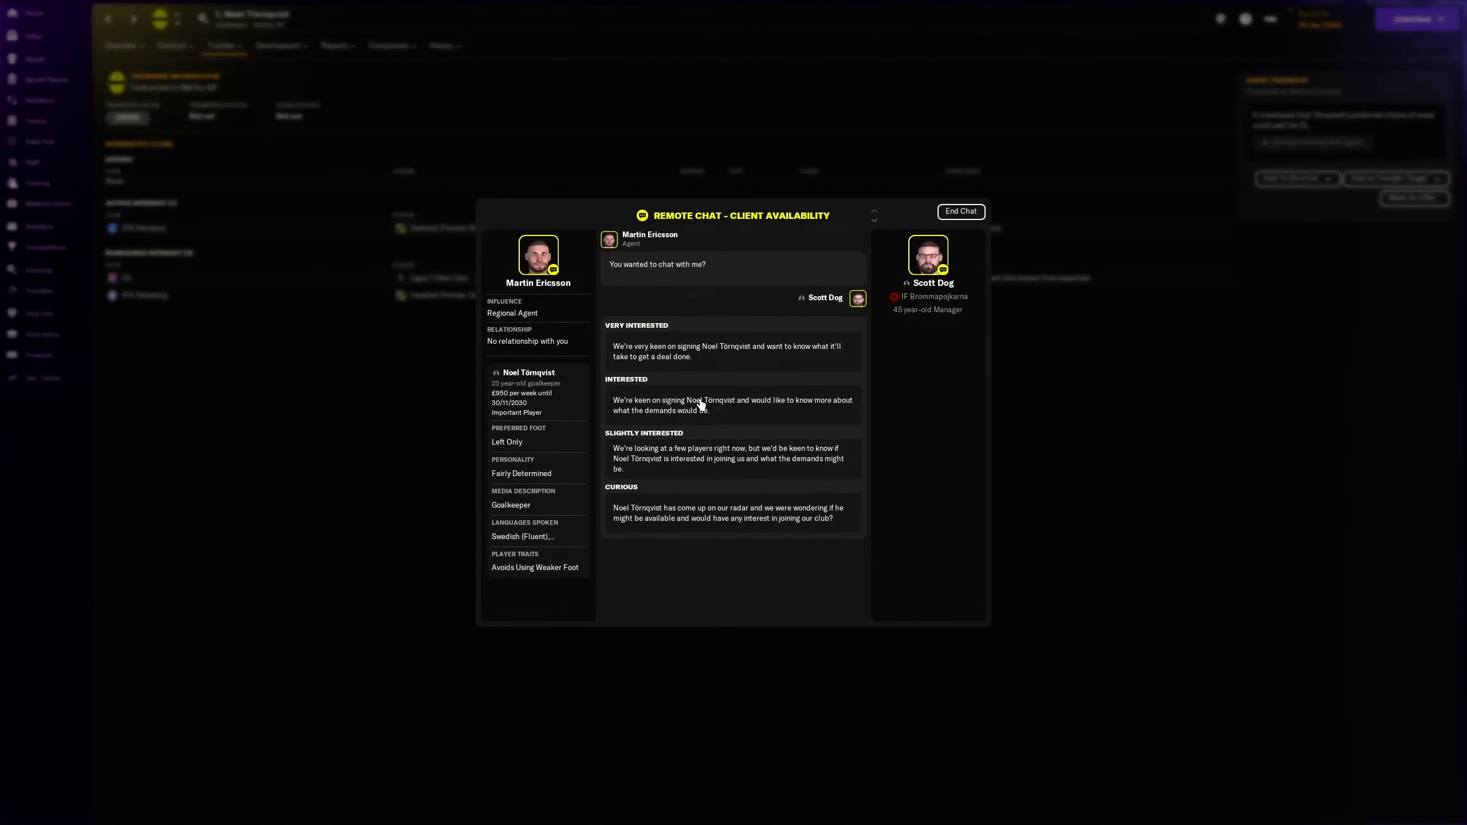
left_click(696, 357)
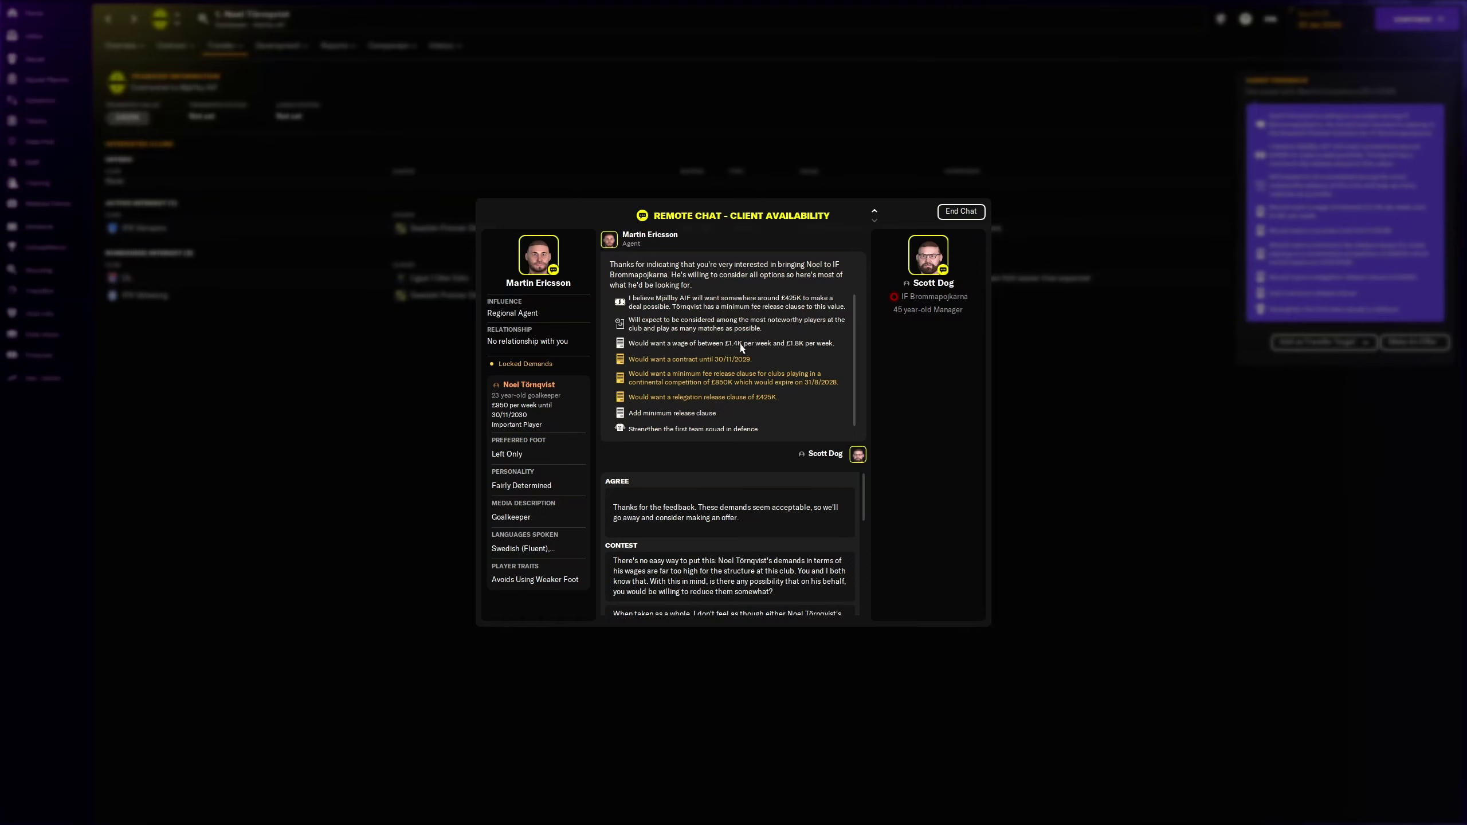
left_click(942, 217)
mouse_move(175, 44)
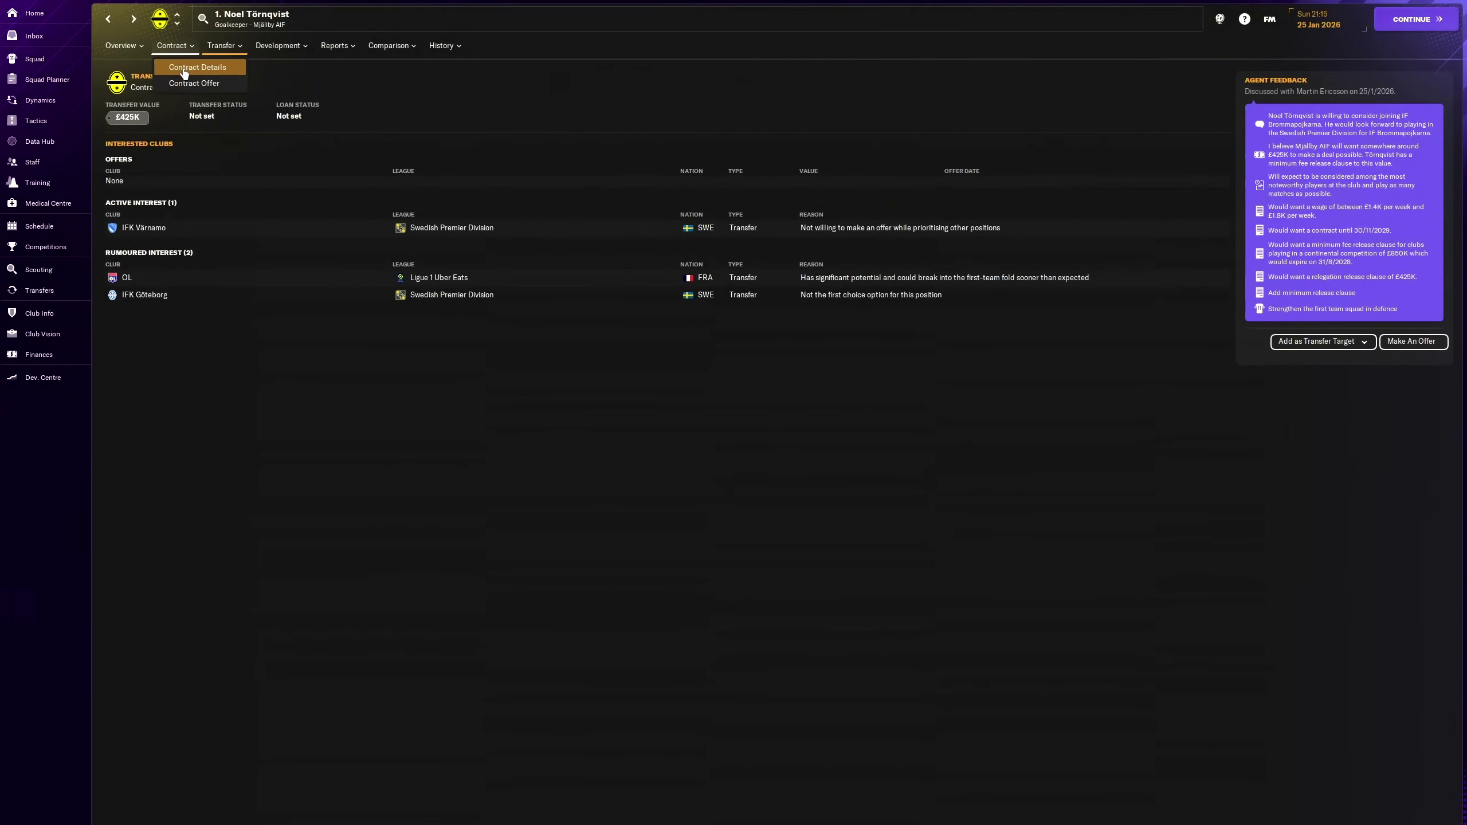
Step: Submit a lowered £300K bid to Mjällby AIF for Noel Törnqvist
mouse_move(223, 45)
left_click(242, 88)
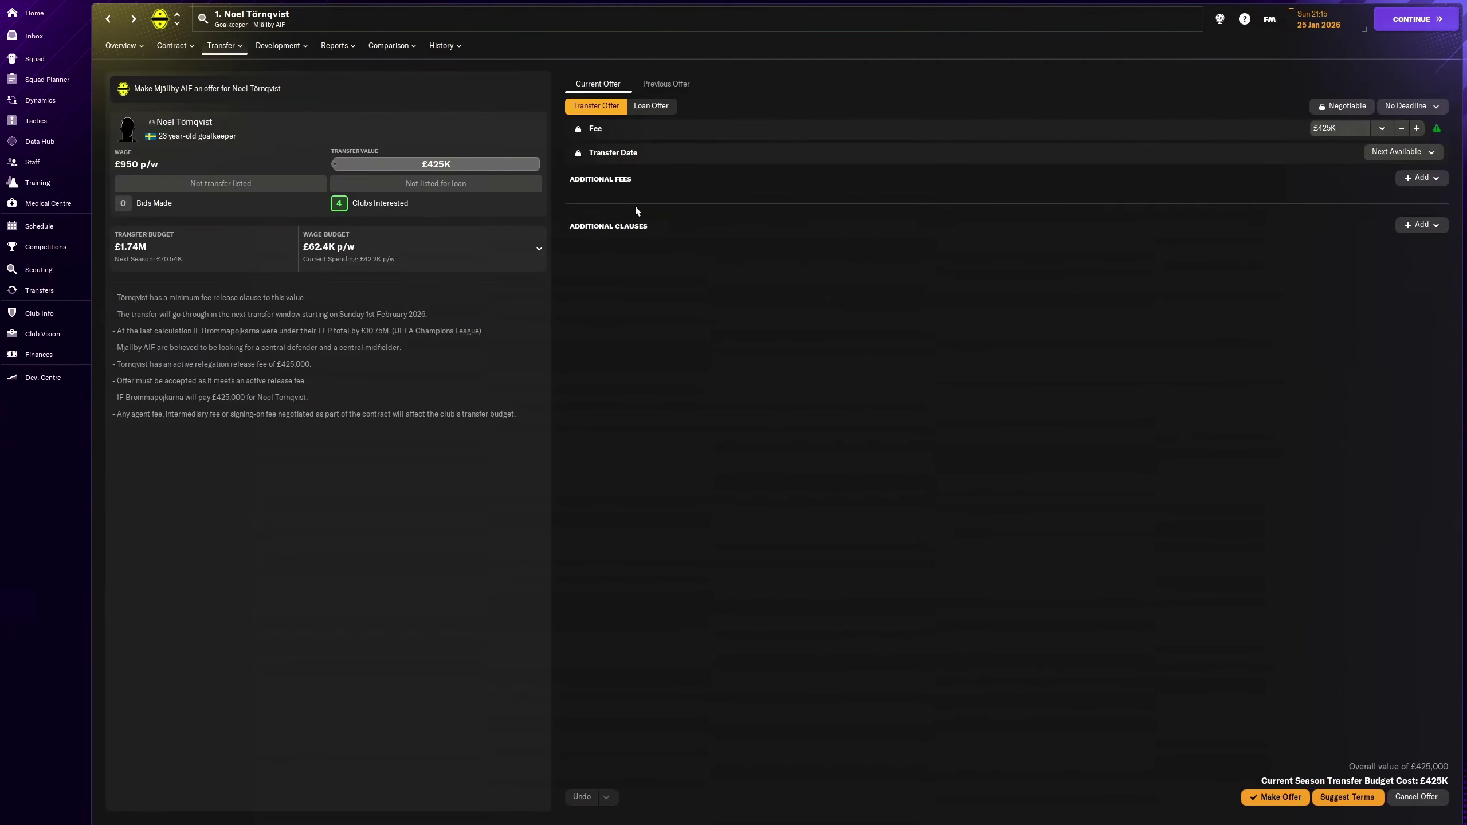
left_click(1400, 132)
left_click(1421, 128)
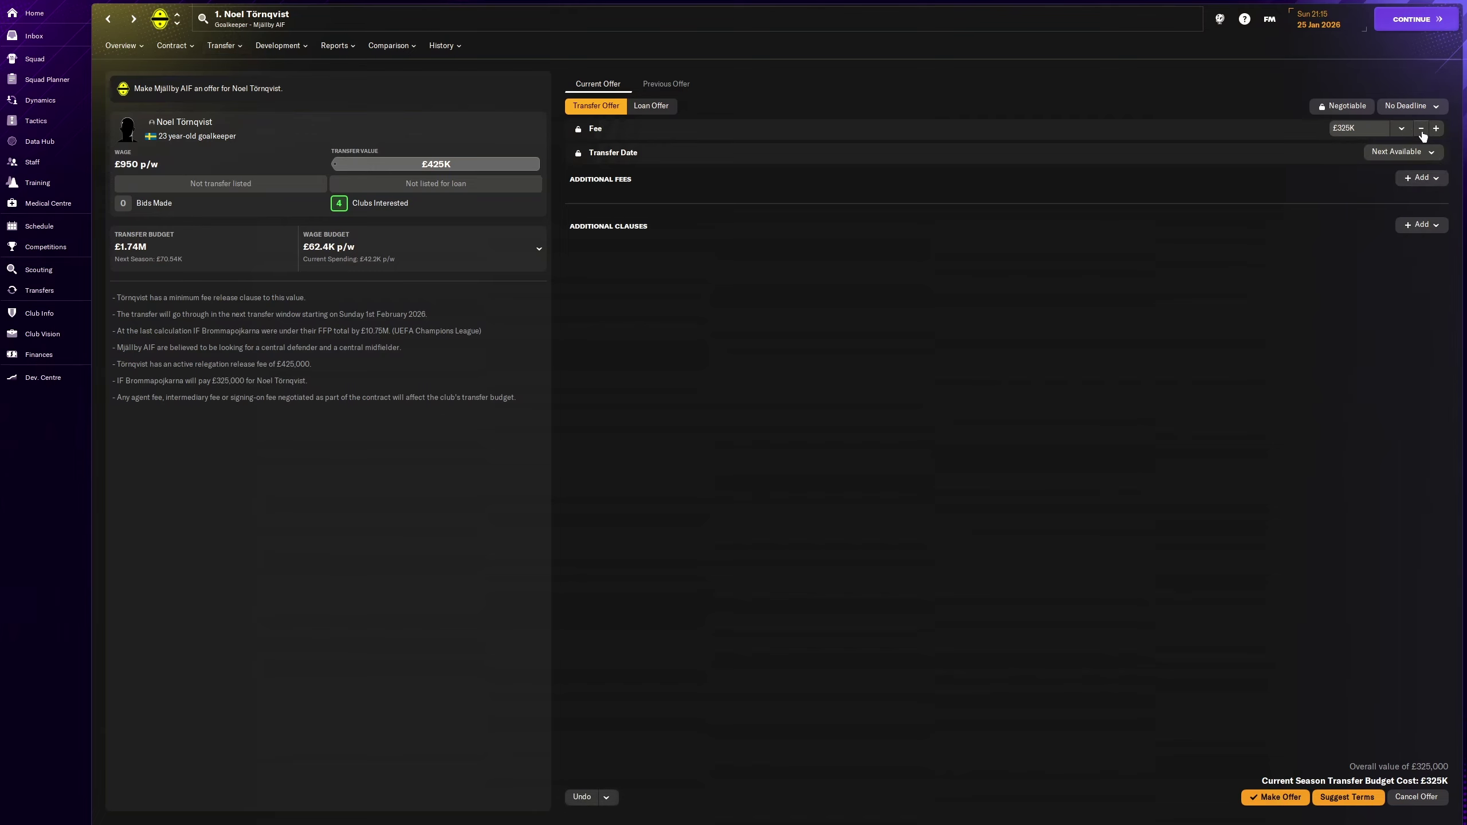
left_click(1333, 795)
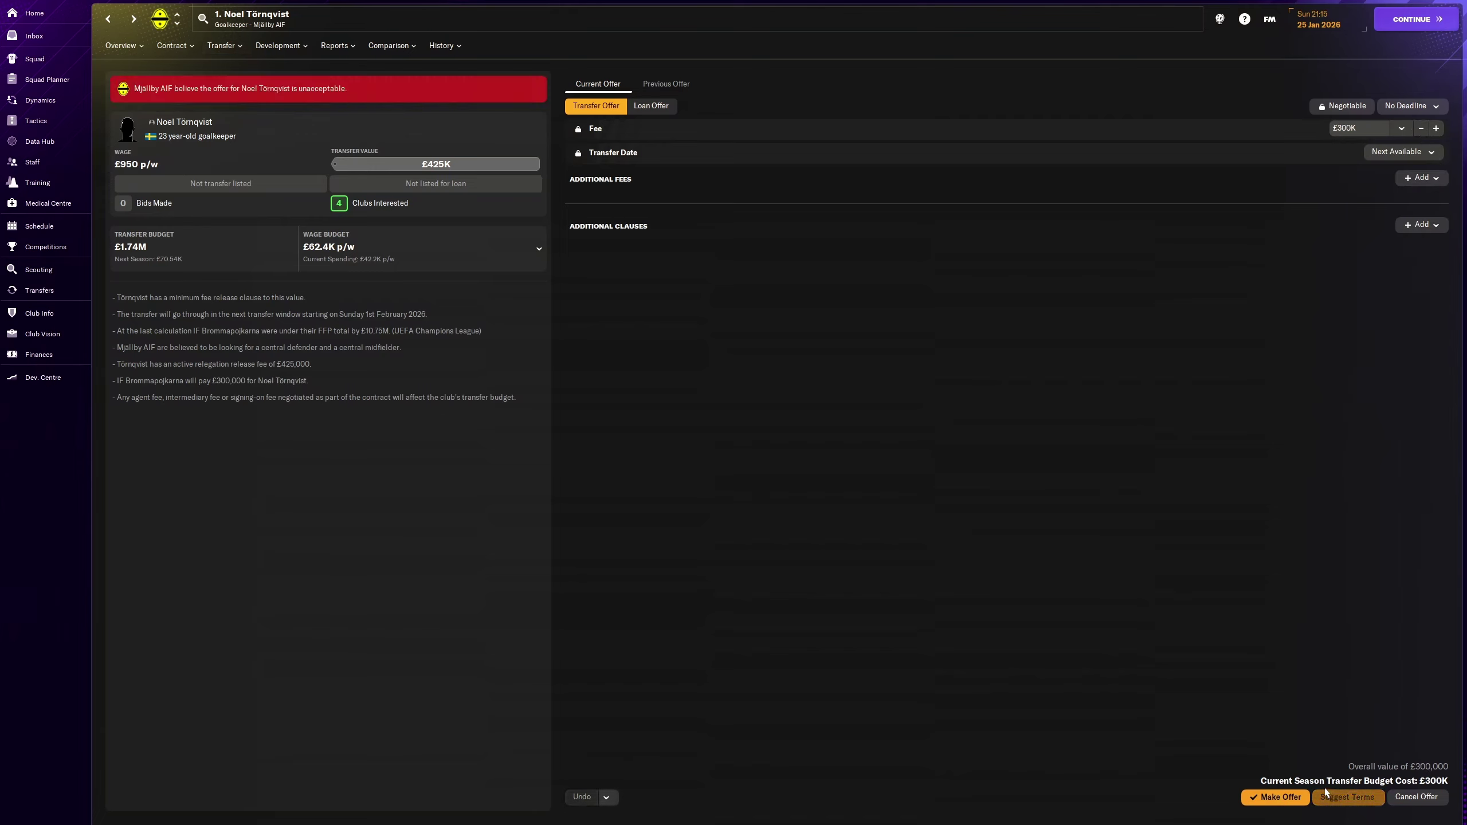
Step: Raise the fee to the £425K release fee and confirm the bid
left_click(1435, 129)
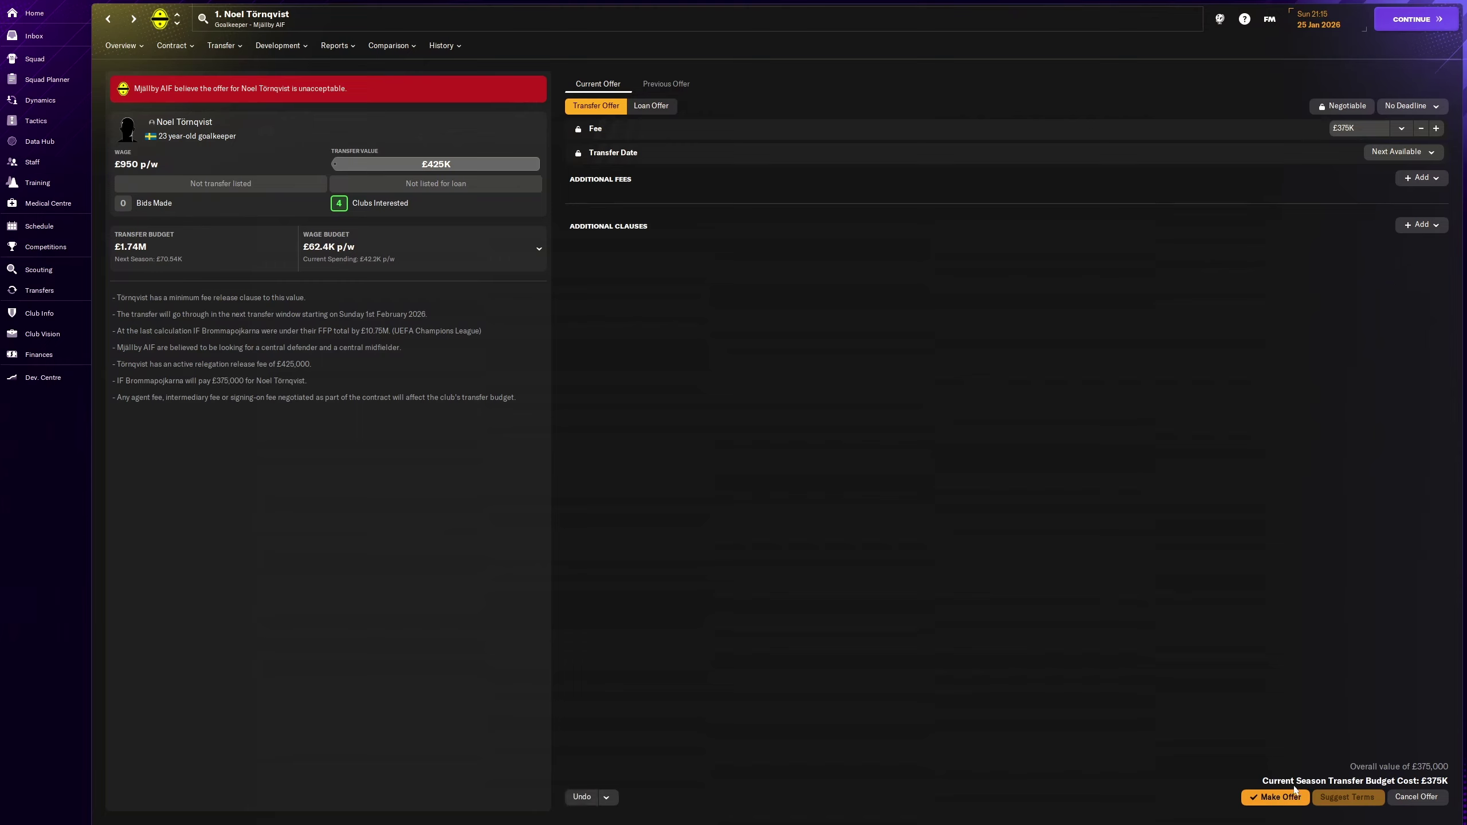
left_click(1436, 129)
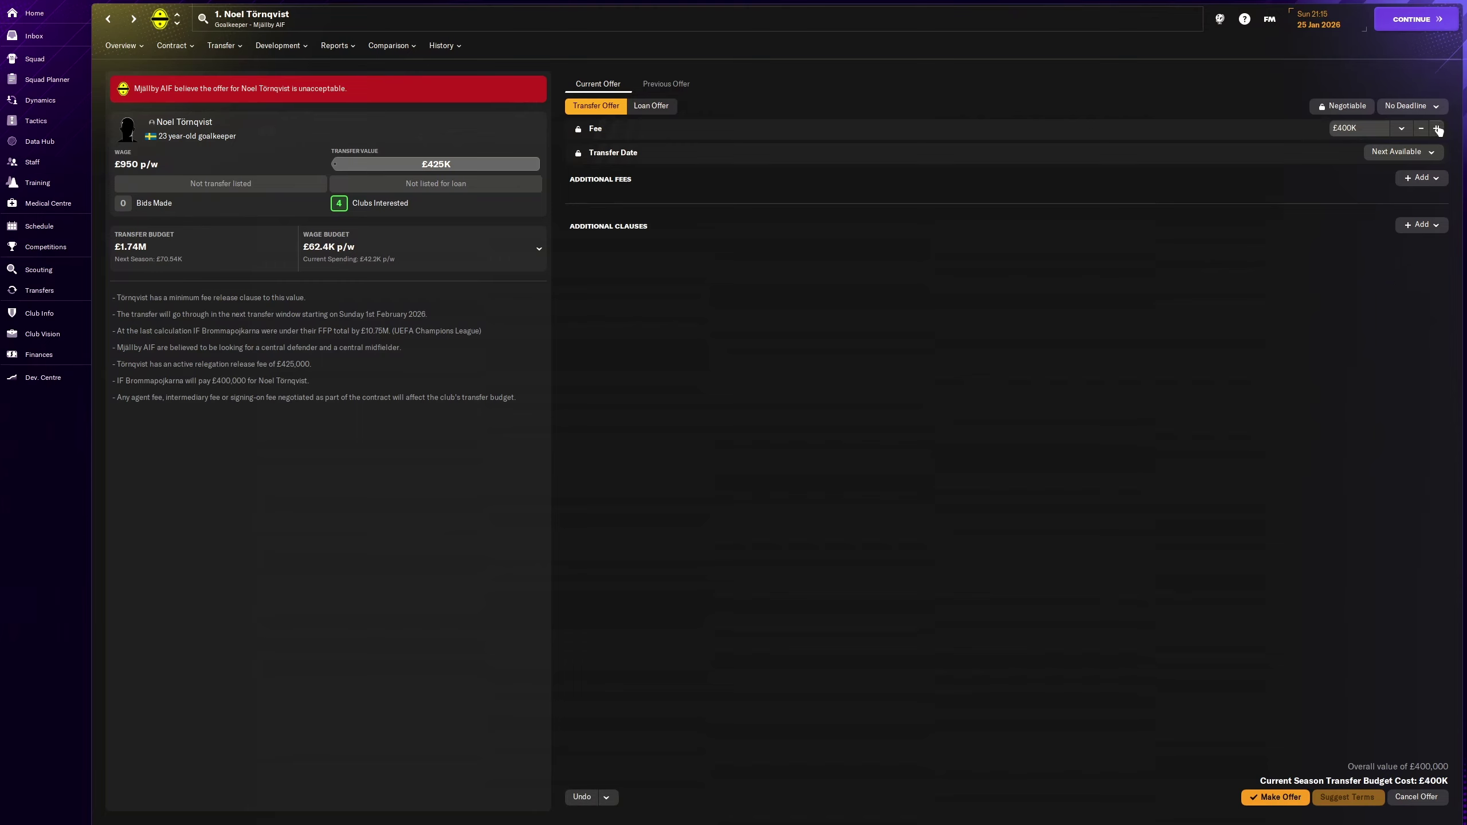
left_click(1281, 796)
left_click(860, 431)
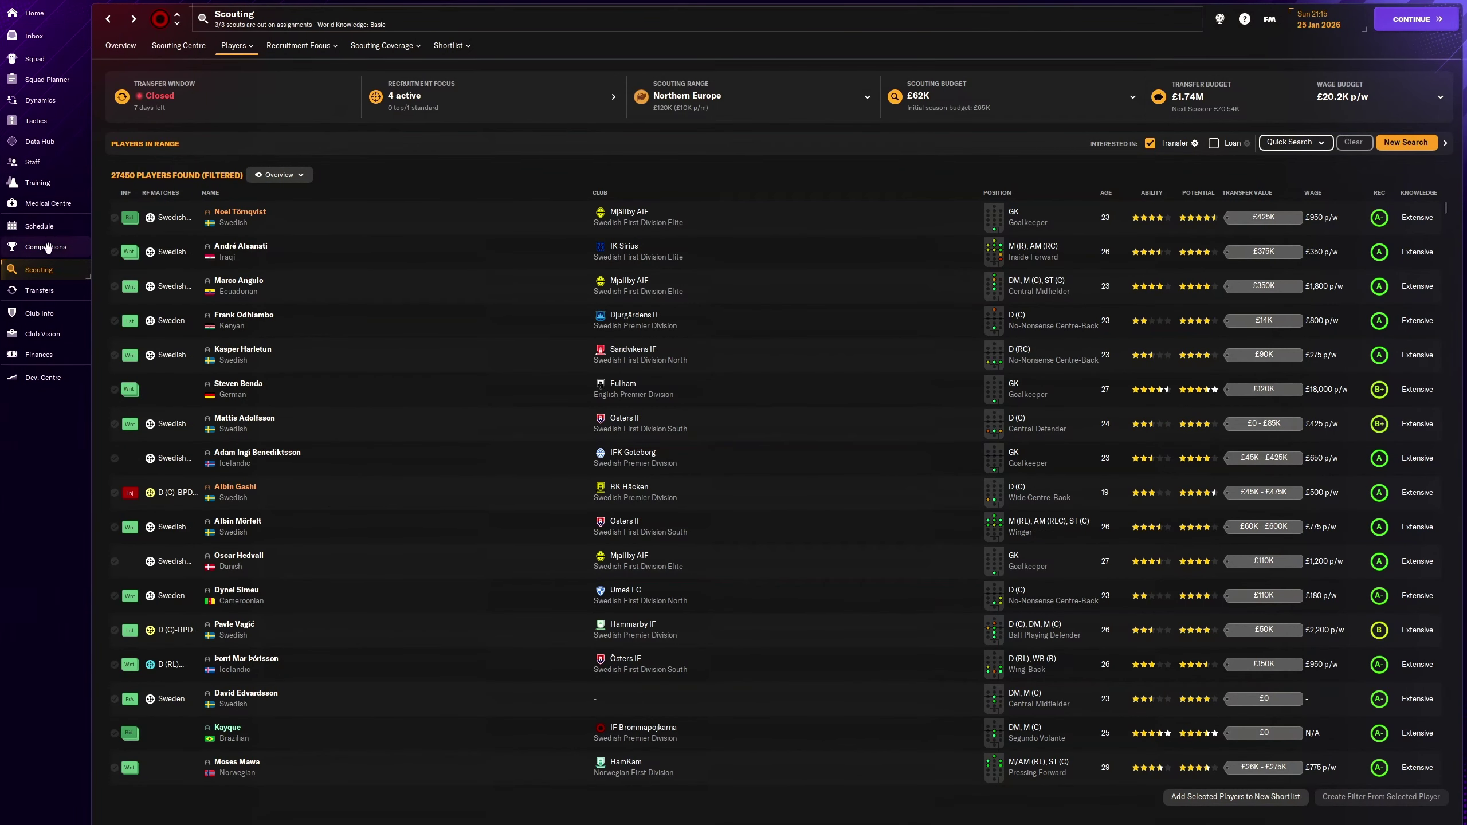
left_click(38, 182)
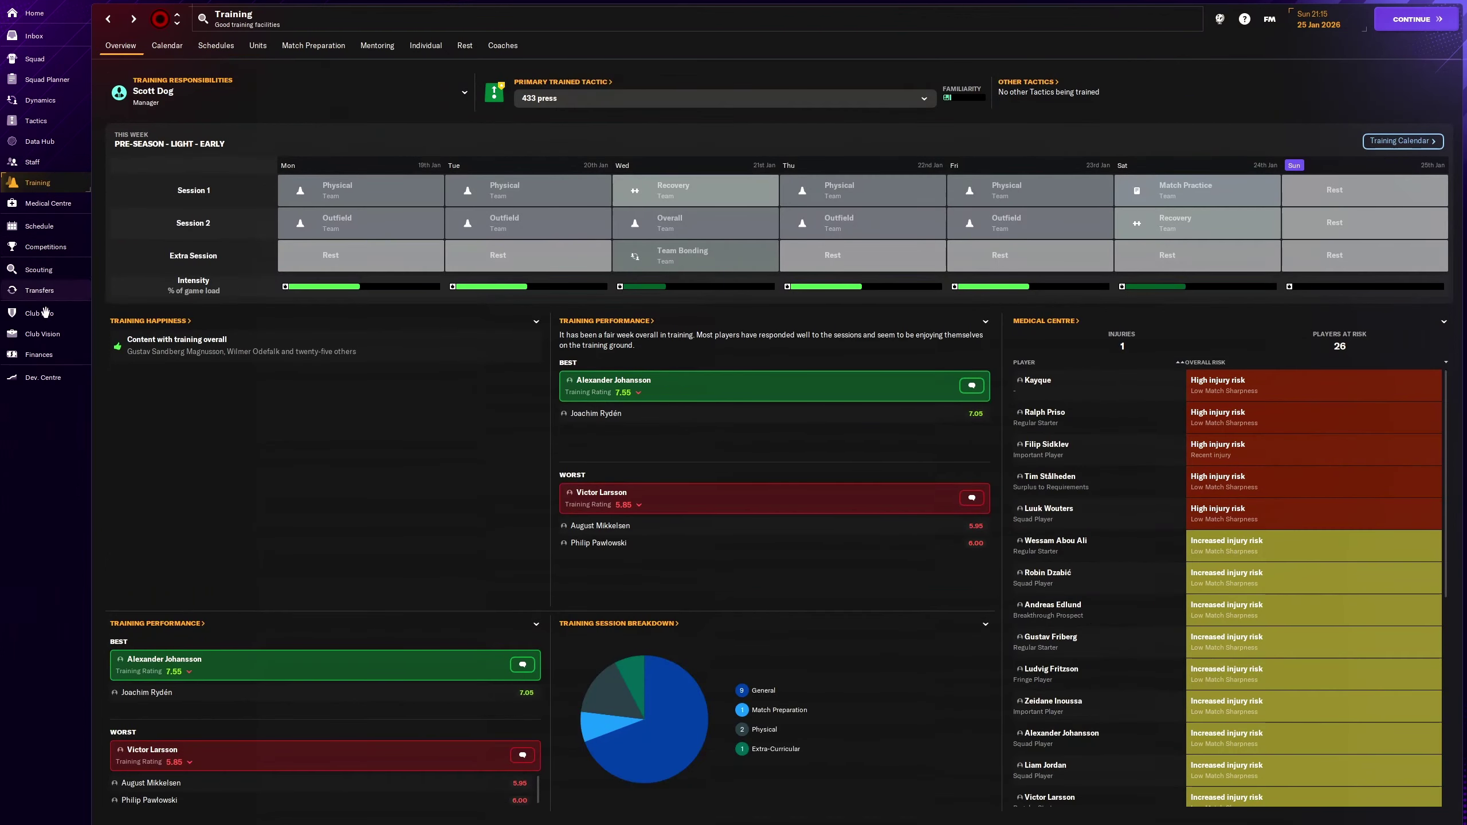
left_click(47, 60)
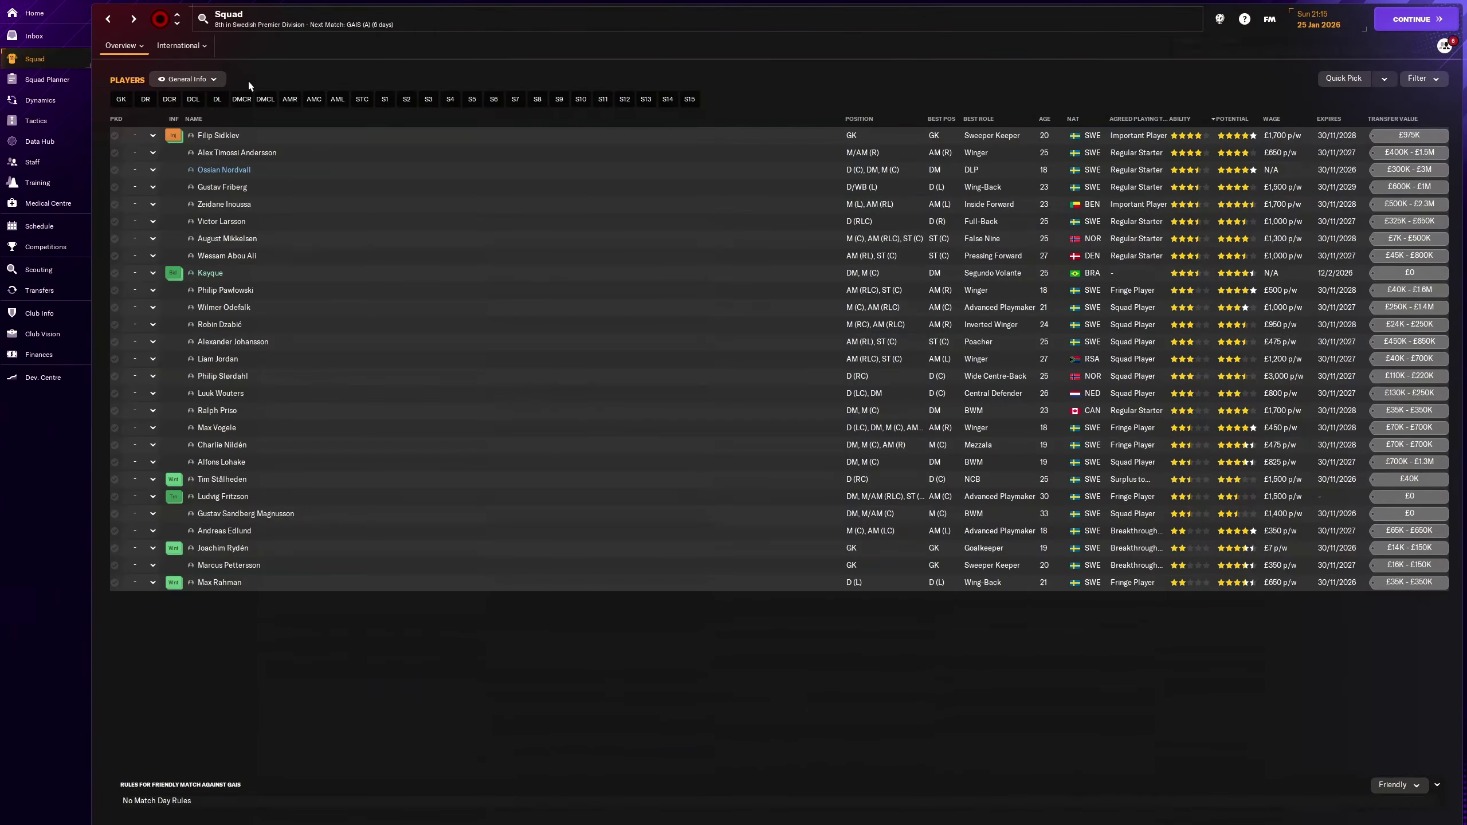
left_click(224, 170)
left_click(108, 20)
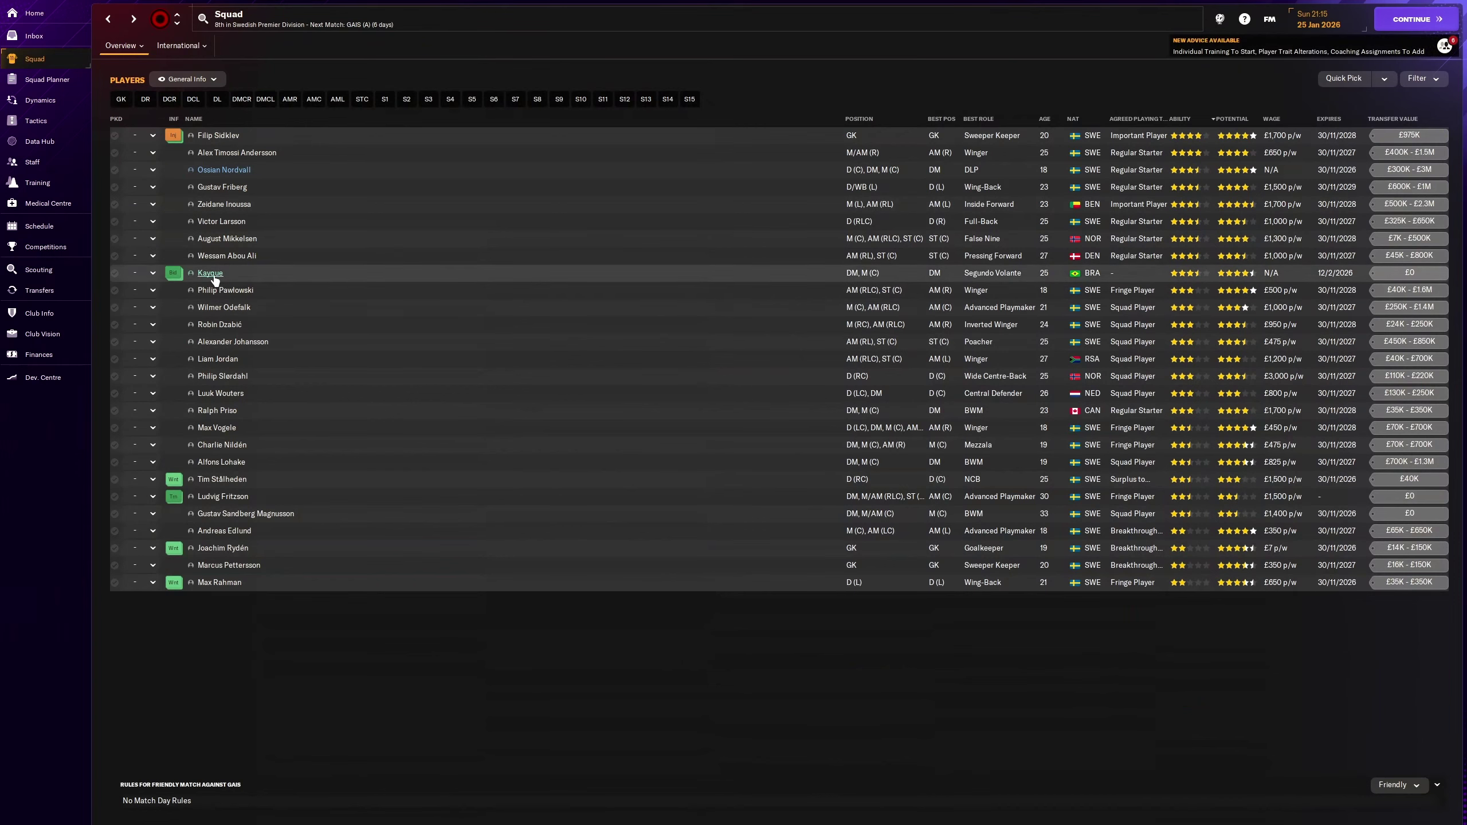
left_click(210, 274)
Step: Review Kayque's overall scouting report and bring up his contract options
left_click(334, 44)
left_click(355, 72)
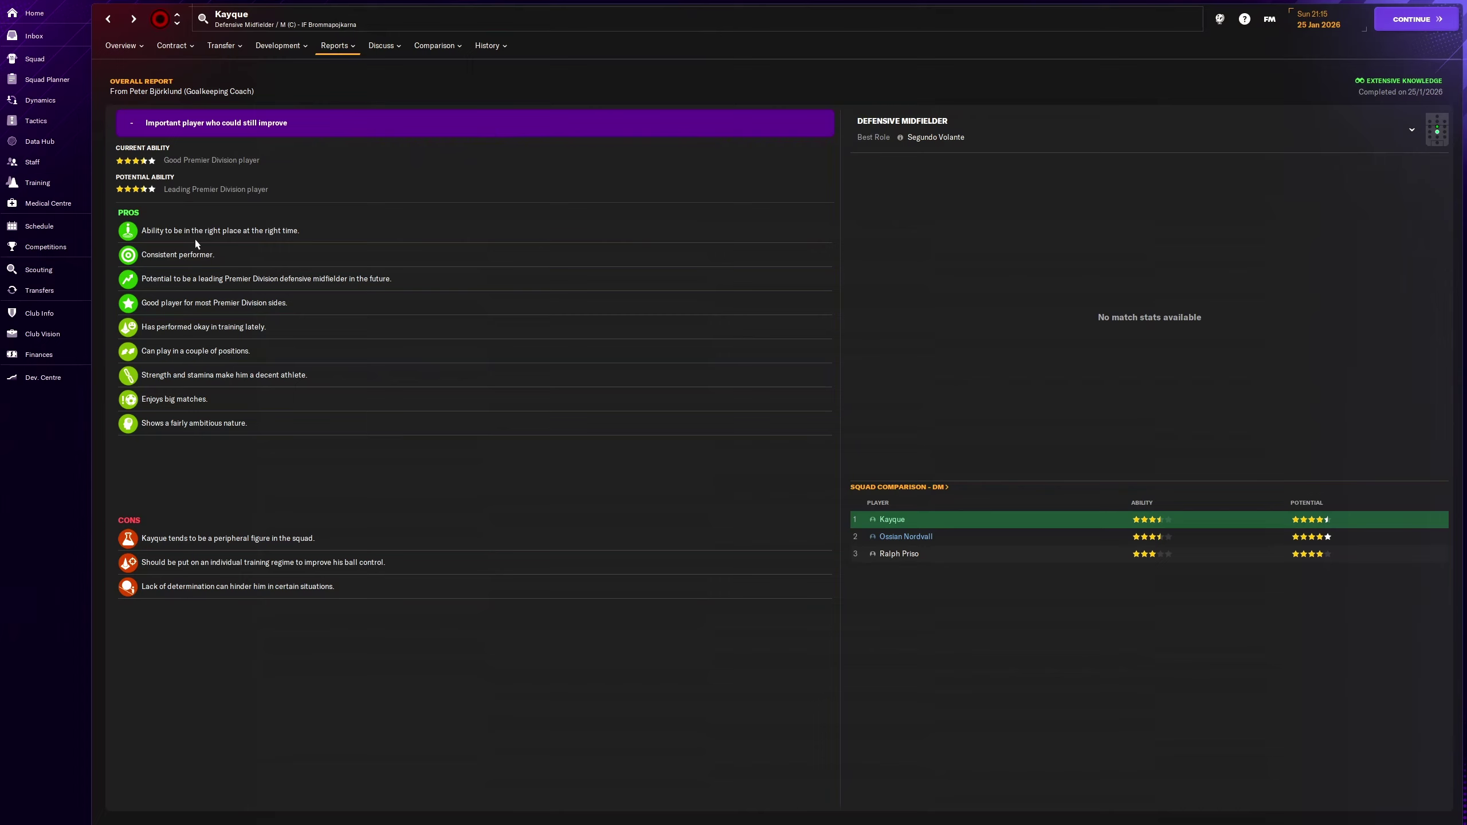
left_click(184, 49)
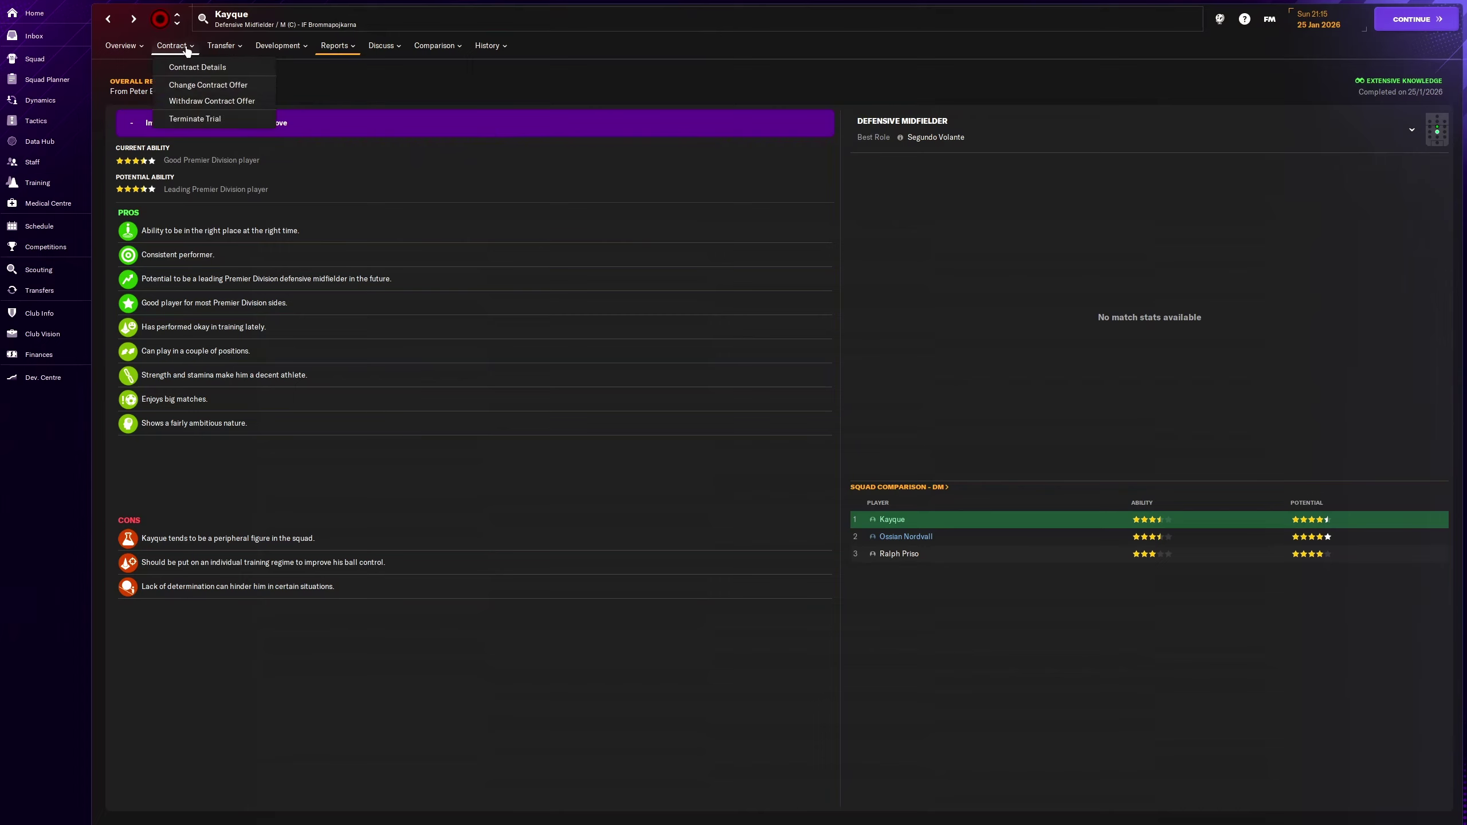
Step: Revise Kayque's contract offer with the signing-on fee set to £100K
left_click(201, 87)
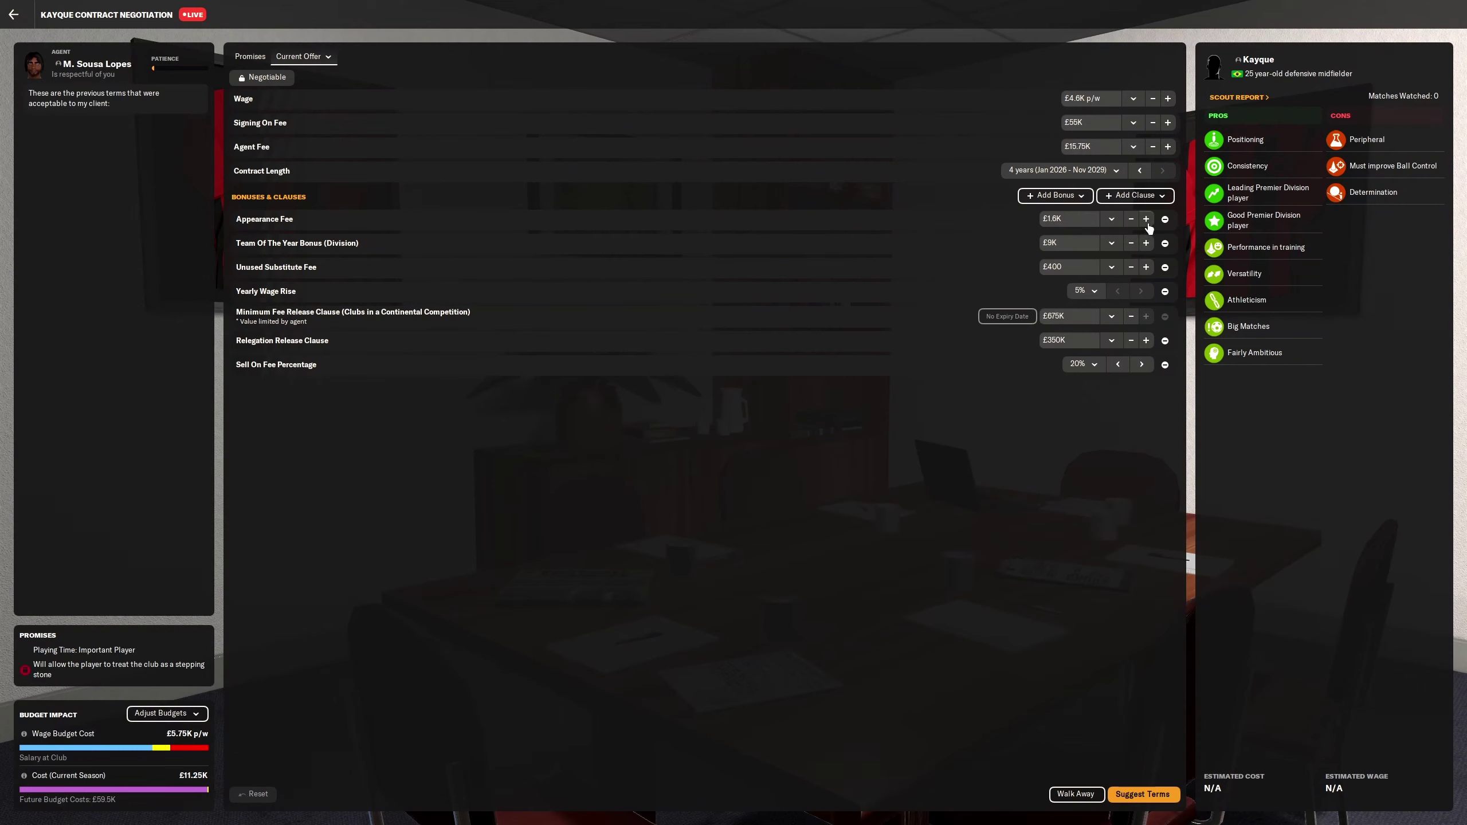
left_click(1167, 123)
left_click(1167, 122)
left_click(1167, 123)
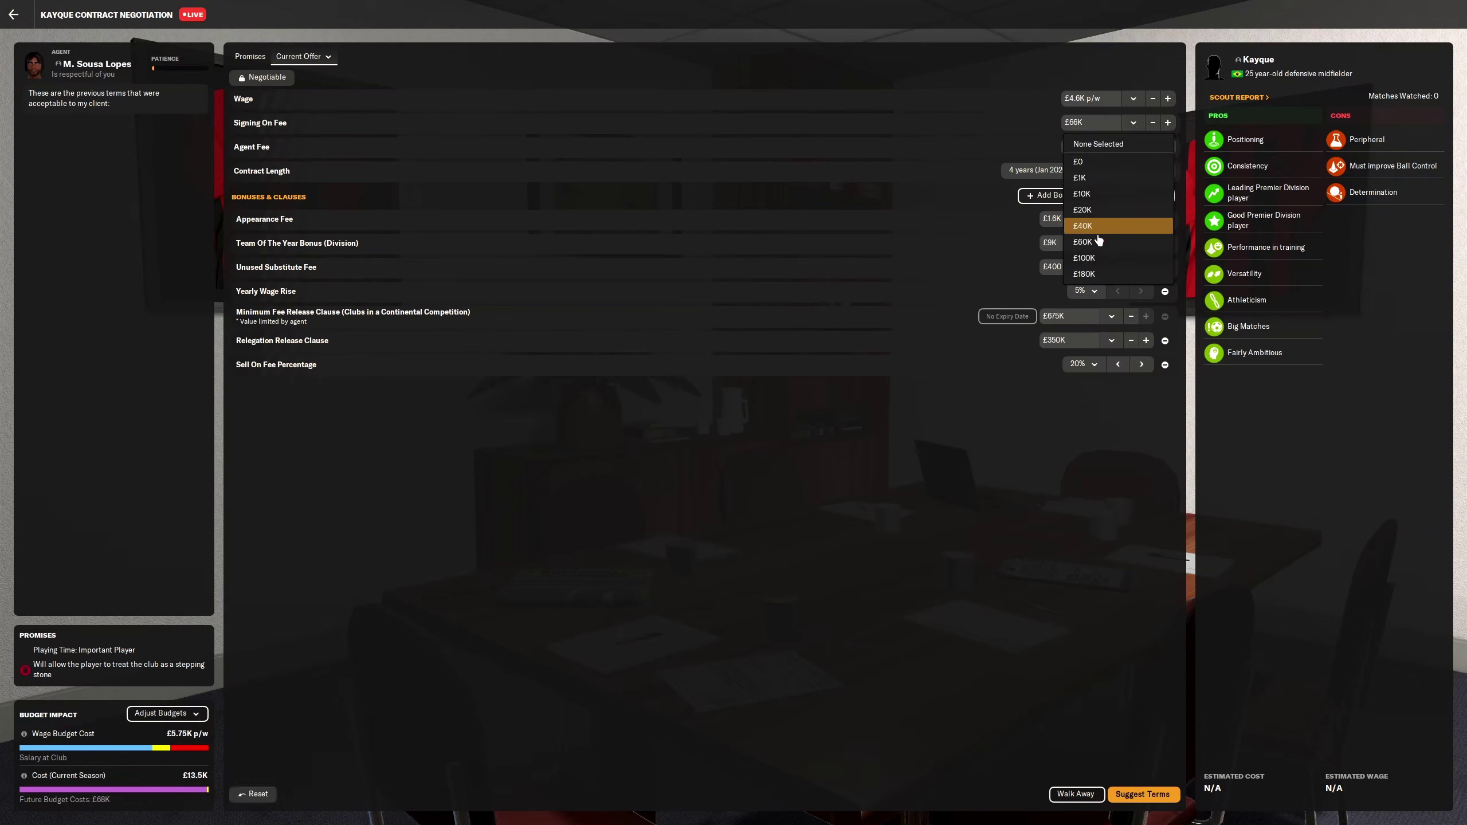
left_click(1098, 261)
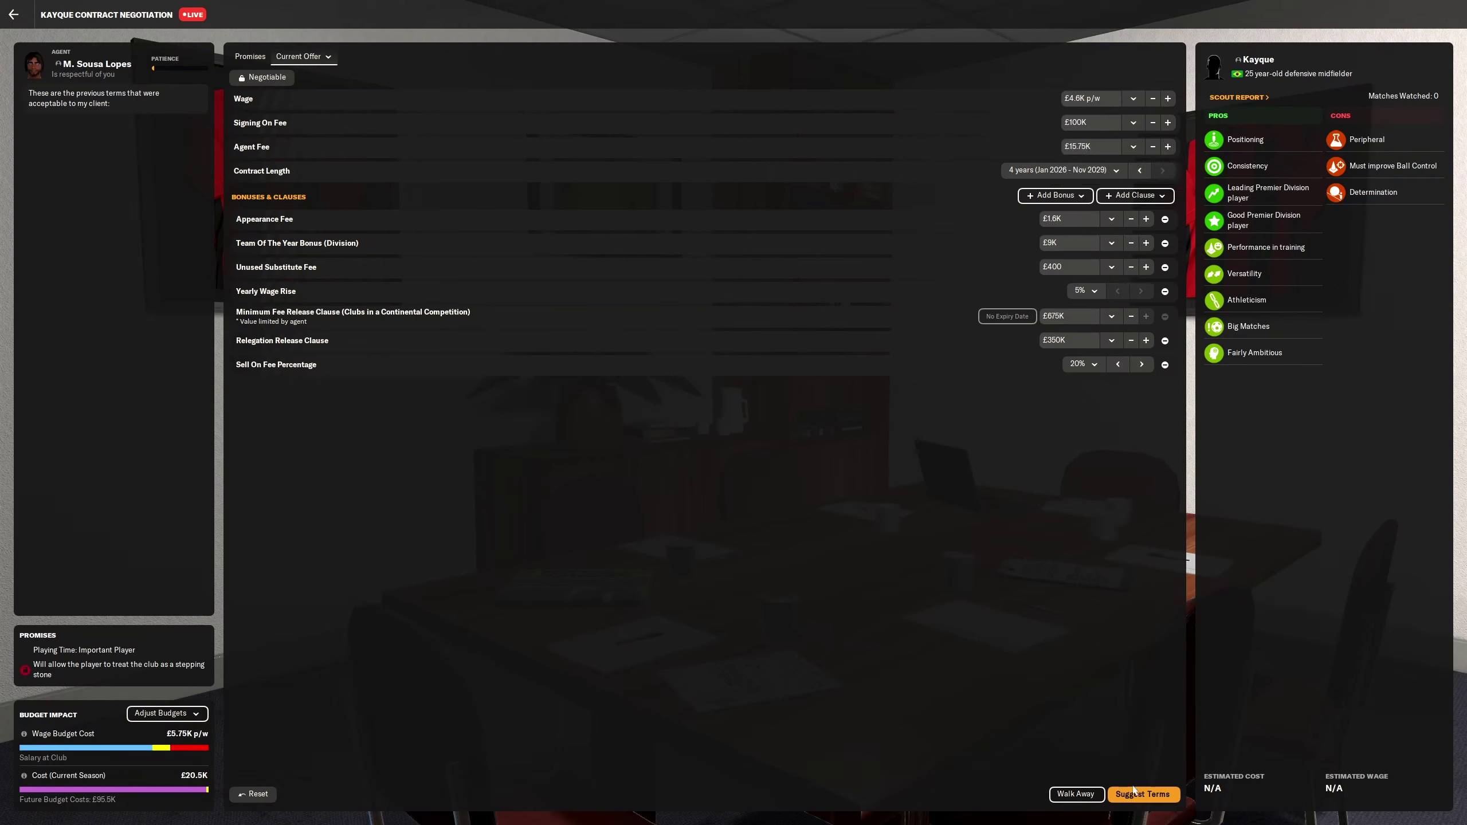
left_click(1152, 122)
left_click(1168, 123)
Step: Raise the agent fee to £20K, suggest the terms and finalise Kayque's deal
left_click(1168, 147)
left_click(1166, 147)
left_click(1164, 149)
left_click(1164, 150)
left_click(1147, 794)
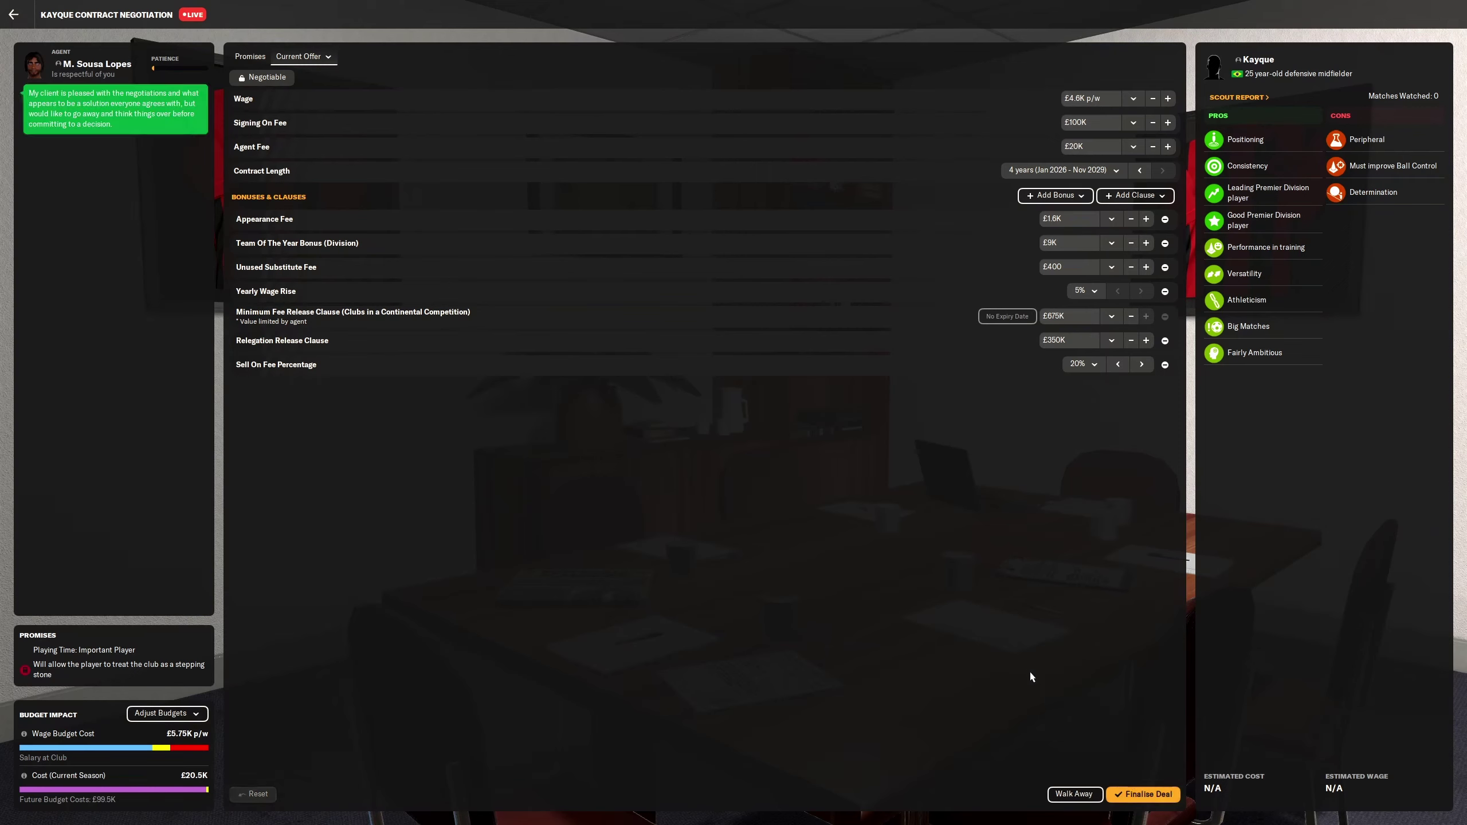
left_click(1150, 800)
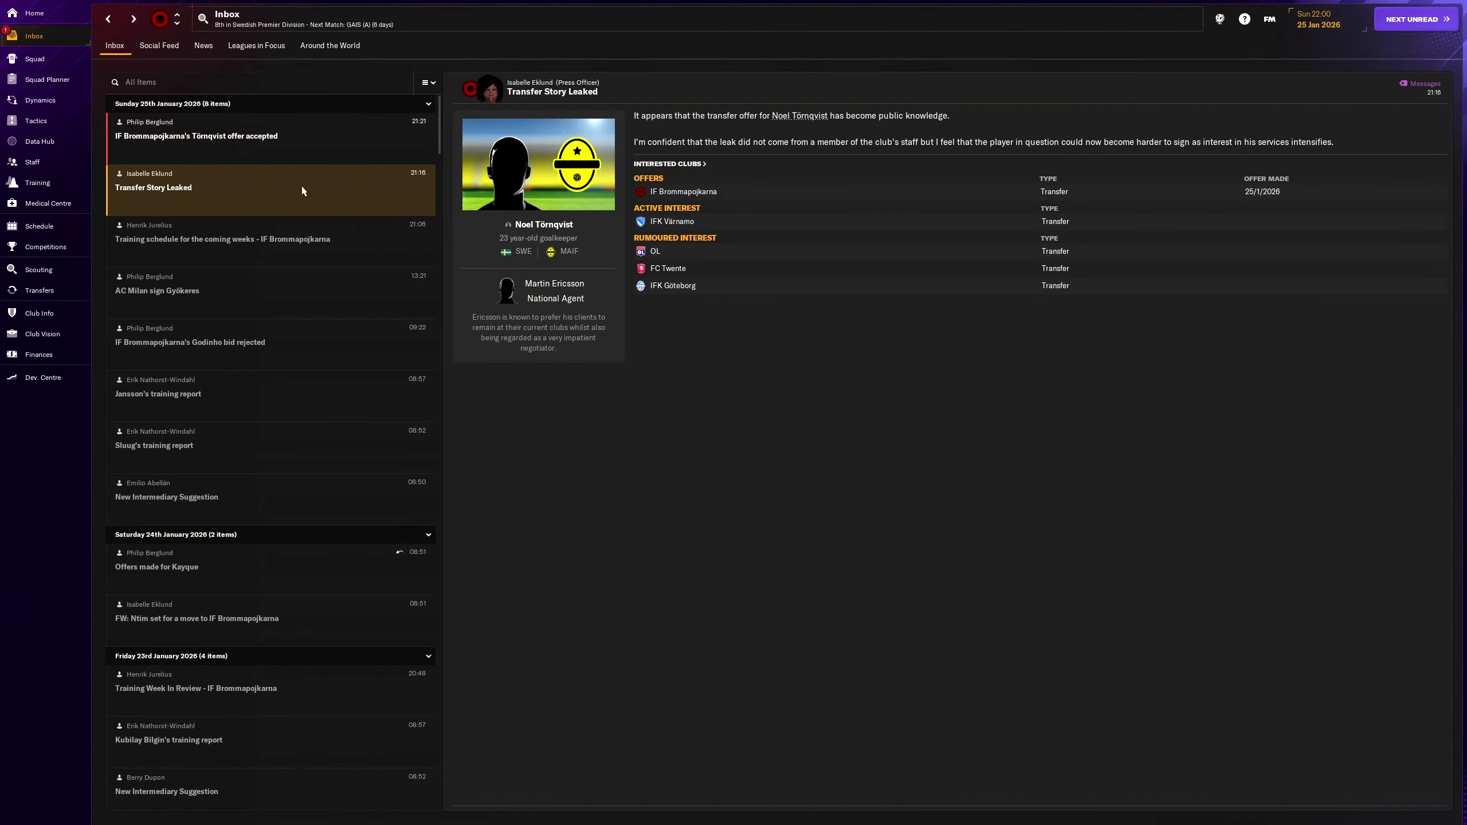
Step: From the accepted £425K bid message, start Törnqvist negotiations and confirm the promises
left_click(304, 160)
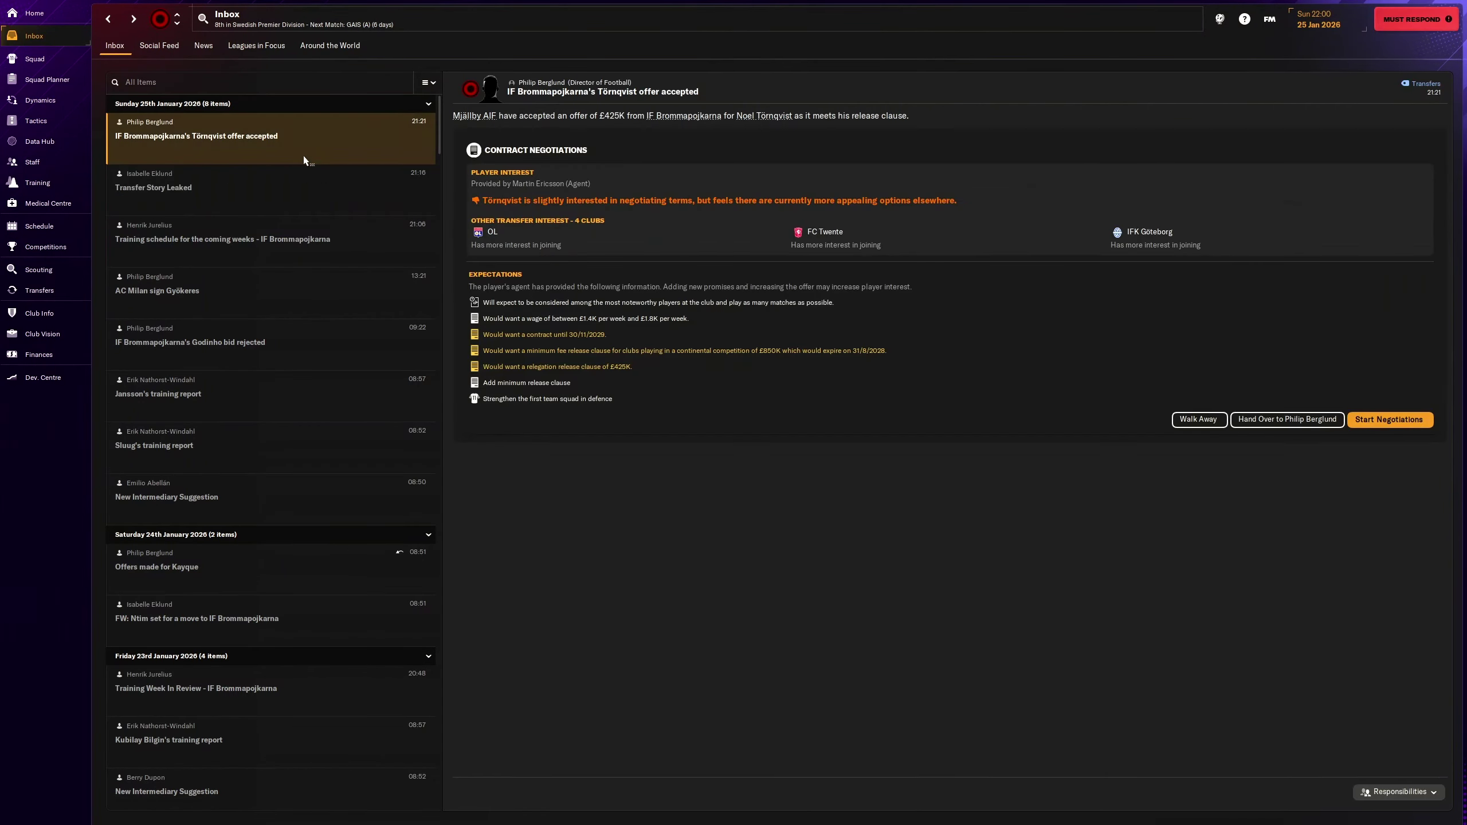
left_click(1380, 421)
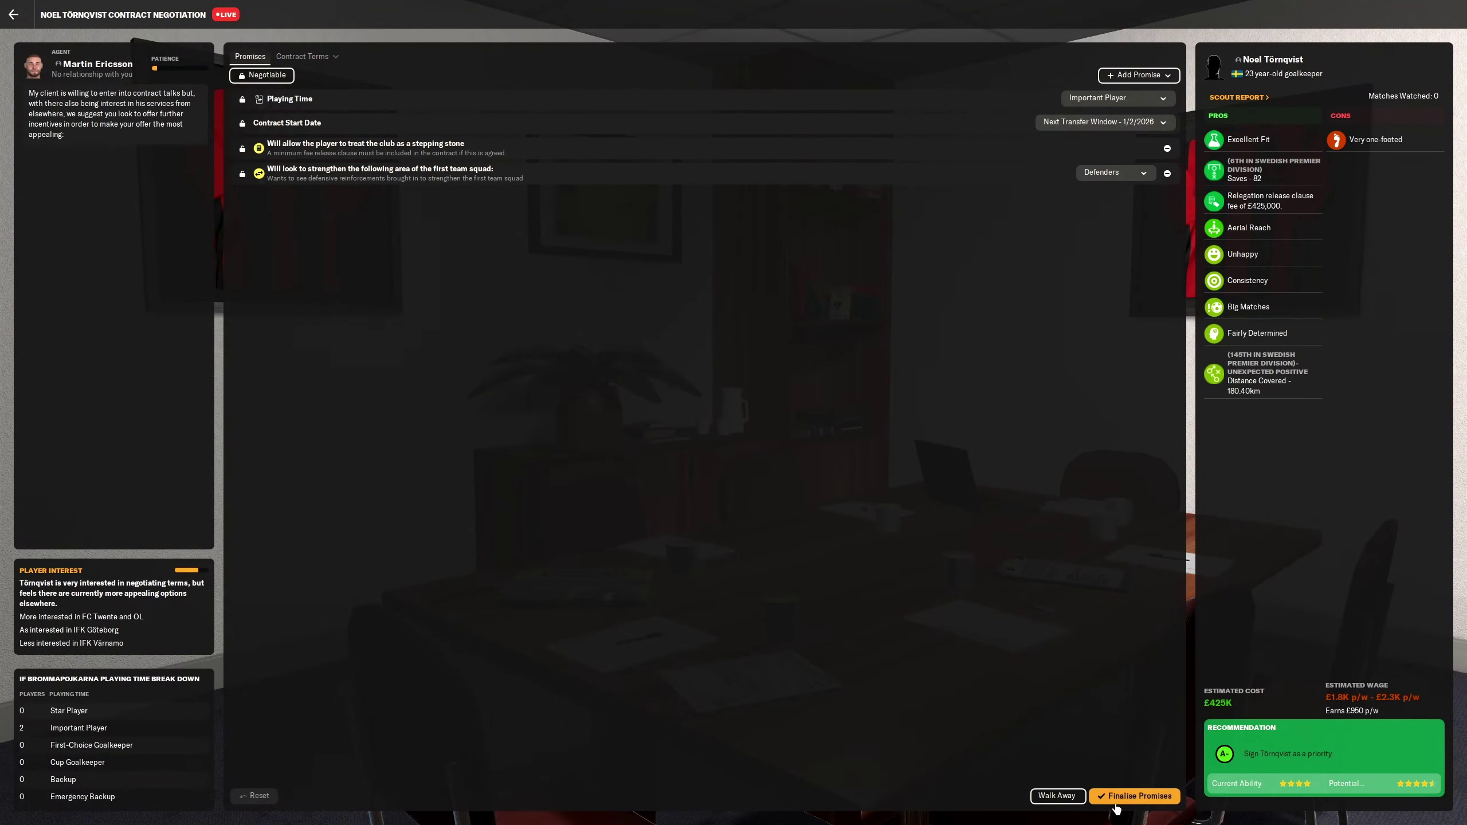
left_click(1130, 795)
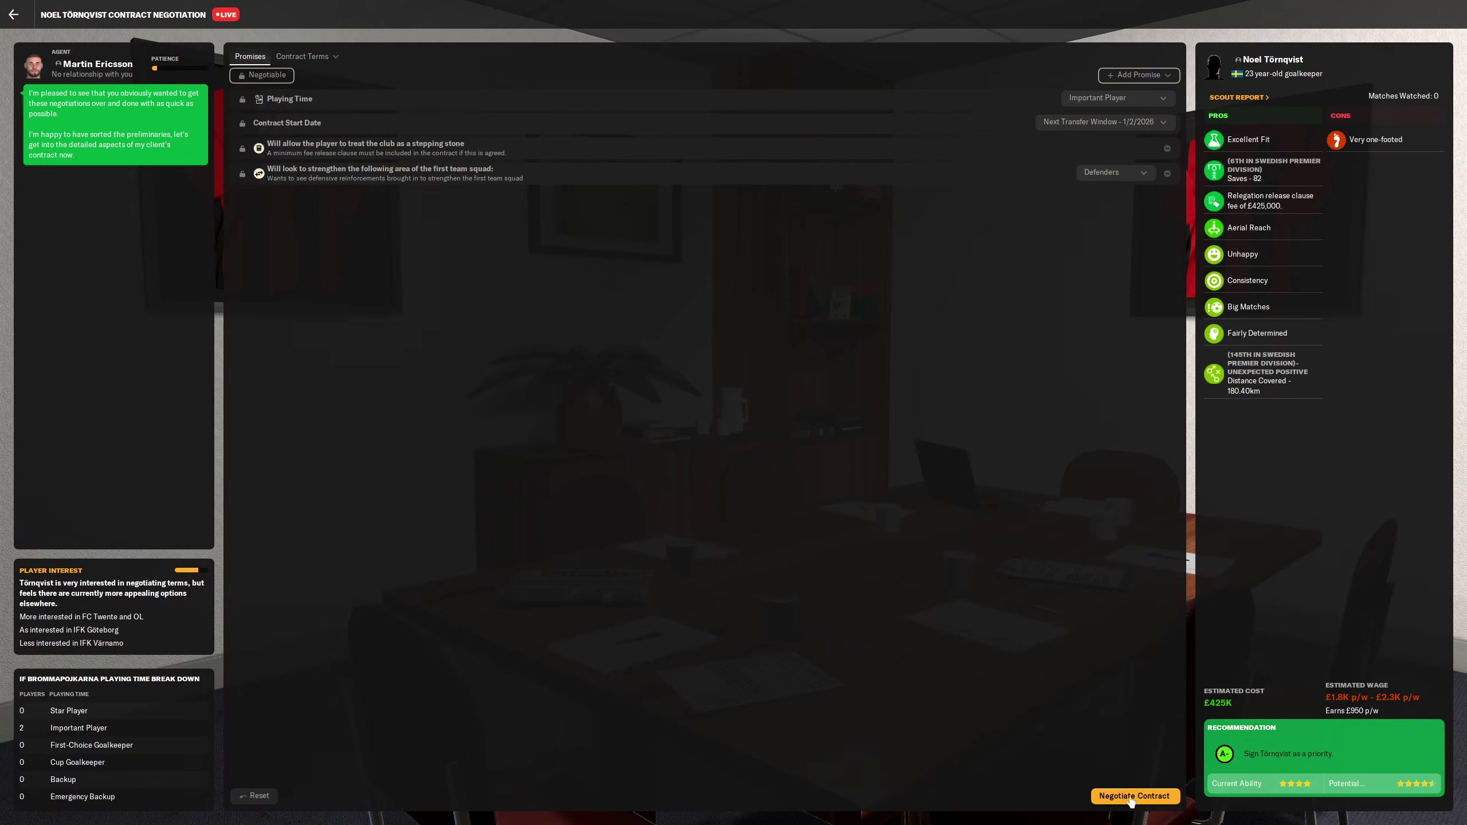
left_click(1131, 795)
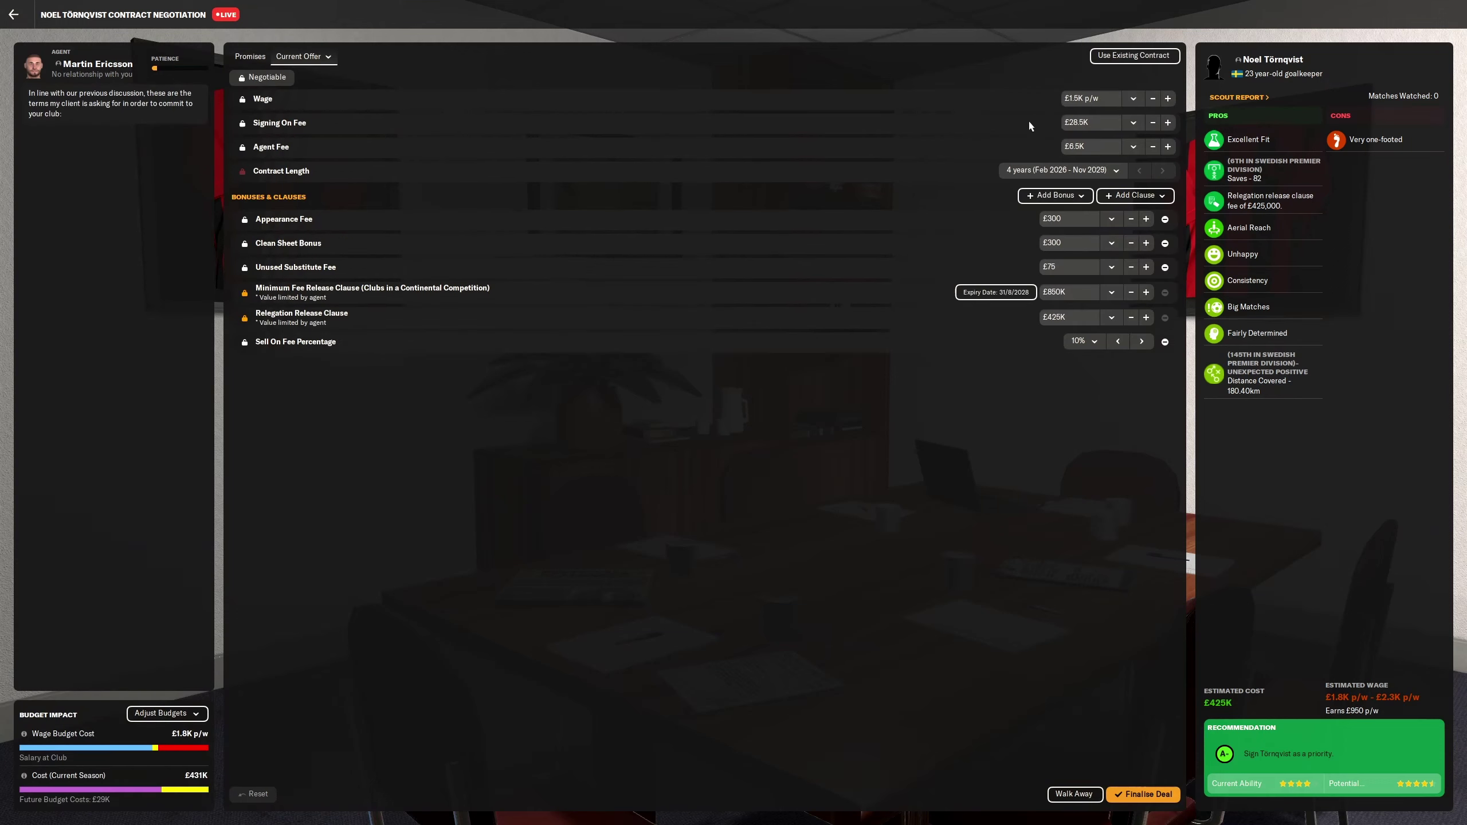
Step: Offer Törnqvist £1.7K p/w with a £1M minimum release clause and finalise the deal
left_click(1166, 100)
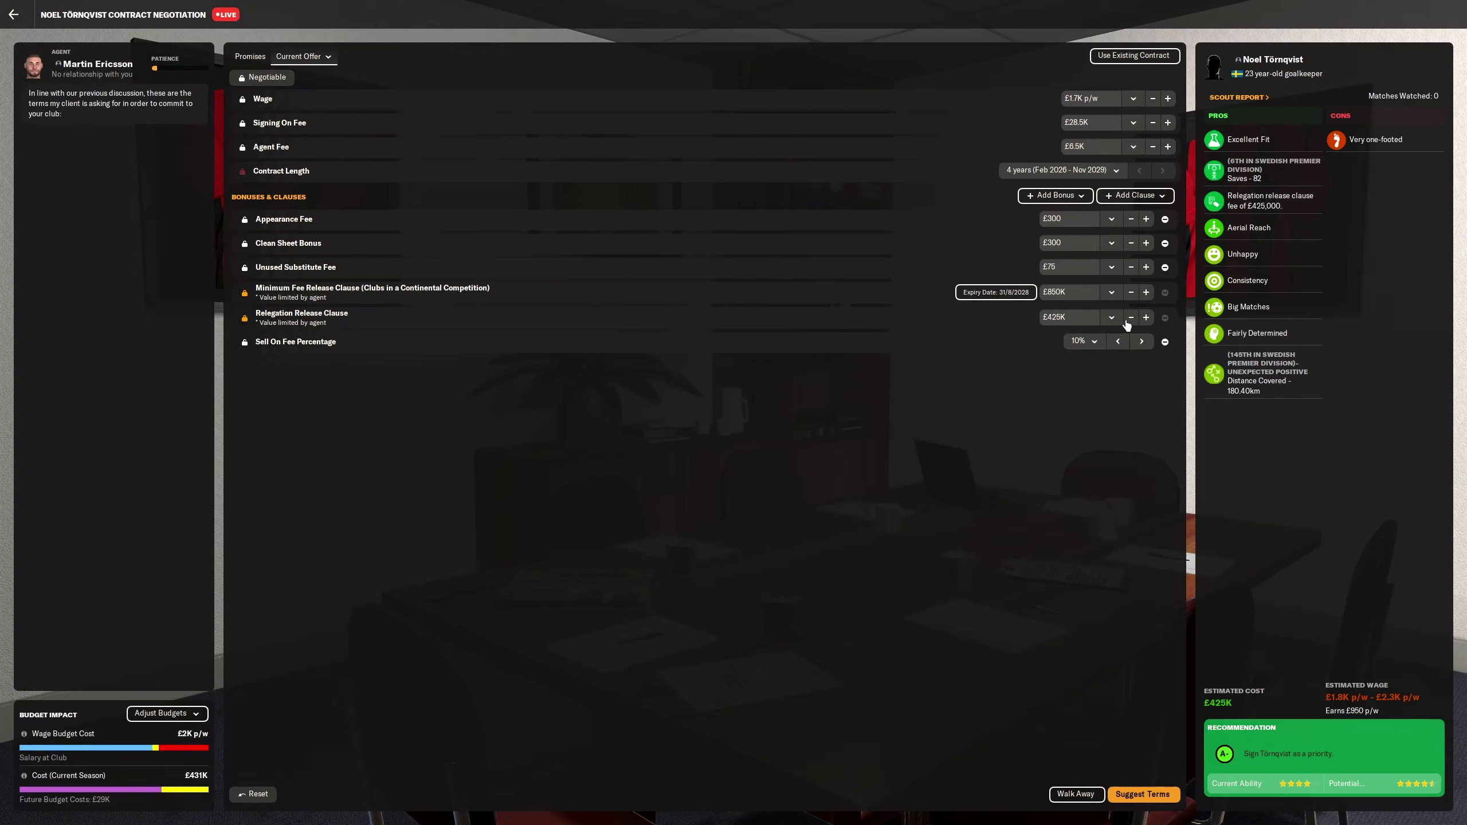
left_click(1146, 293)
left_click(1129, 795)
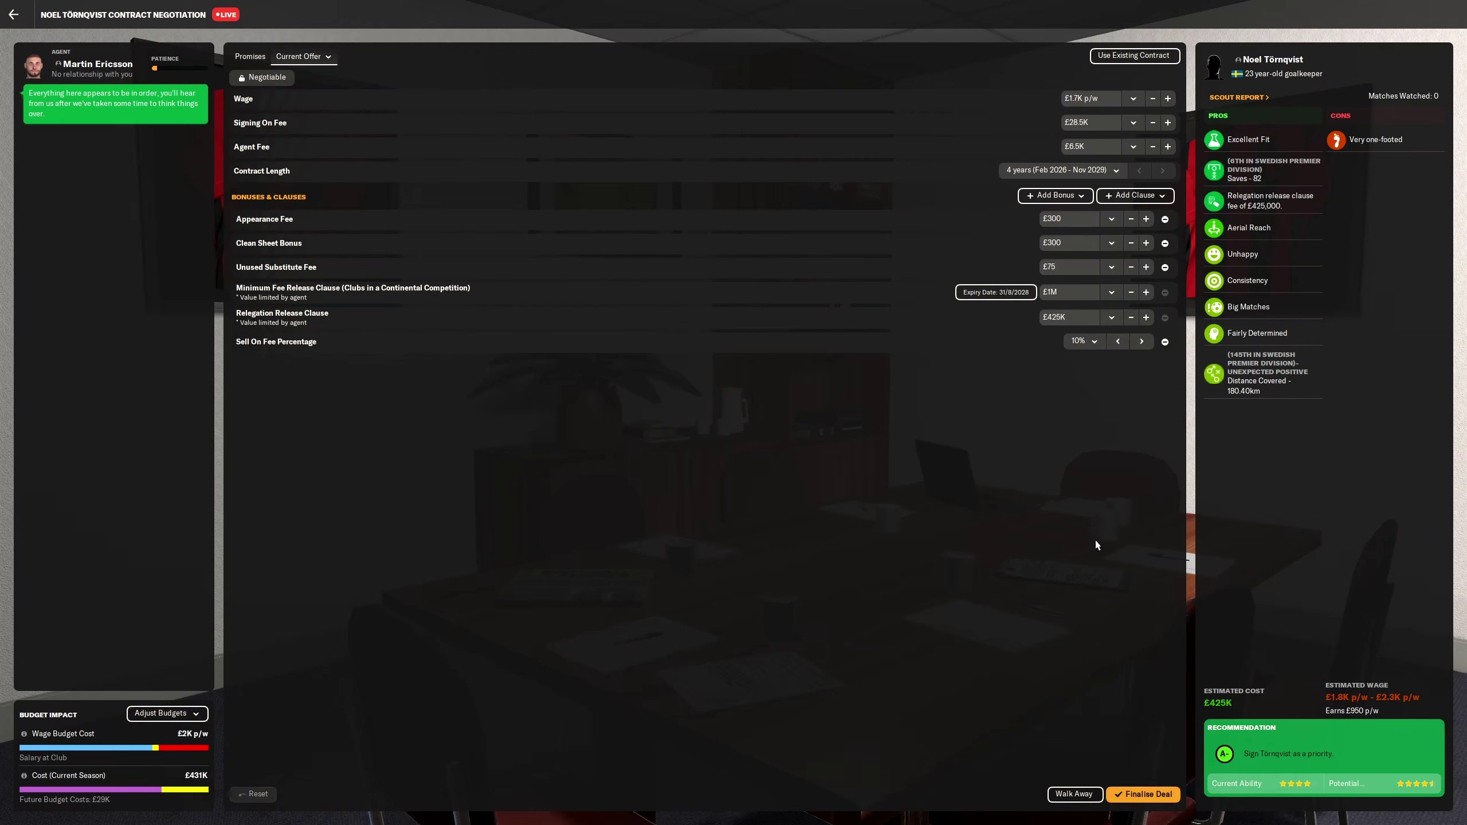
left_click(1138, 806)
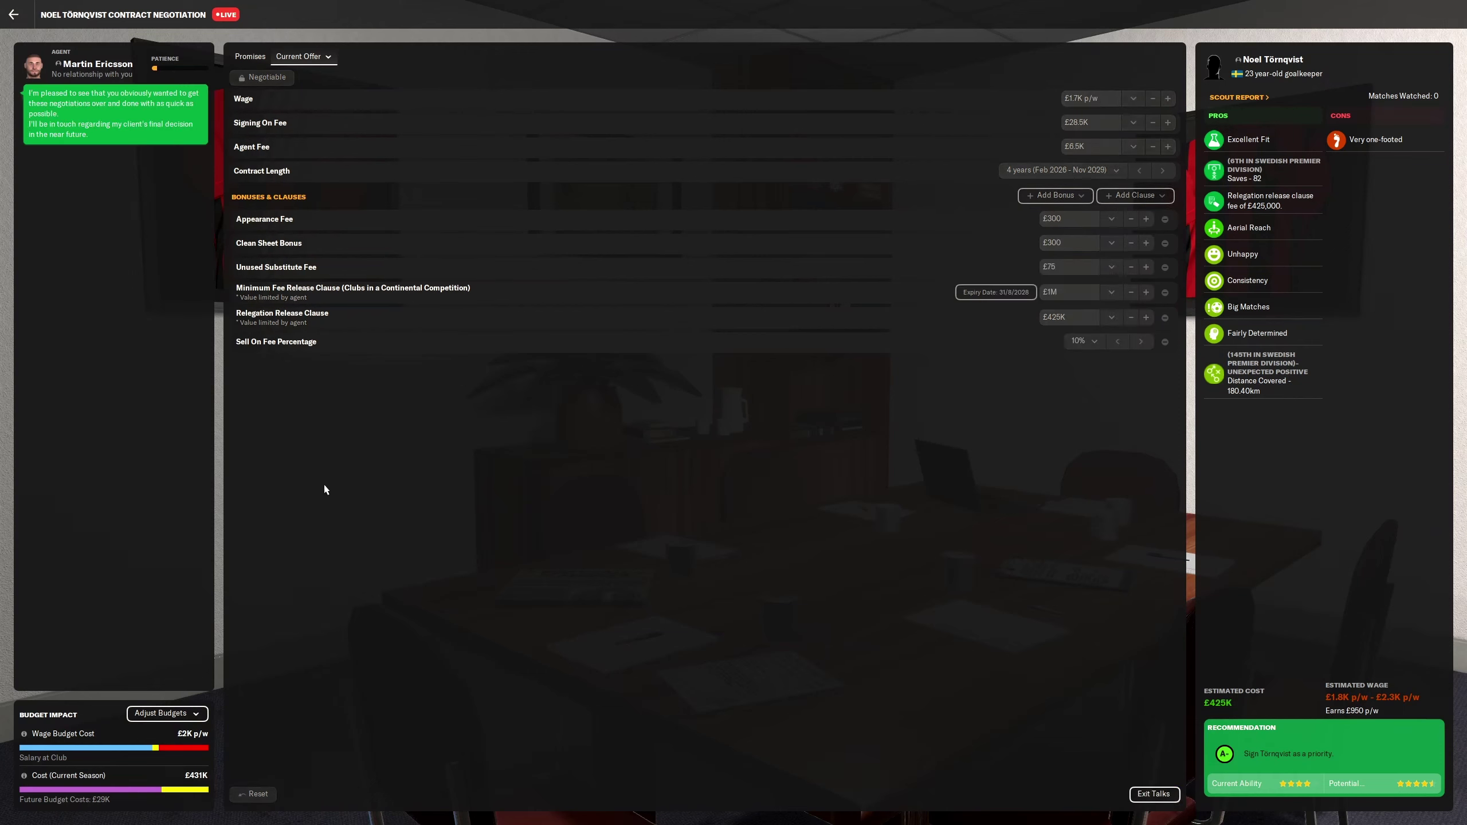
Step: Leave the talks and advance the game, declining the press question along the way
left_click(1146, 795)
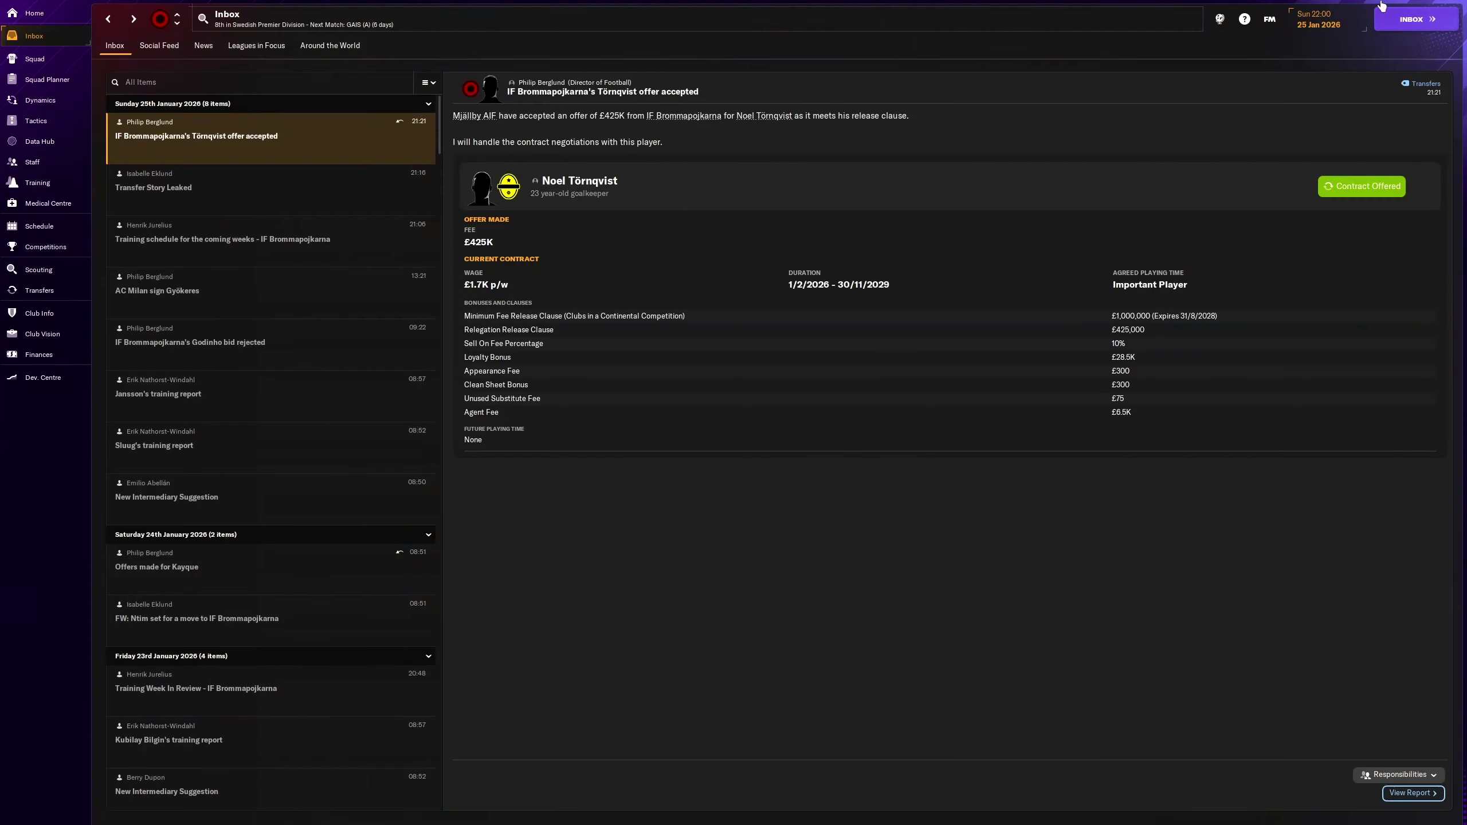
left_click(1453, 16)
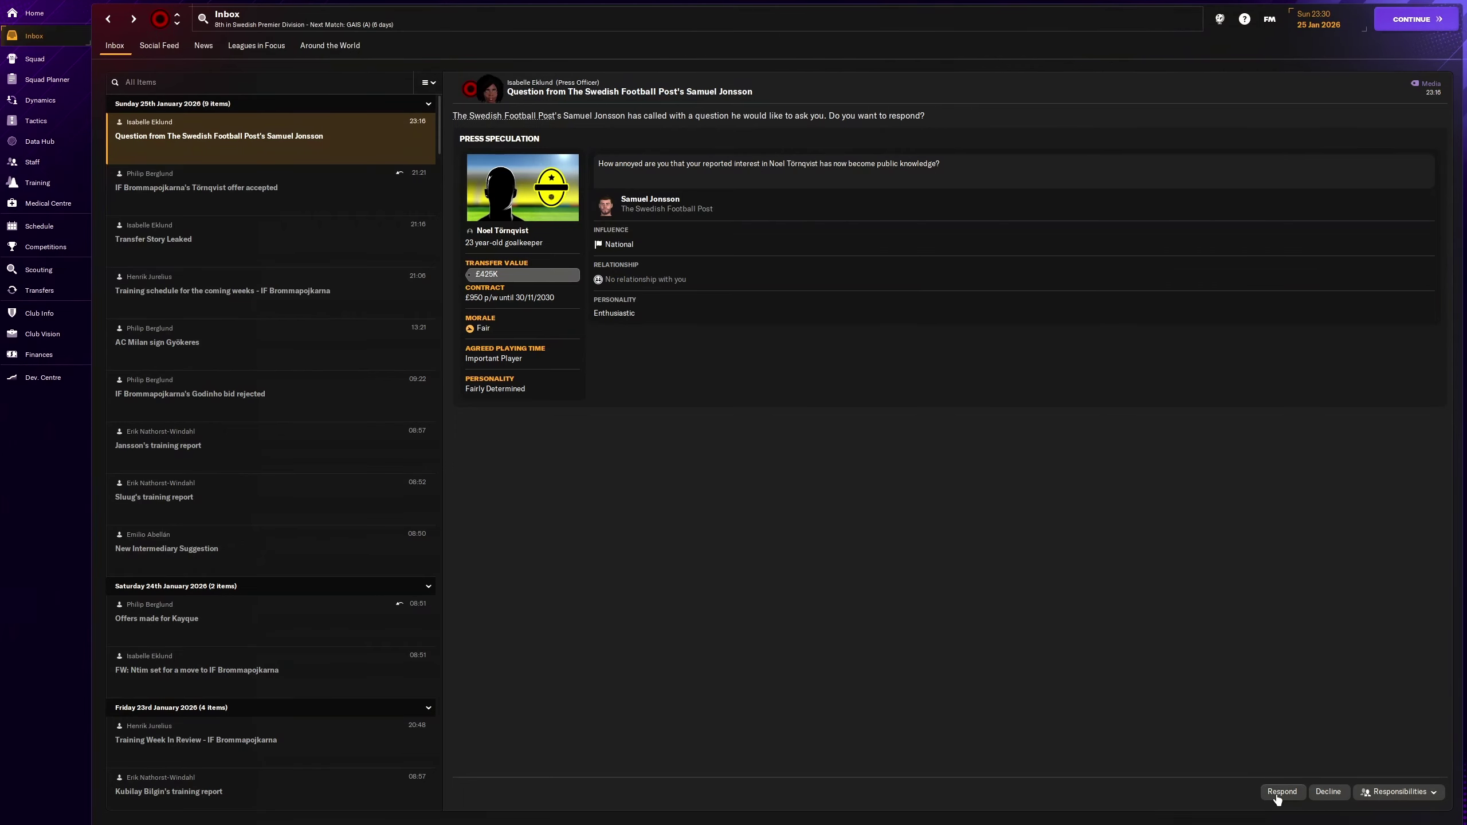
left_click(1326, 792)
left_click(1416, 18)
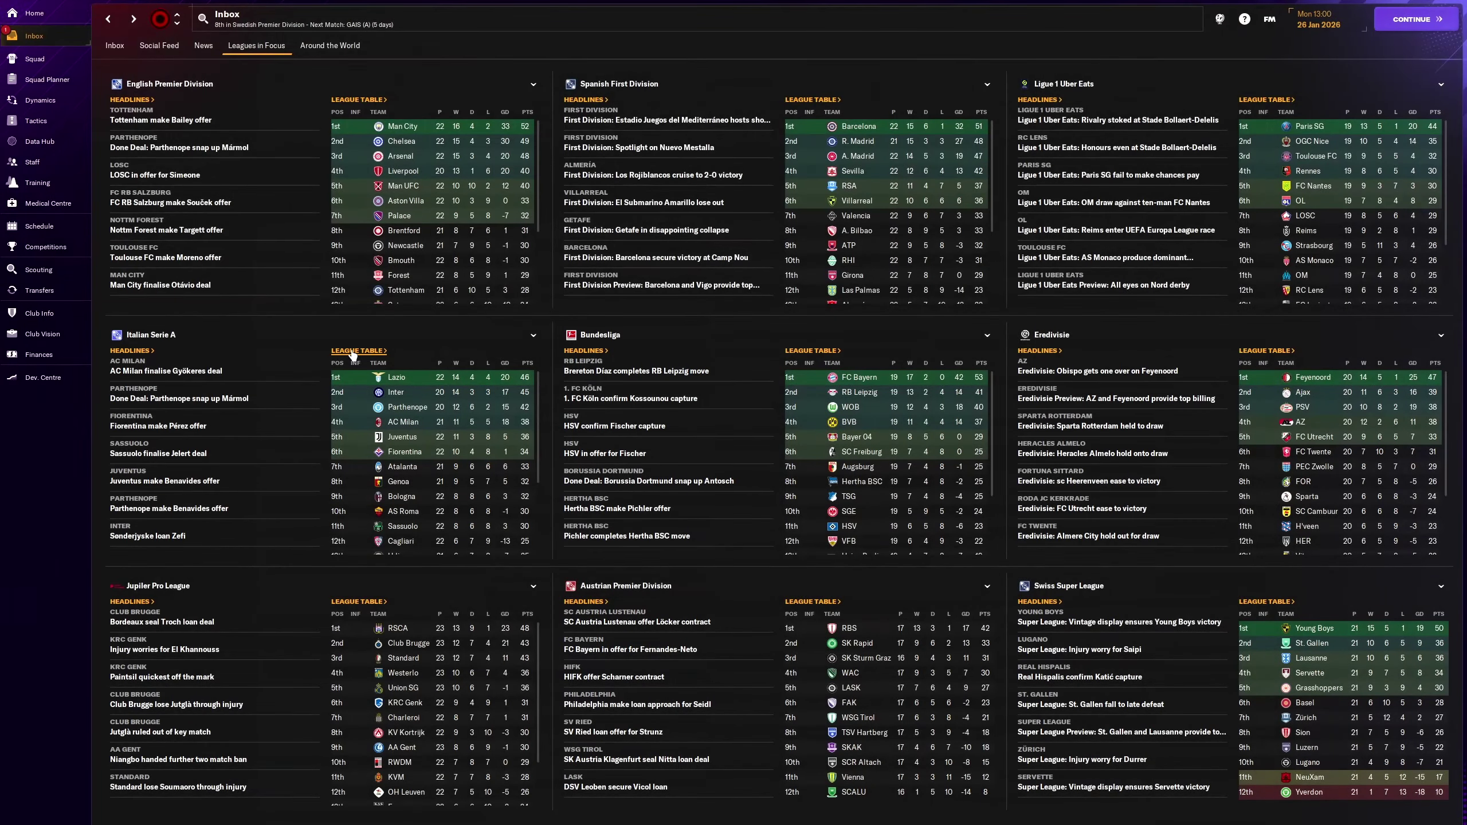
Step: Read the GAIS scouting report in the inbox and keep advancing to 27 January
left_click(71, 38)
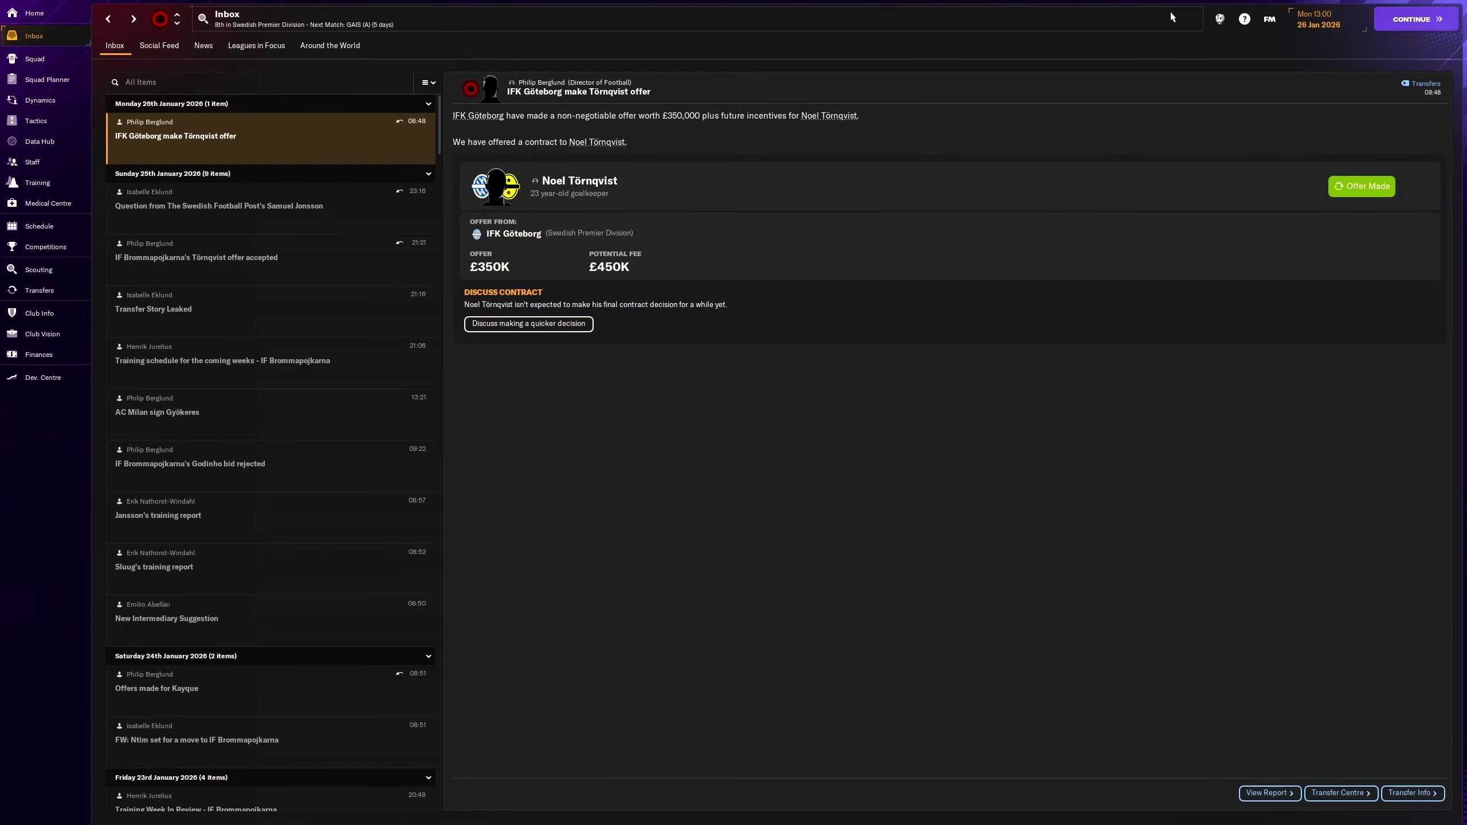
left_click(1412, 20)
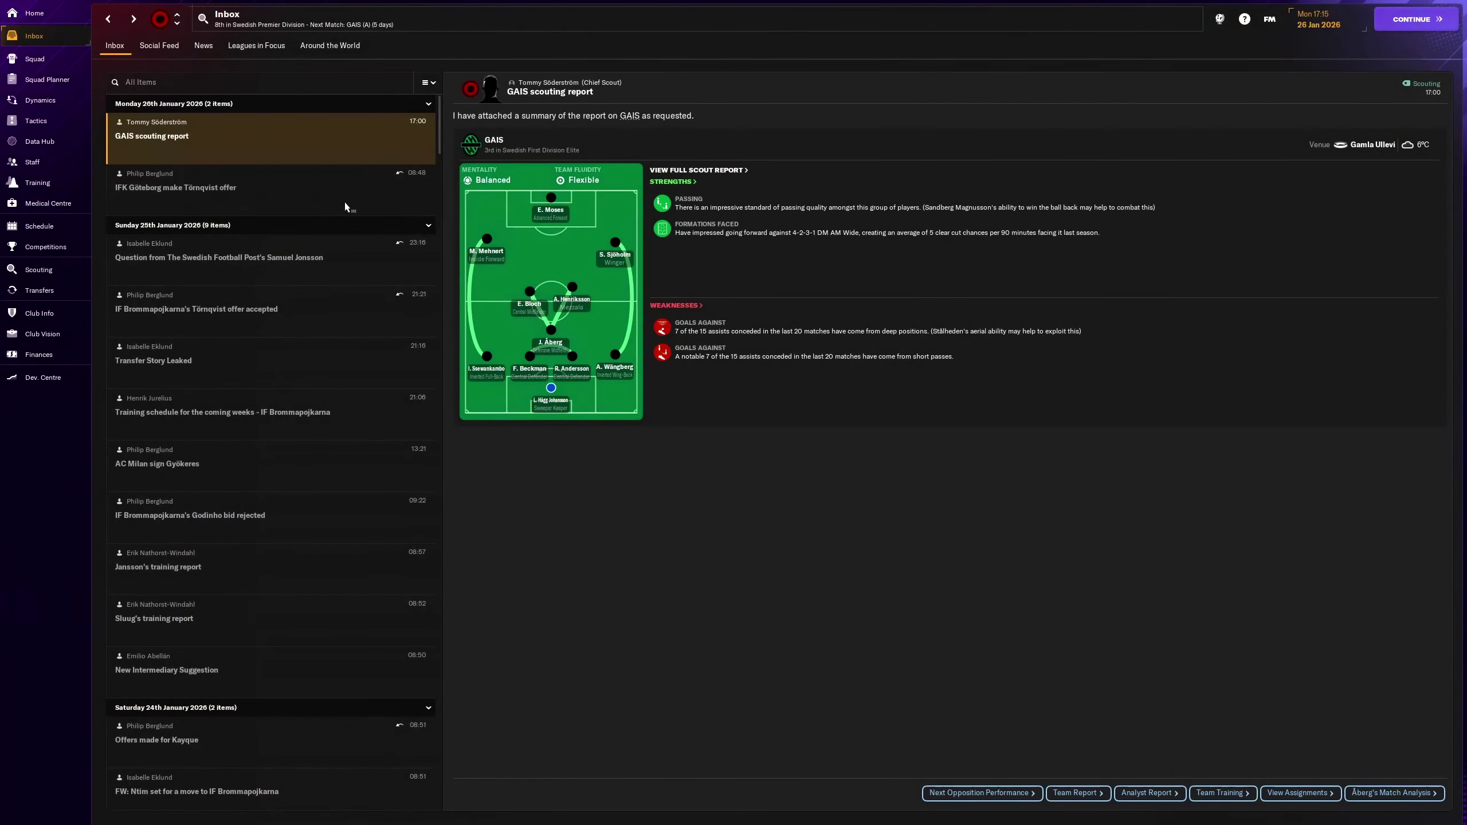
left_click(1407, 21)
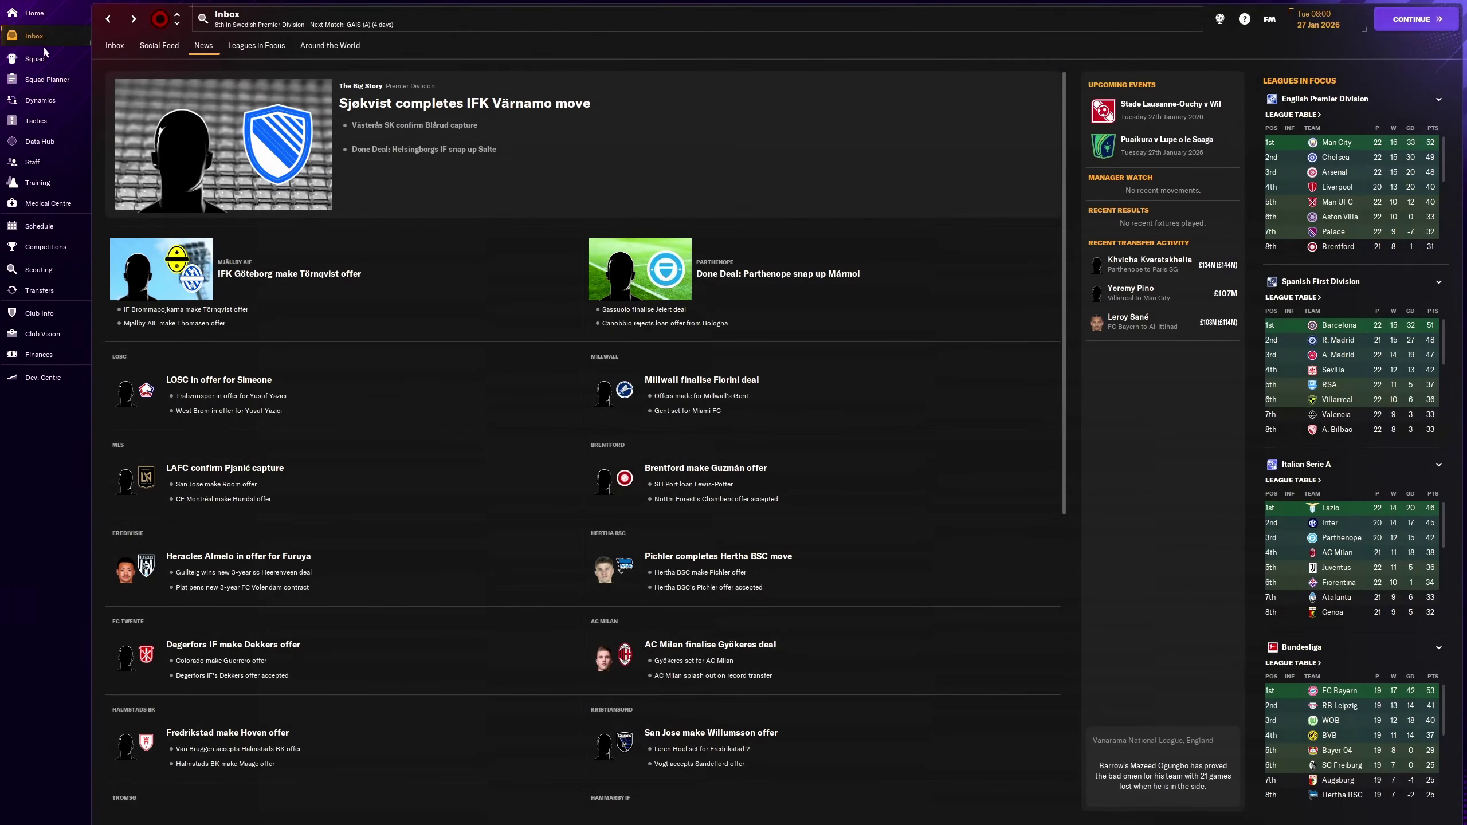
left_click(35, 36)
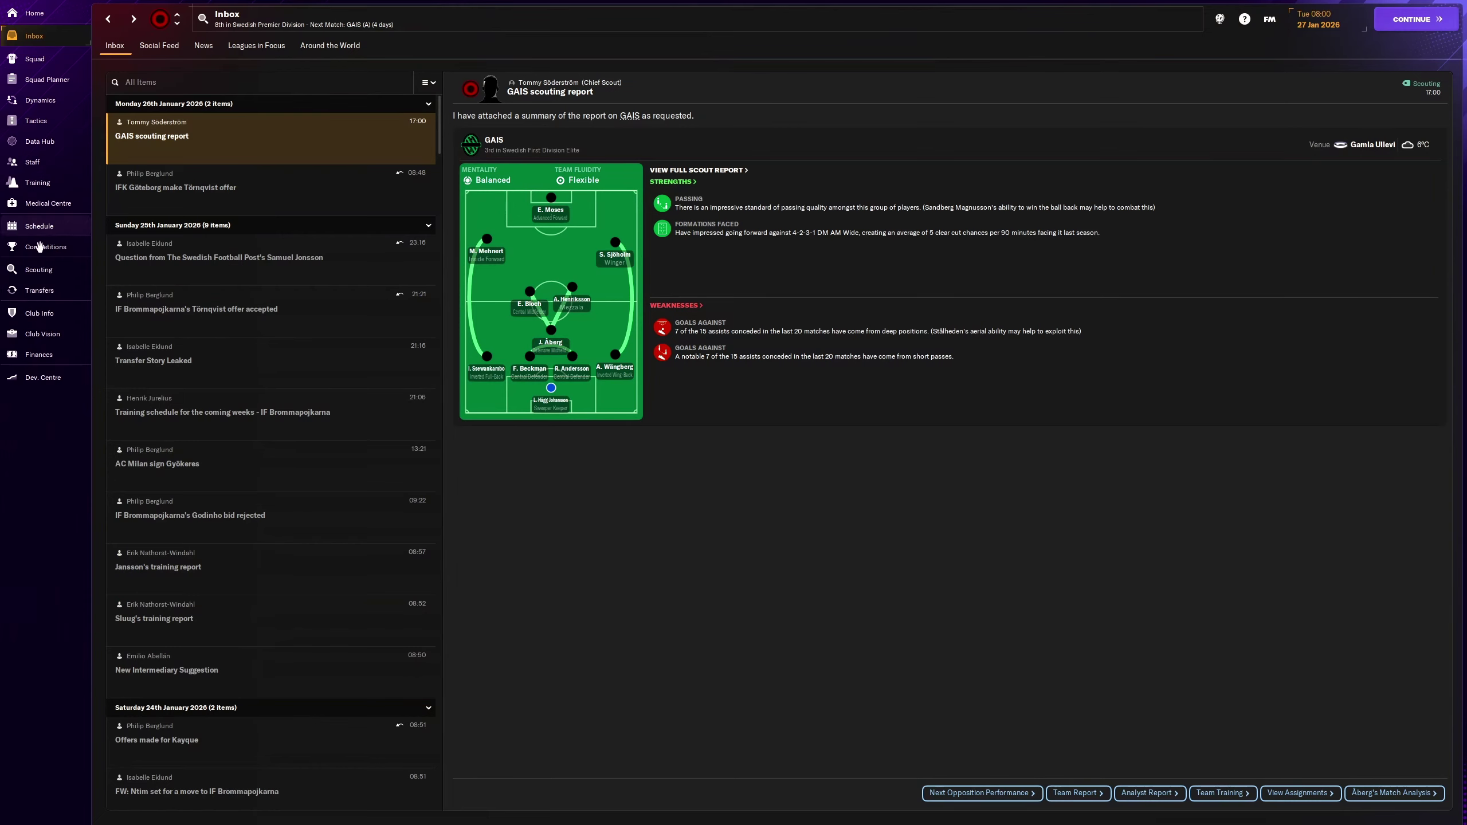
Step: Review Marco Angulo's scout report from the players-in-range list and return to the list
left_click(39, 269)
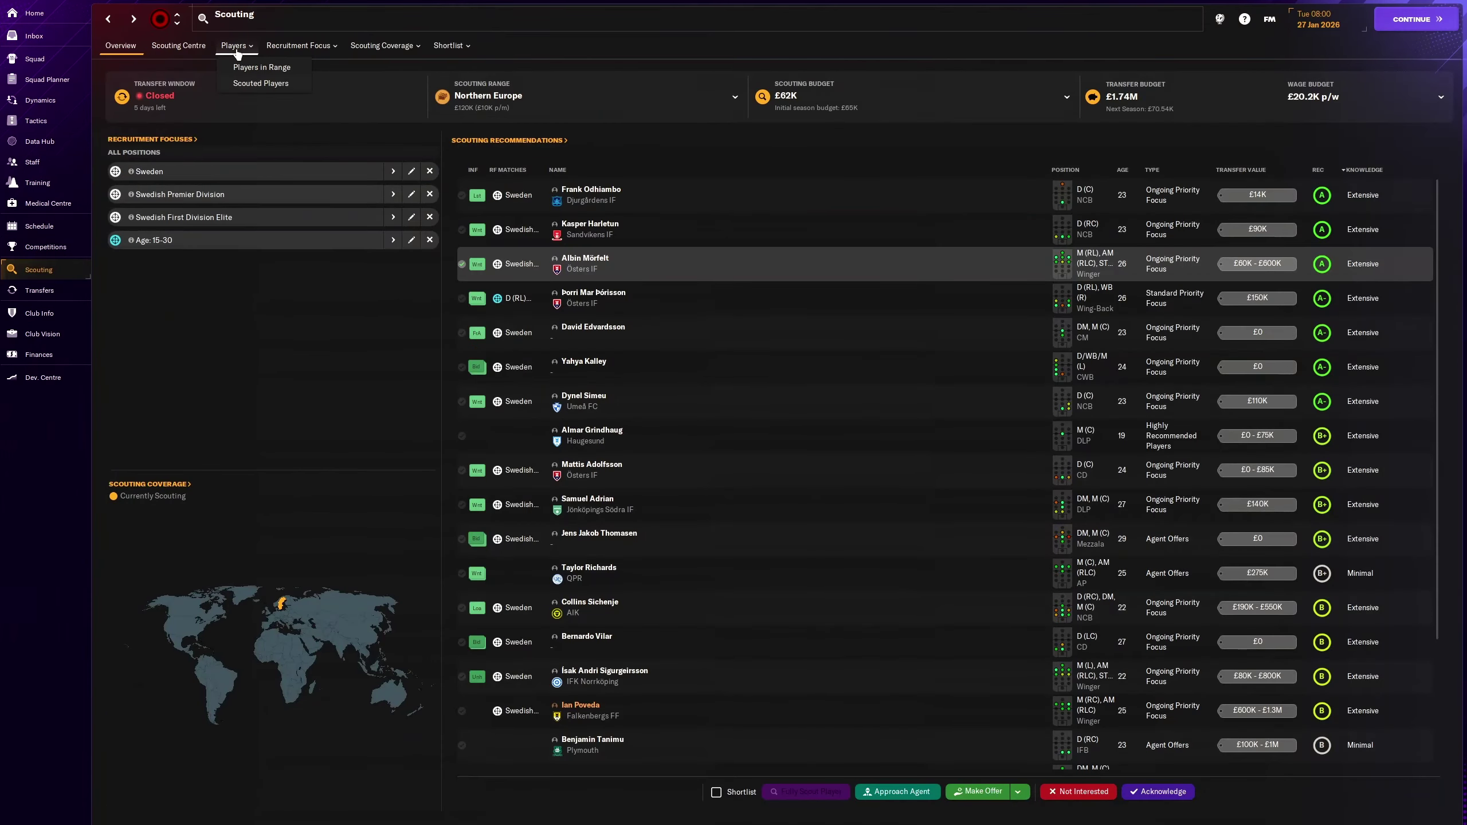
left_click(236, 52)
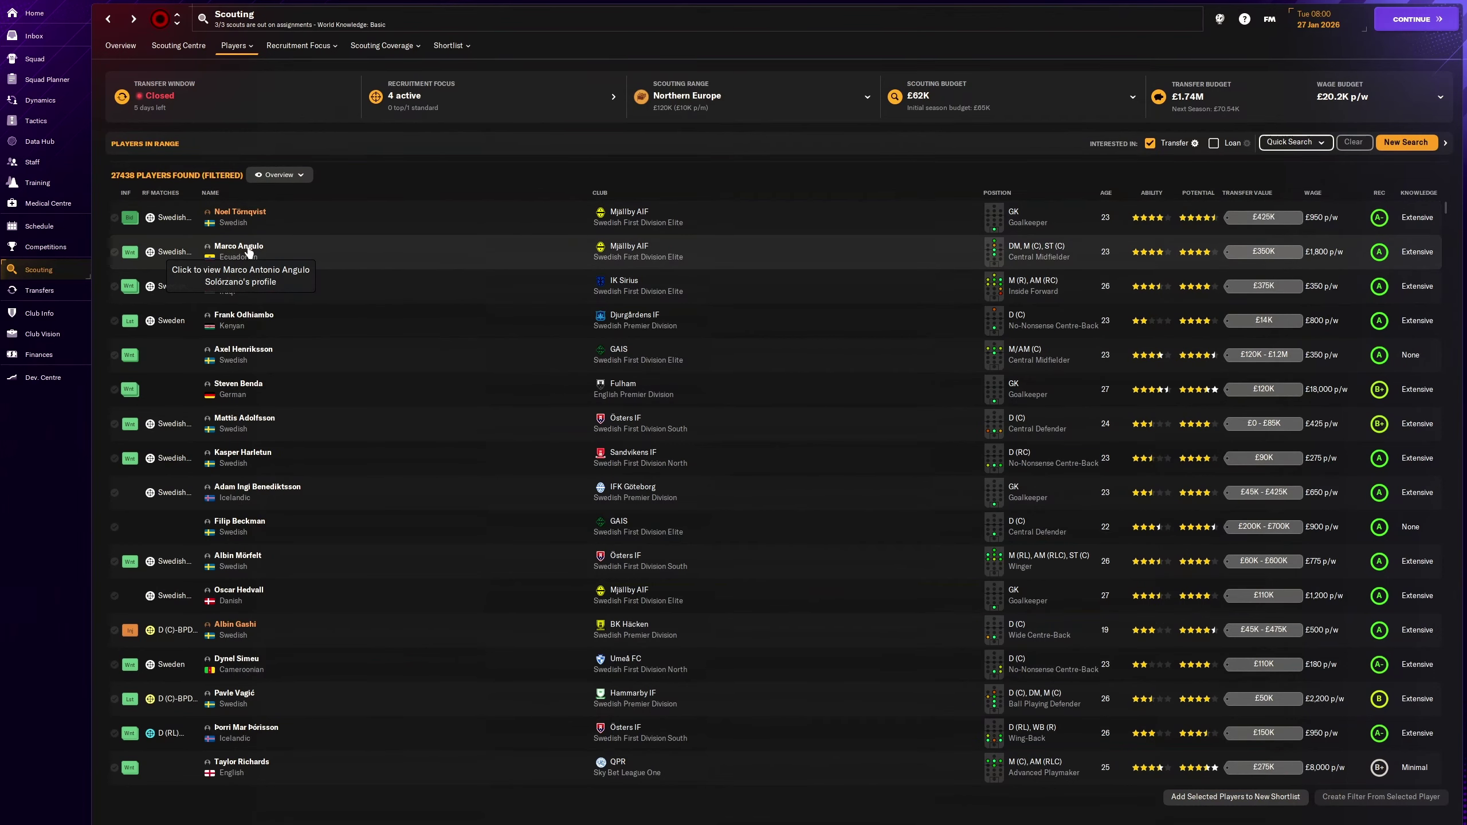
left_click(248, 253)
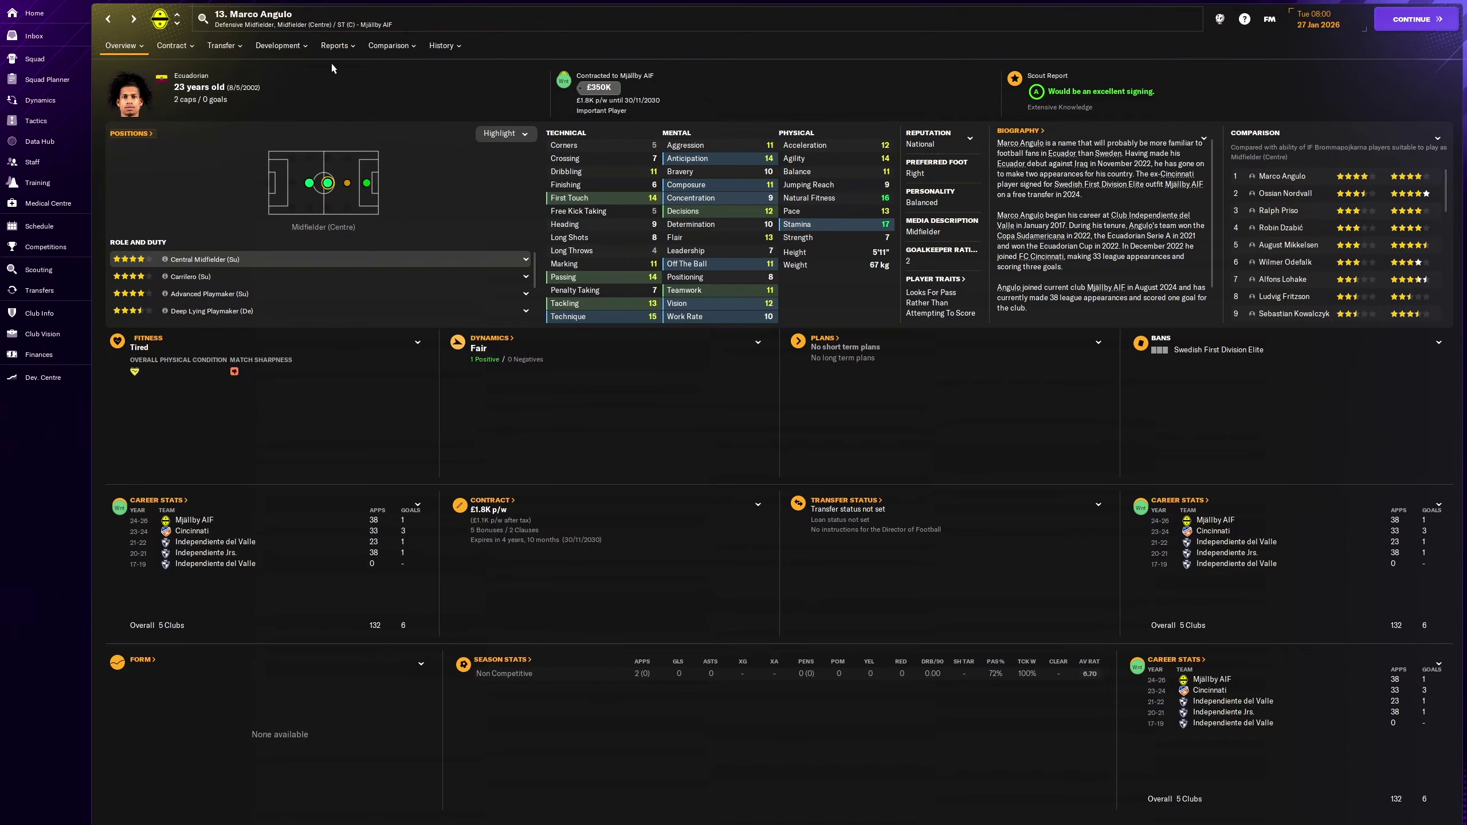
left_click(333, 46)
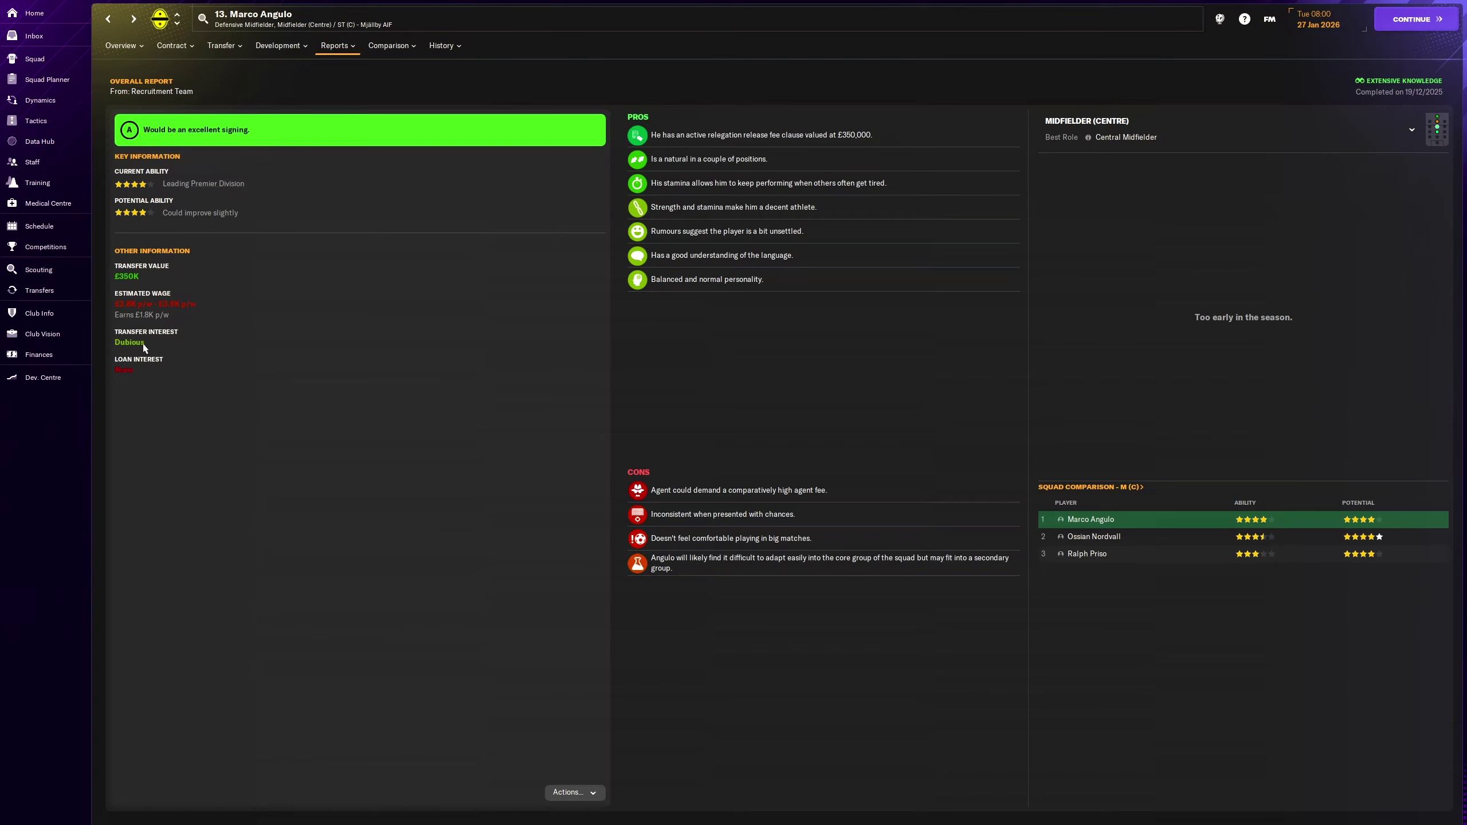
mouse_move(128, 276)
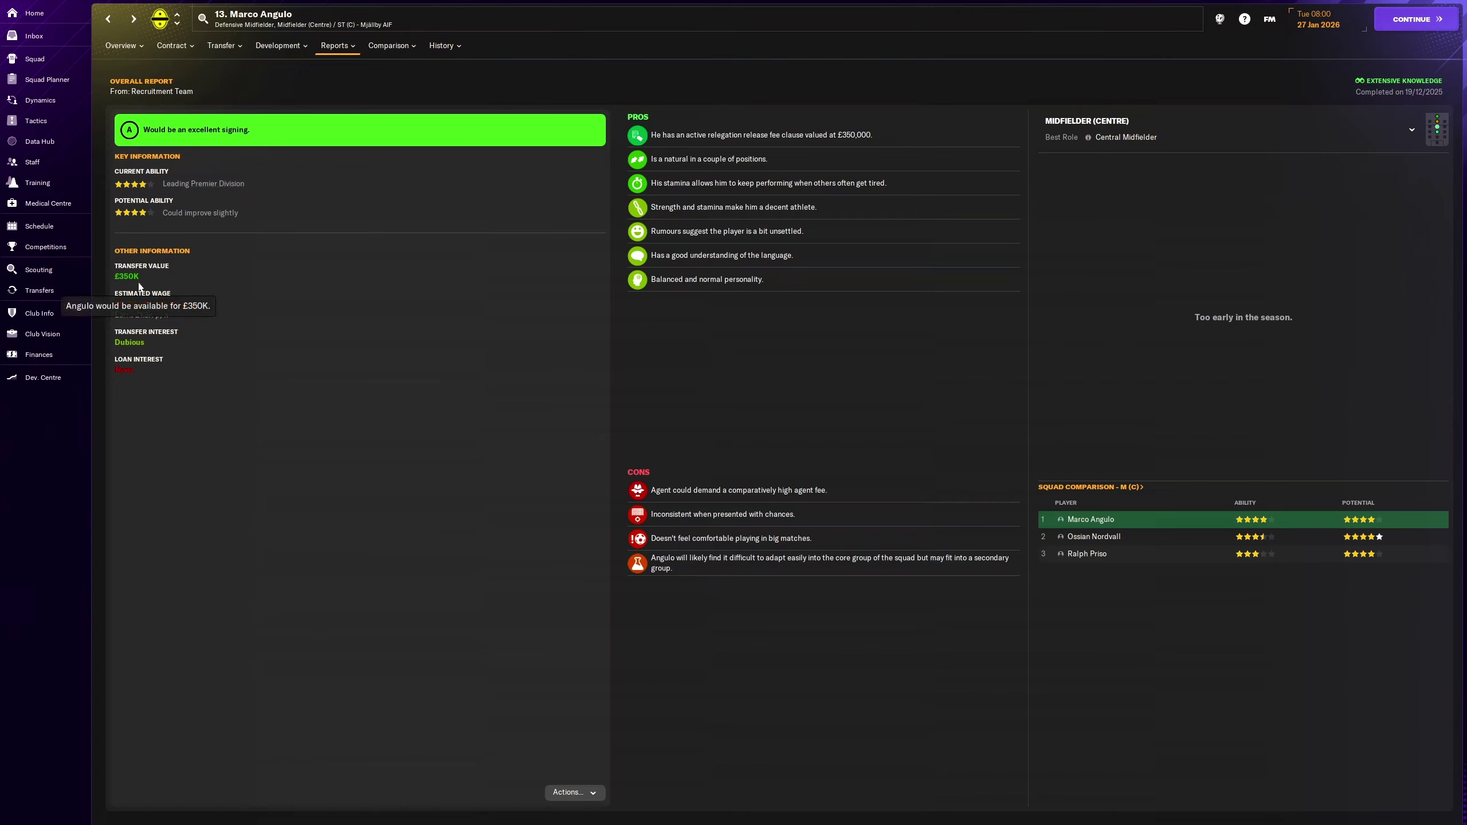
left_click(110, 20)
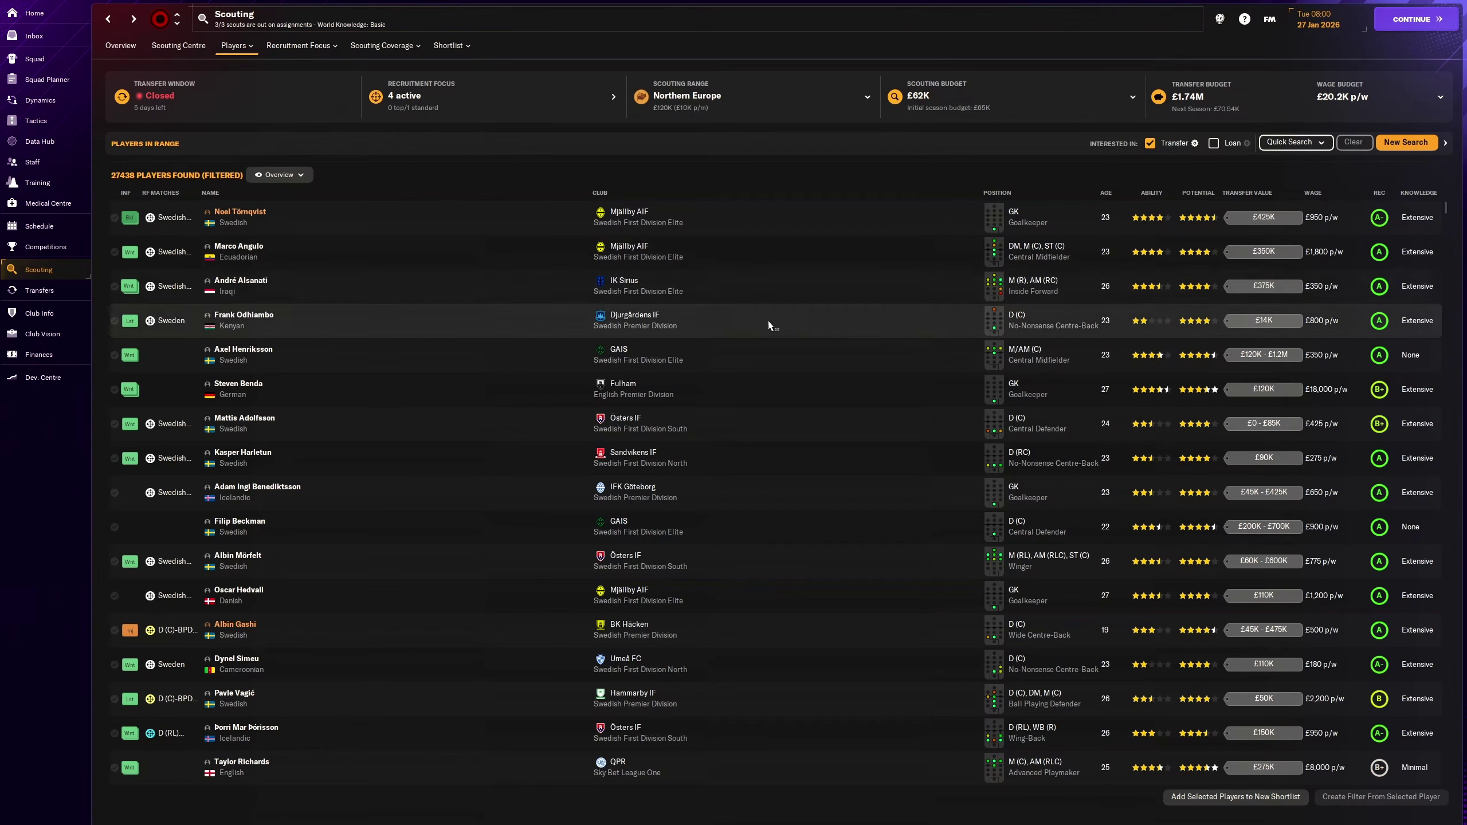
Step: Read Frank Odhiambo's scout report, revisit his profile, and return to the players-in-range list
left_click(263, 315)
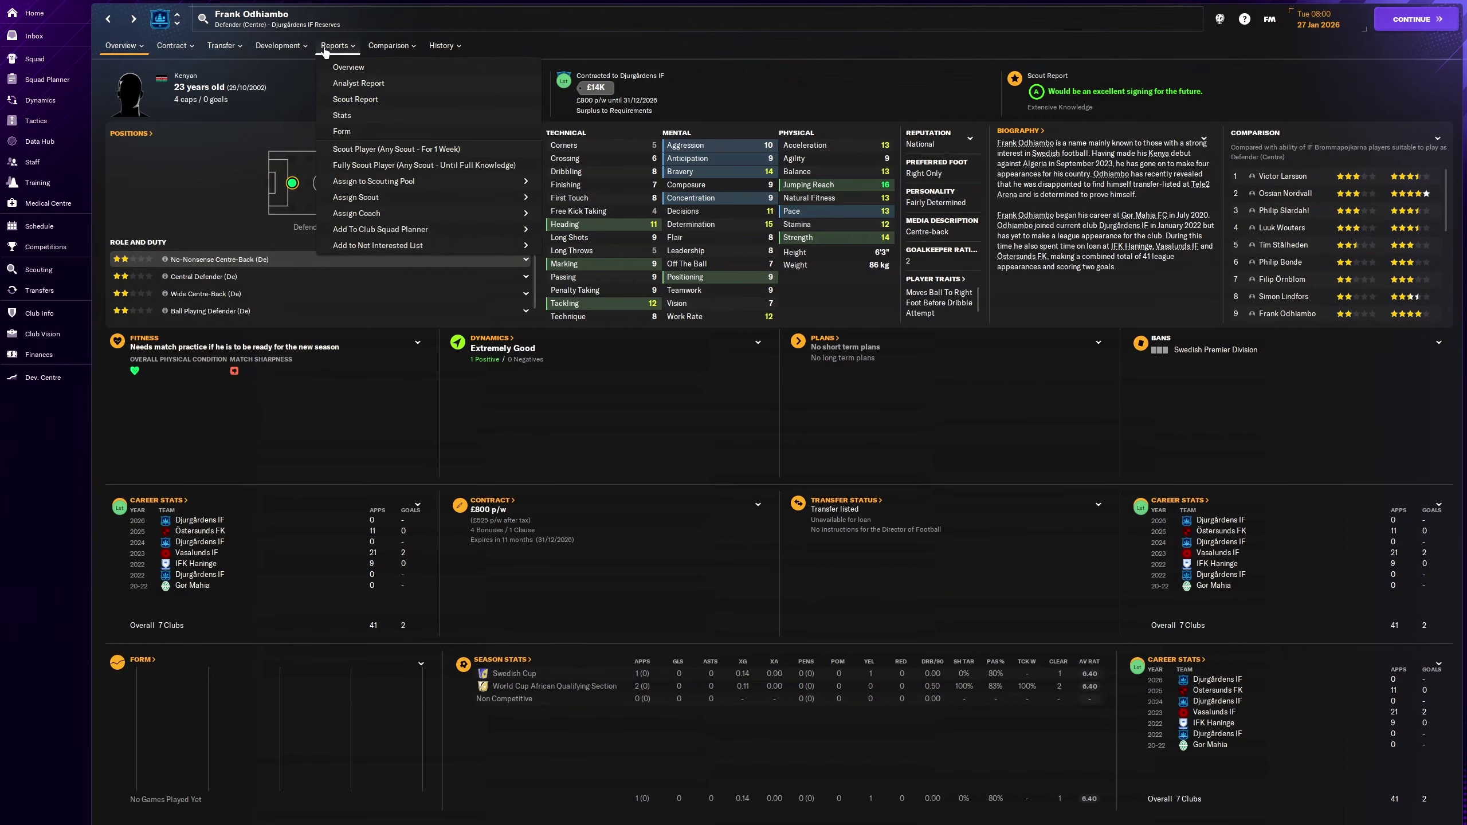
left_click(355, 56)
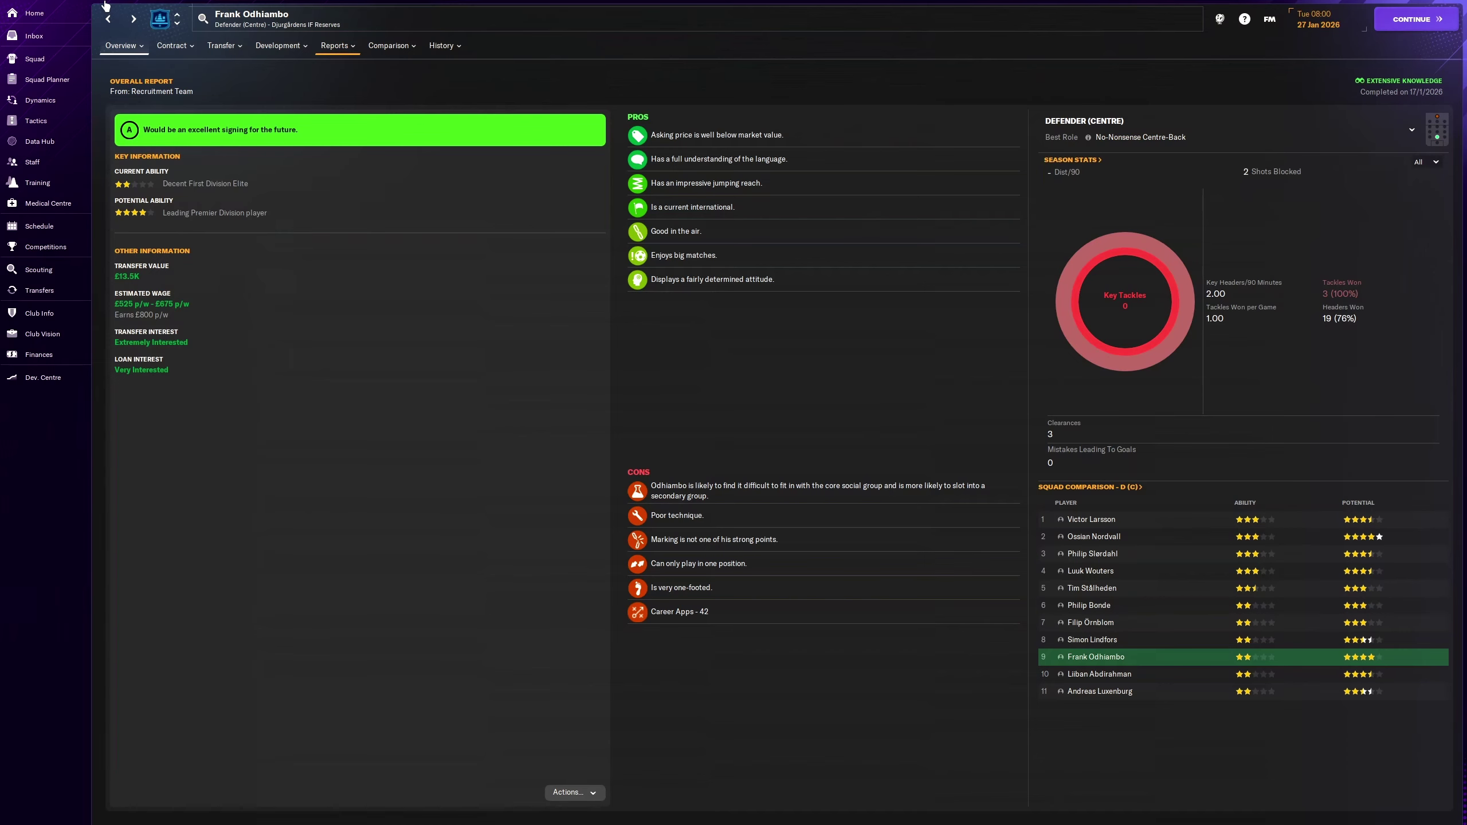
left_click(108, 19)
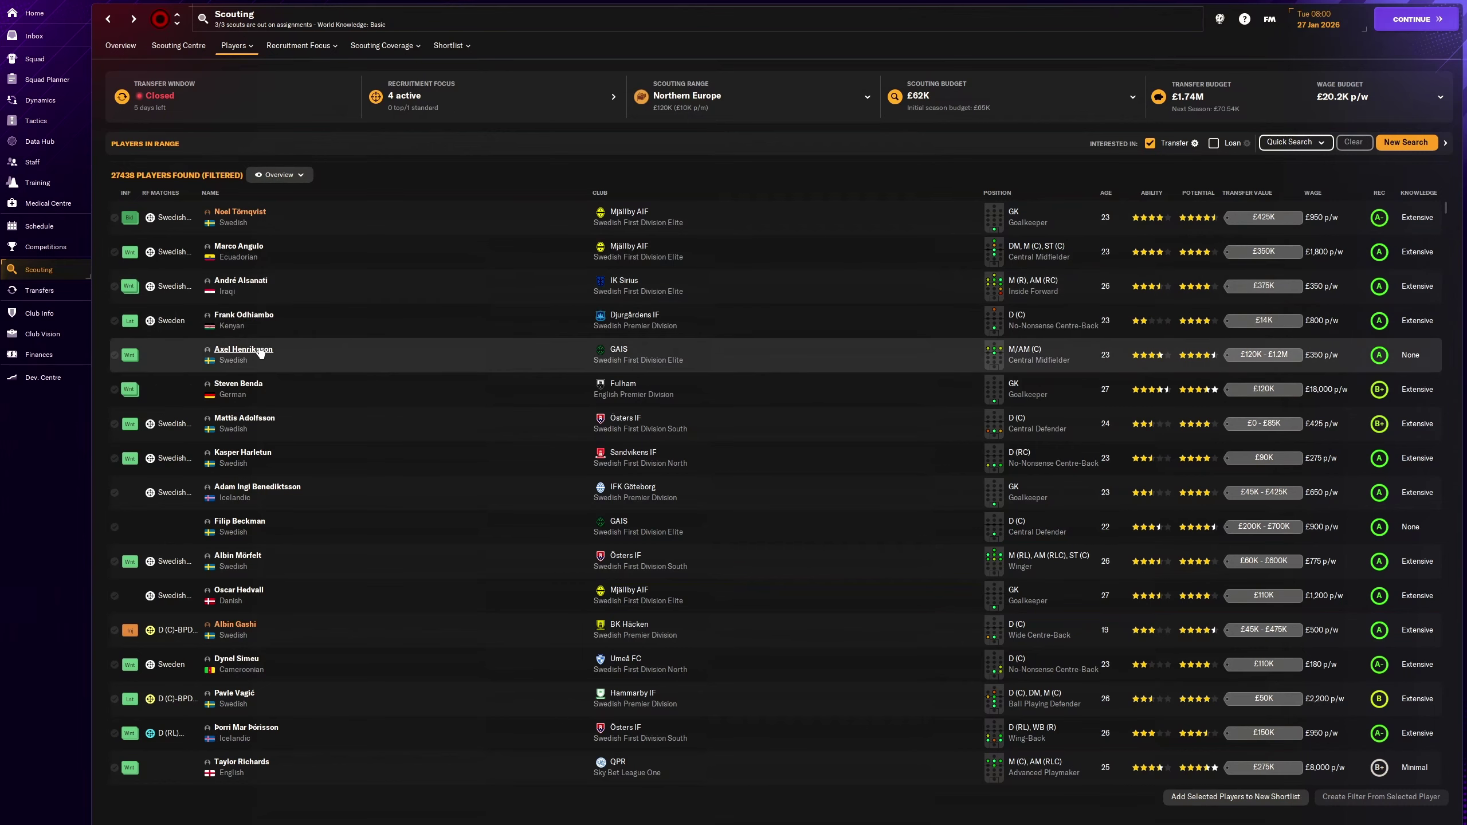
left_click(250, 320)
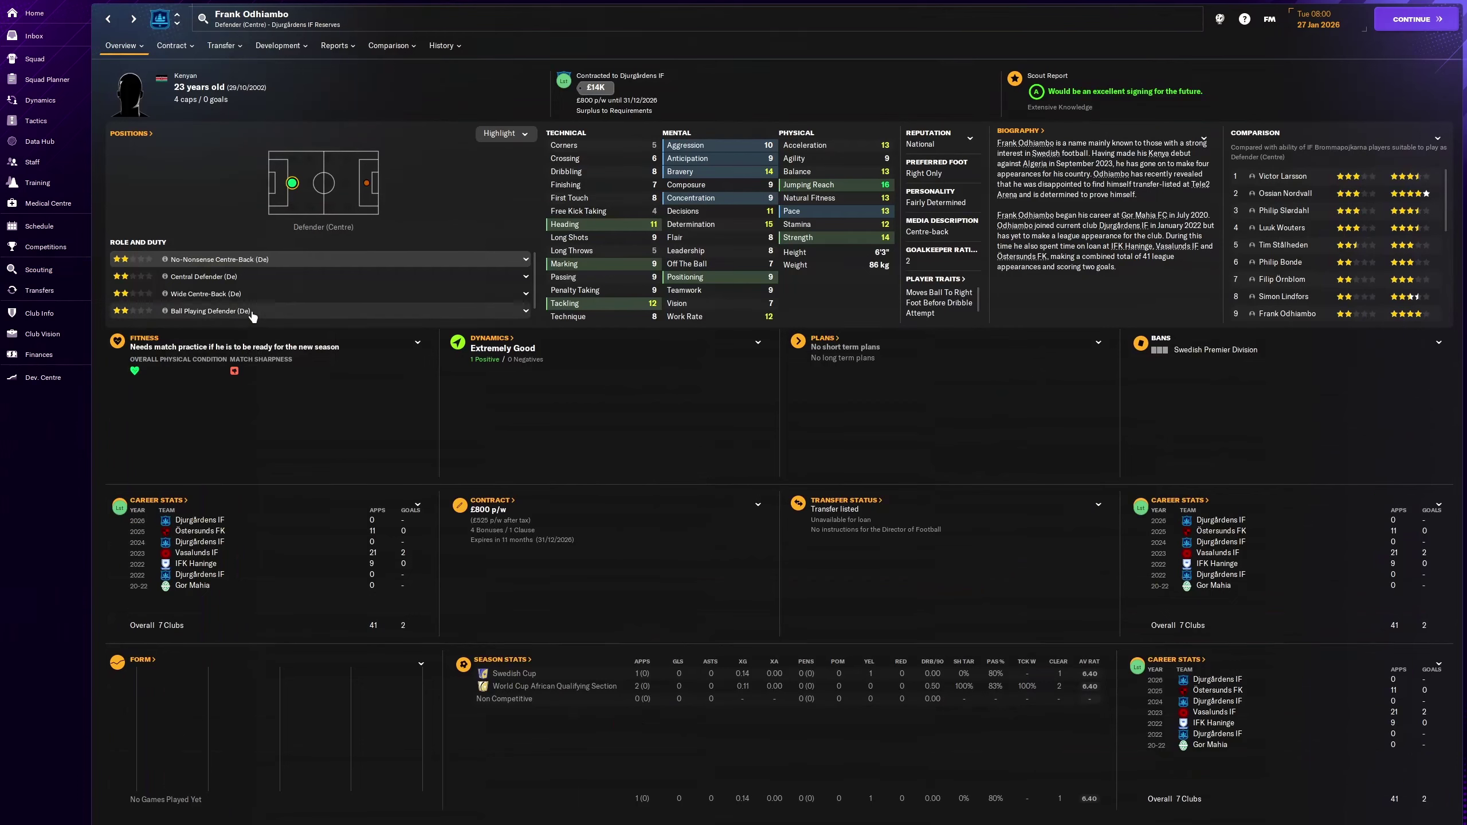
left_click(112, 18)
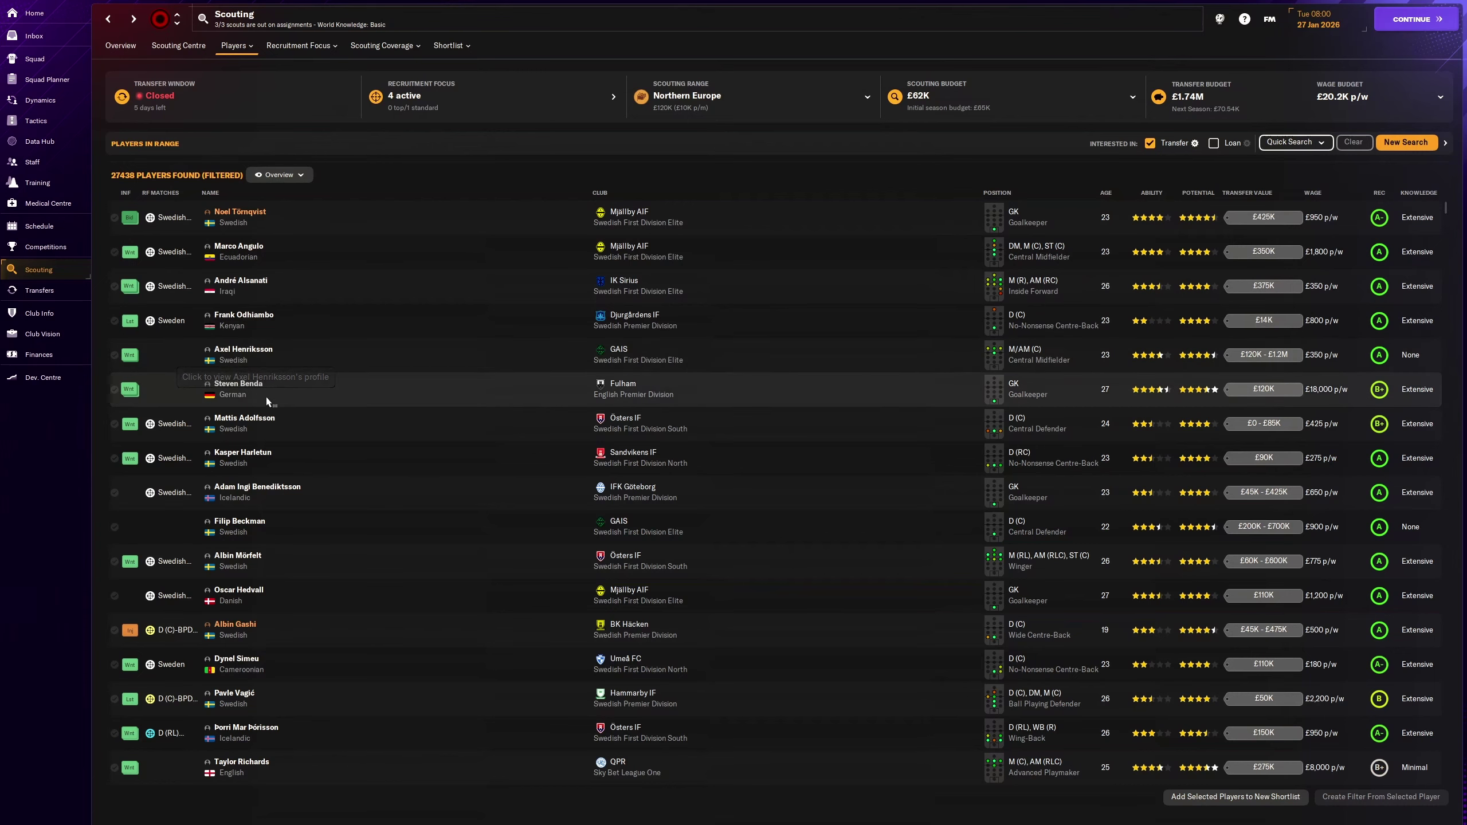
Step: Send a scout to assess attacking midfielder Axel Henriksson and return to the list
left_click(246, 350)
left_click(346, 184)
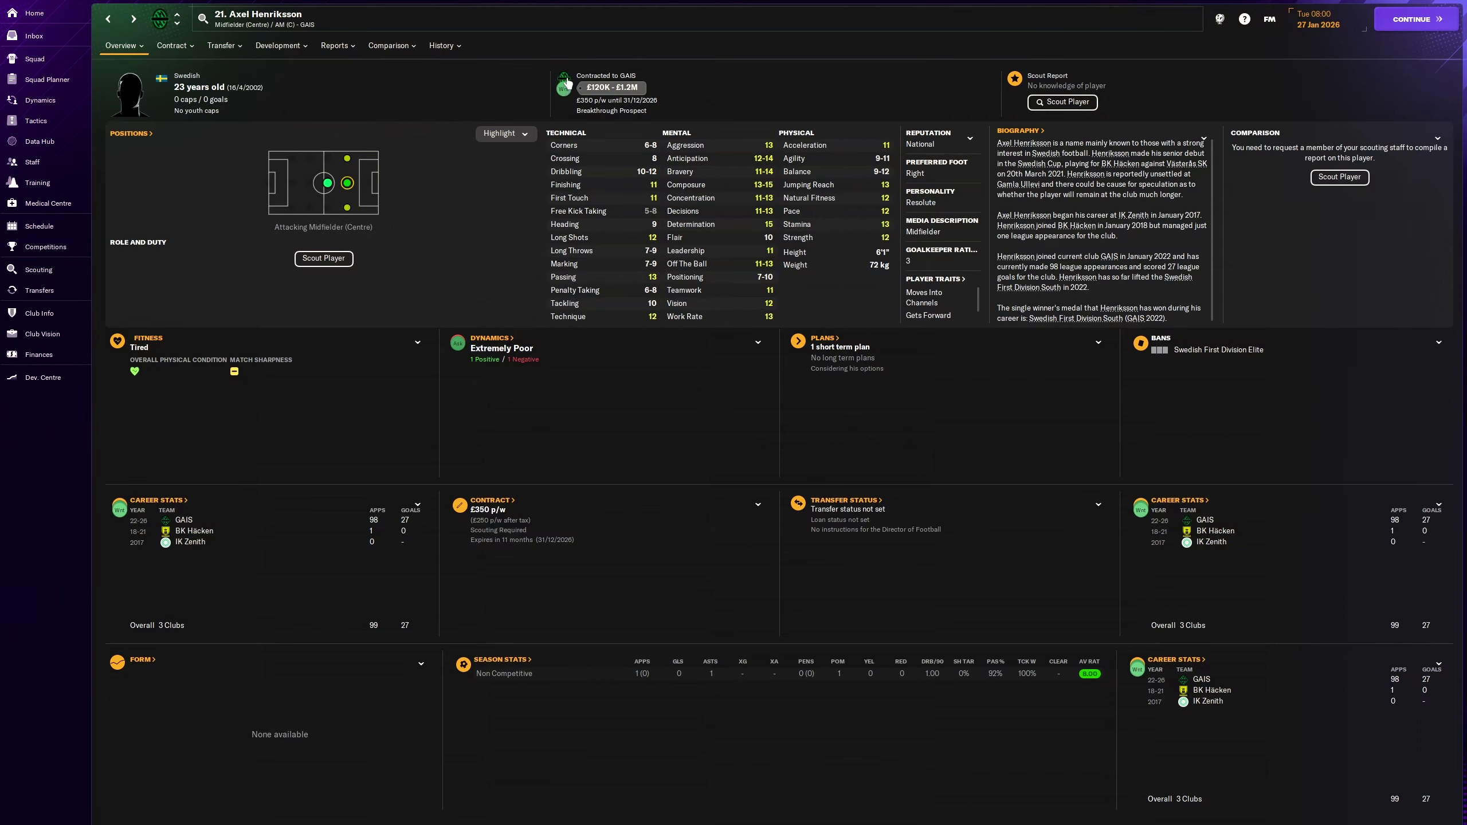
mouse_move(562, 91)
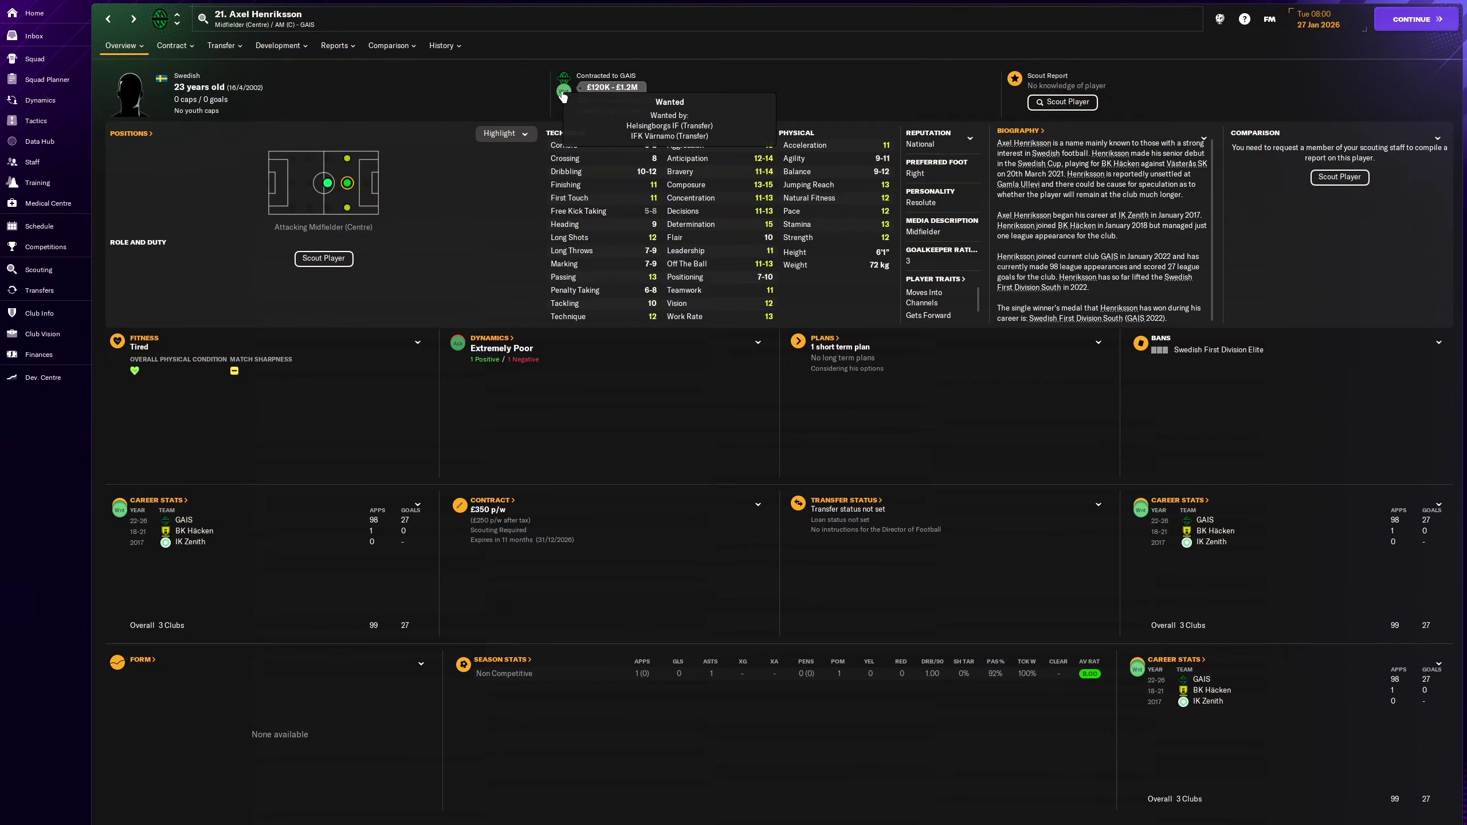
left_click(1338, 177)
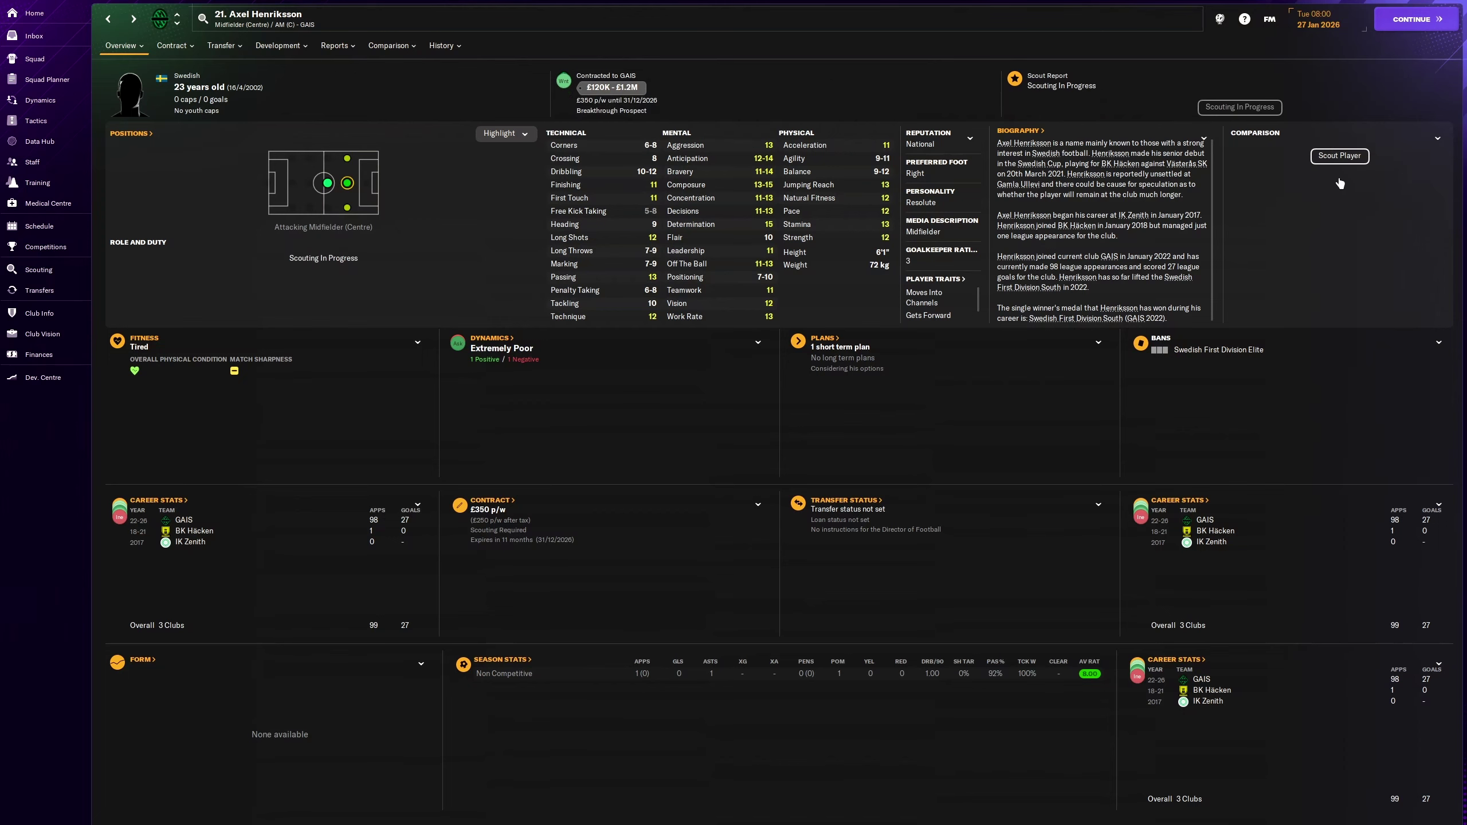
left_click(109, 18)
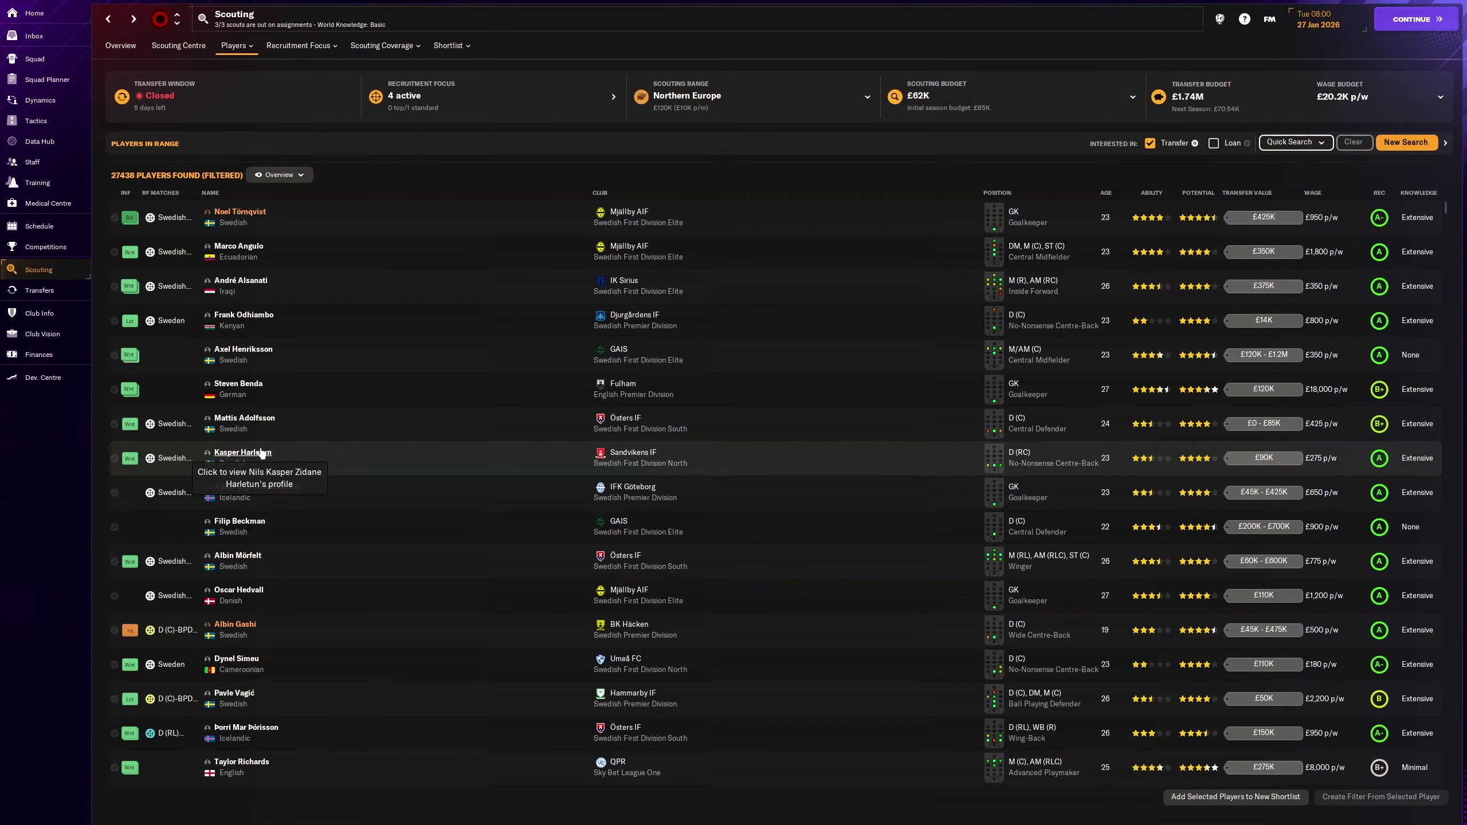
Step: Review Filip Beckman's transfer info, contract and scout report, then return to the list
left_click(265, 523)
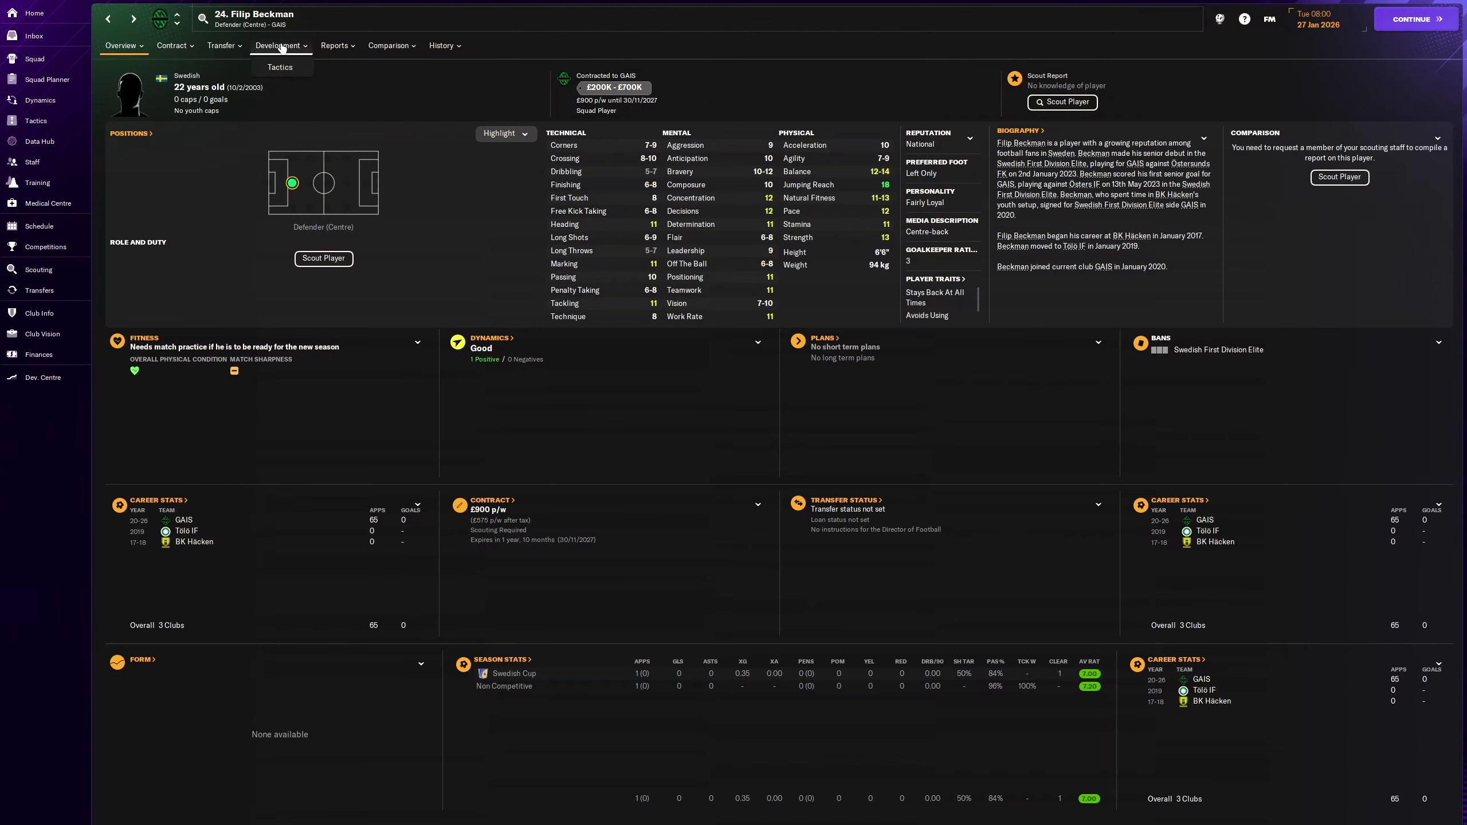
left_click(222, 45)
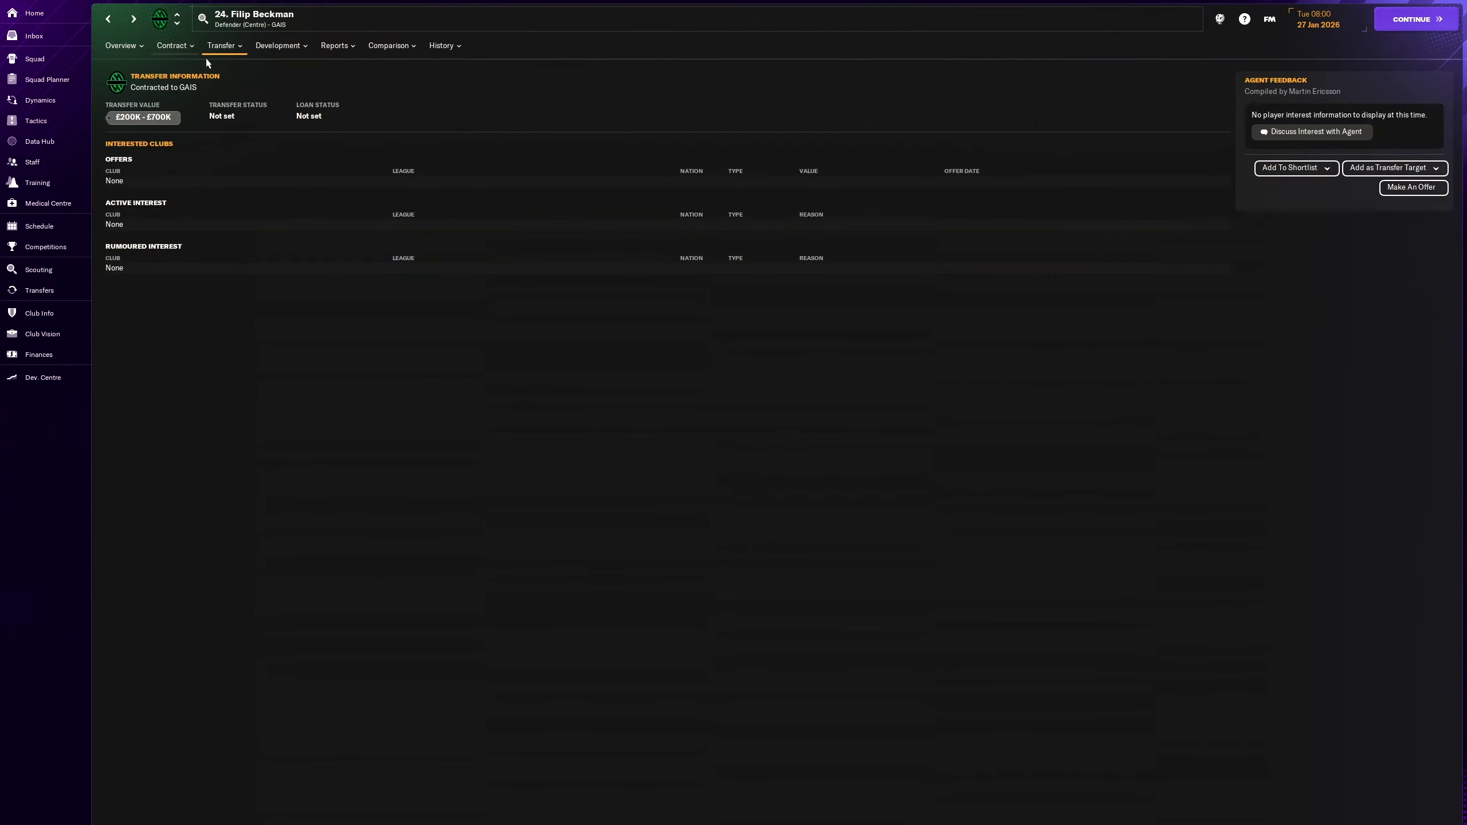
left_click(174, 46)
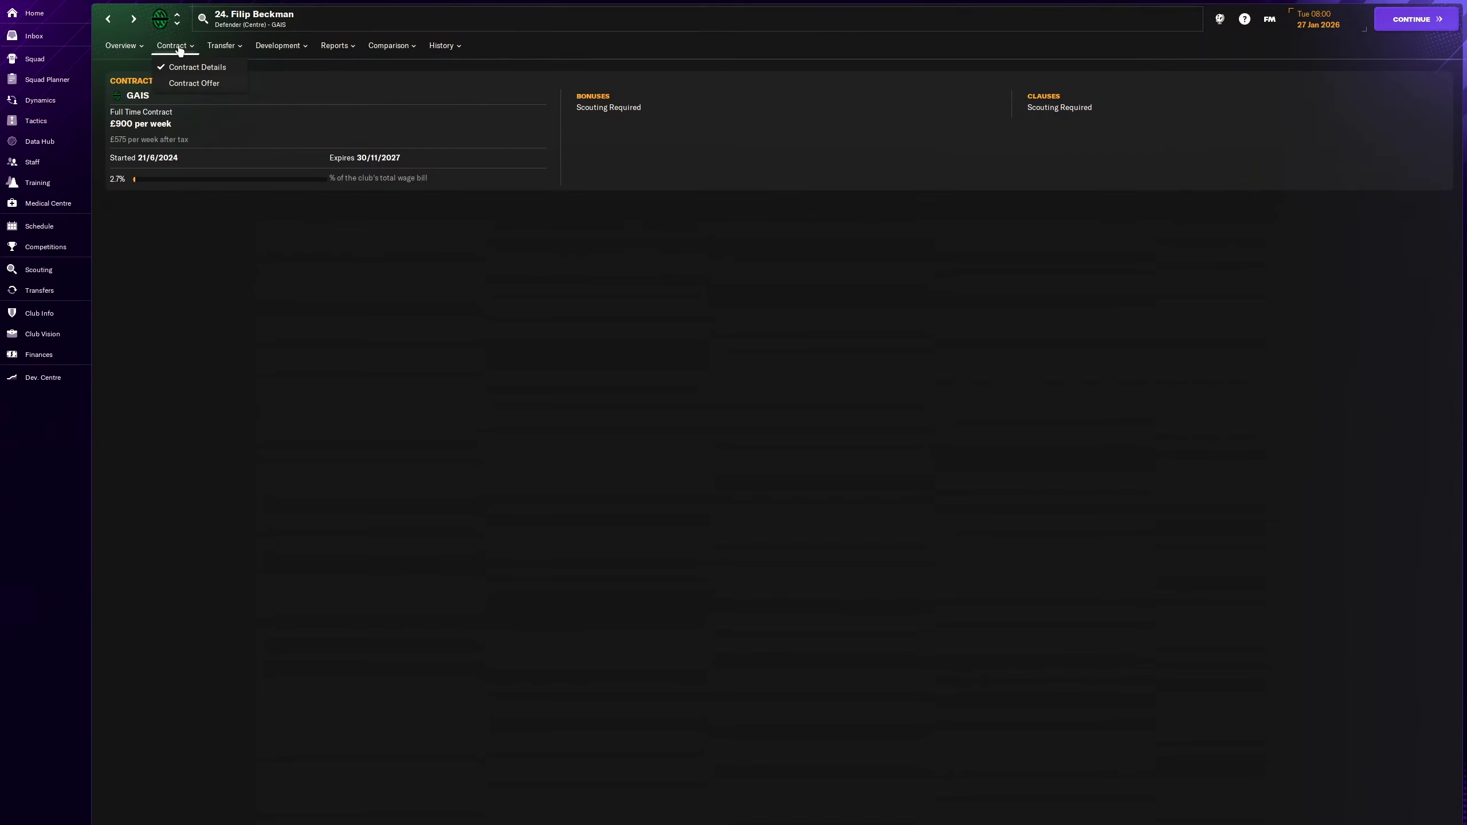
left_click(129, 49)
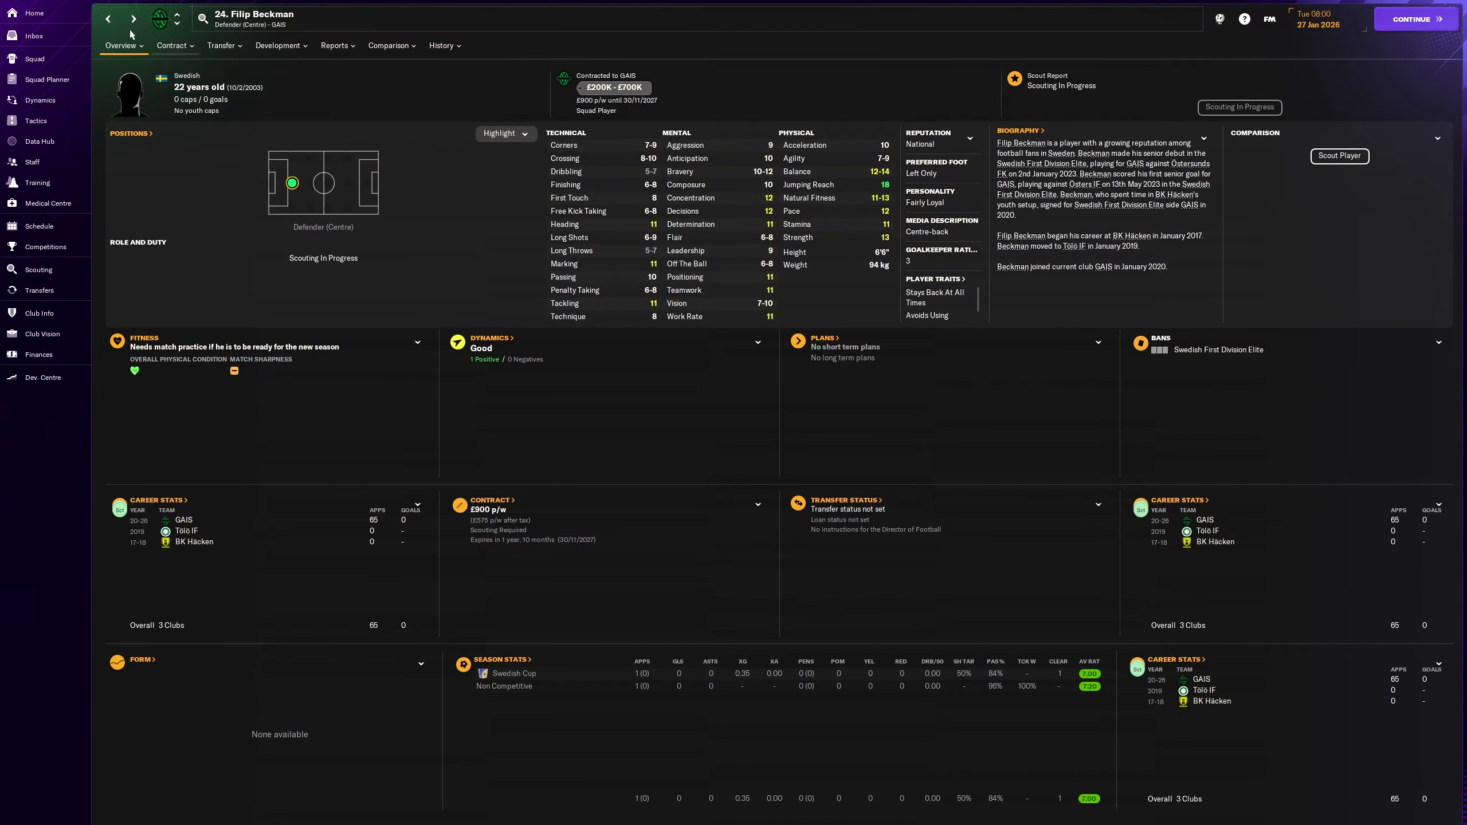
left_click(334, 49)
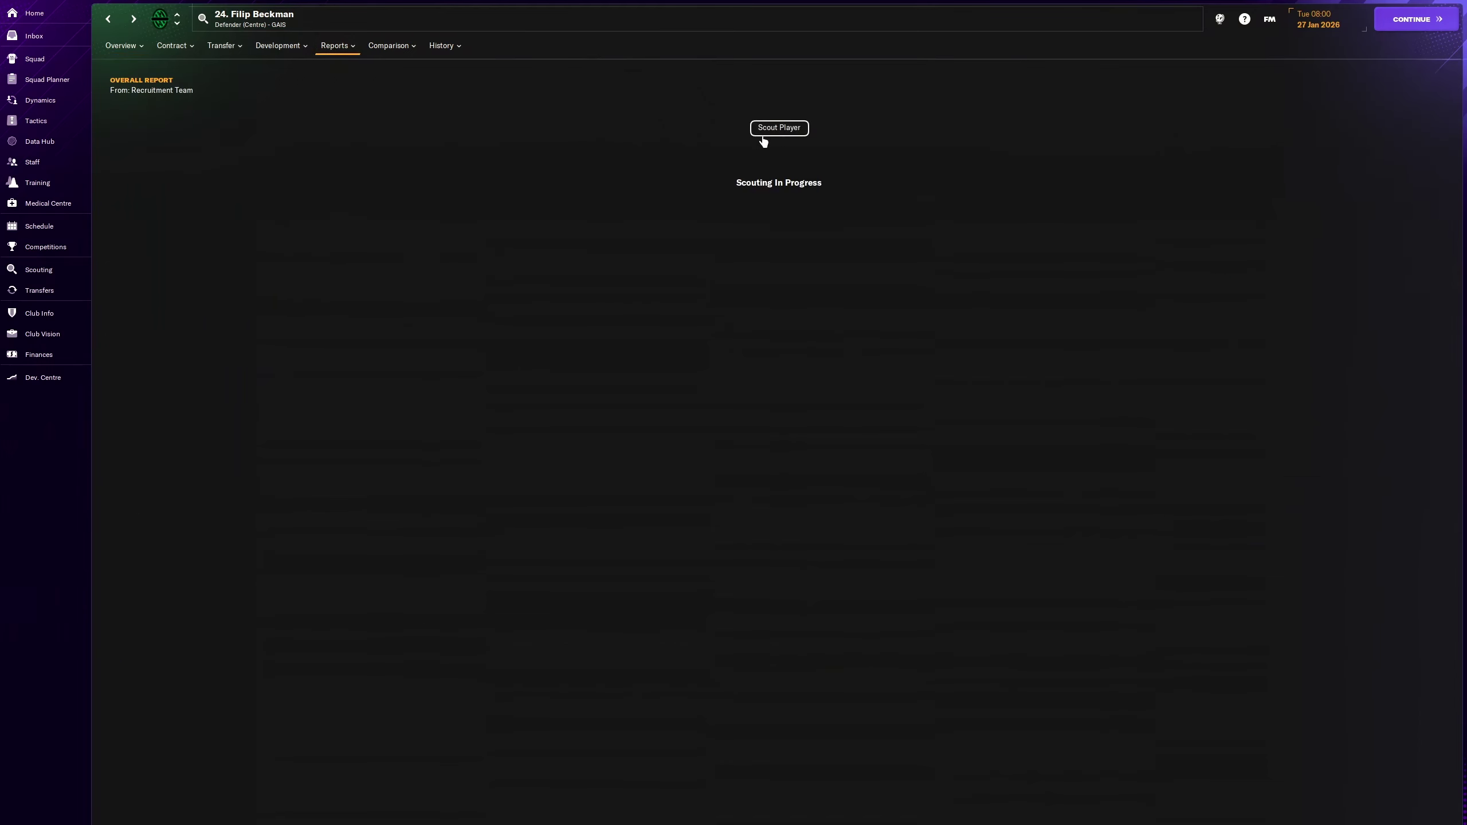
left_click(110, 19)
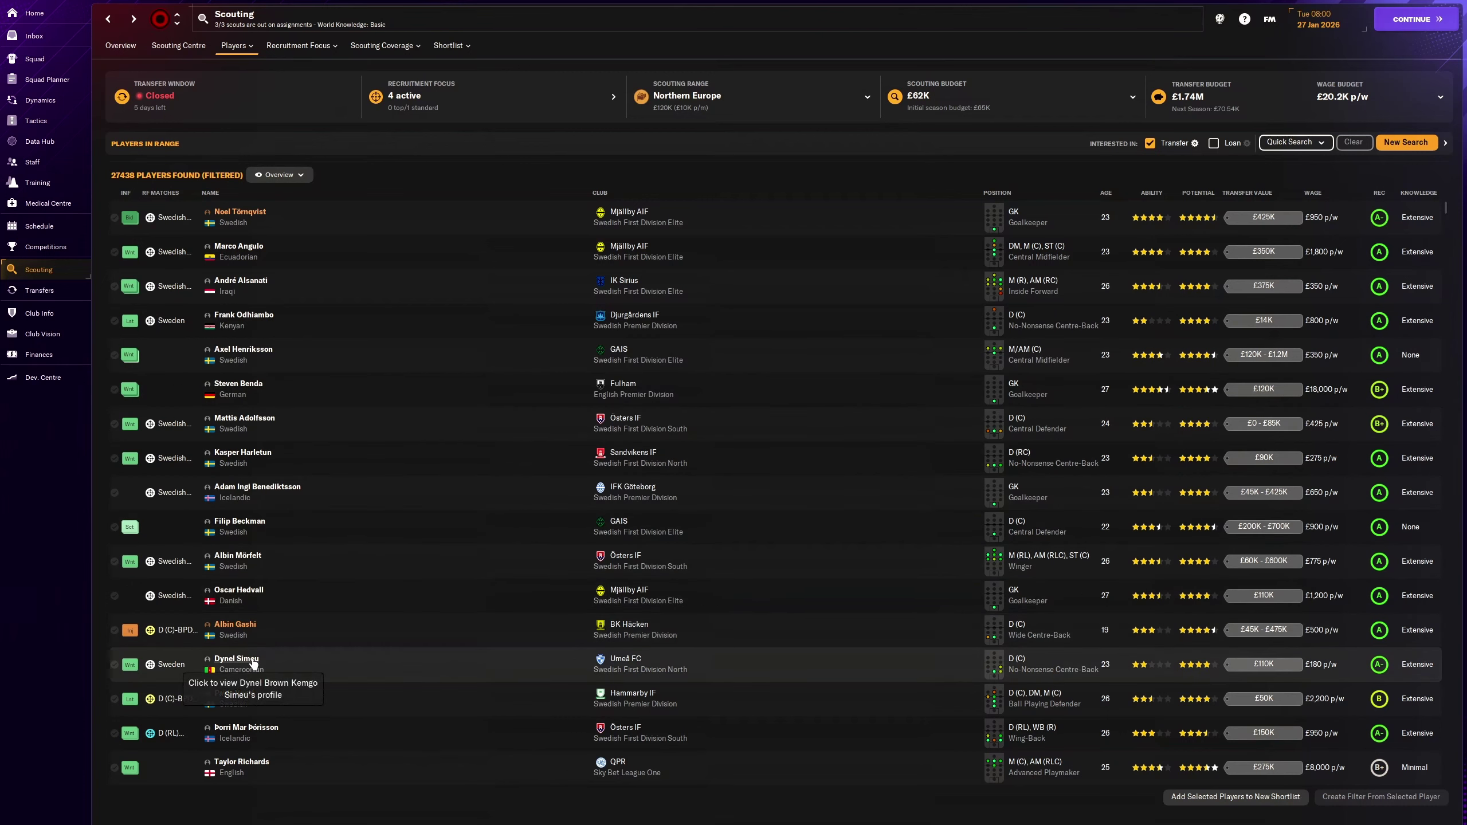
Step: Run a new search across all scouted players for transfer- or loan-listed centre-backs
left_click(254, 47)
left_click(258, 80)
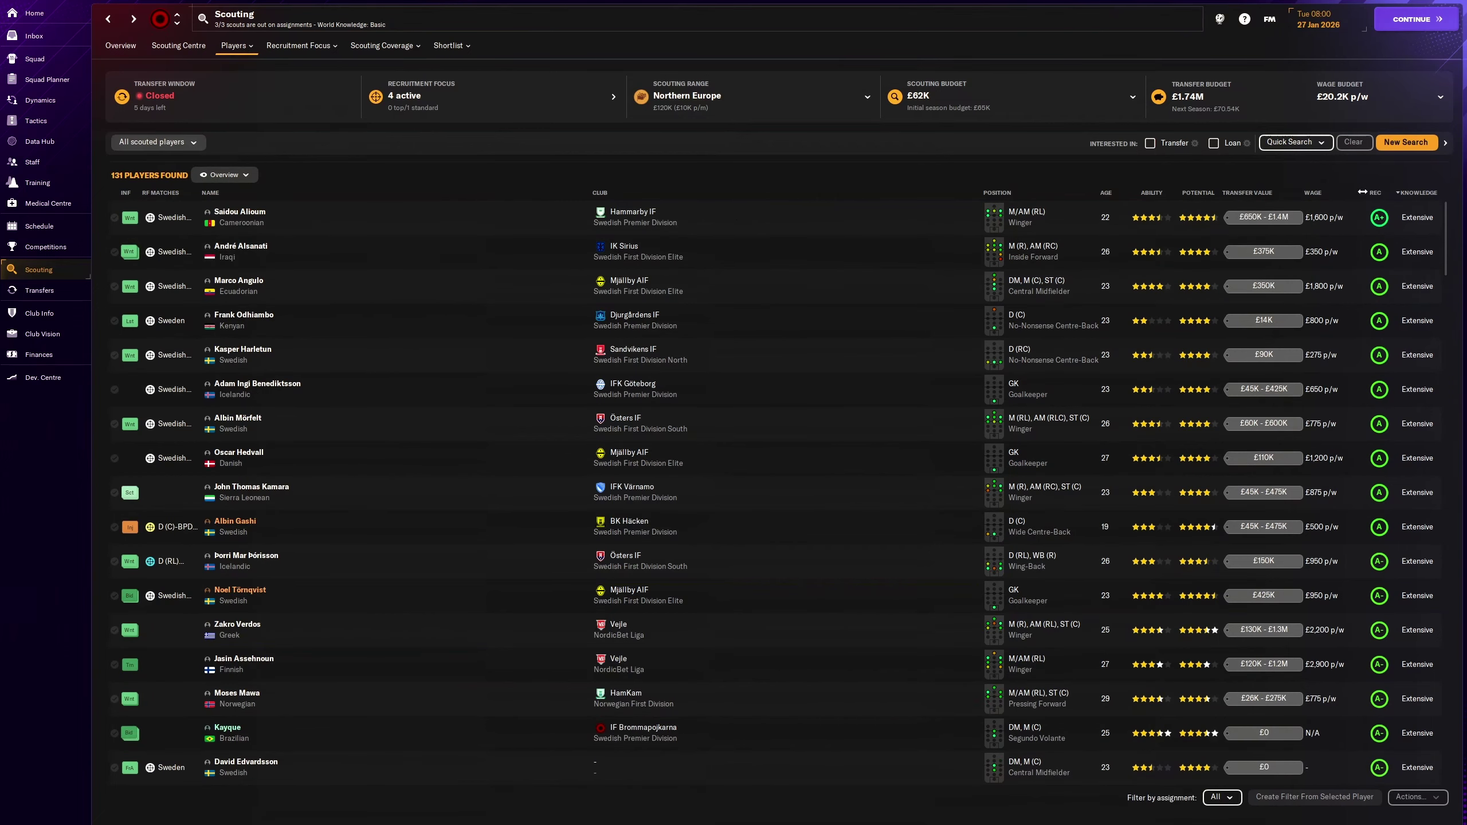
left_click(1405, 143)
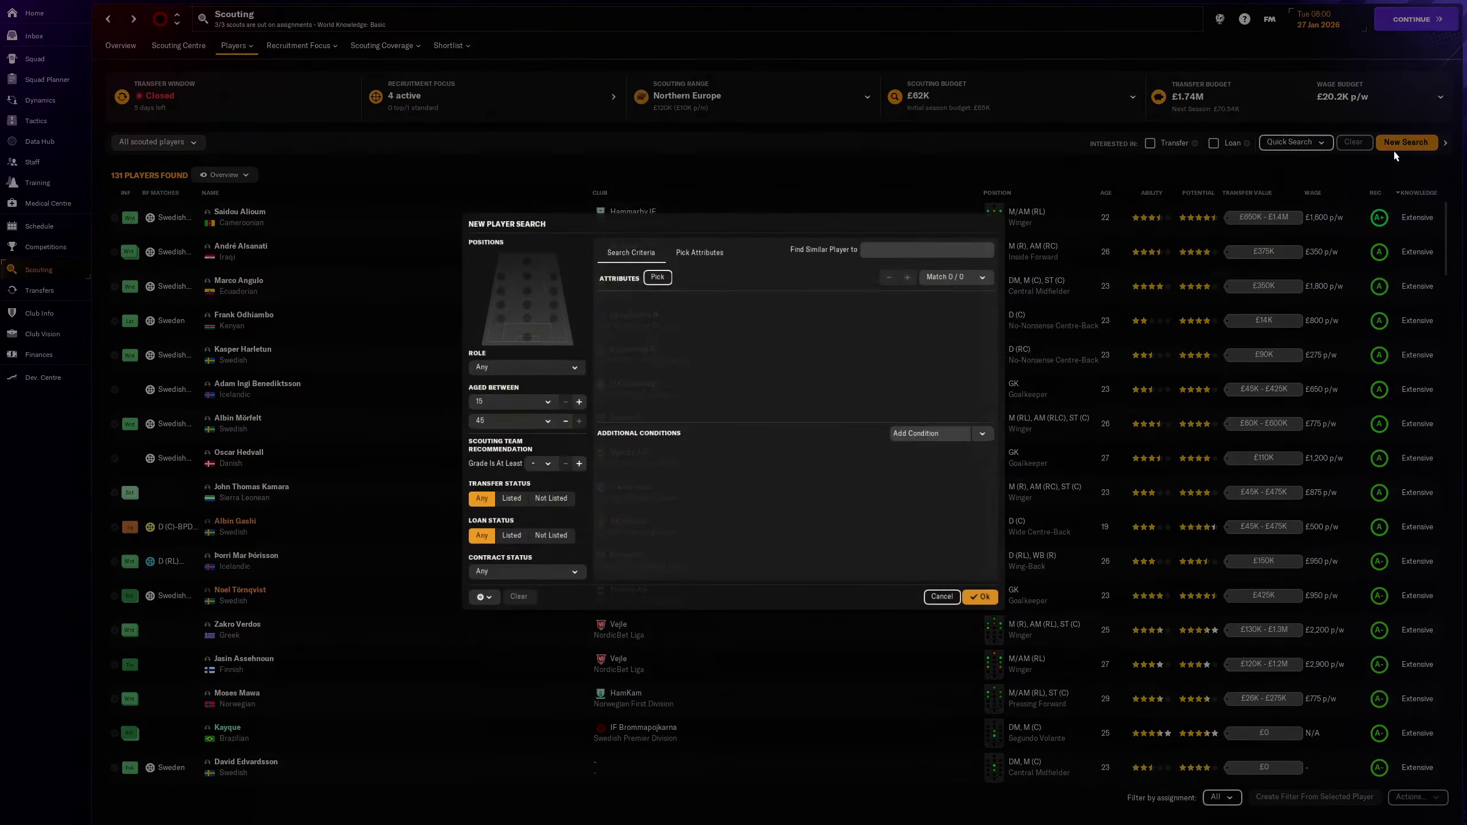
left_click(496, 506)
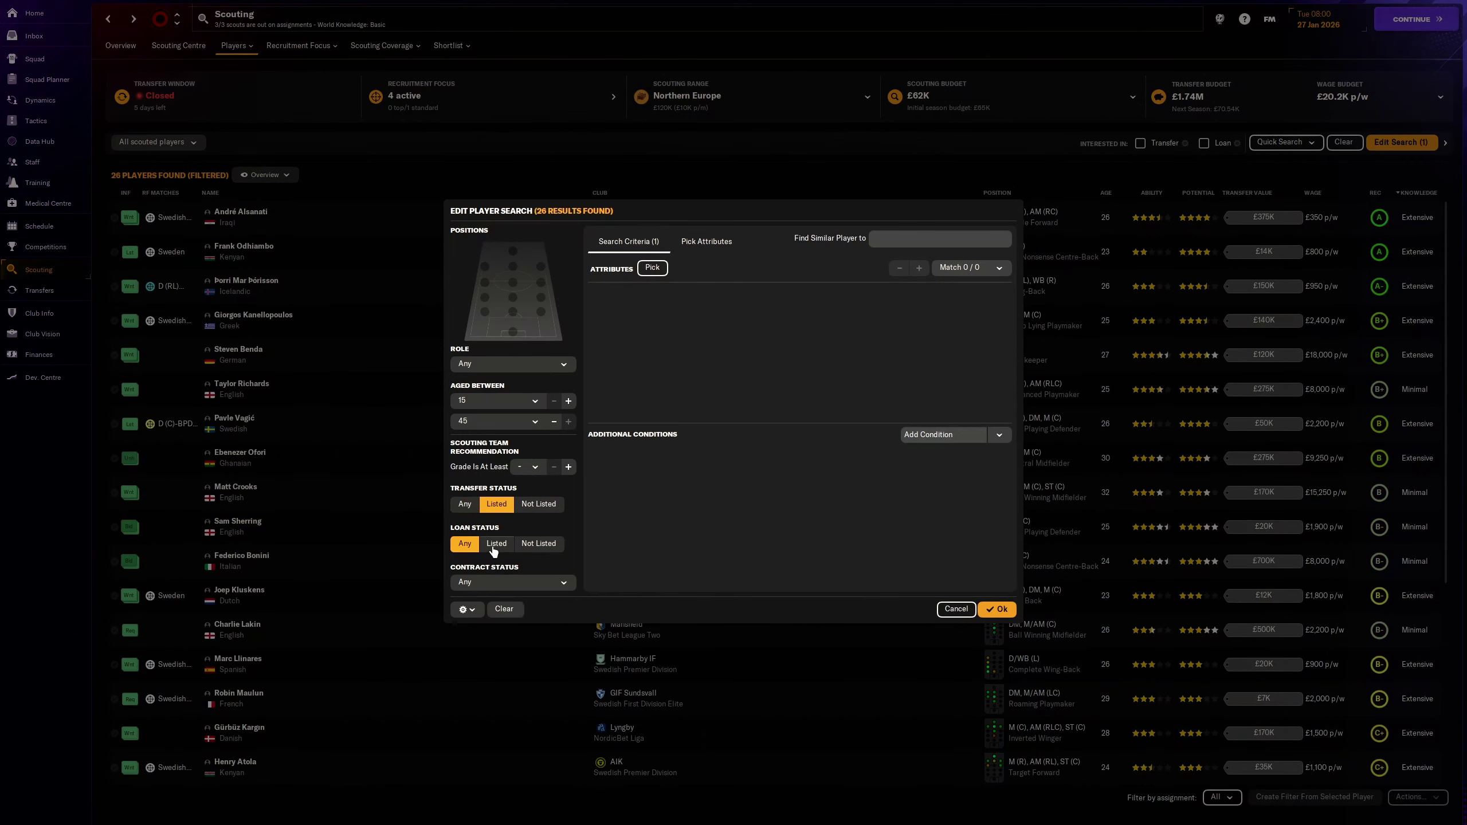
left_click(496, 545)
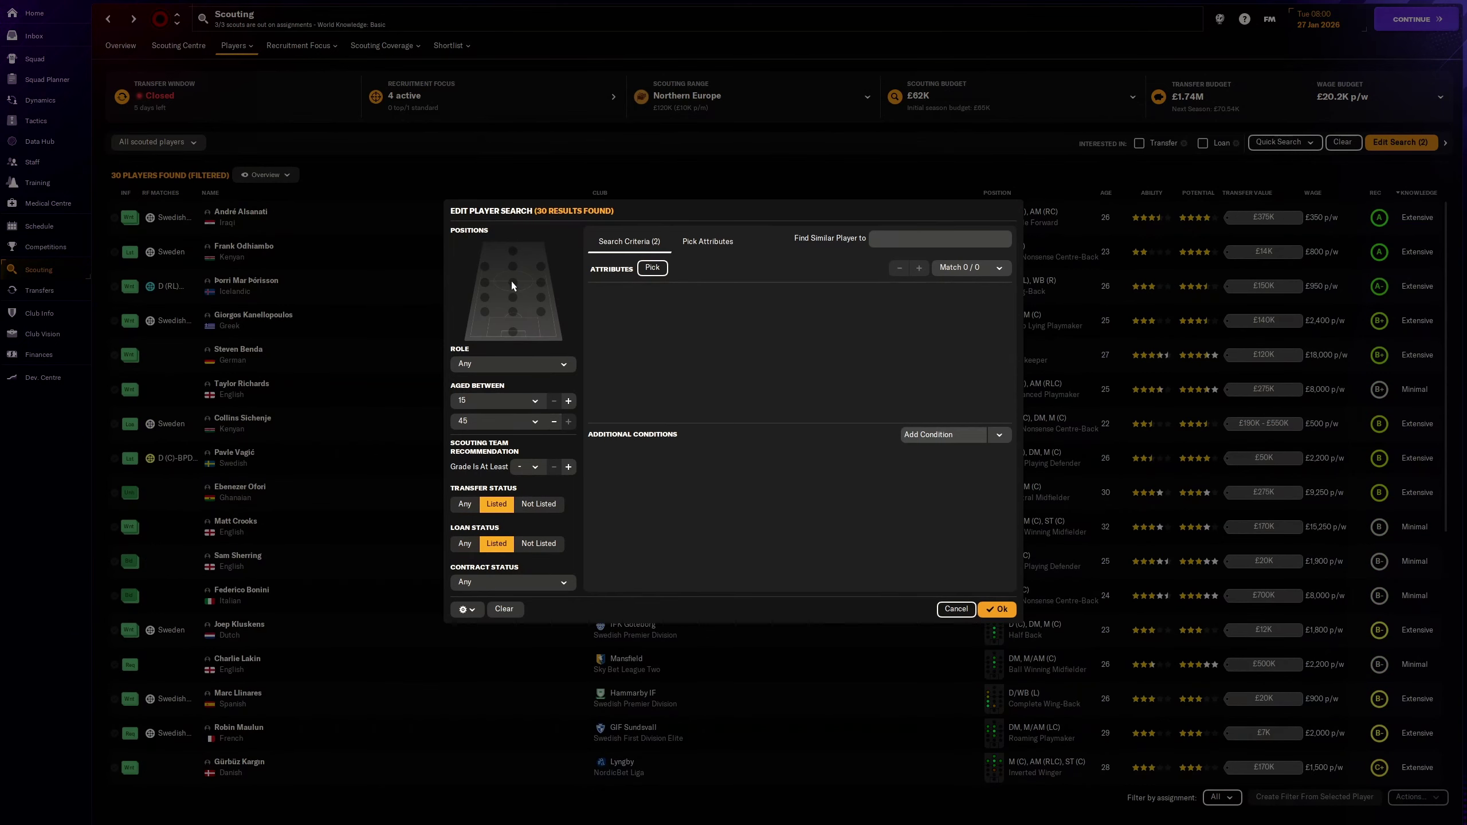
left_click(512, 313)
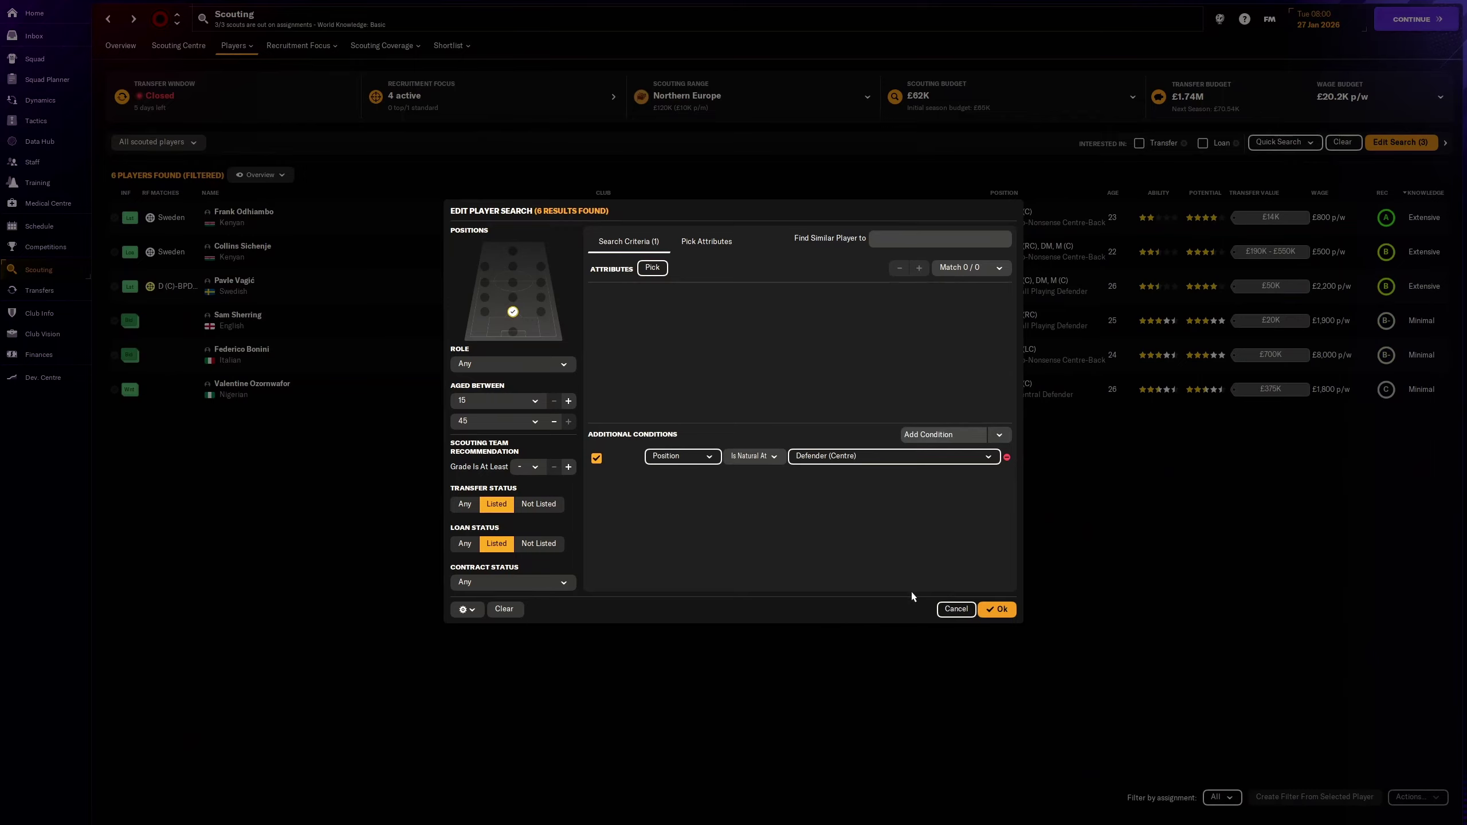
left_click(997, 610)
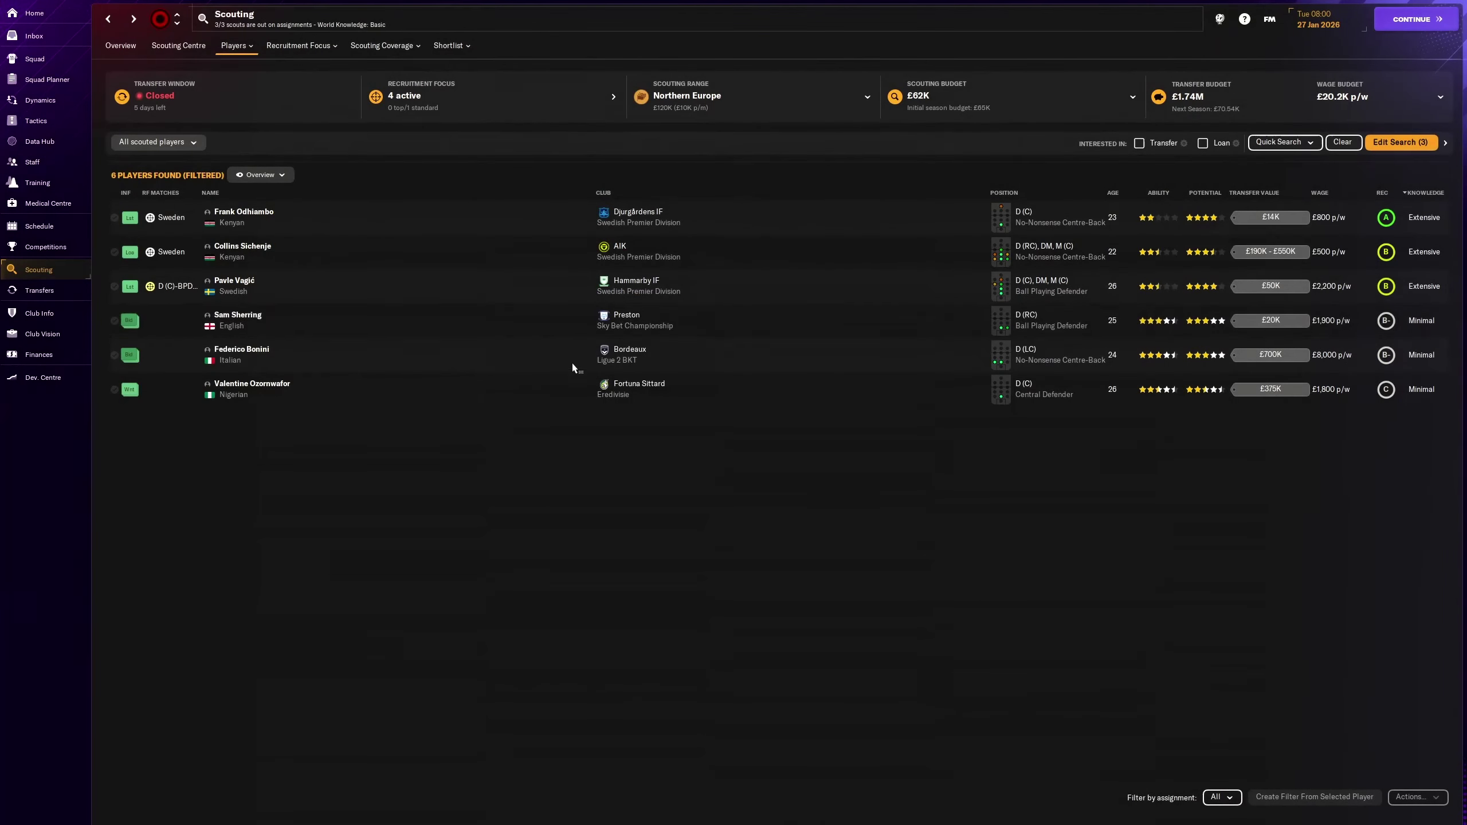
left_click(273, 389)
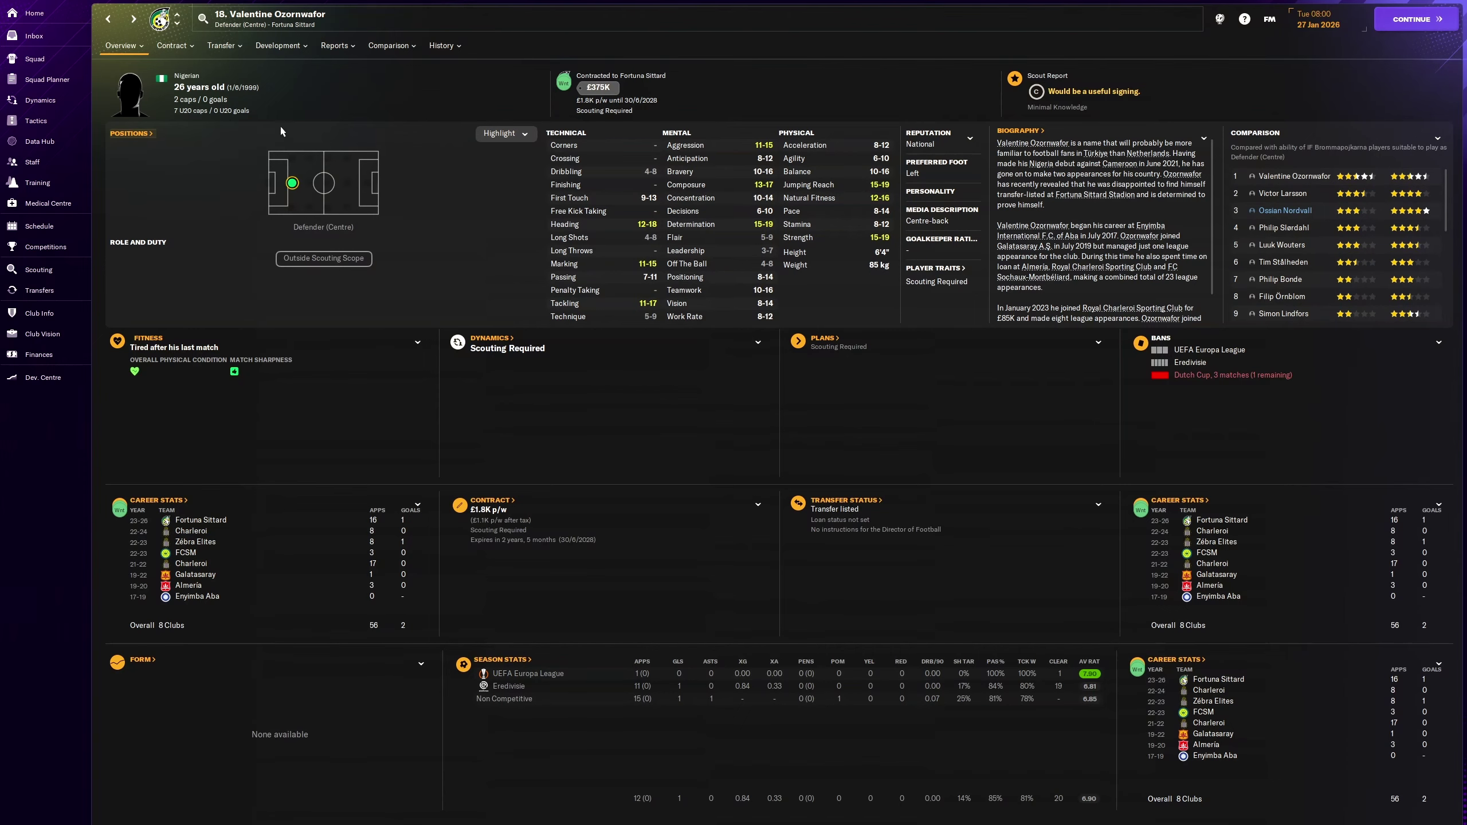
left_click(107, 18)
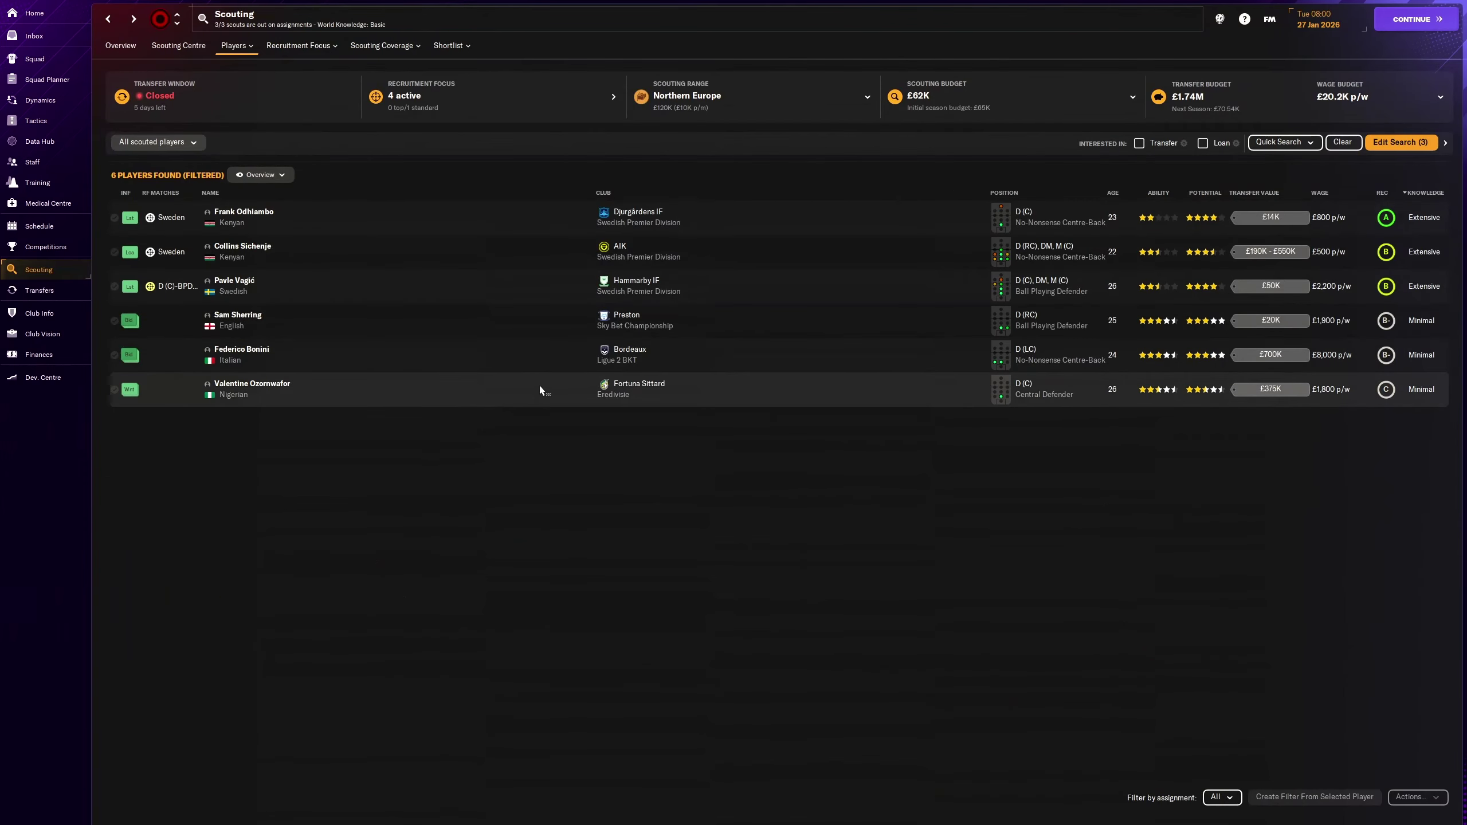
left_click(243, 354)
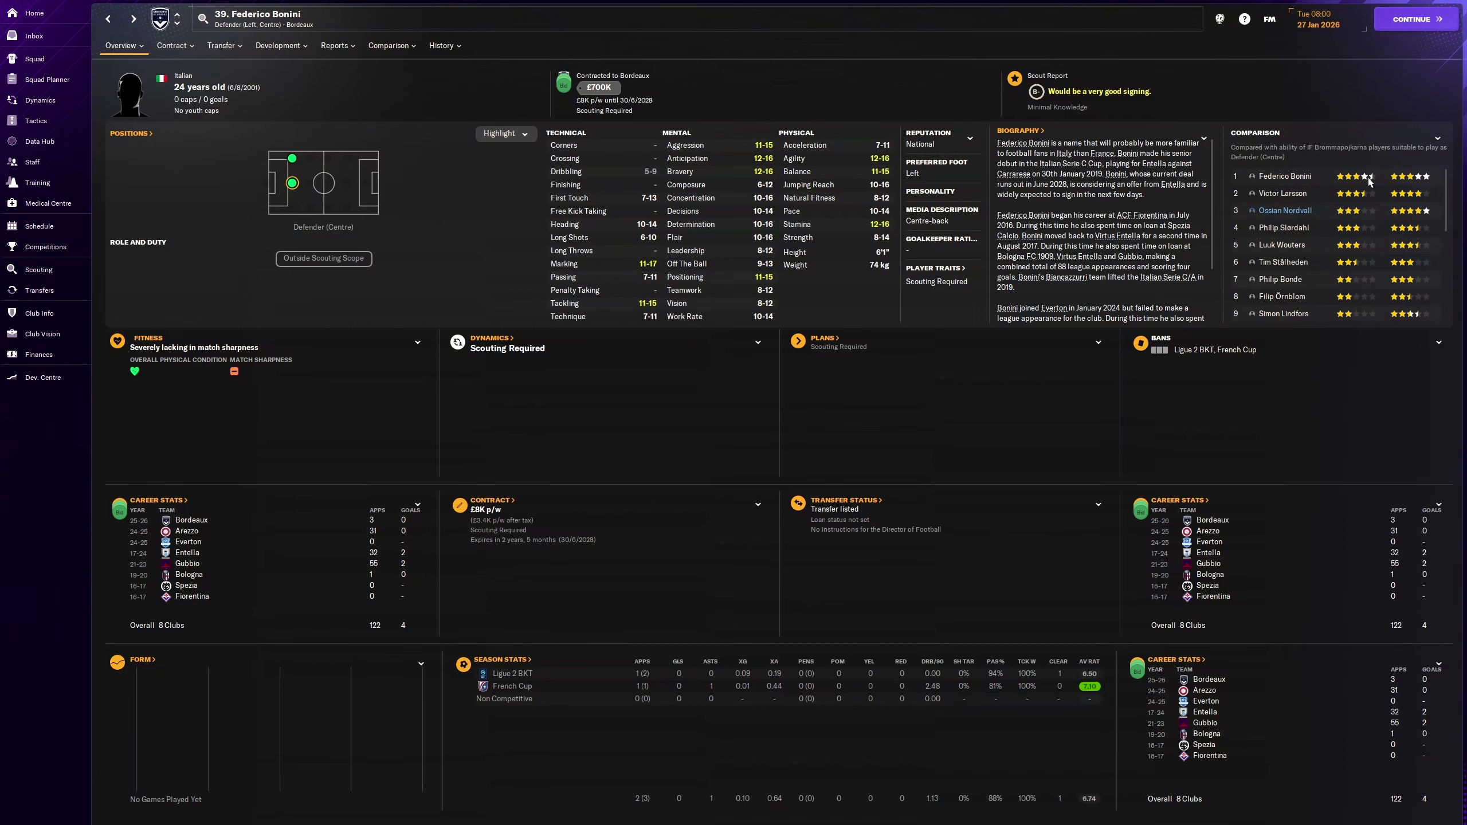
left_click(335, 44)
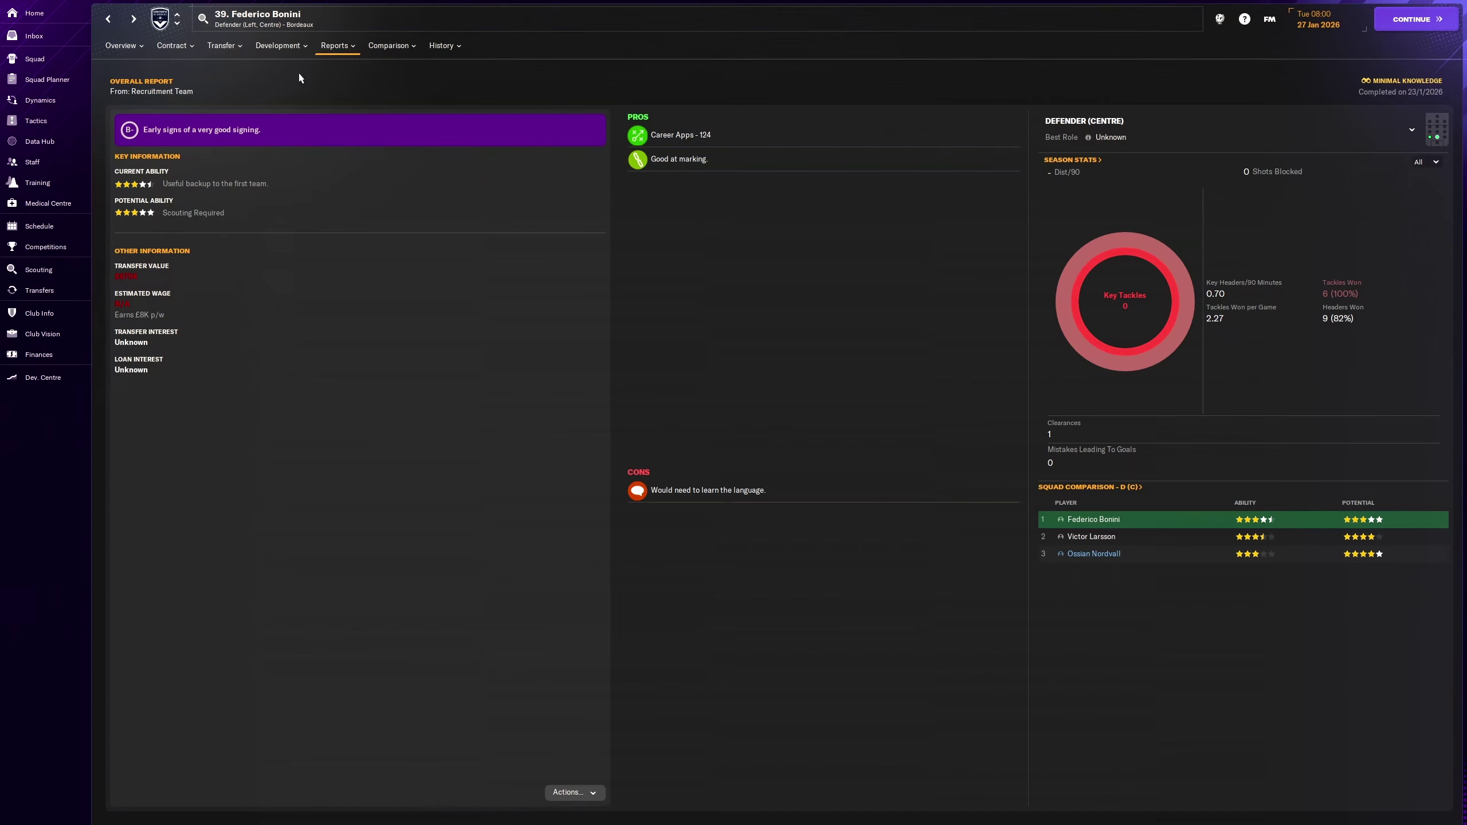
left_click(108, 19)
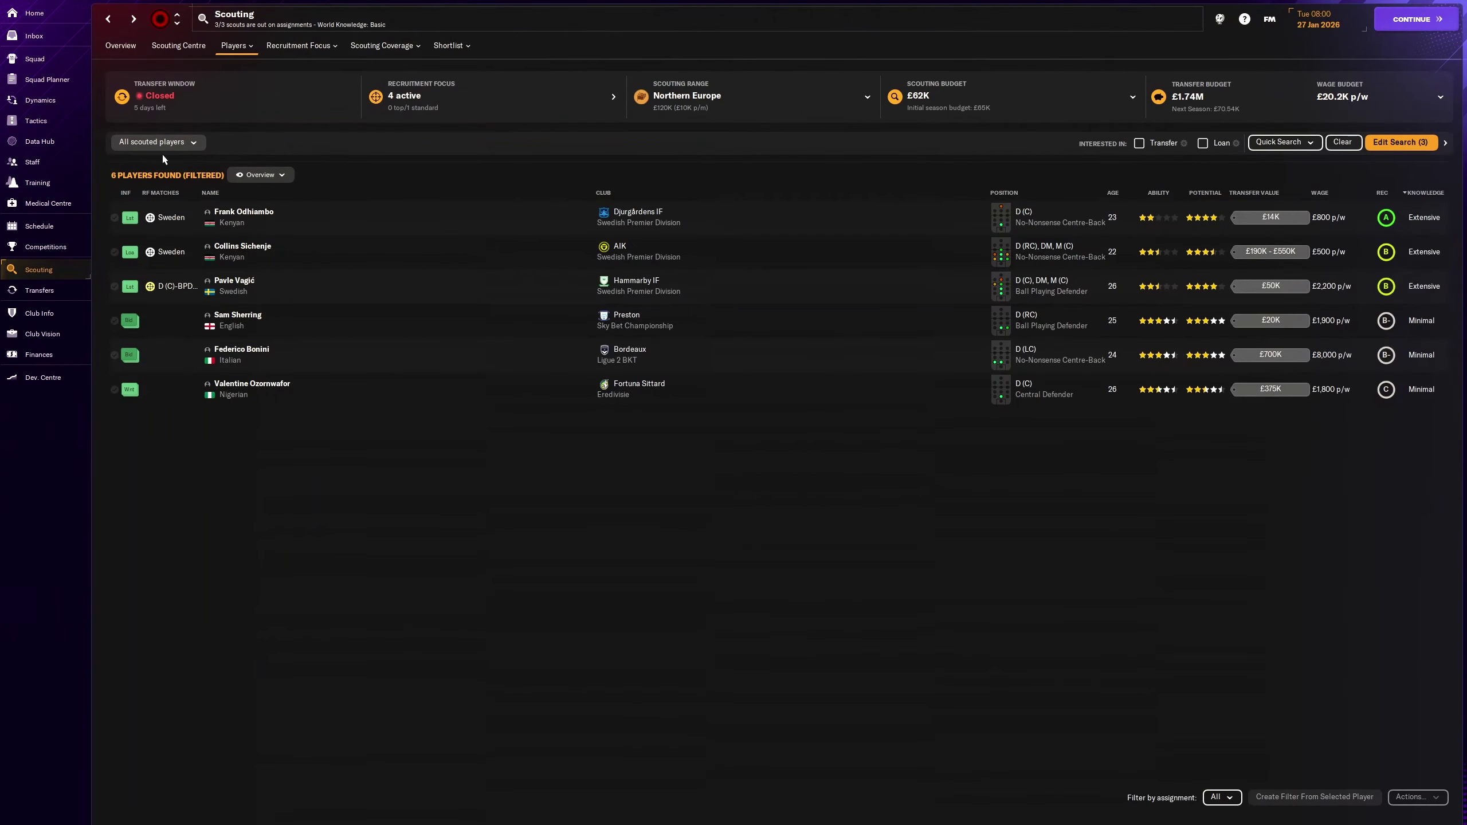
Step: Check Sam Sherring's scout report, return to the six-player list and reopen his profile
left_click(239, 318)
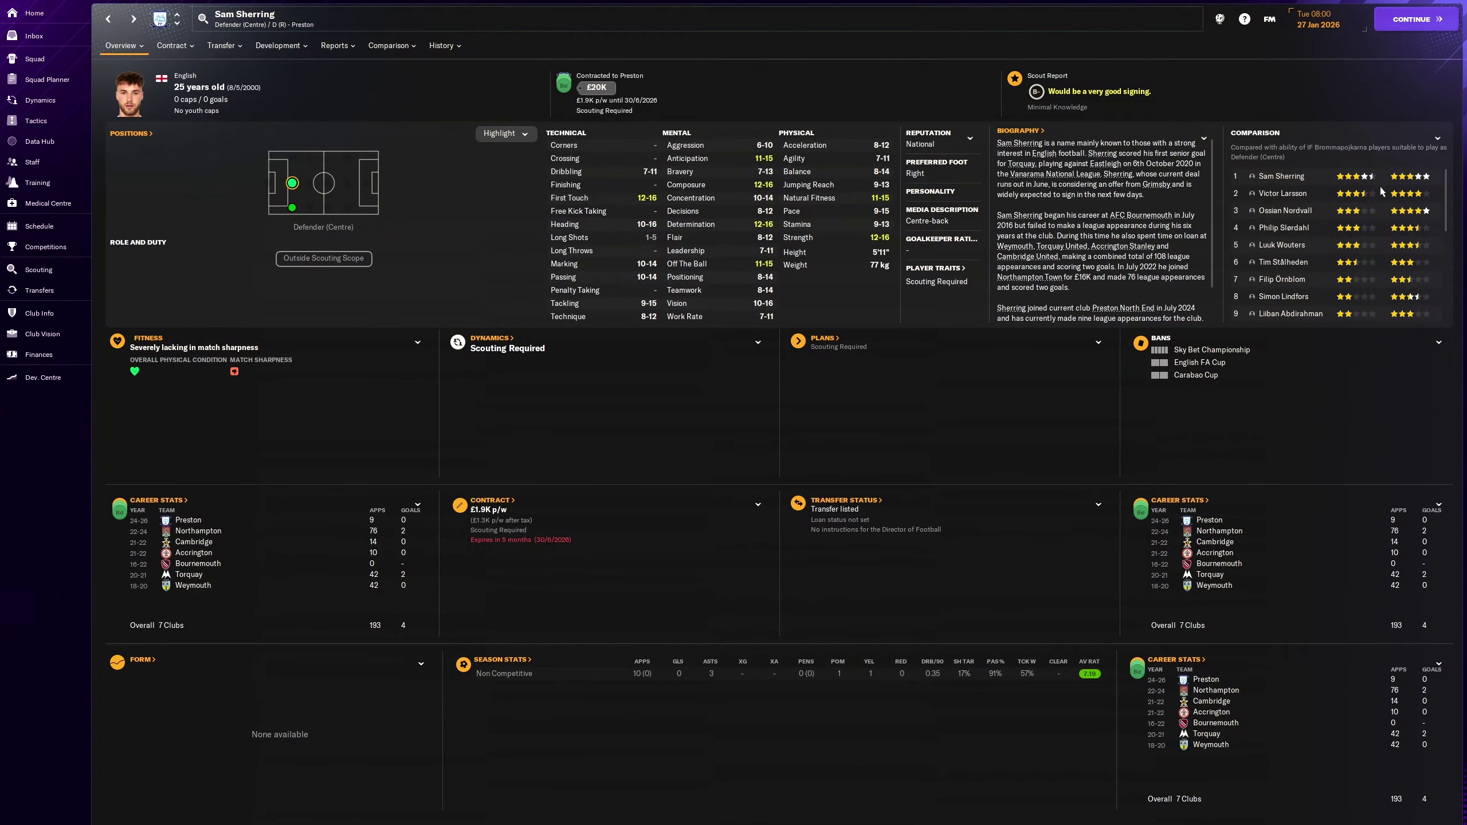
left_click(333, 46)
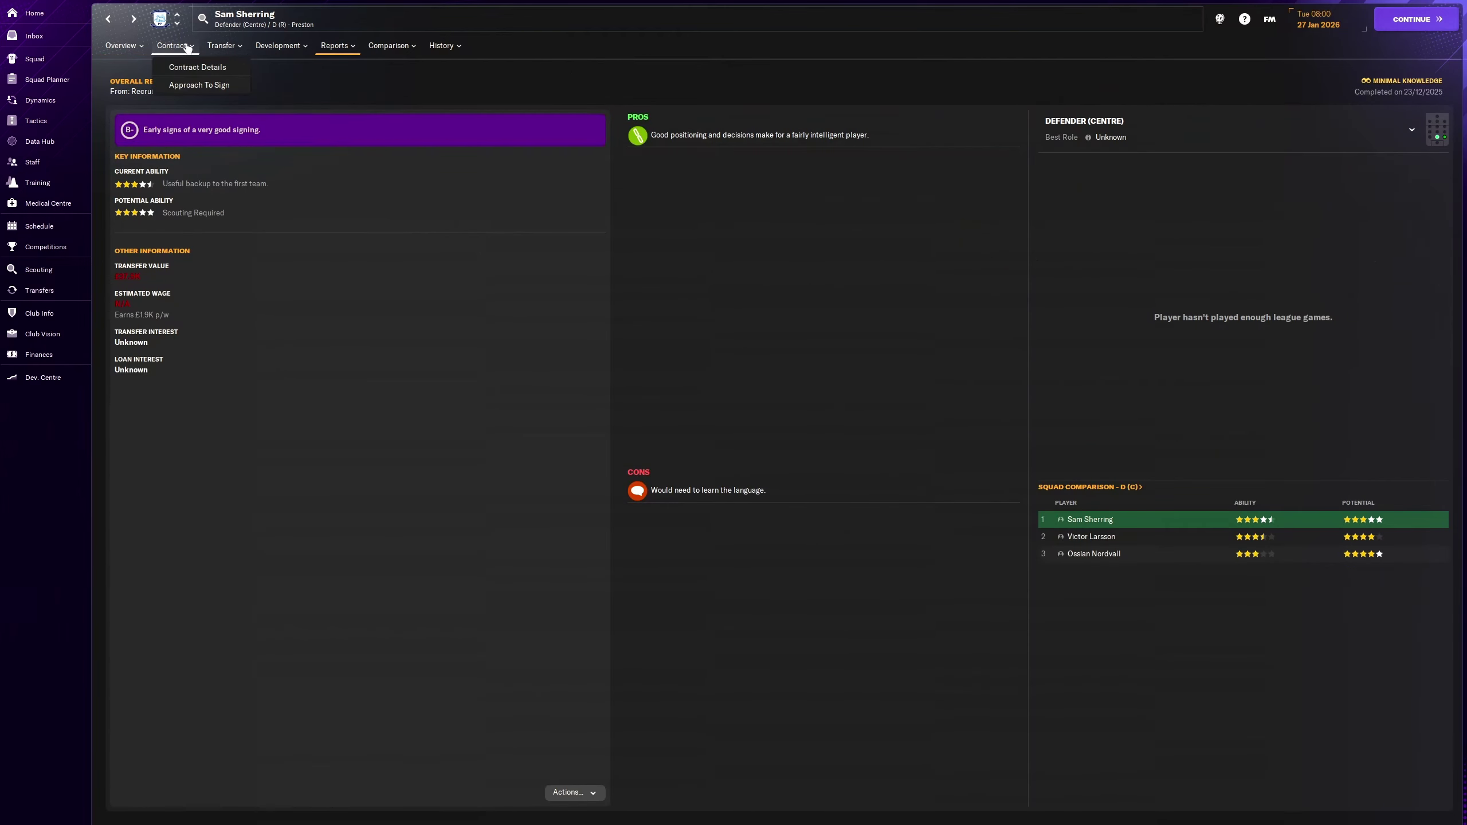
mouse_move(172, 46)
left_click(341, 100)
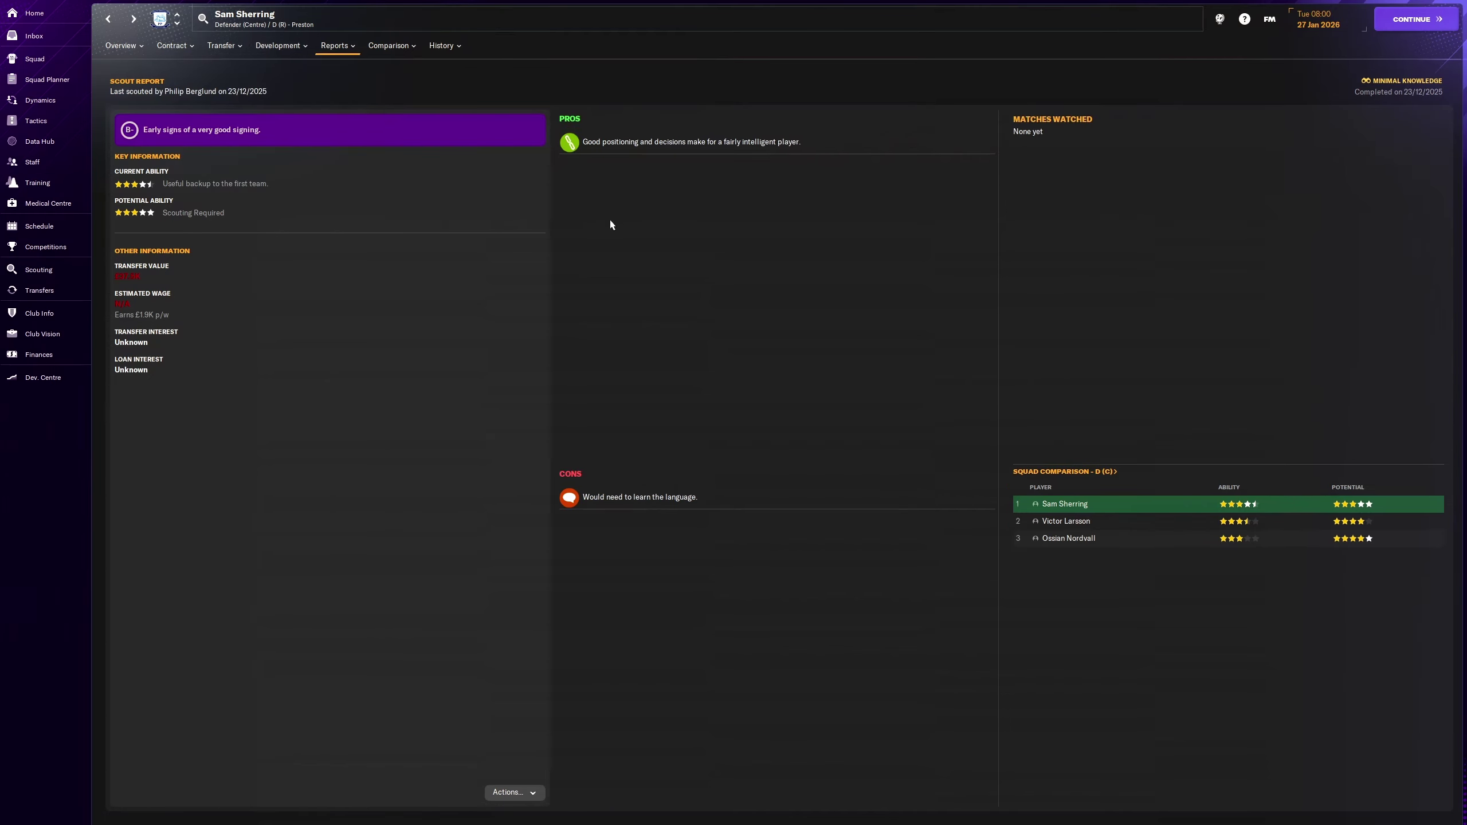
left_click(109, 19)
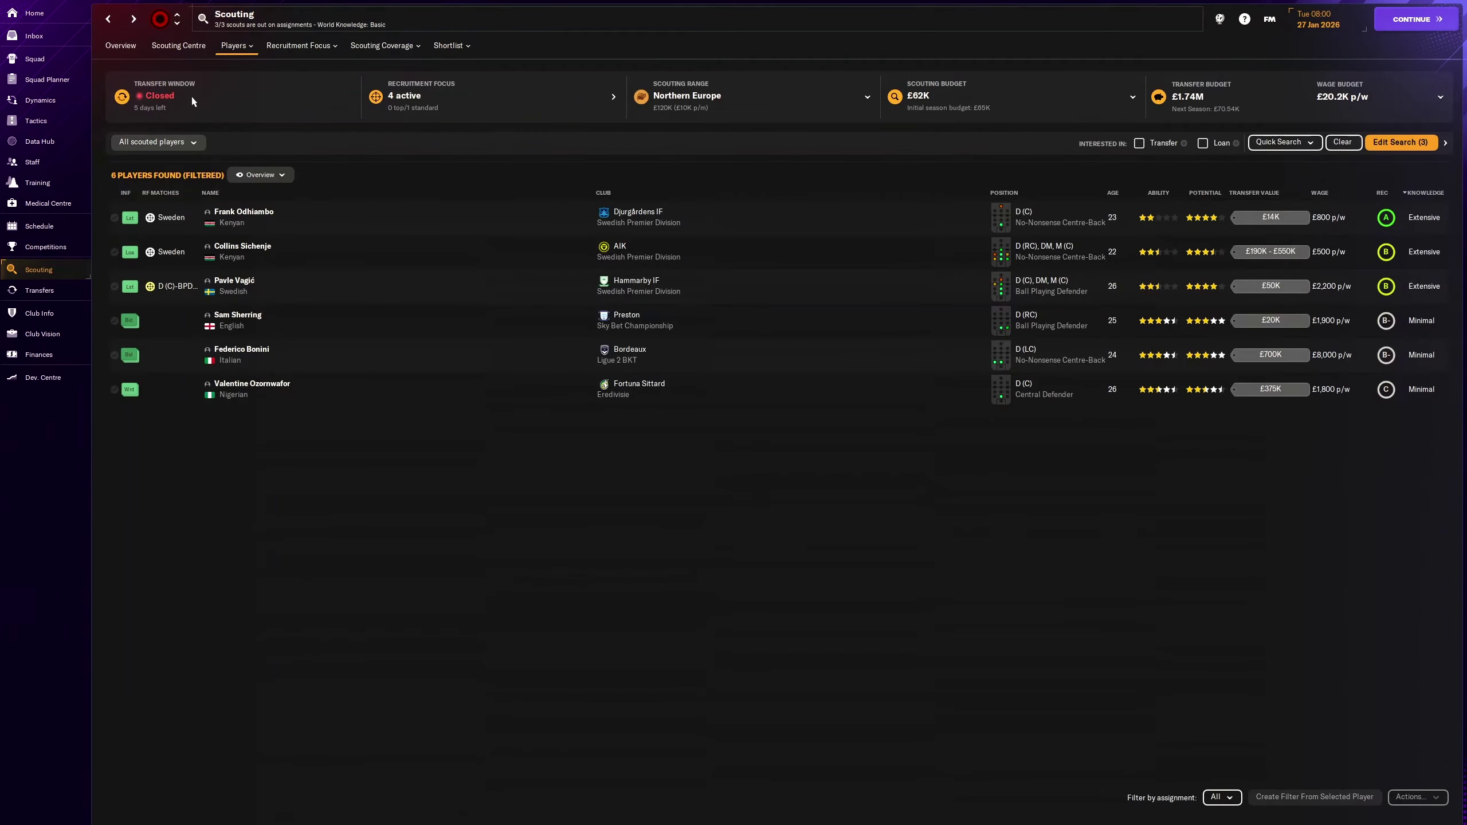
left_click(243, 316)
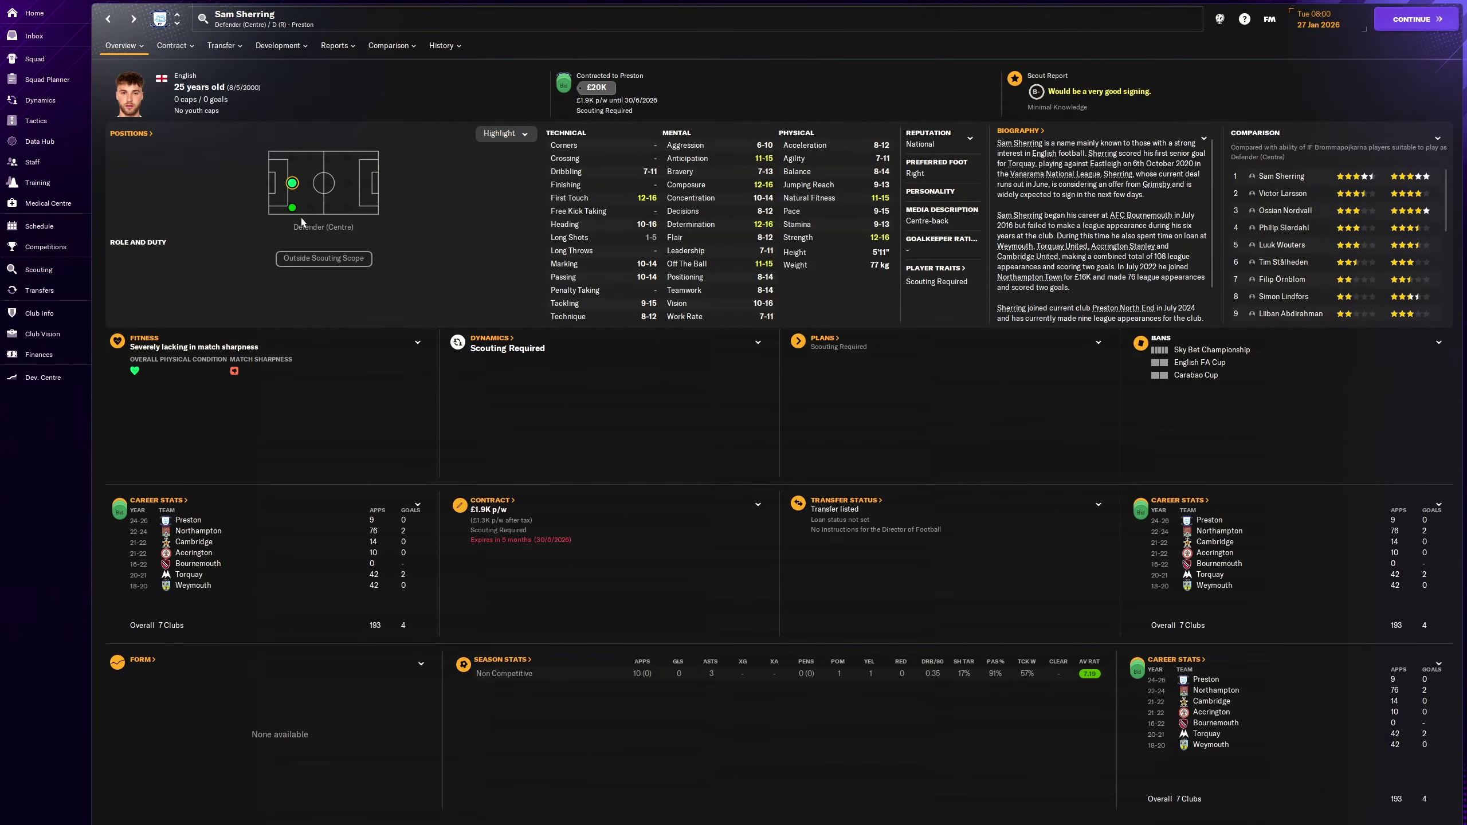
left_click(108, 20)
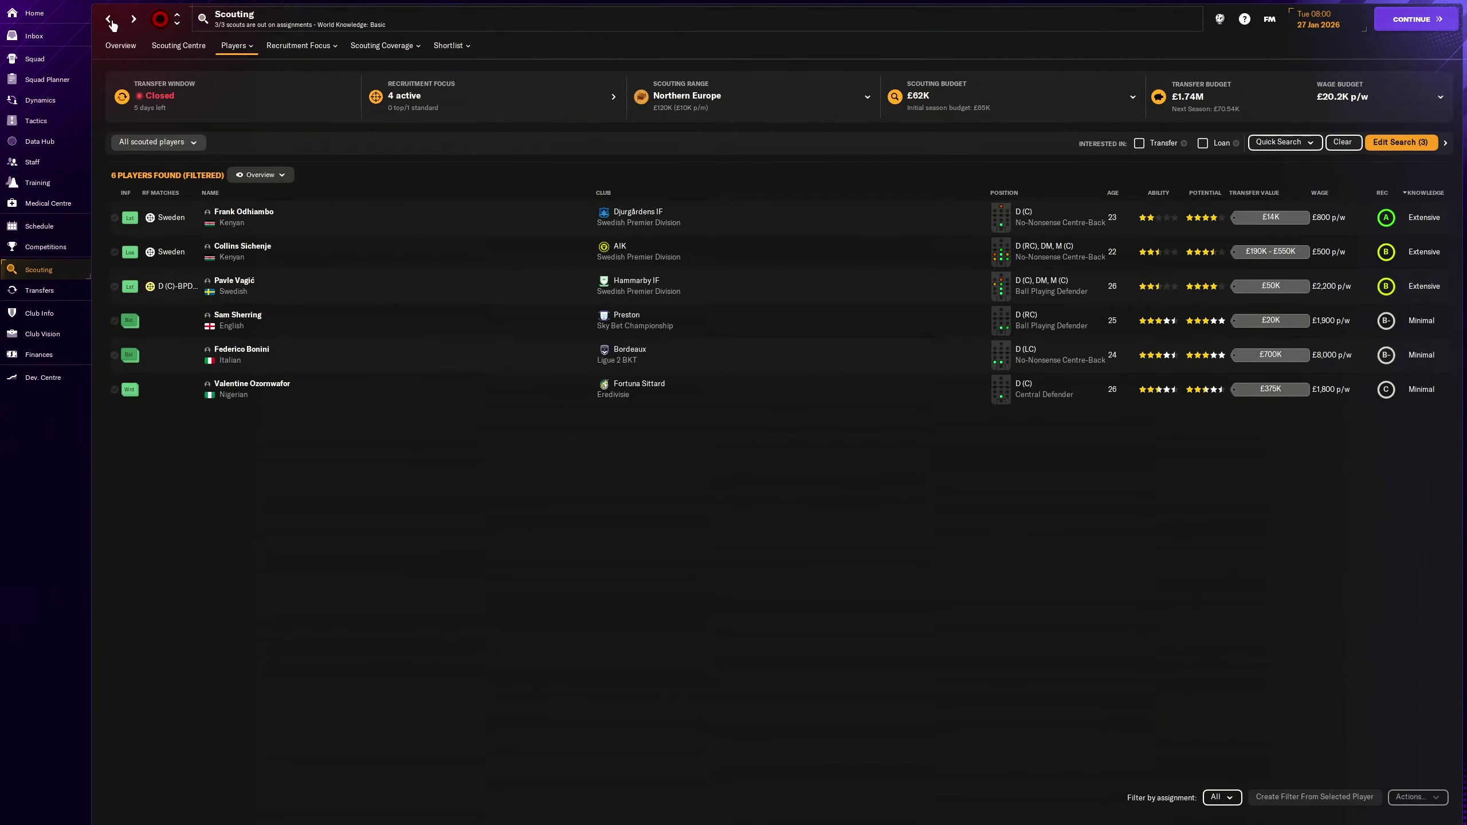
key("space")
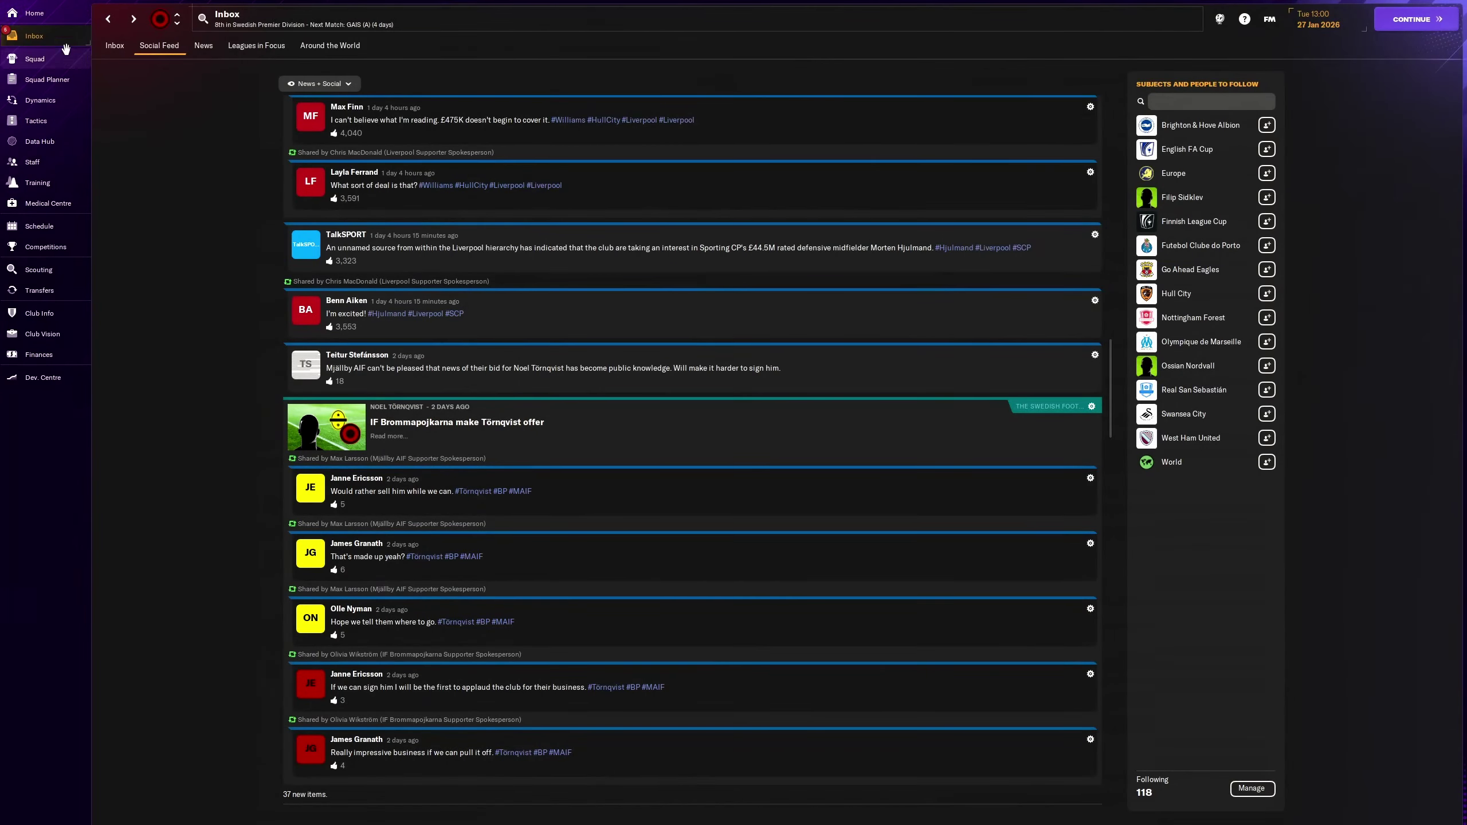
left_click(59, 37)
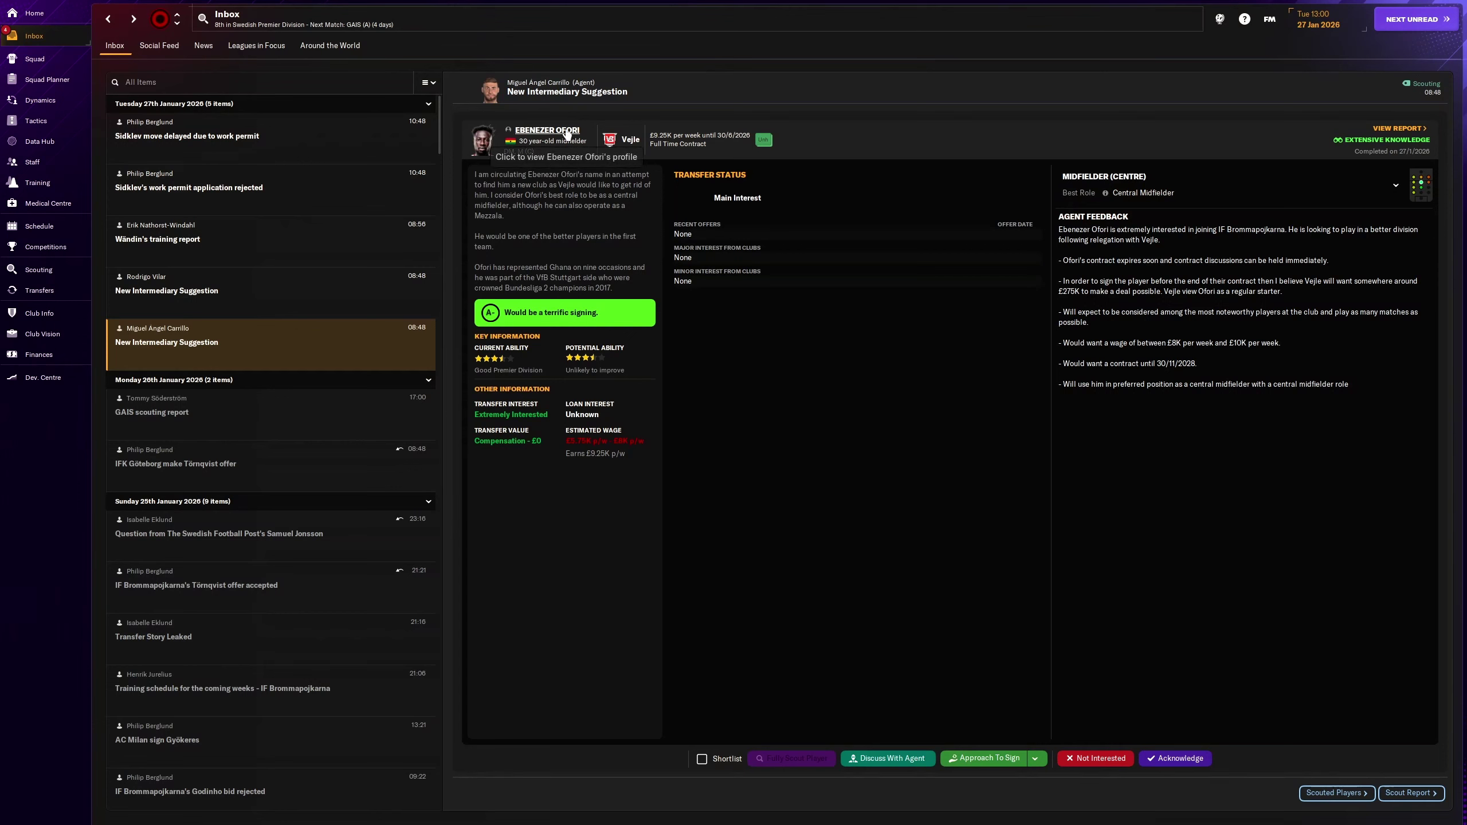
left_click(551, 134)
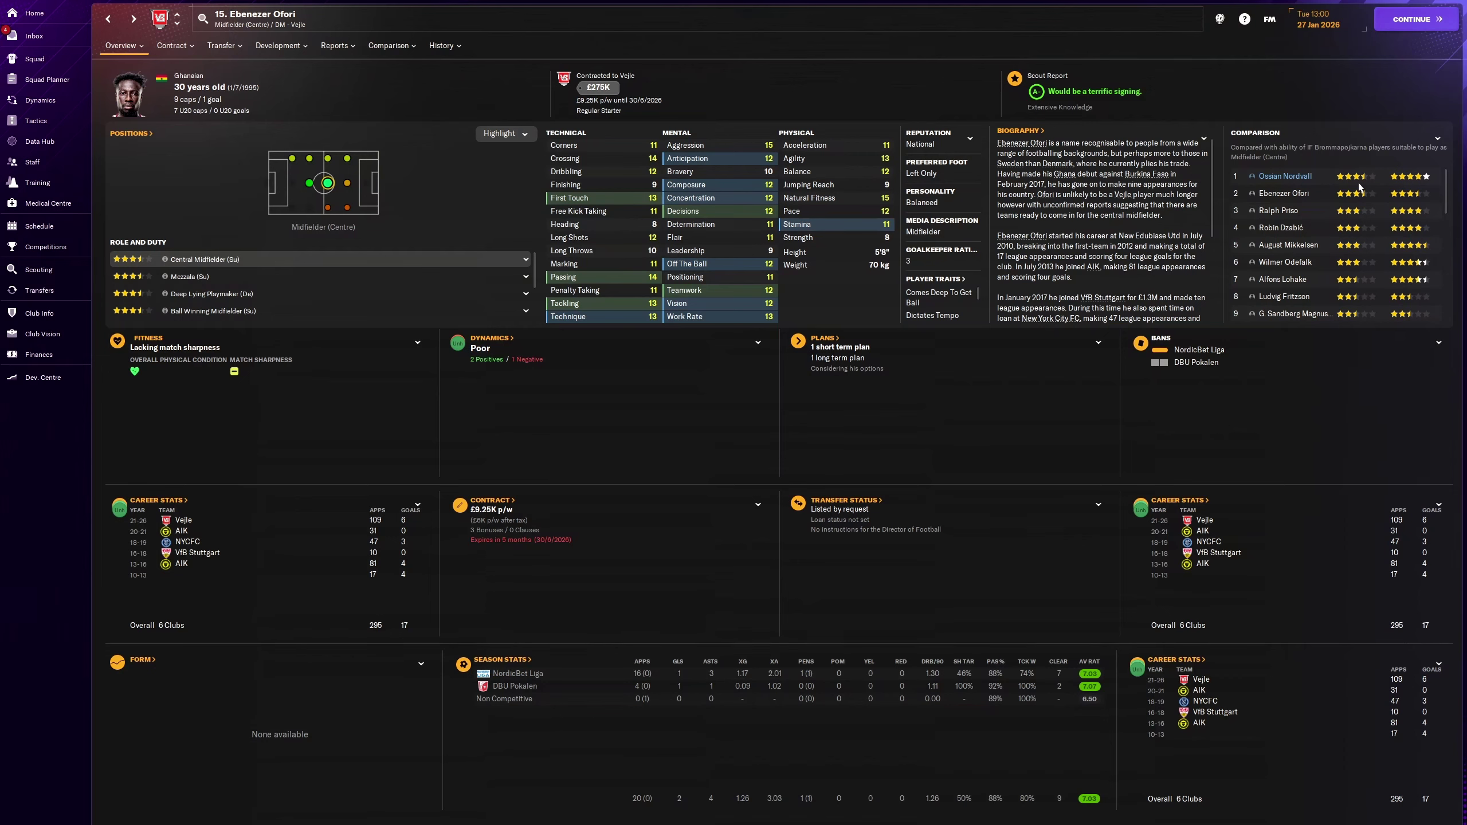
left_click(108, 20)
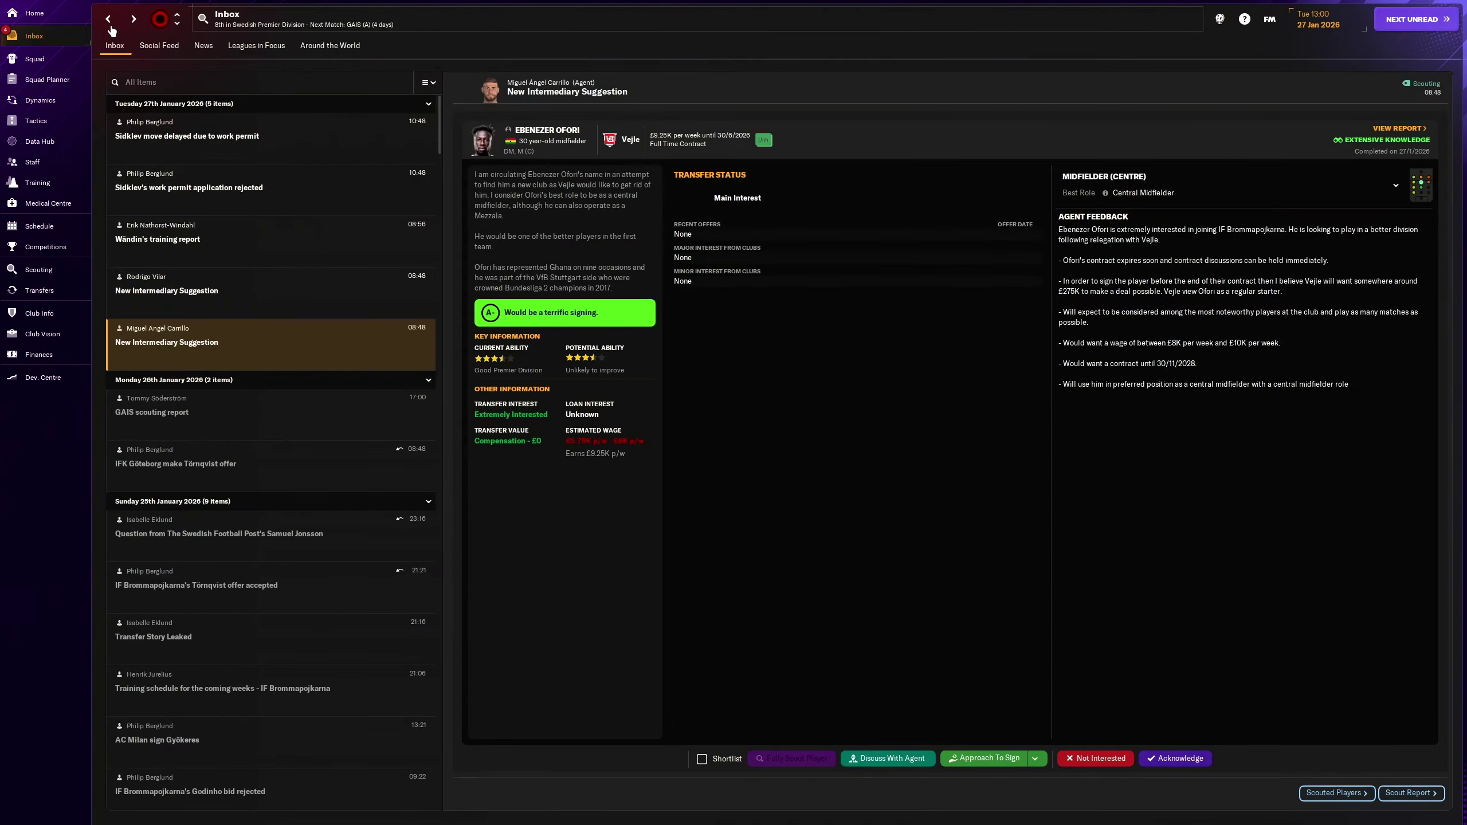
left_click(1156, 761)
Step: Review the Marcus McGuane agent suggestion, his profile and how his transfer value was estimated
left_click(322, 303)
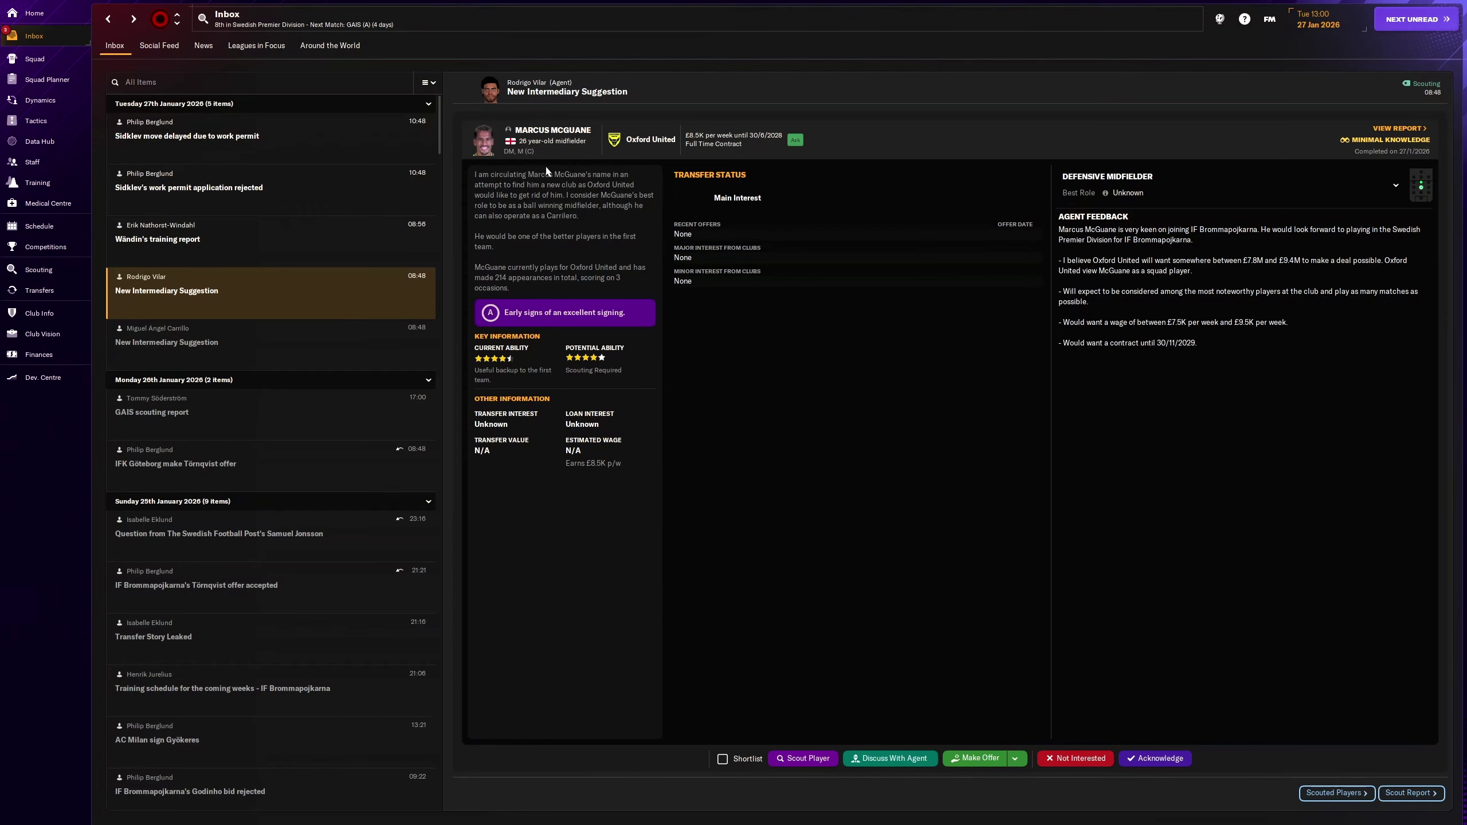
left_click(538, 131)
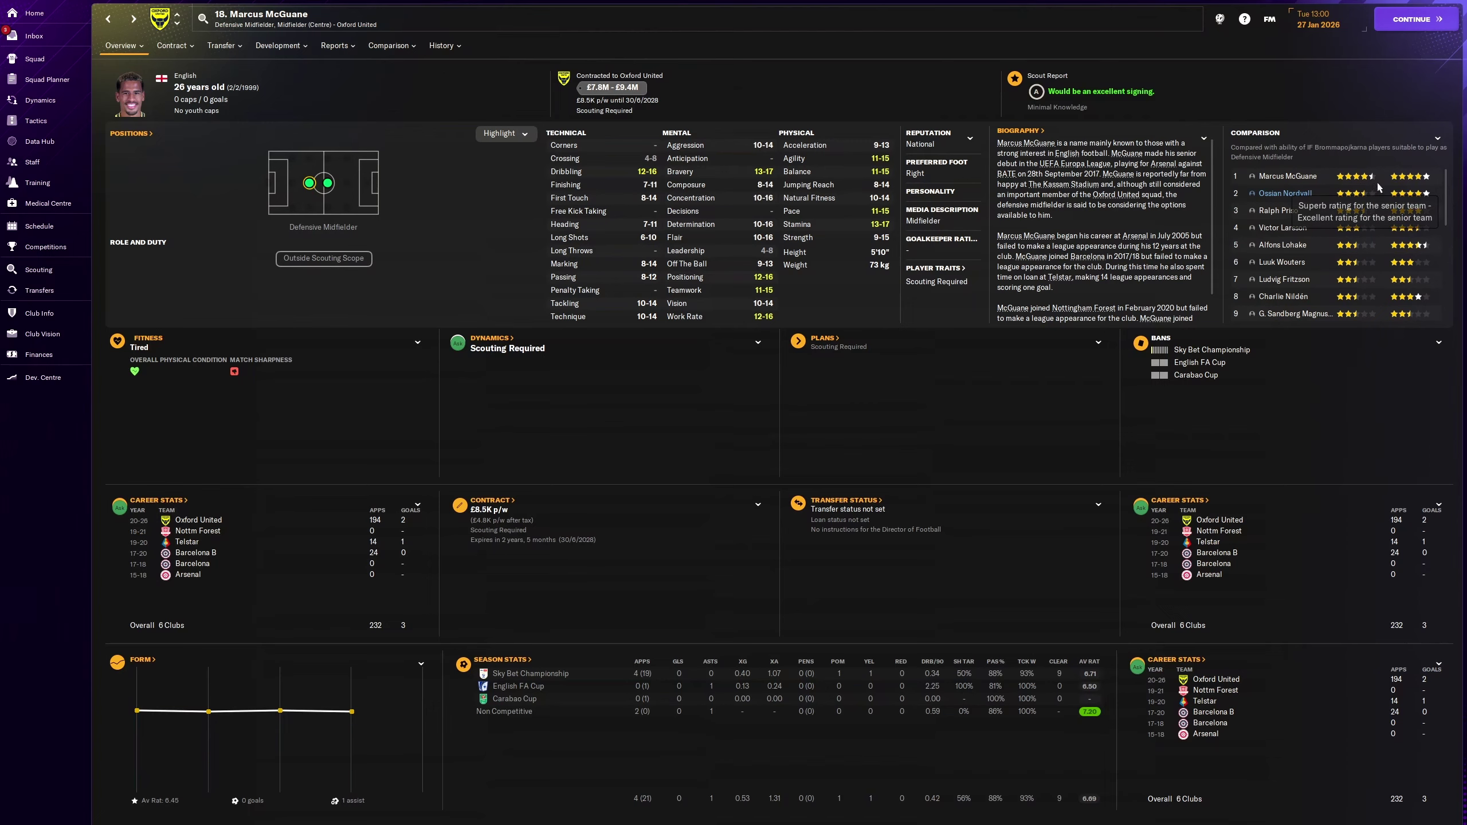
left_click(610, 90)
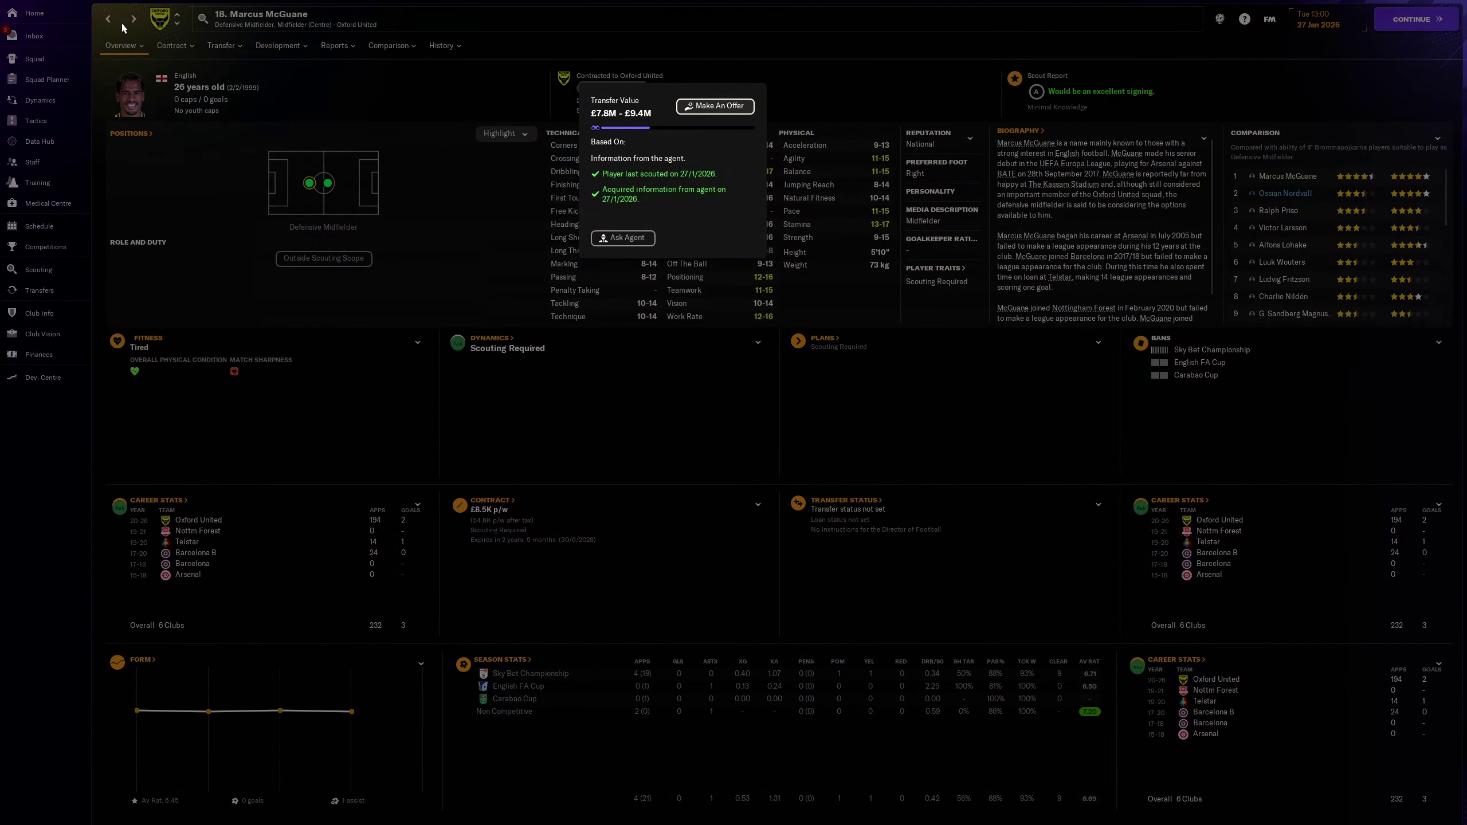
left_click(338, 110)
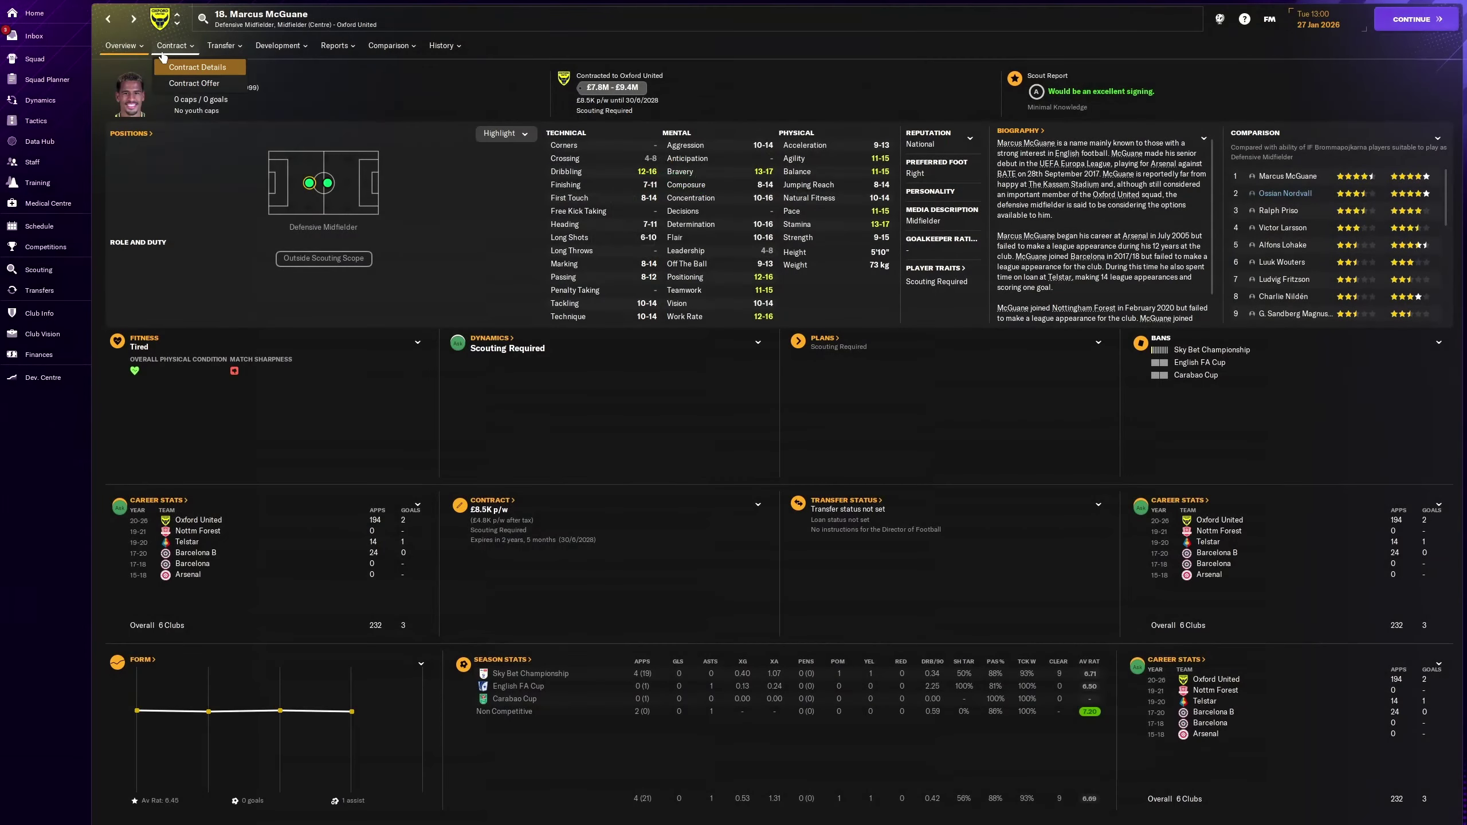
left_click(108, 19)
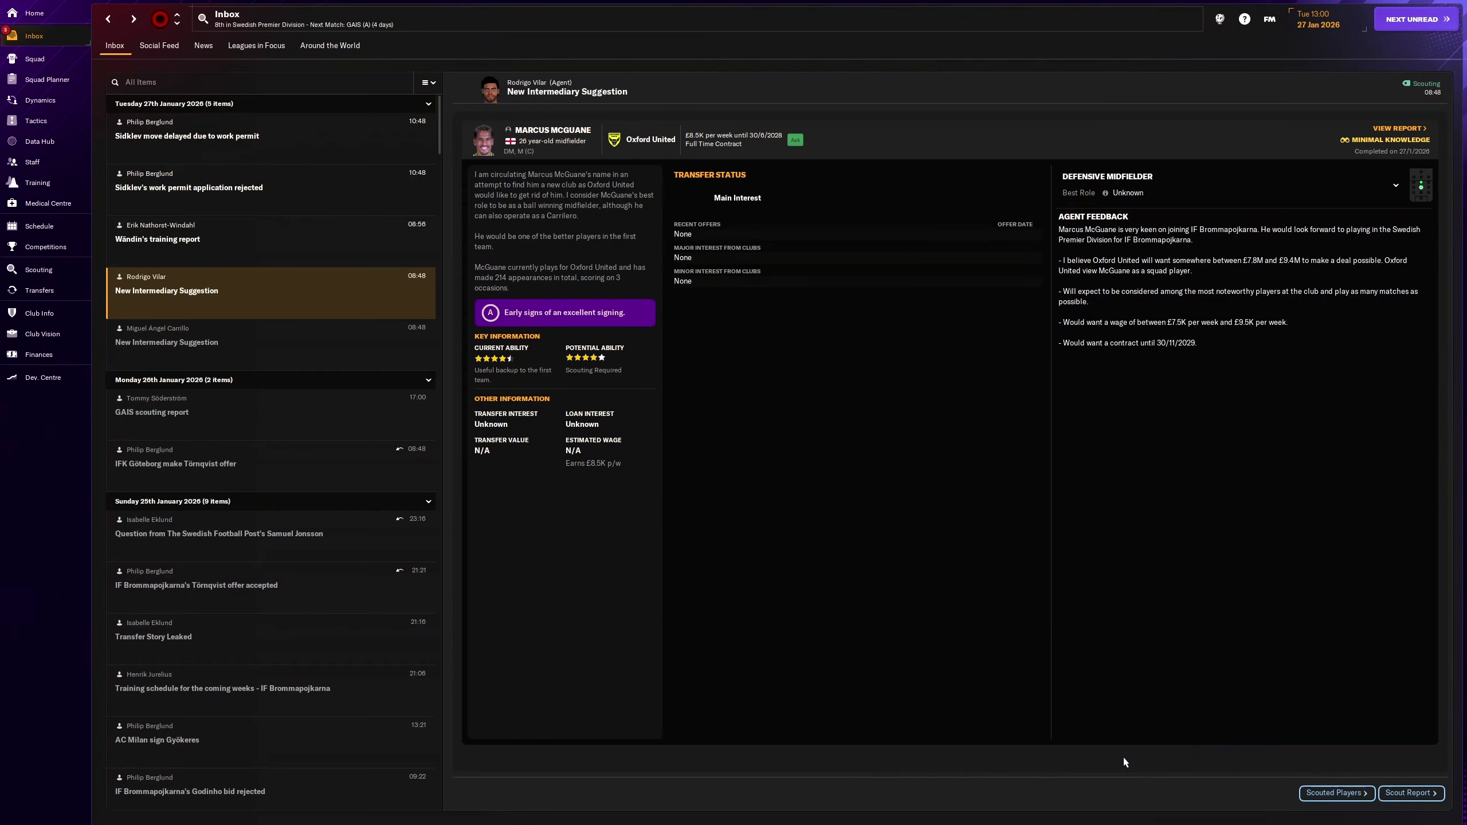
Step: Read Wändin's training report and the rejected and delayed work permit messages, then advance
left_click(273, 264)
left_click(291, 205)
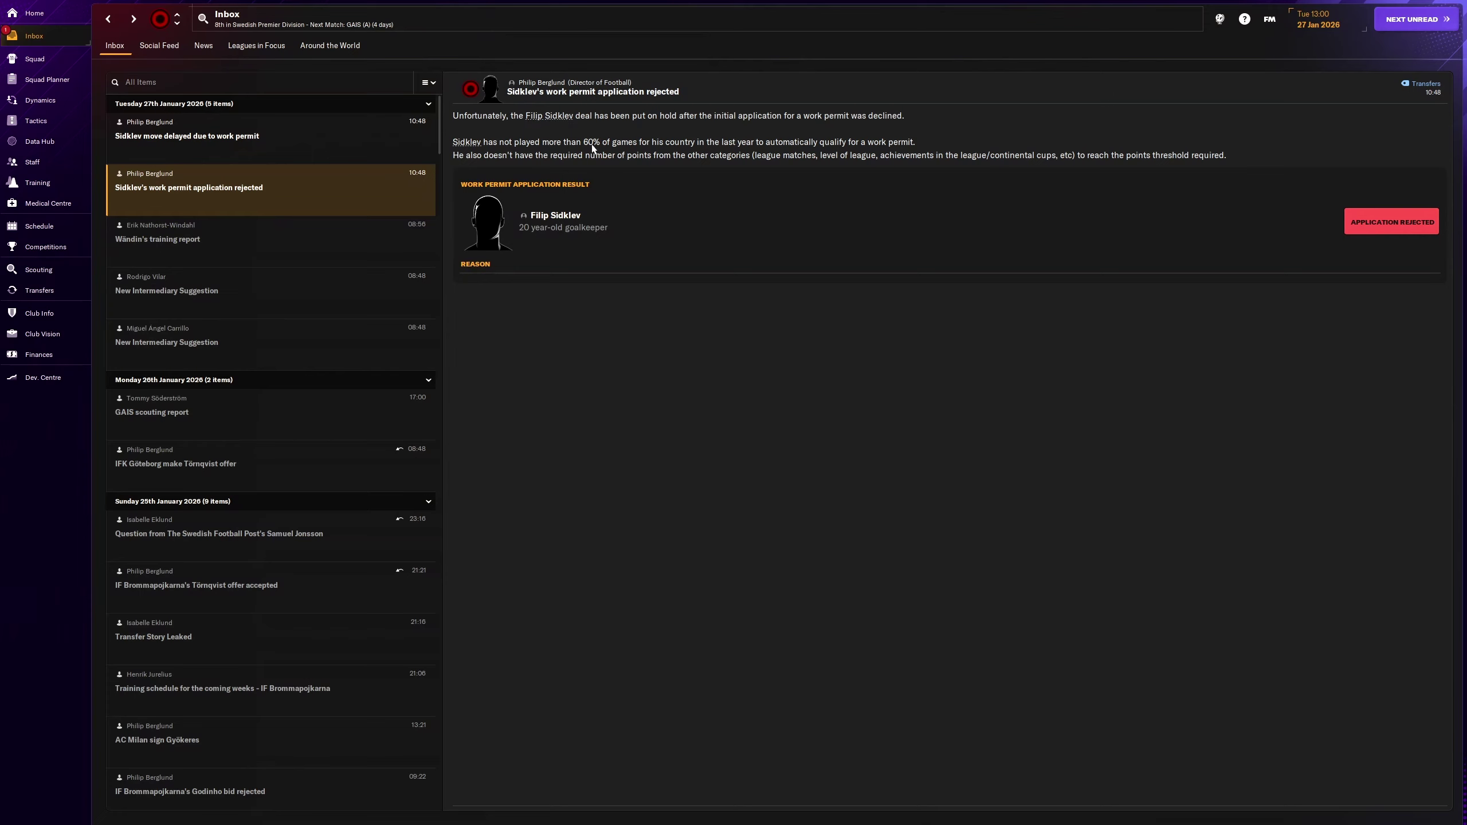
left_click(333, 144)
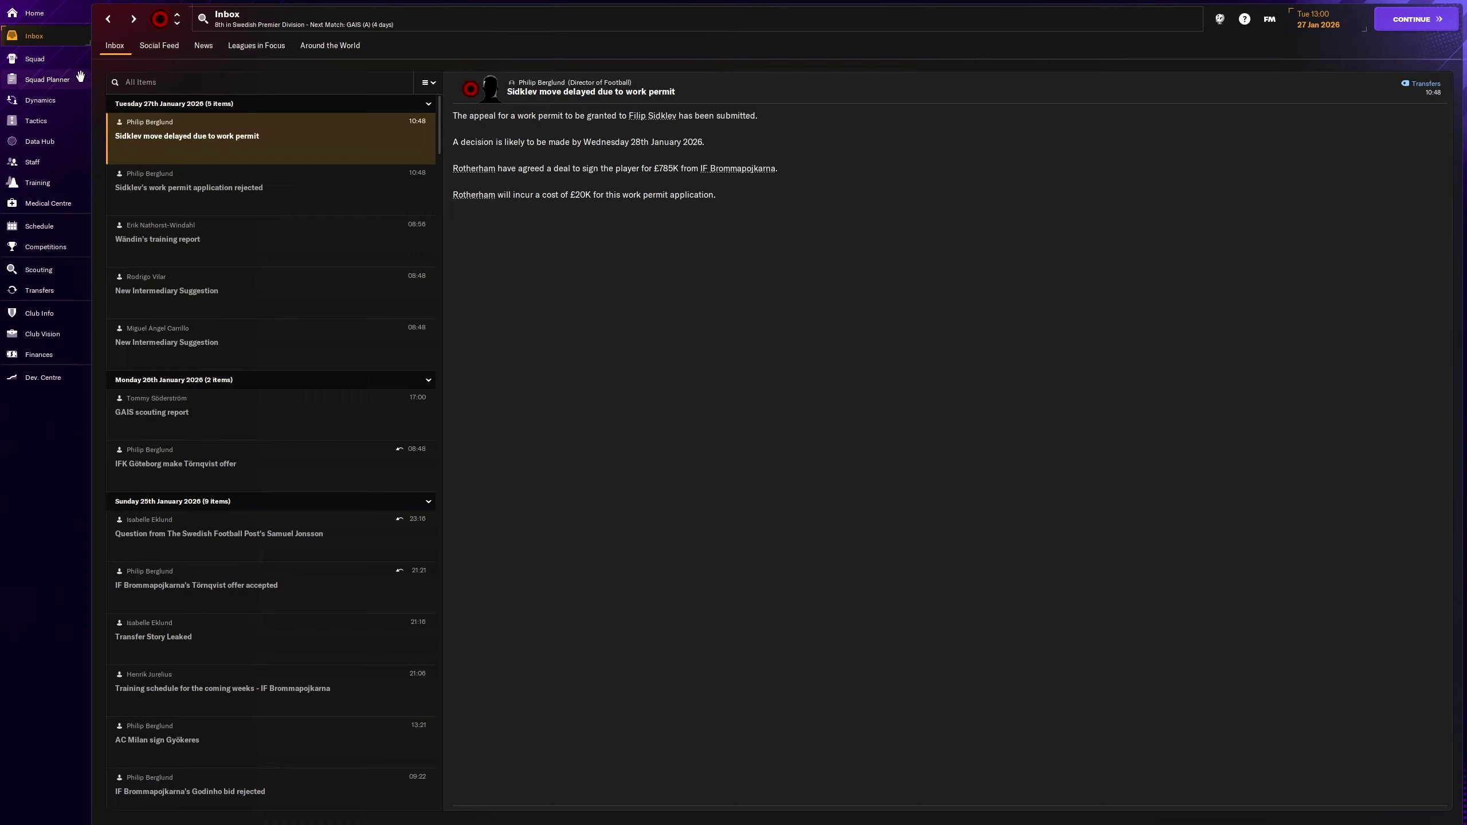
left_click(1410, 22)
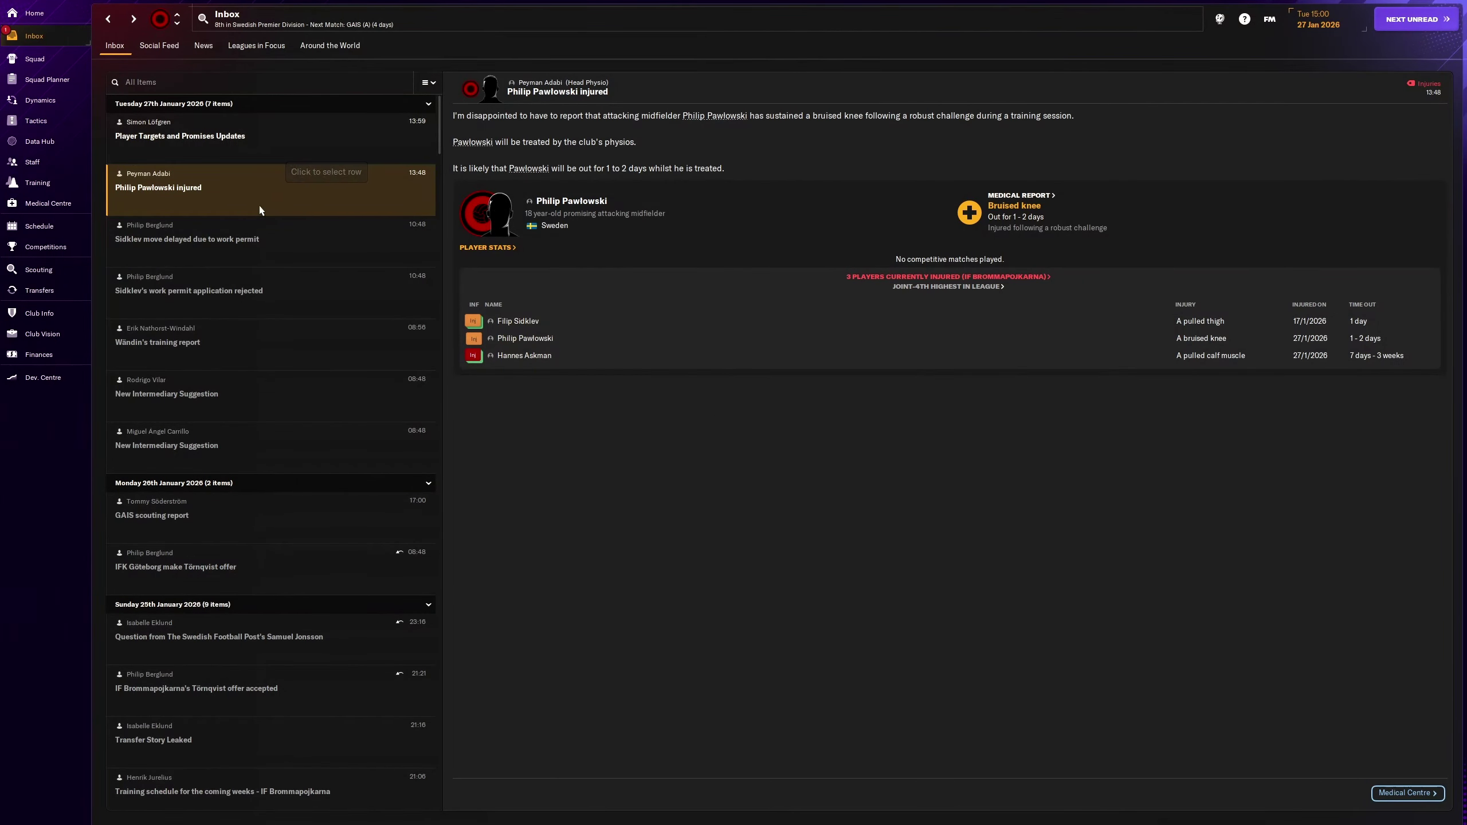
left_click(154, 188)
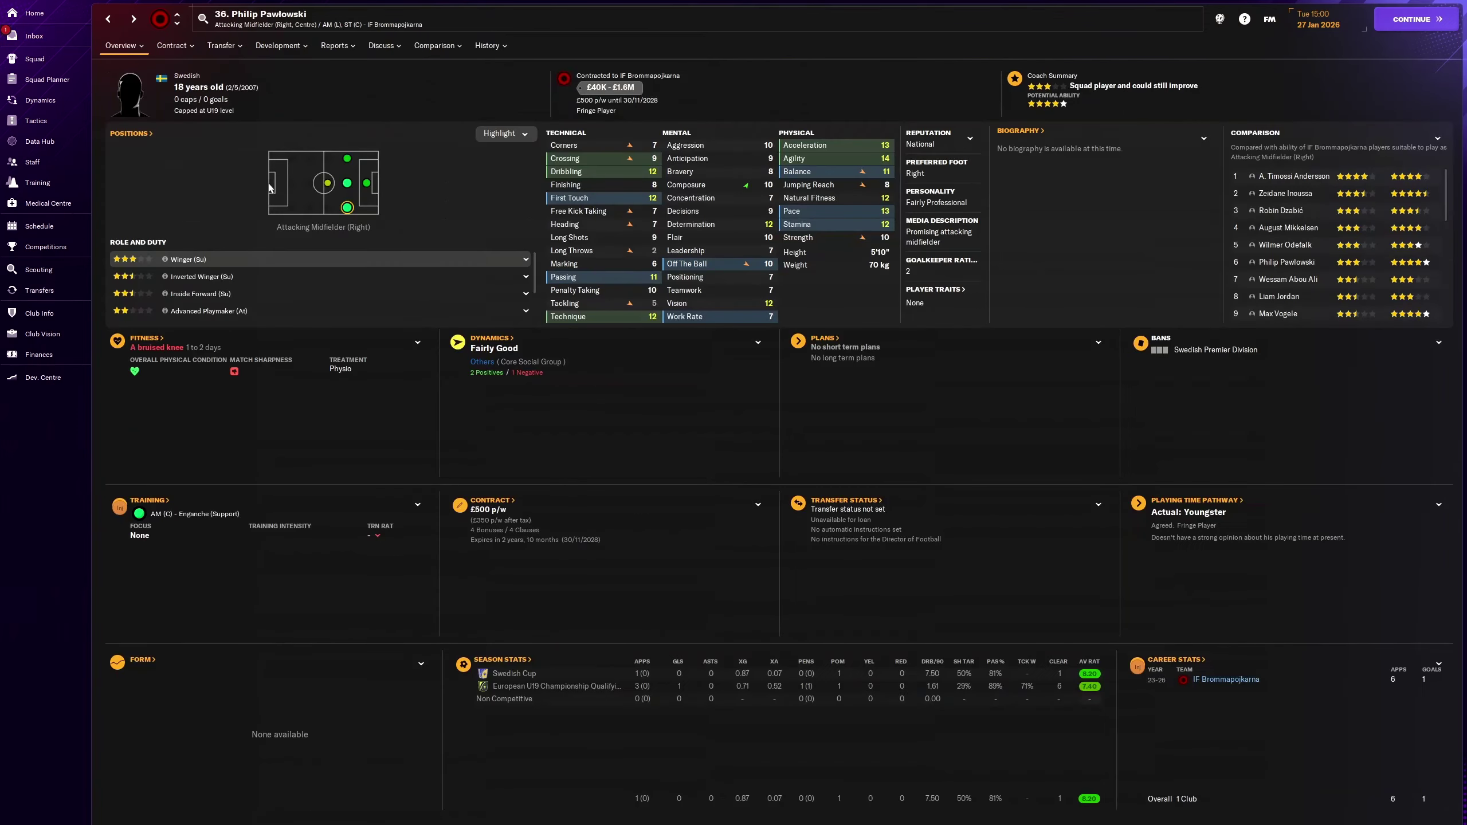
left_click(226, 47)
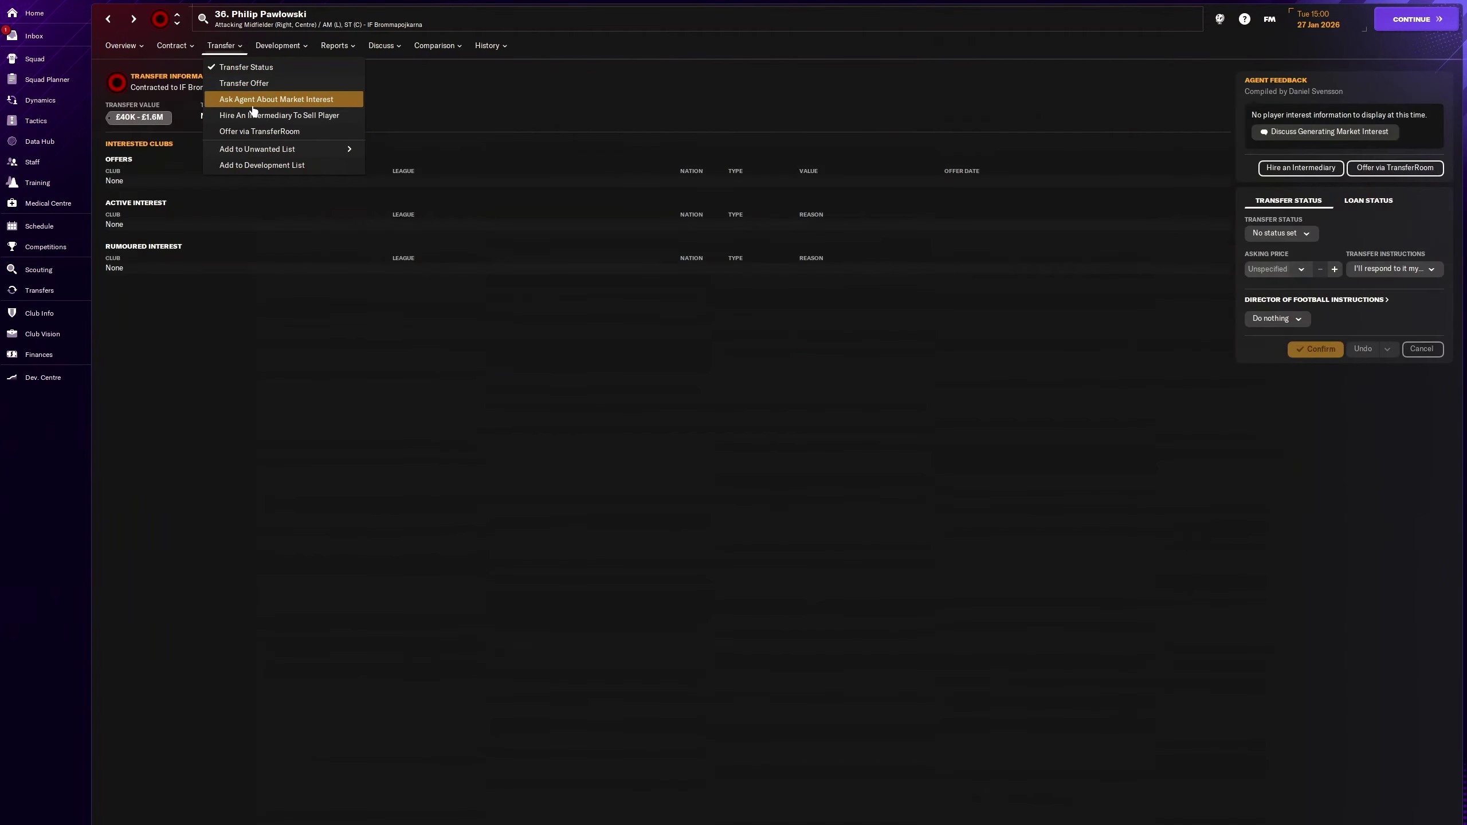
left_click(107, 20)
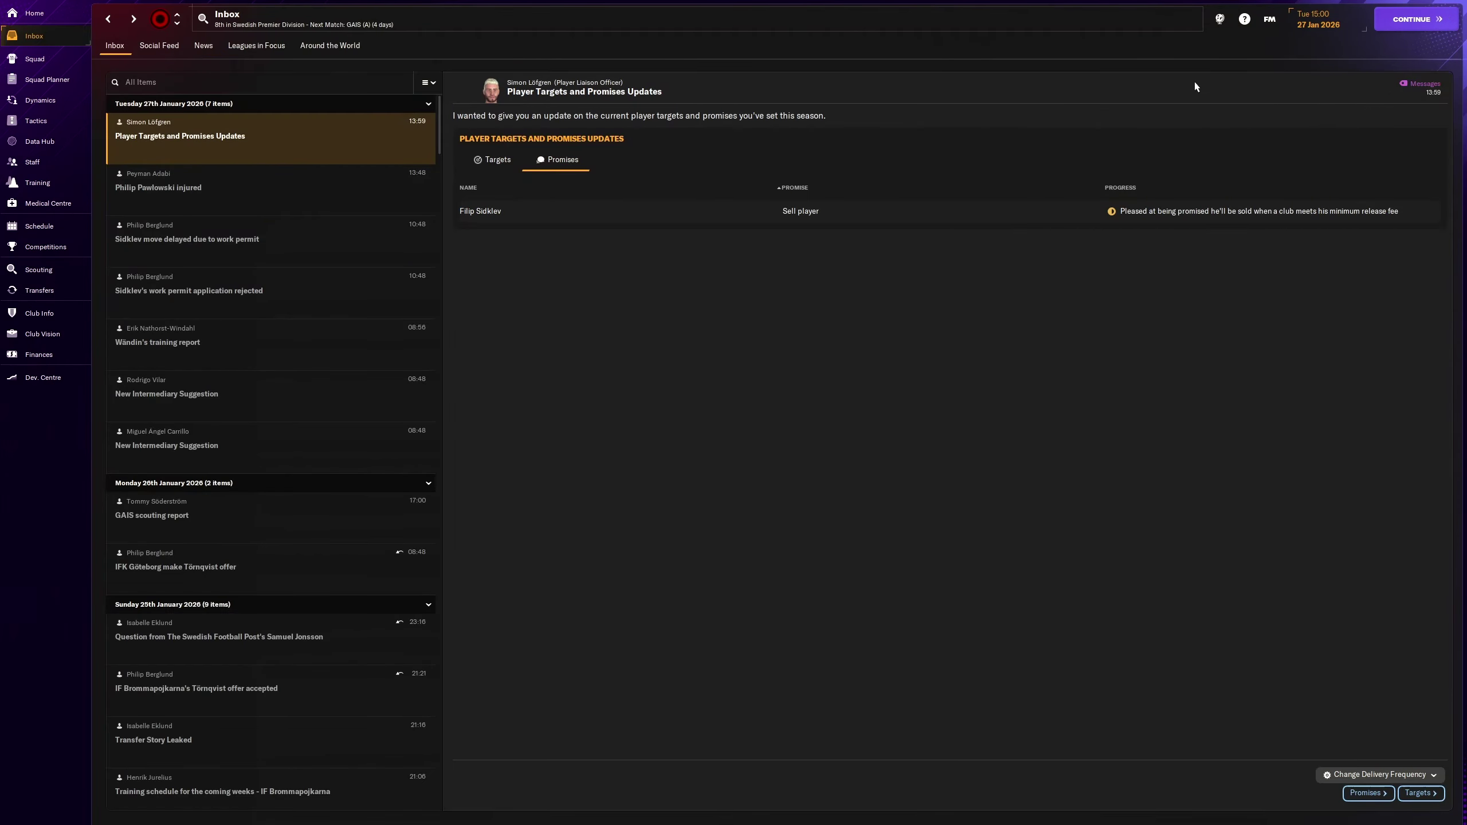
left_click(1412, 20)
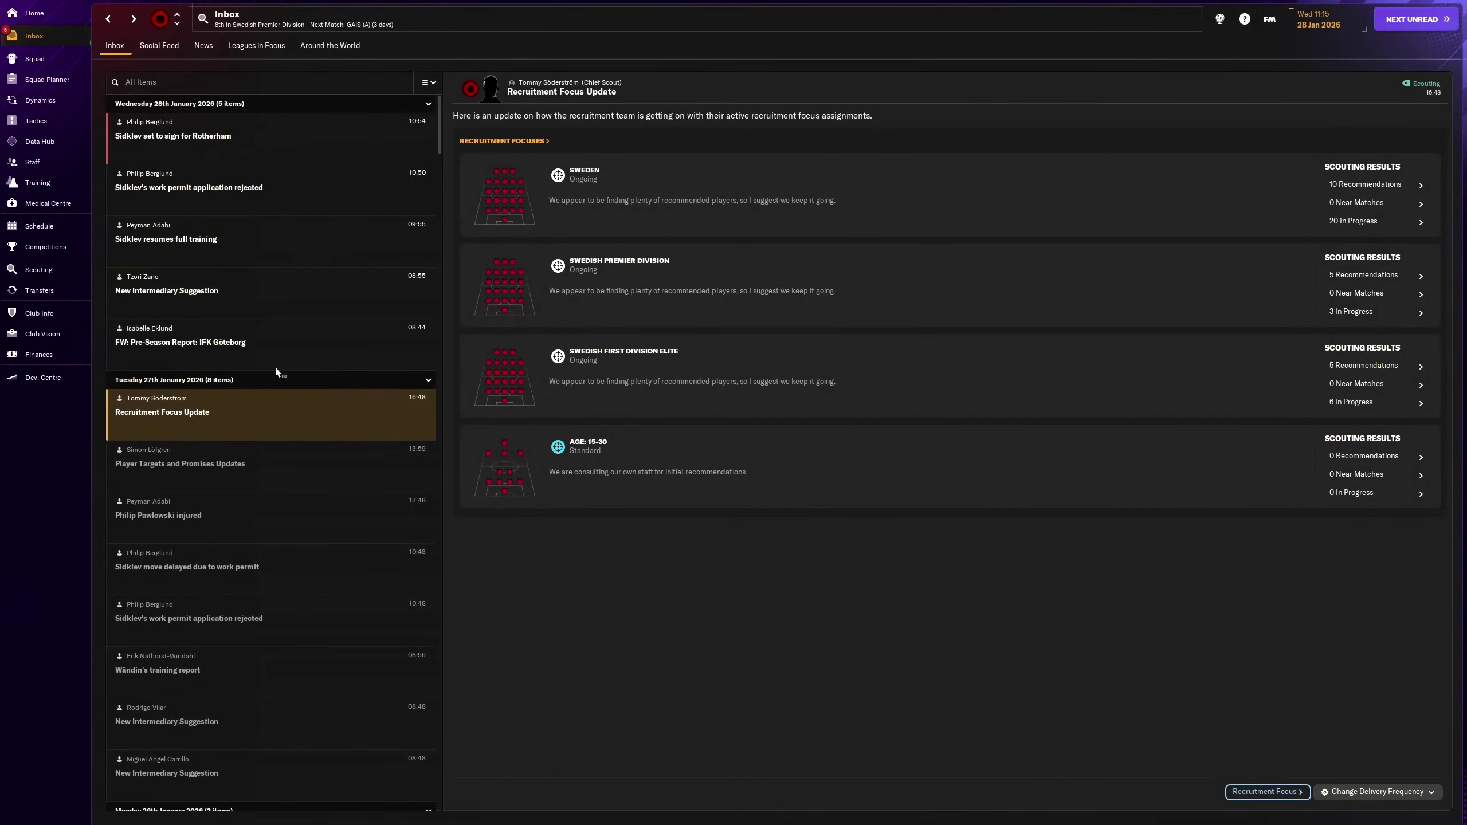
Step: Read the Göteborg report, Ince suggestion, Sidklev training and work permit messages, landing on the Sidklev-to-Rotherham deal
left_click(285, 359)
left_click(271, 315)
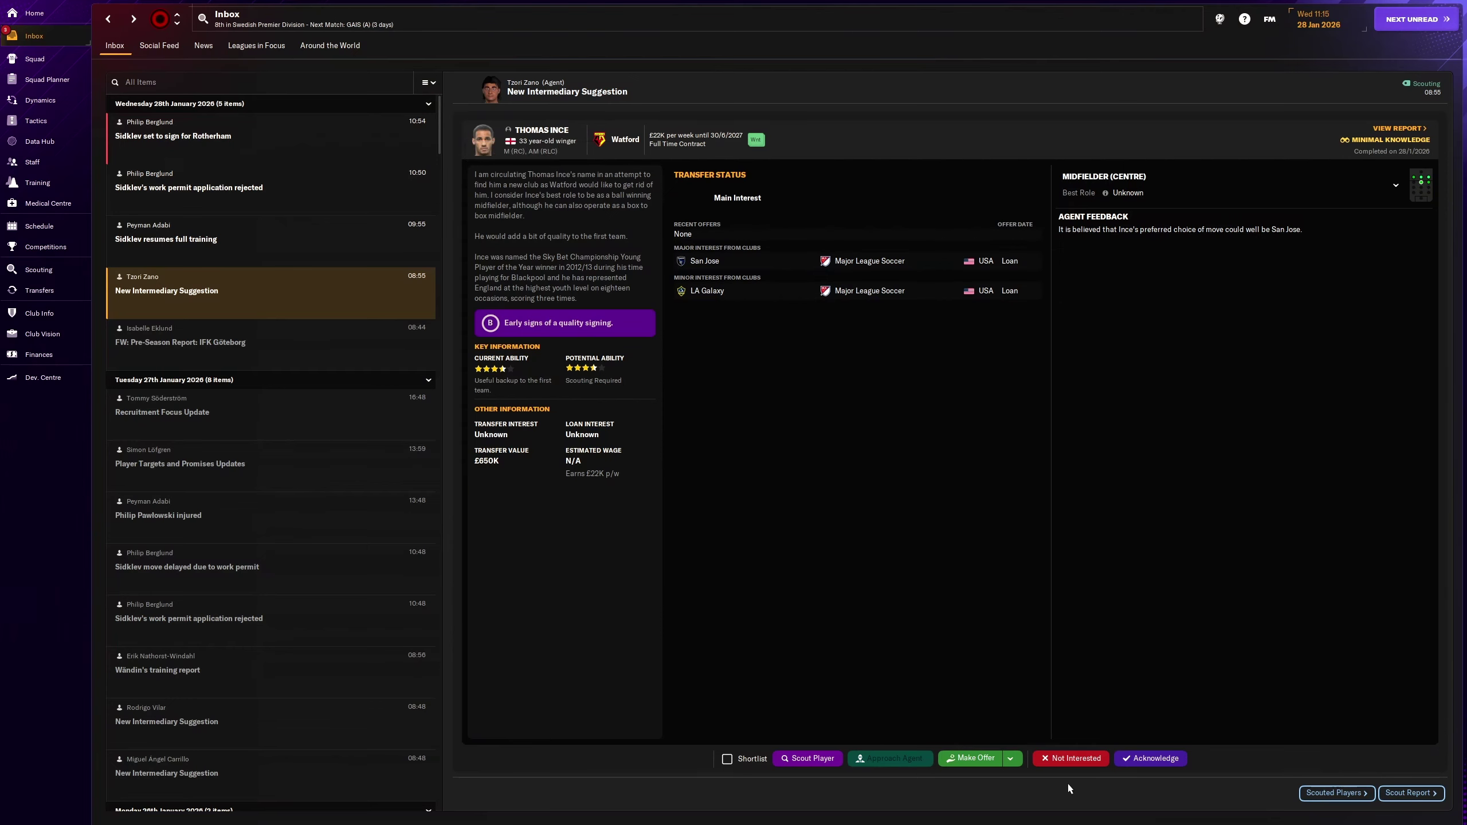
left_click(276, 257)
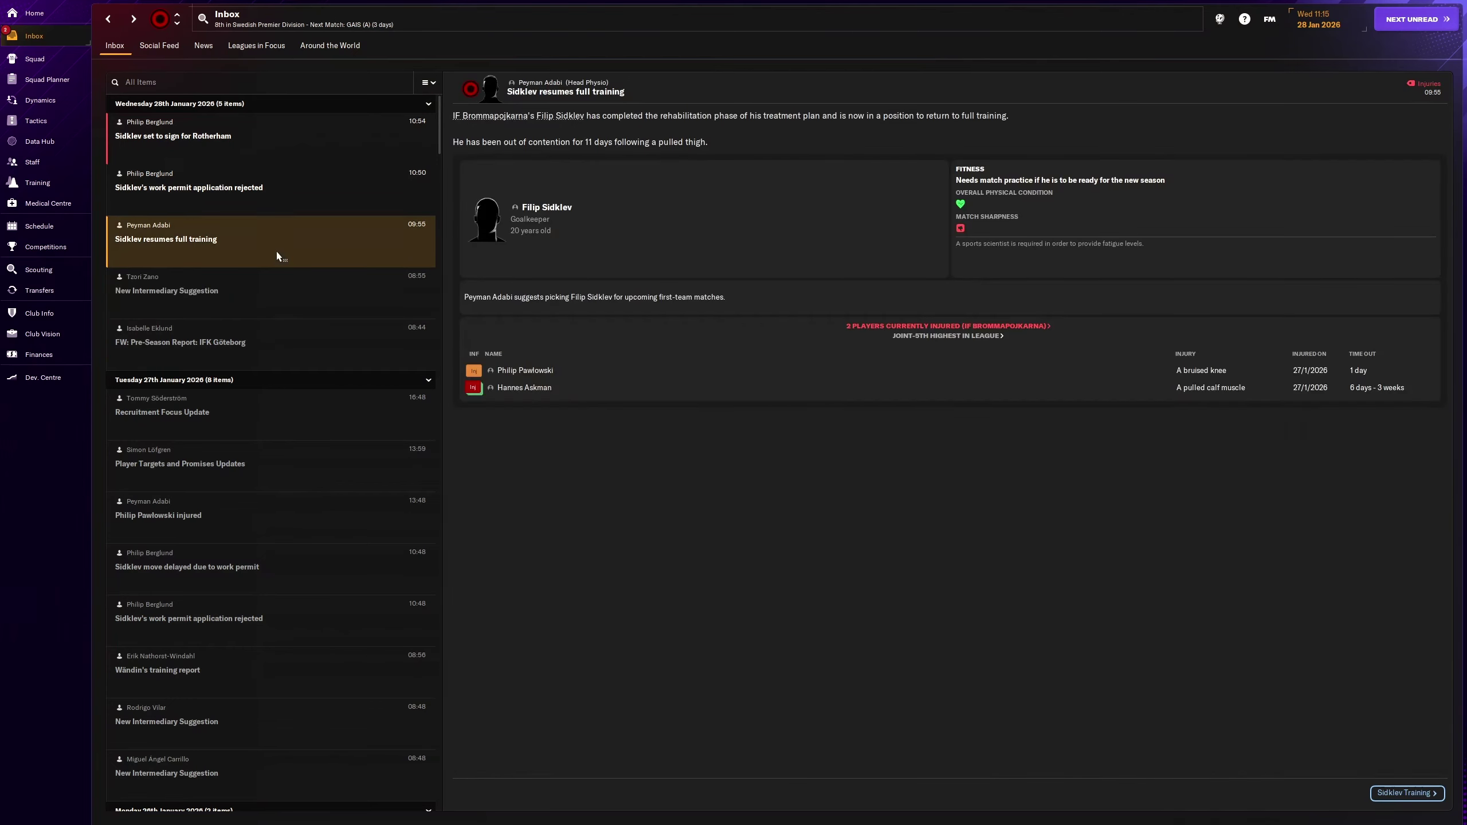
left_click(300, 204)
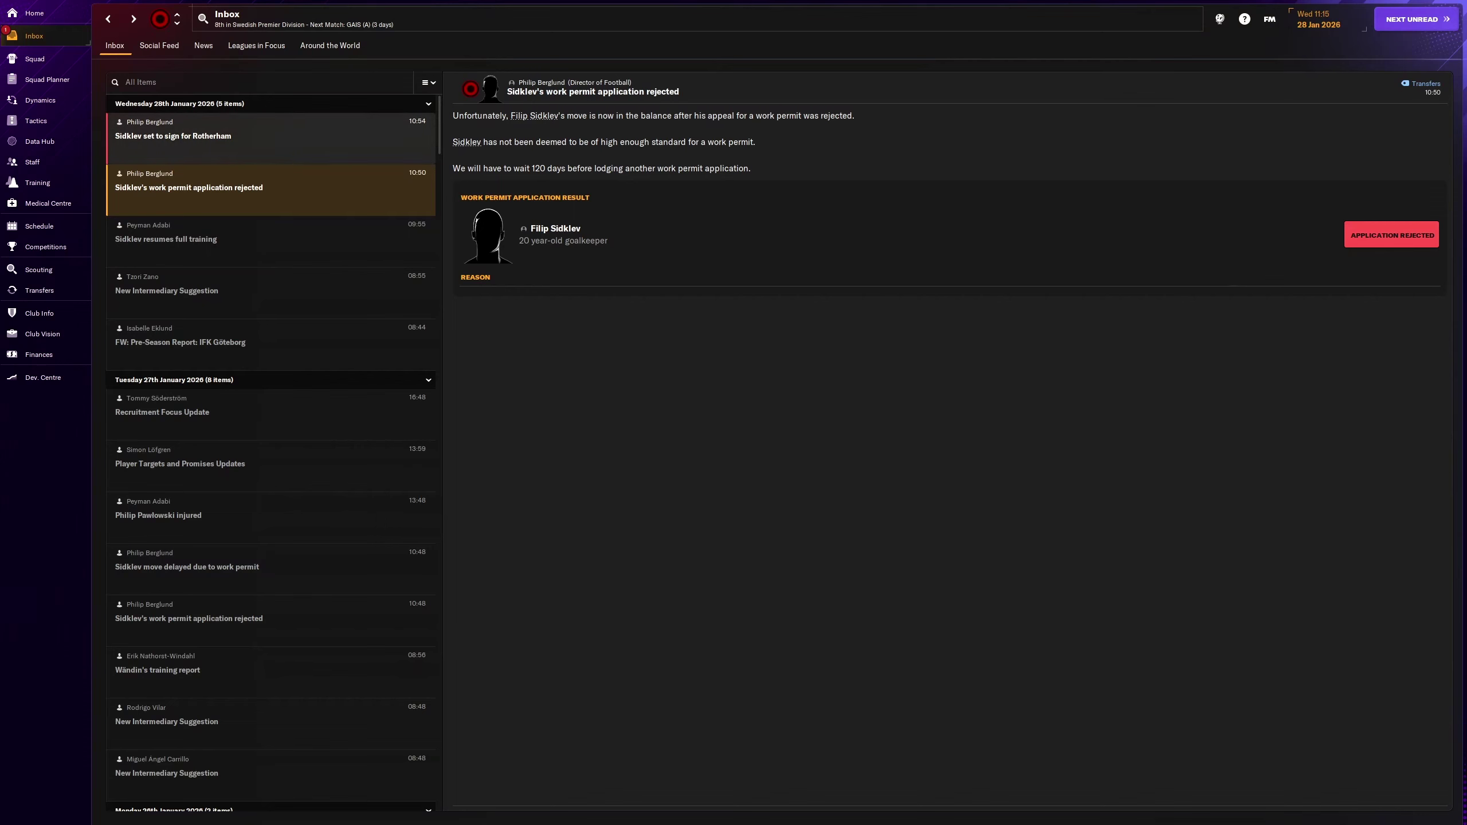
left_click(276, 142)
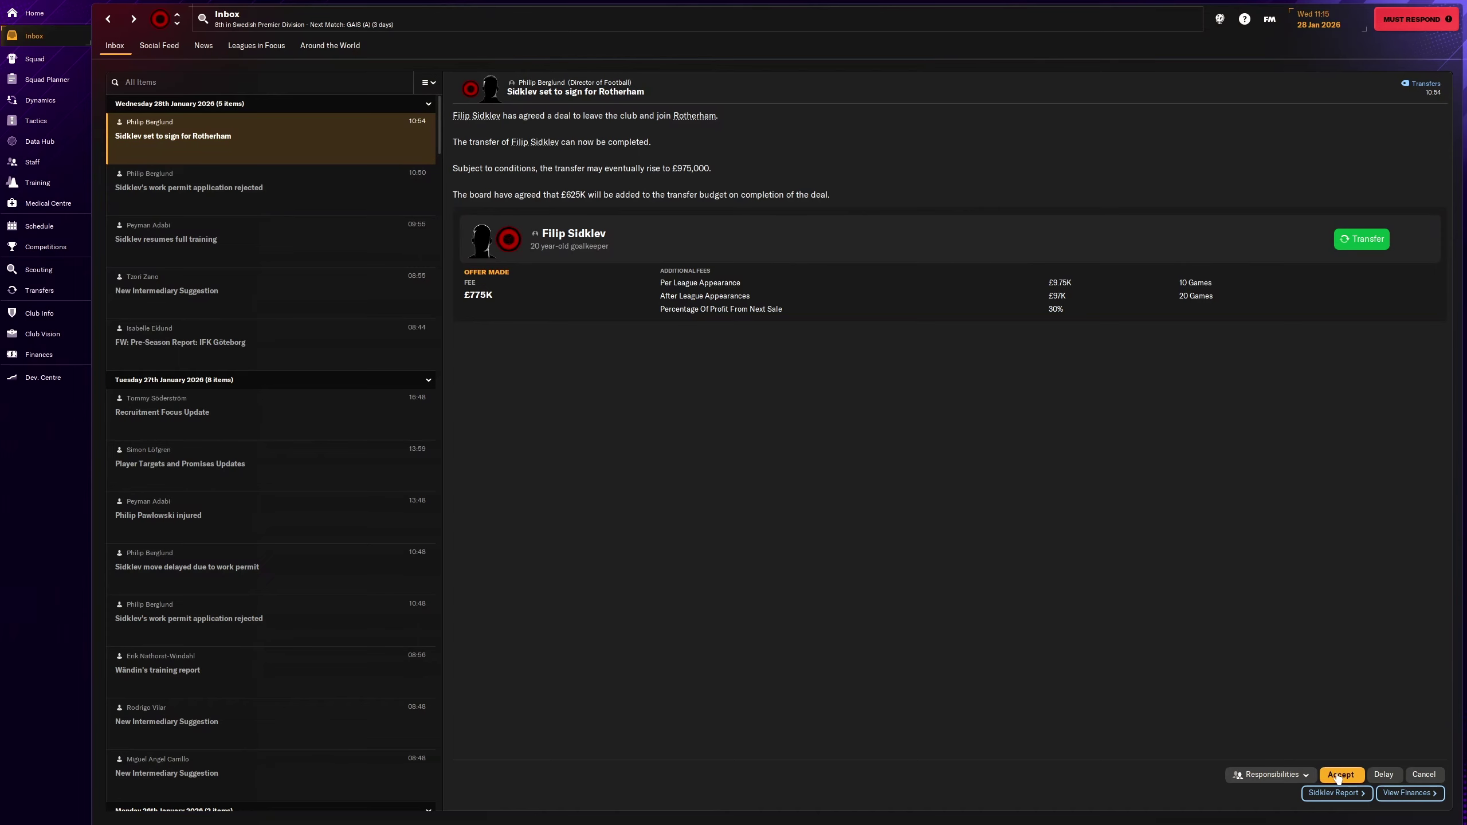
left_click(318, 191)
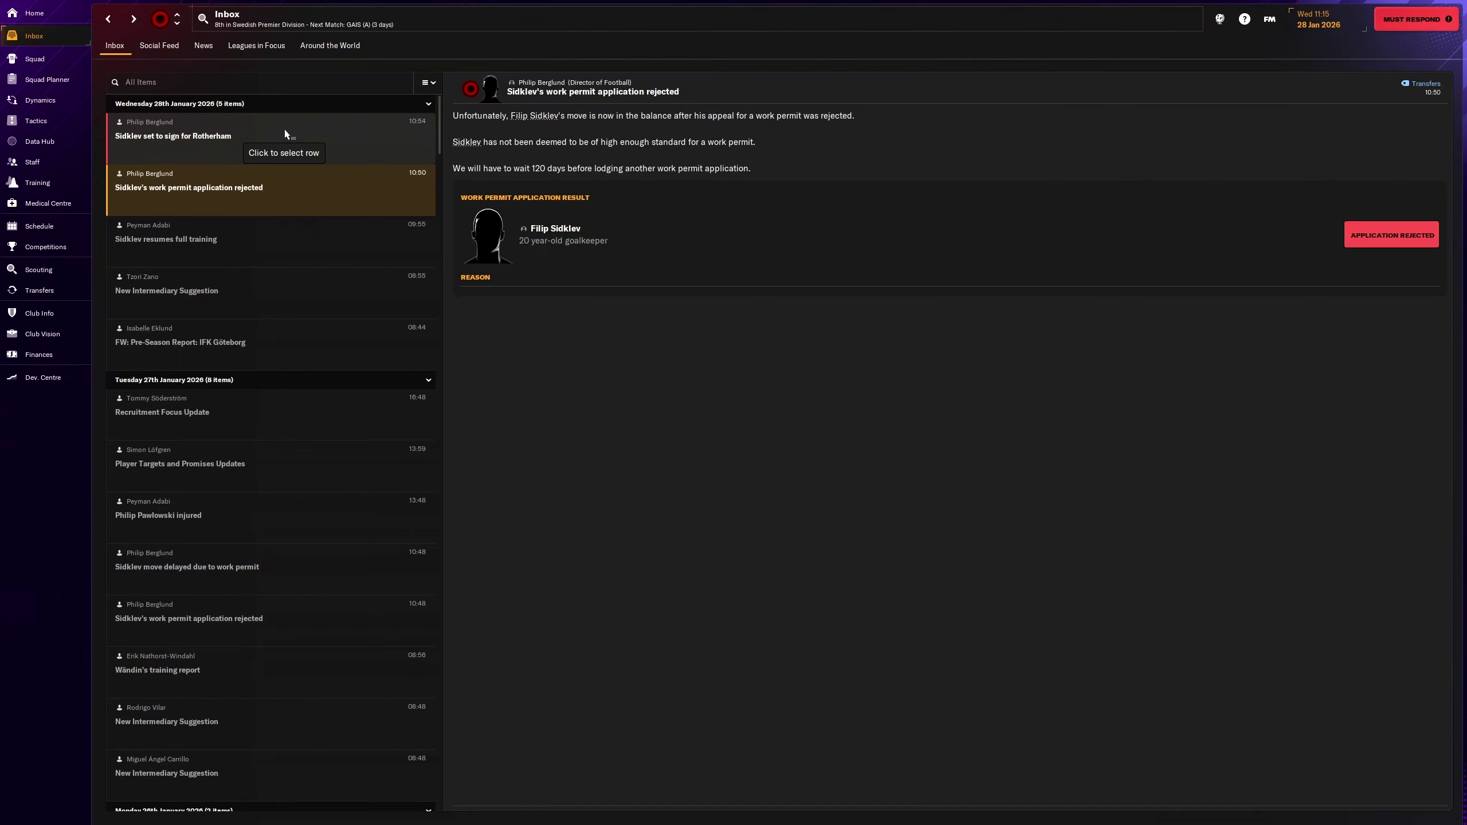
left_click(271, 140)
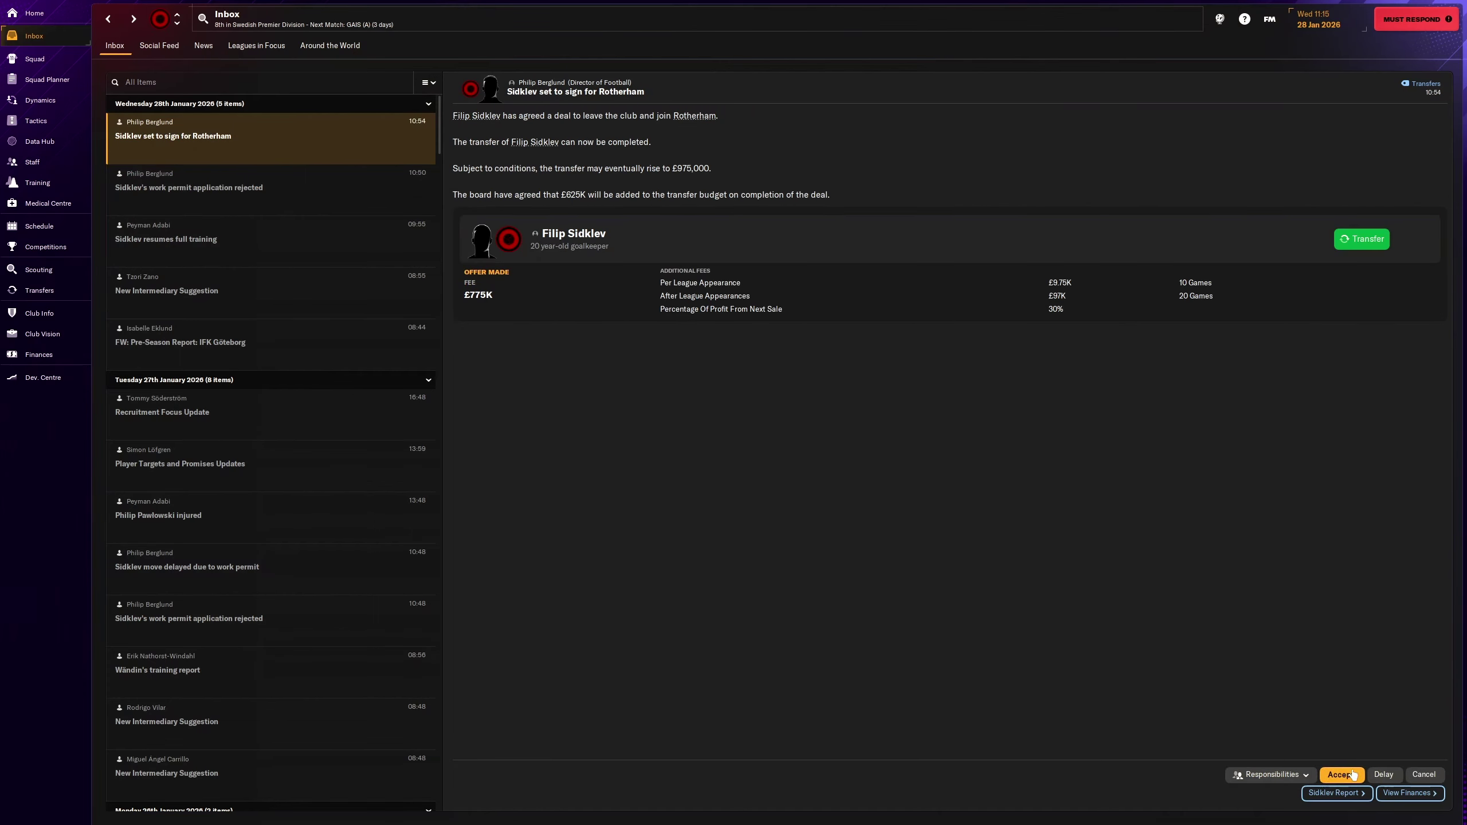
Step: Accept Rotherham's £775K offer for Sidklev, advance and view the signing news and his profile
left_click(1350, 775)
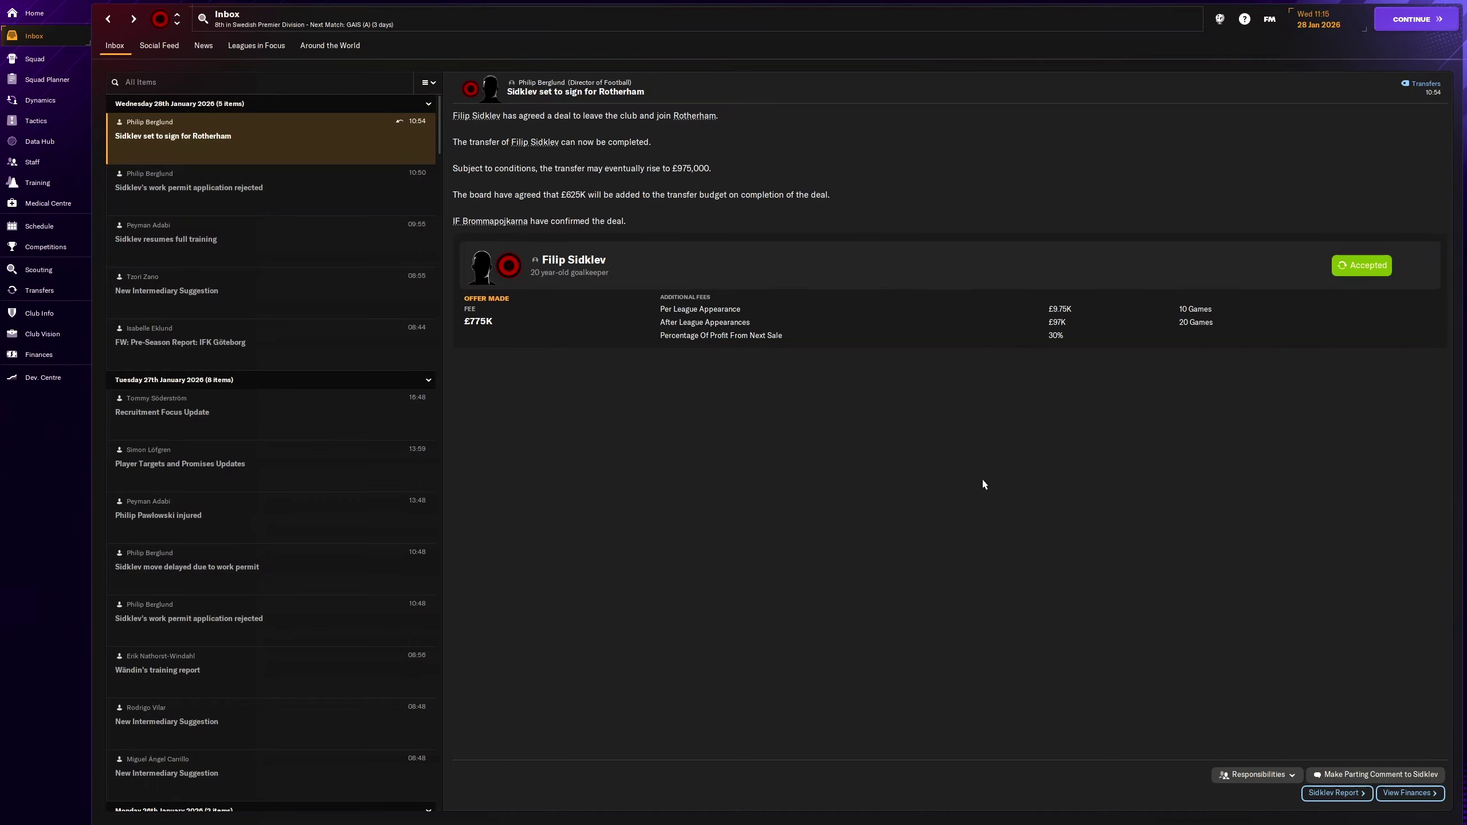
left_click(586, 266)
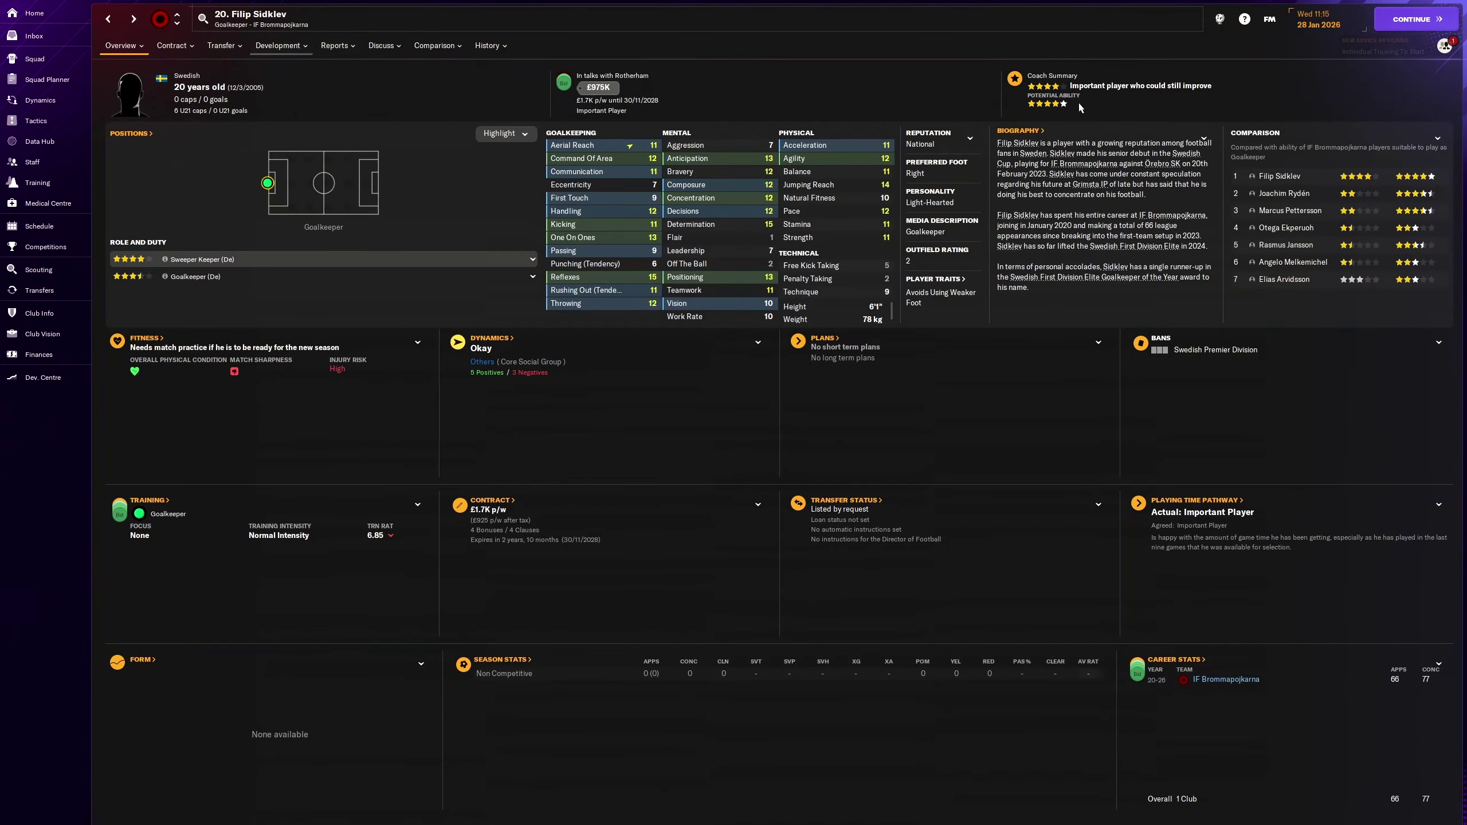
left_click(1412, 20)
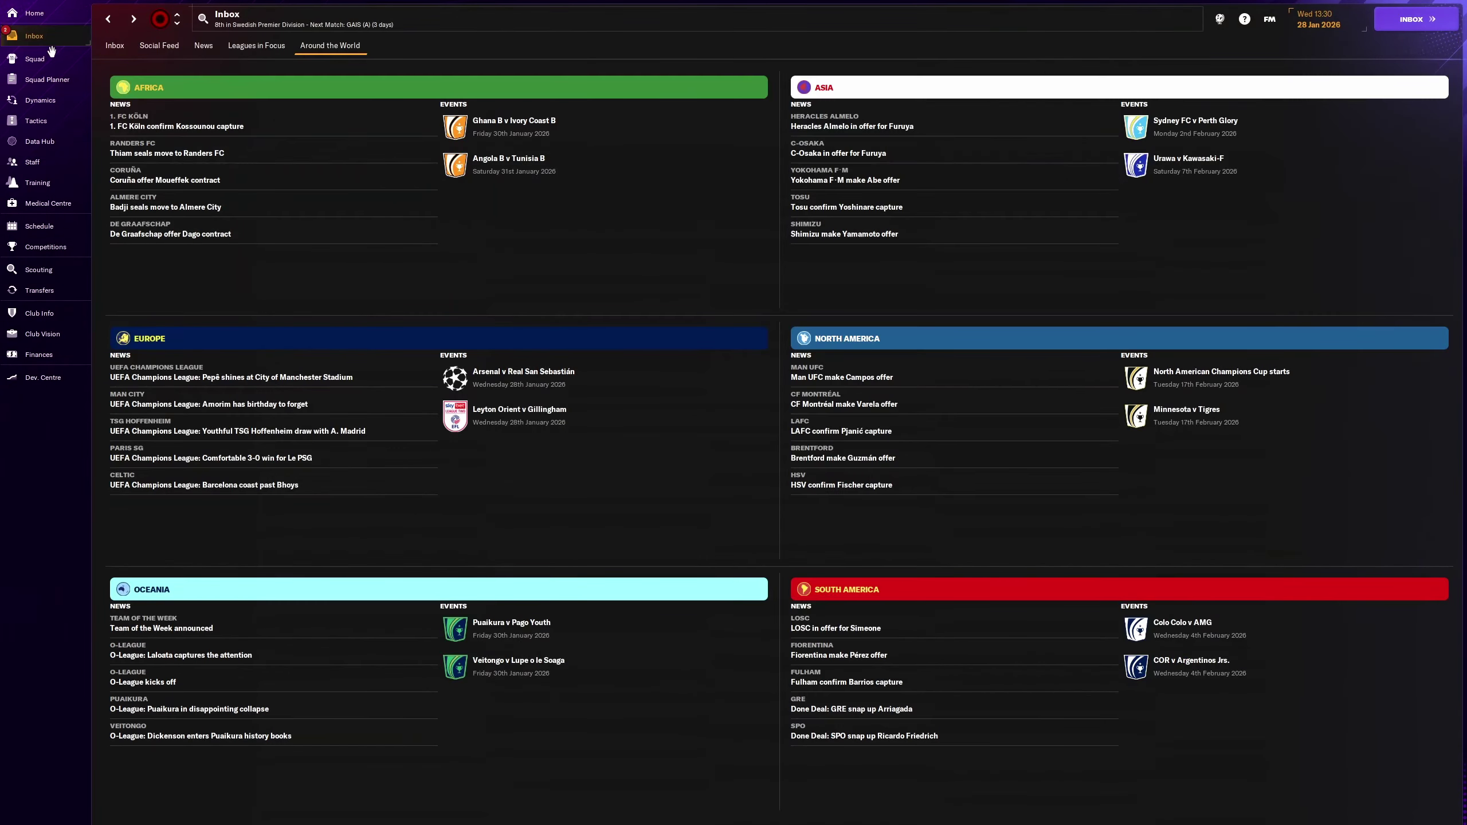
left_click(56, 43)
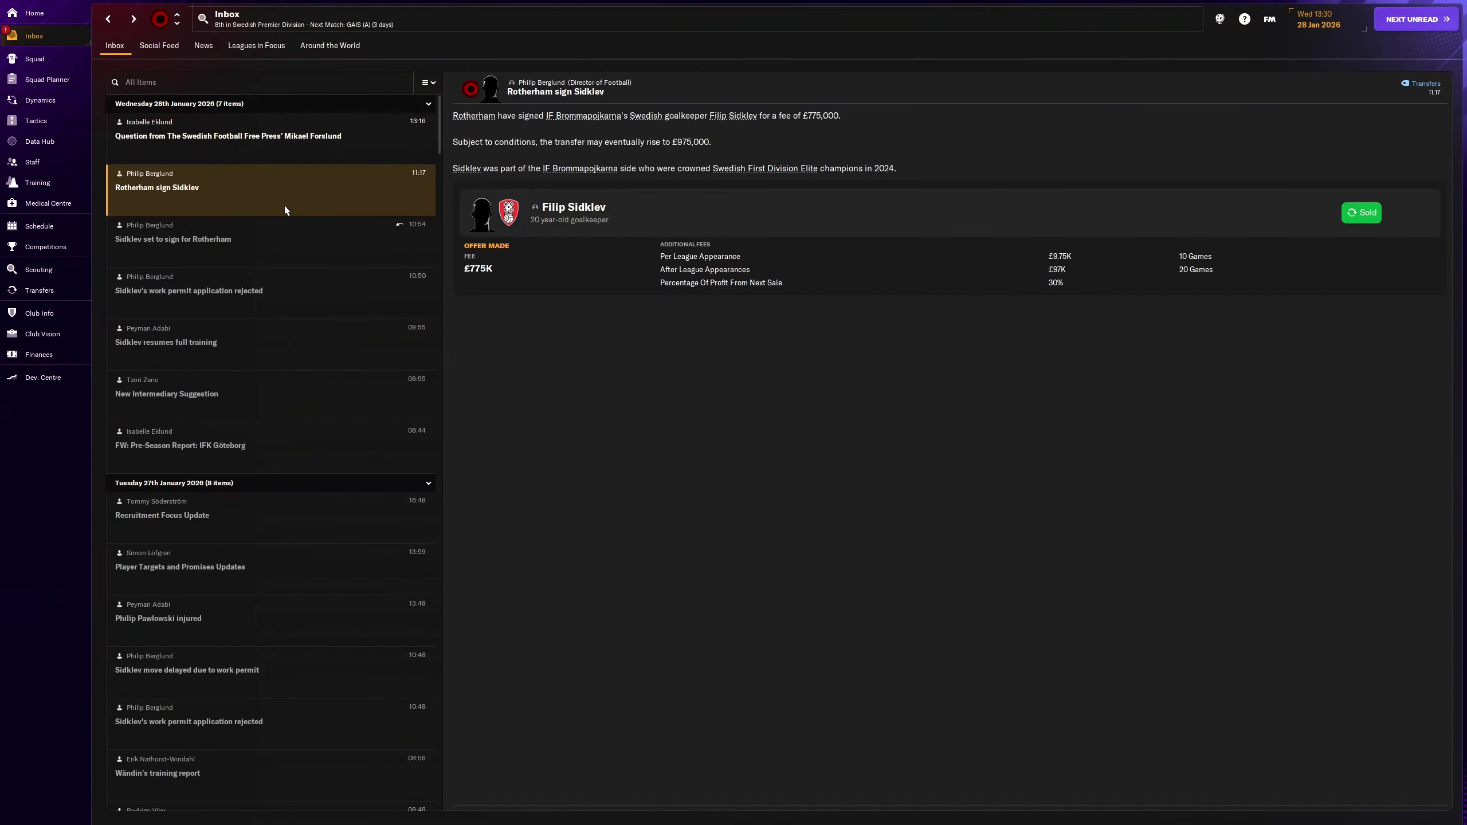
left_click(554, 217)
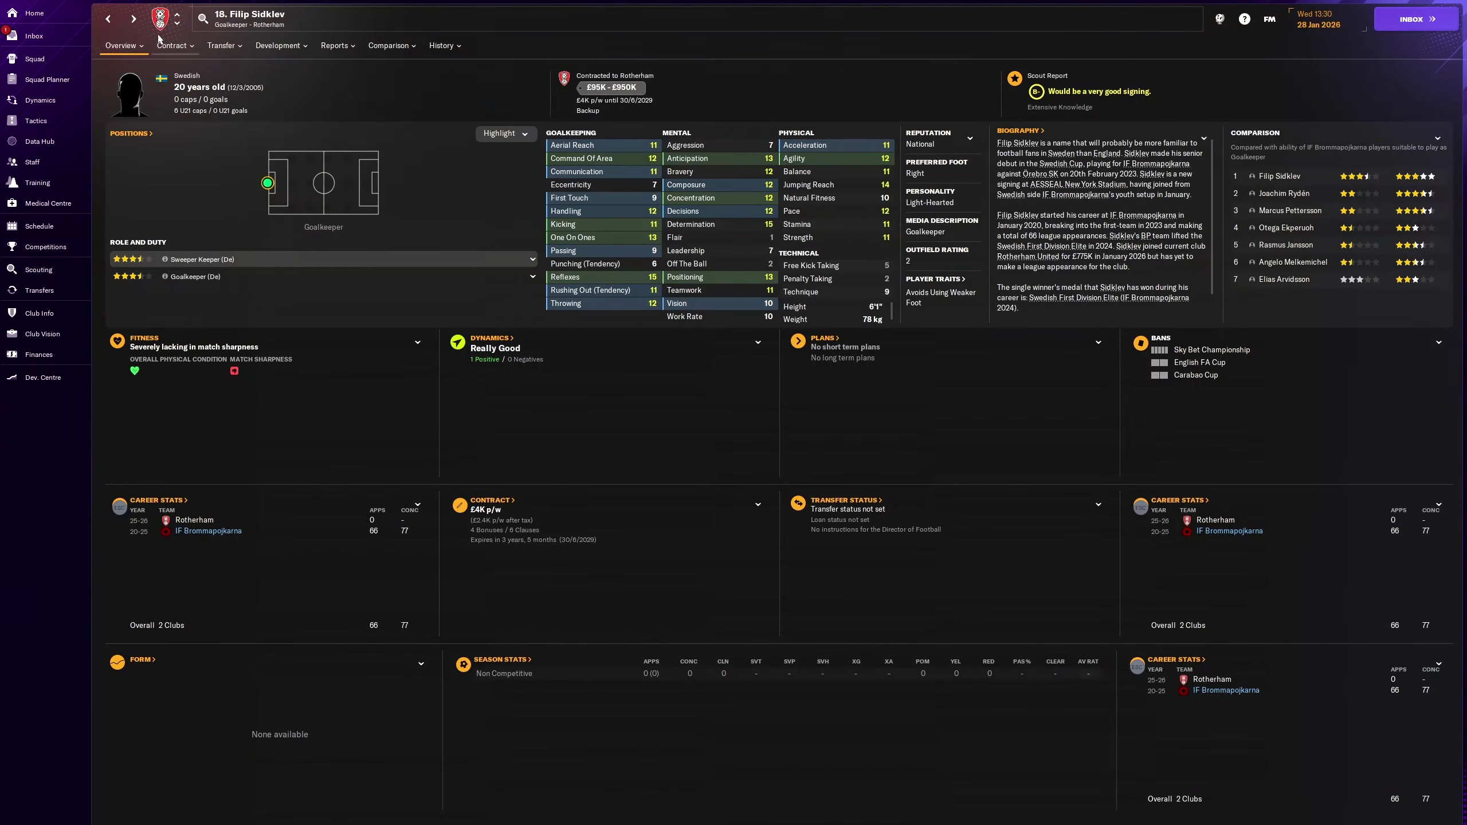
Step: Submit a loan offer for Filip Sidklev from his Transfer menu
left_click(218, 46)
left_click(240, 101)
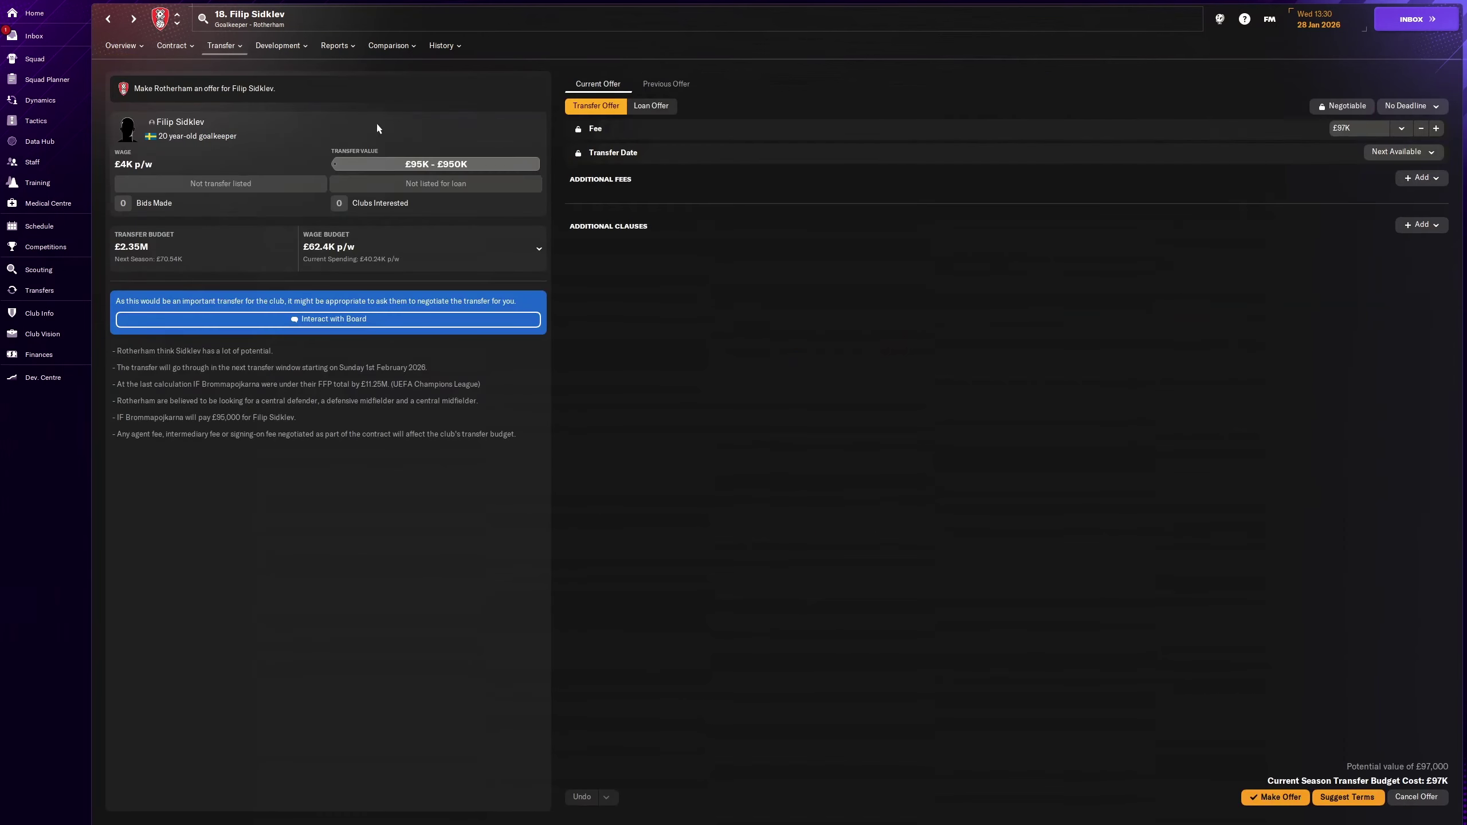
left_click(643, 108)
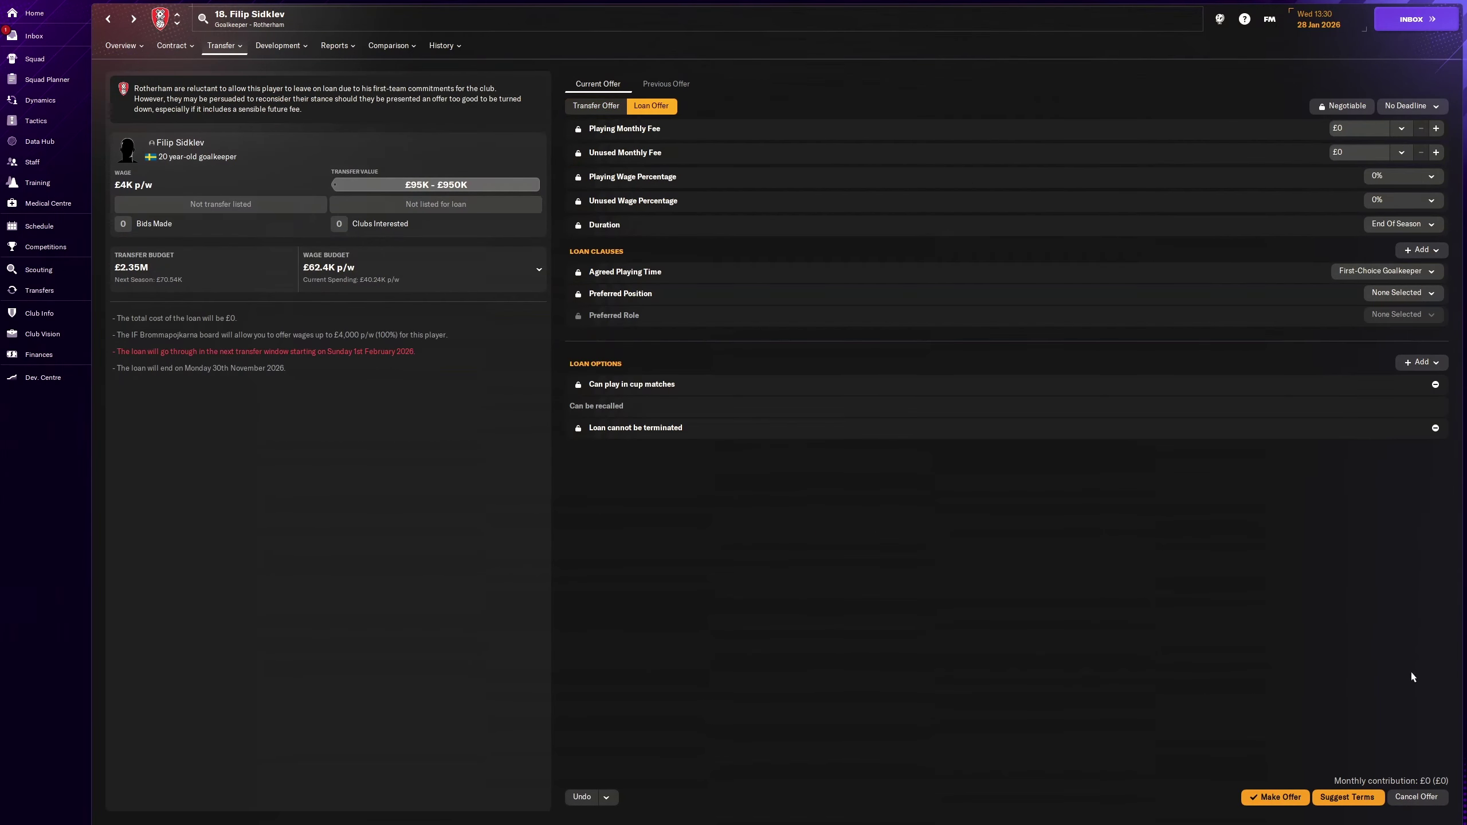
left_click(1348, 797)
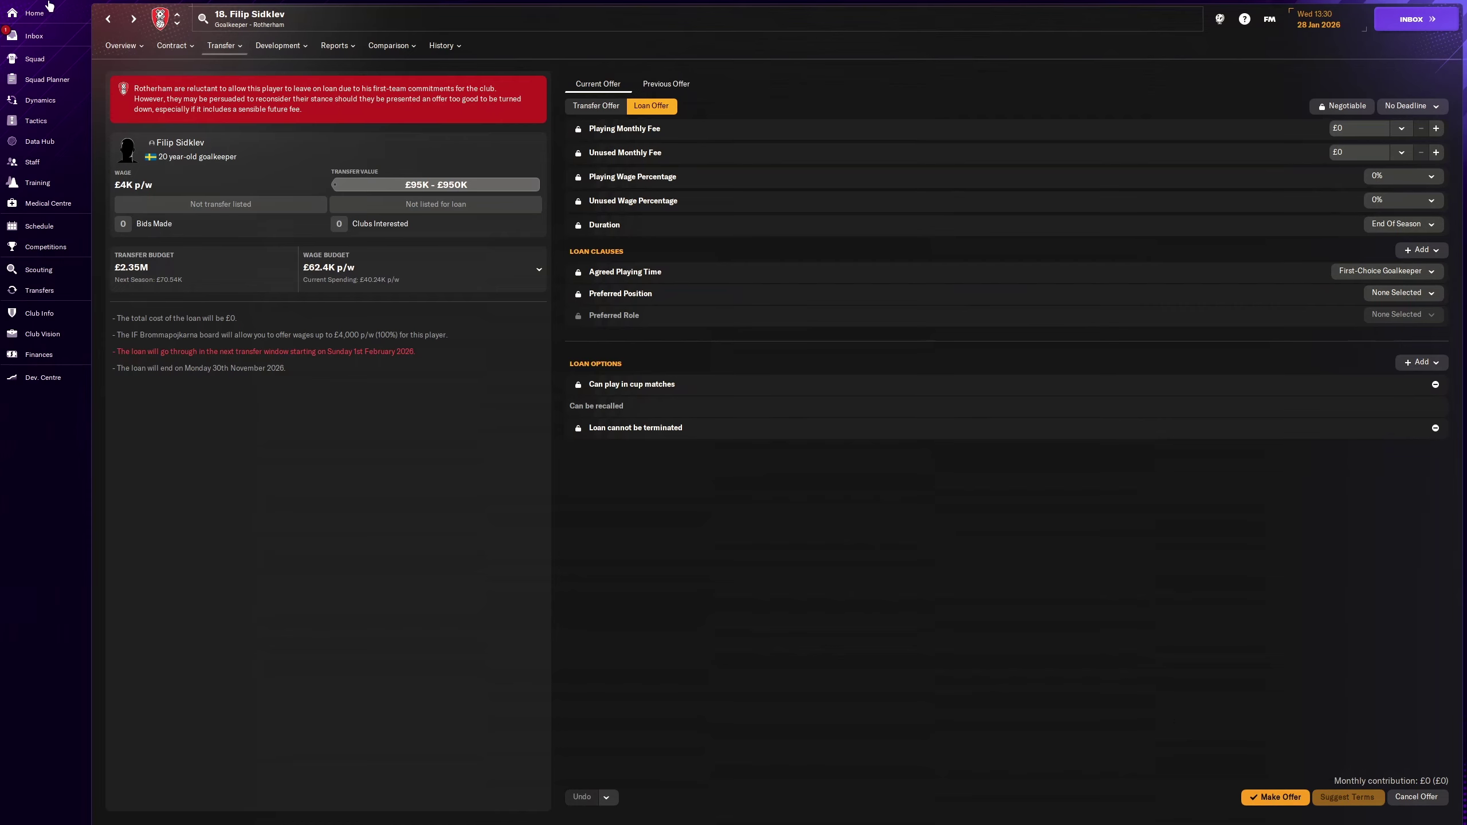
Step: Return to the inbox and bring up the Swedish Football Free Press question about Sidklev
left_click(71, 41)
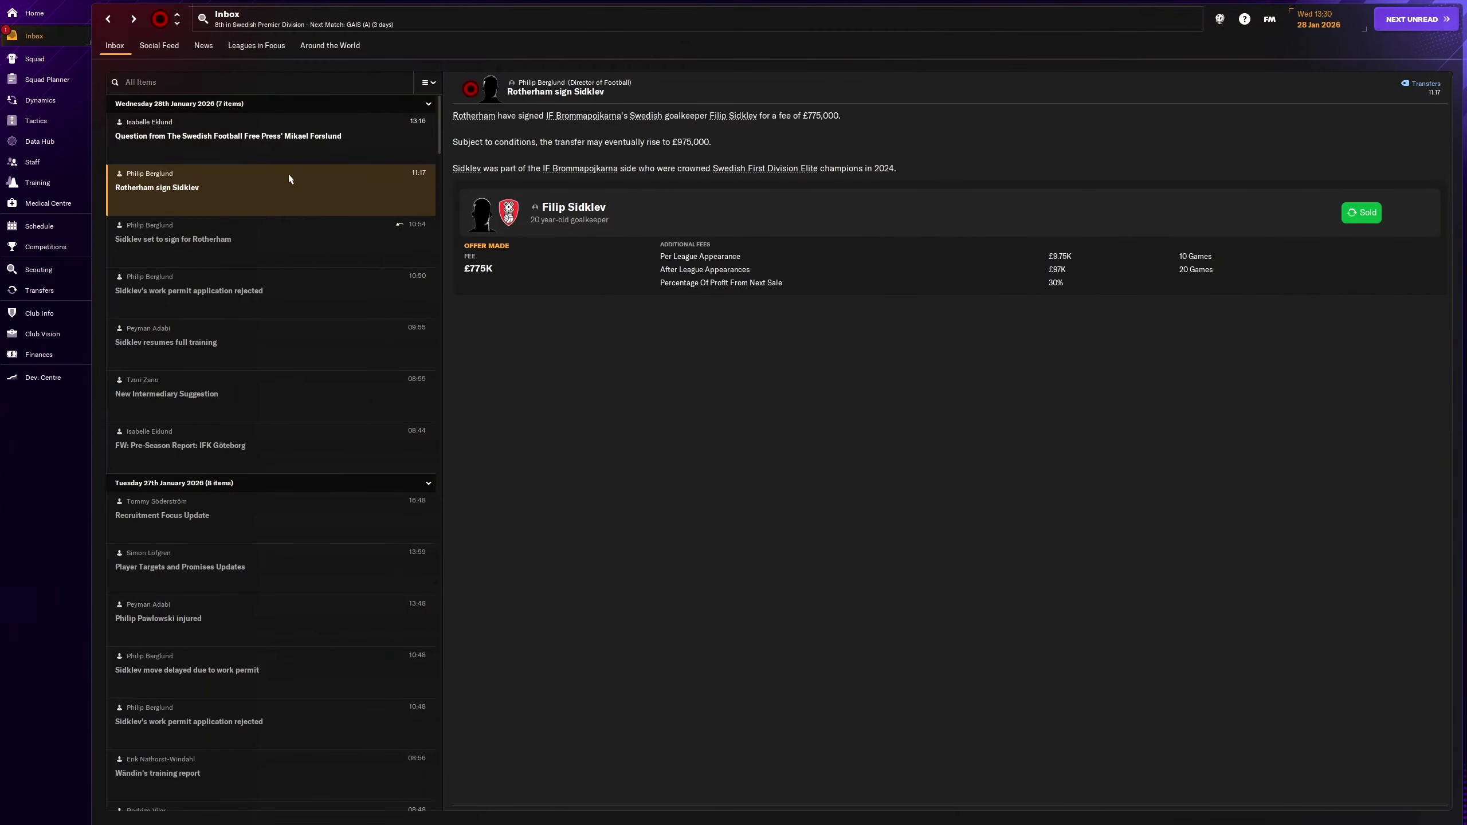
left_click(179, 190)
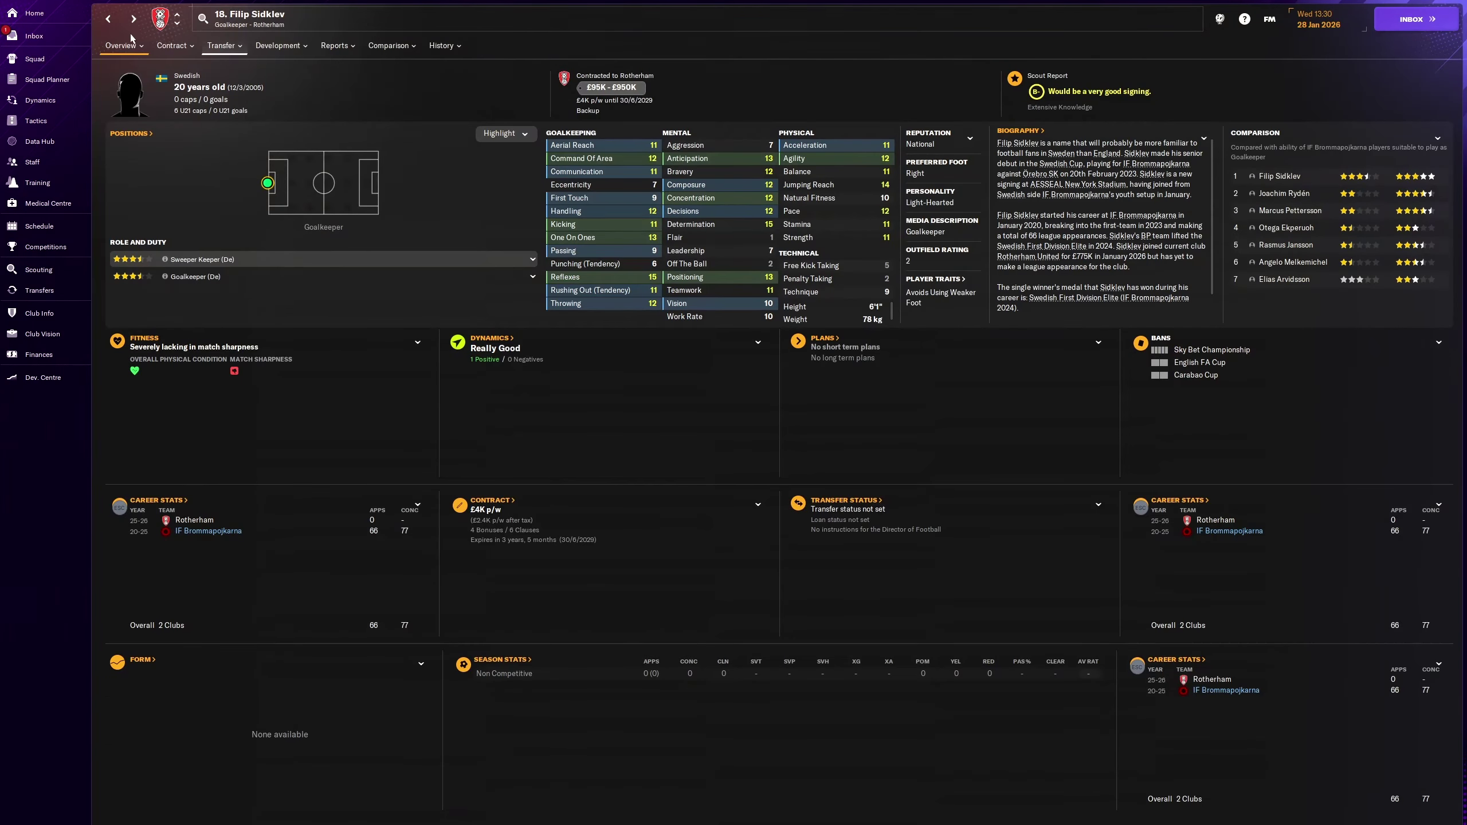
left_click(35, 37)
left_click(343, 134)
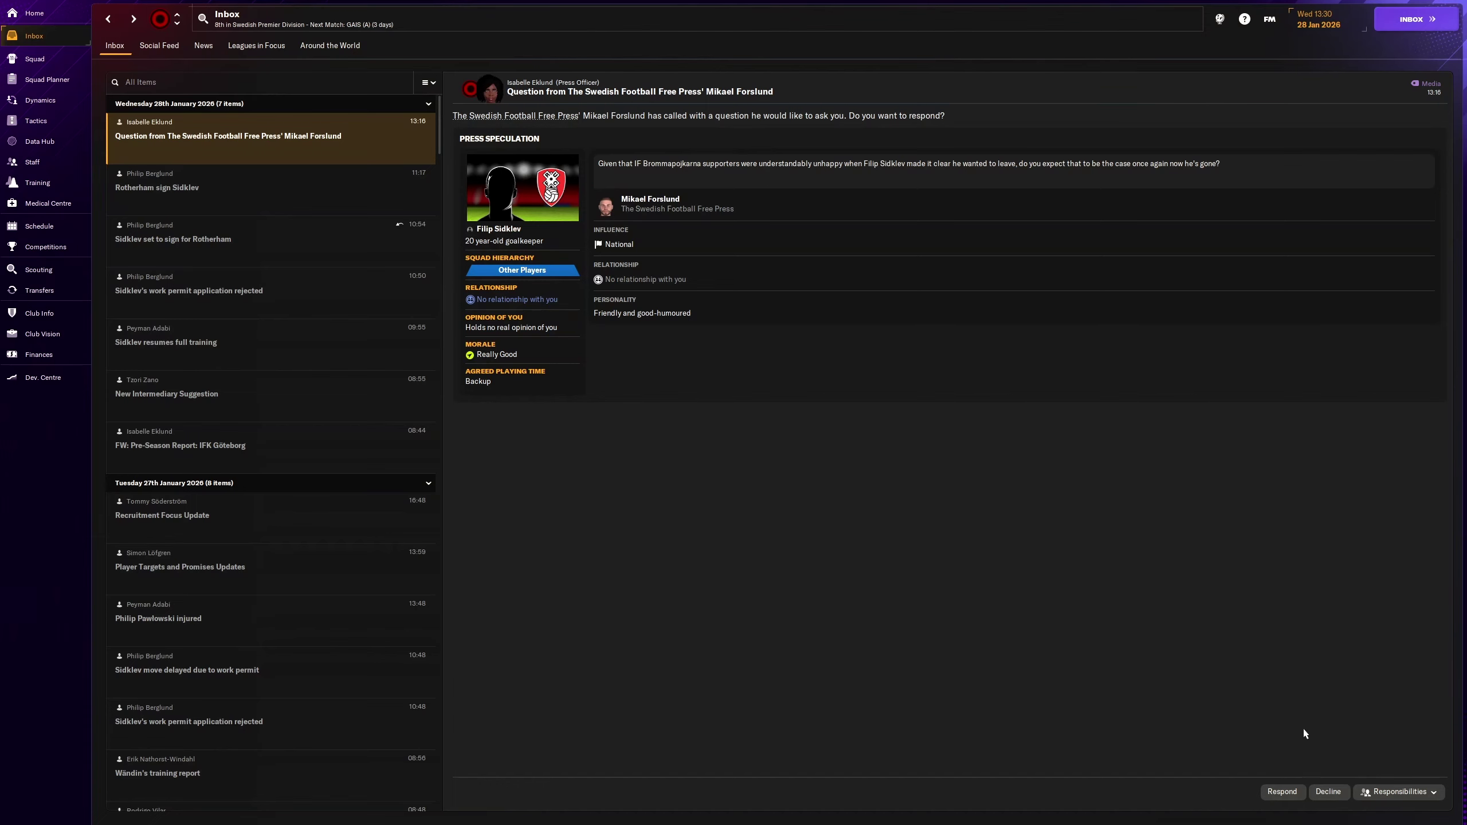
Step: Give the sympathetic 'I fully understand' reply, end the Forslund chat and advance to 29 January
left_click(1281, 791)
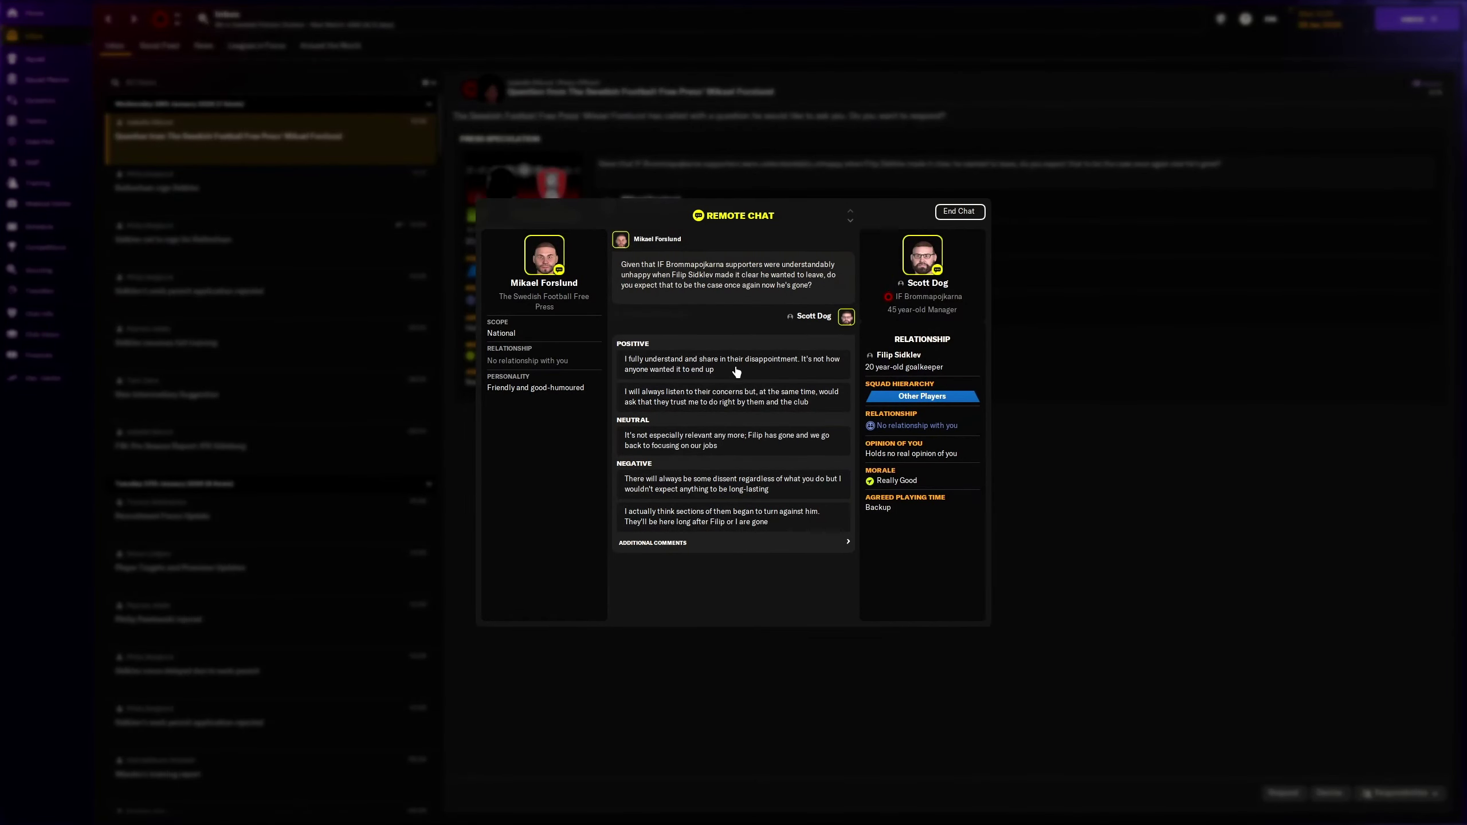
left_click(775, 368)
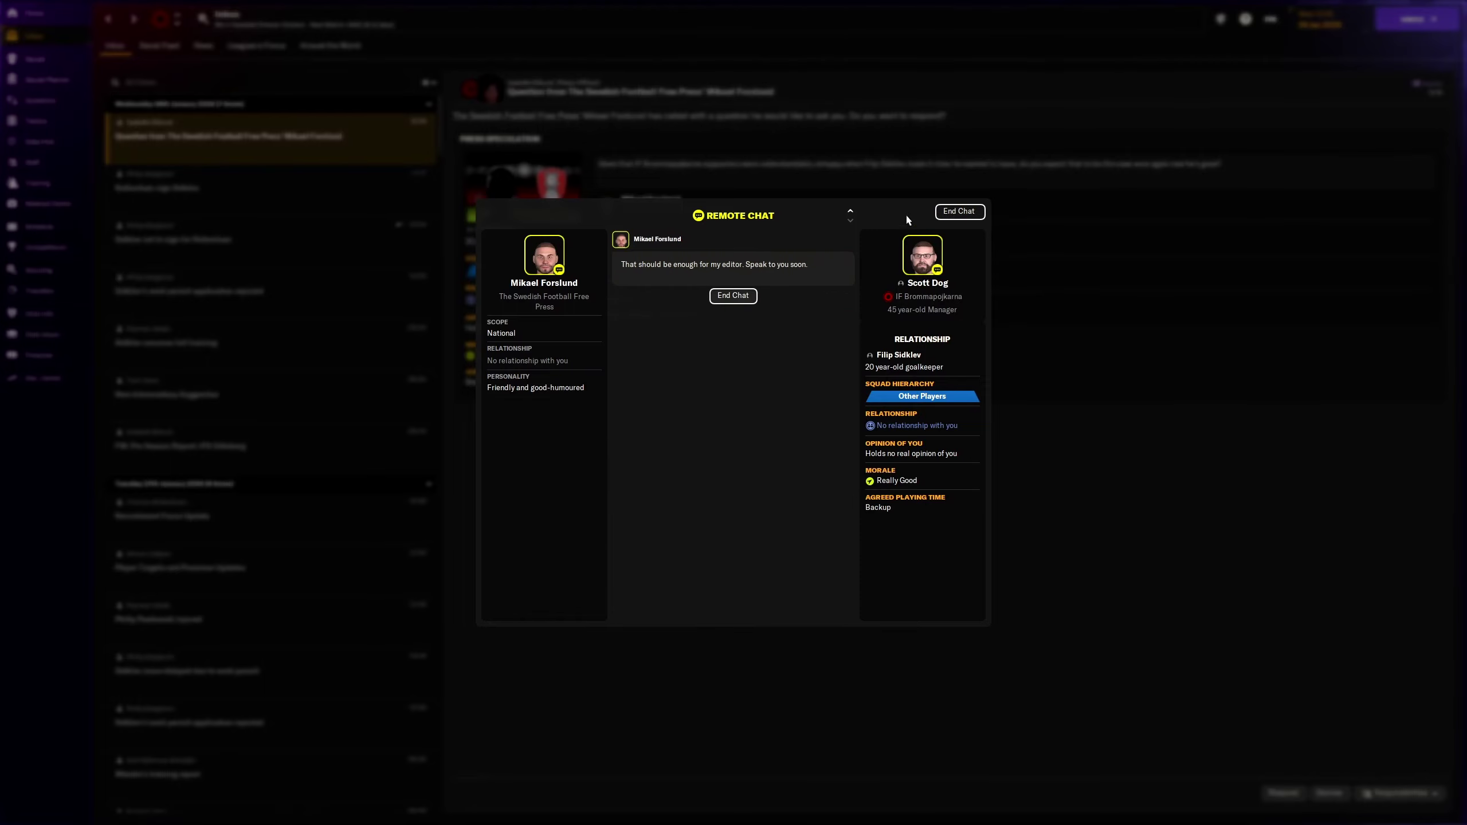
left_click(728, 298)
left_click(1405, 21)
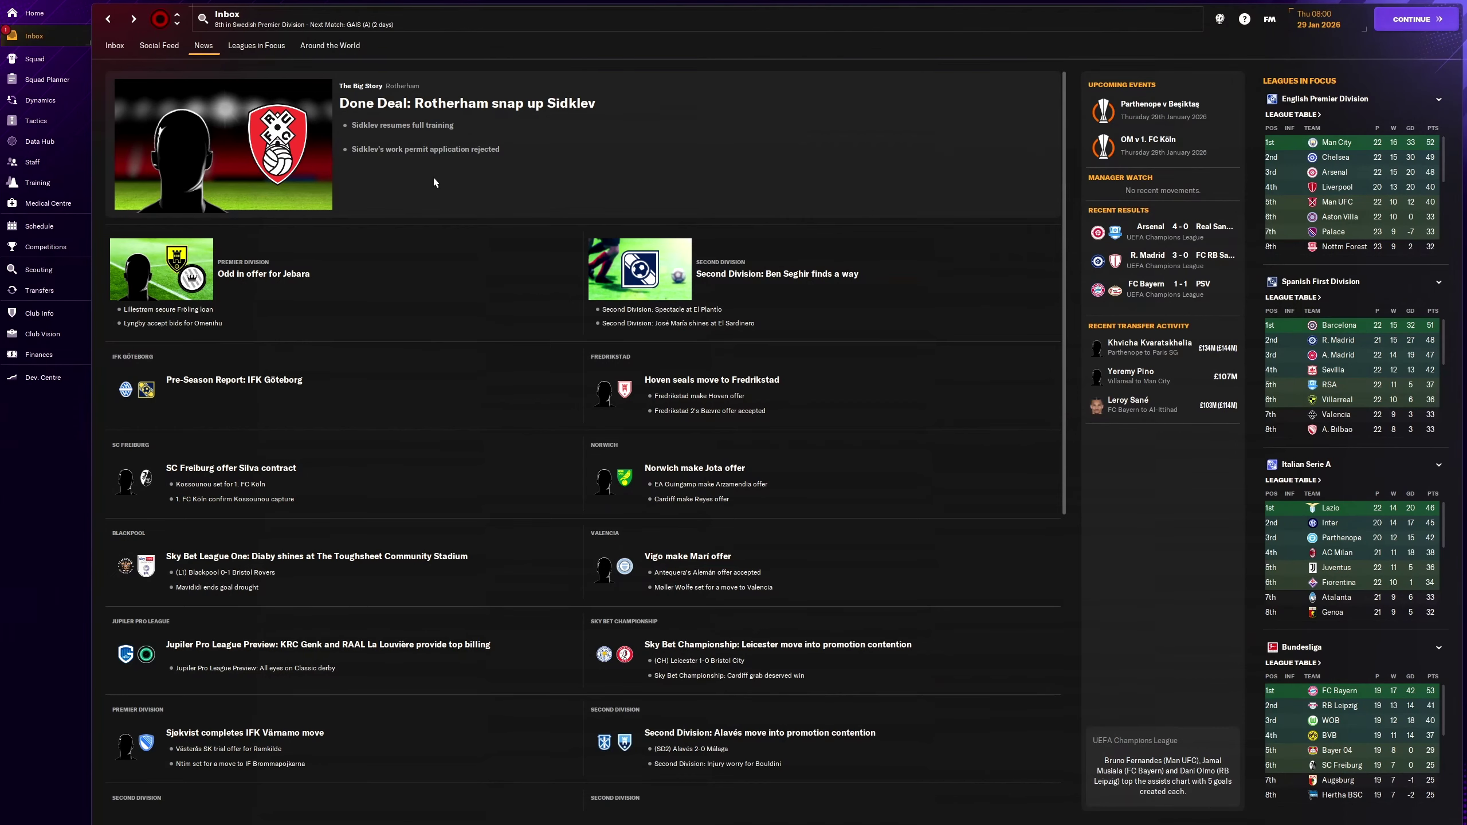
Step: Switch from the news to the inbox's forwarded Sidklev article and continue to the evening
left_click(115, 45)
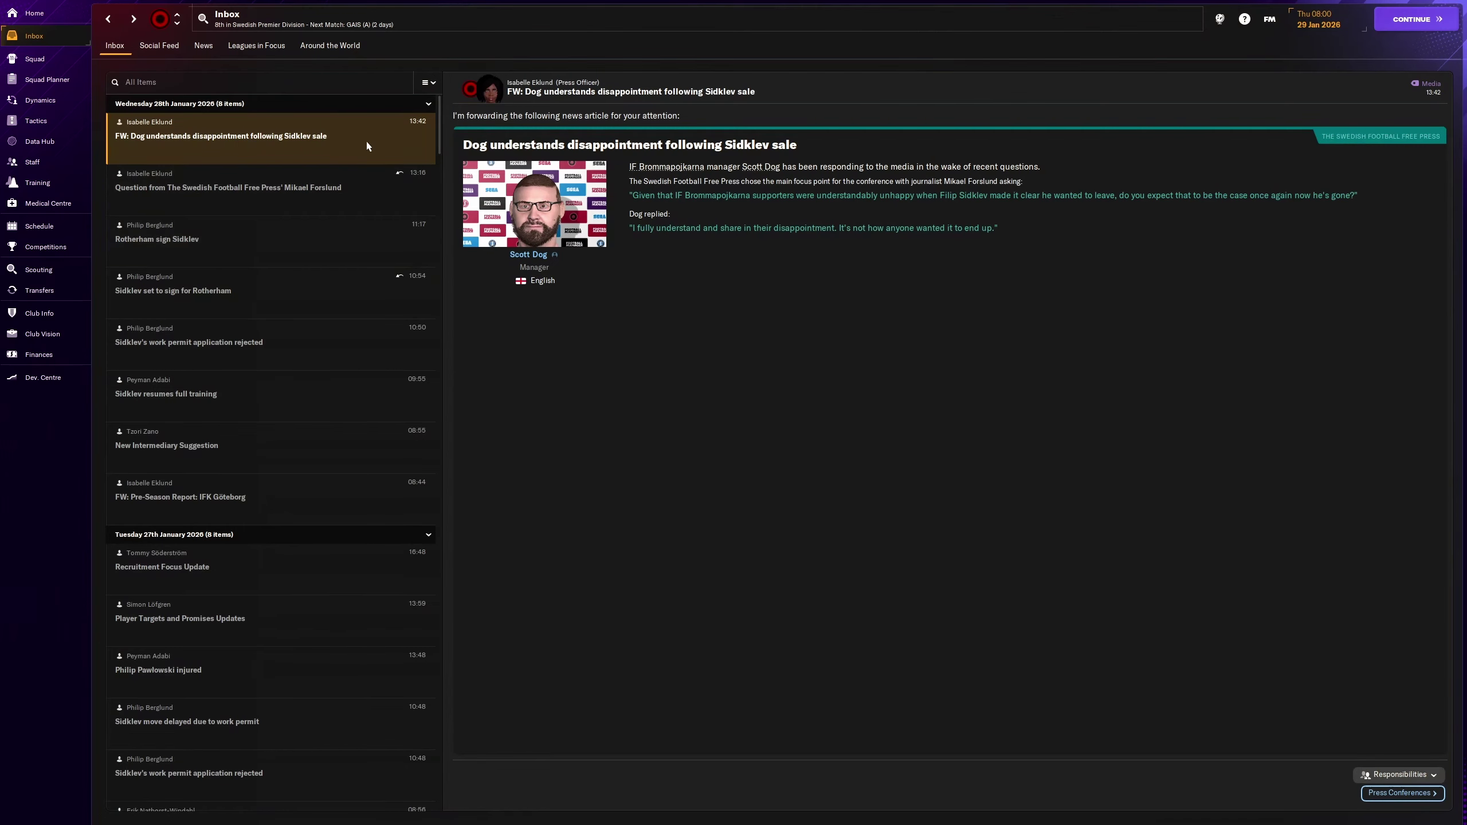
left_click(1417, 24)
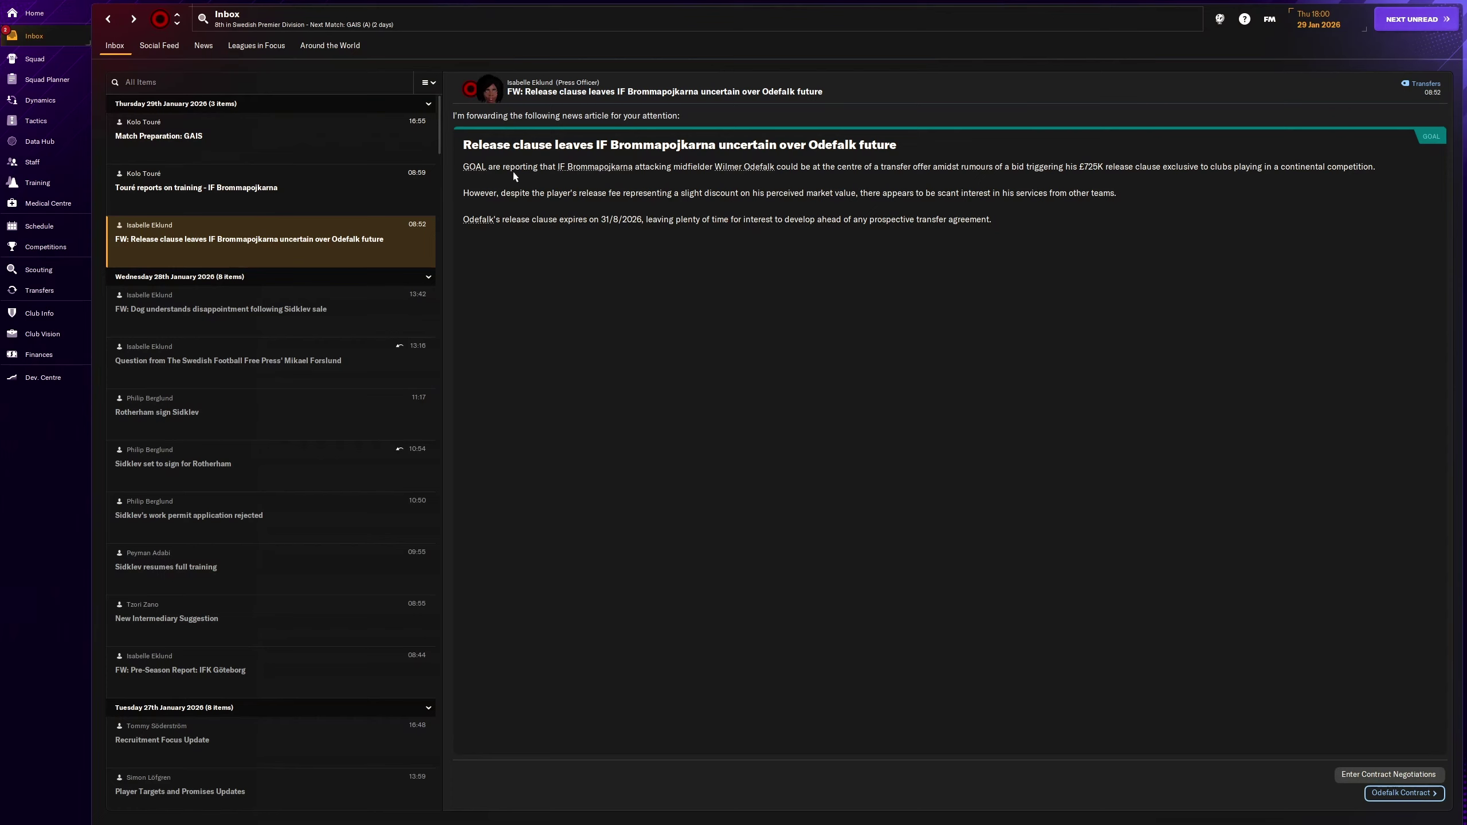
left_click(820, 147)
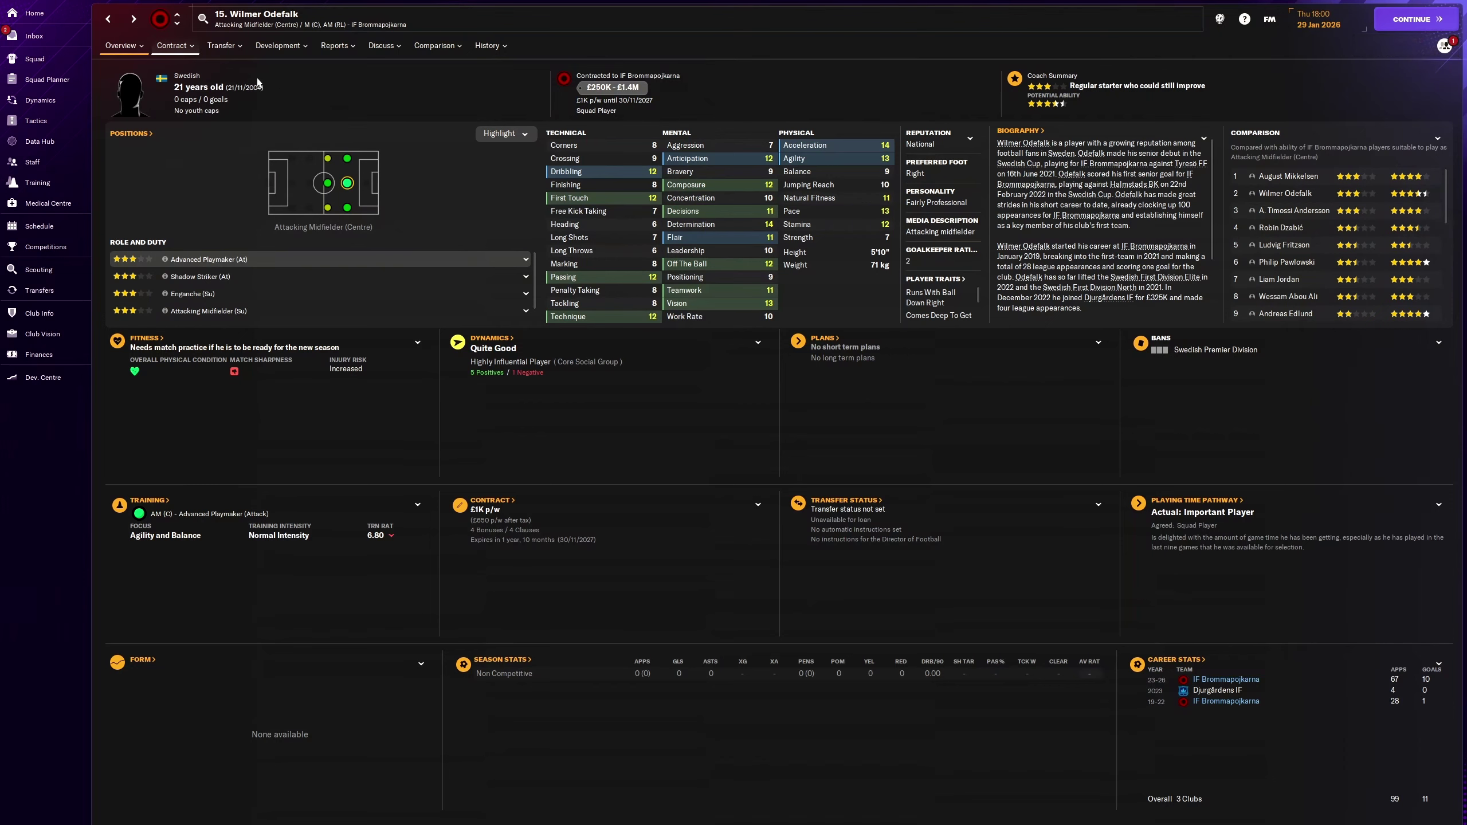
left_click(180, 47)
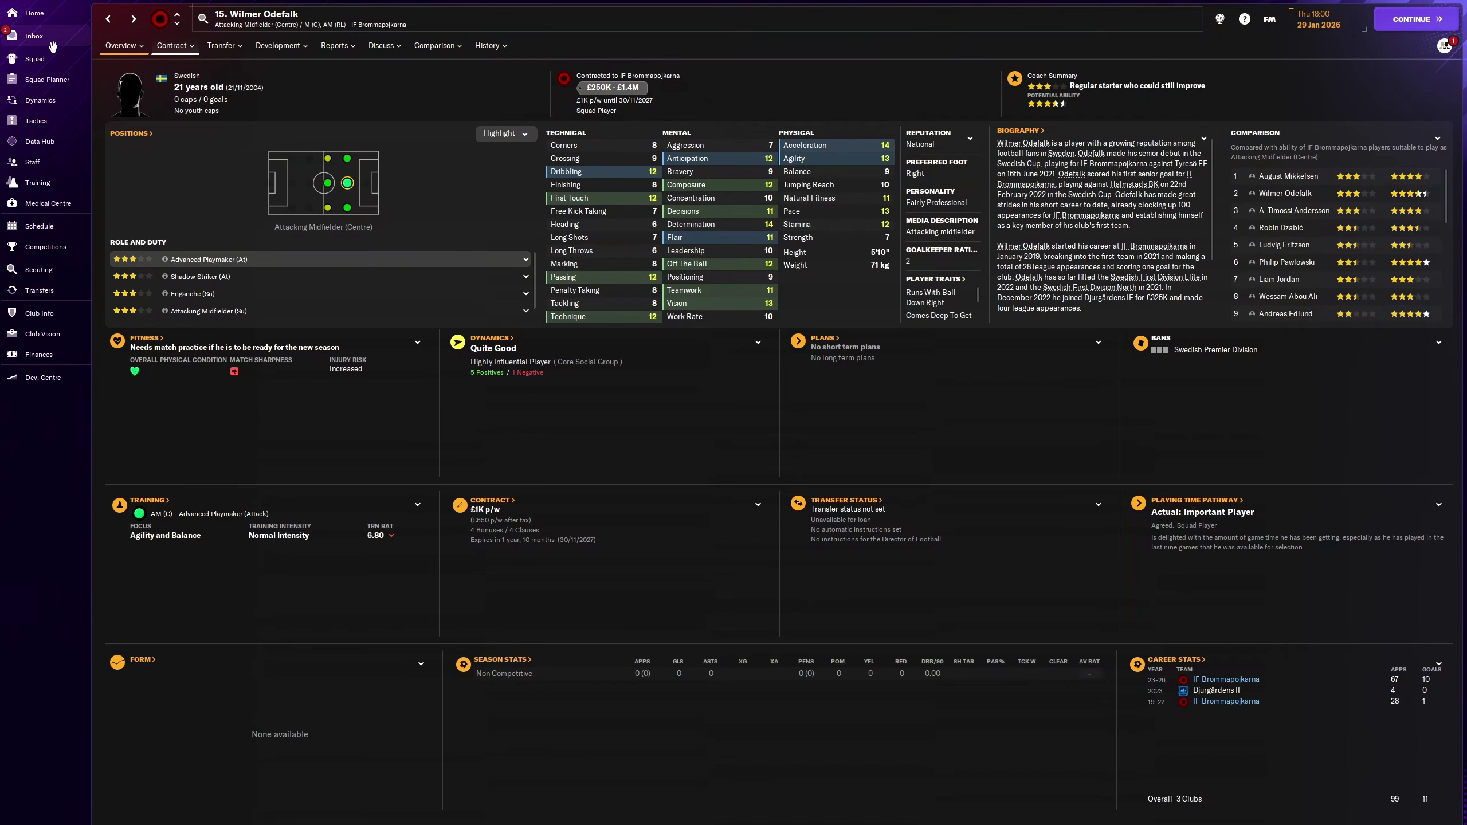
left_click(35, 36)
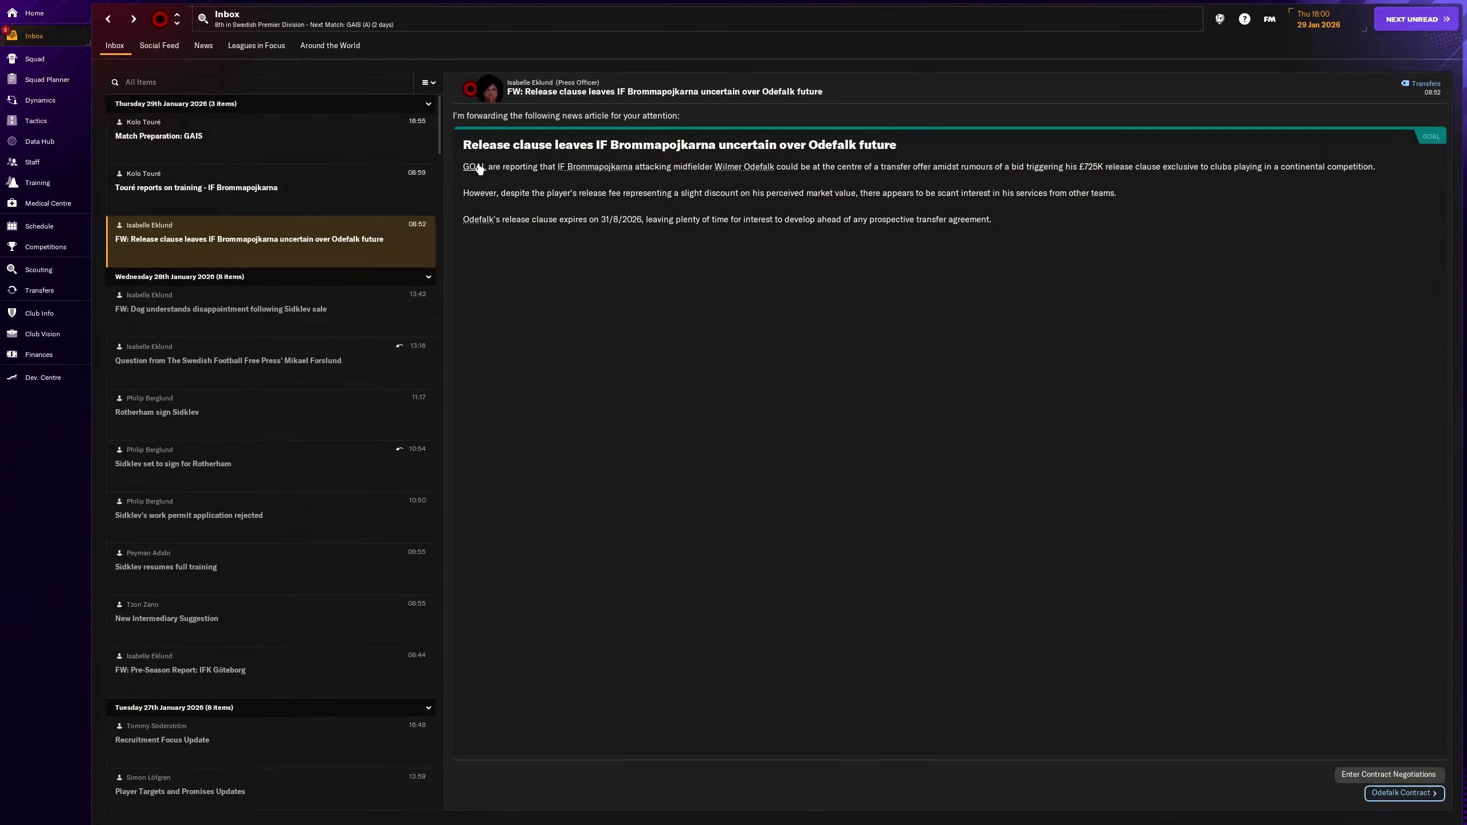
left_click(745, 167)
left_click(221, 45)
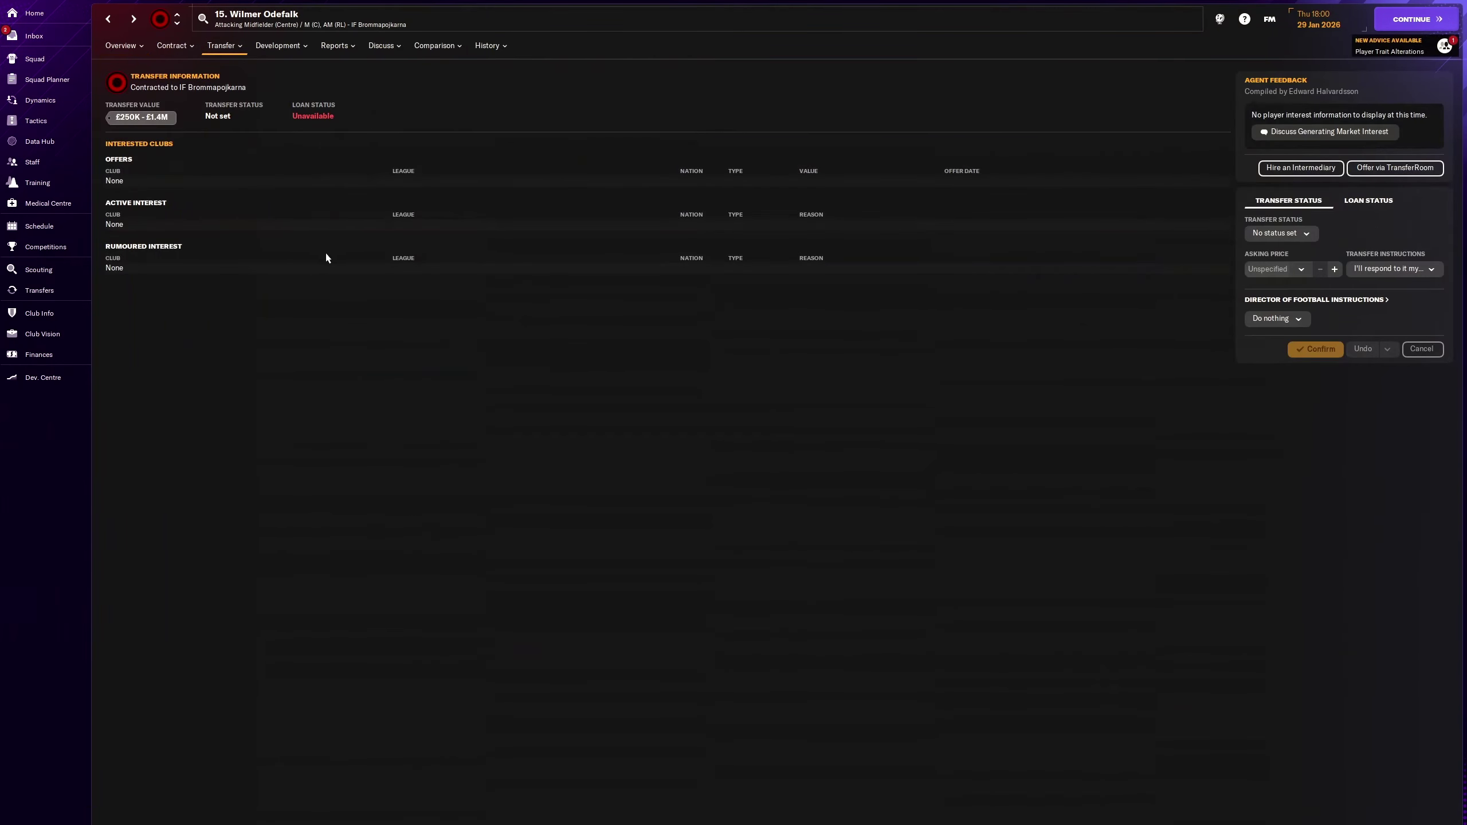
left_click(35, 36)
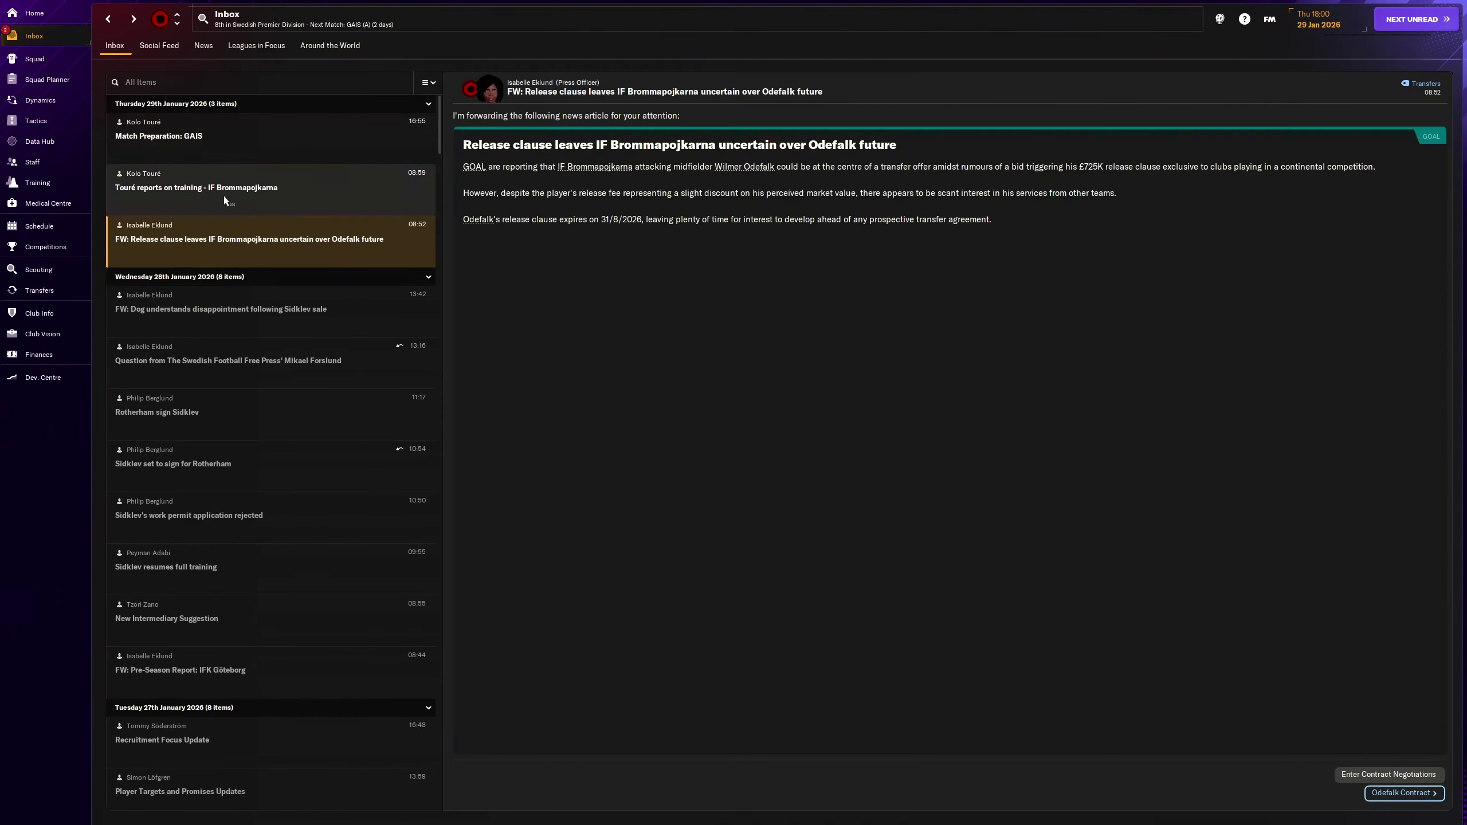
Step: Read Touré's training report and the GAIS match preparation, then advance to 30 January
left_click(327, 201)
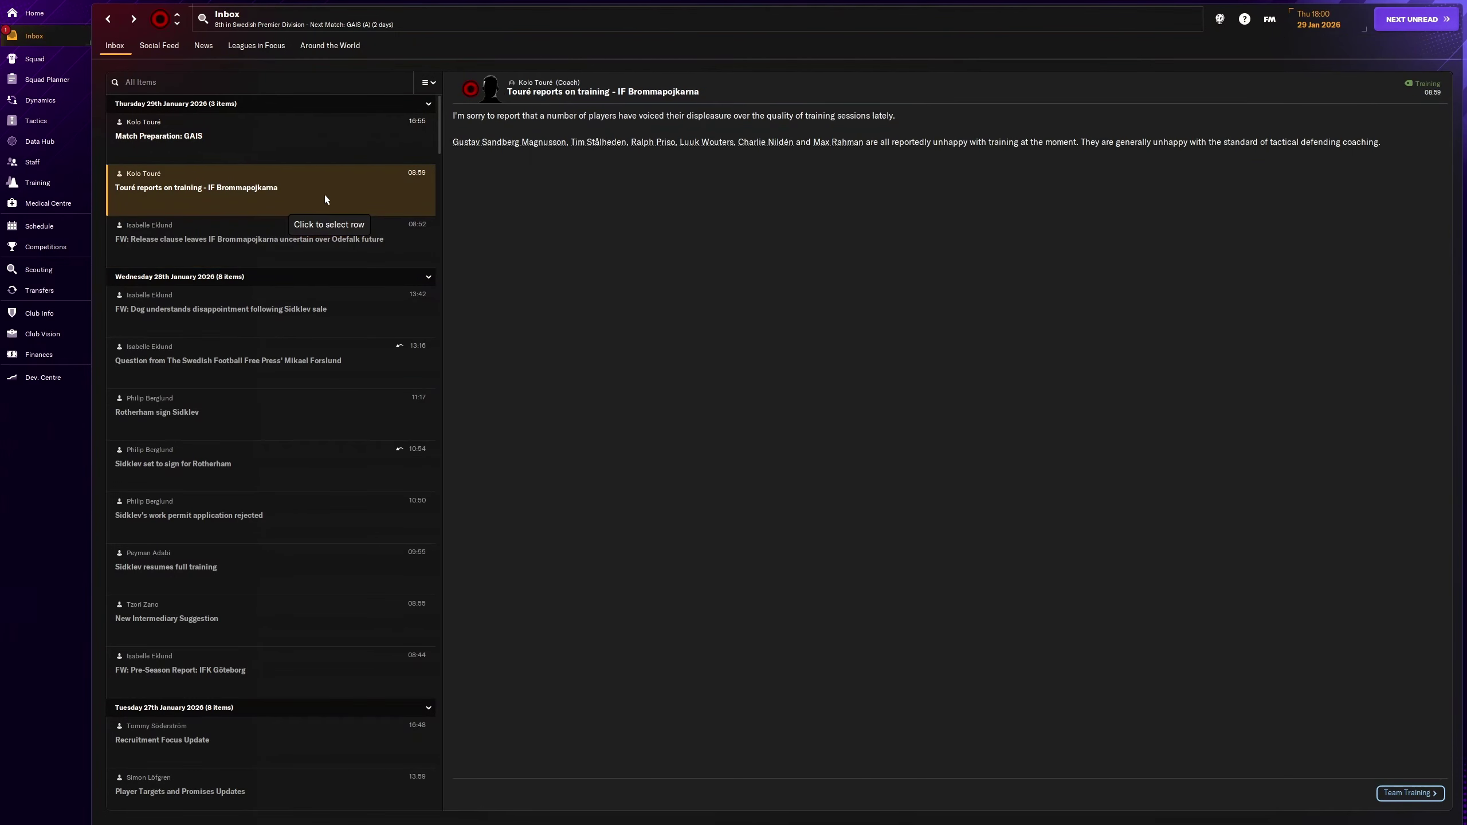
left_click(294, 150)
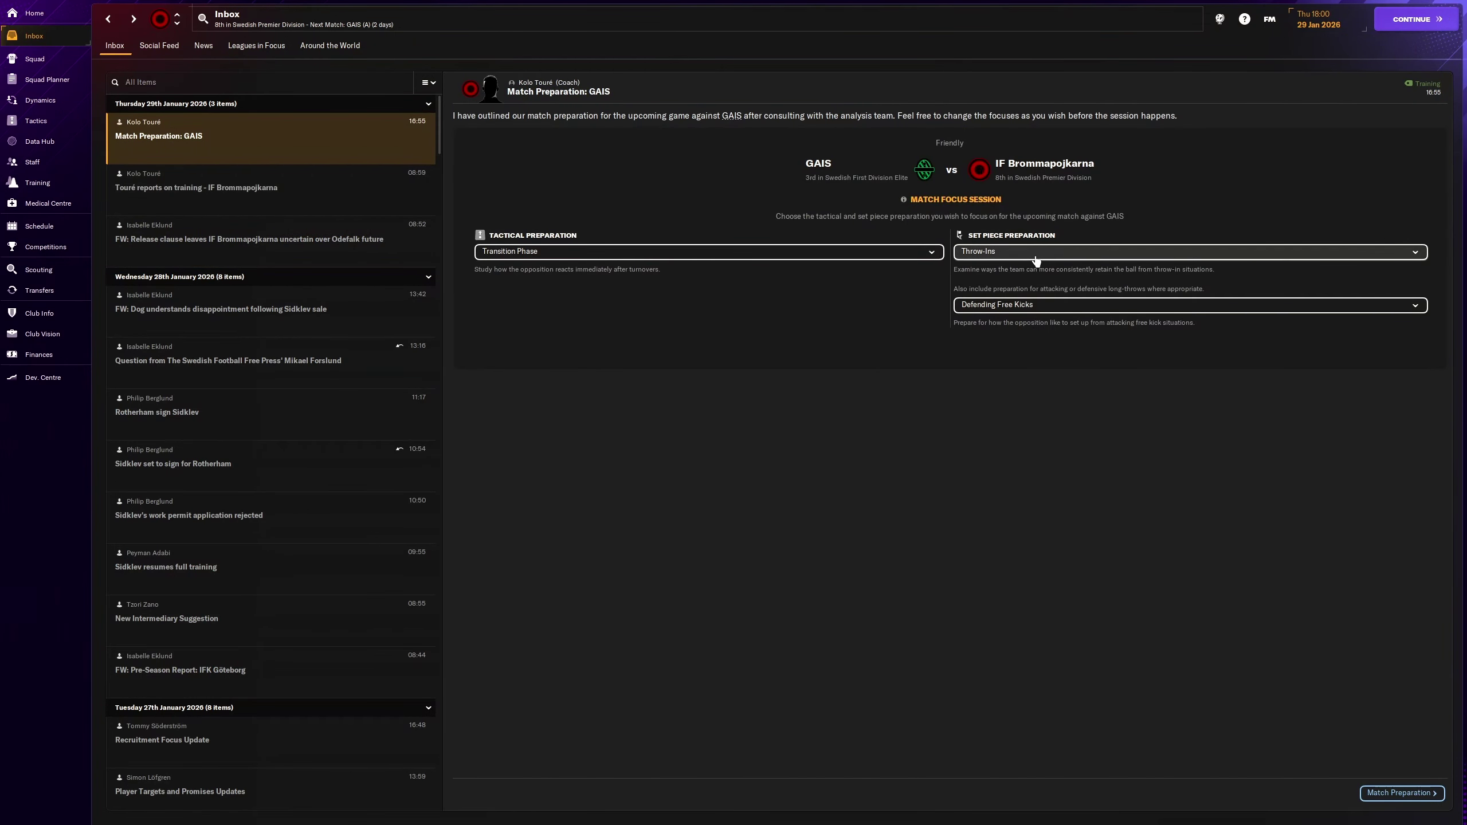
left_click(1408, 21)
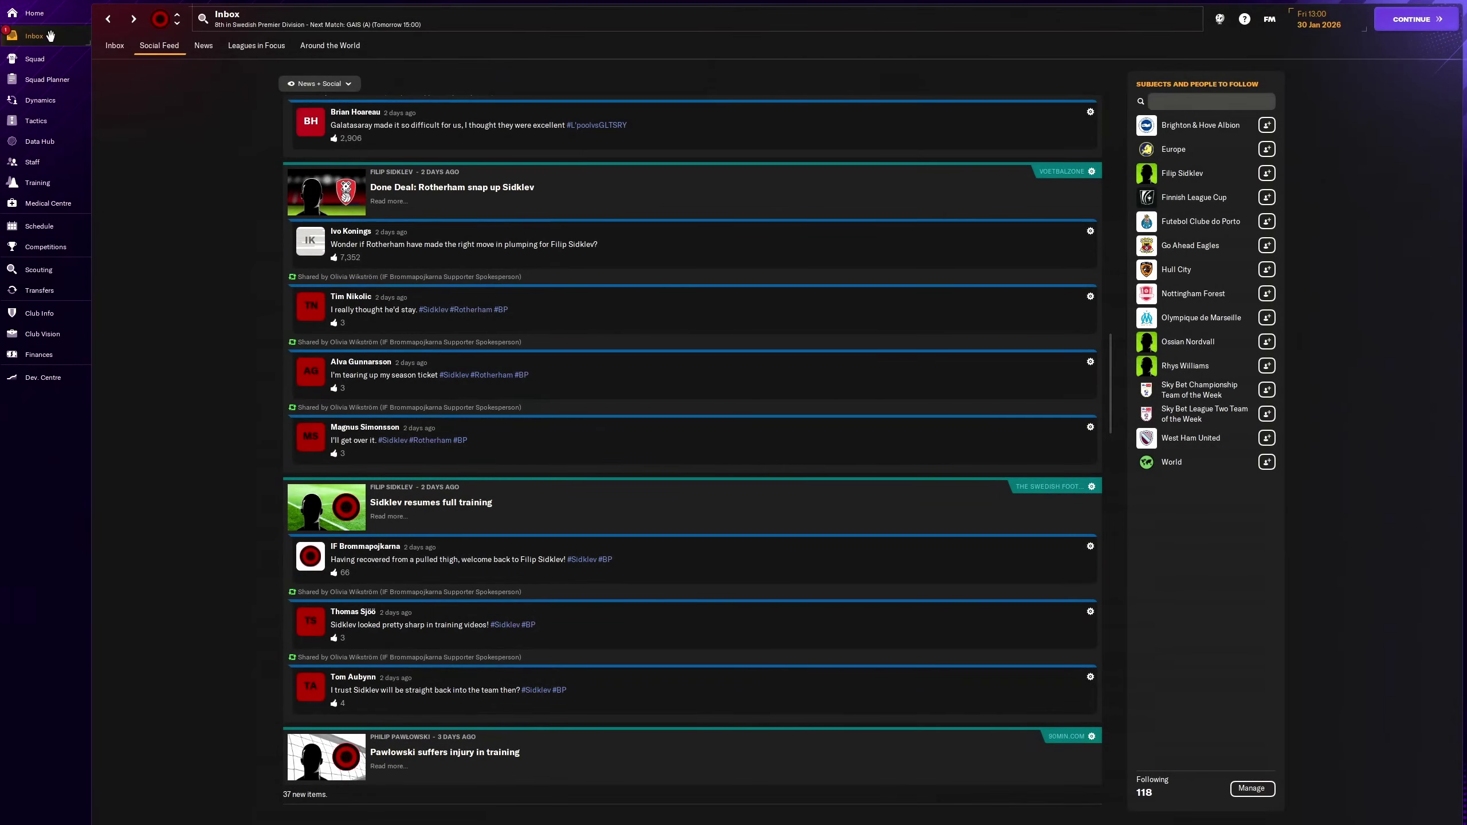
Step: Advance through the inbox, reading Scouting Finished and the Training Week In Review
left_click(45, 35)
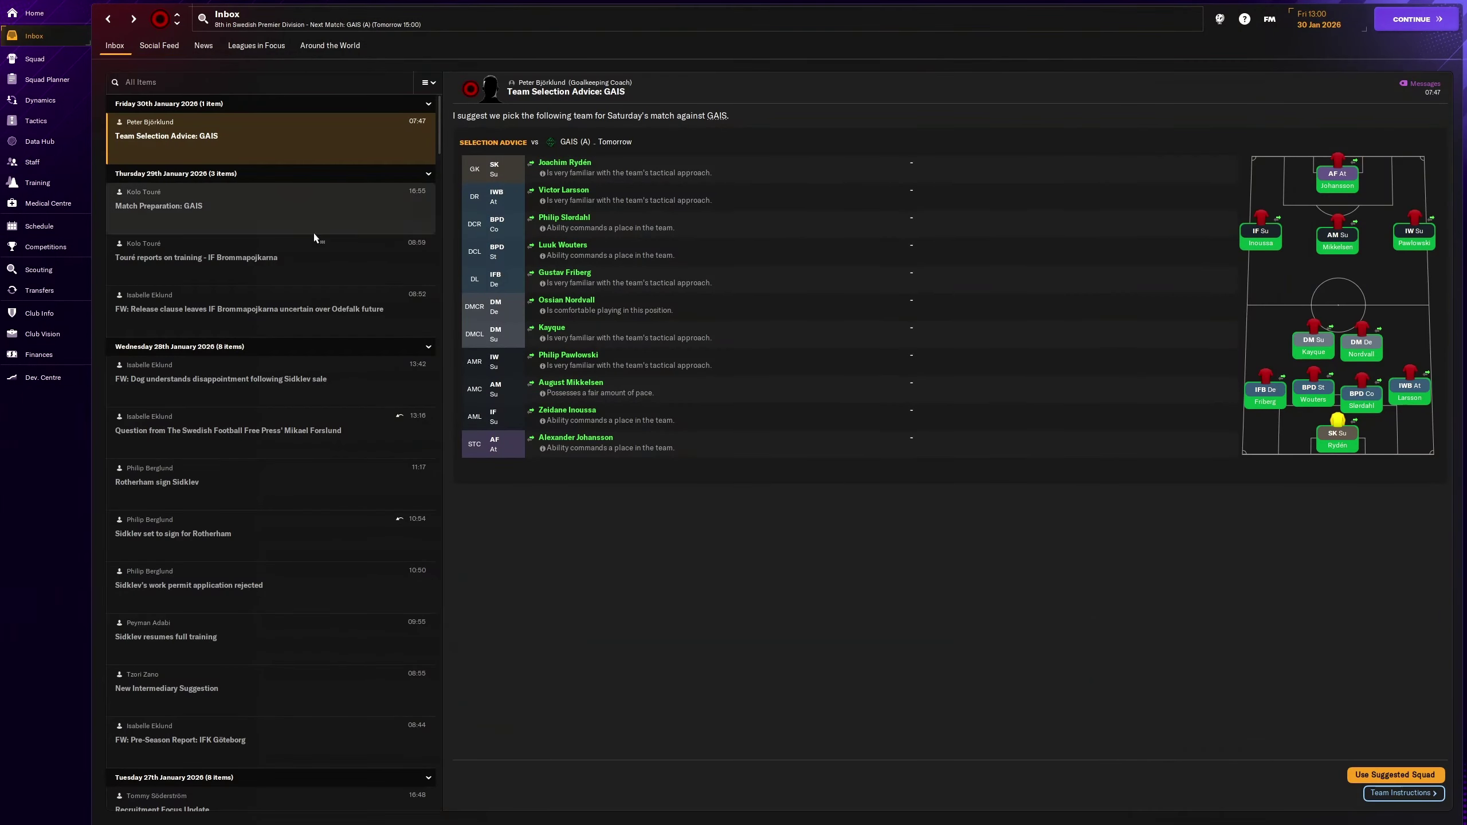
left_click(1404, 20)
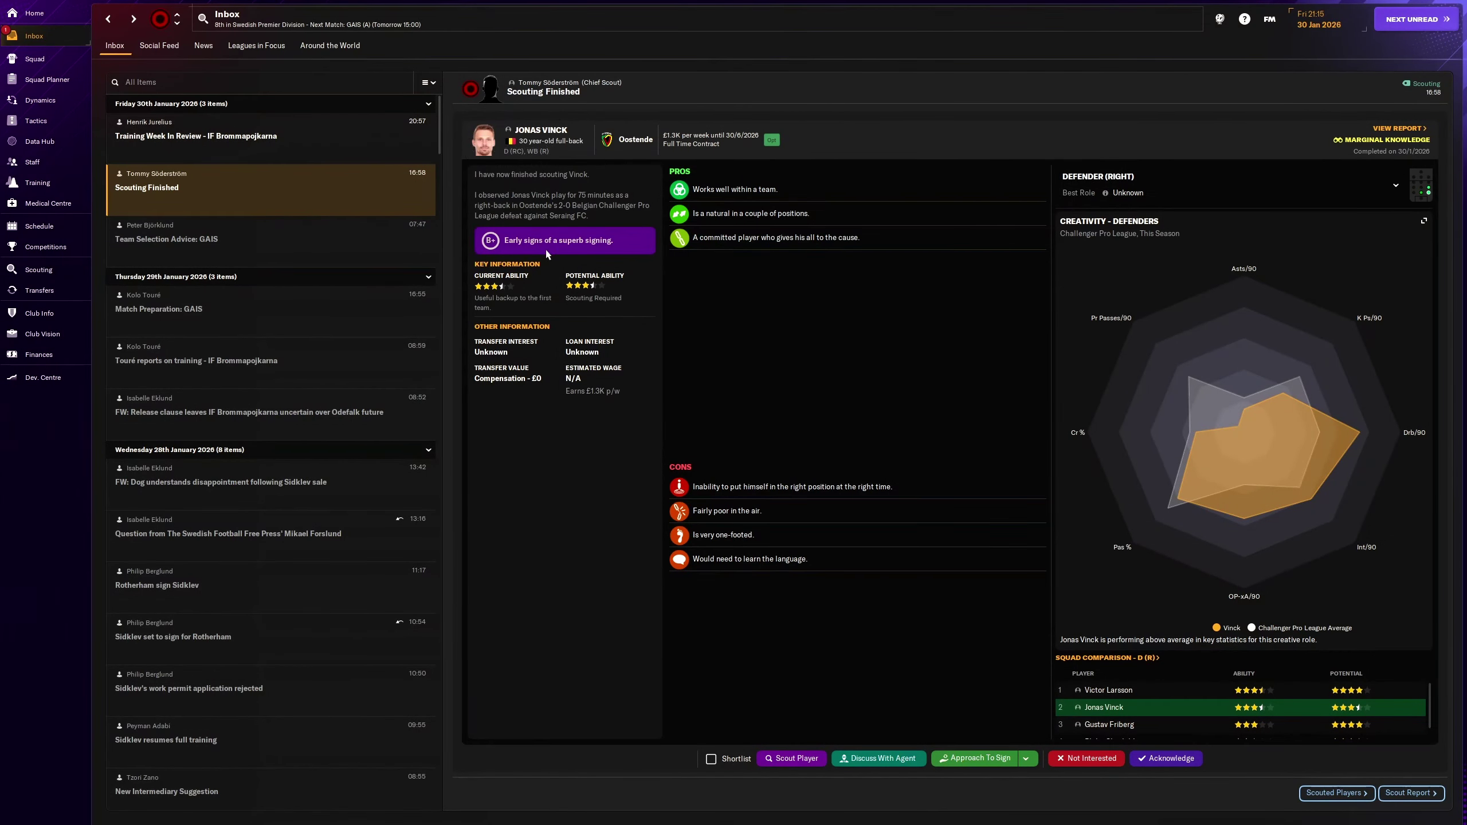
left_click(1169, 759)
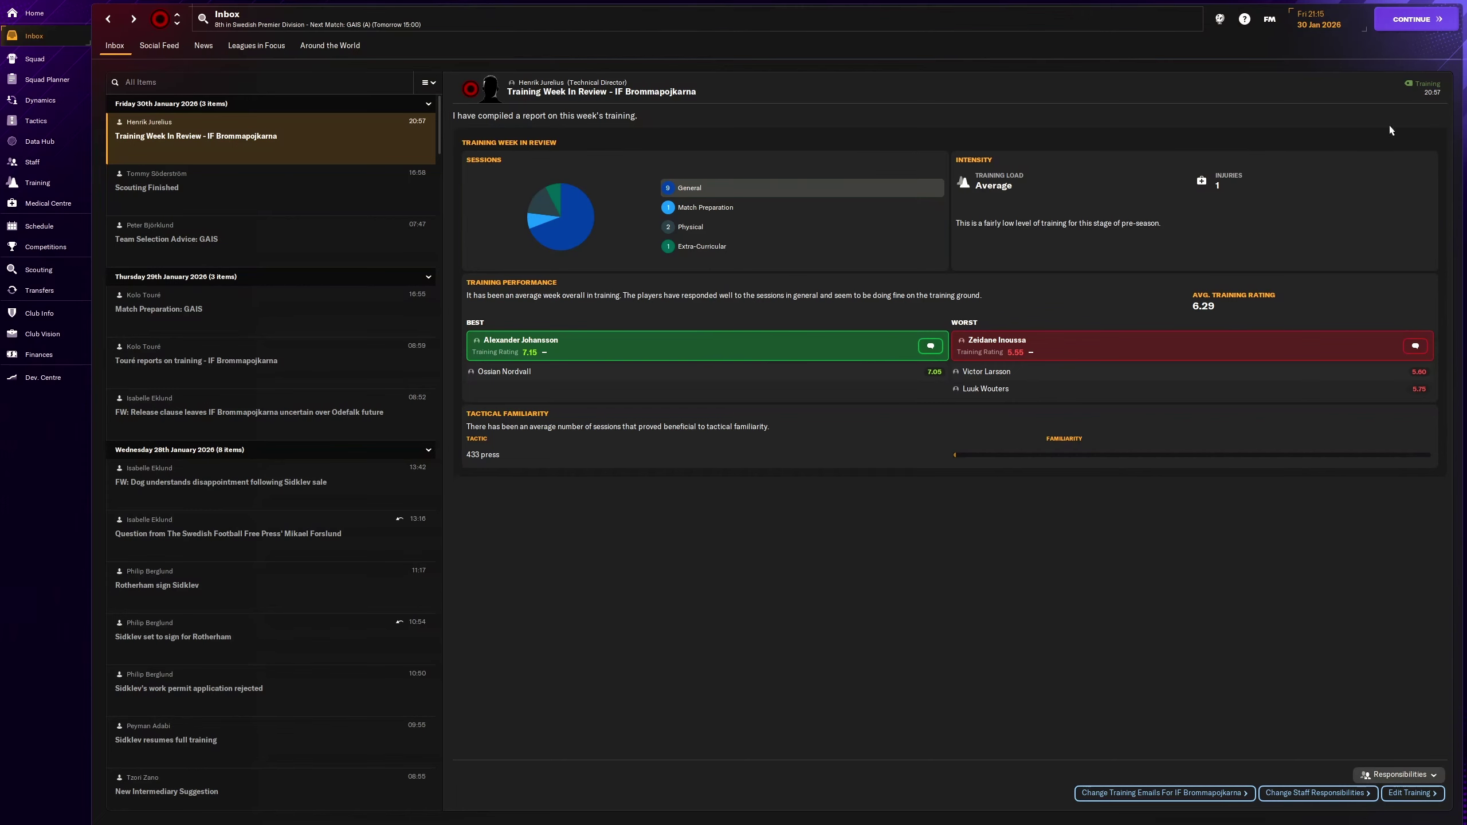
left_click(1400, 23)
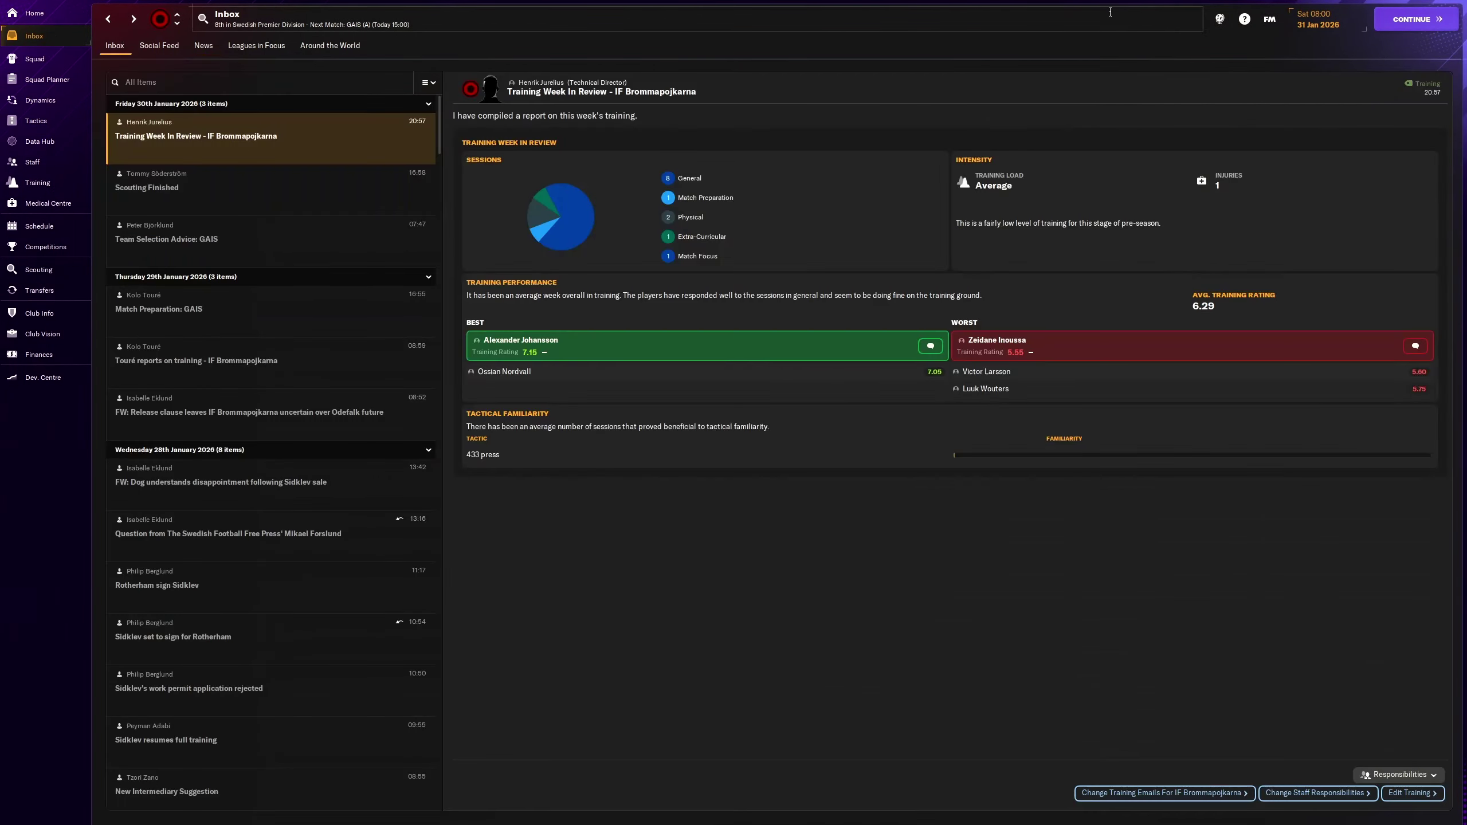
Step: Continue to matchday on 31 January and reach team selection for the GAIS friendly
left_click(66, 39)
left_click(1387, 22)
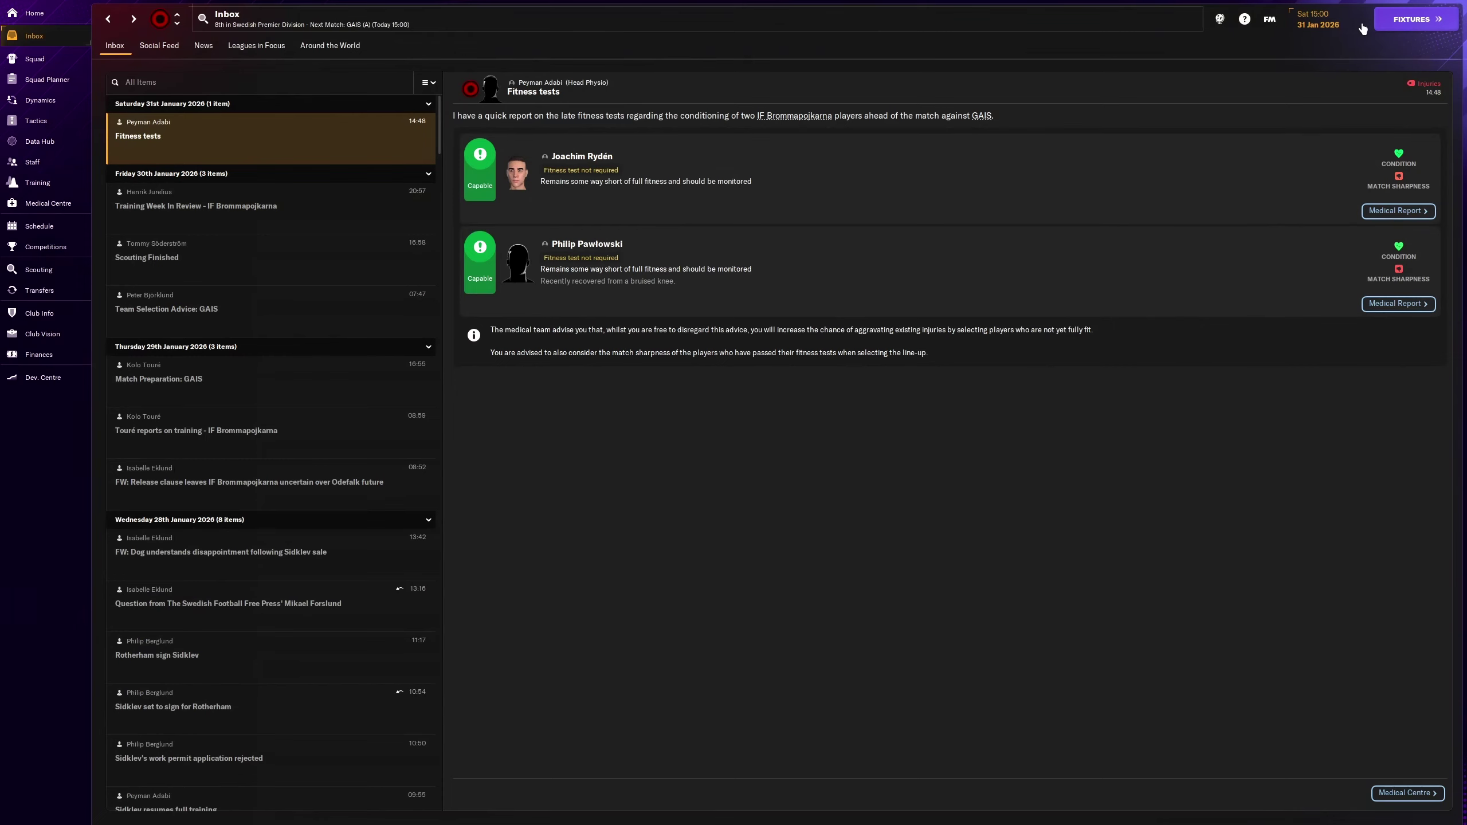
left_click(1381, 21)
left_click(1381, 21)
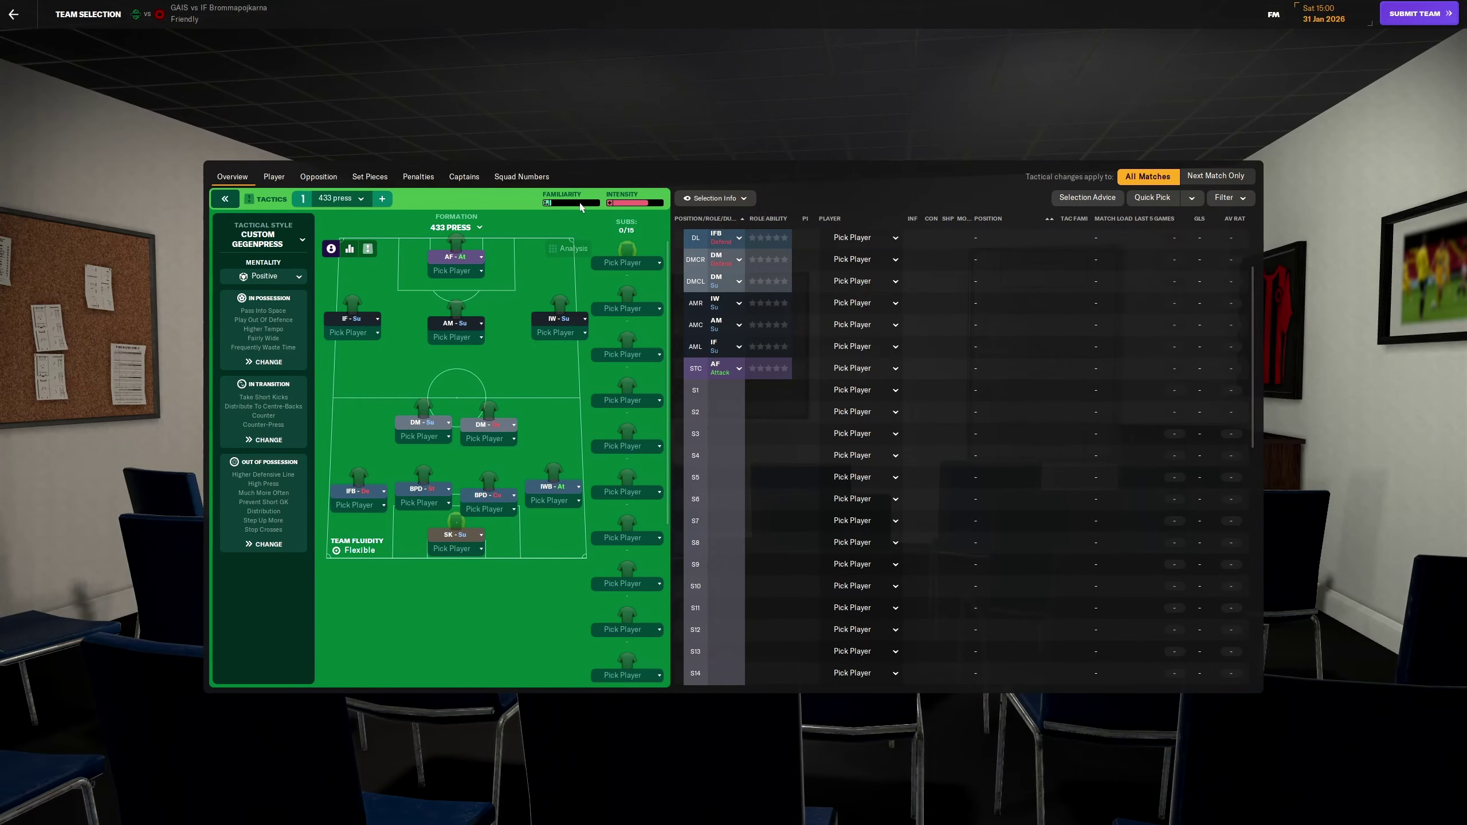
Step: Auto-fill the lineup and substitutes, then inspect Tim Stålheden's and Luuk Wouters' profiles
left_click(1152, 197)
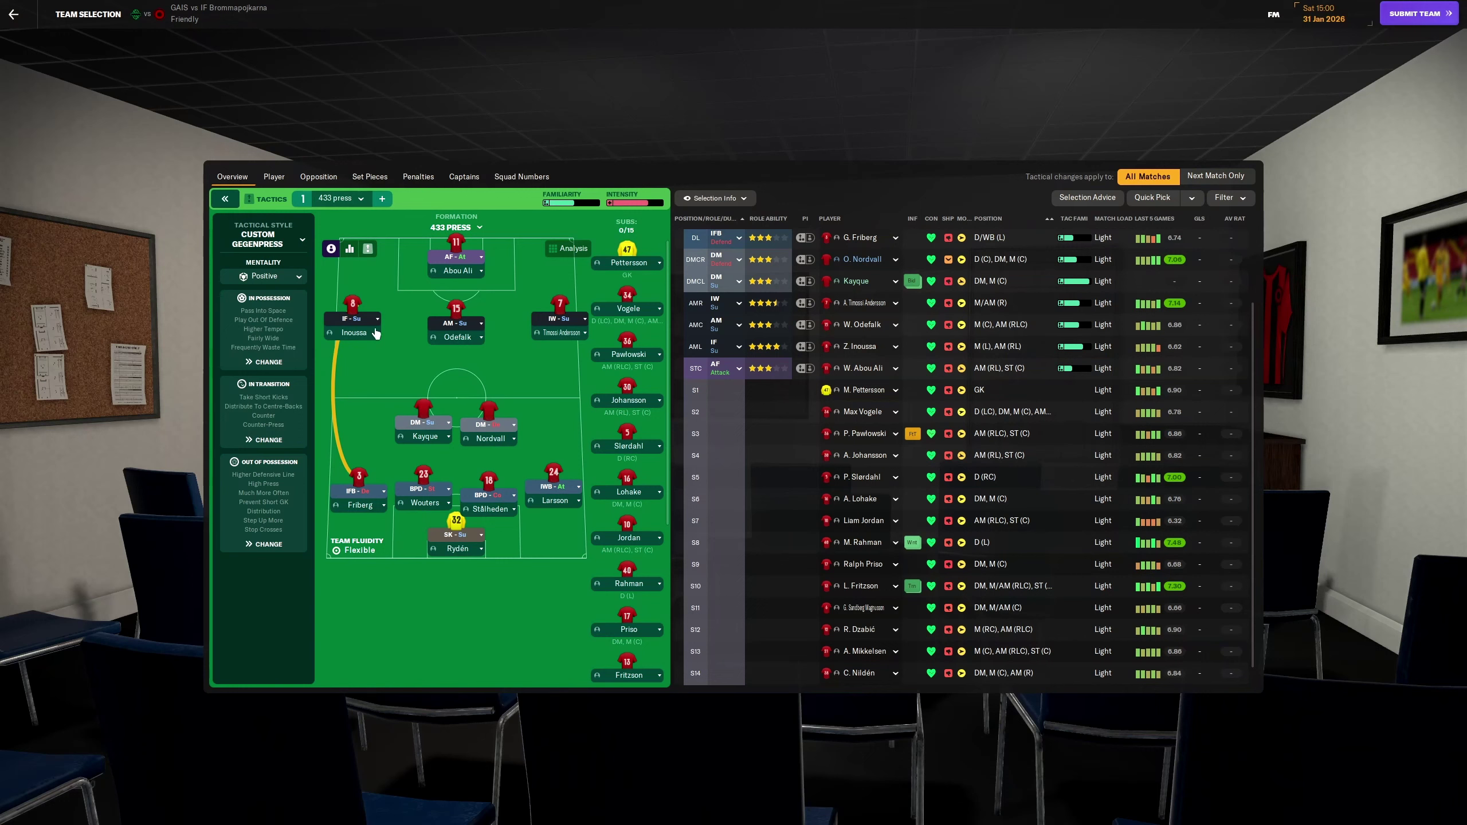
left_click(488, 487)
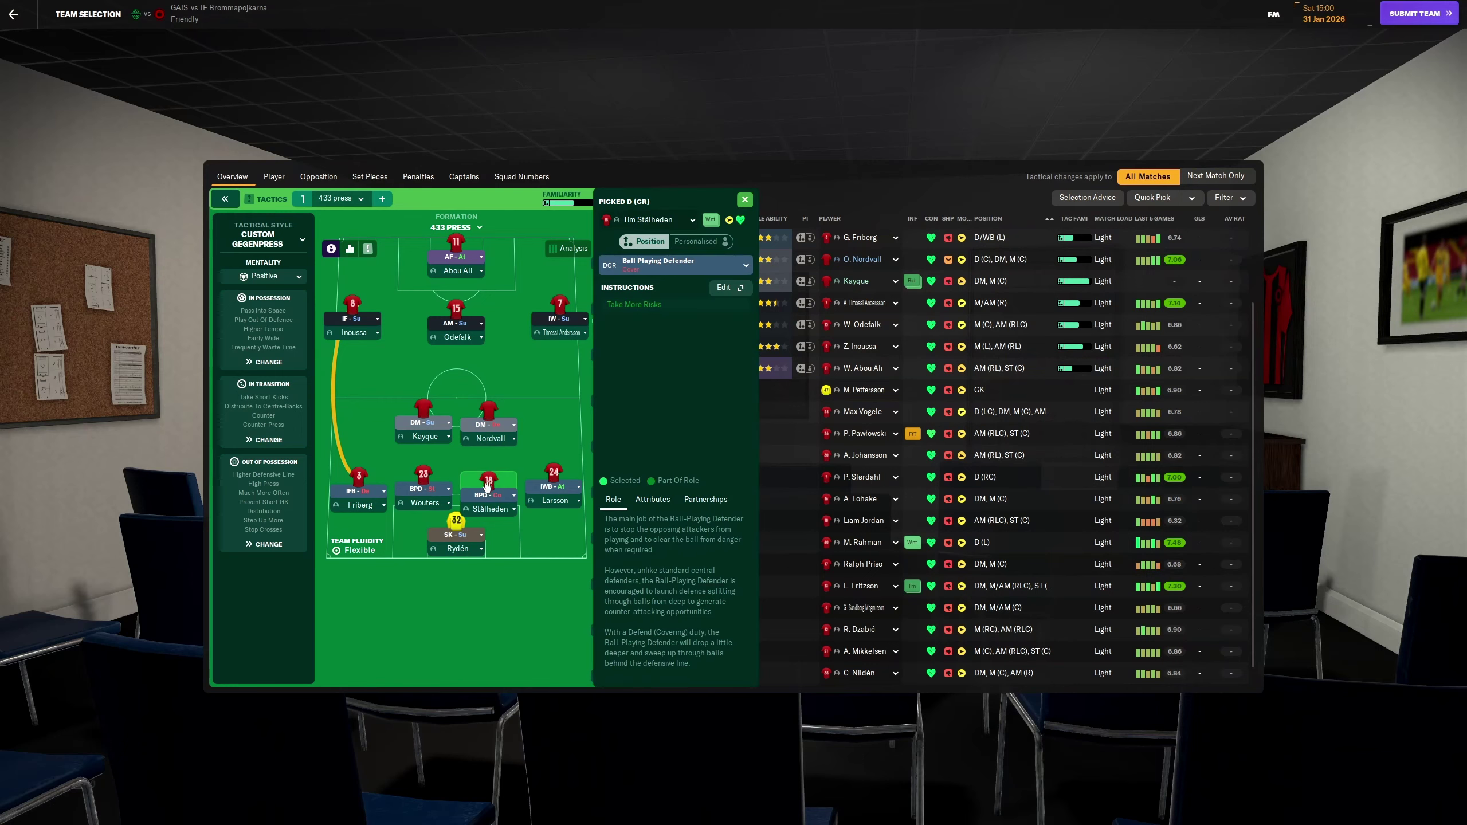
left_click(493, 512)
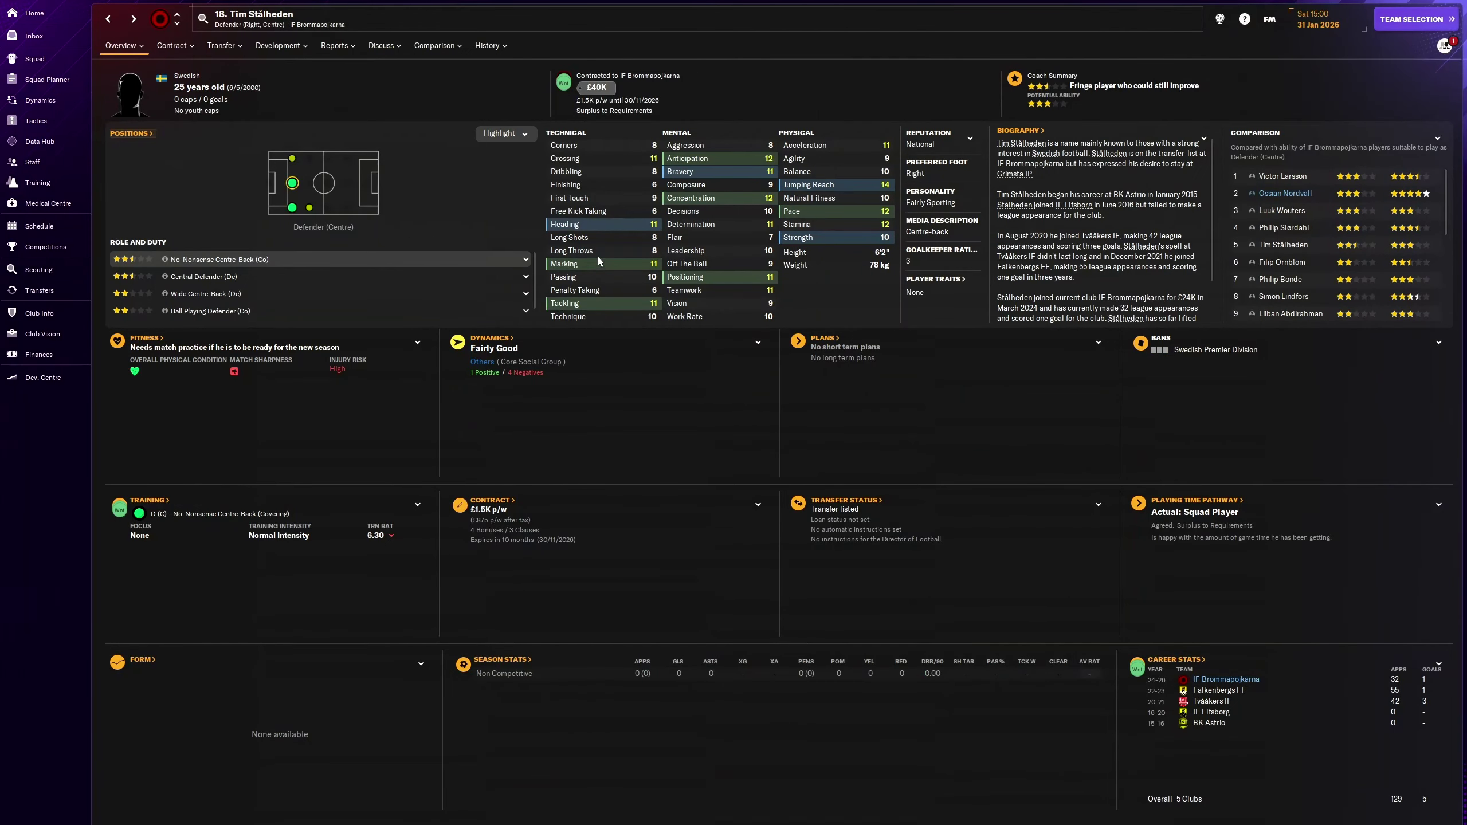
left_click(109, 23)
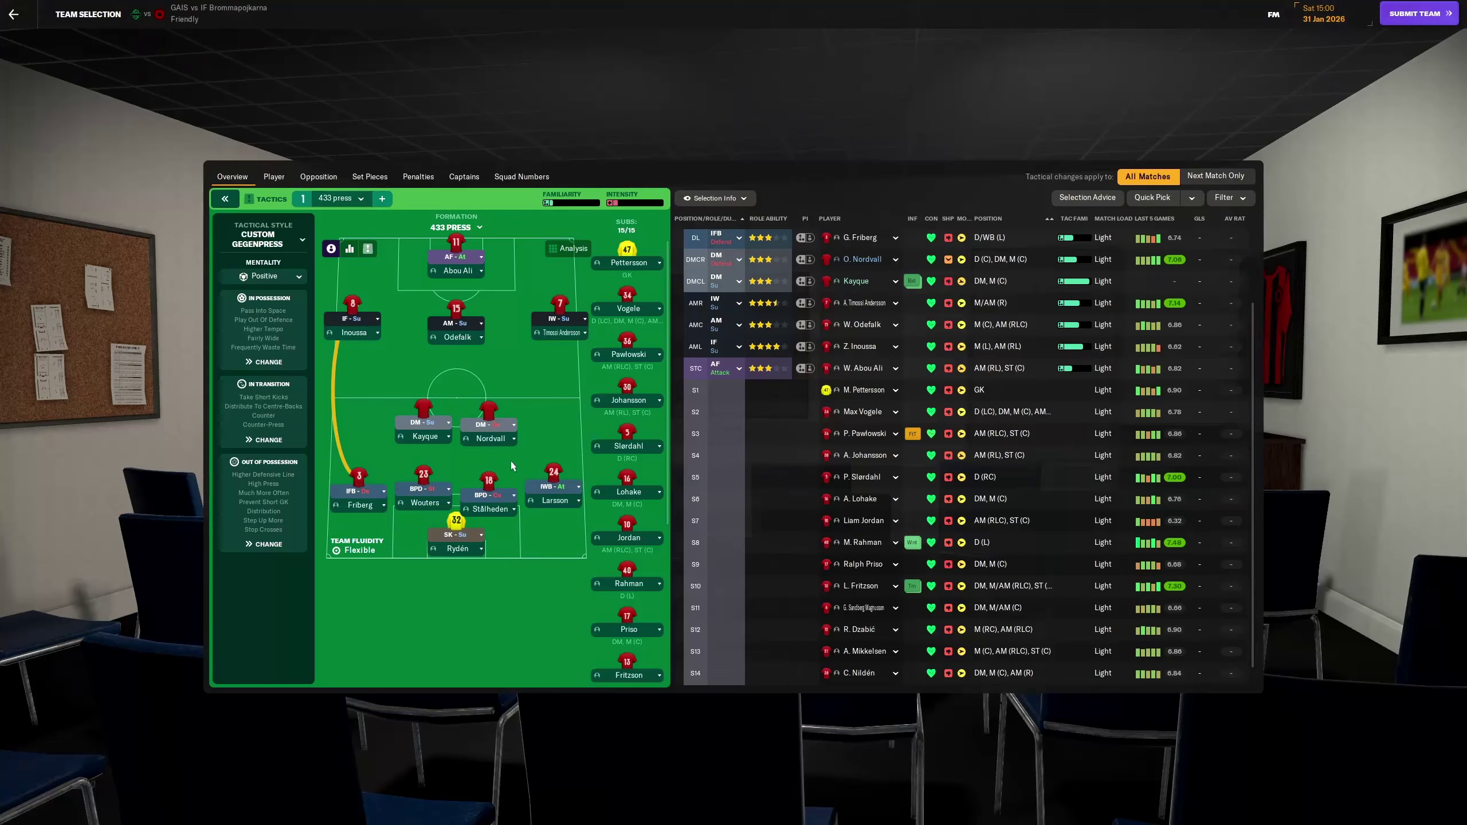
left_click(420, 504)
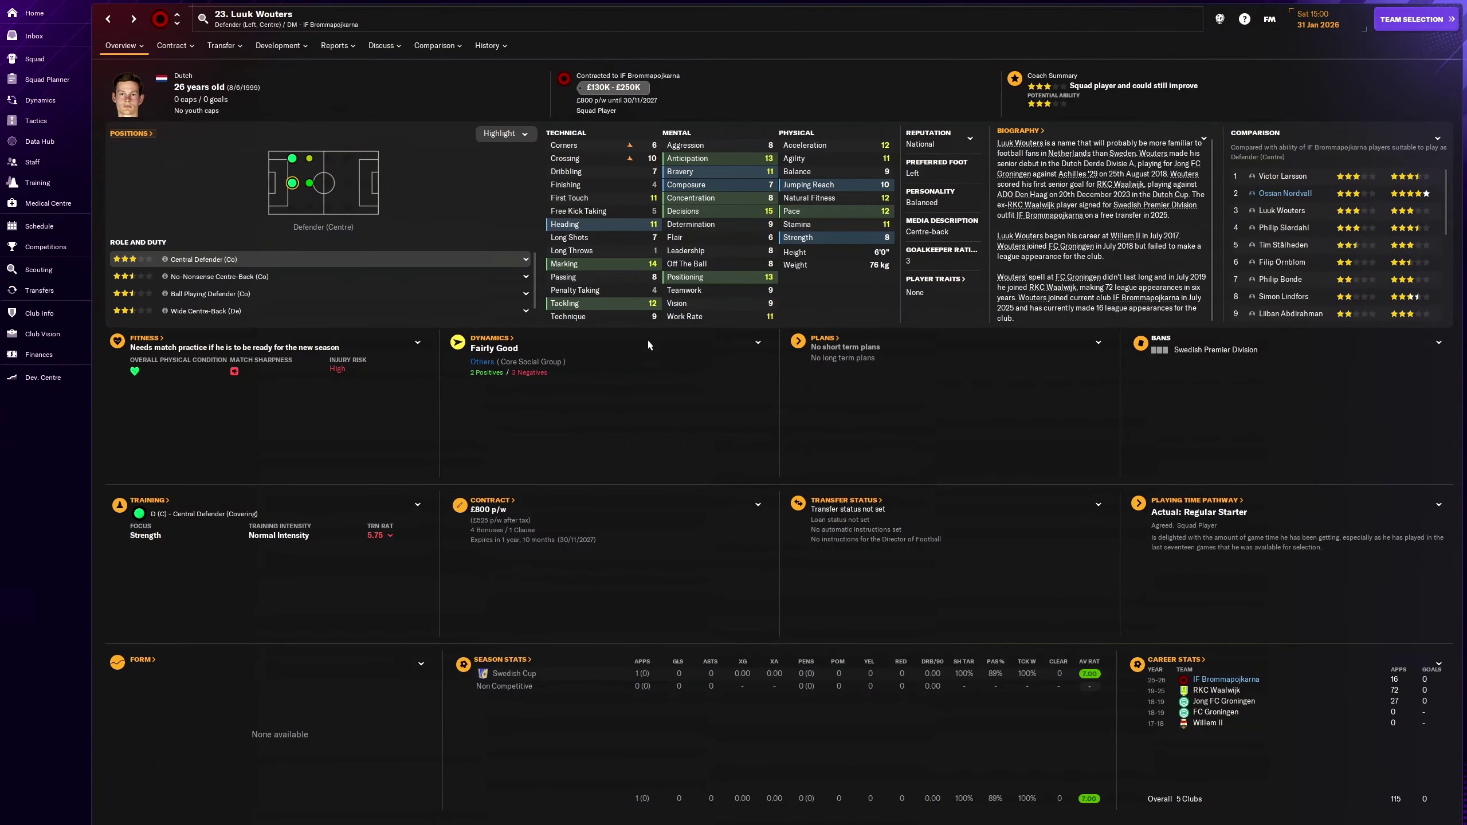
left_click(108, 20)
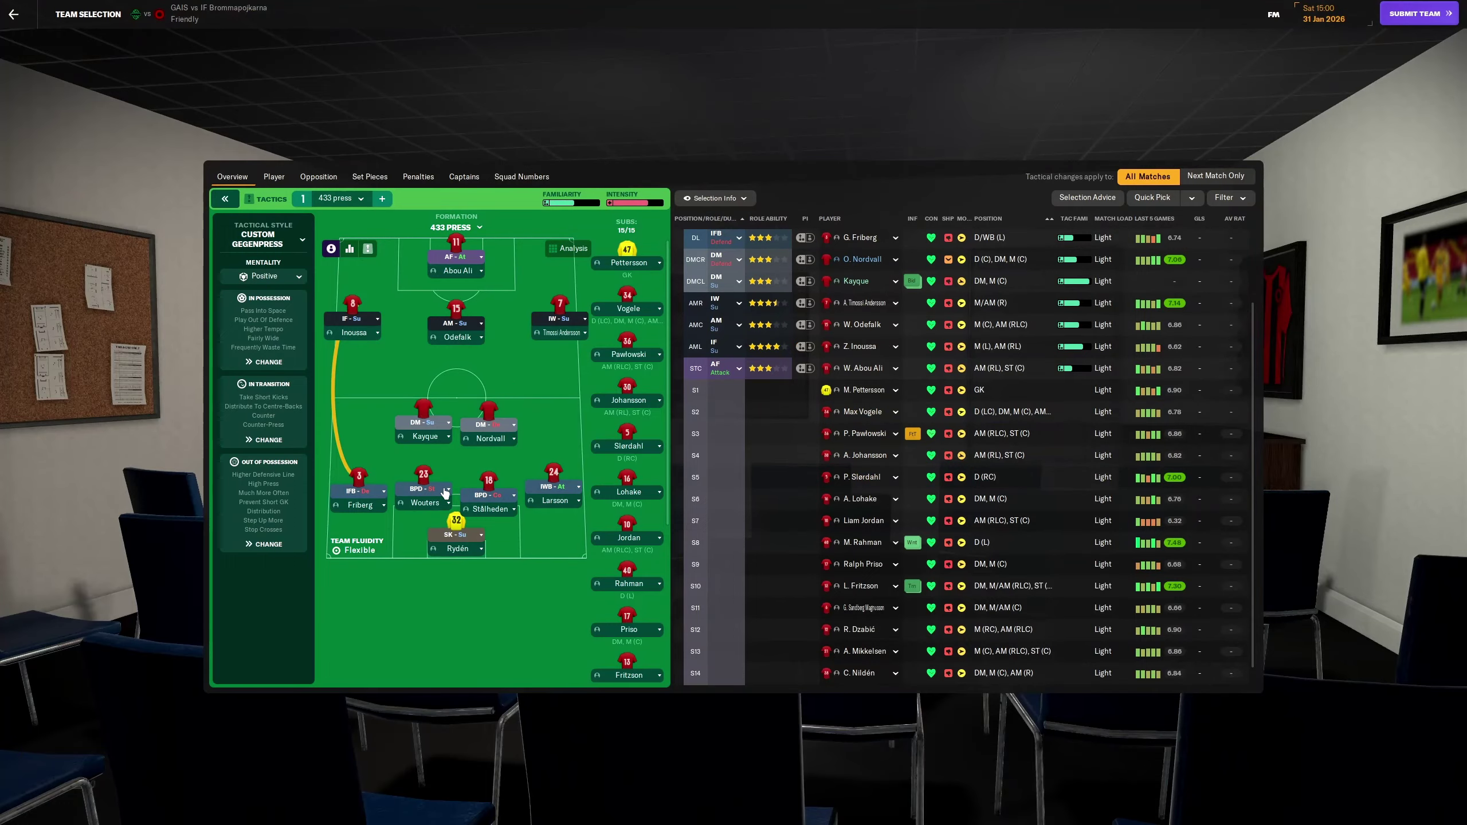
Step: Browse both centre-backs' role options and profiles without changing anything
left_click(500, 500)
left_click(421, 497)
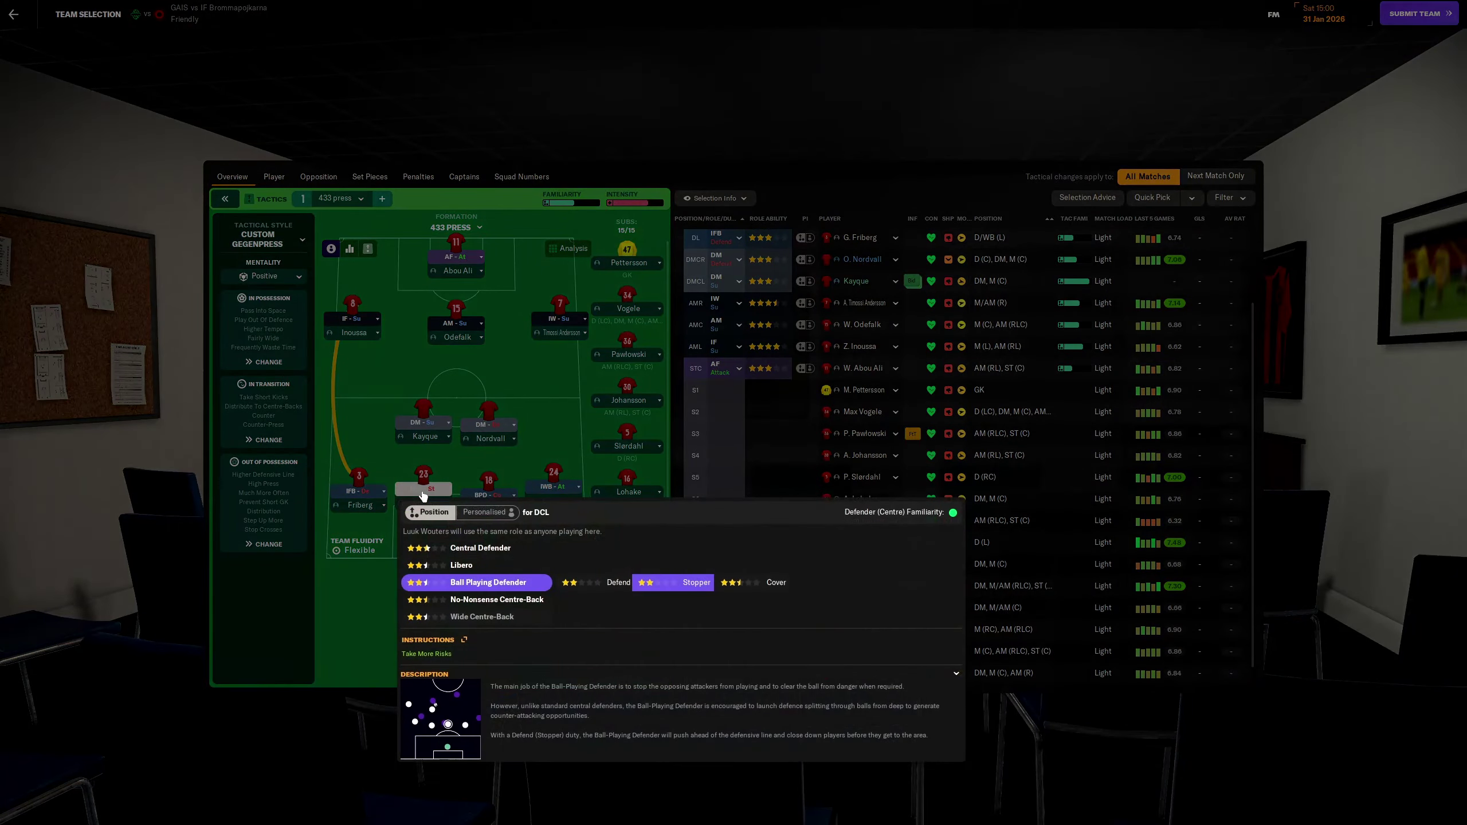
left_click(422, 496)
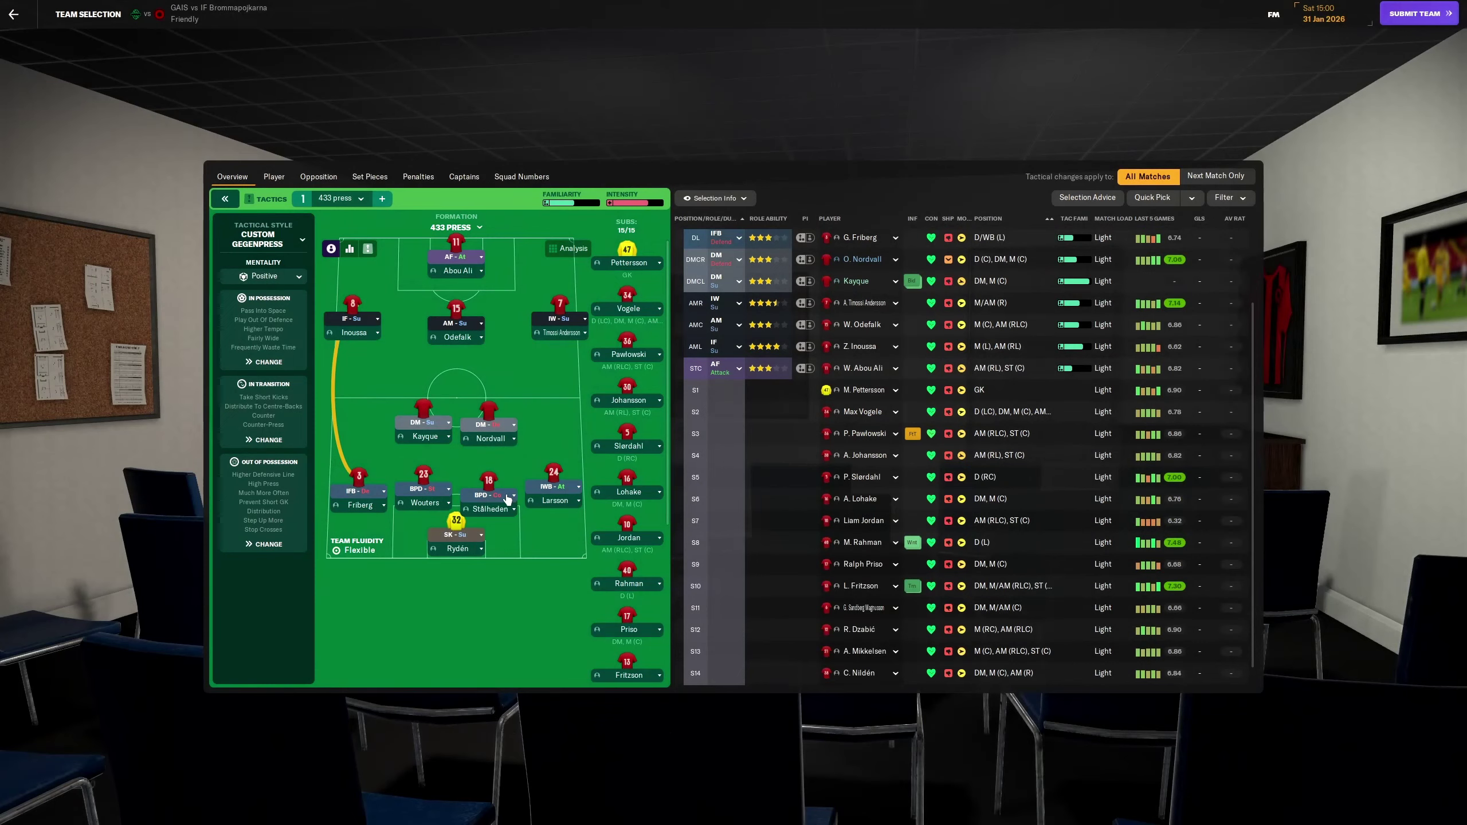
left_click(506, 500)
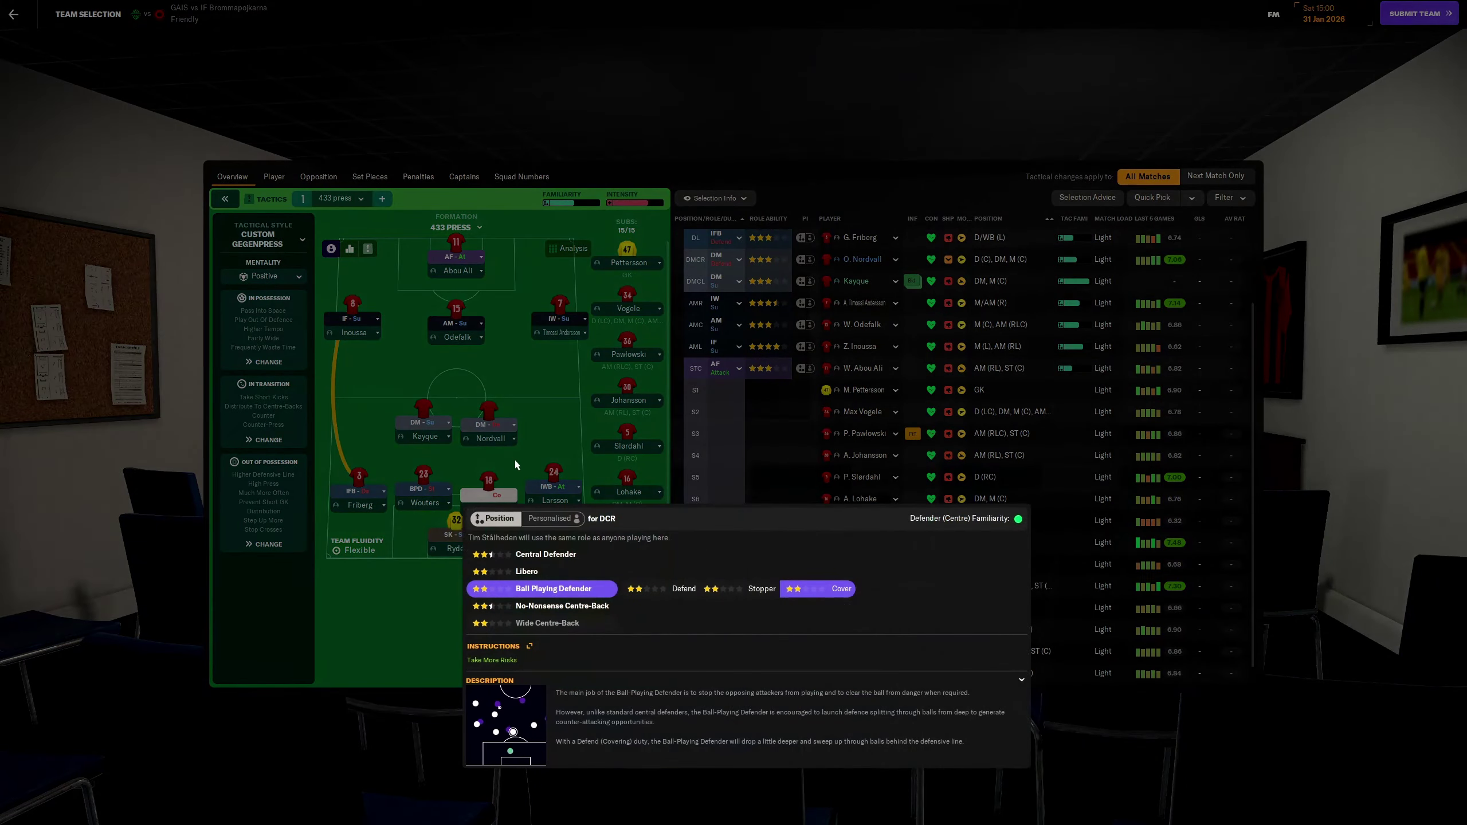
left_click(497, 504)
left_click(490, 509)
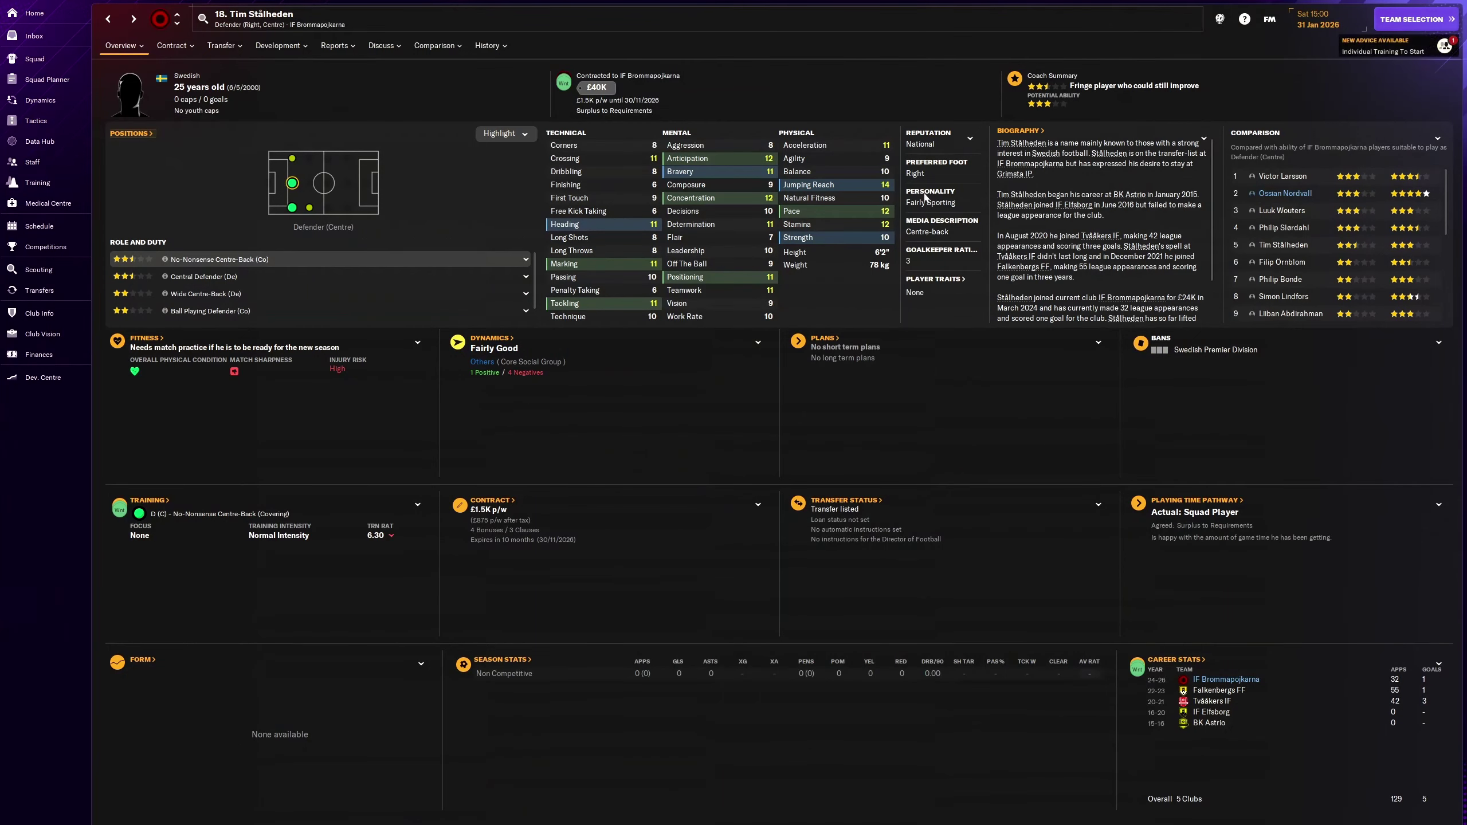
left_click(107, 18)
left_click(422, 504)
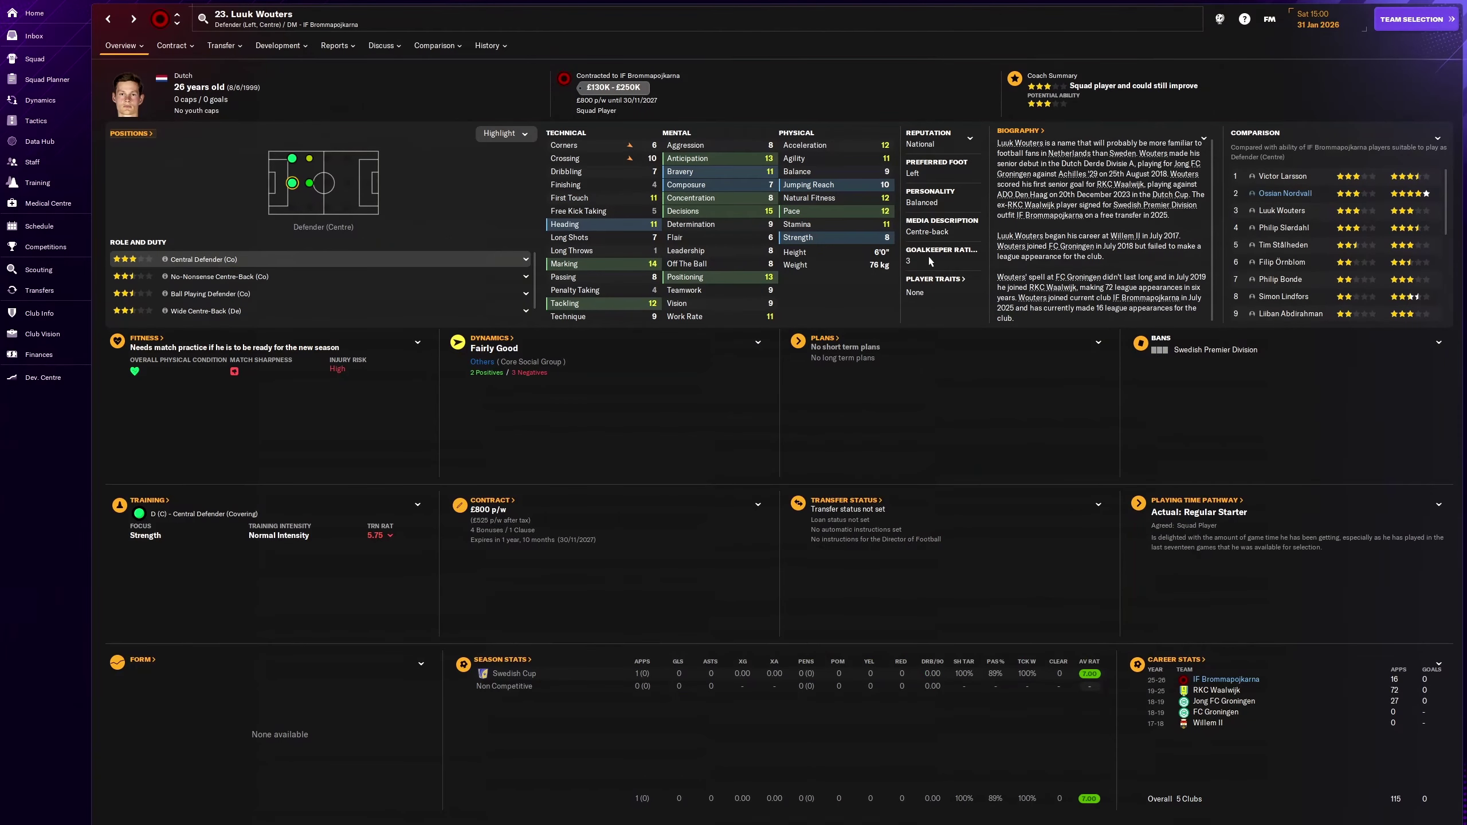
left_click(109, 20)
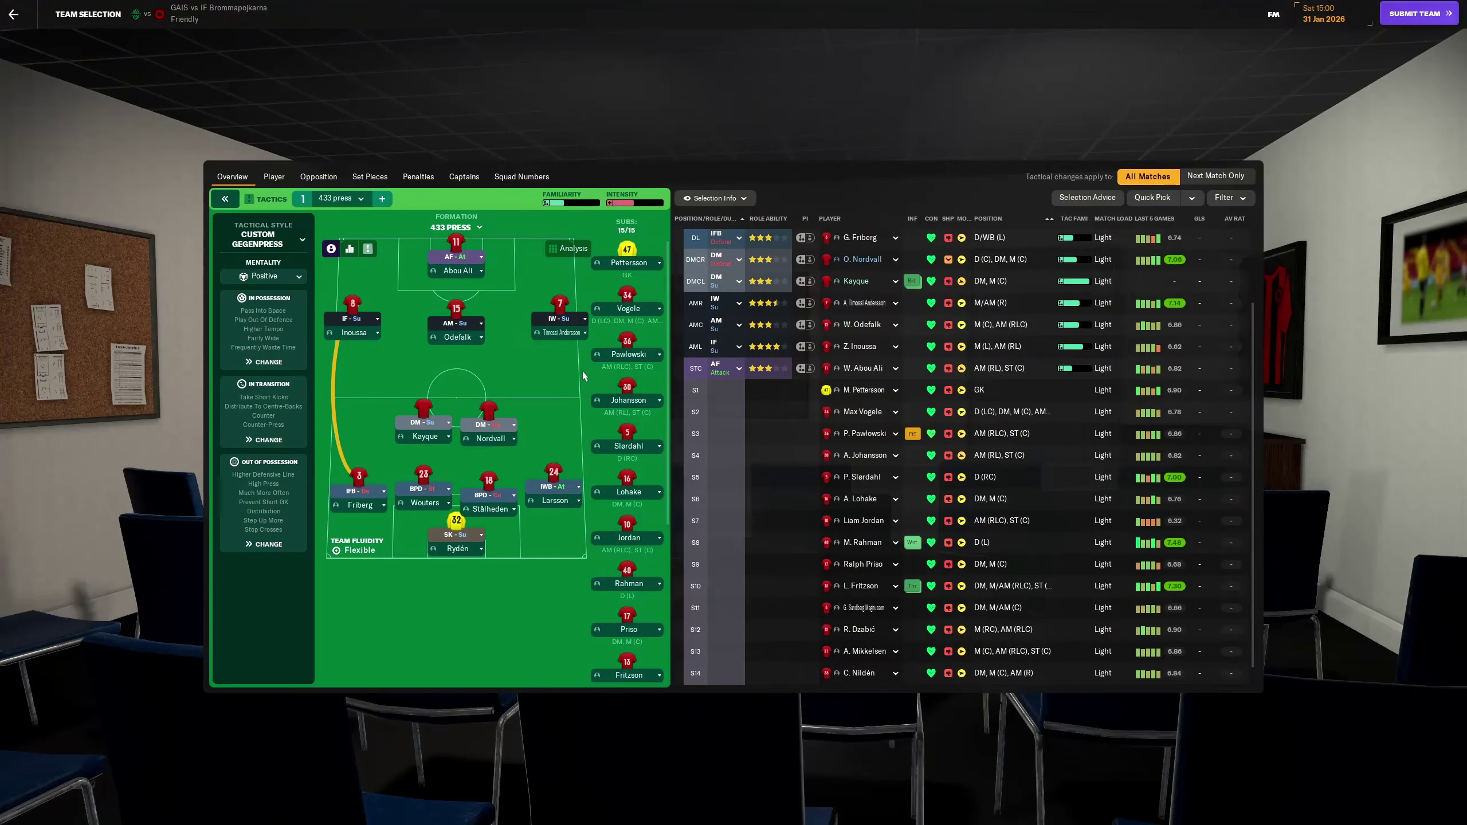
Step: Make Larsson an Inverted Wing-Back (Support) at right back and Friberg a Full-Back at left back
left_click(561, 490)
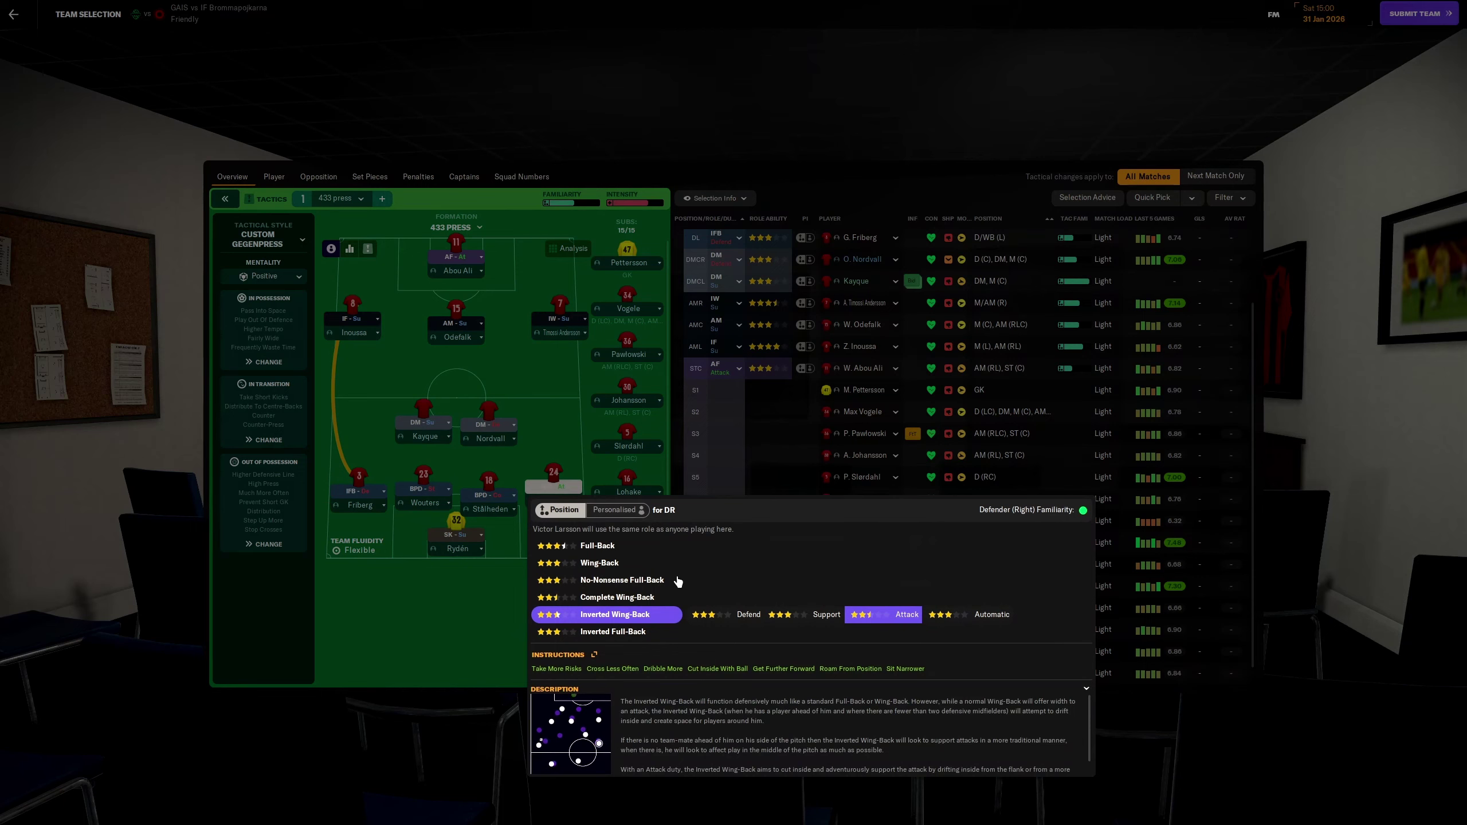
left_click(801, 617)
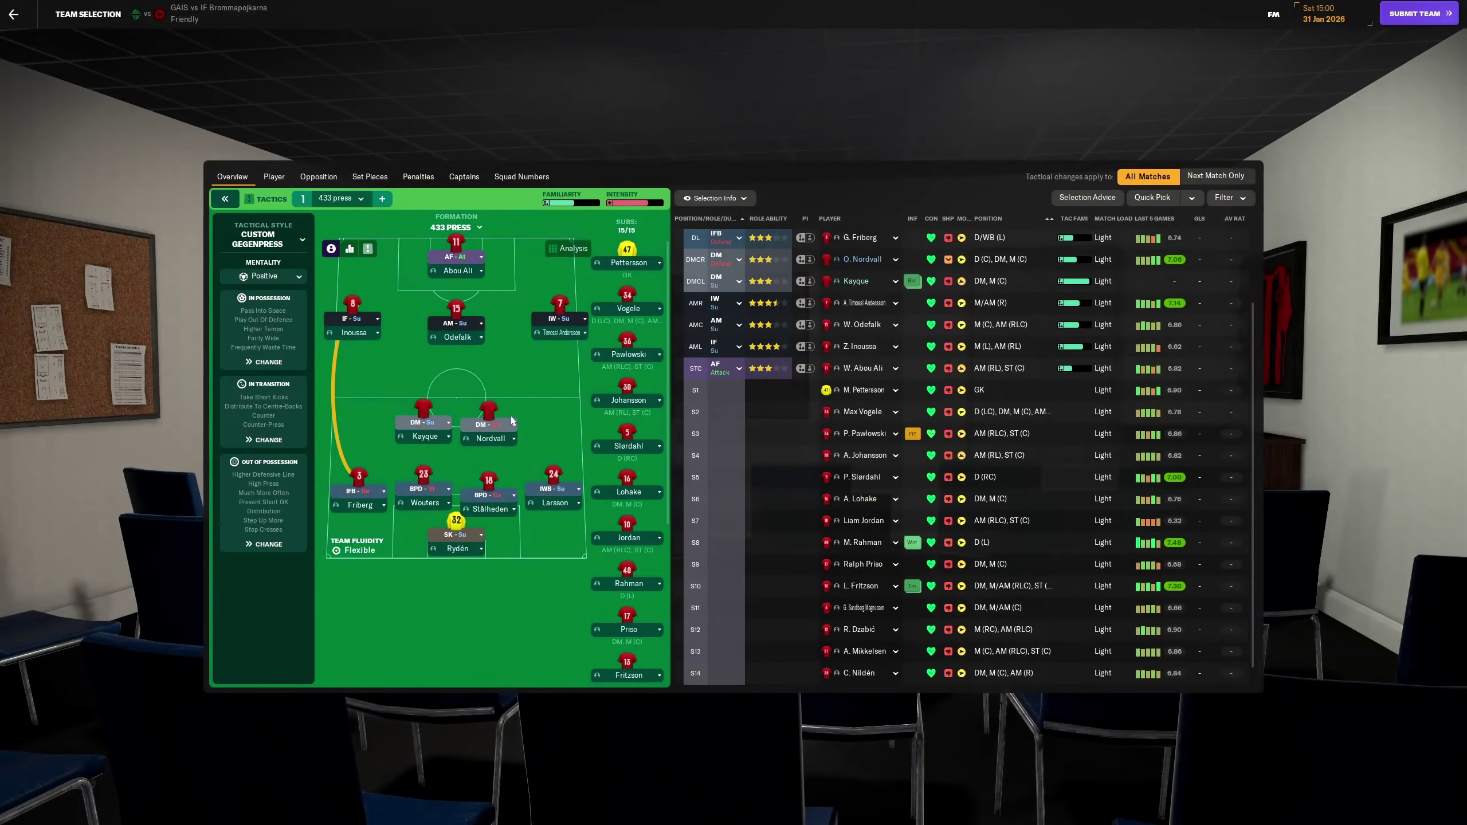
left_click(371, 492)
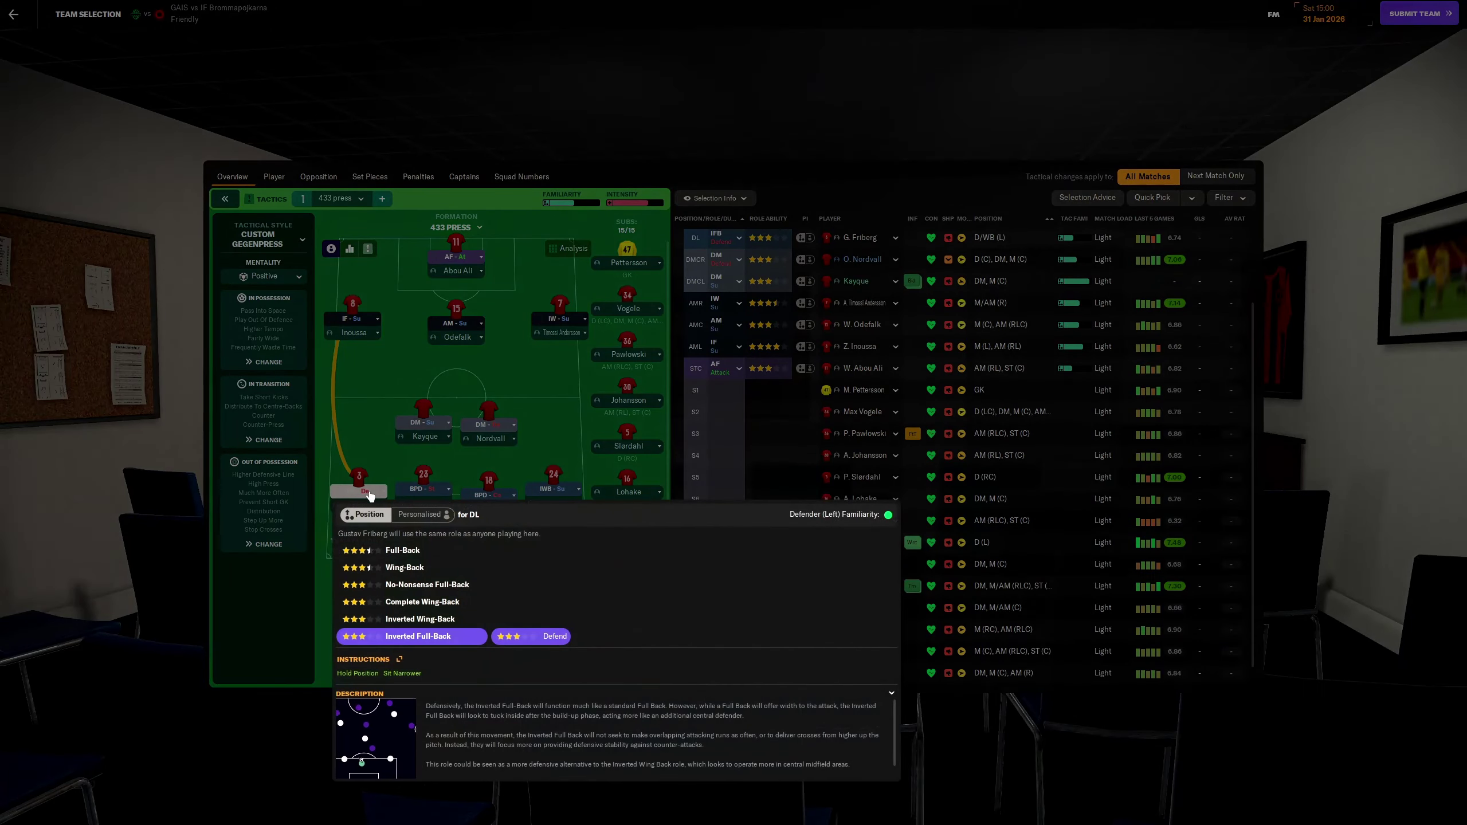
left_click(402, 566)
left_click(374, 418)
left_click(364, 490)
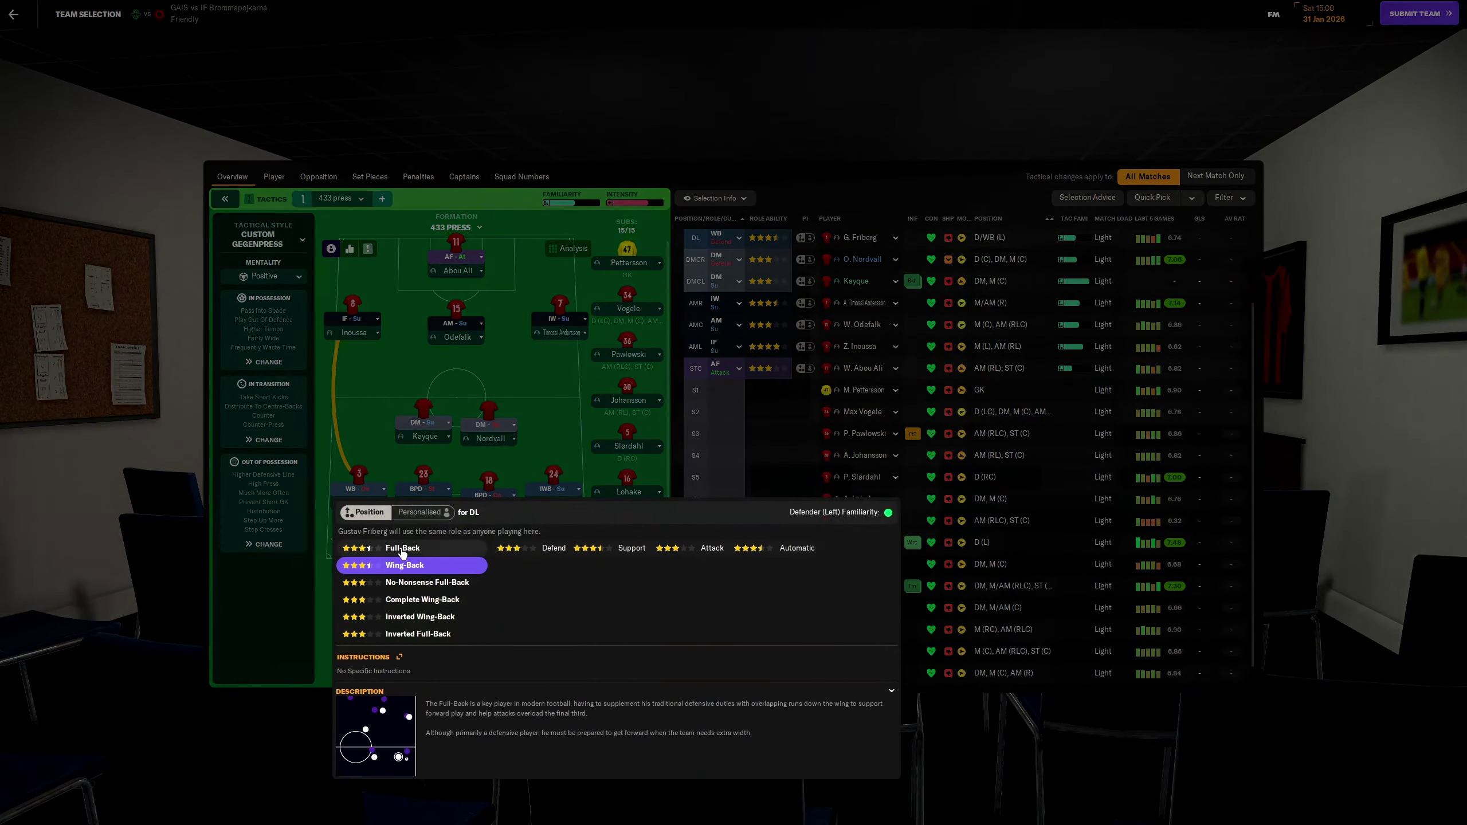
left_click(402, 552)
left_click(353, 399)
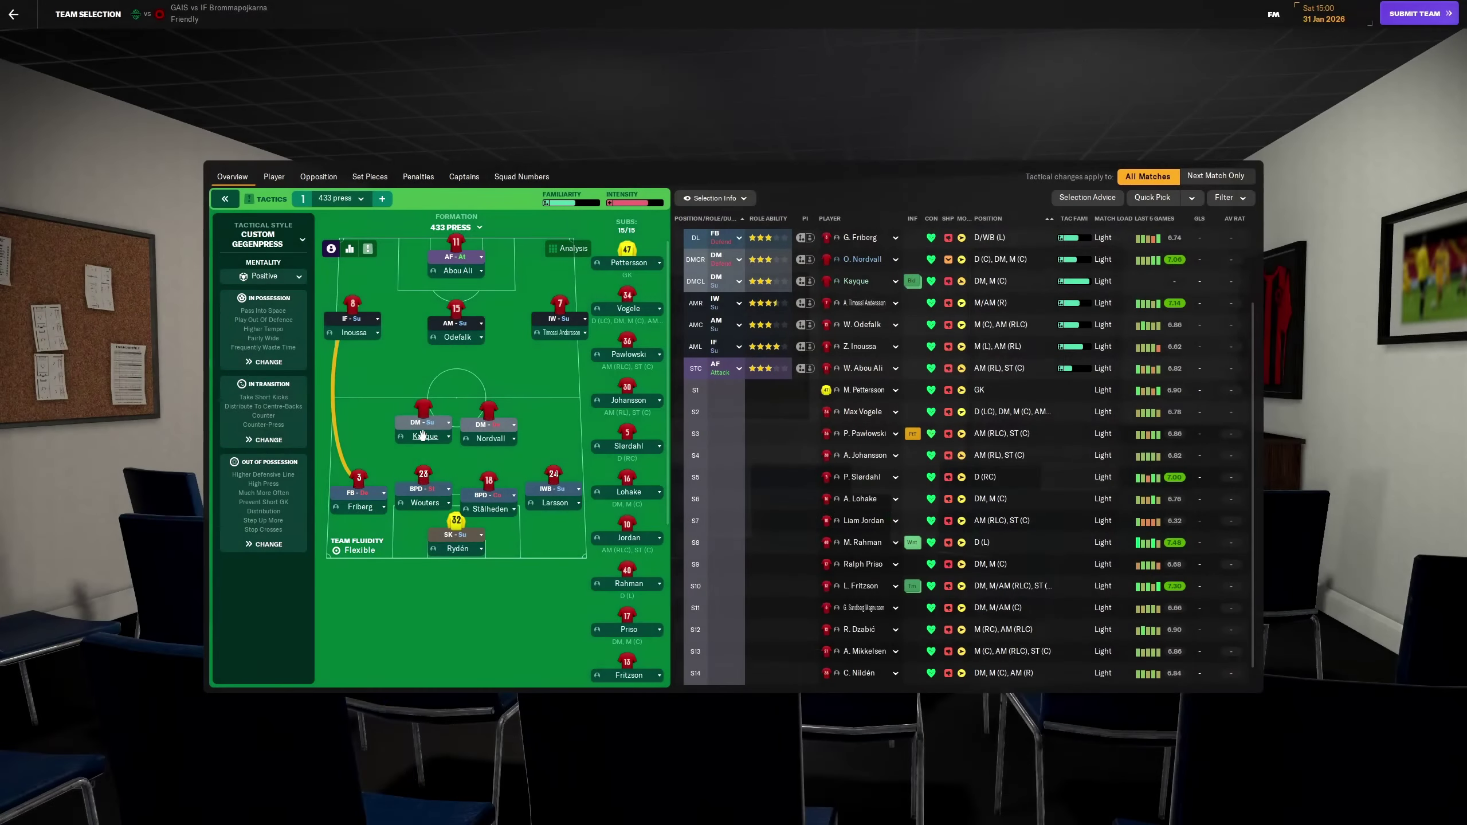
left_click(435, 425)
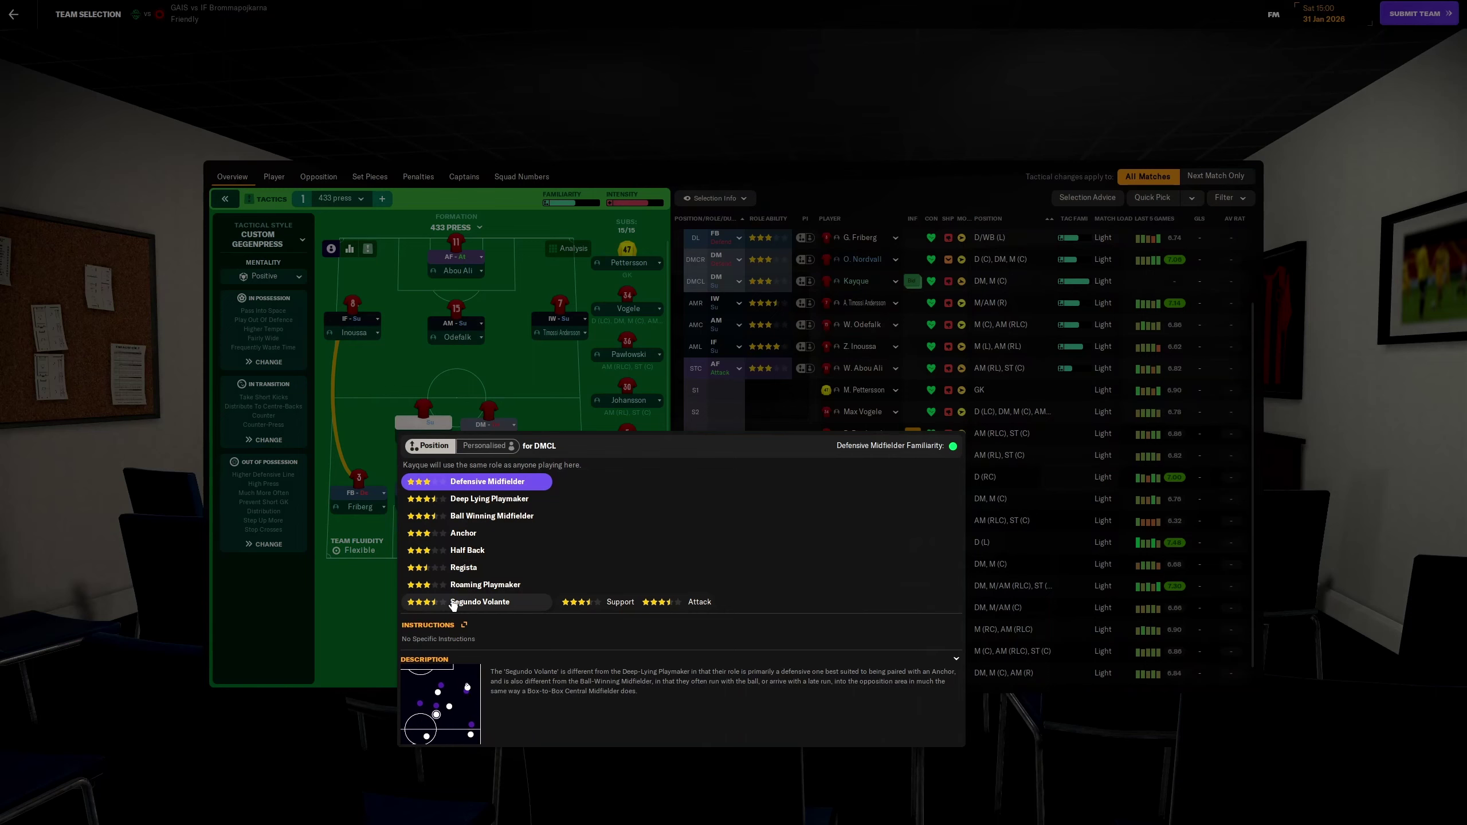
Step: Make the left defensive midfielder a Ball-Winning Midfielder and the right a Deep-Lying Playmaker on support
left_click(485, 362)
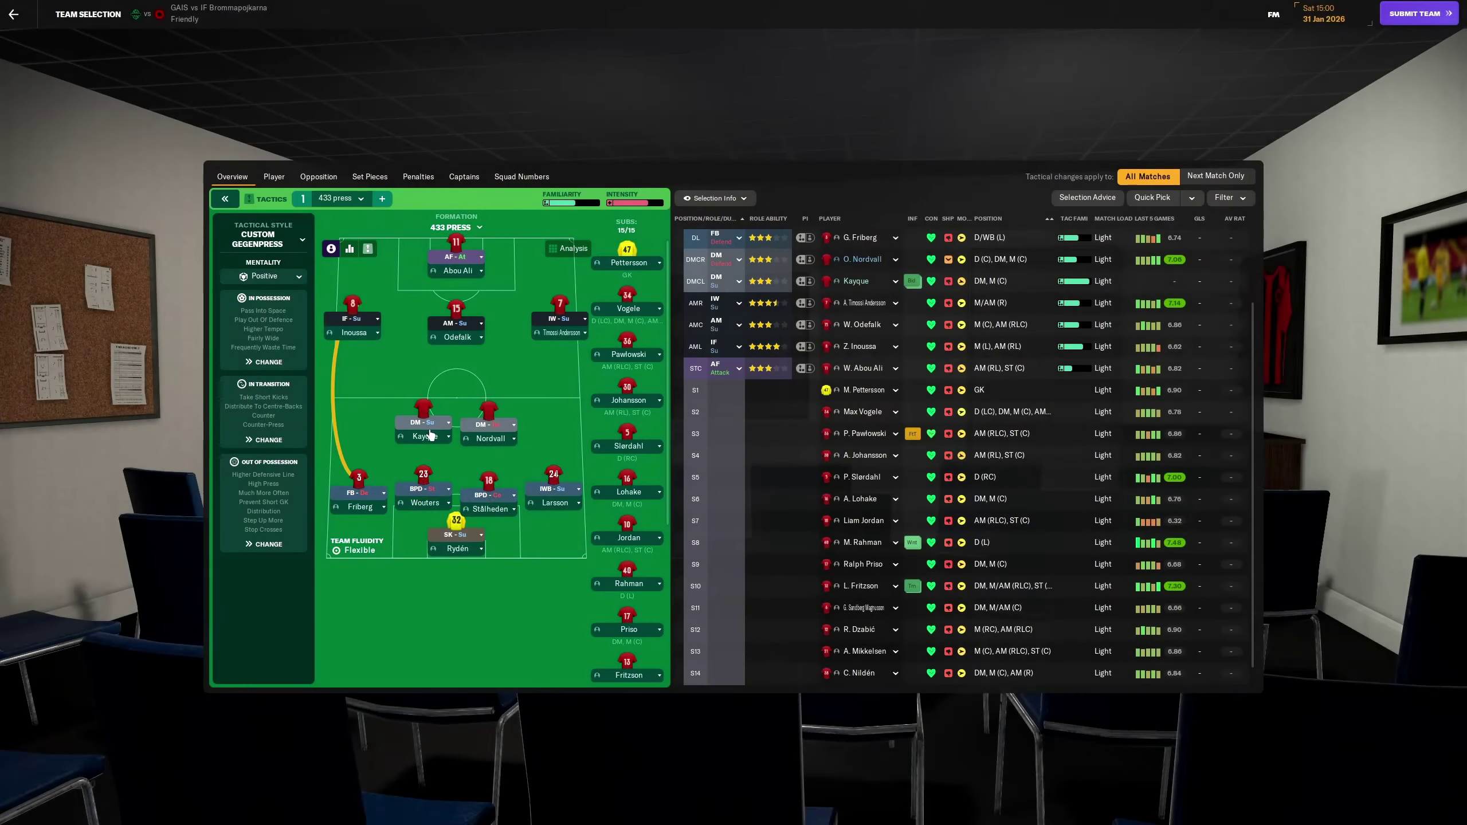
left_click(424, 439)
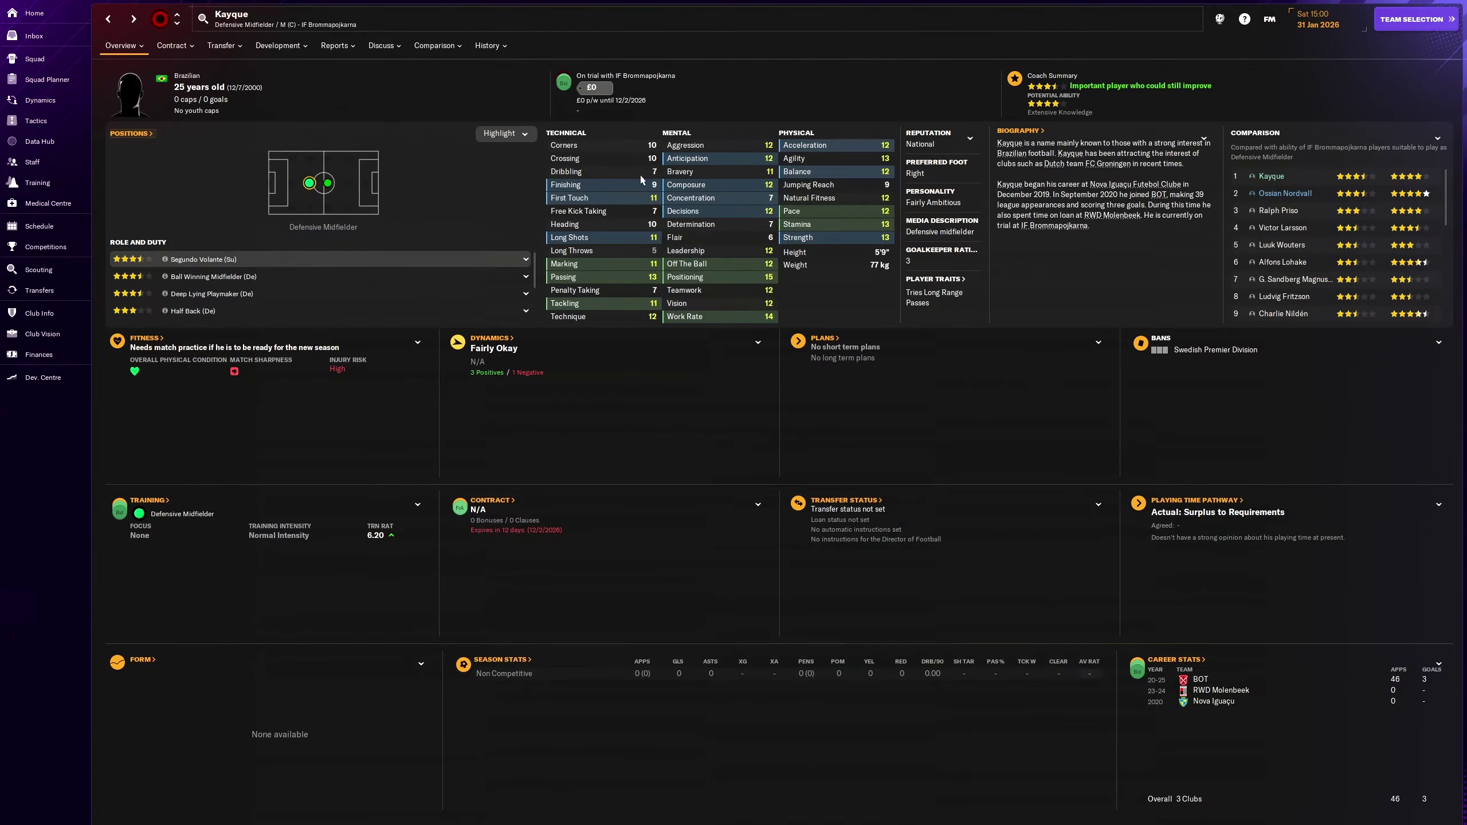
key("BackSpace")
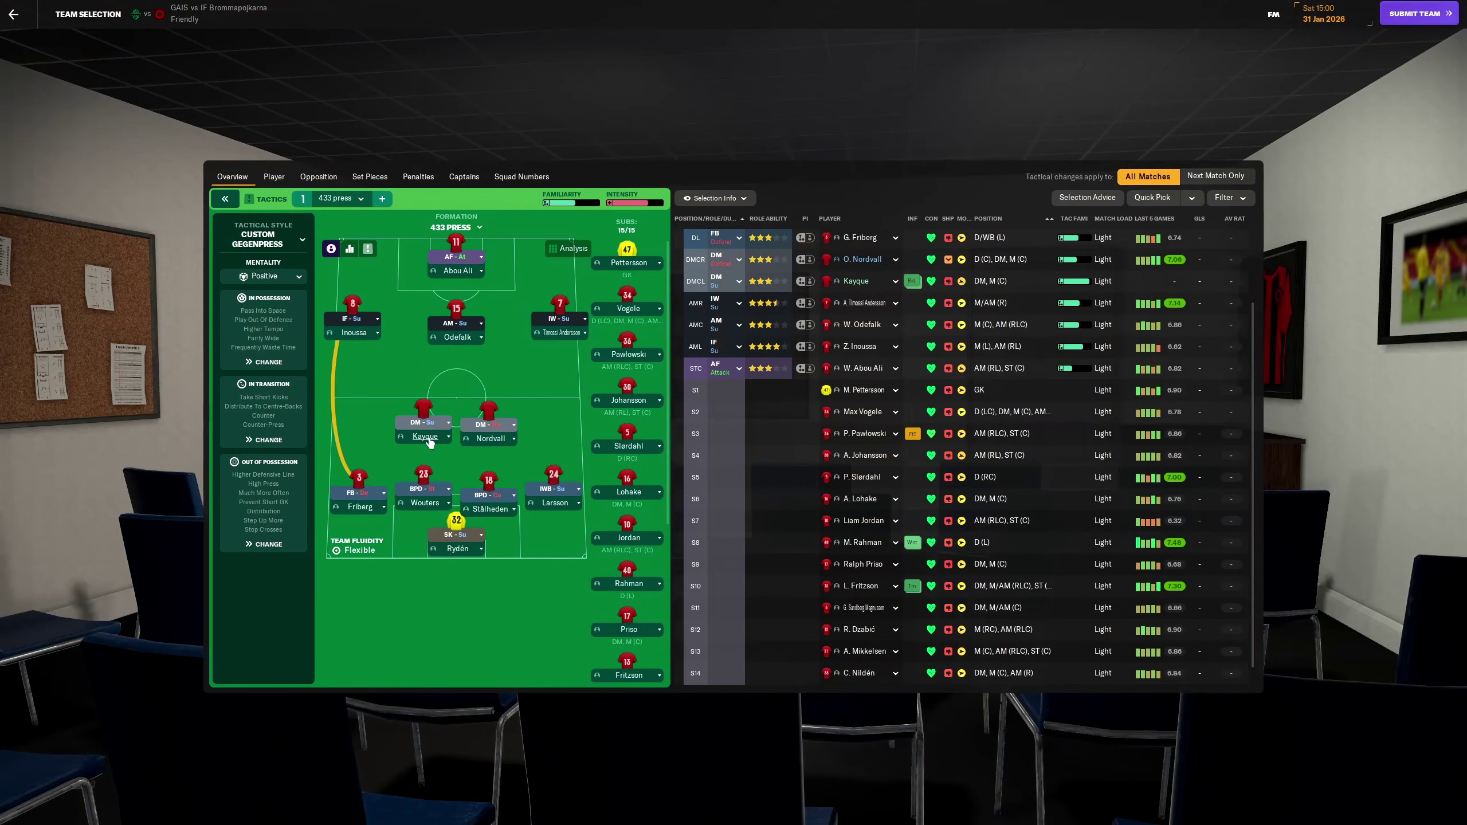
left_click(424, 429)
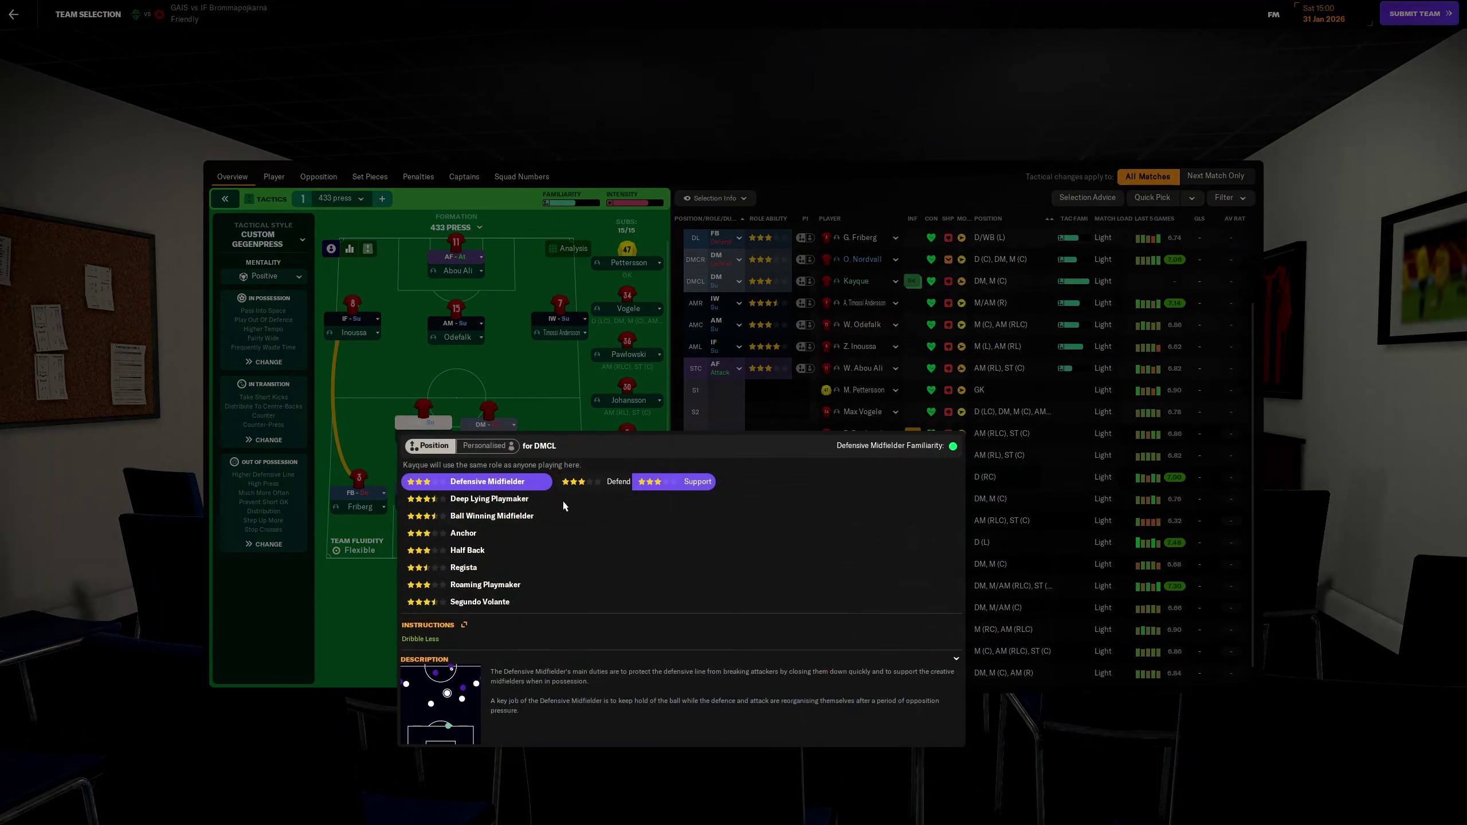
left_click(718, 516)
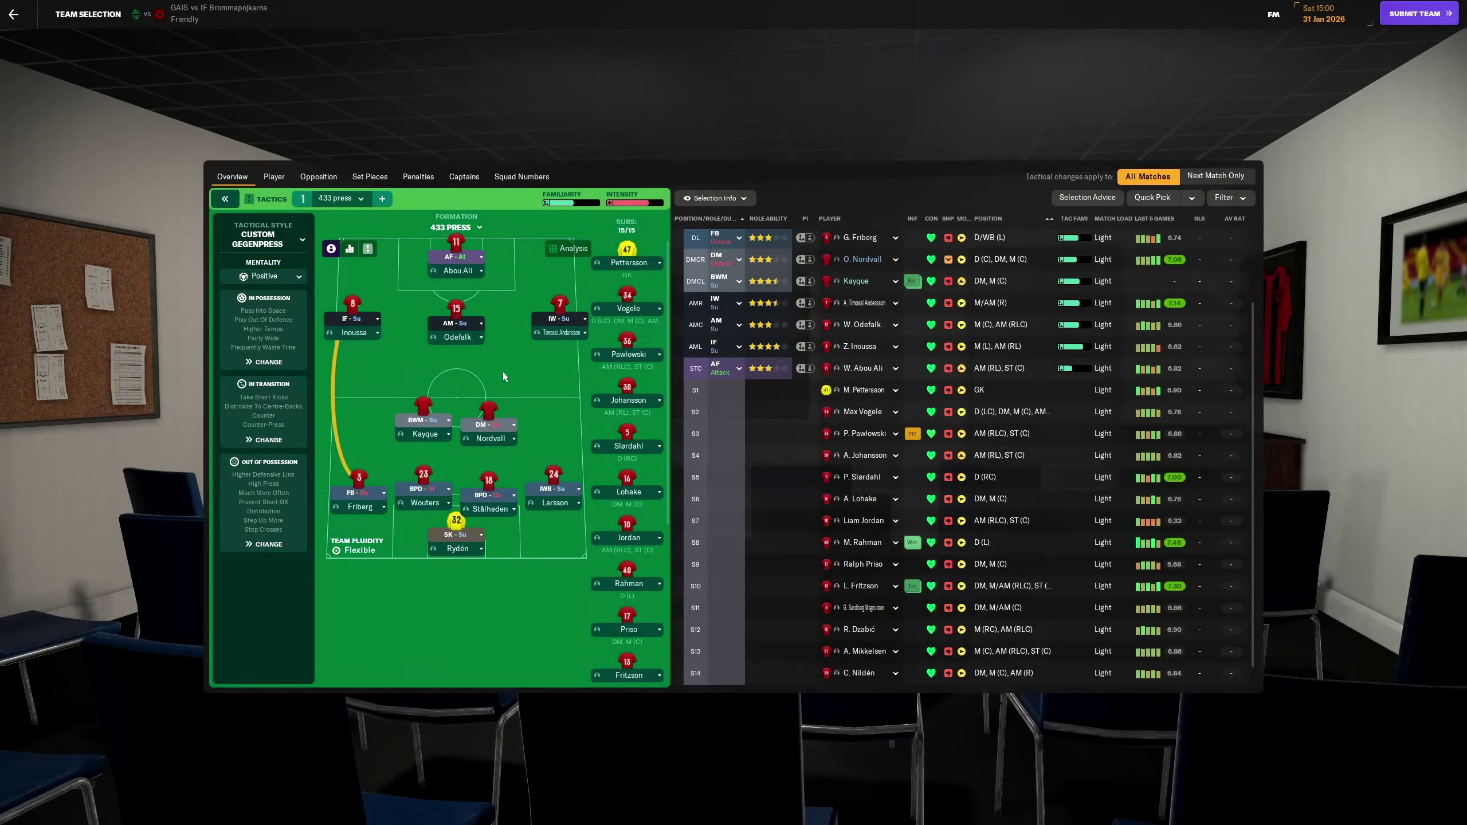
left_click(502, 428)
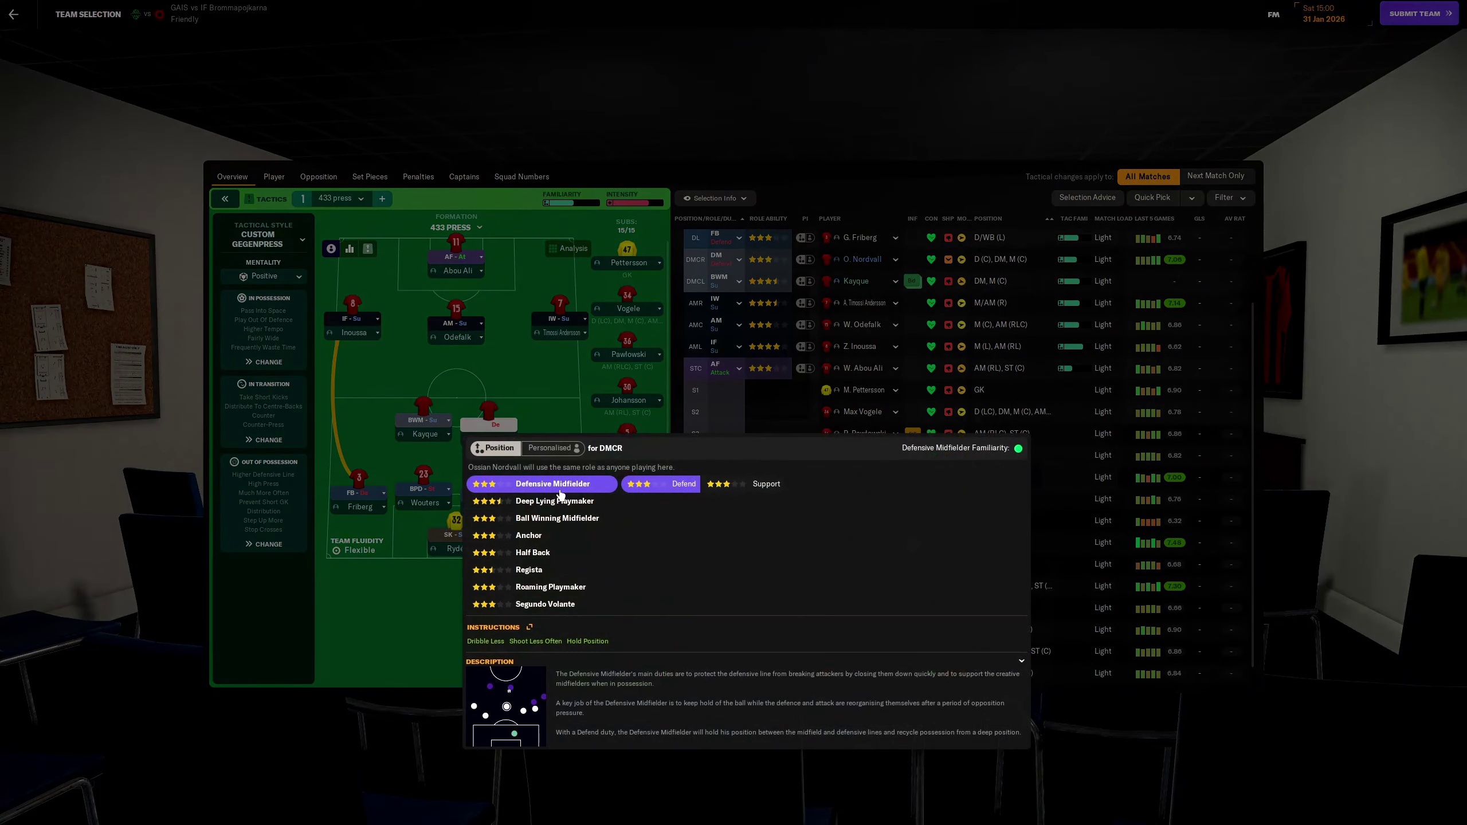
mouse_move(555, 501)
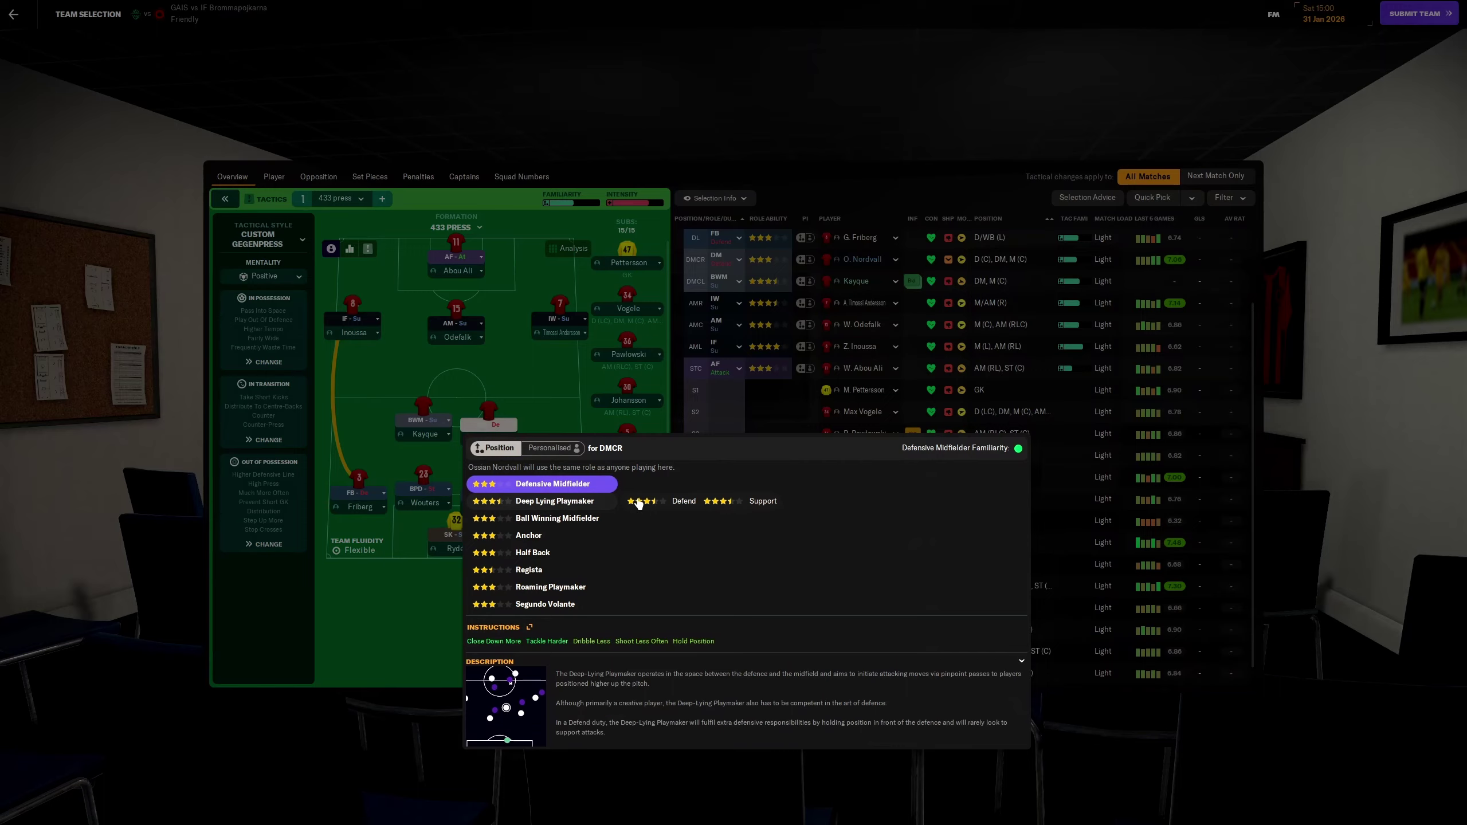
left_click(721, 501)
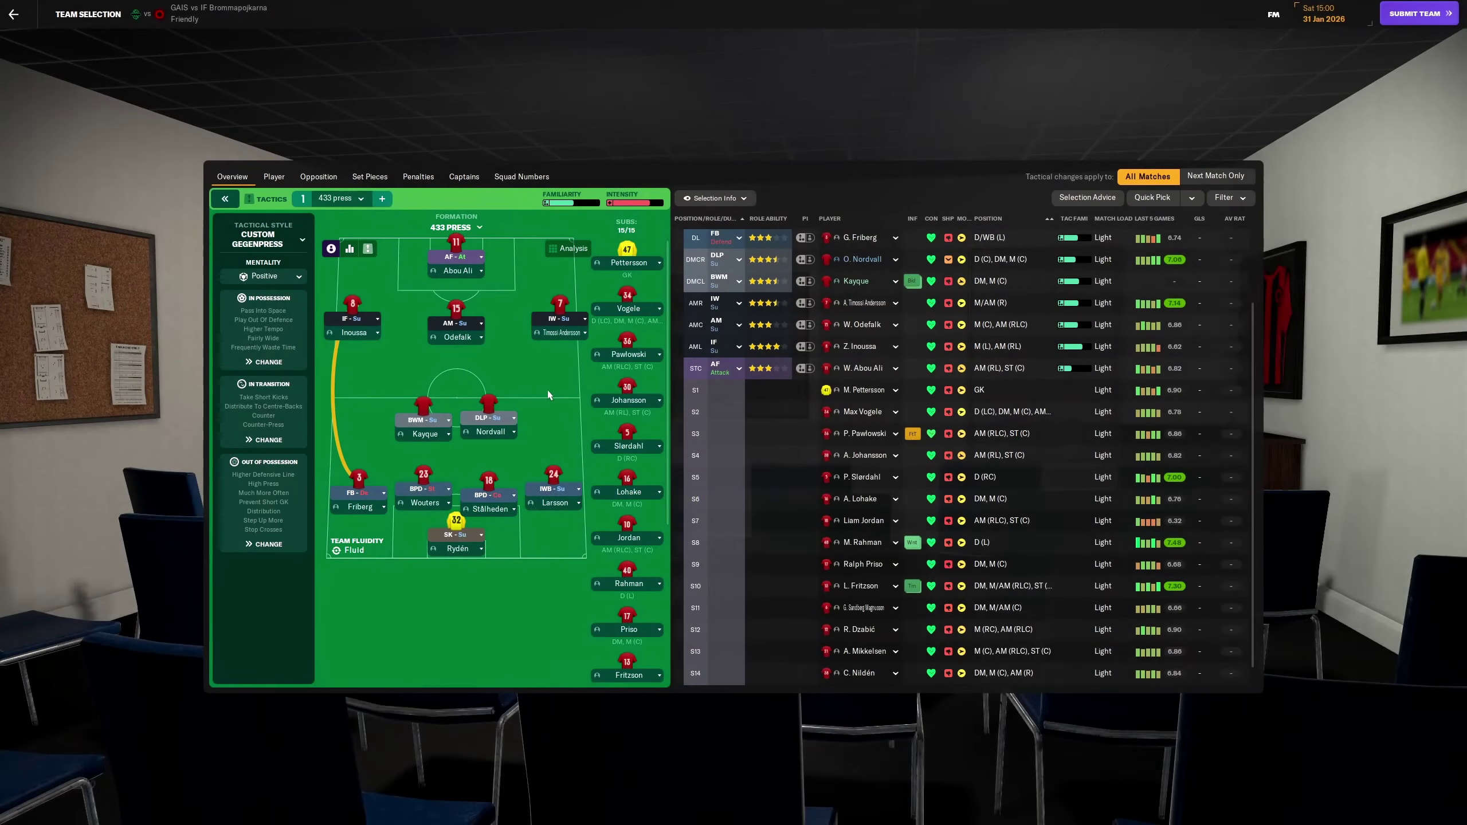
Step: Make the right attacking midfielder a Winger on support and glance at his profile
left_click(464, 424)
left_click(383, 361)
left_click(350, 323)
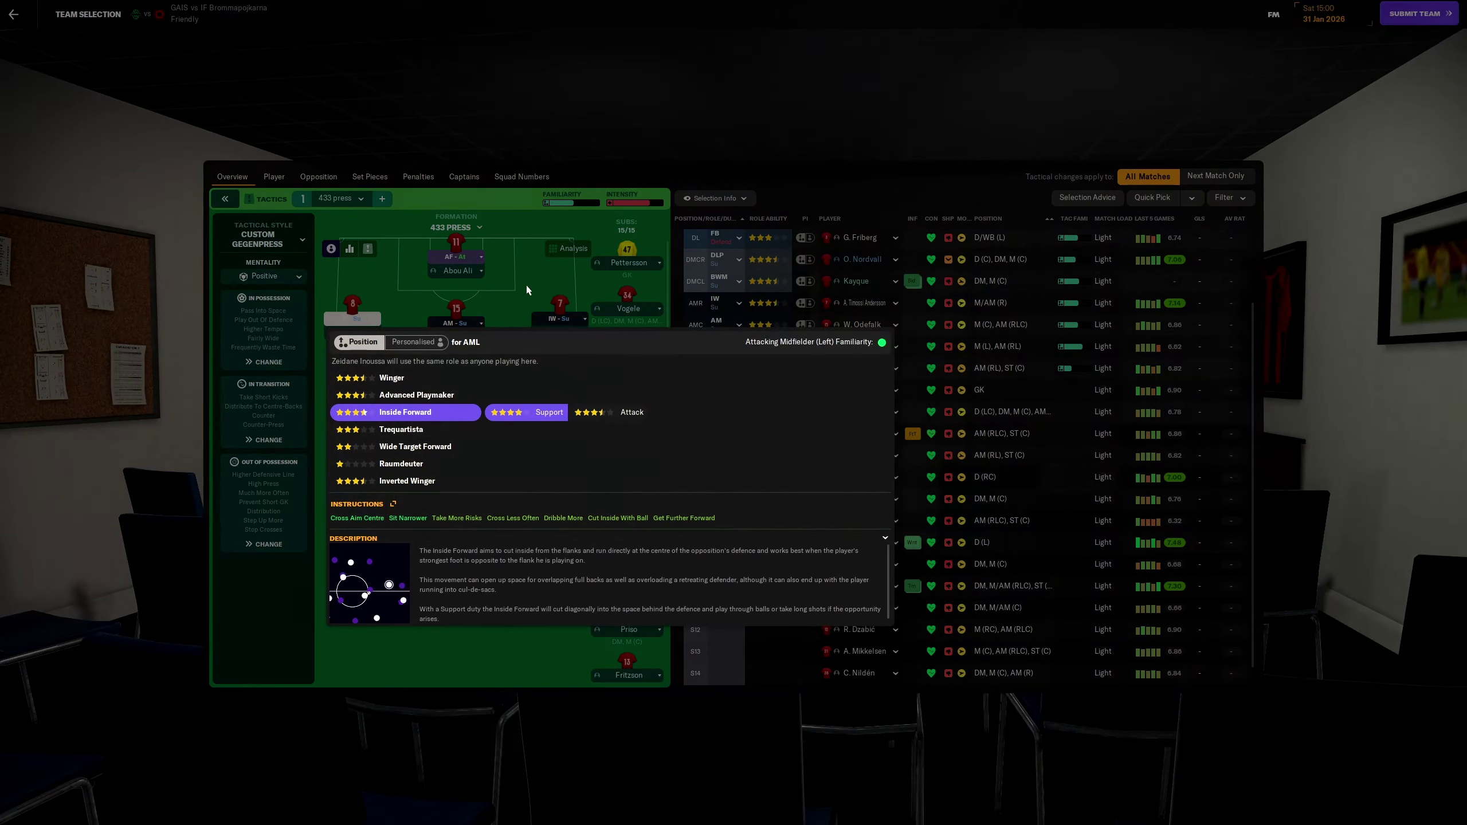
left_click(525, 287)
left_click(566, 321)
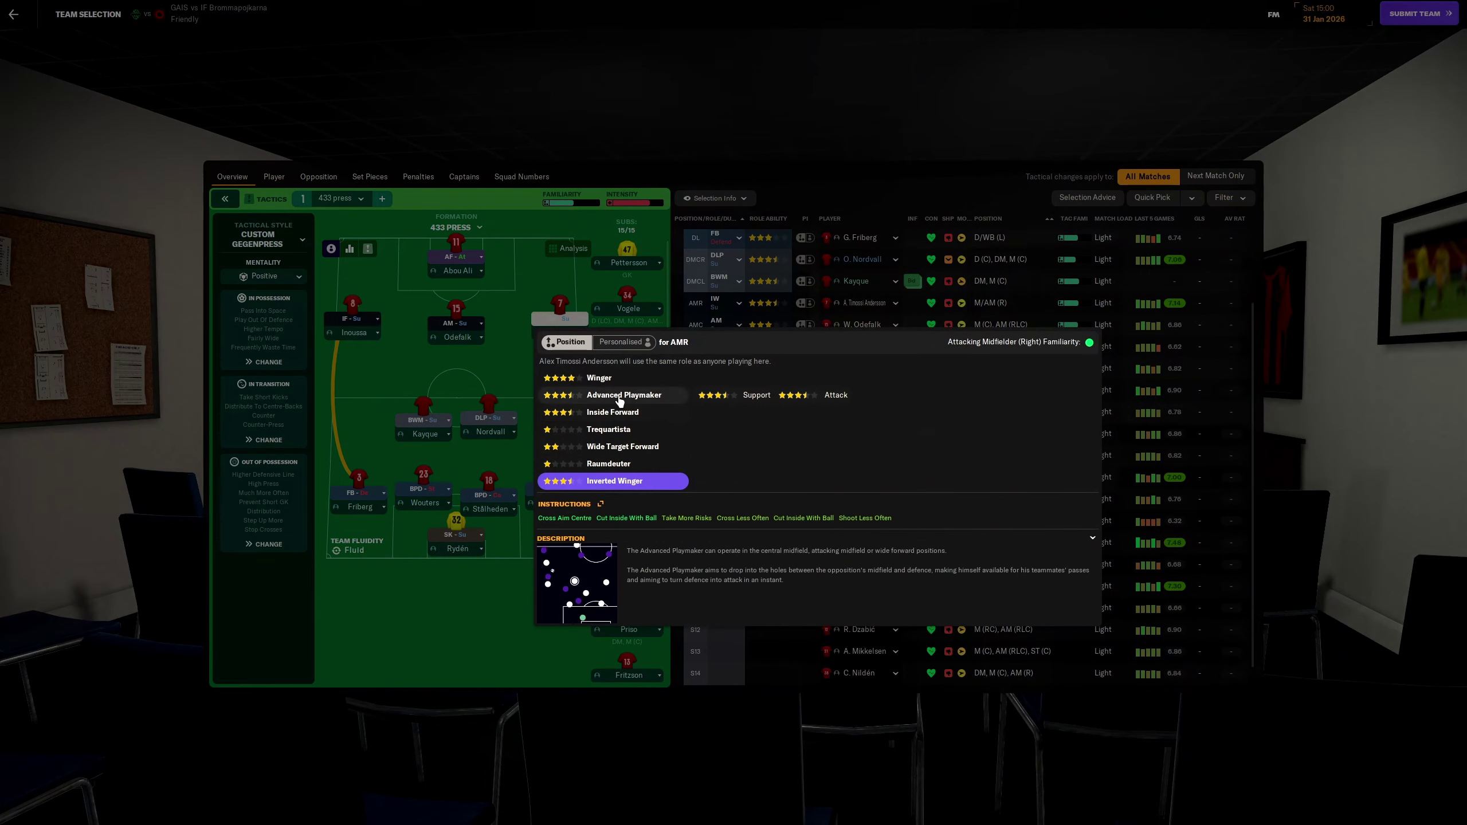
left_click(599, 380)
left_click(539, 335)
left_click(560, 333)
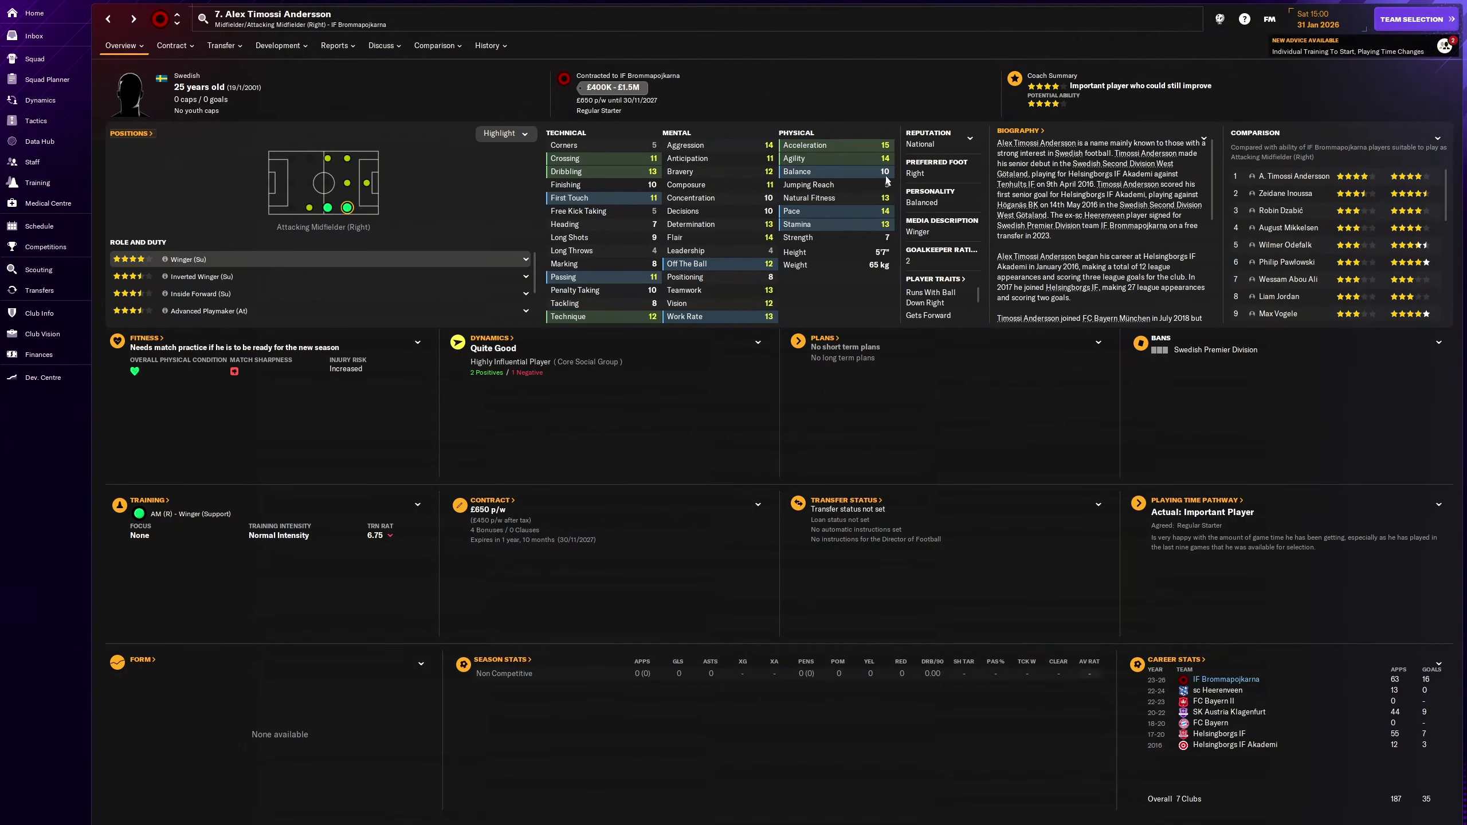
left_click(108, 20)
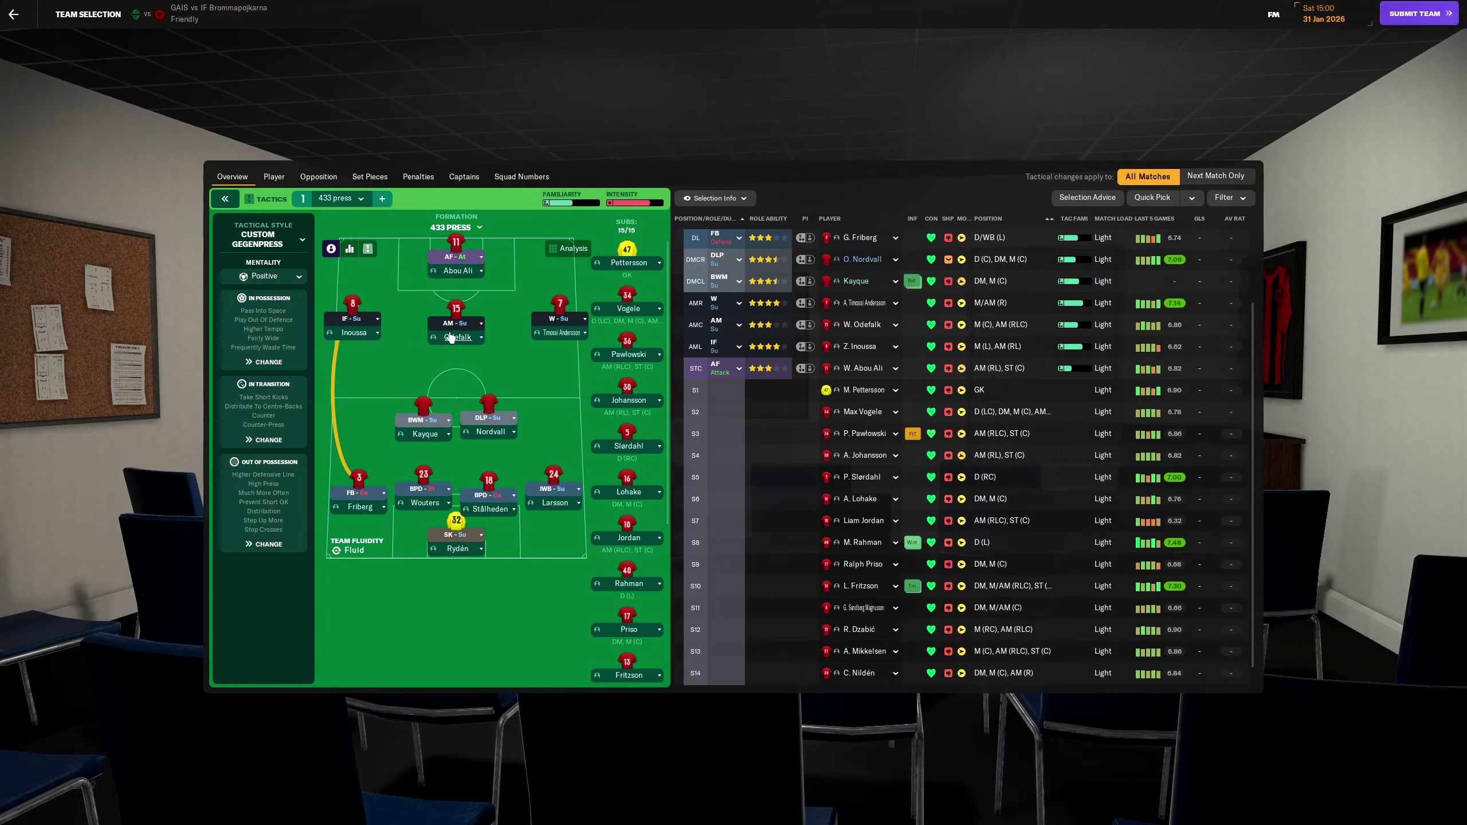
Step: Make Odefalk an Advanced Playmaker (Support) at AMC and Abou Ali a Pressing Forward (Attack)
left_click(453, 328)
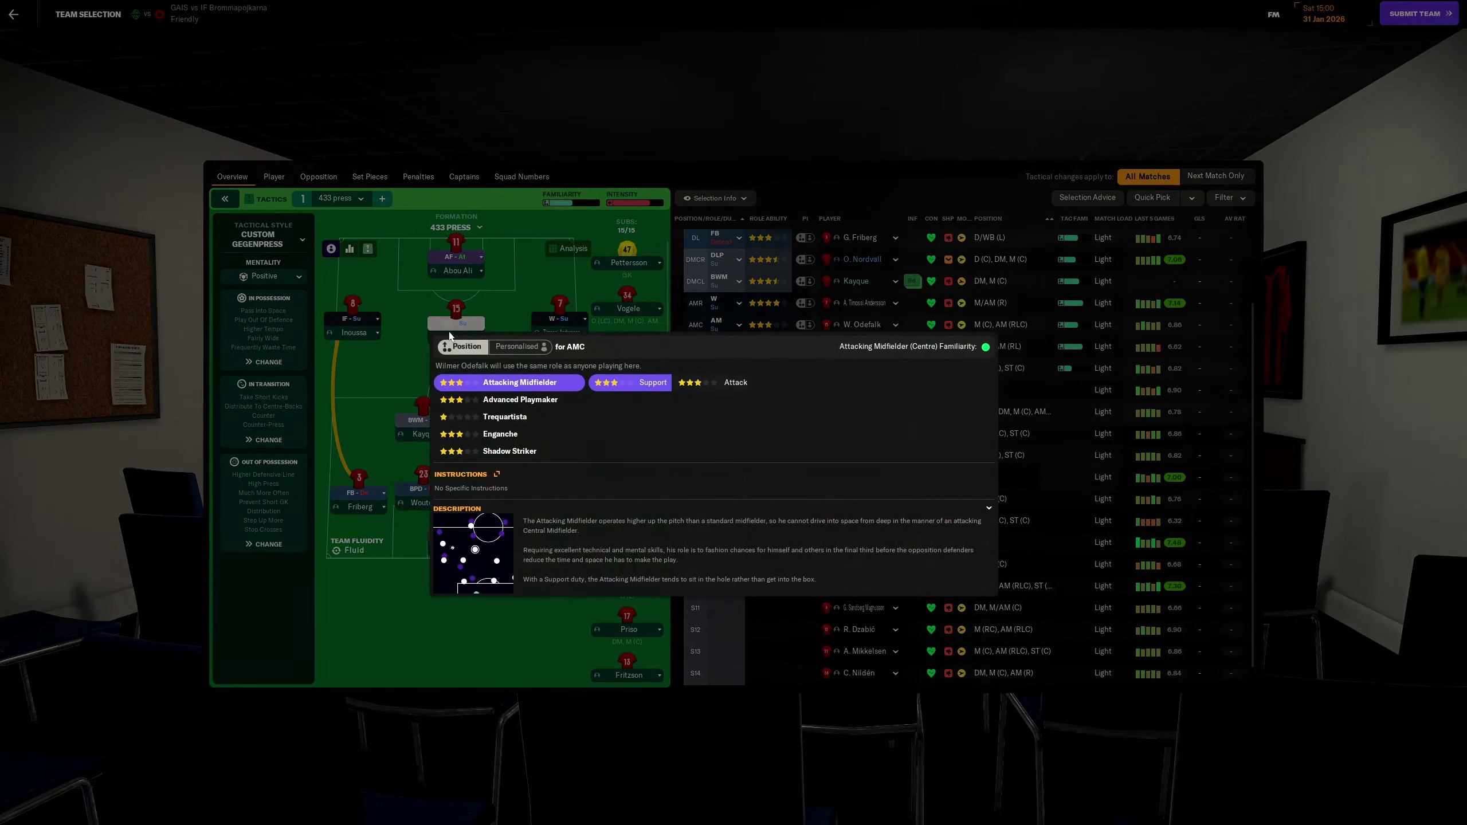
left_click(521, 401)
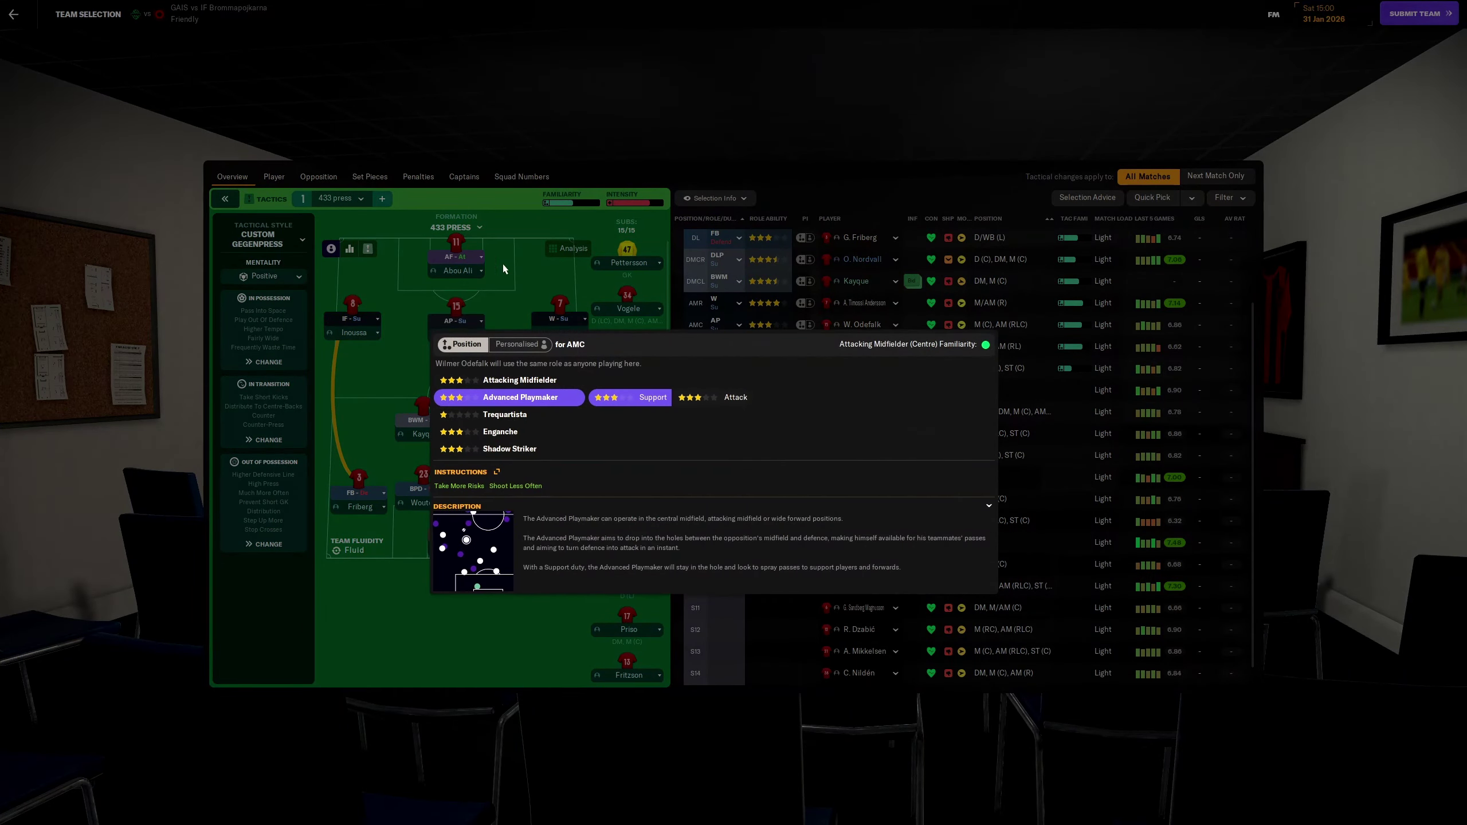
left_click(509, 263)
left_click(454, 263)
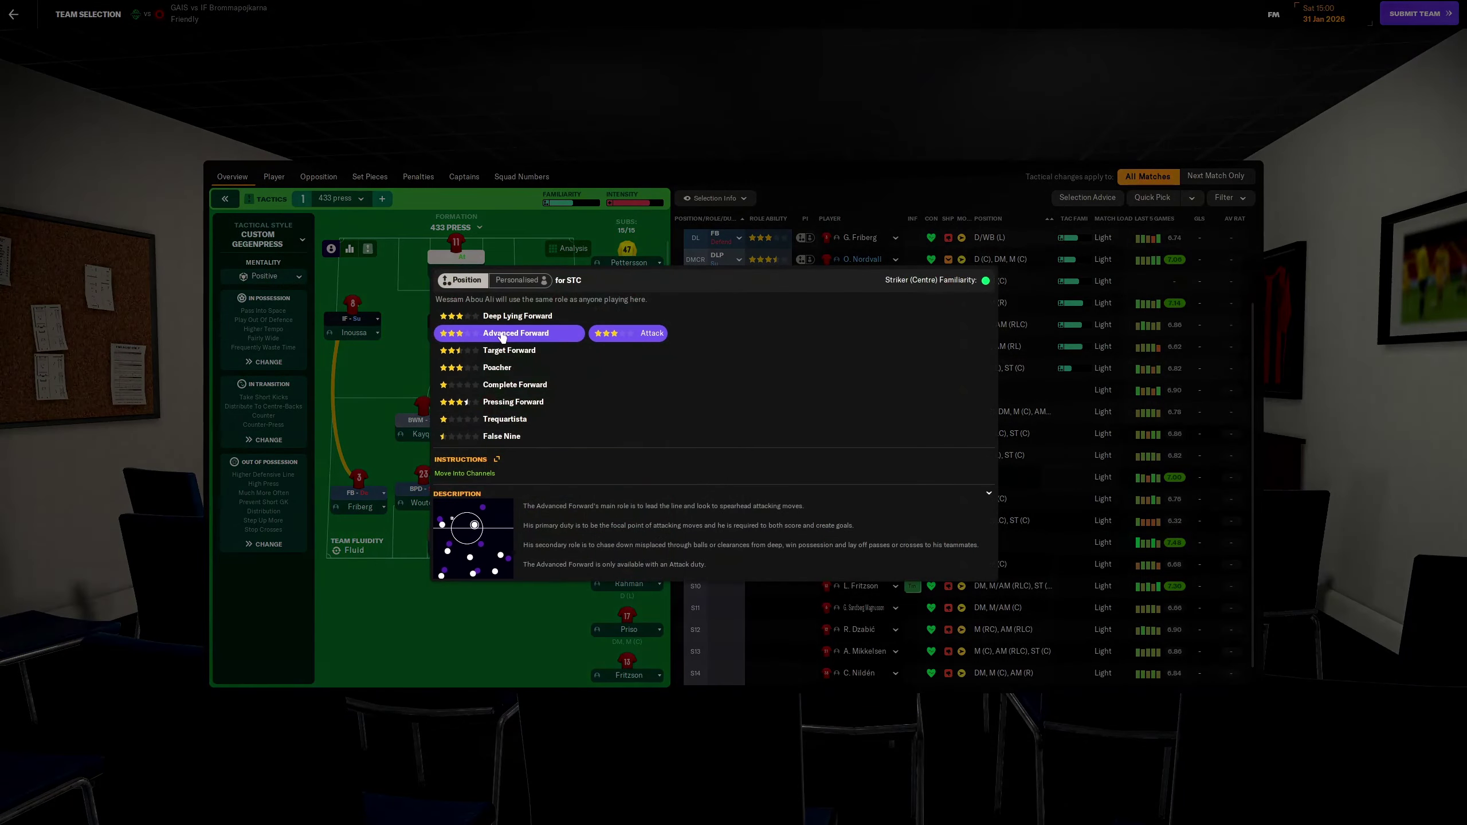
mouse_move(512, 410)
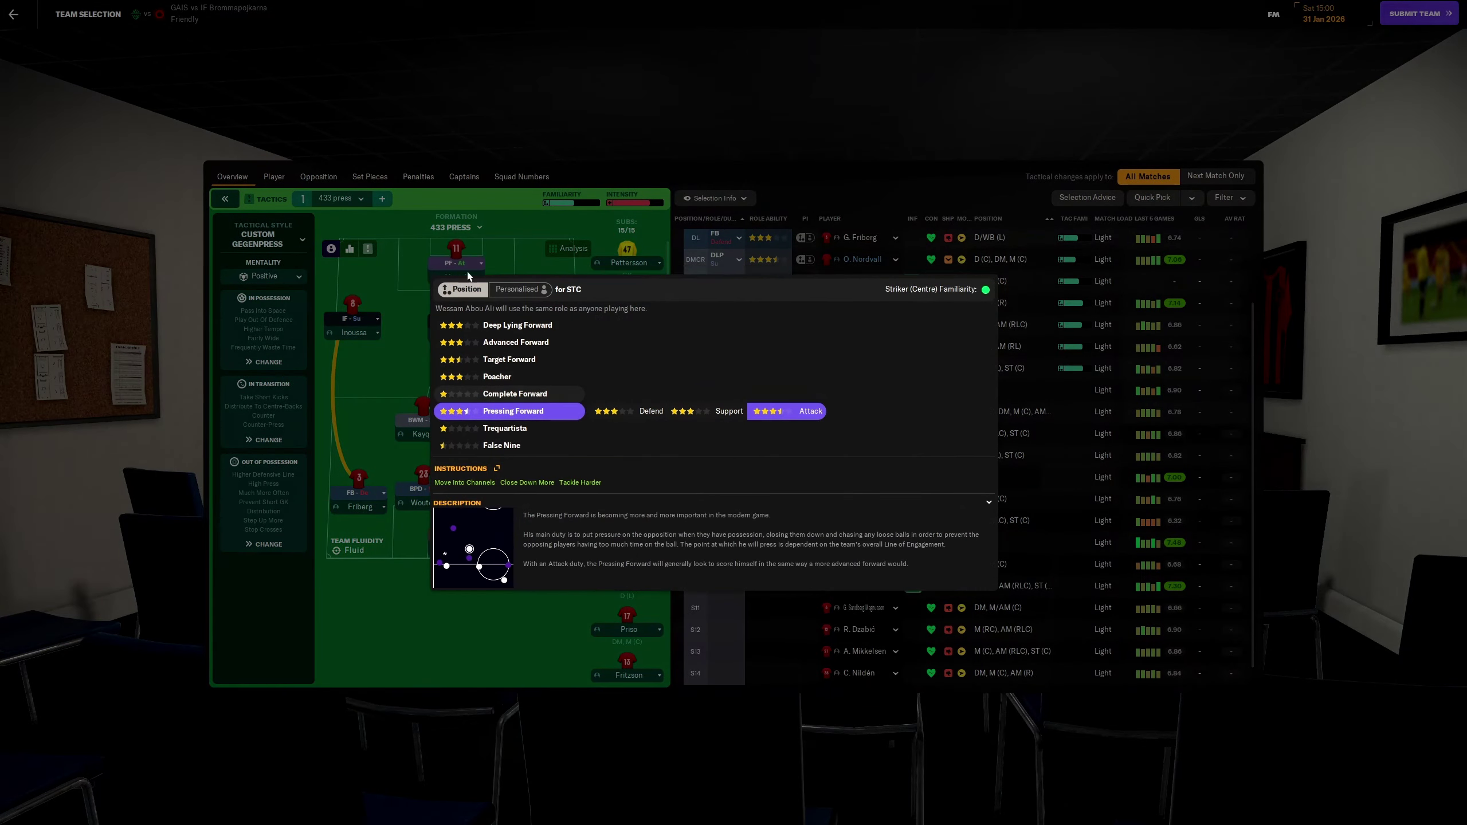
left_click(811, 410)
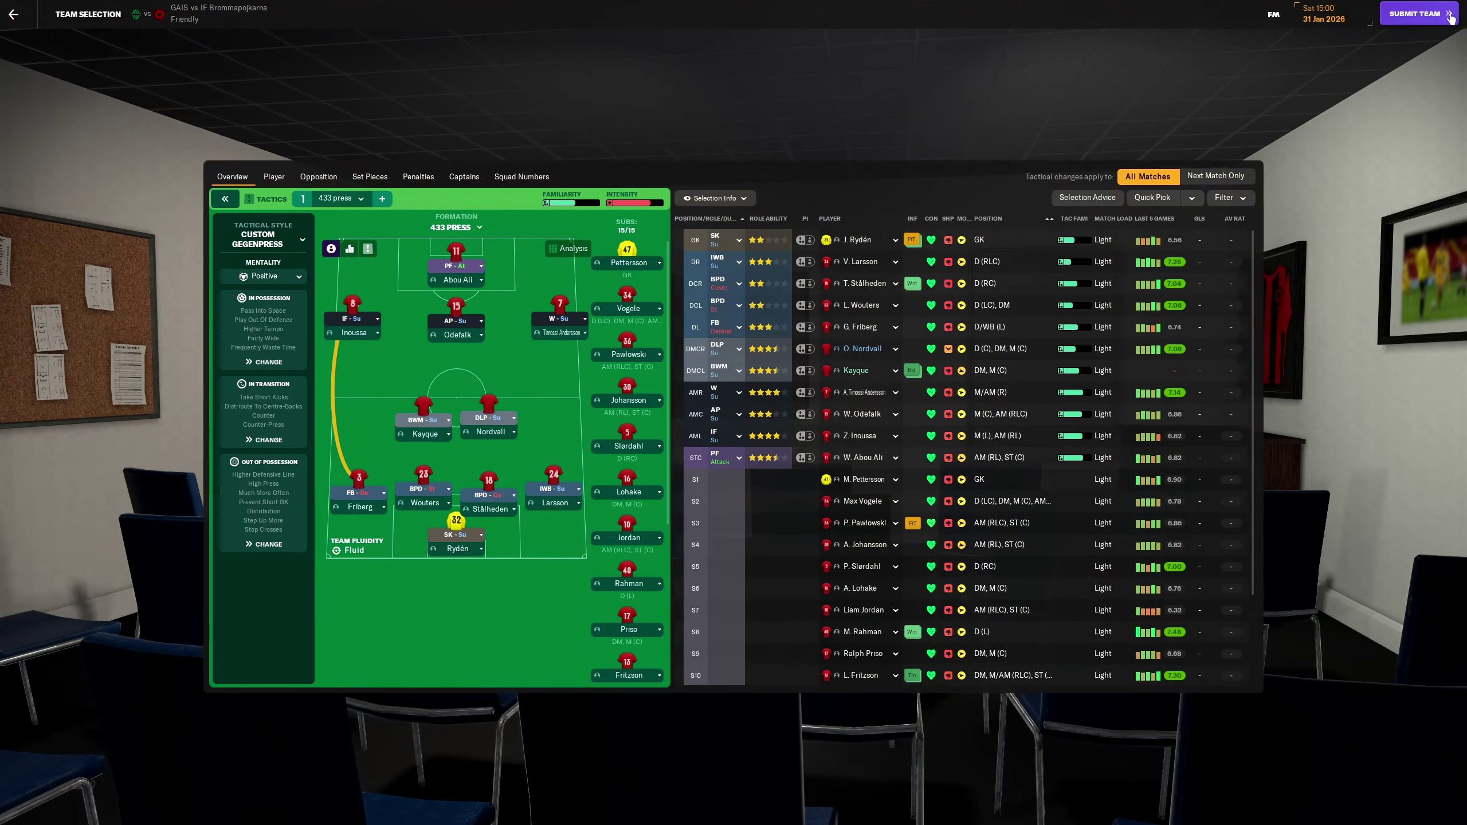
Step: Submit the chosen lineup, confirm, and head on to the GAIS friendly
left_click(1447, 18)
left_click(810, 442)
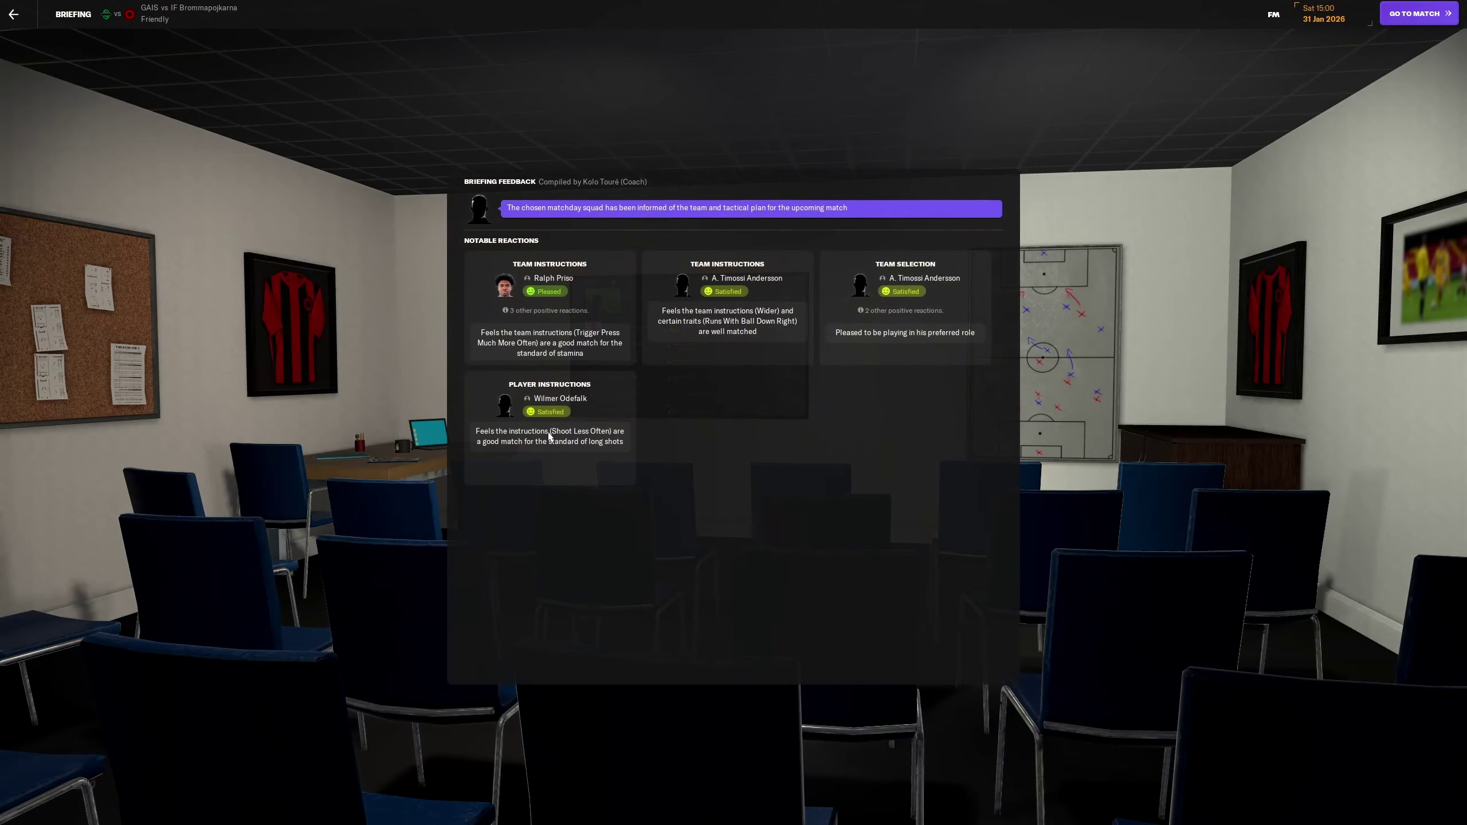
left_click(1418, 14)
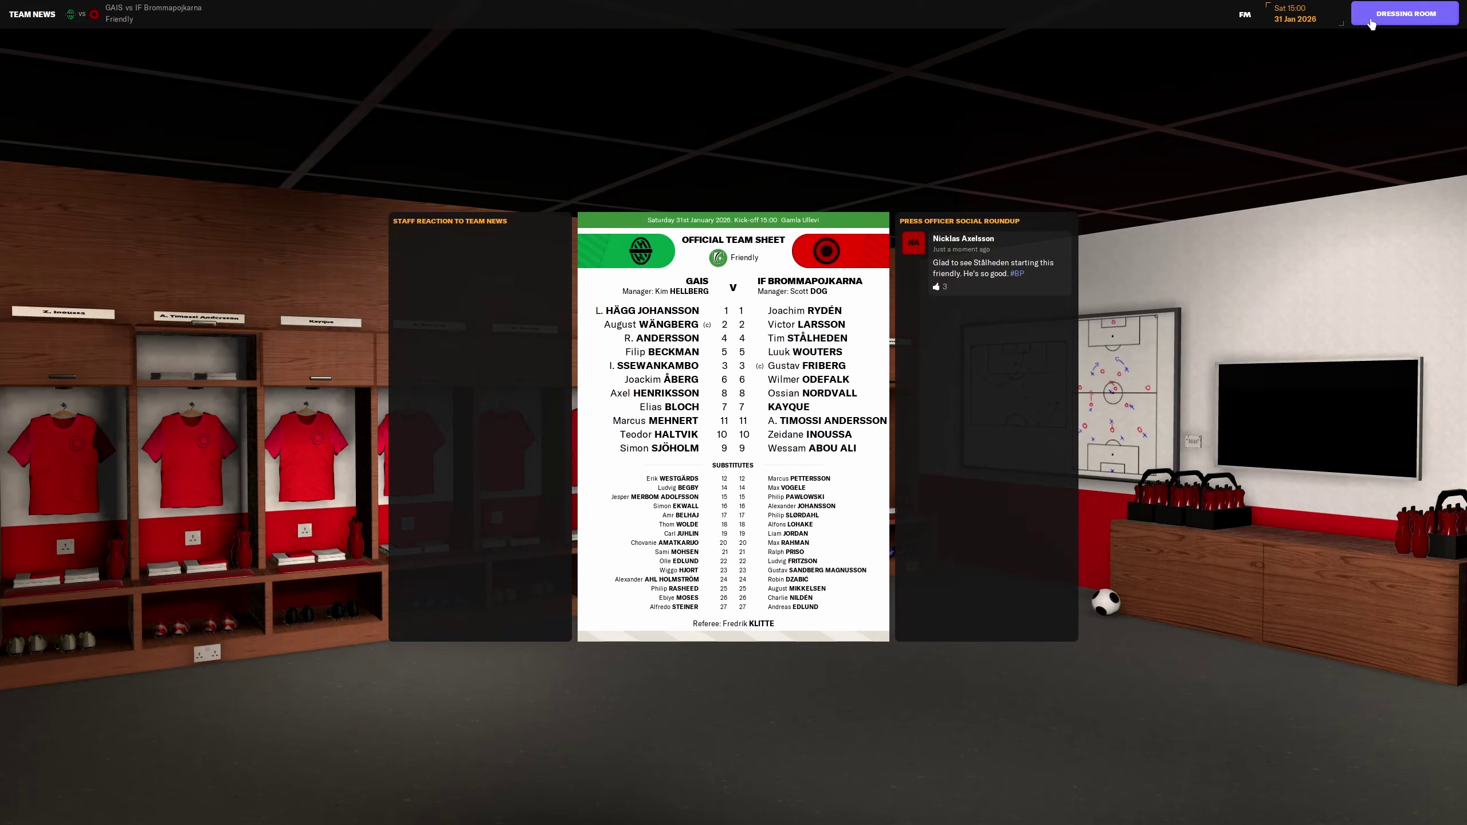
Step: Give the whole room a no-gesture 'enjoy the match' pre-match talk
left_click(1372, 24)
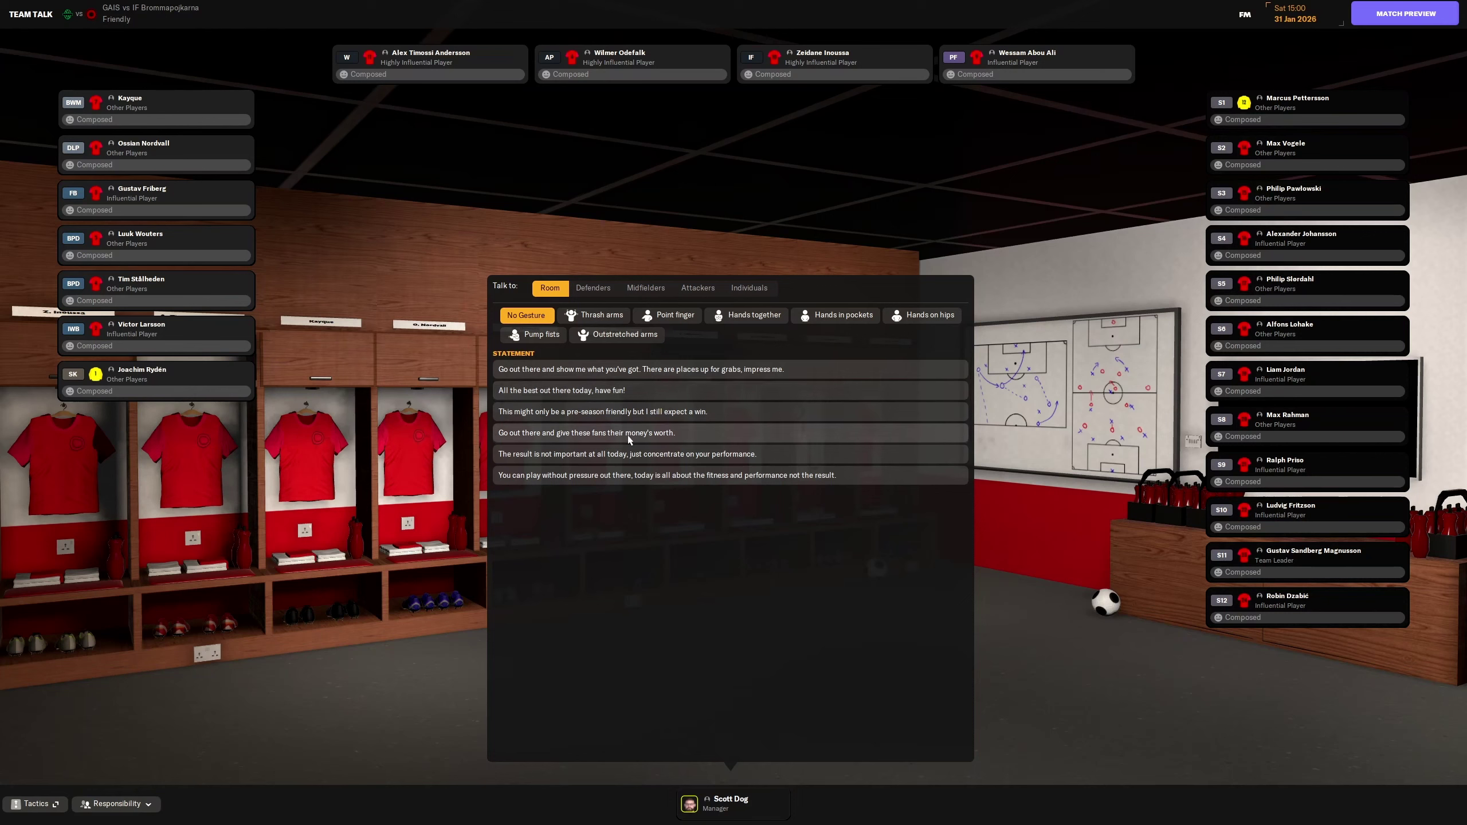
left_click(633, 456)
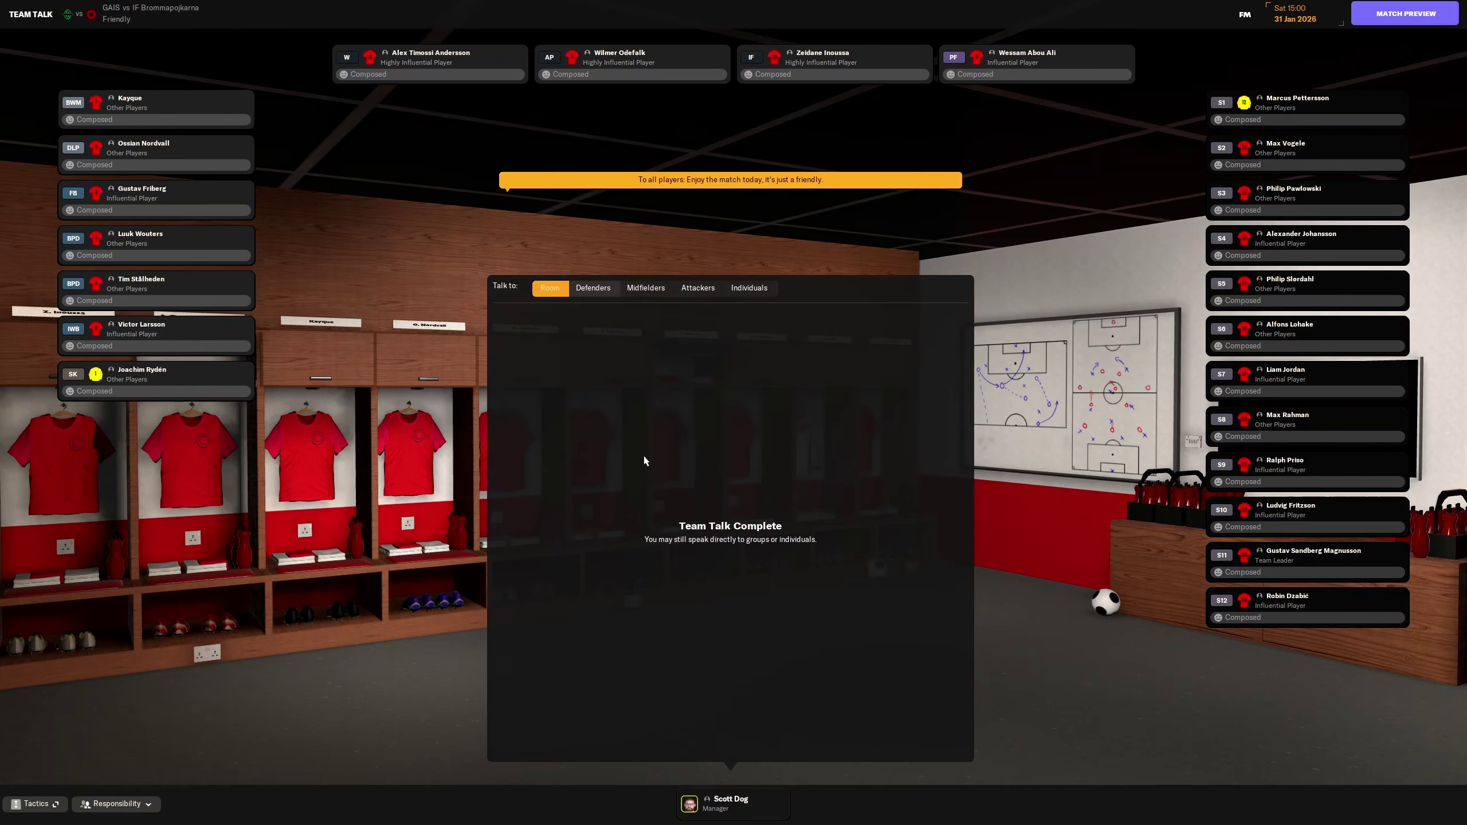
Step: Kick off the GAIS friendly and reach the match-day pitch view
left_click(1399, 16)
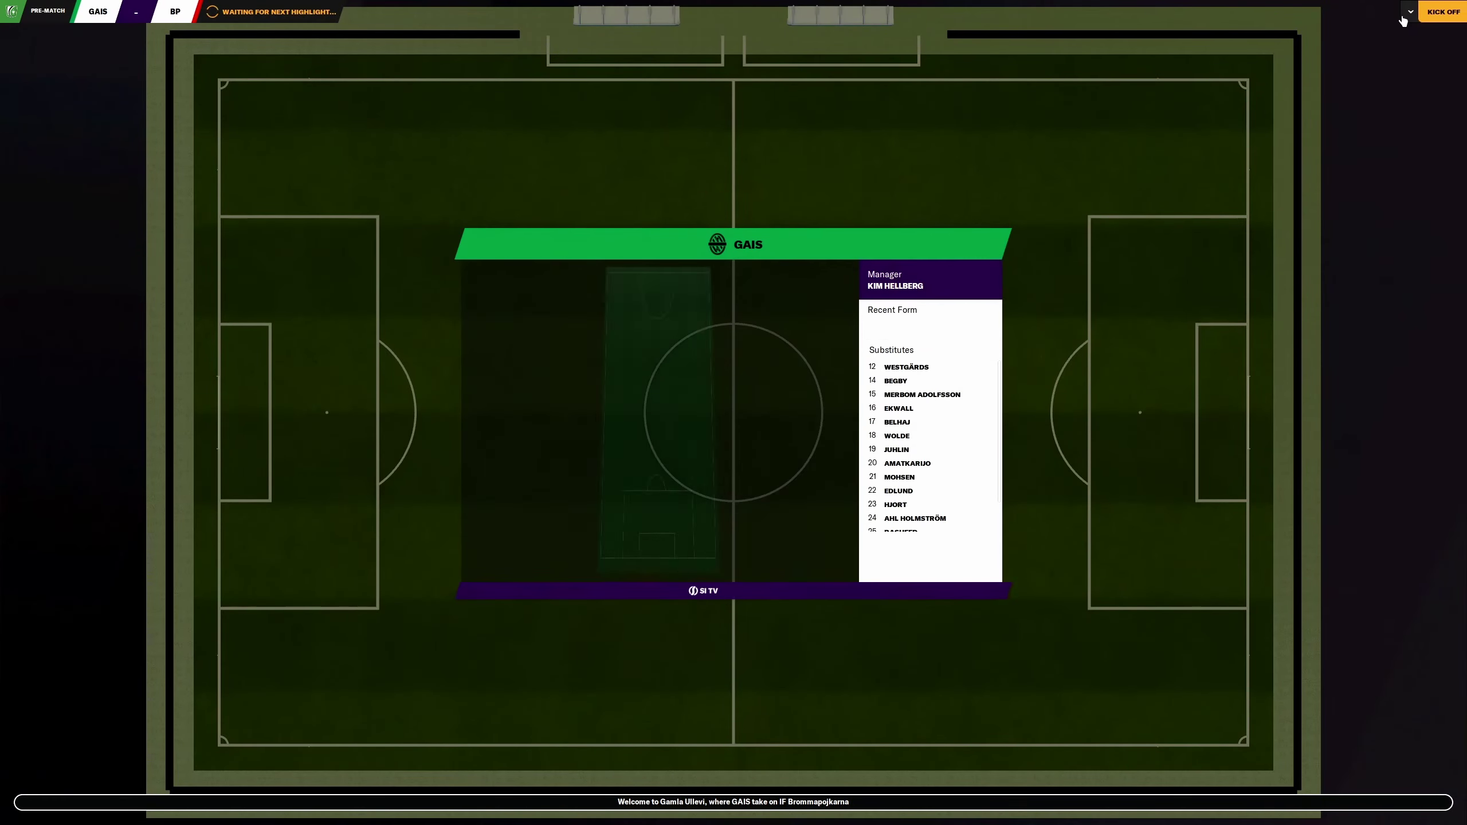
left_click(1372, 43)
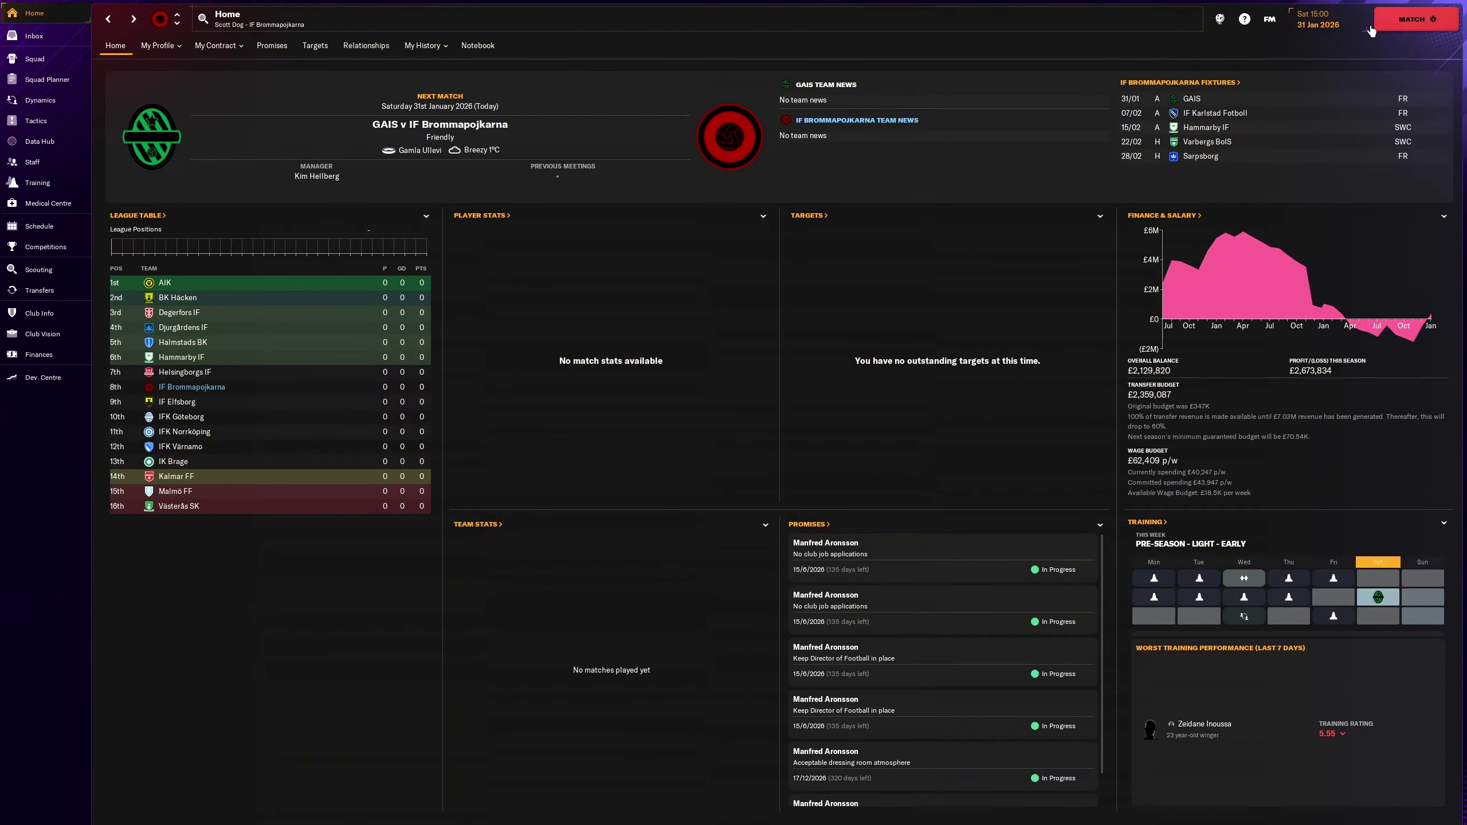
left_click(1400, 21)
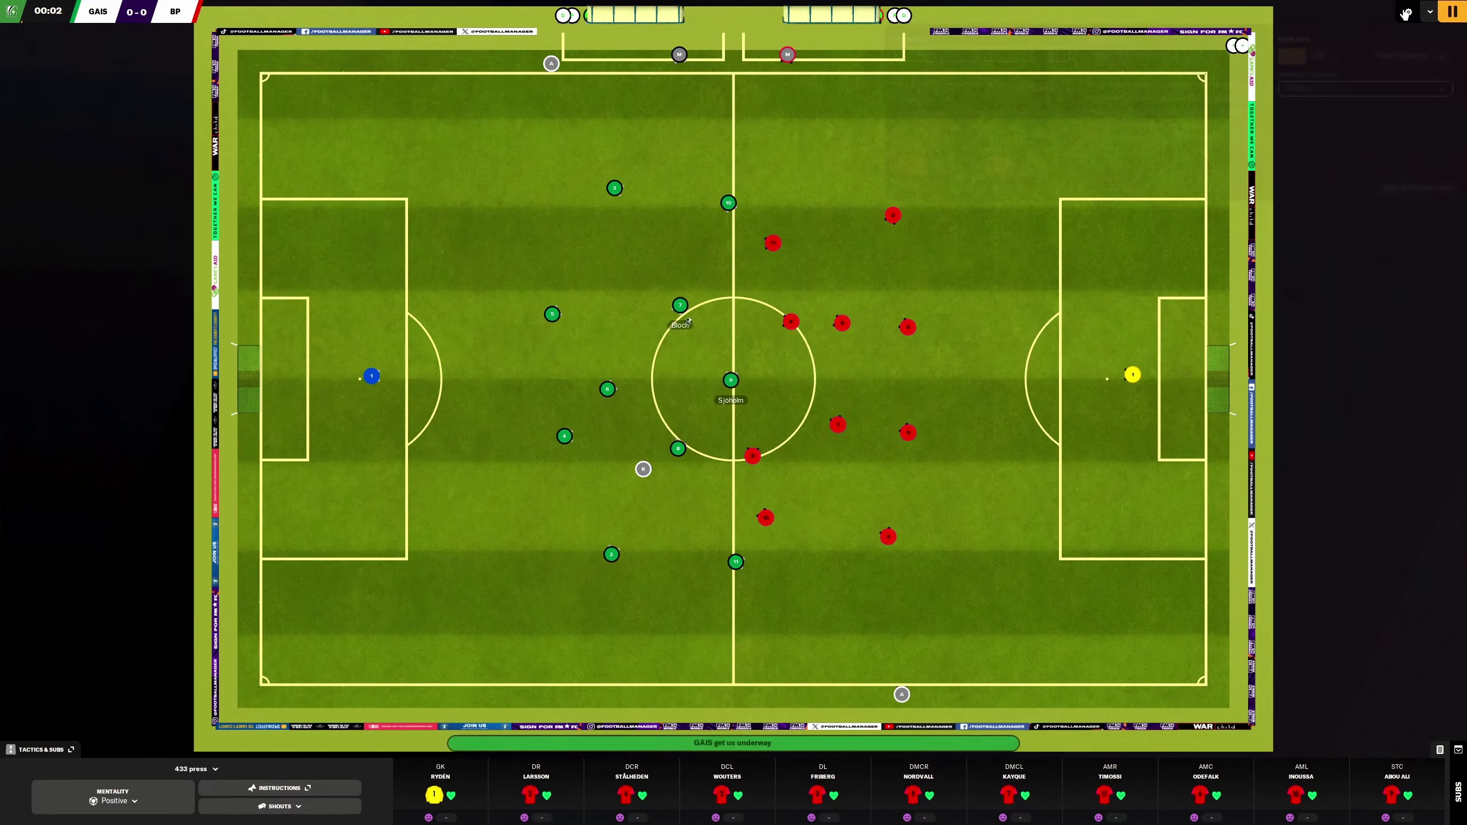
Step: Switch the match camera from 2D Classic to the Sideline view
left_click(1408, 13)
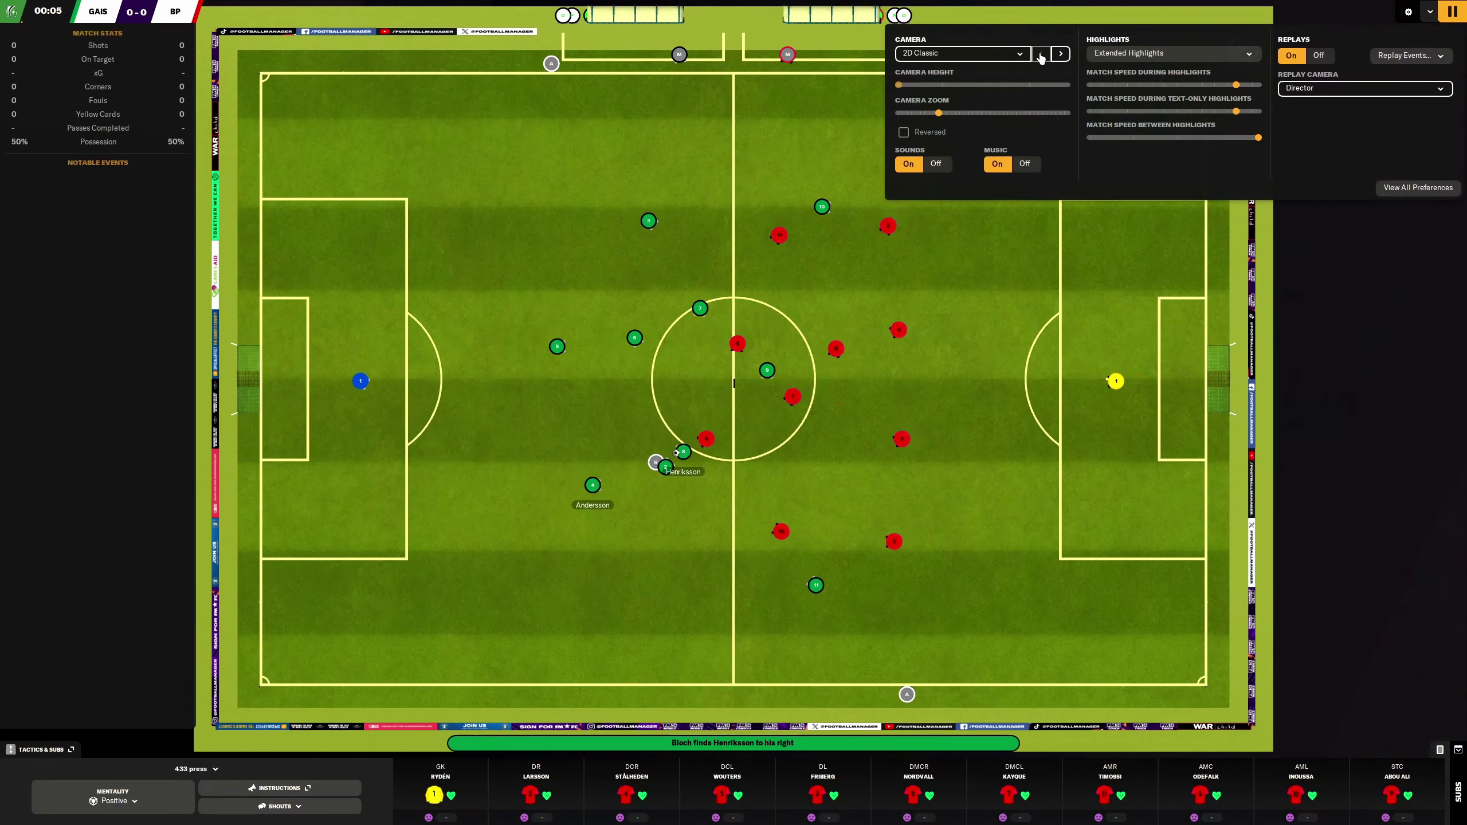
left_click(1059, 55)
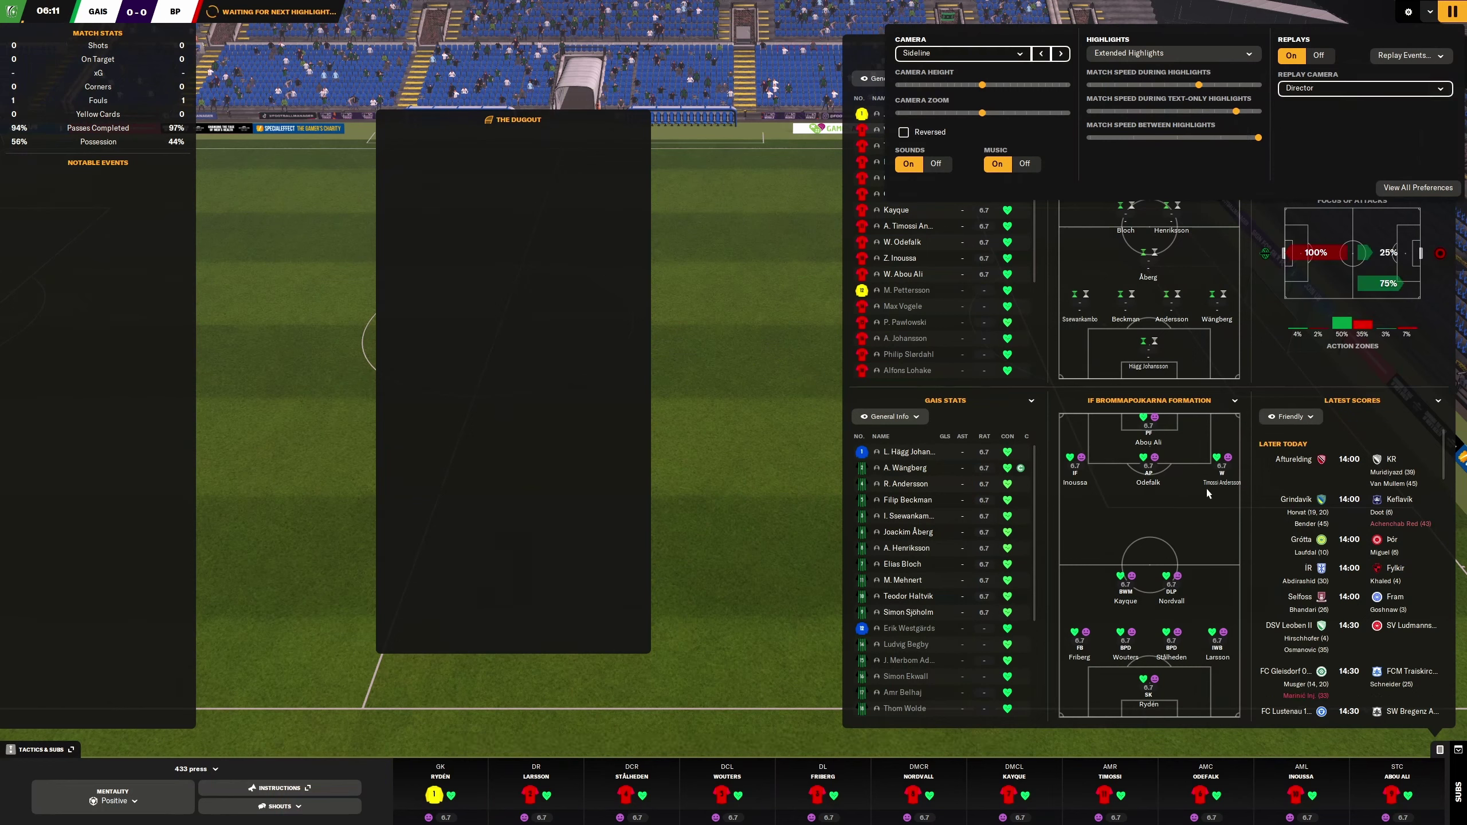
left_click(780, 524)
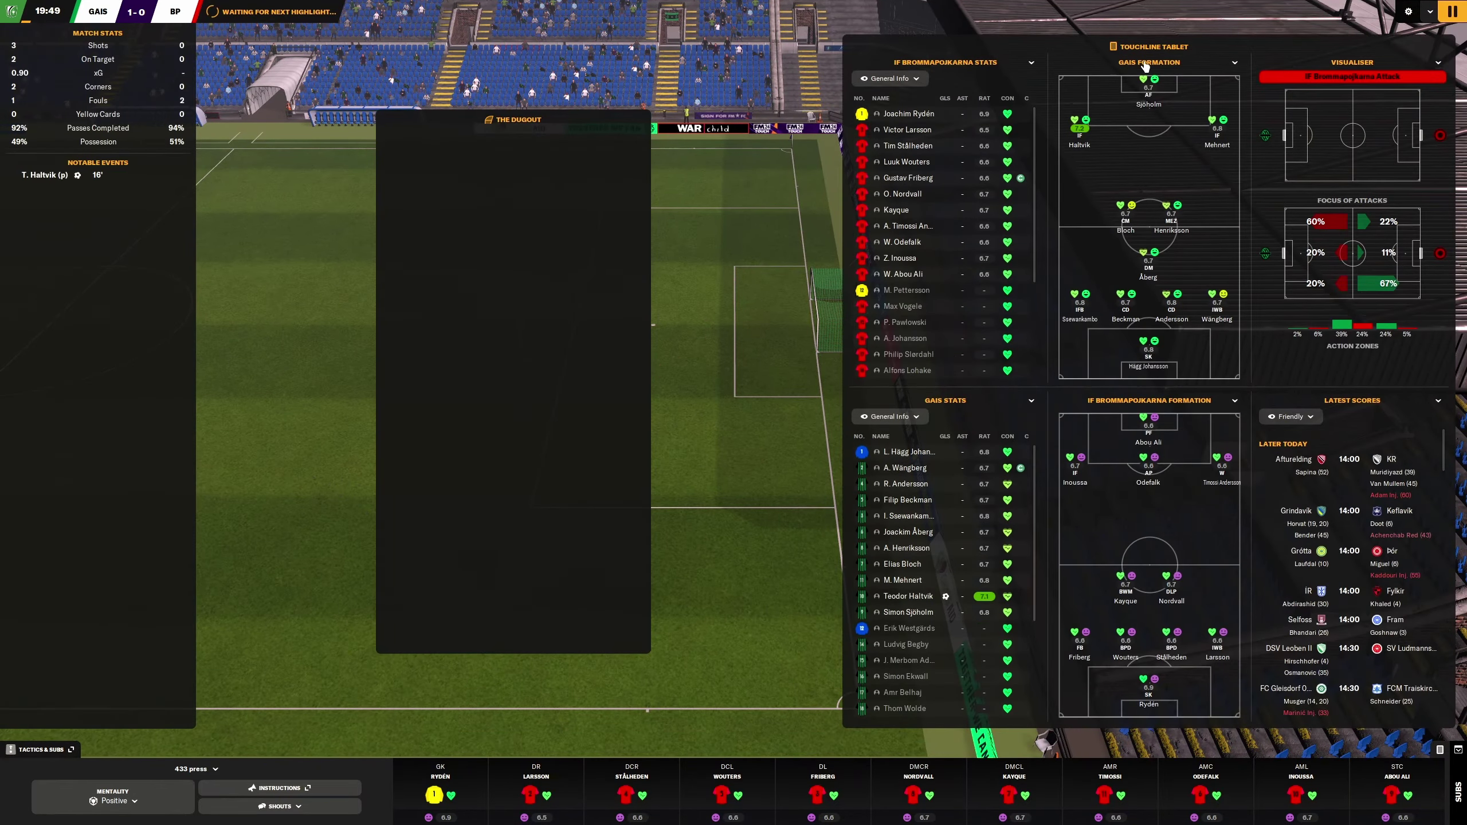
Step: Review the GAIS goalkeeper's profile and the GAIS club overview, then return to the live match
left_click(1144, 66)
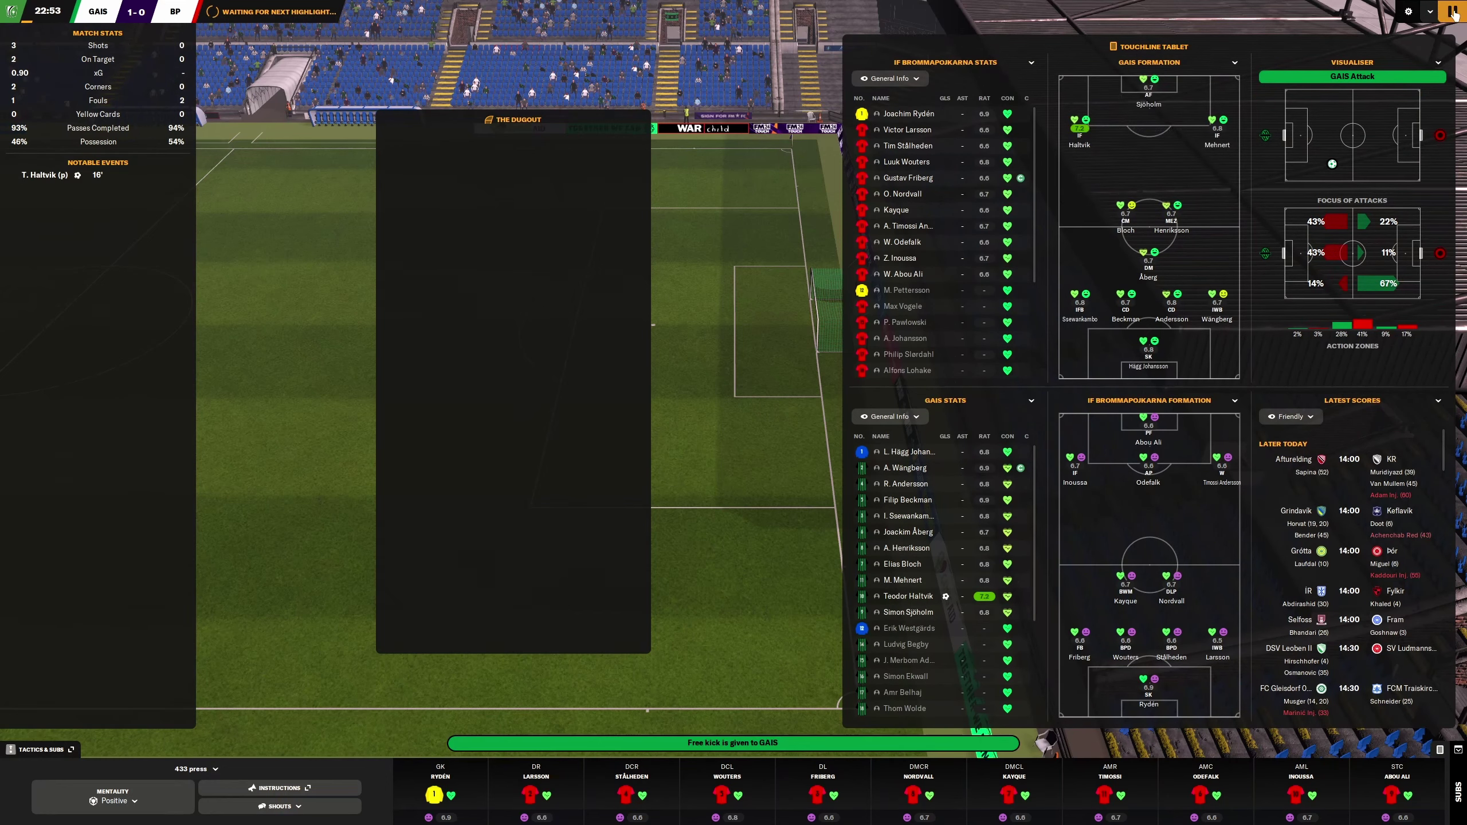
left_click(897, 455)
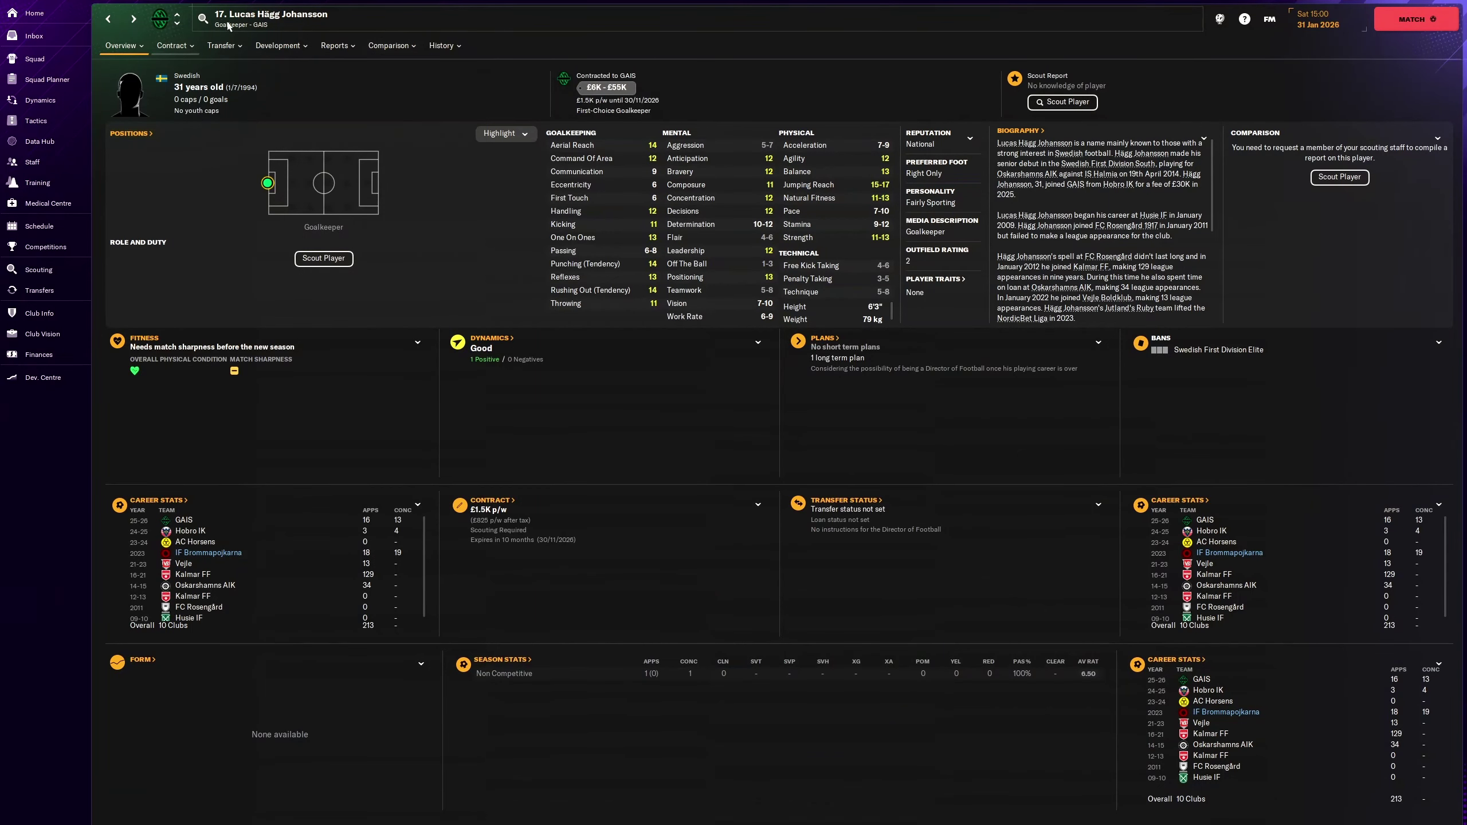
left_click(261, 25)
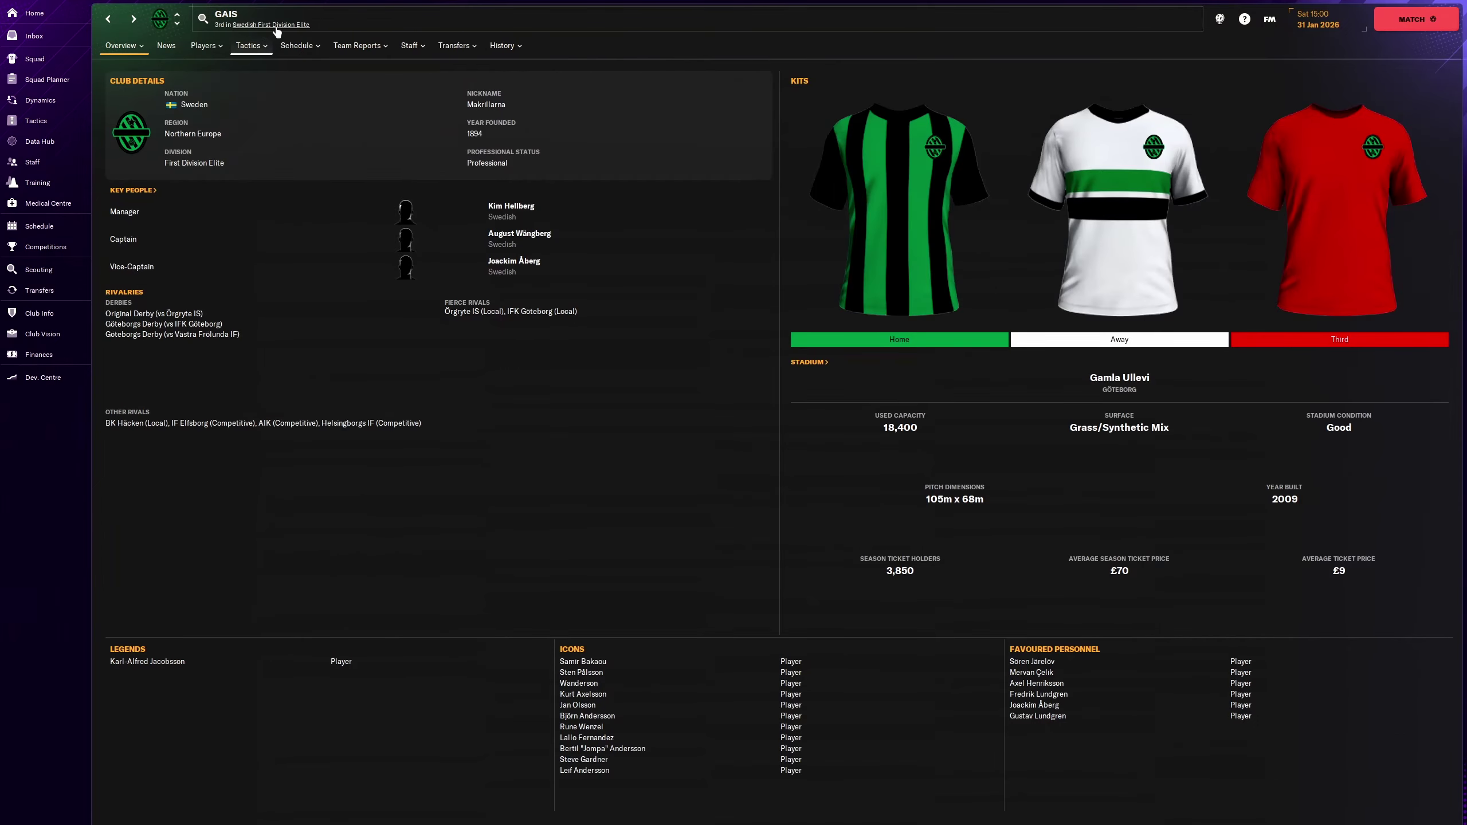
left_click(1413, 18)
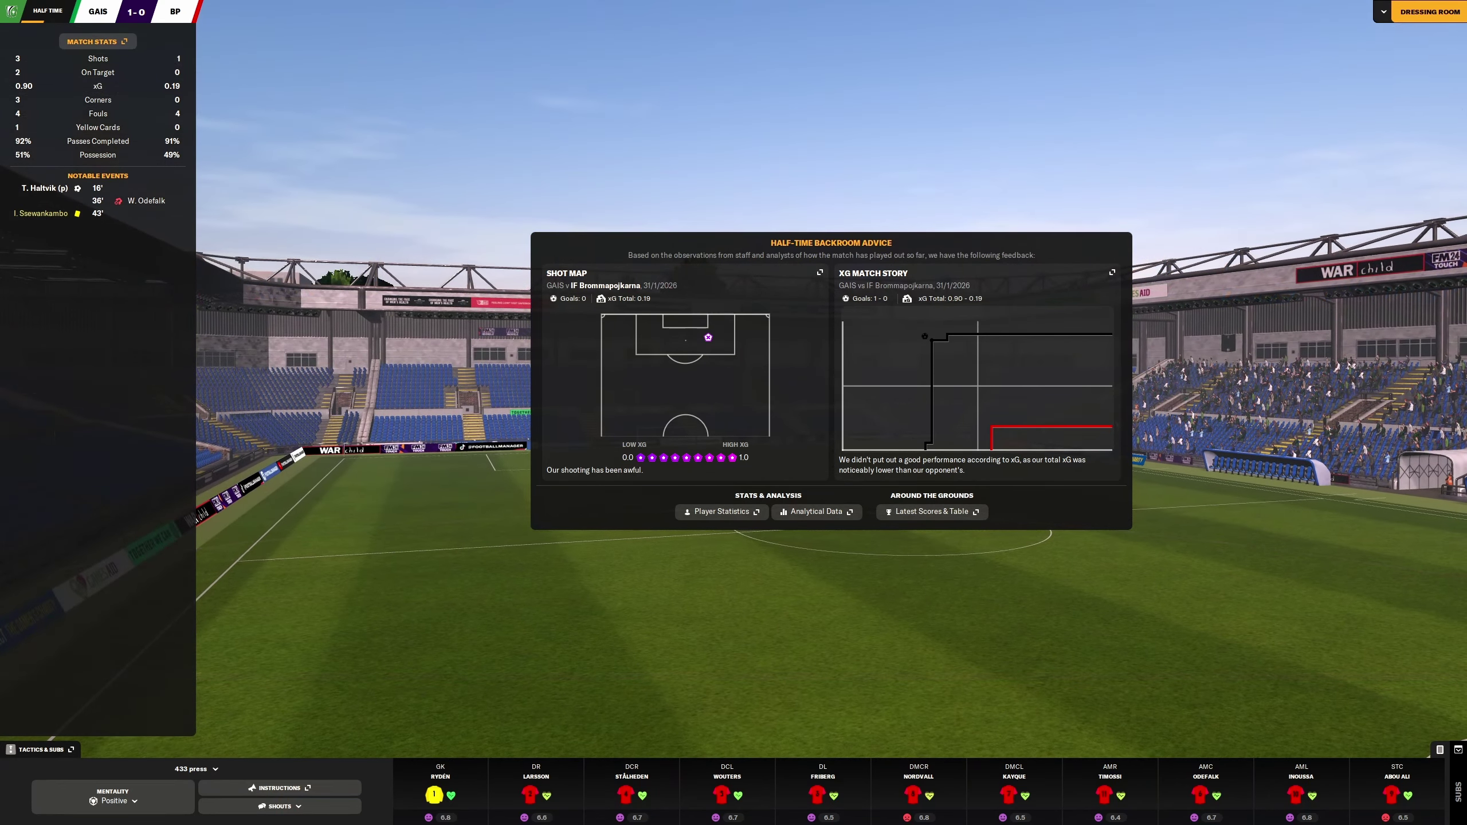
Step: Tell the squad poor performance is unacceptable even in a friendly, then start the second half
key("space")
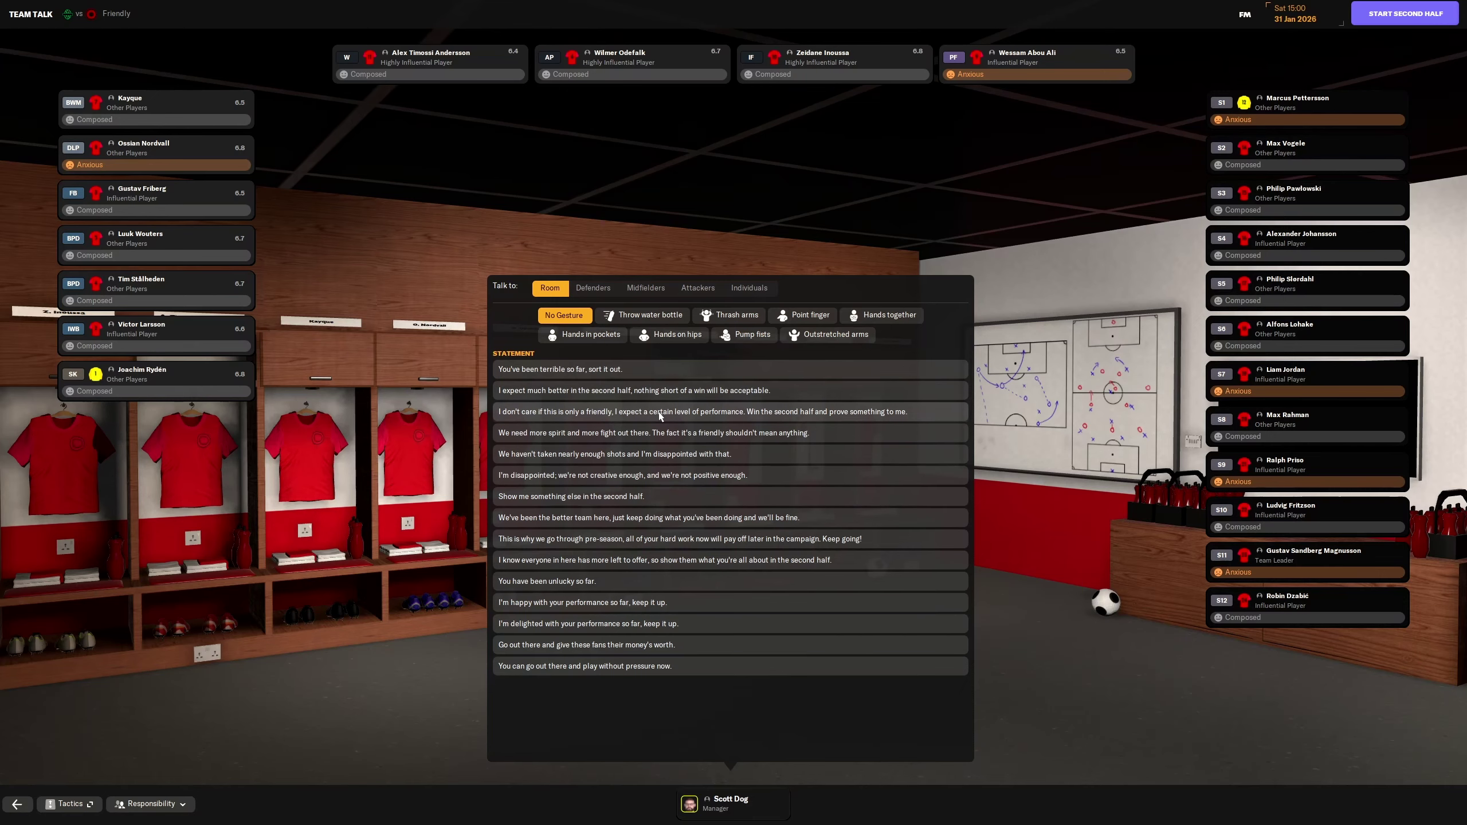
left_click(660, 417)
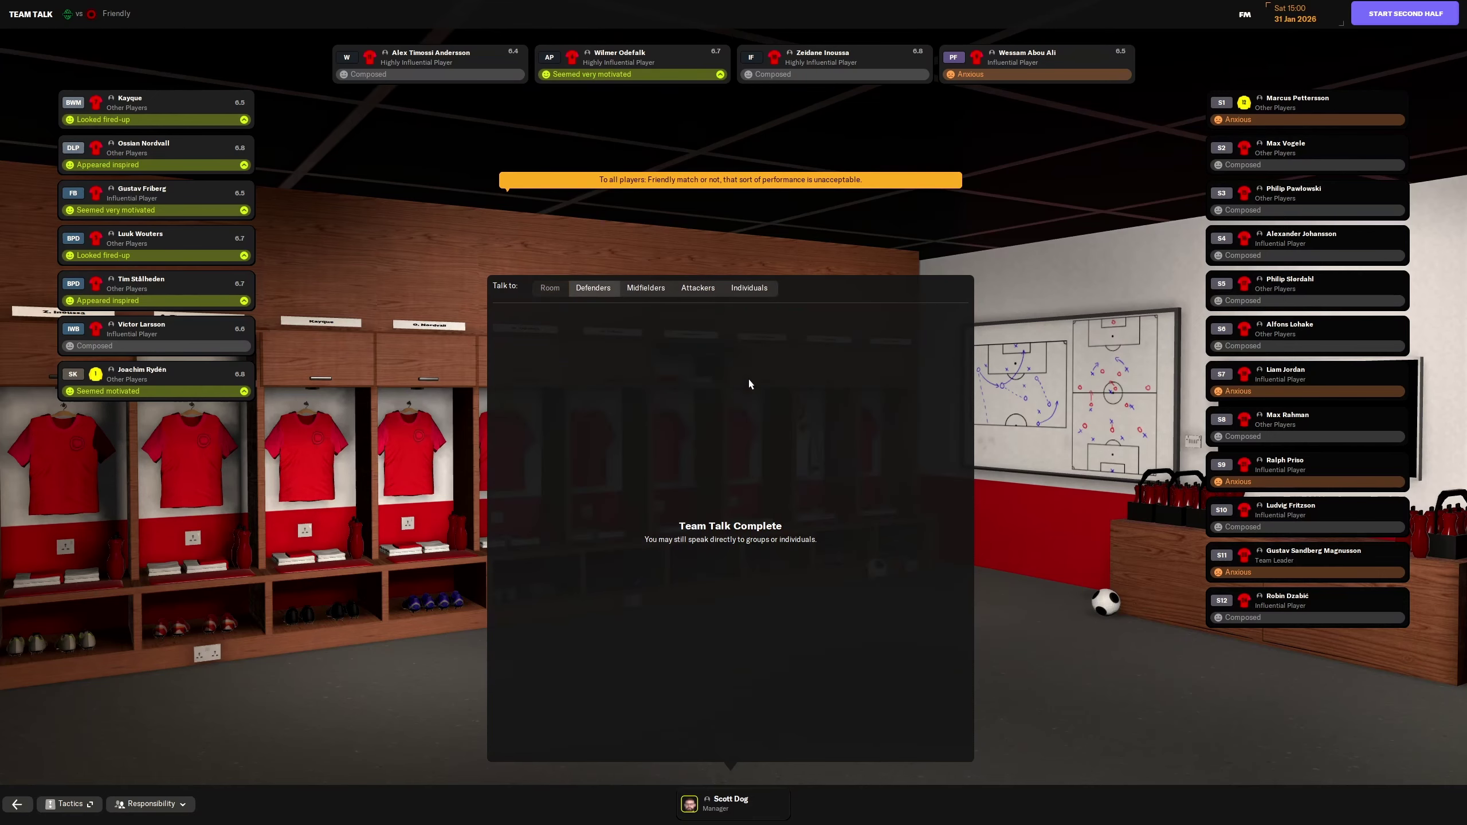
left_click(1395, 19)
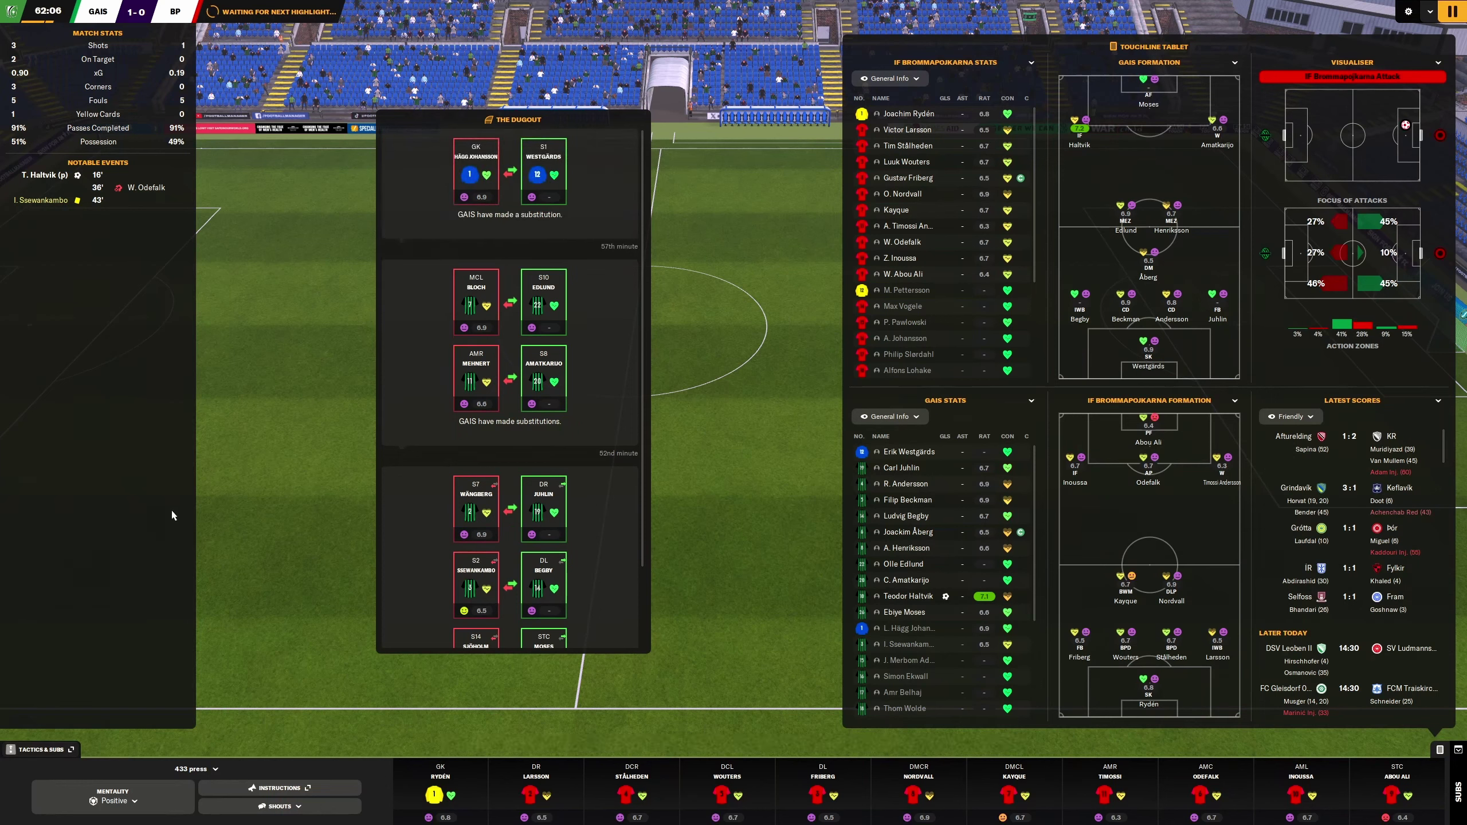
Step: Pause the match and sub off the goalkeeper, left back and both defensive midfielders
left_click(35, 748)
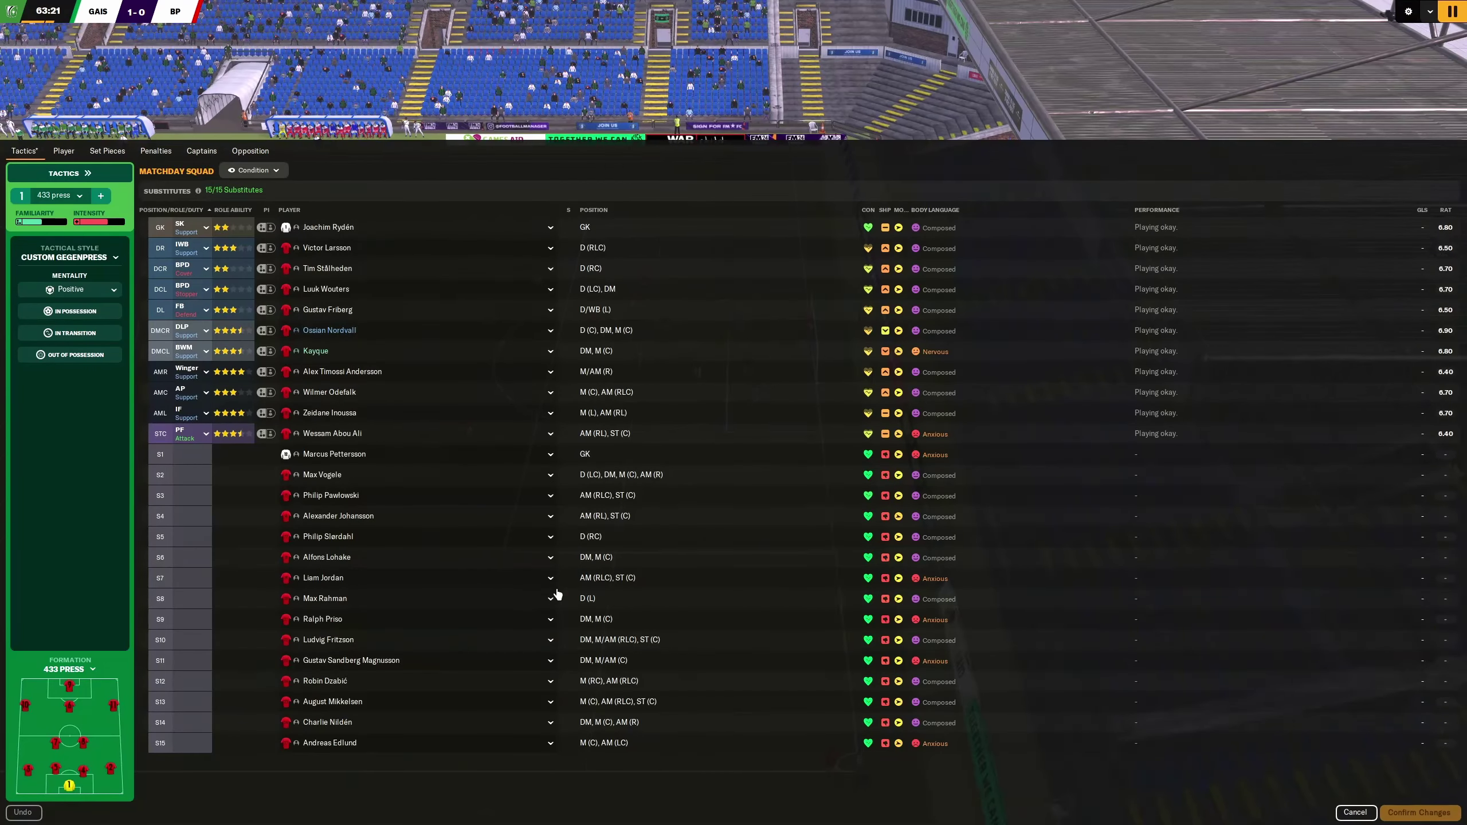
left_click(1453, 11)
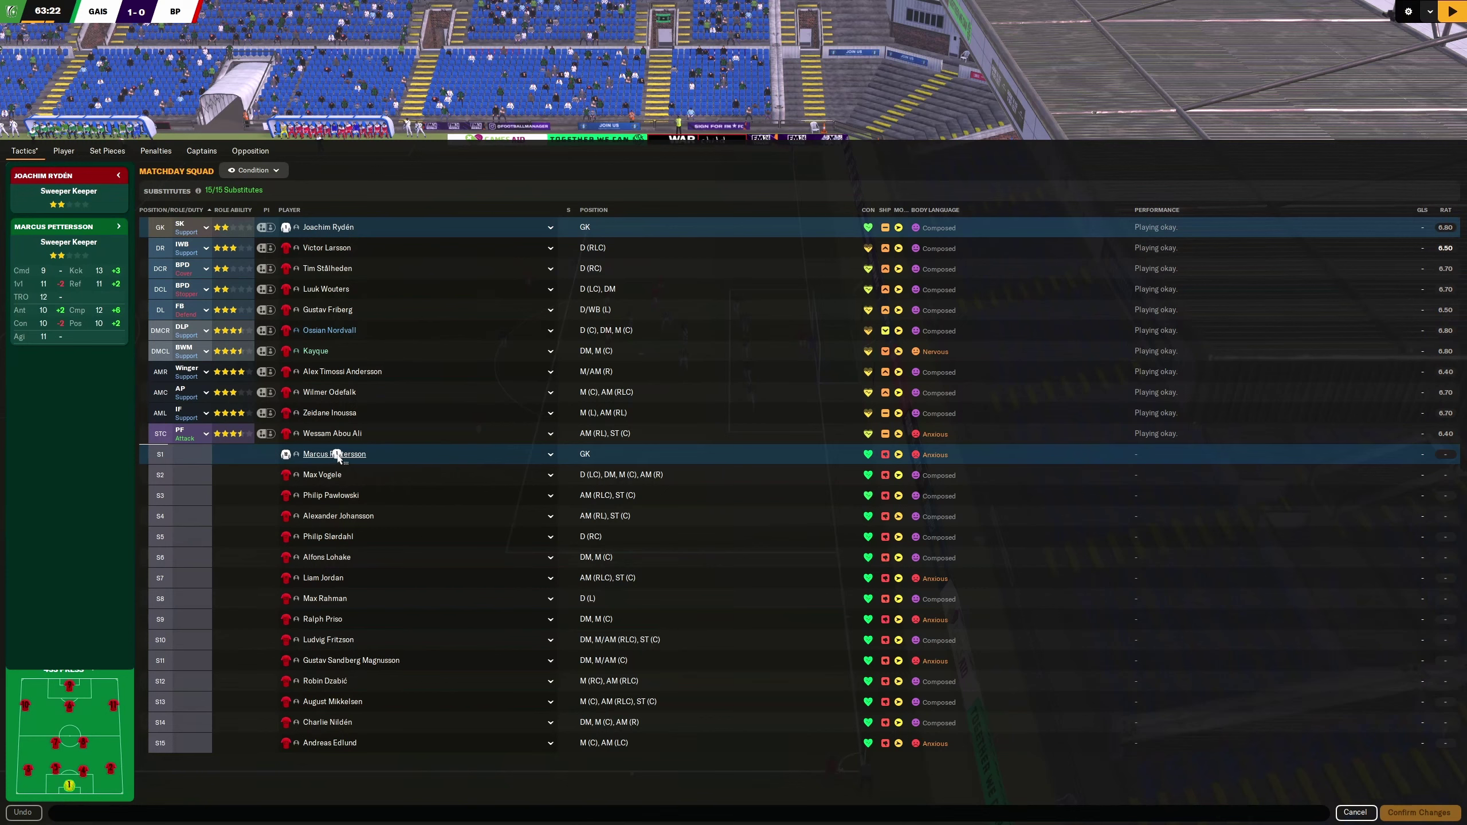
left_click_drag(336, 226, 336, 456)
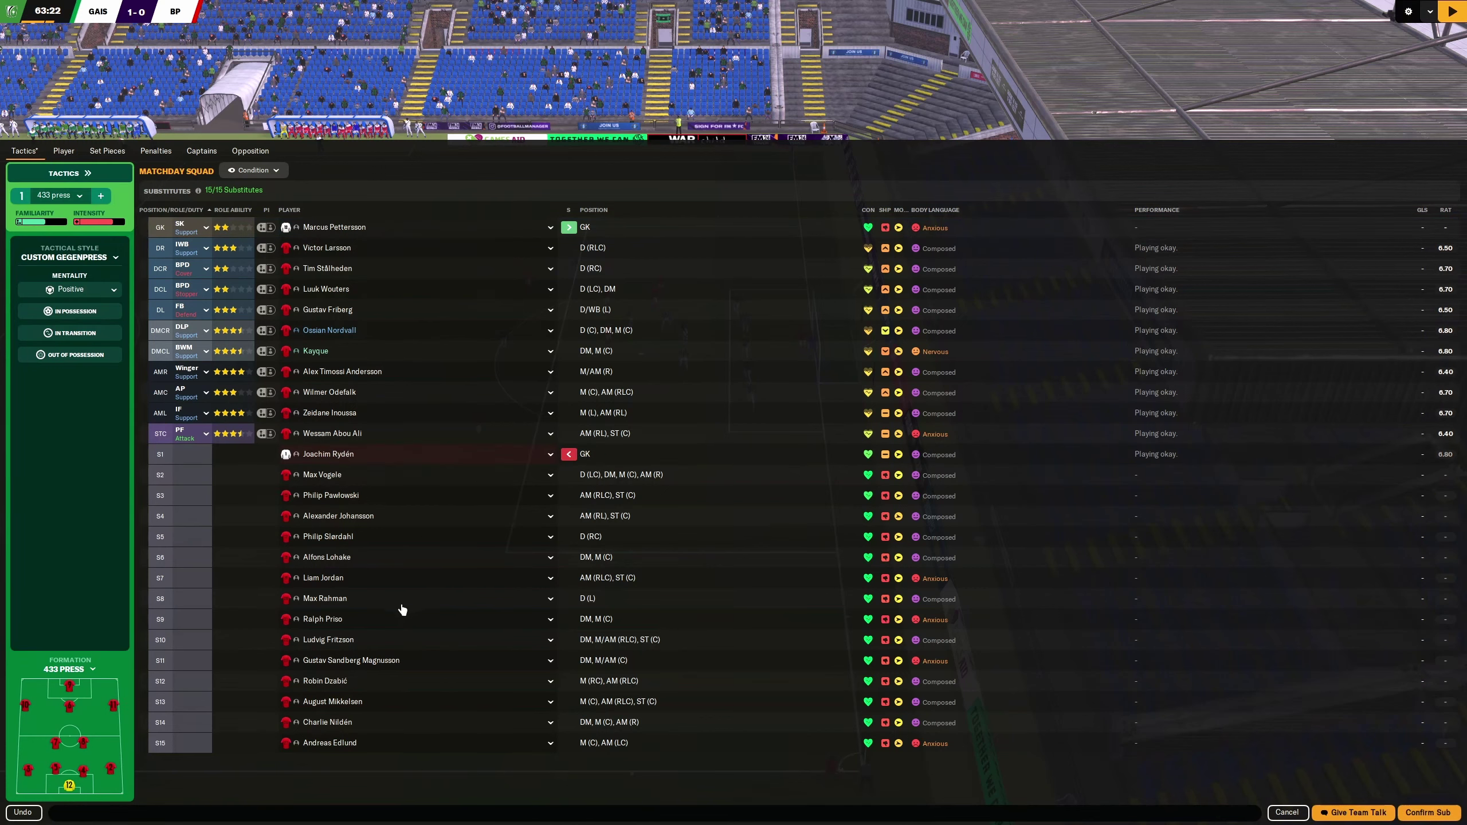
left_click_drag(329, 599, 325, 317)
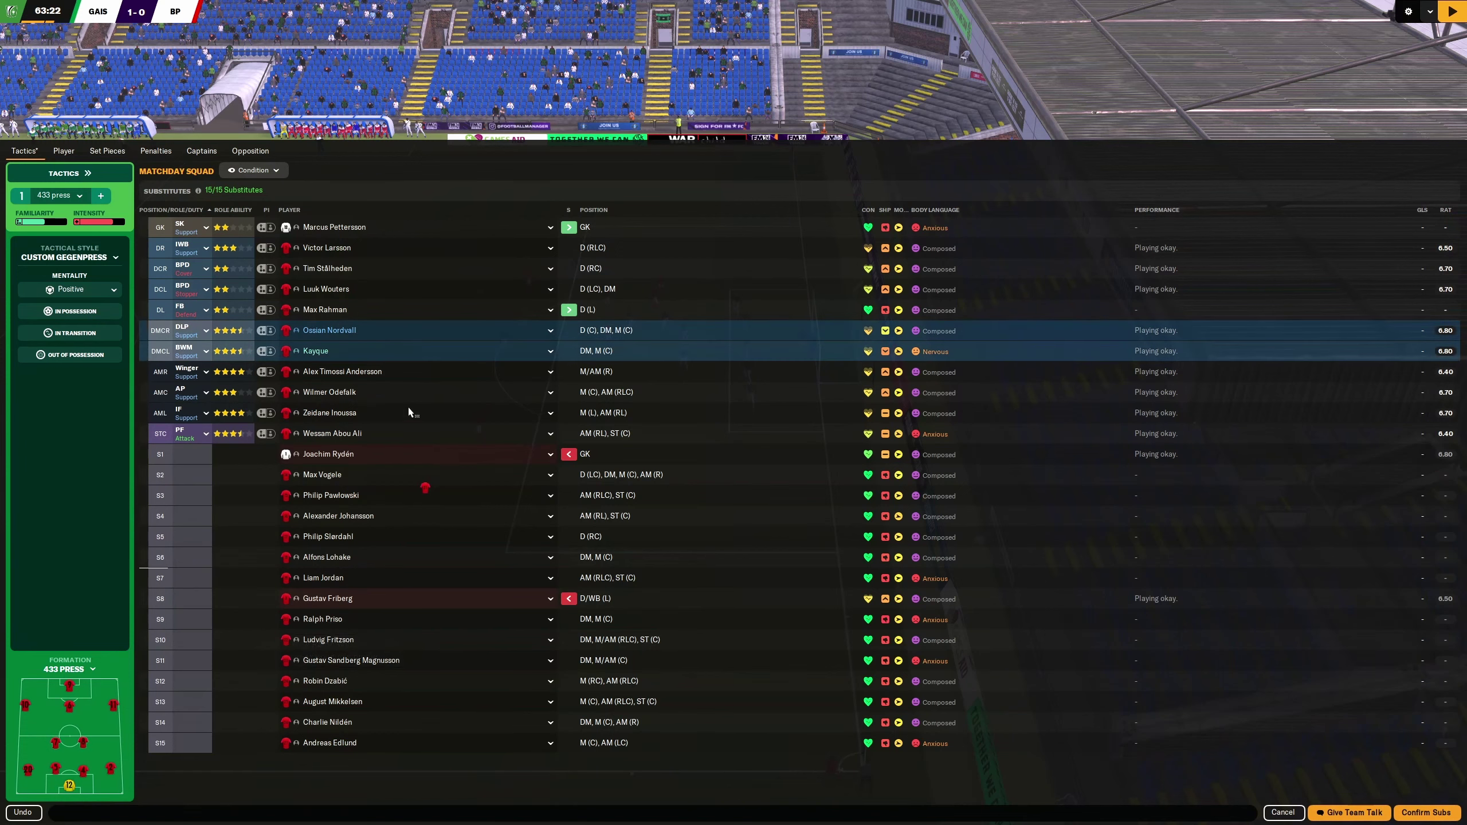
mouse_move(330, 620)
left_mouse_down()
mouse_move(345, 335)
mouse_move(453, 501)
left_mouse_up()
left_click_drag(342, 560, 343, 562)
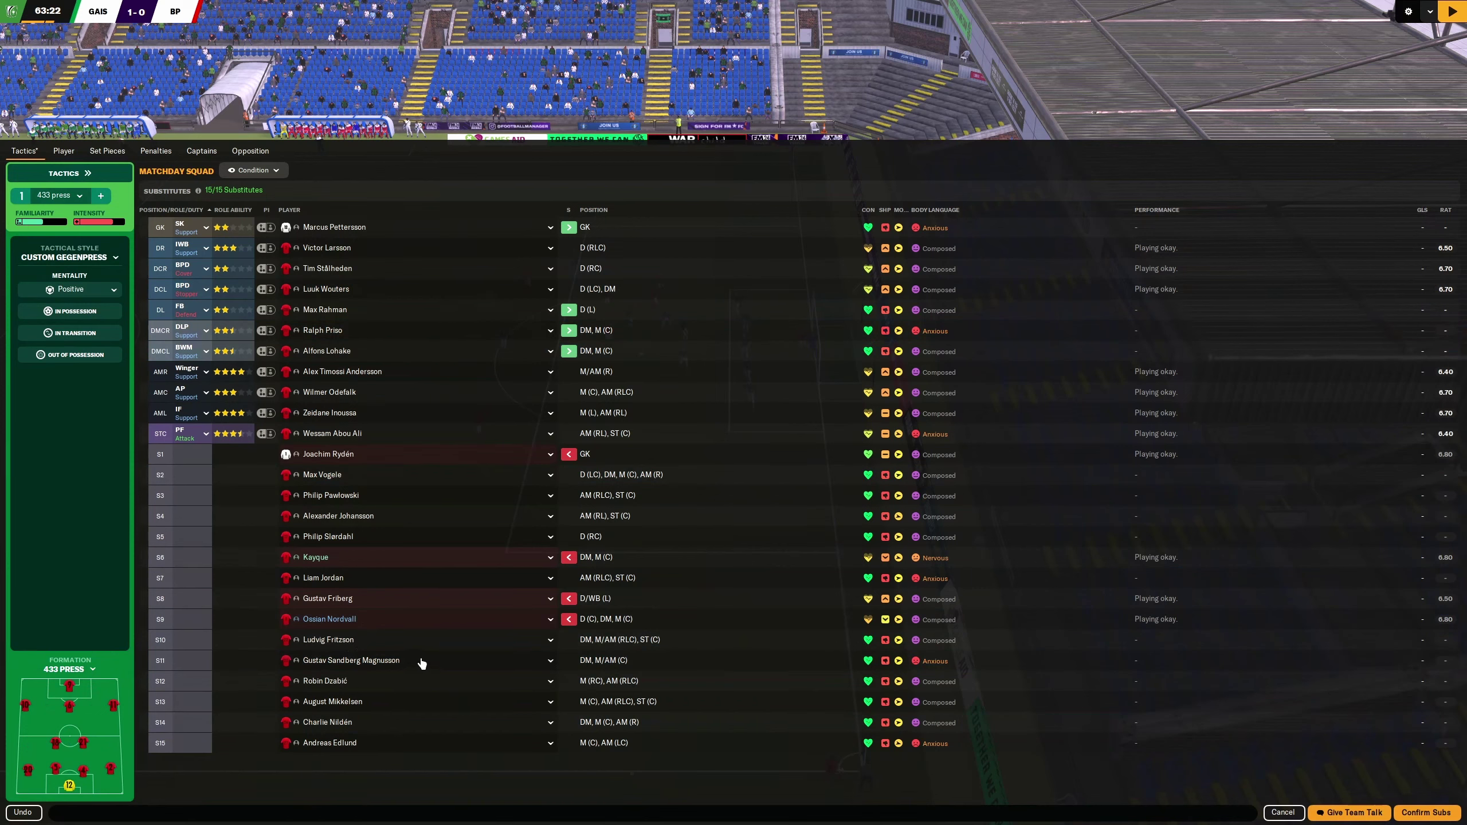
Step: Replace the striker, left inside forward, attacking midfielder and right winger with substitutes
mouse_move(313, 505)
left_mouse_down()
mouse_move(368, 429)
mouse_move(330, 437)
mouse_move(525, 499)
left_mouse_up()
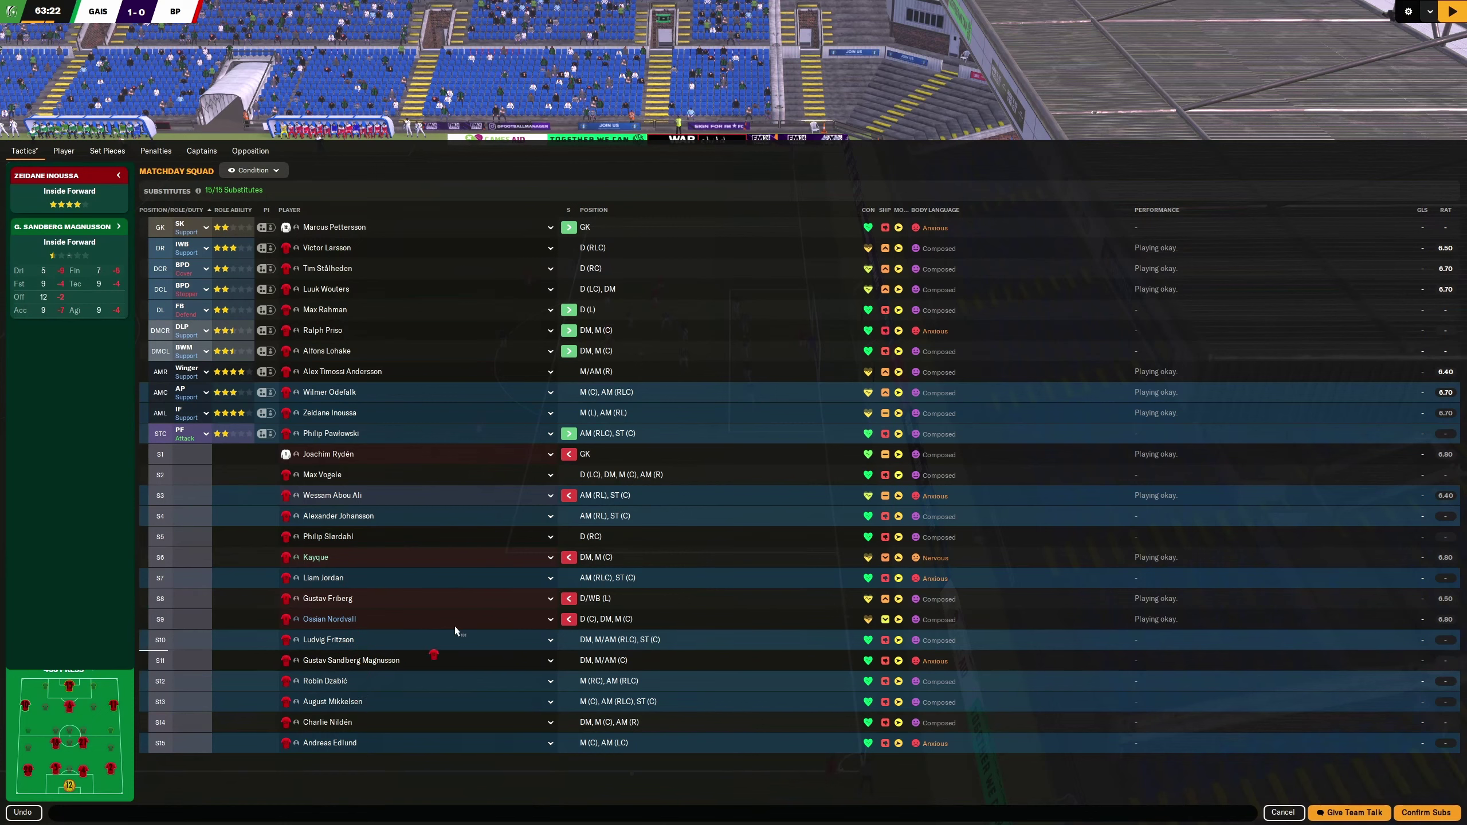
left_click_drag(460, 616, 348, 438)
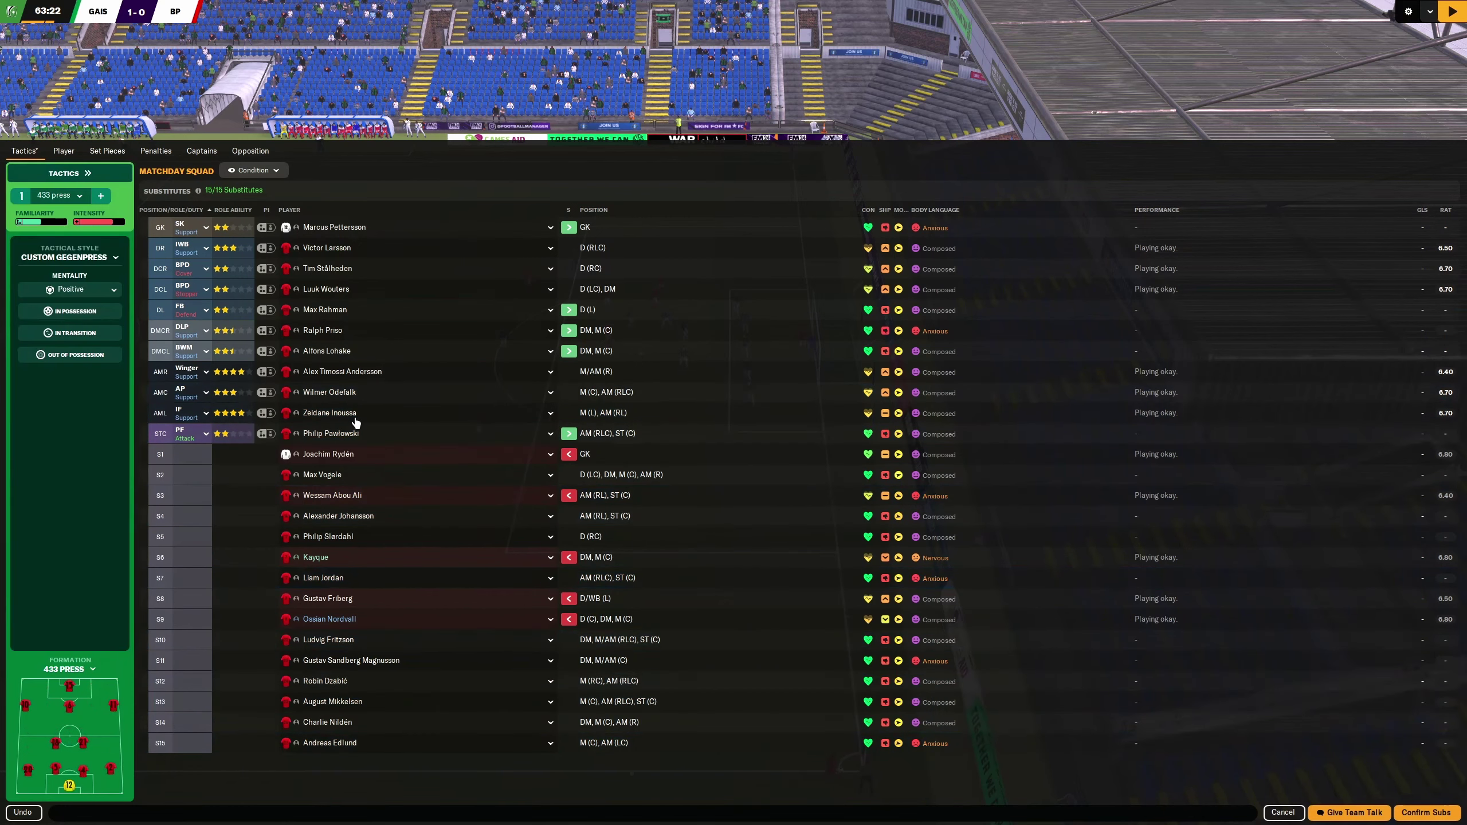
left_click_drag(359, 418, 468, 482)
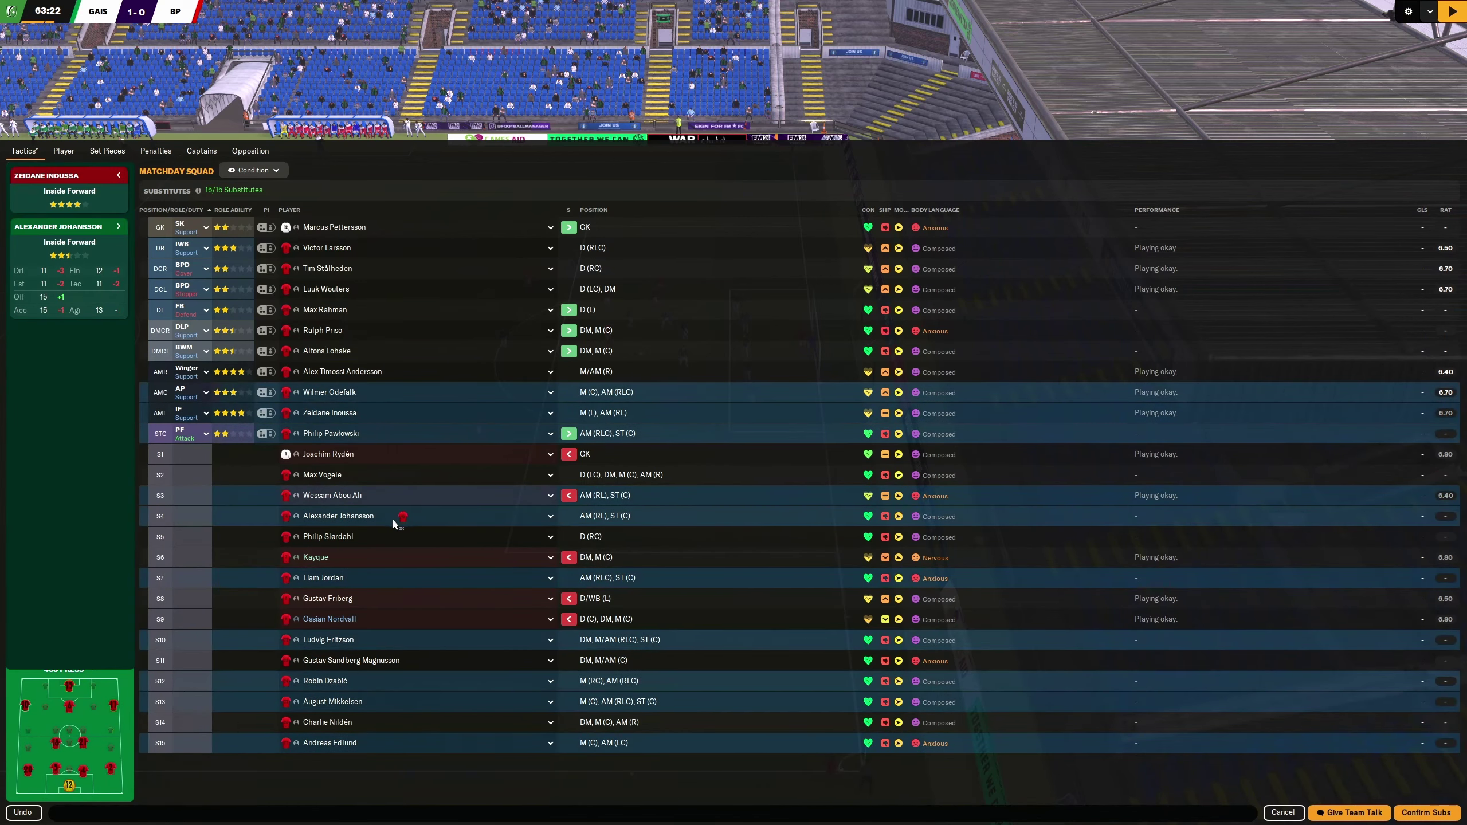
left_click_drag(365, 516, 364, 516)
left_click_drag(329, 391, 373, 614)
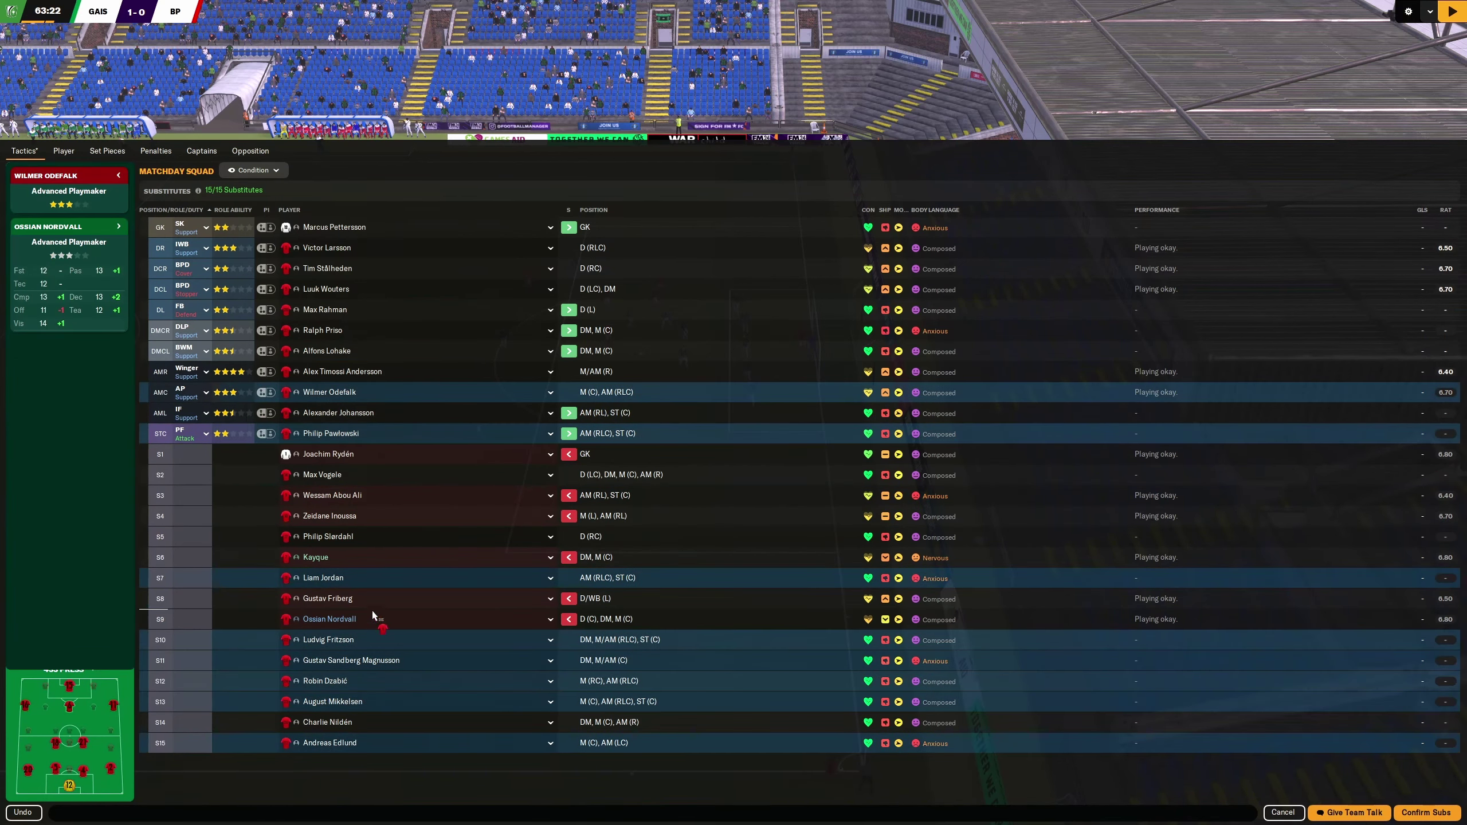
left_click(338, 581)
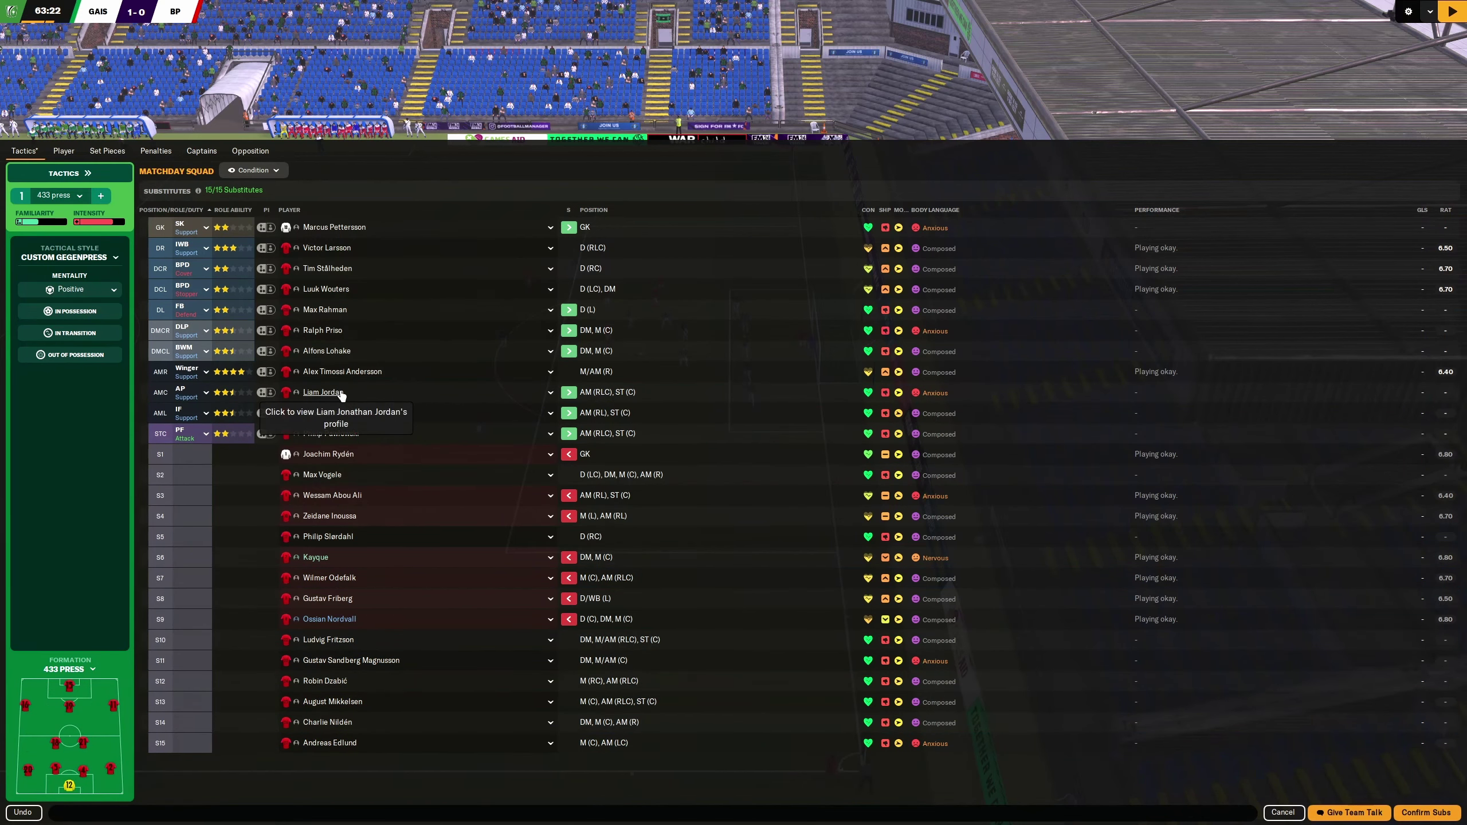
left_click_drag(338, 378, 404, 667)
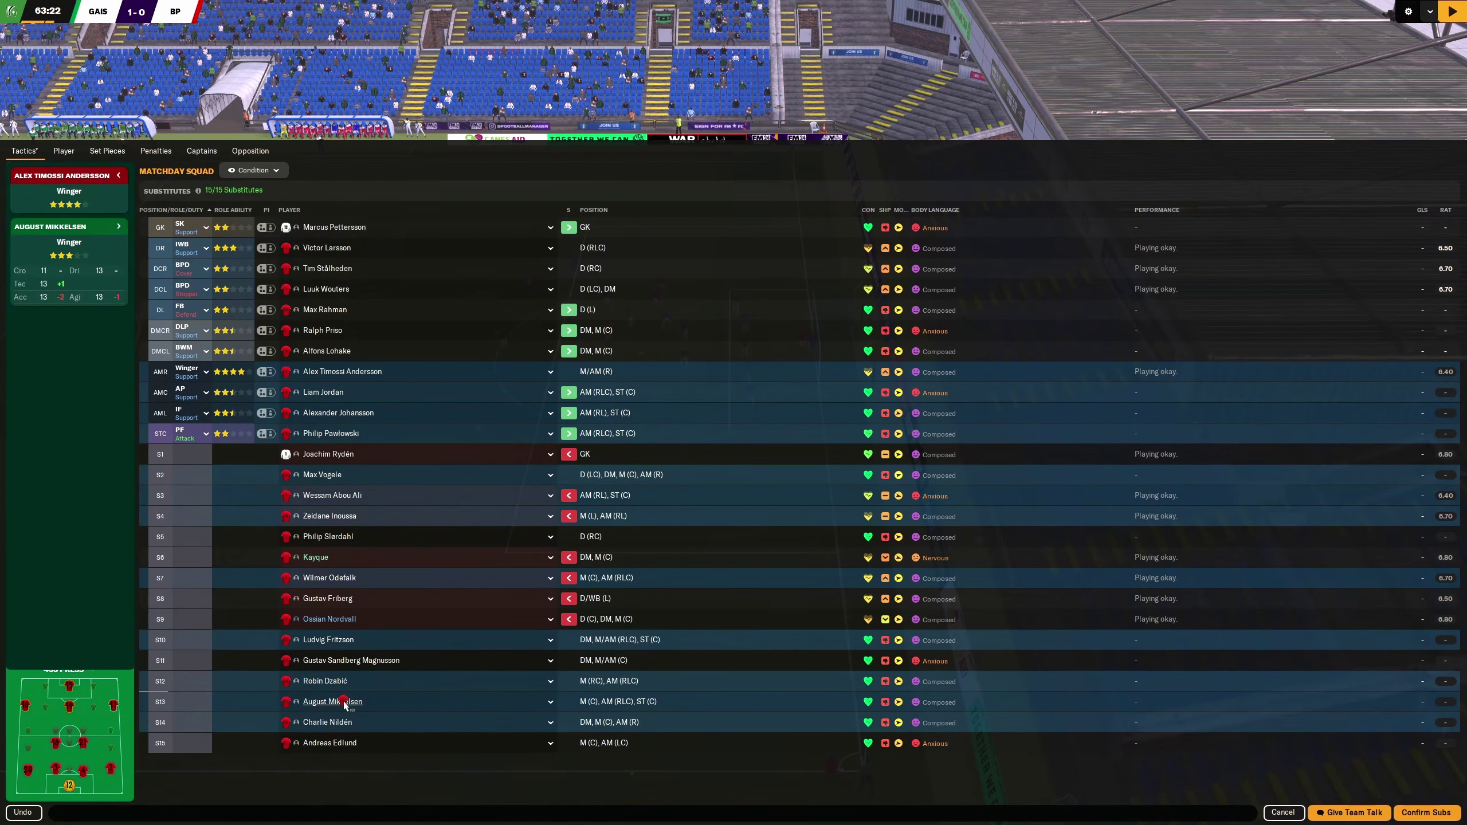
left_click_drag(344, 704, 344, 703)
Step: Replace both centre-backs and the right wing-back, then confirm all eleven substitutions
left_click_drag(332, 293, 499, 490)
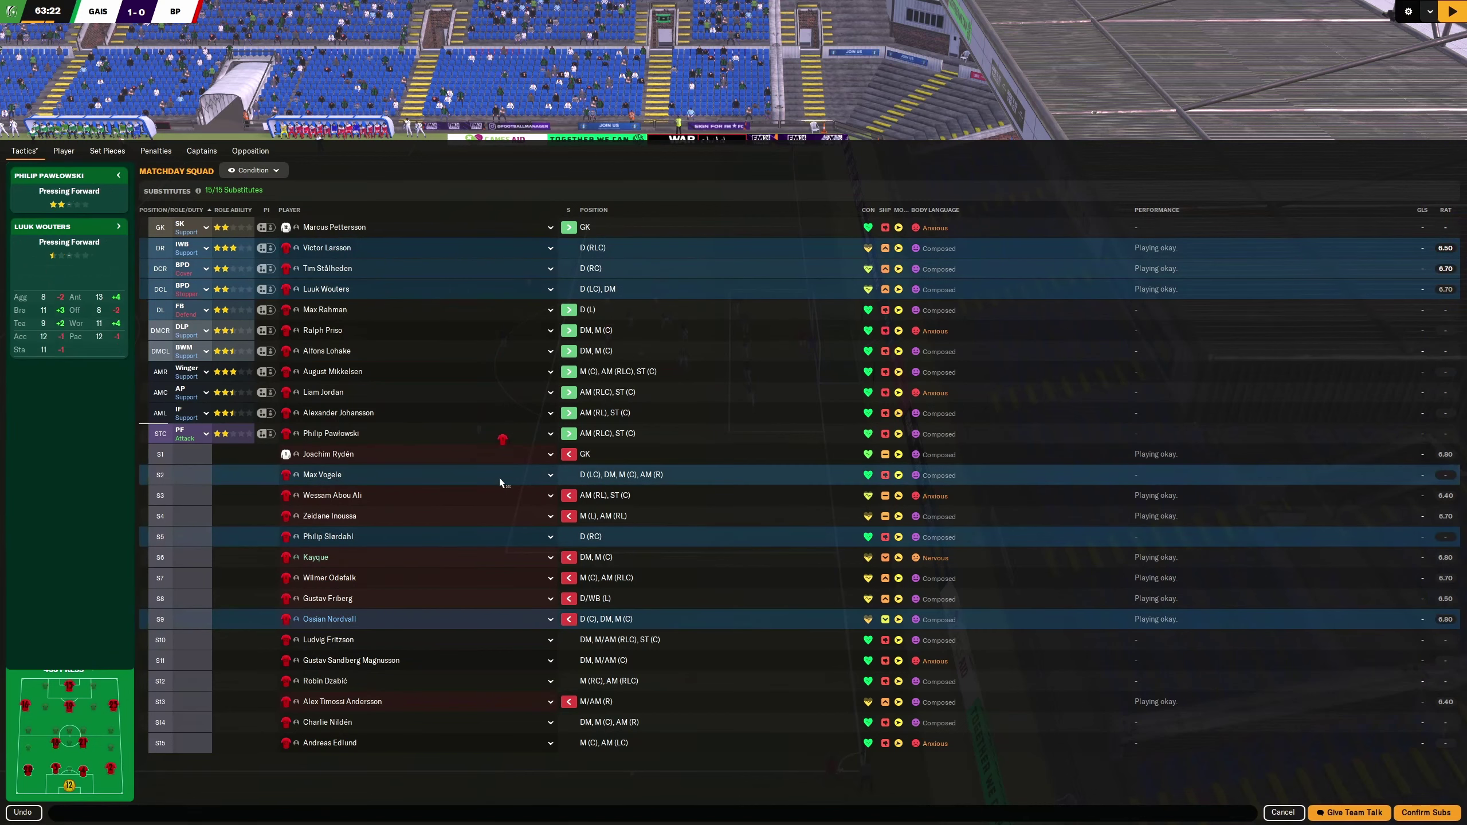
left_click_drag(353, 538, 355, 537)
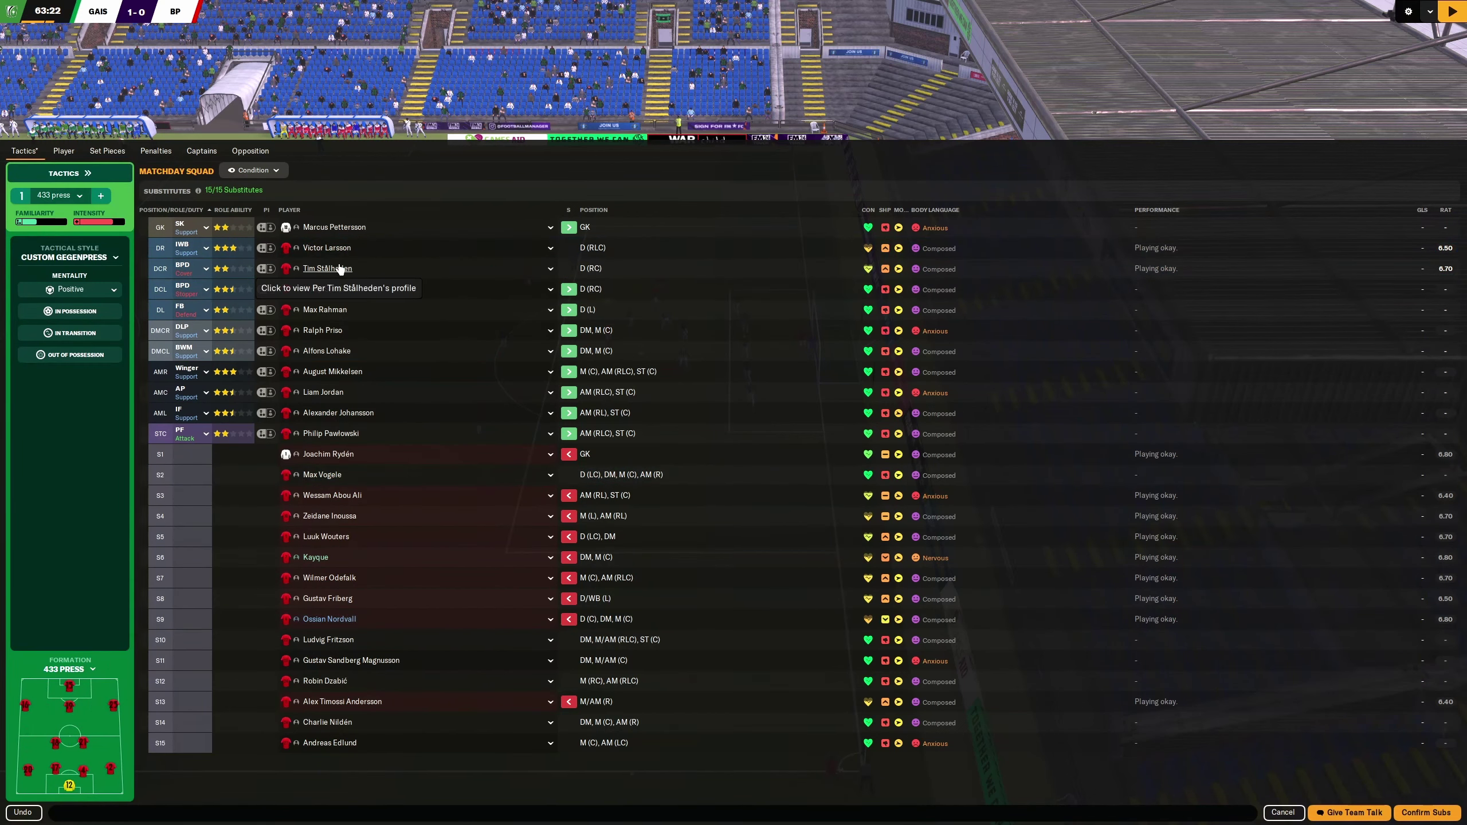
left_click_drag(340, 278, 522, 597)
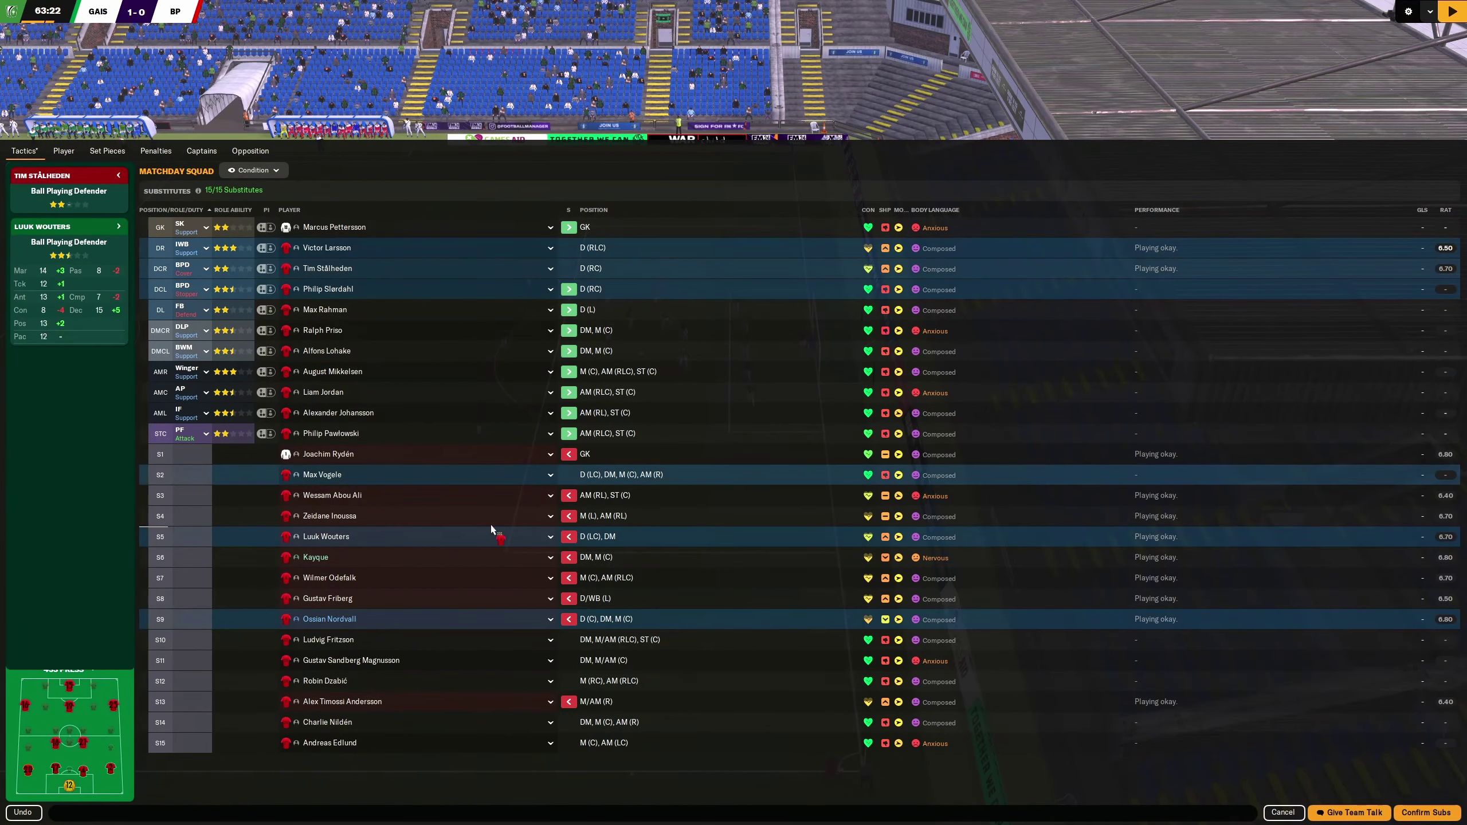
left_click_drag(353, 482, 353, 480)
left_click_drag(340, 252, 551, 432)
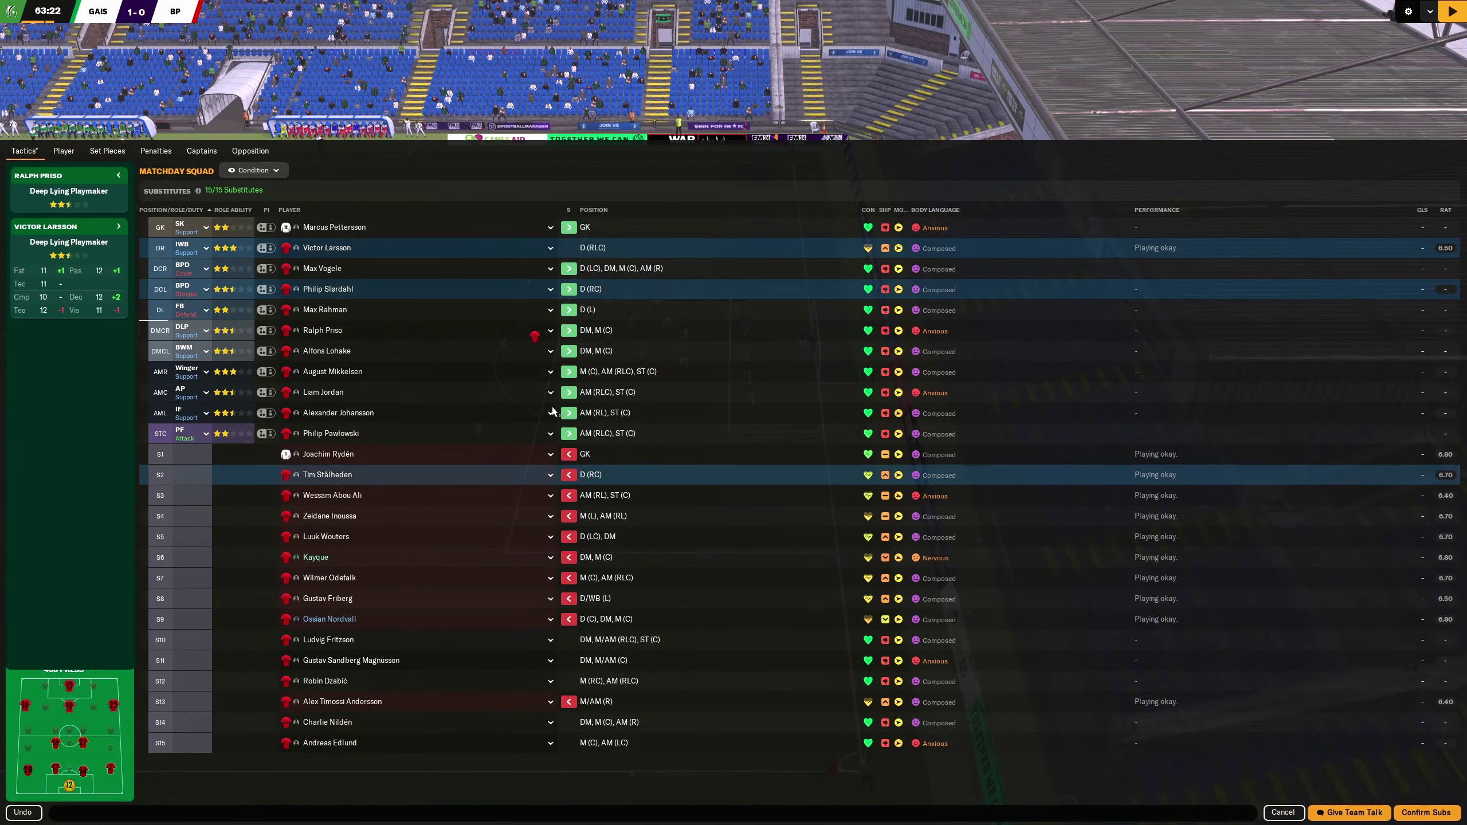
left_click_drag(437, 363, 413, 482)
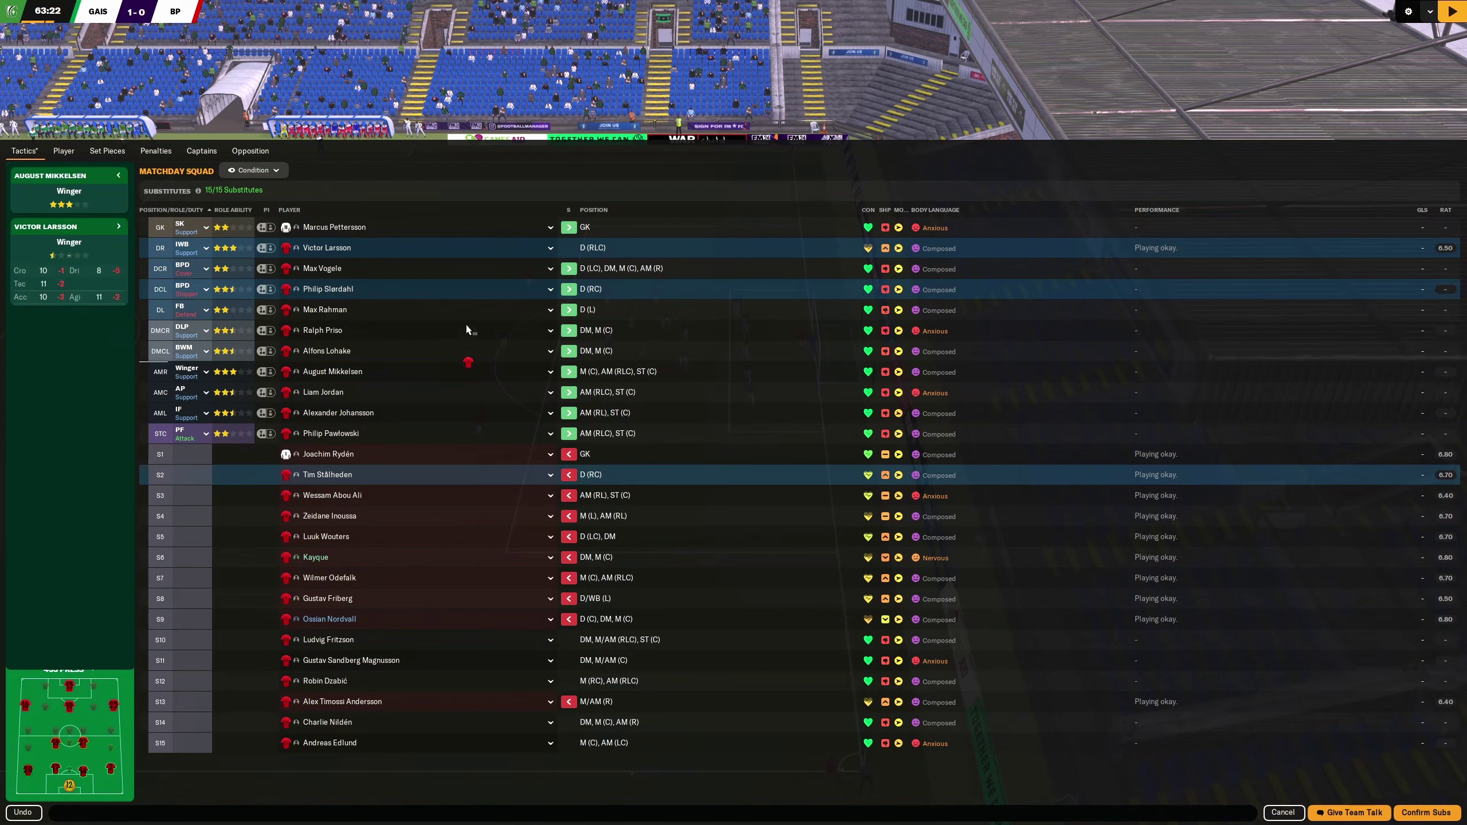
left_click_drag(464, 320, 472, 751)
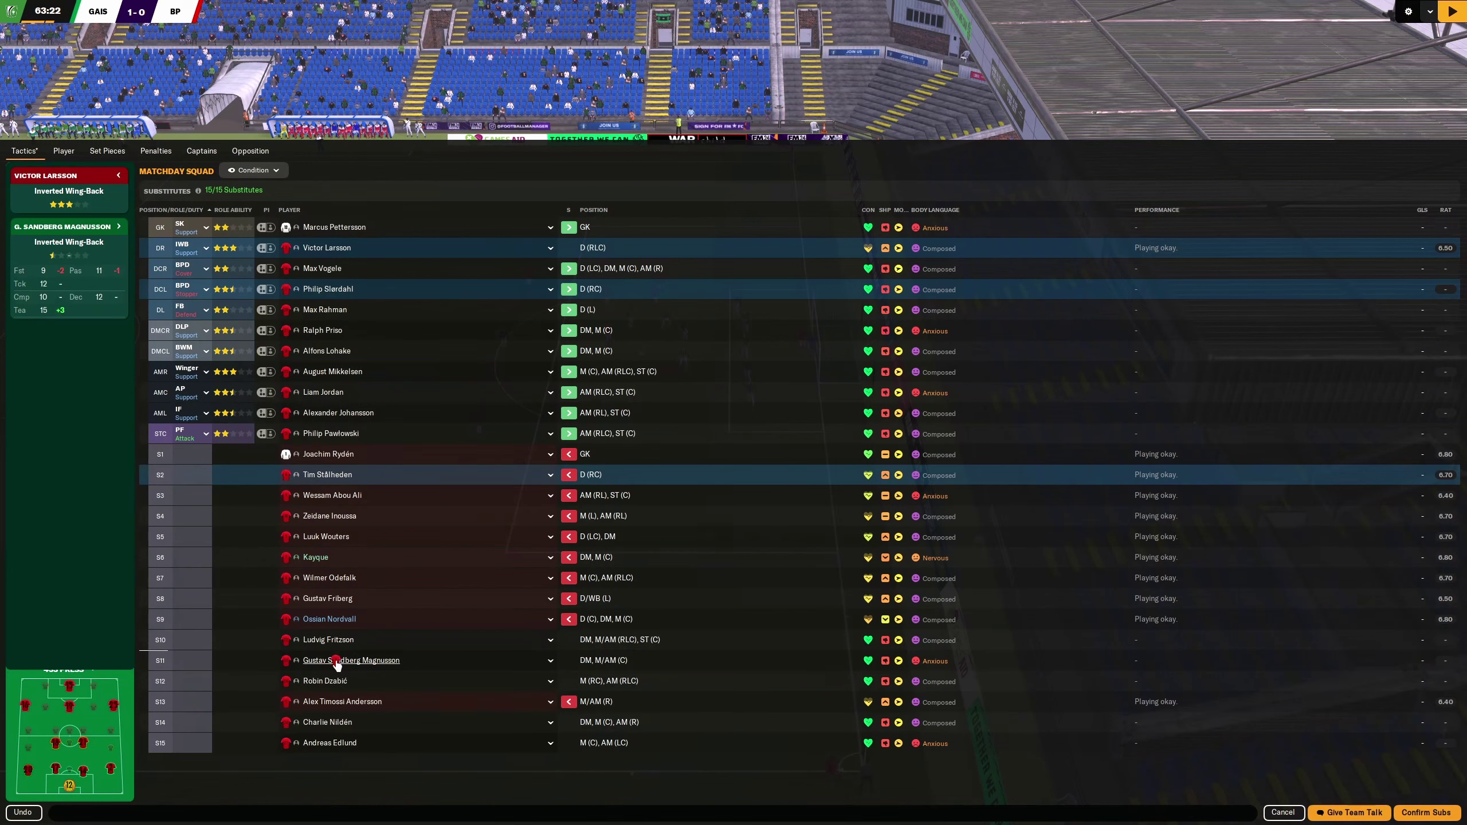
left_click_drag(341, 664, 341, 664)
left_click(1425, 812)
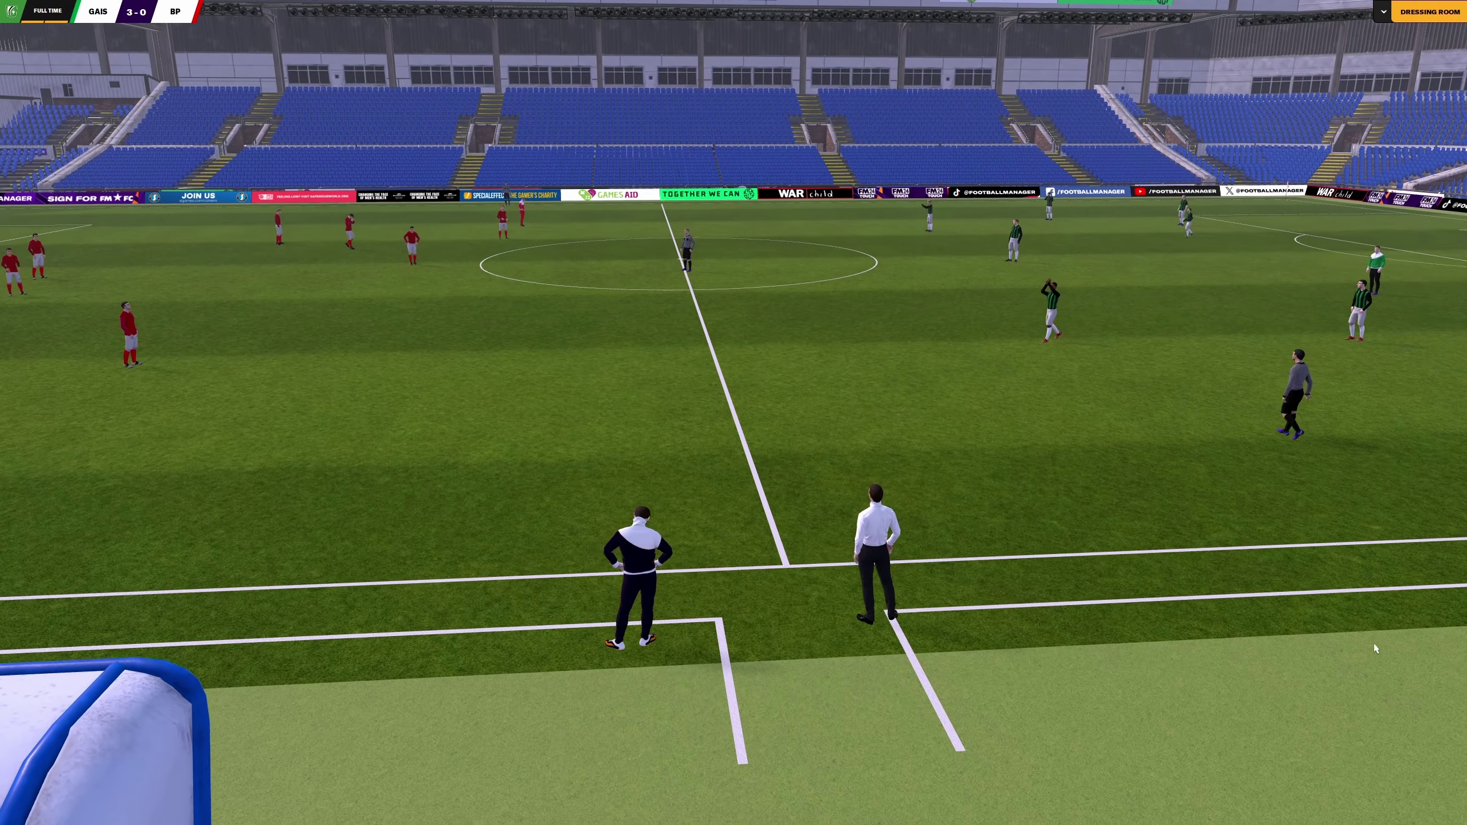
Step: Tell the players pre-season is about fitness, then advance from the inbox to the next event
left_click(1418, 14)
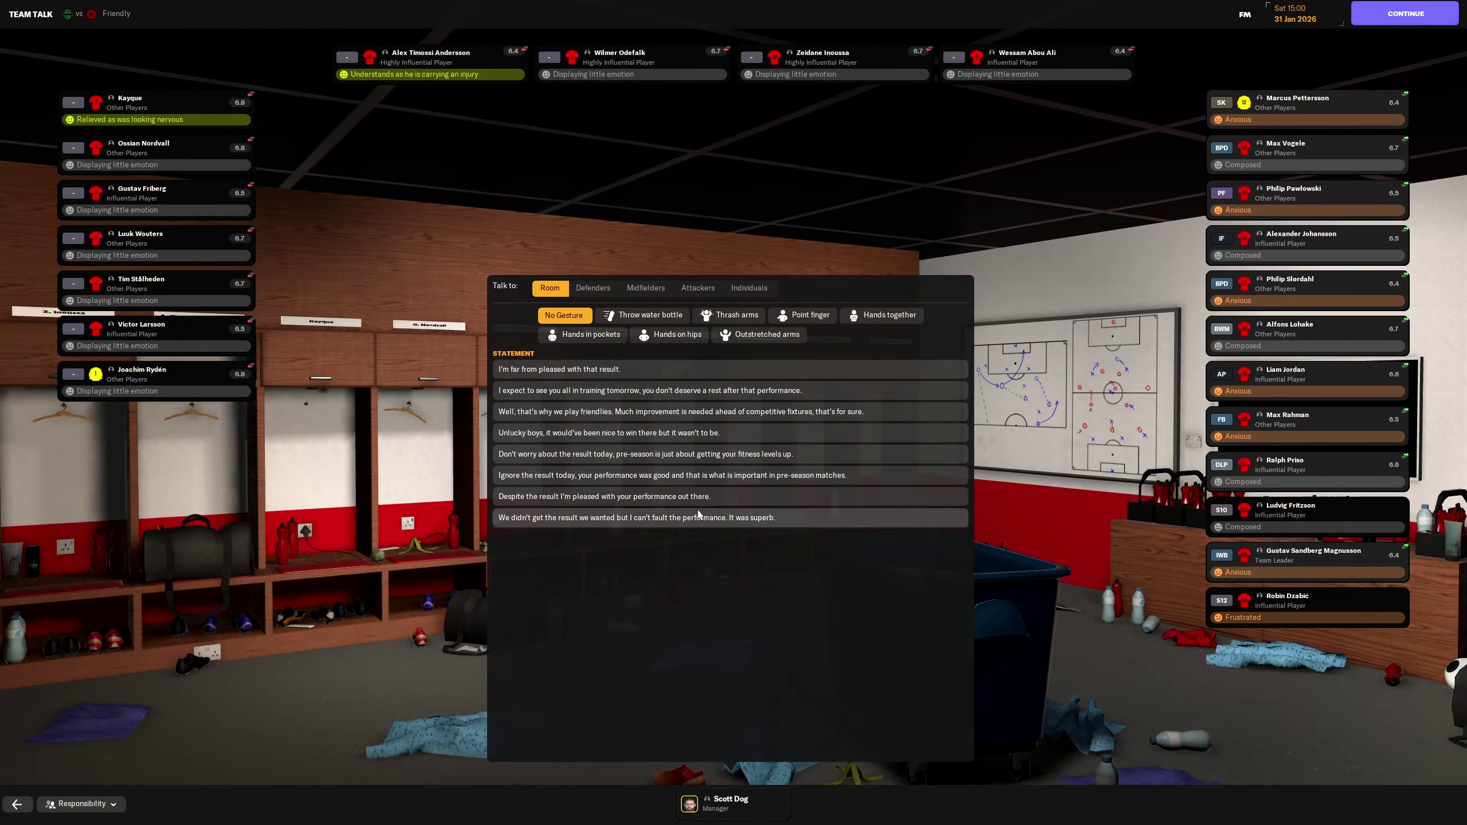
left_click(667, 456)
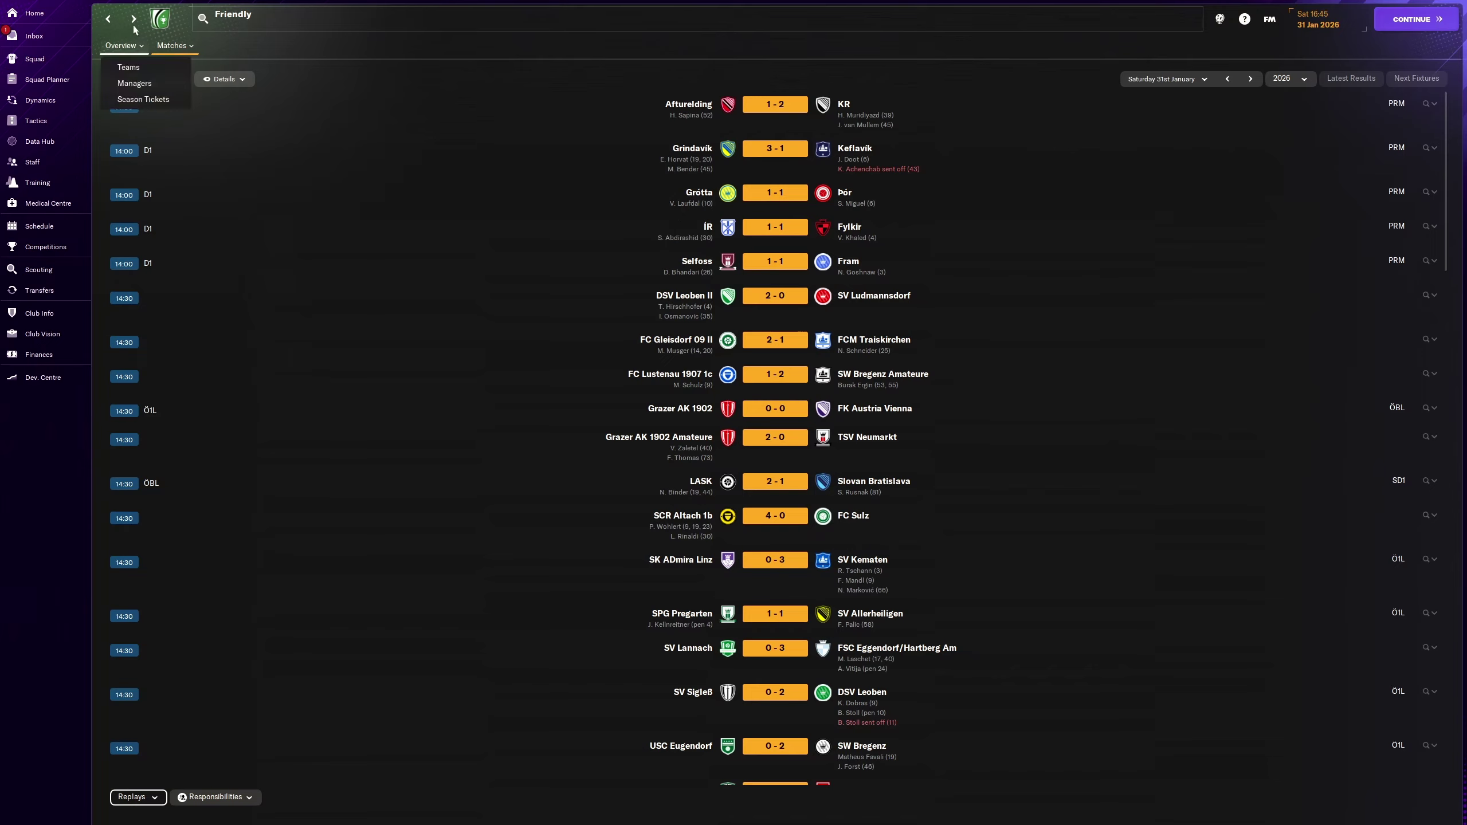
left_click(62, 36)
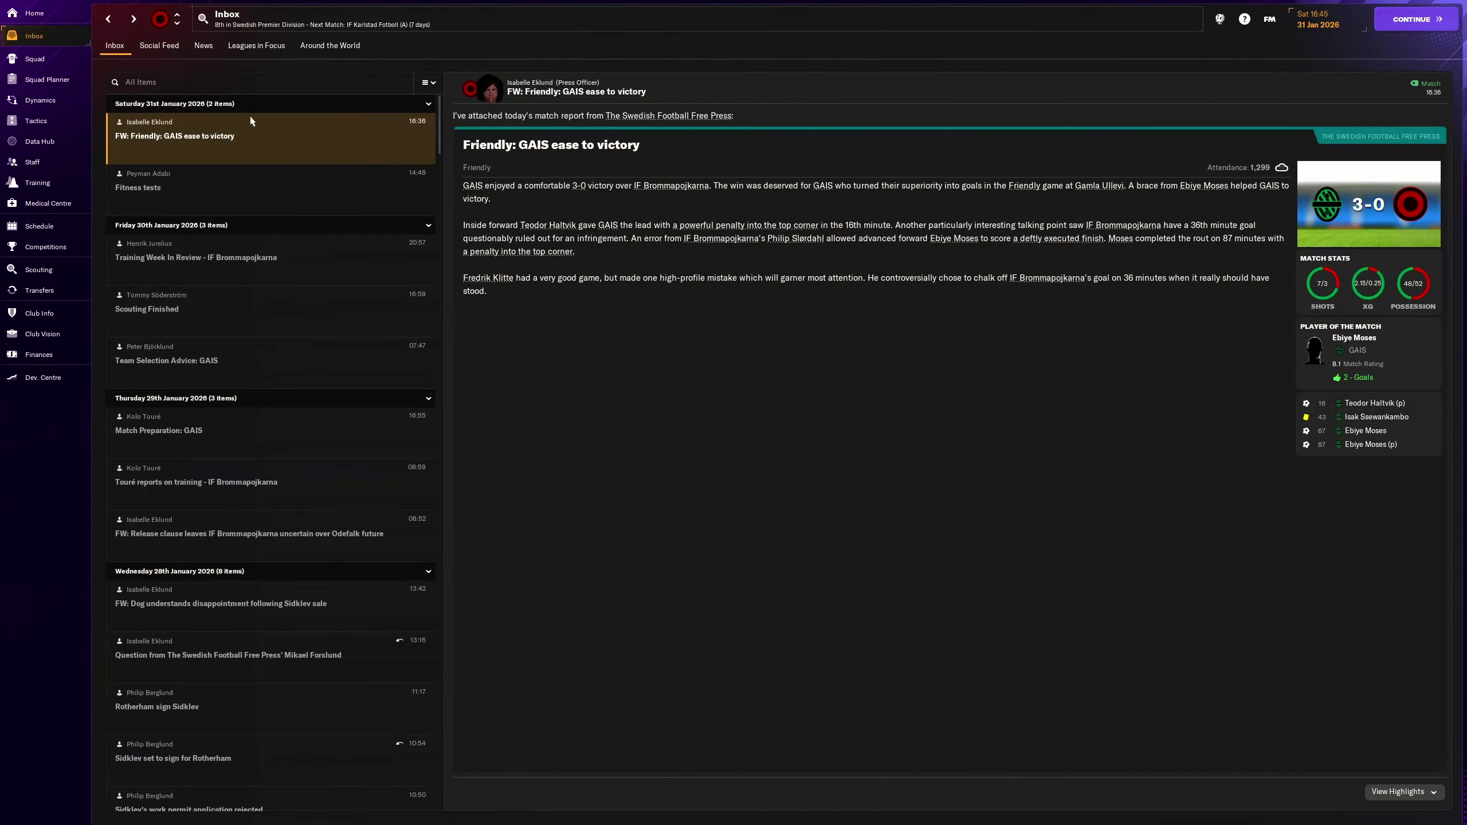
left_click(1414, 23)
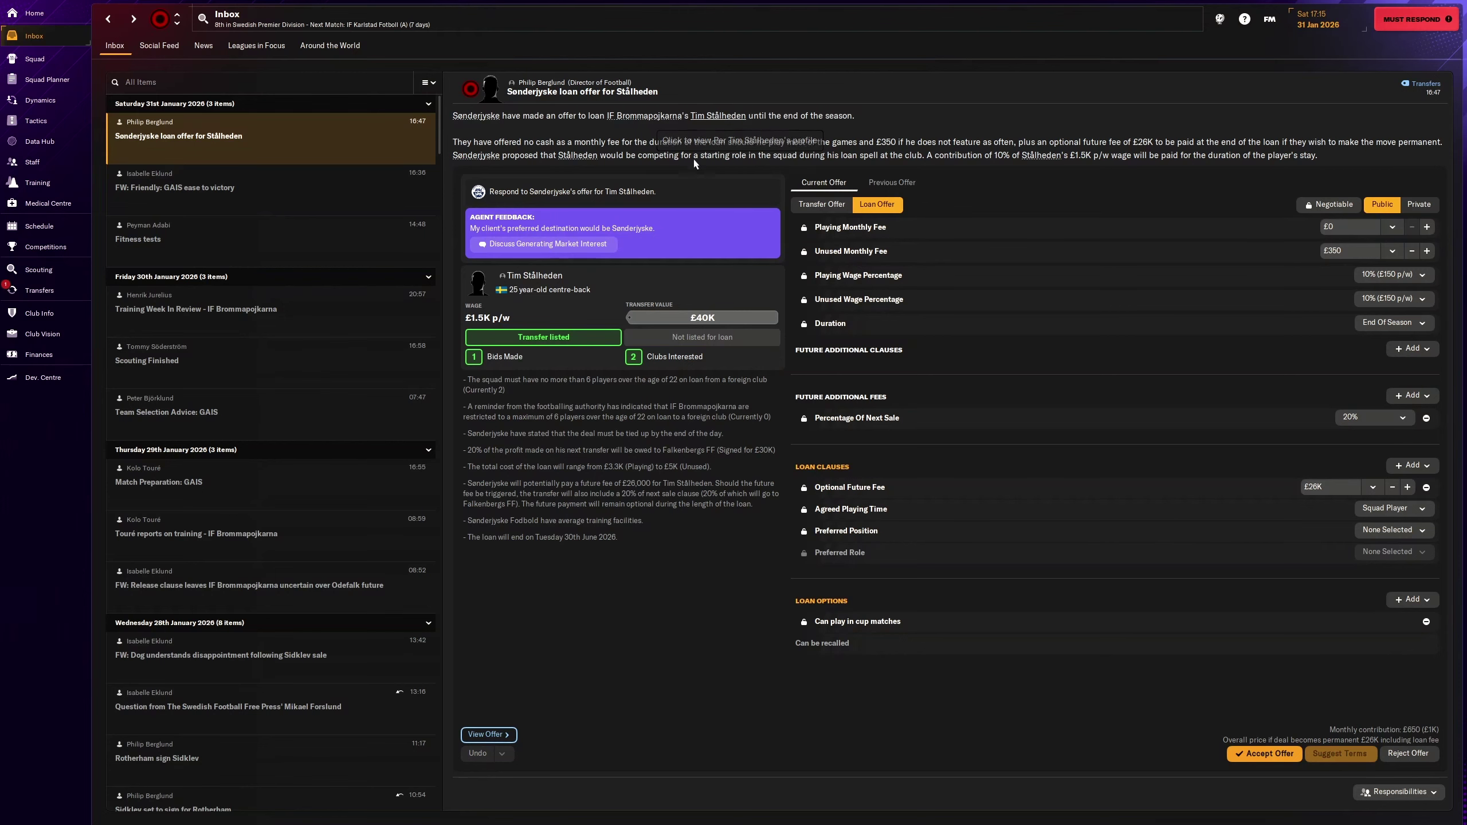
Step: Review Tim Stålheden's profile and the wage percentage options on Sønderjyske's loan offer
left_click(734, 116)
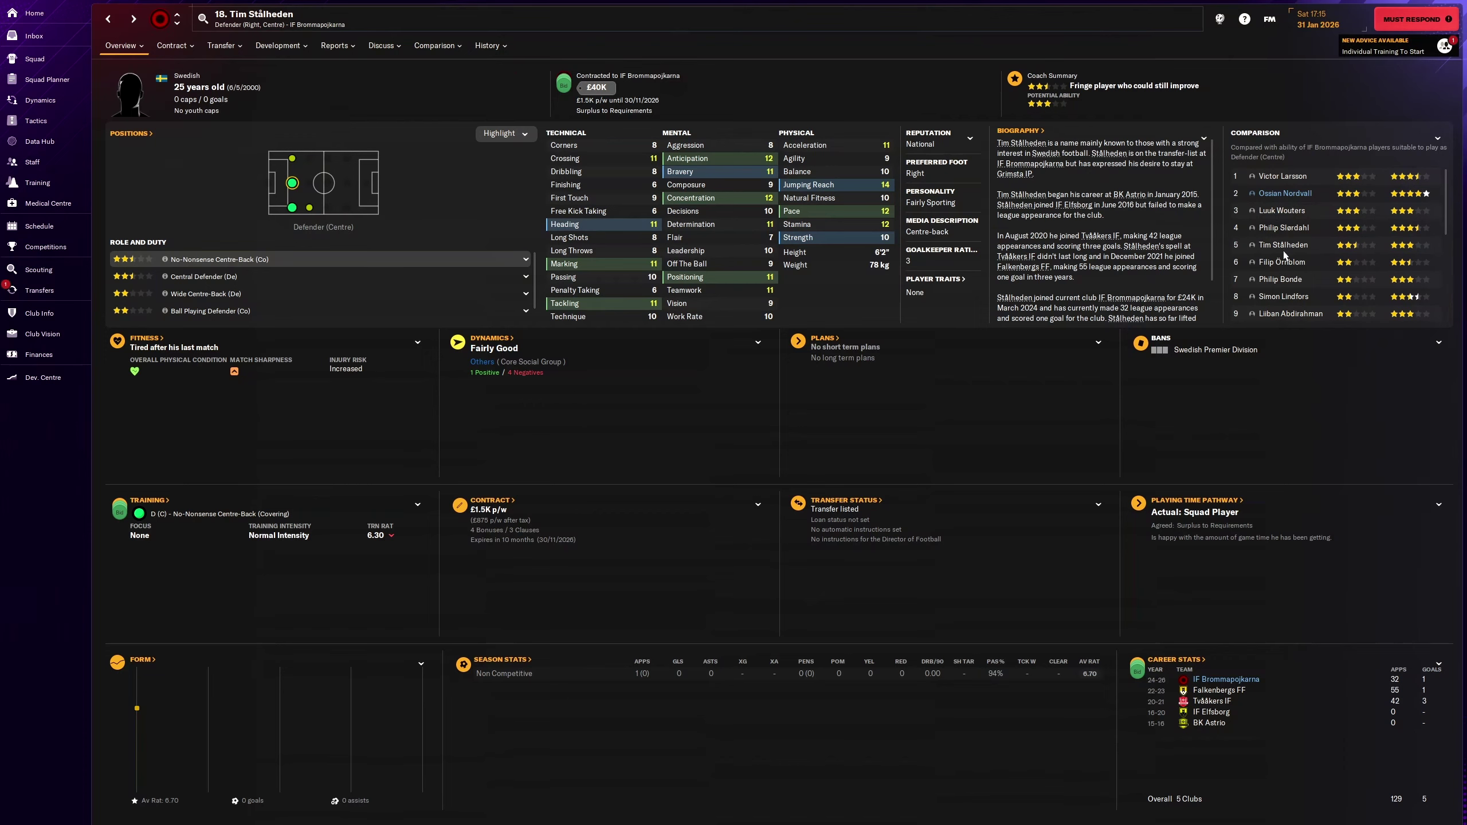
left_click(111, 21)
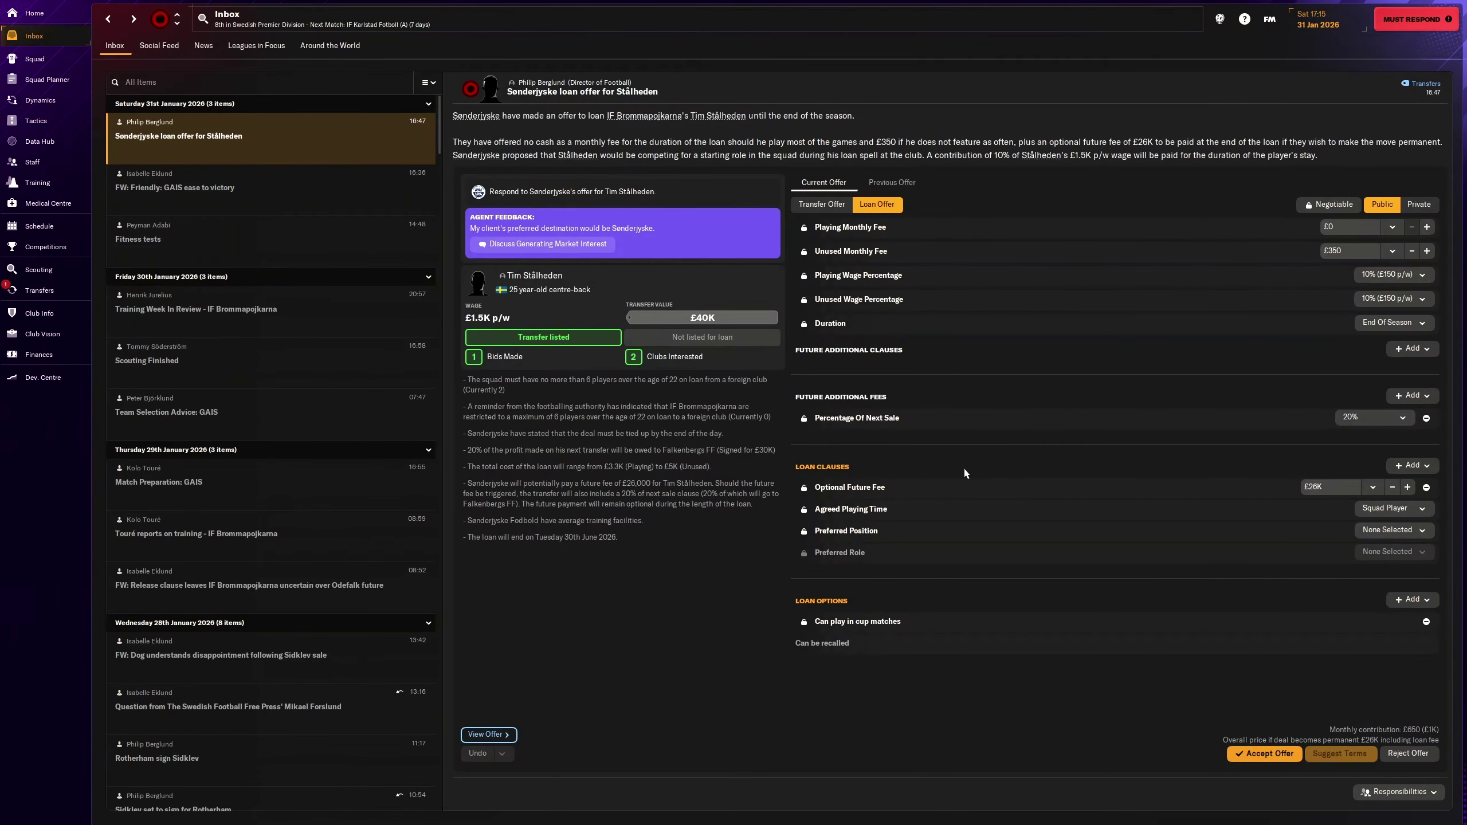
left_click(1408, 278)
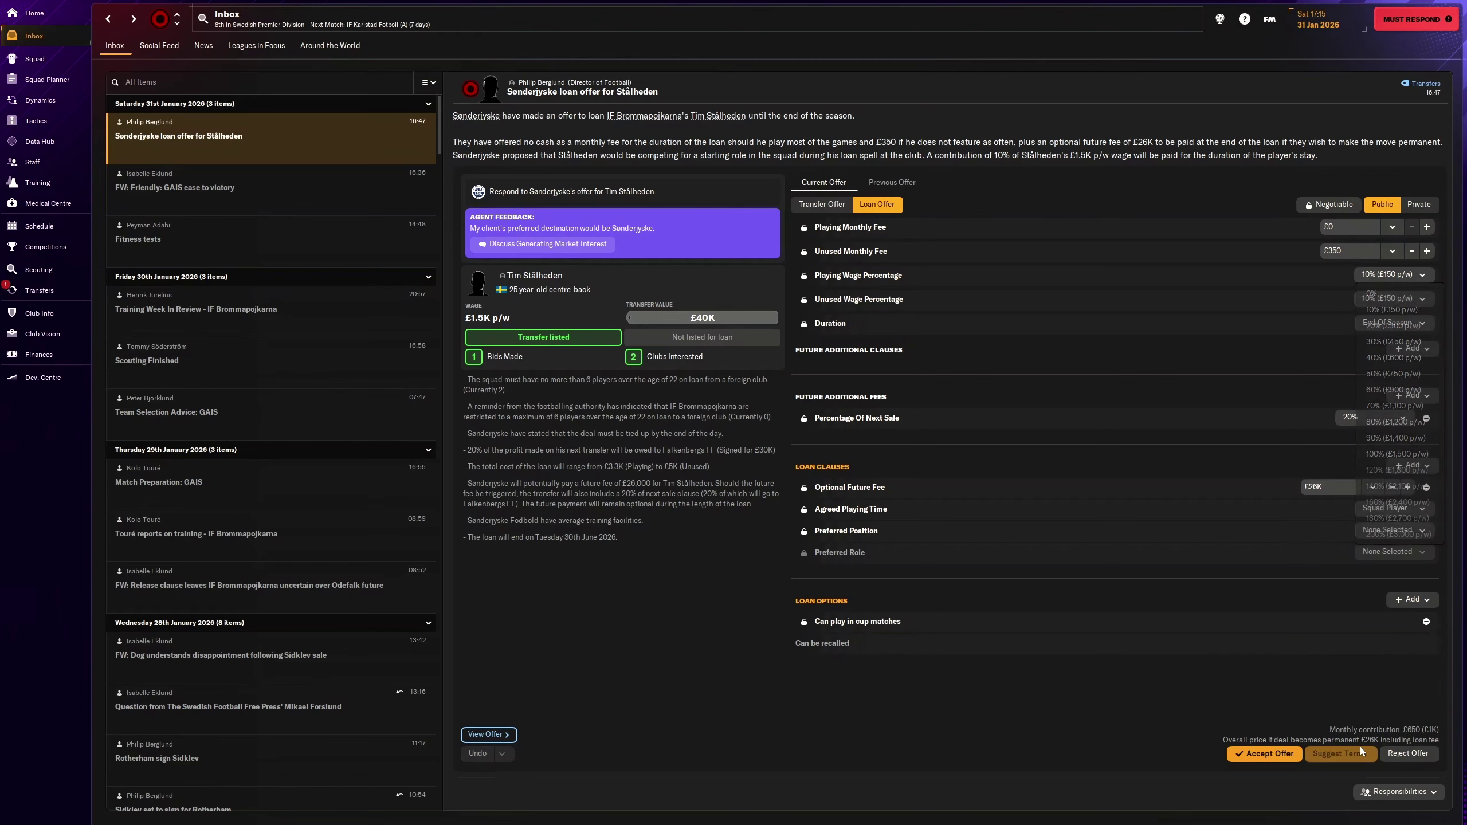
Step: Reject Sønderjyske's loan offer for Stålheden and advance the game
left_click(1407, 756)
left_click(865, 473)
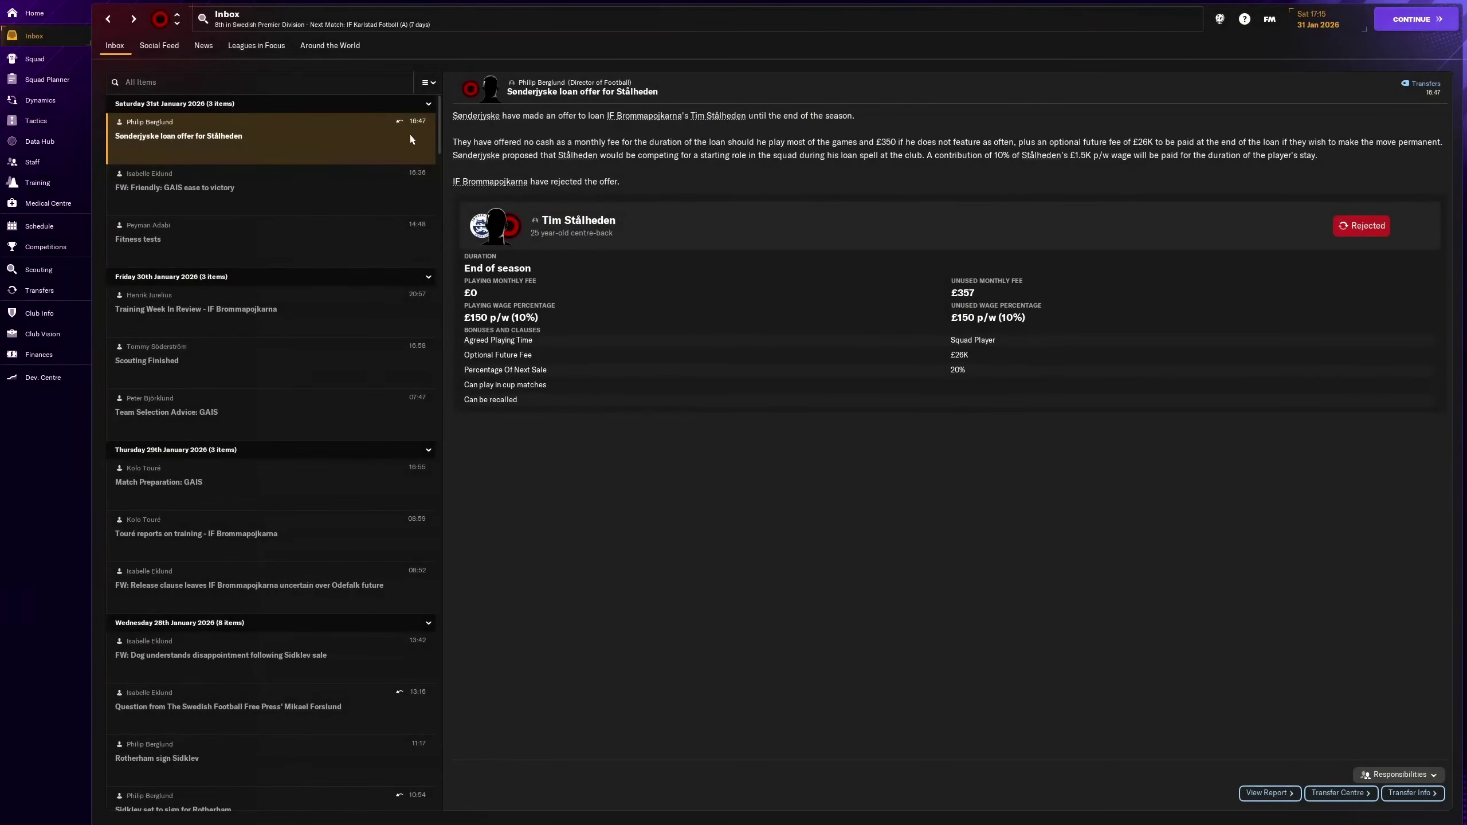
left_click(1381, 19)
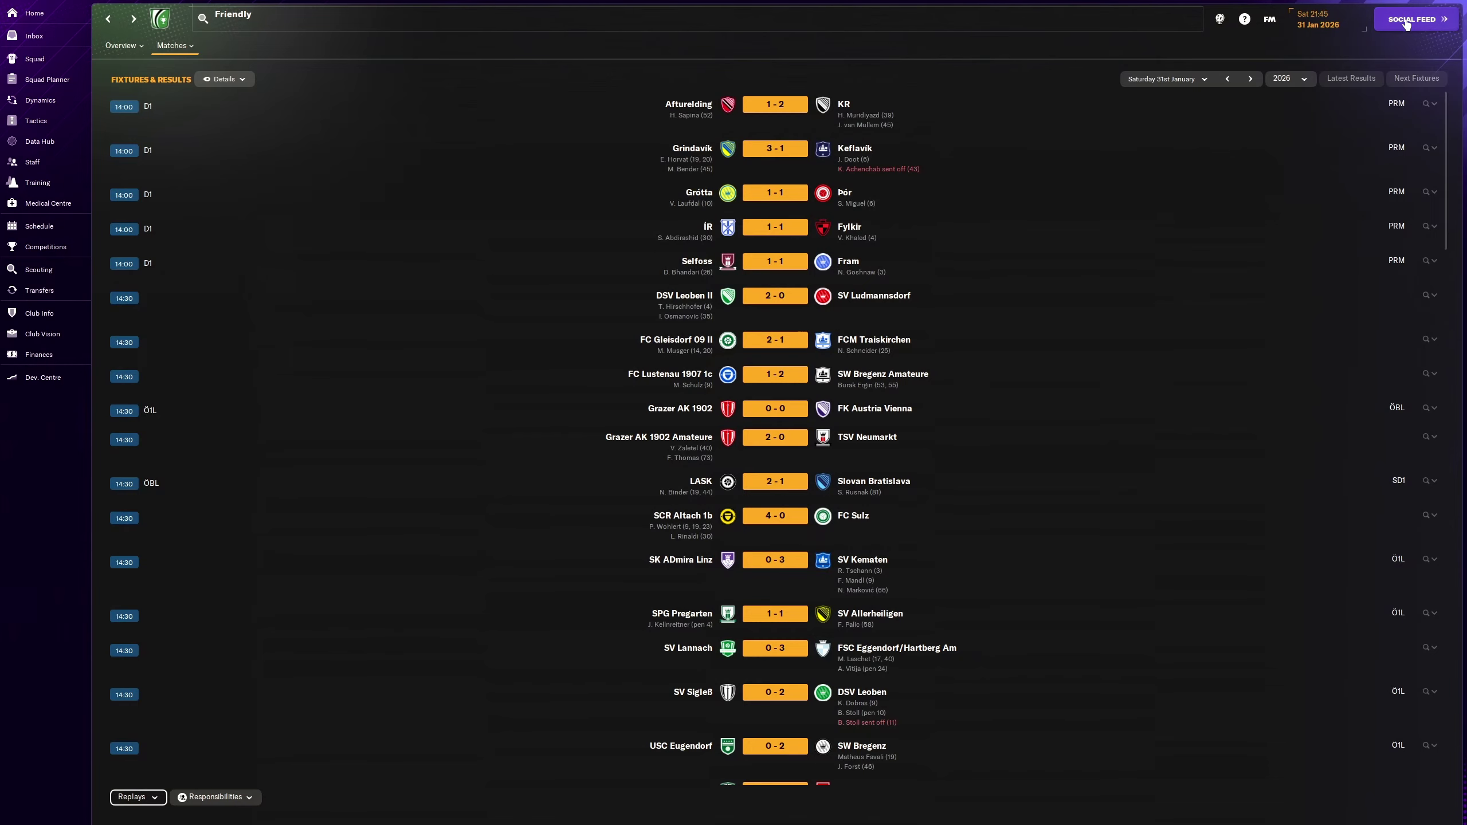
Step: Decline the Swedish Football Gazette press question and advance to 1 February
left_click(1406, 20)
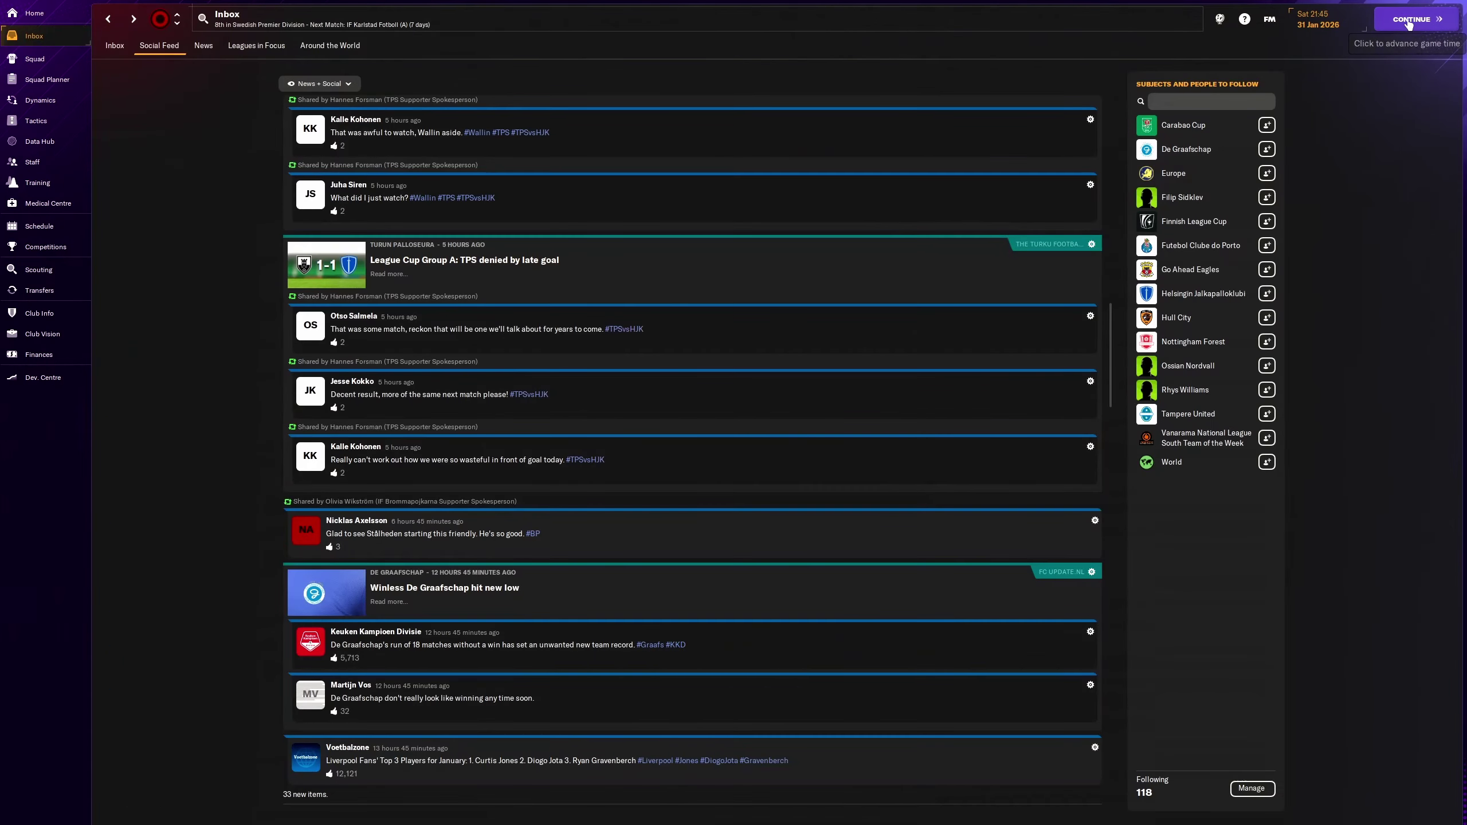
left_click(1384, 21)
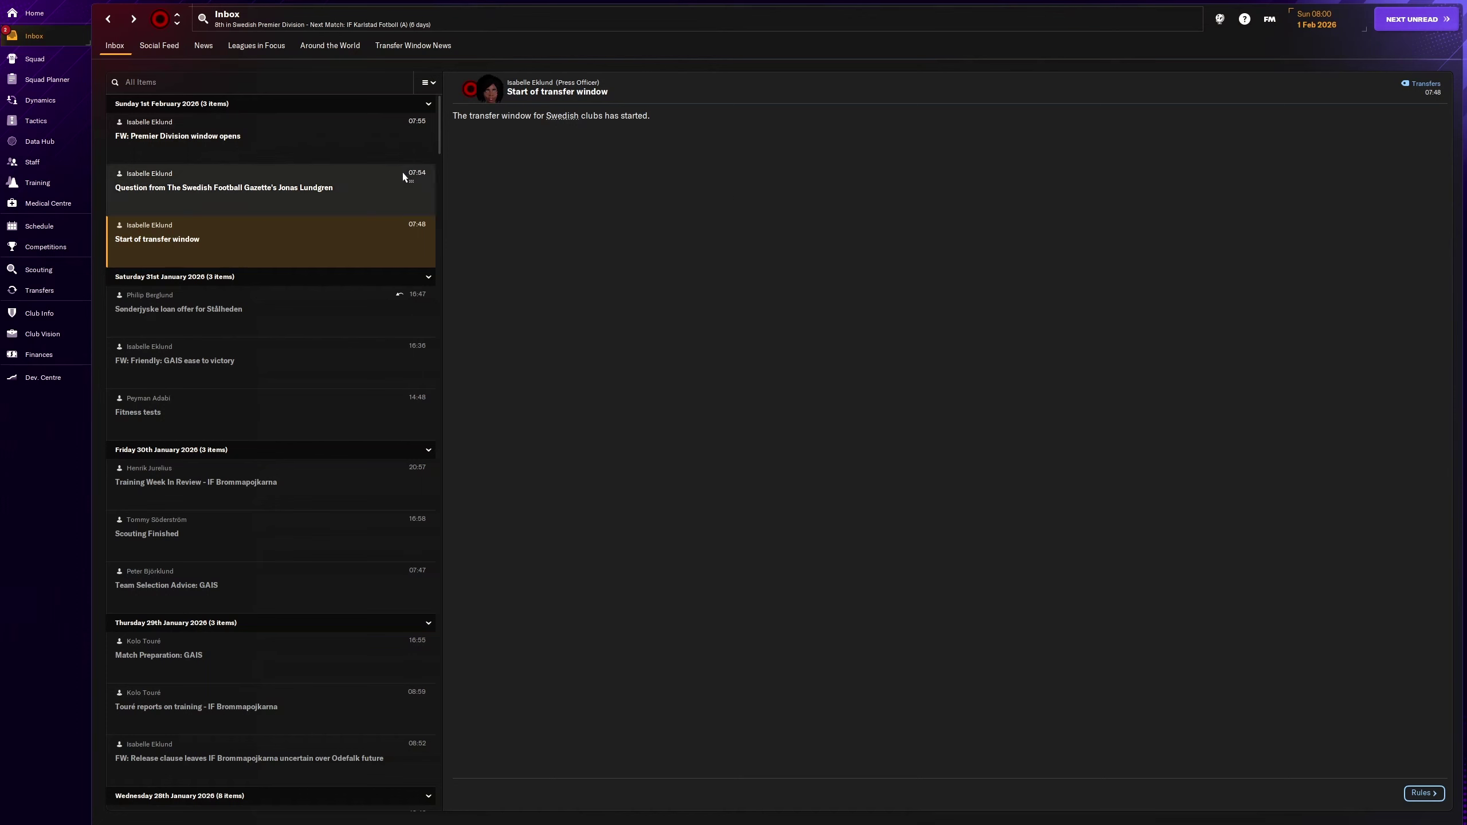
left_click(343, 207)
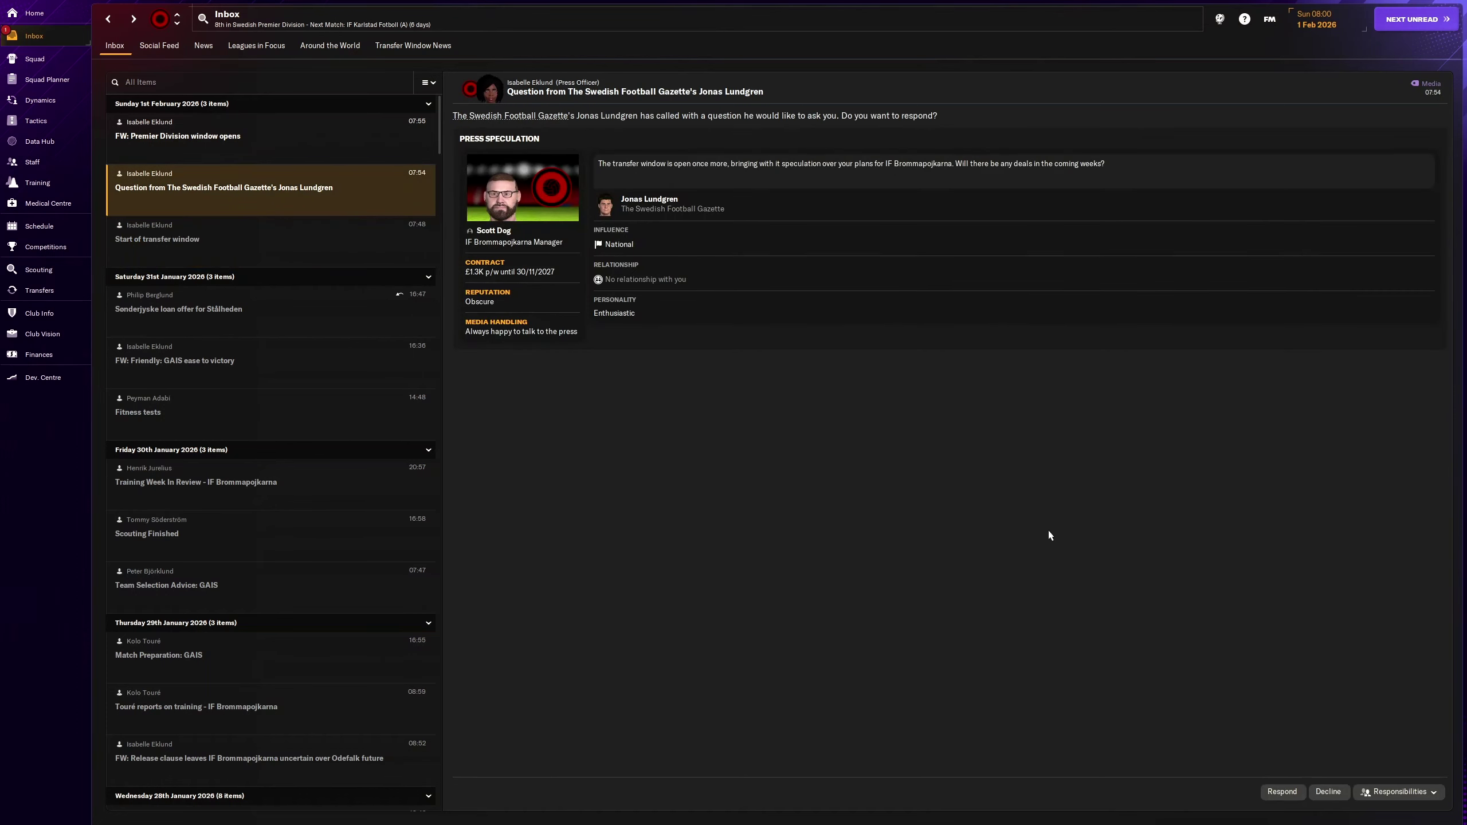
left_click(1329, 792)
left_click(308, 154)
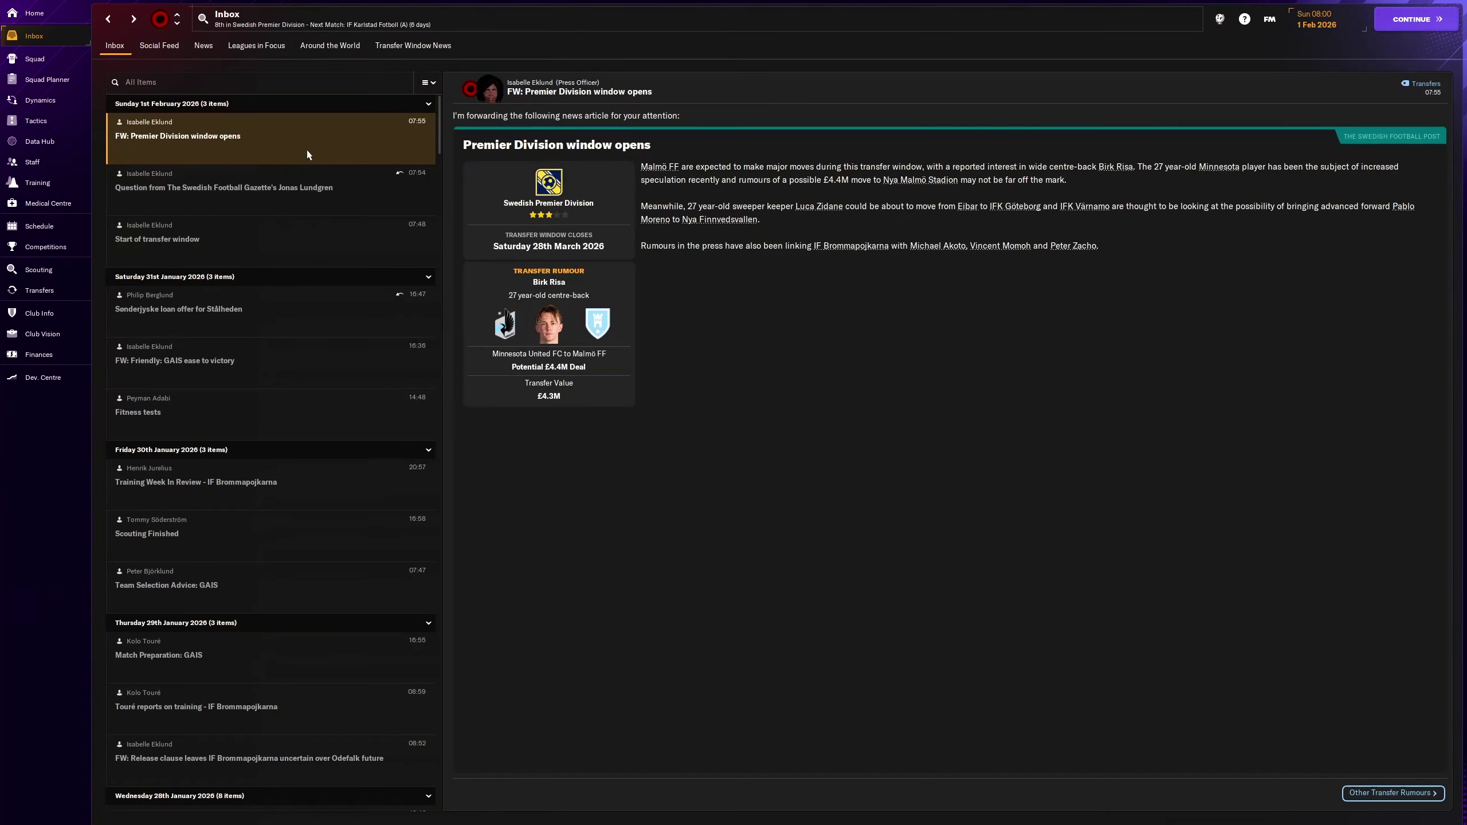
left_click(1381, 24)
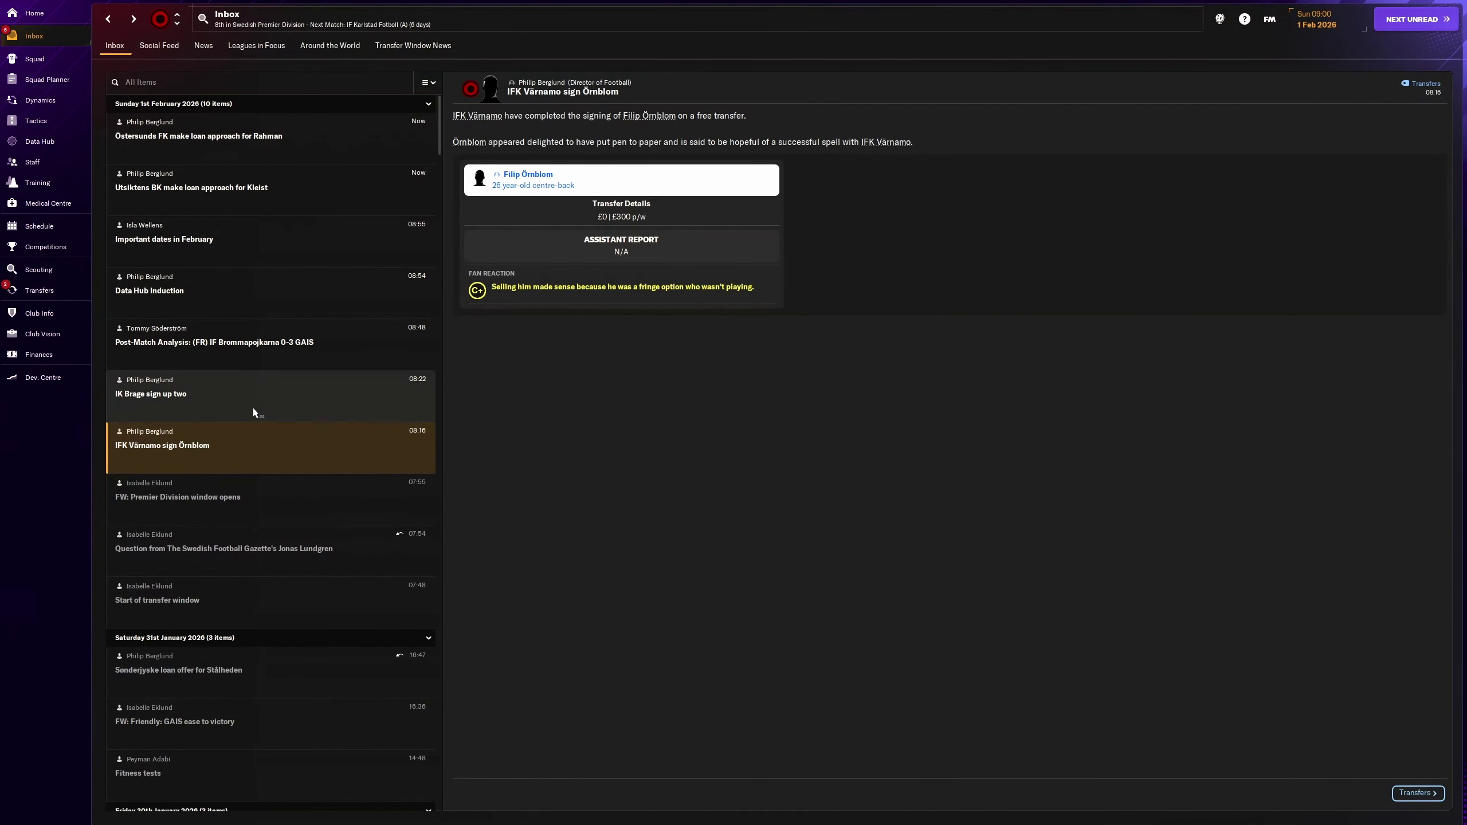
Step: Read the new inbox items and select Utsiktens BK's loan approach for Leonard Kleist
left_click(252, 413)
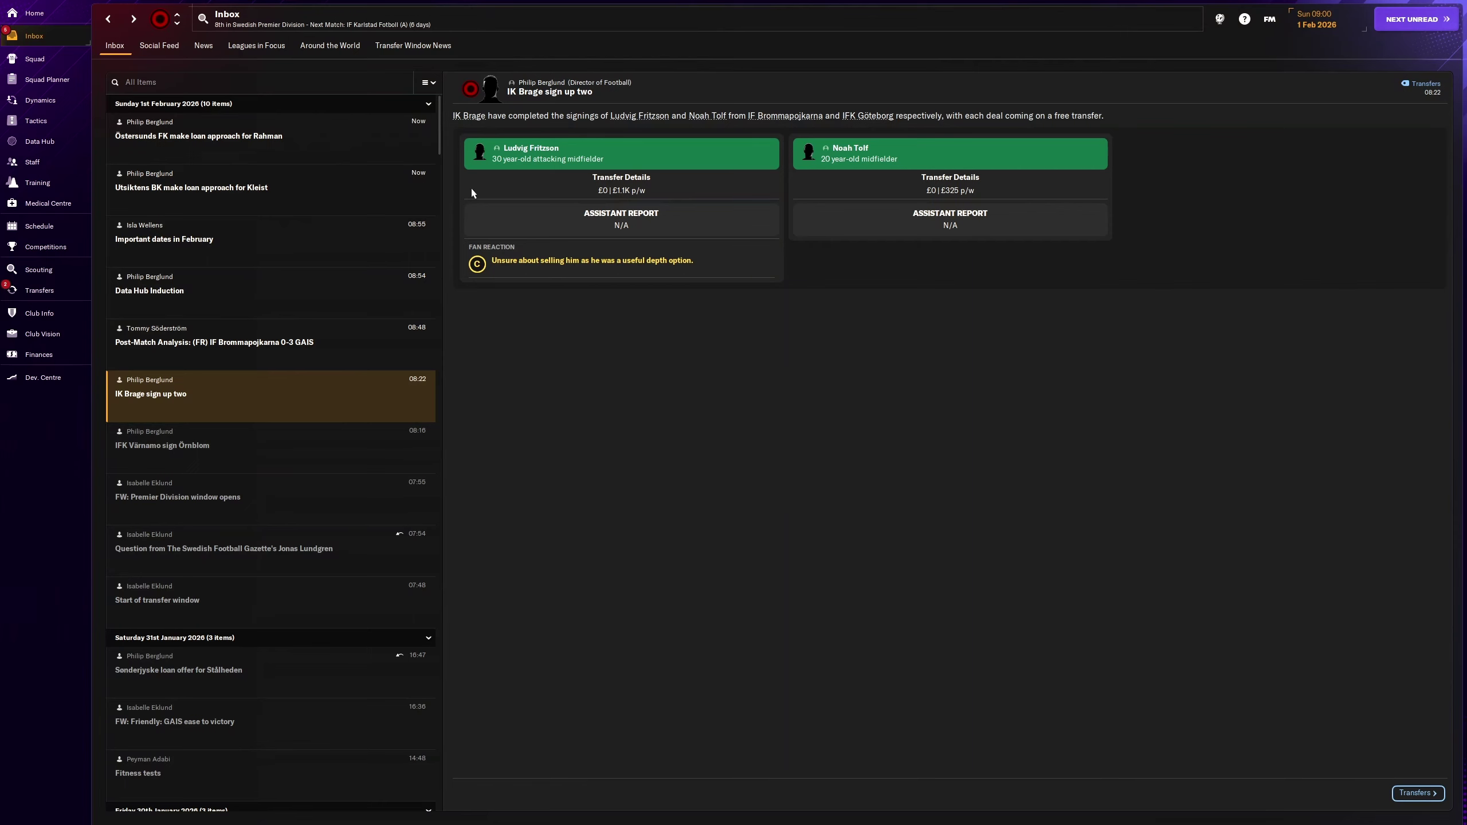
left_click(309, 440)
left_click(314, 415)
left_click(353, 342)
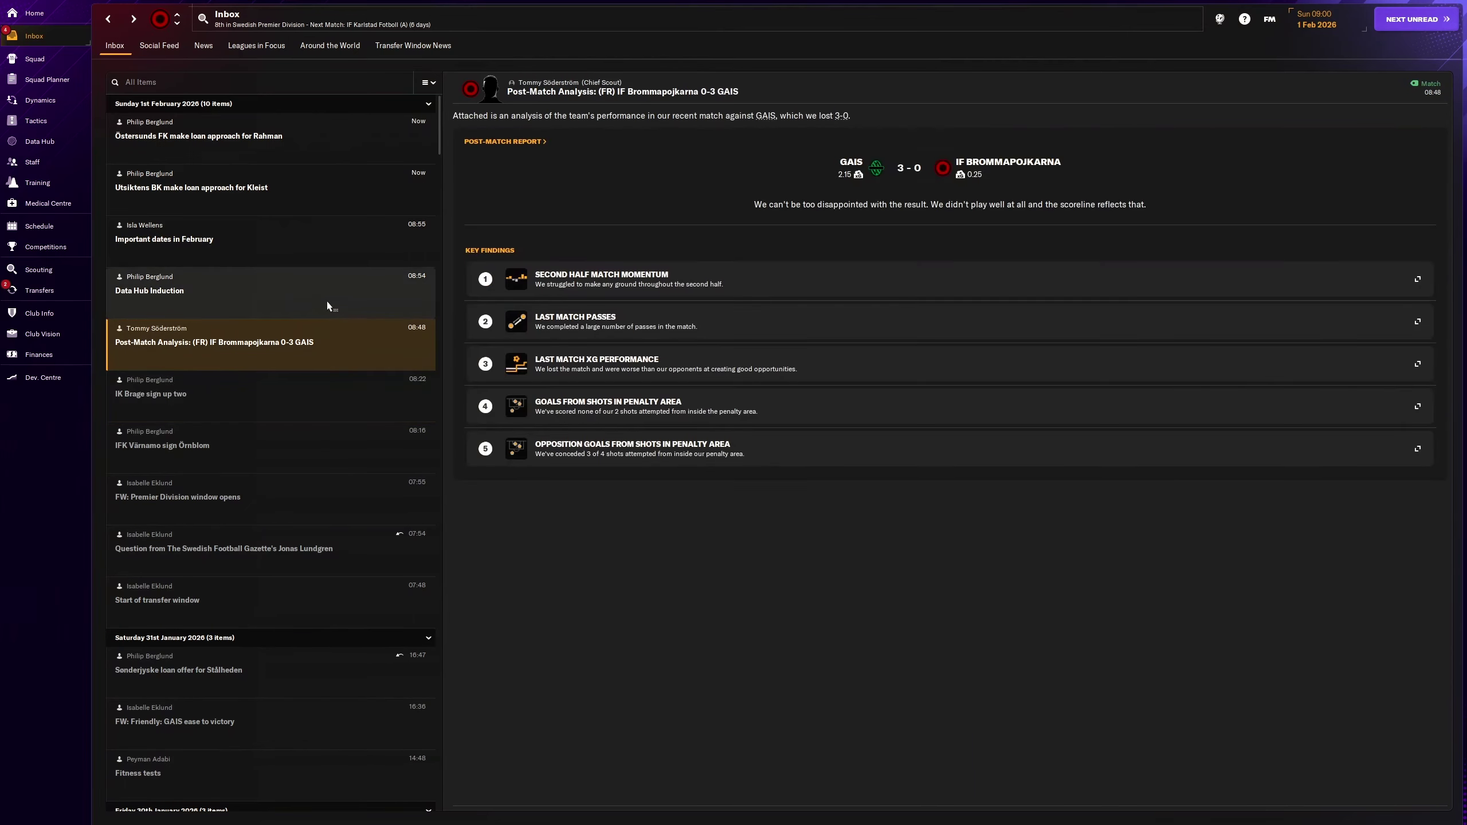
left_click(328, 288)
left_click(308, 234)
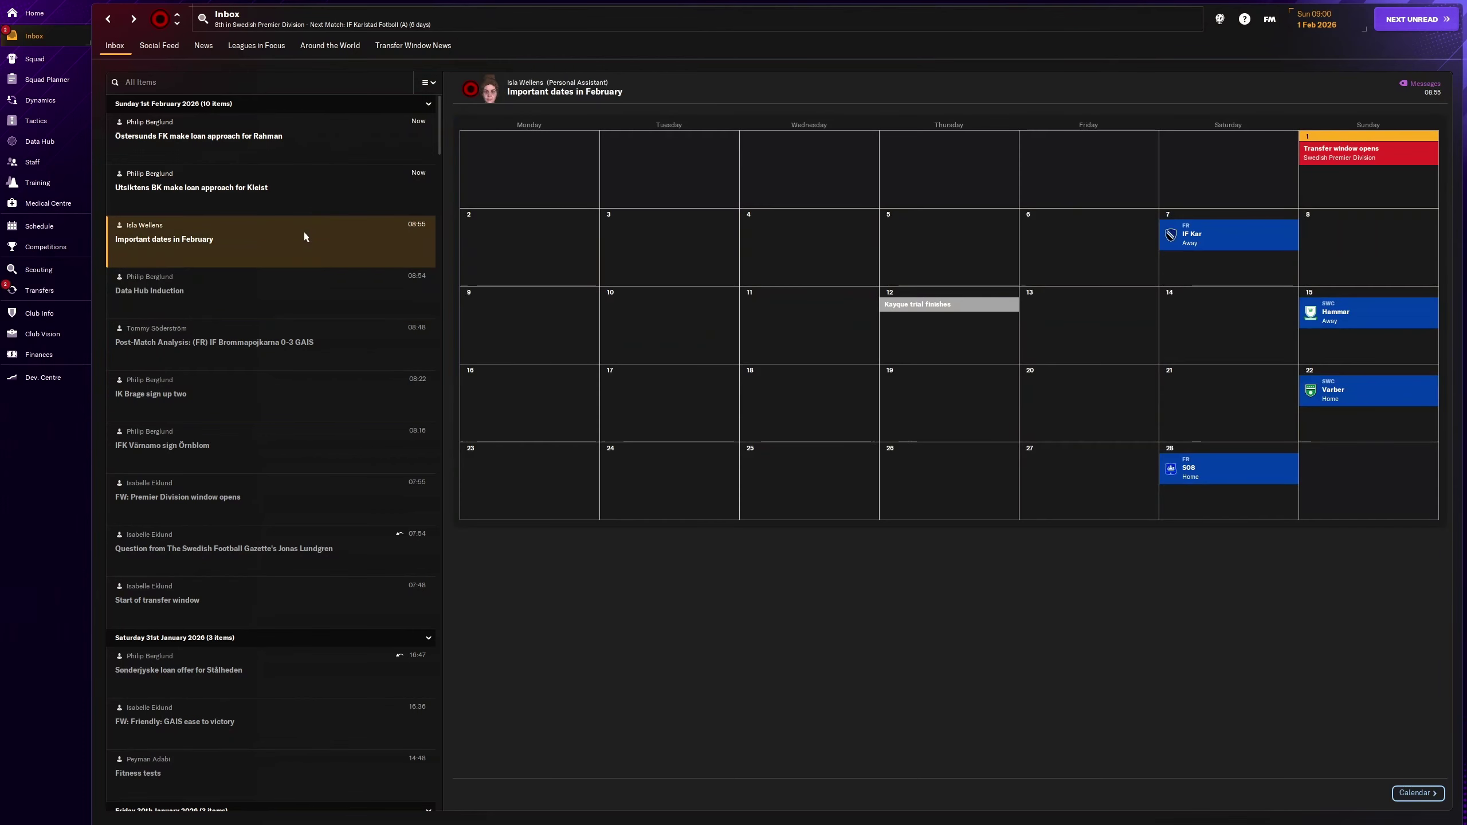
left_click(324, 204)
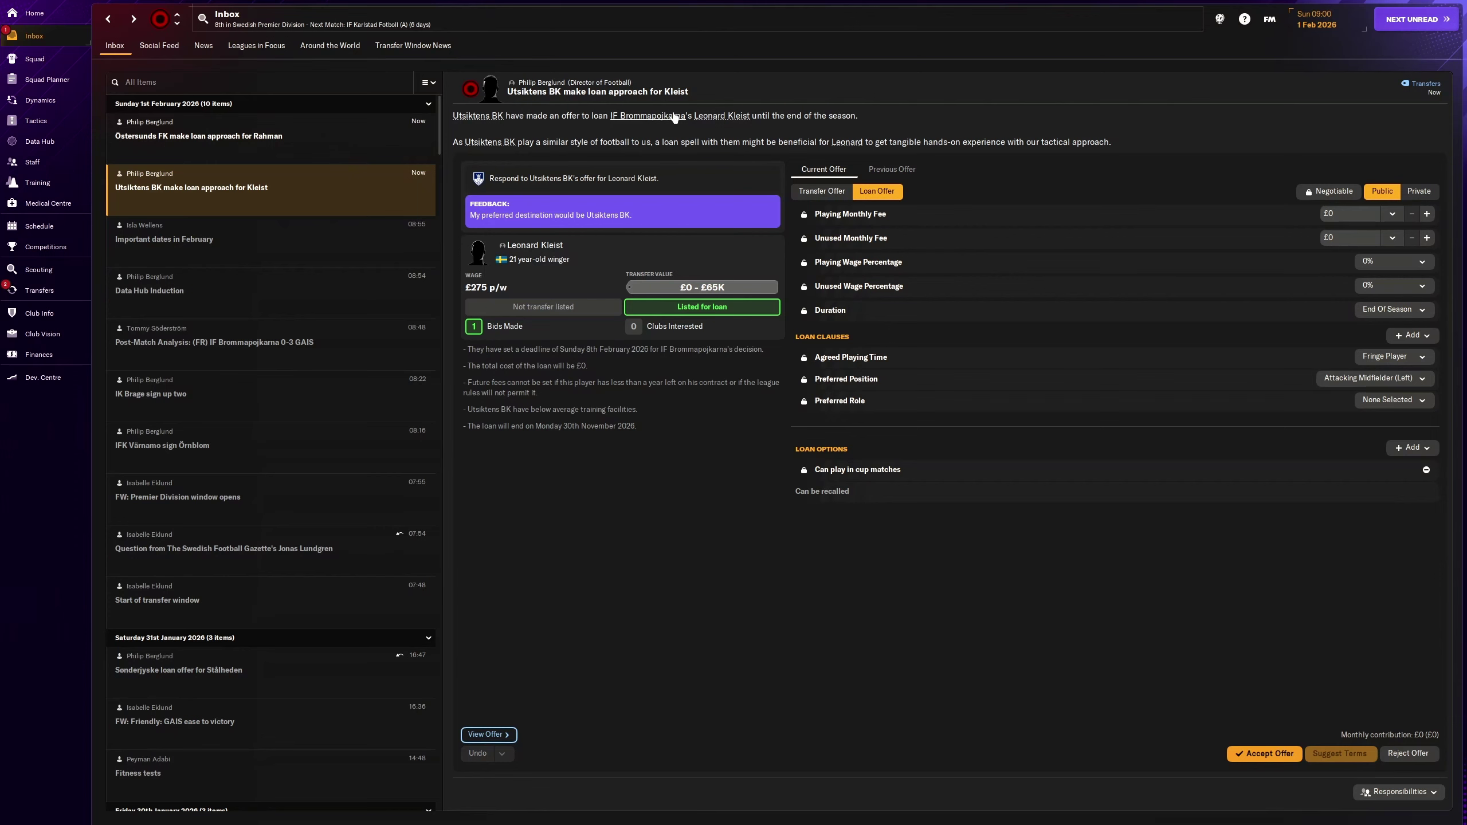
left_click(729, 122)
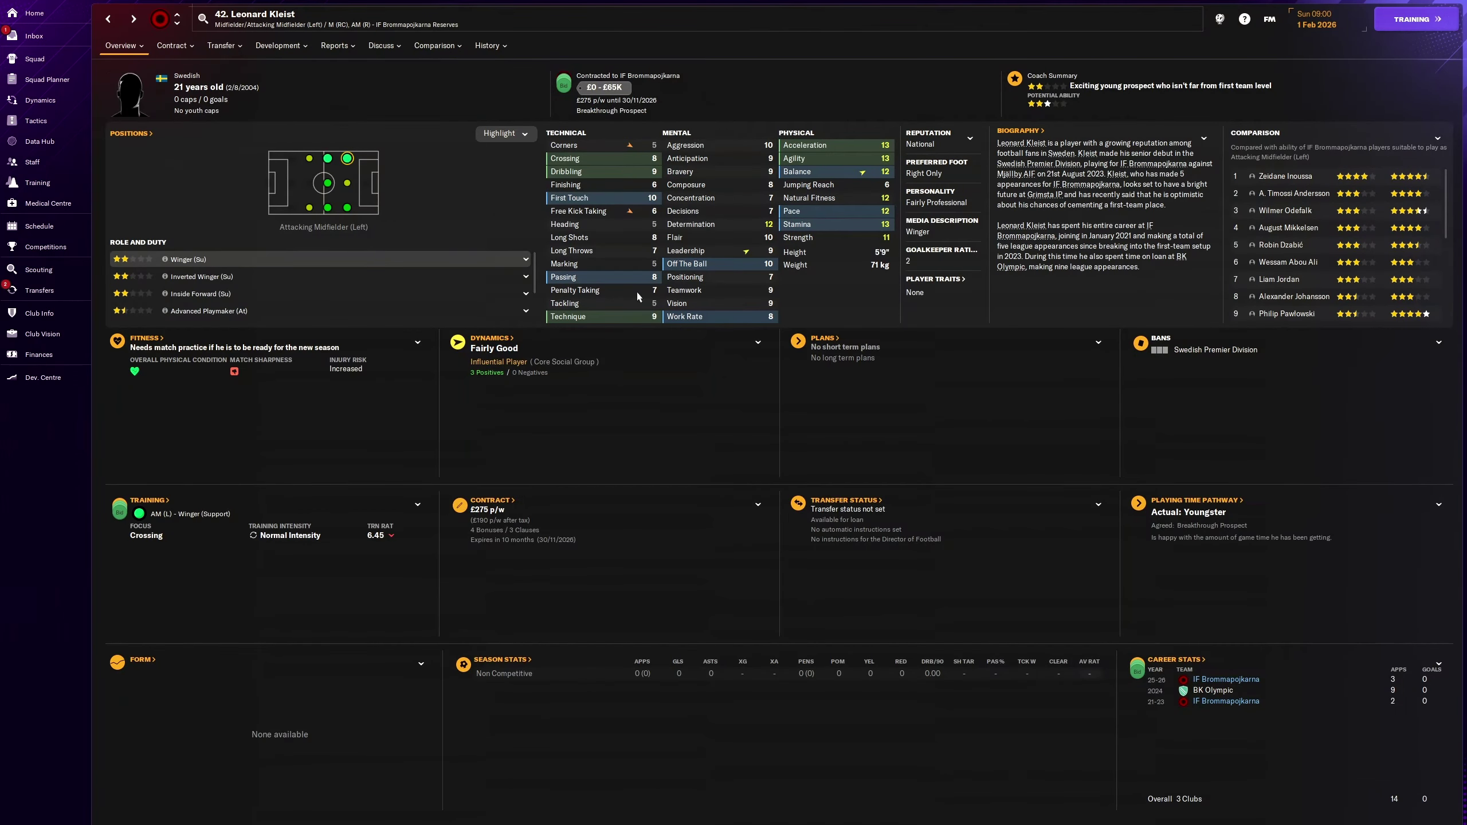
scroll(1306, 252, "down", 4)
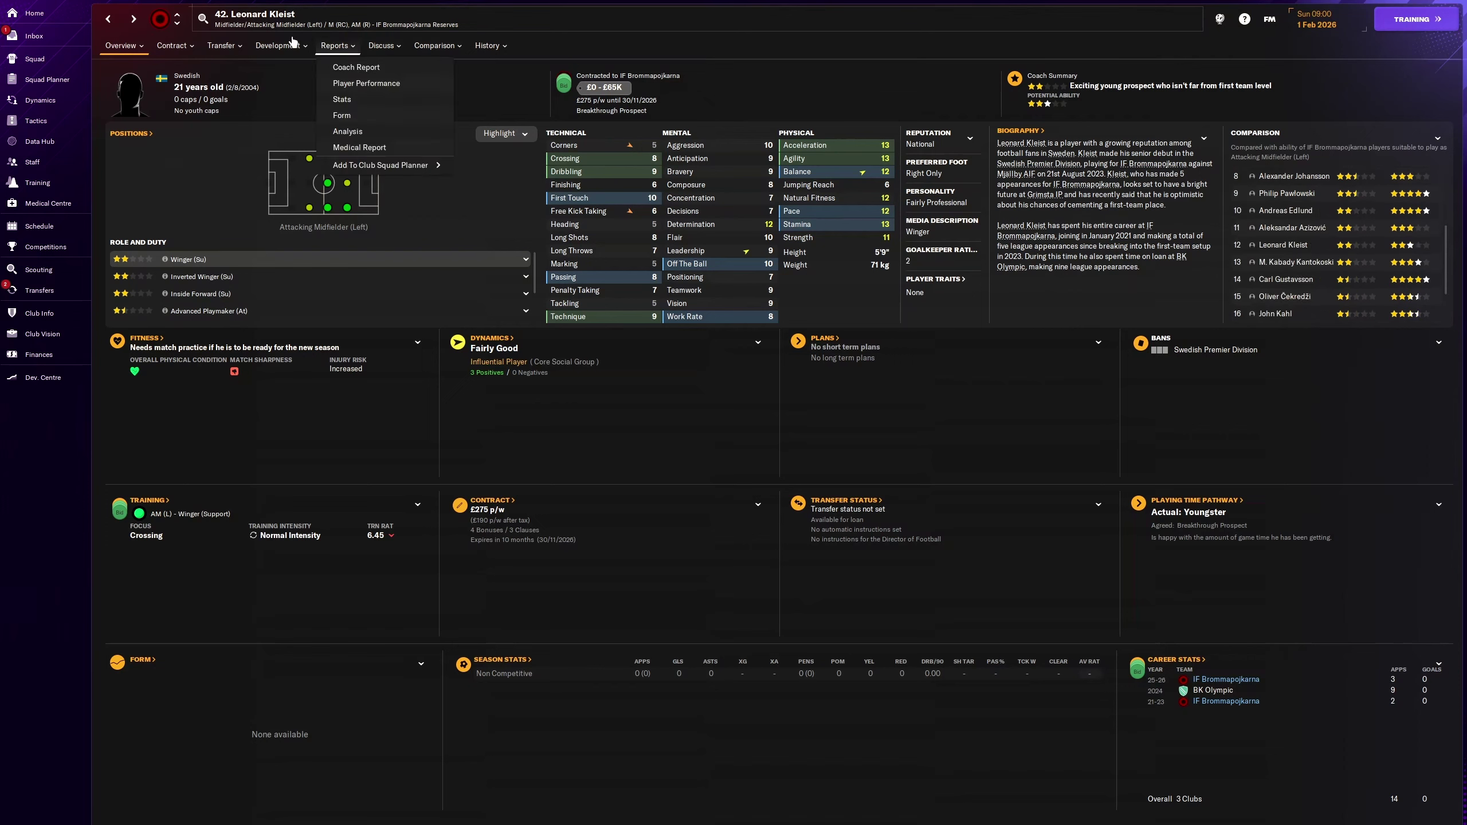
left_click(107, 20)
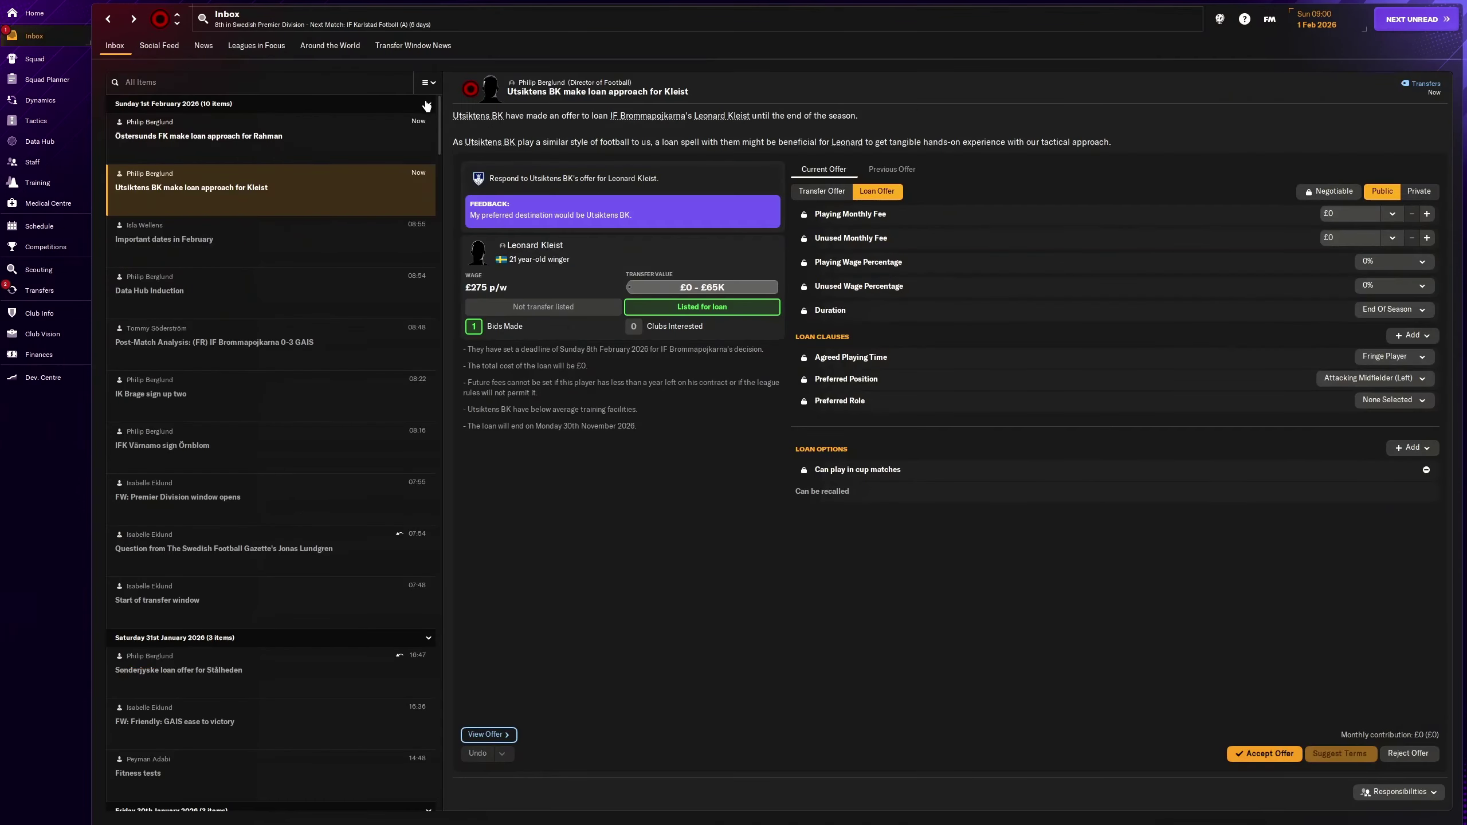
left_click(1343, 214)
left_click(1180, 134)
left_click(1391, 264)
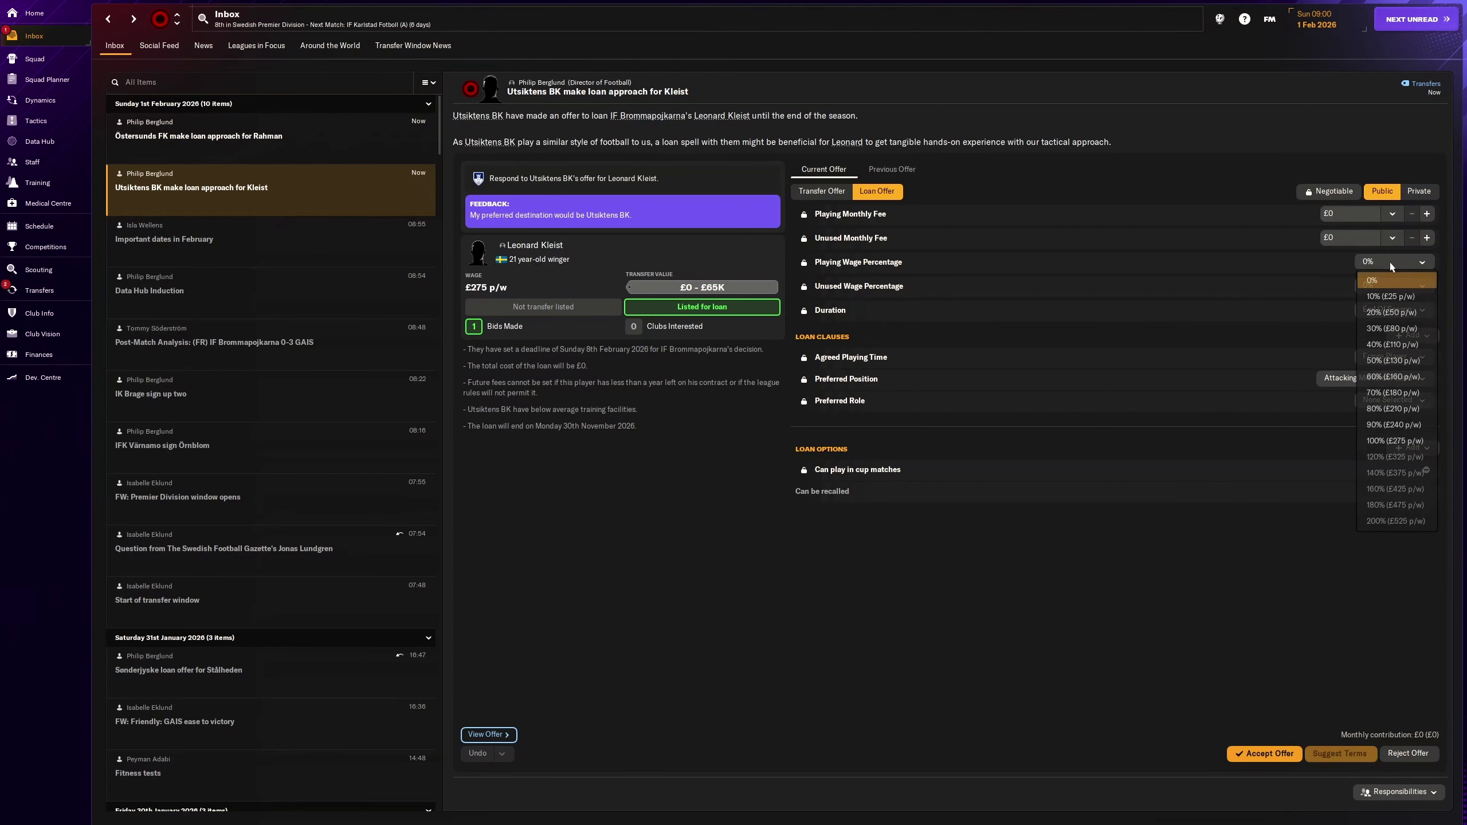
left_click(1393, 360)
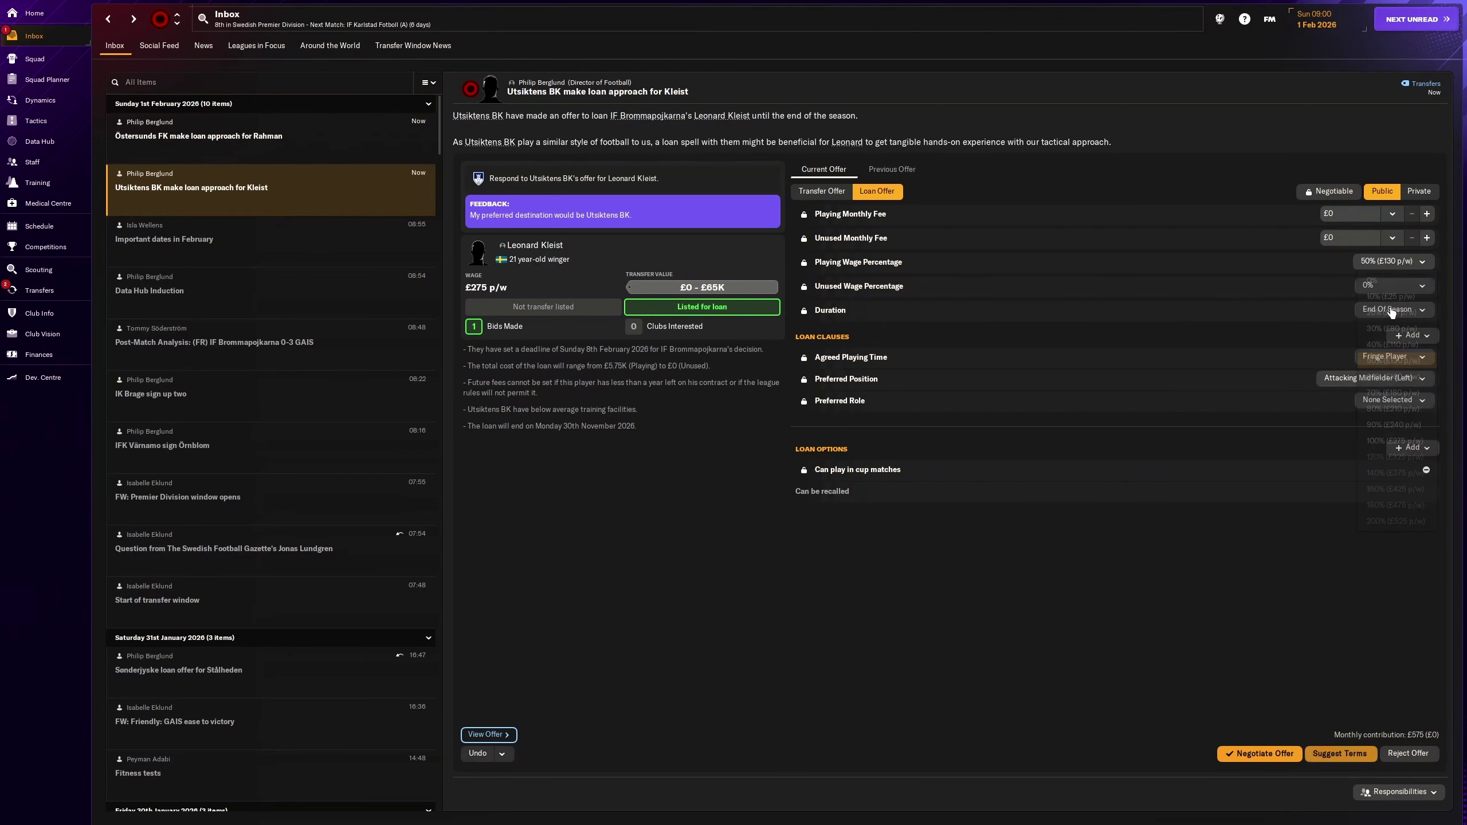
left_click(1392, 286)
left_click(1375, 305)
Step: Negotiate and accept the Kleist loan, then select Östersunds FK's approach for Max Rahman
left_click(1339, 753)
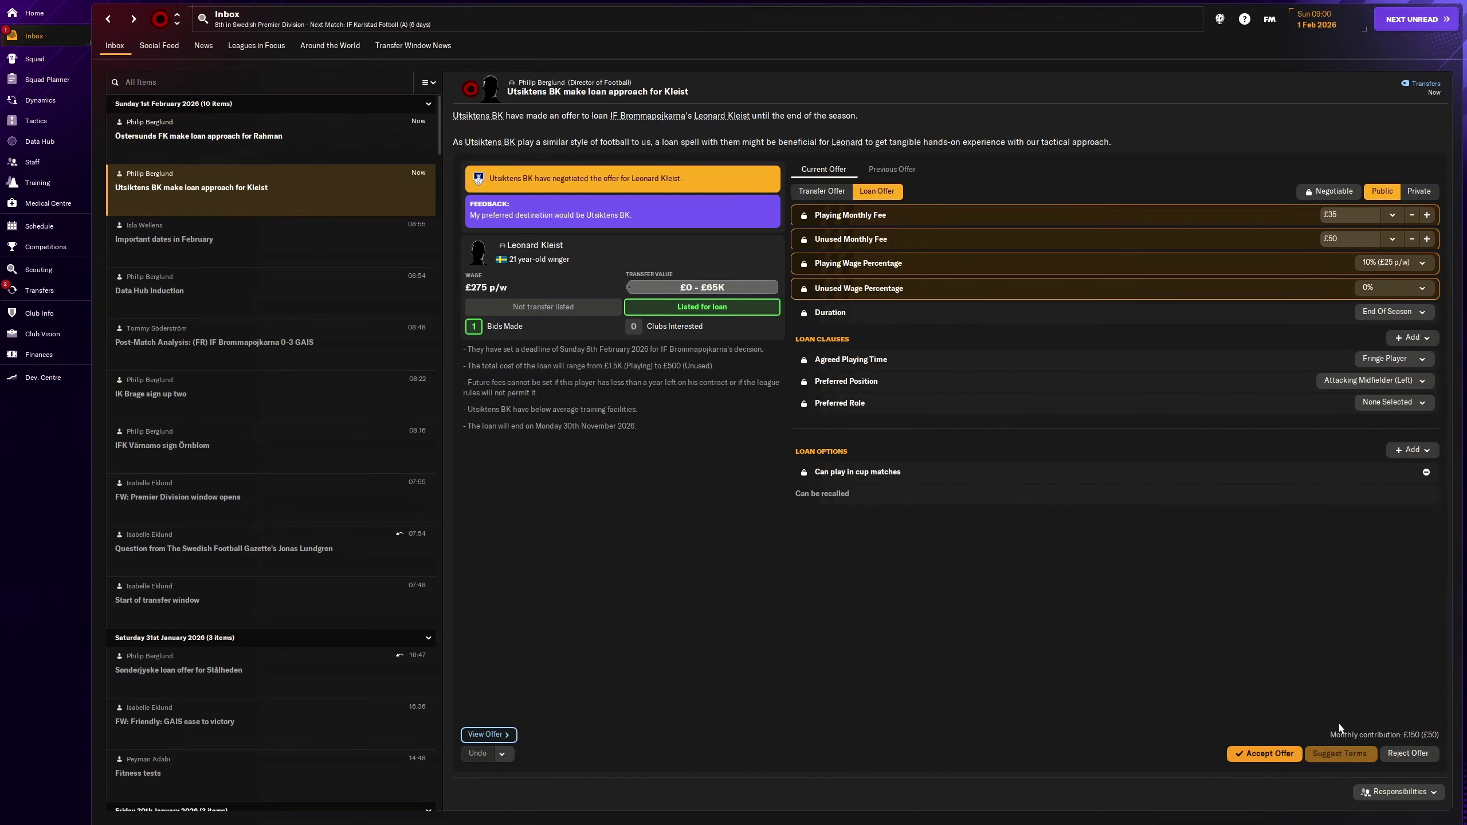
left_click(1261, 754)
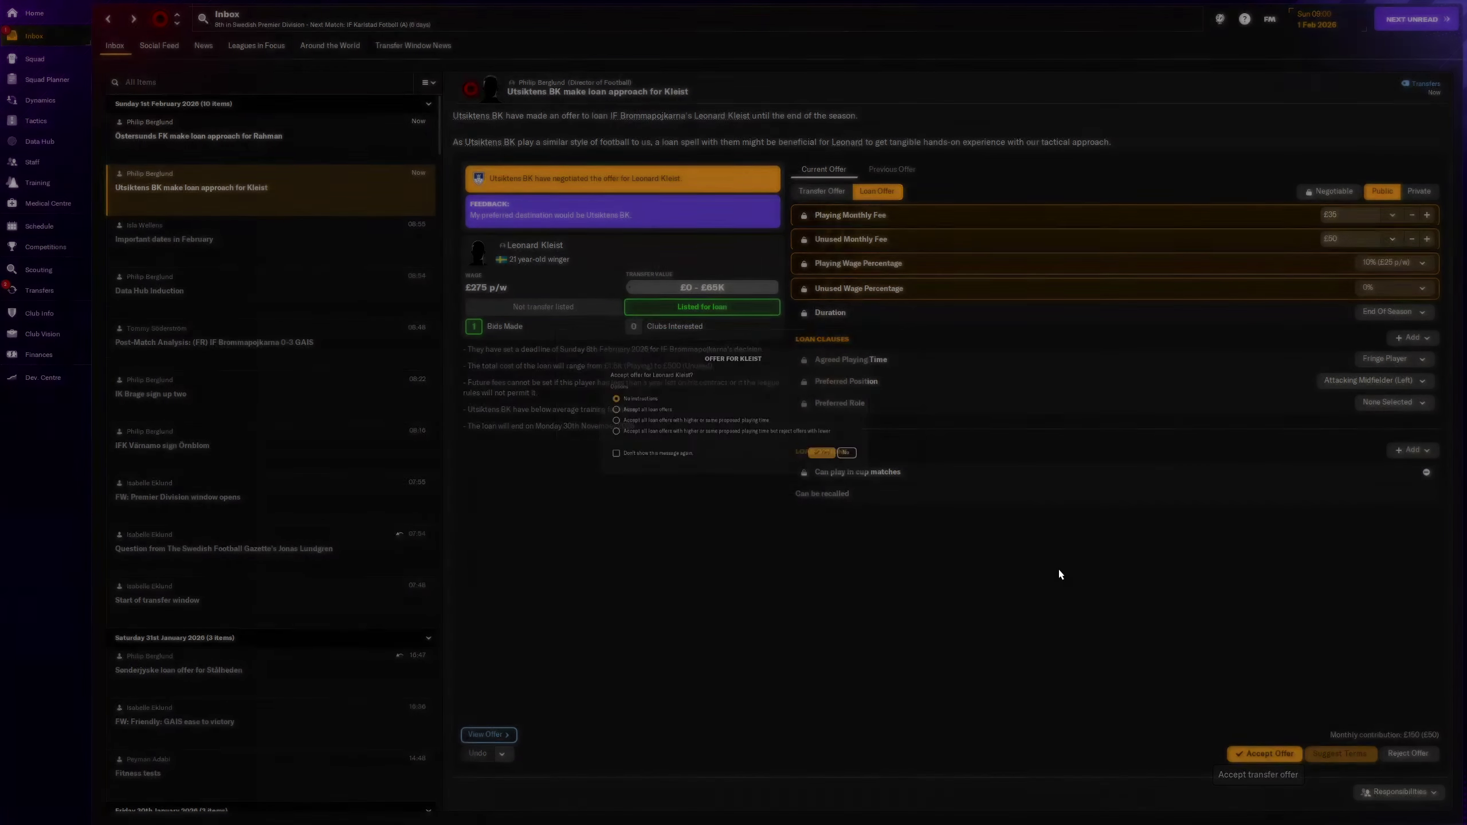
left_click(862, 473)
left_click(321, 154)
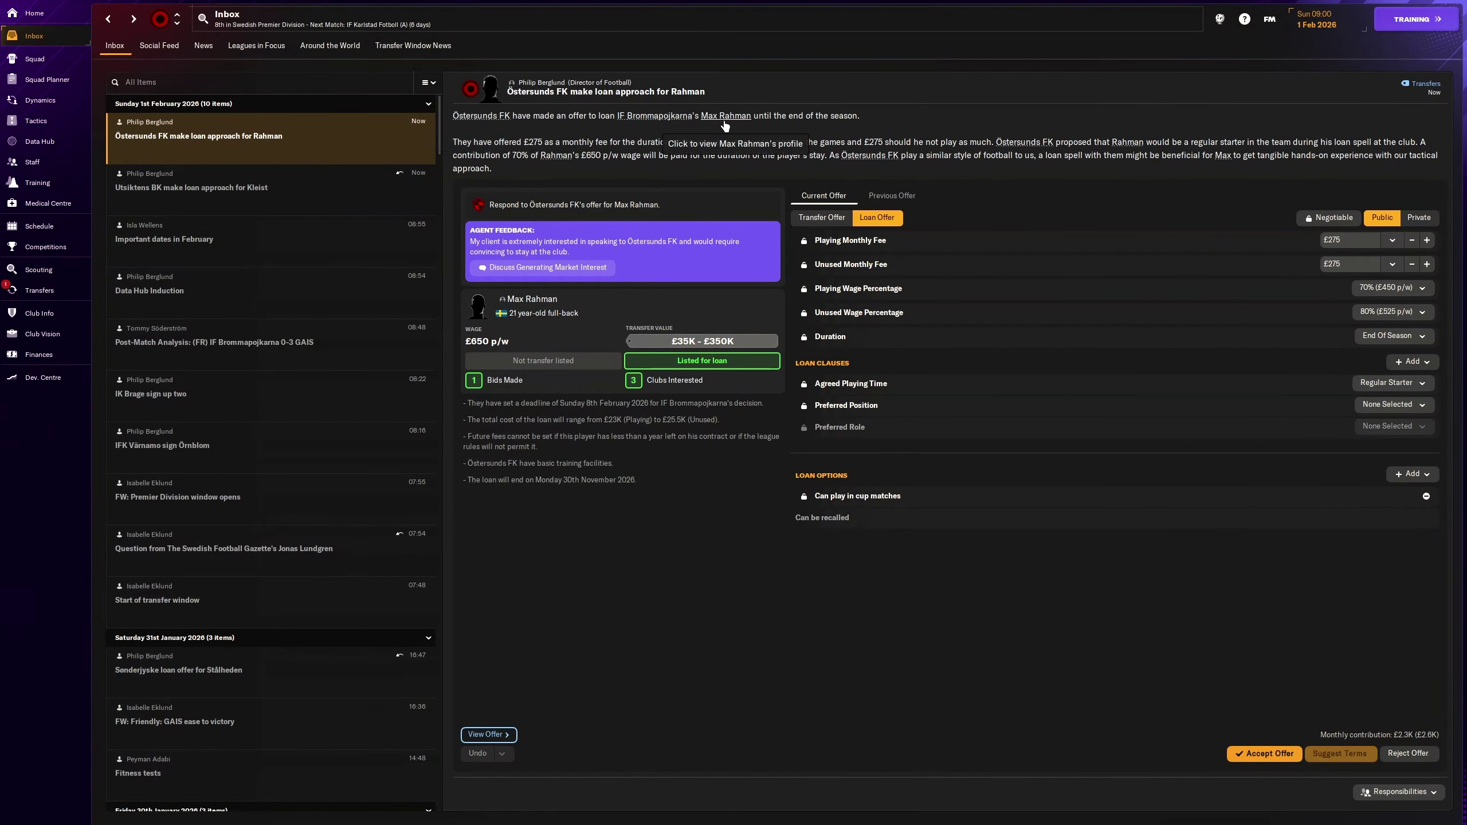
left_click(654, 207)
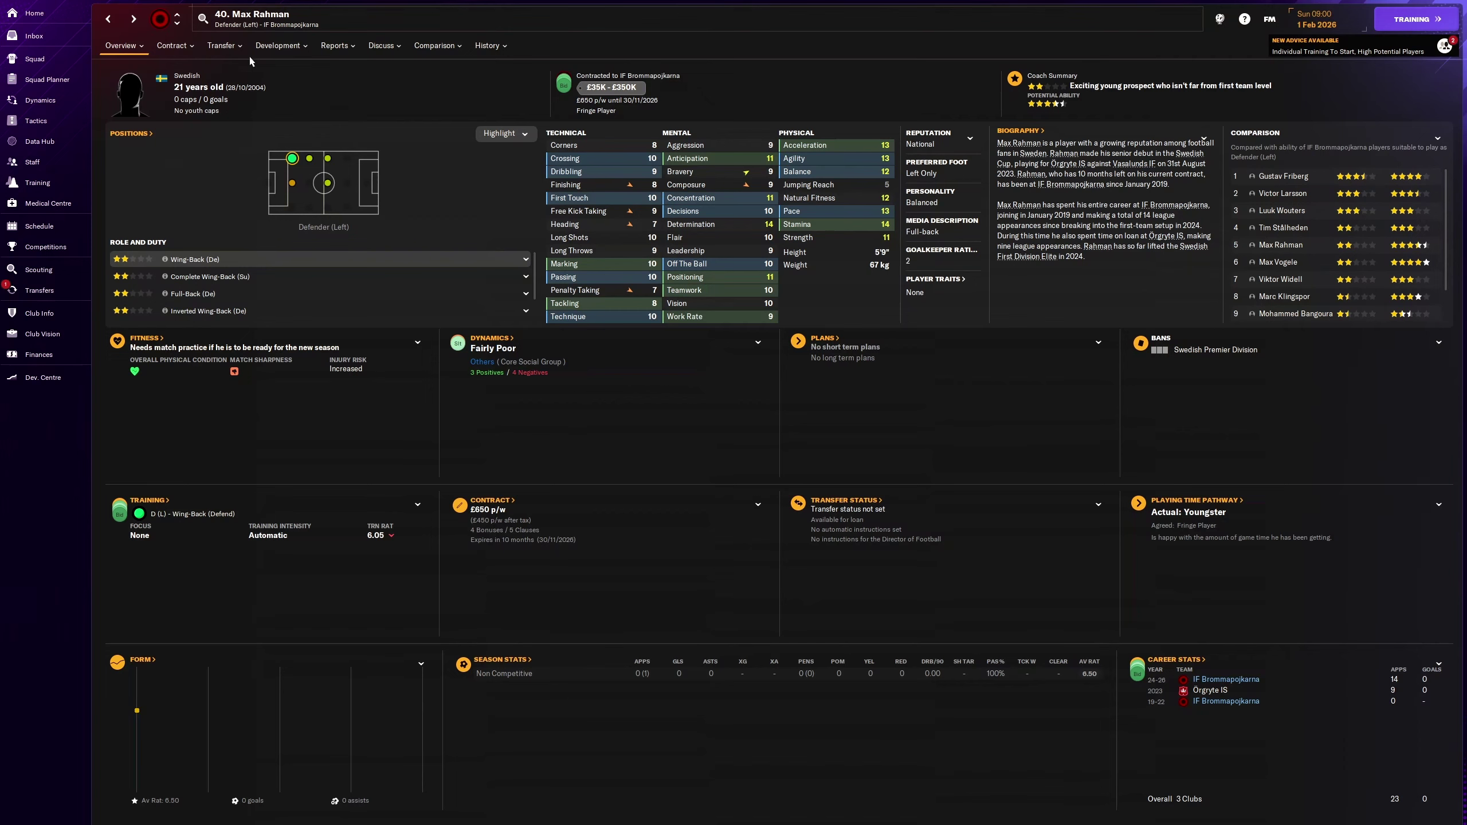
left_click(111, 20)
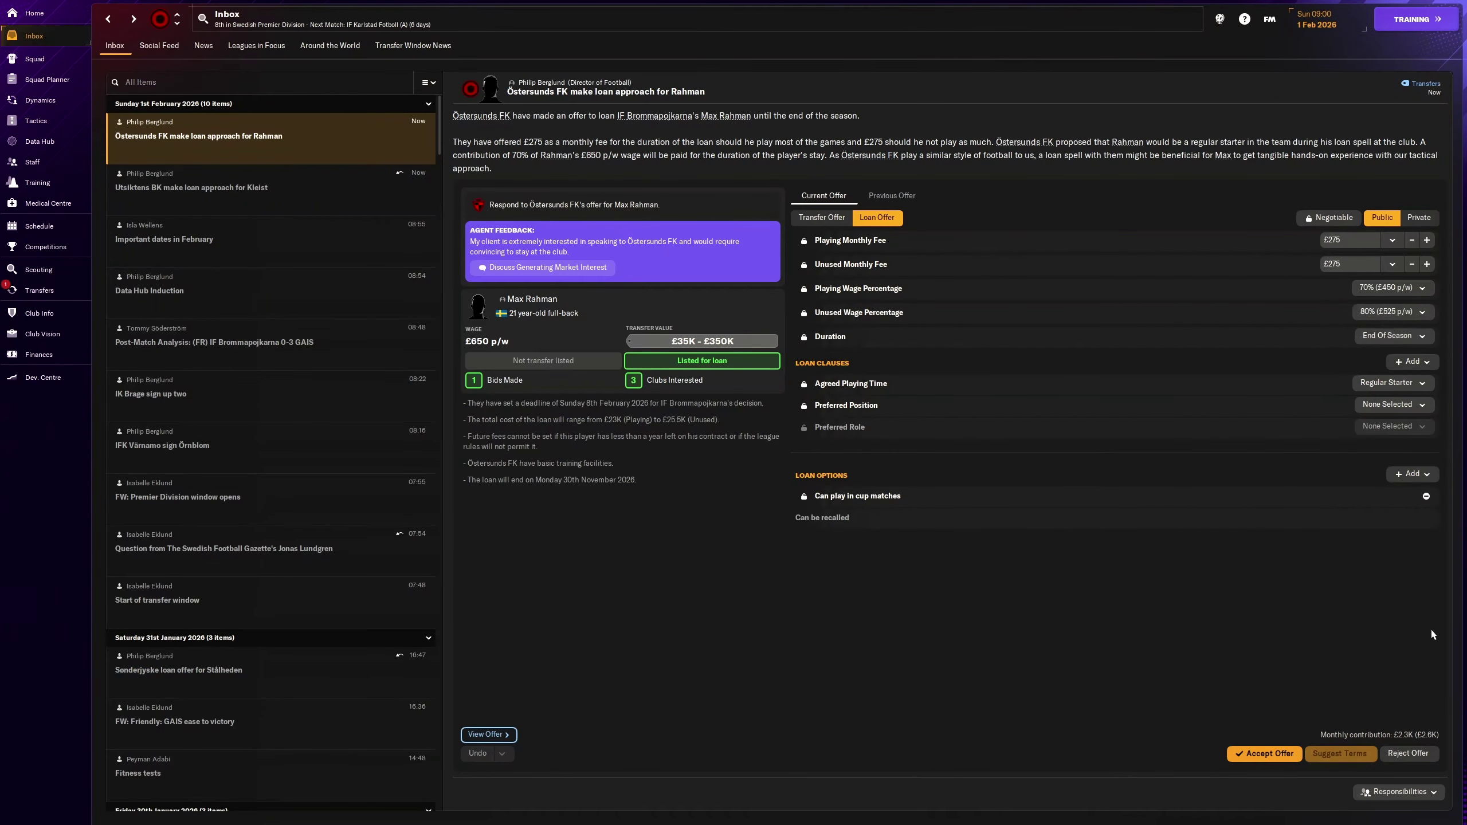
left_click(1266, 753)
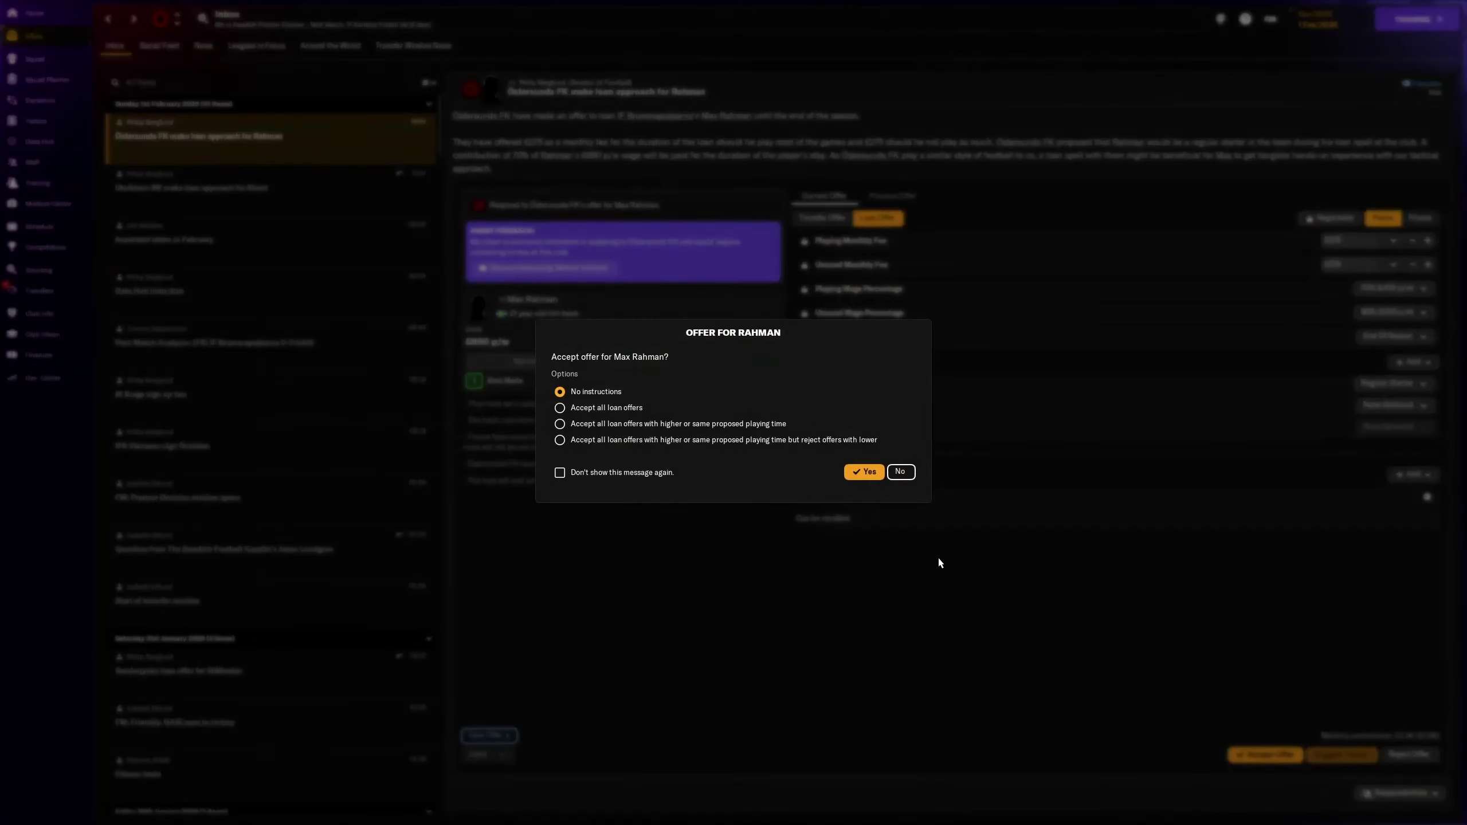
Step: Accept Max Rahman's loan to Östersunds FK and advance the day to 13:15
left_click(854, 481)
left_click(1437, 21)
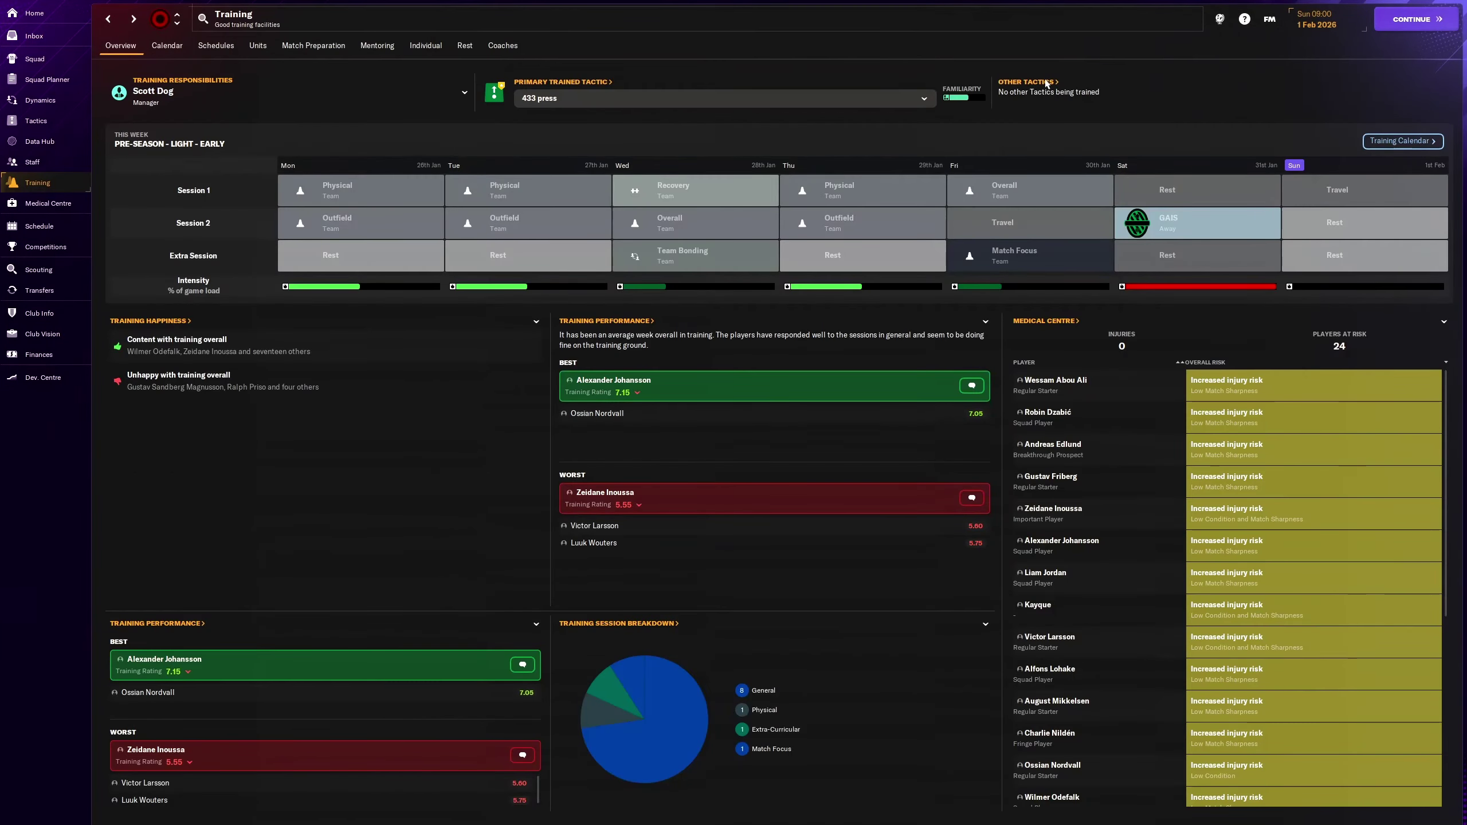
left_click(1416, 20)
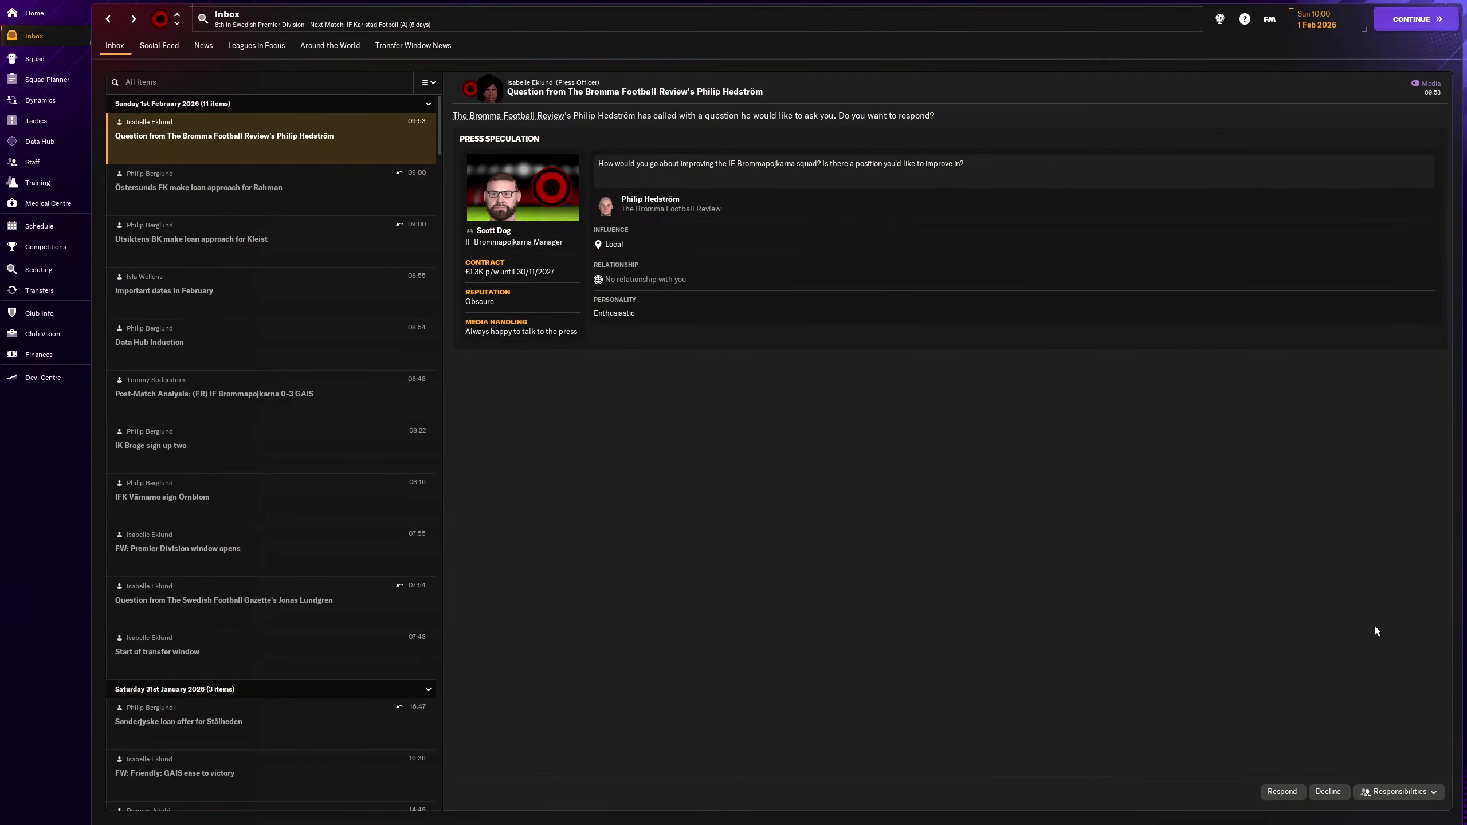
left_click(1412, 20)
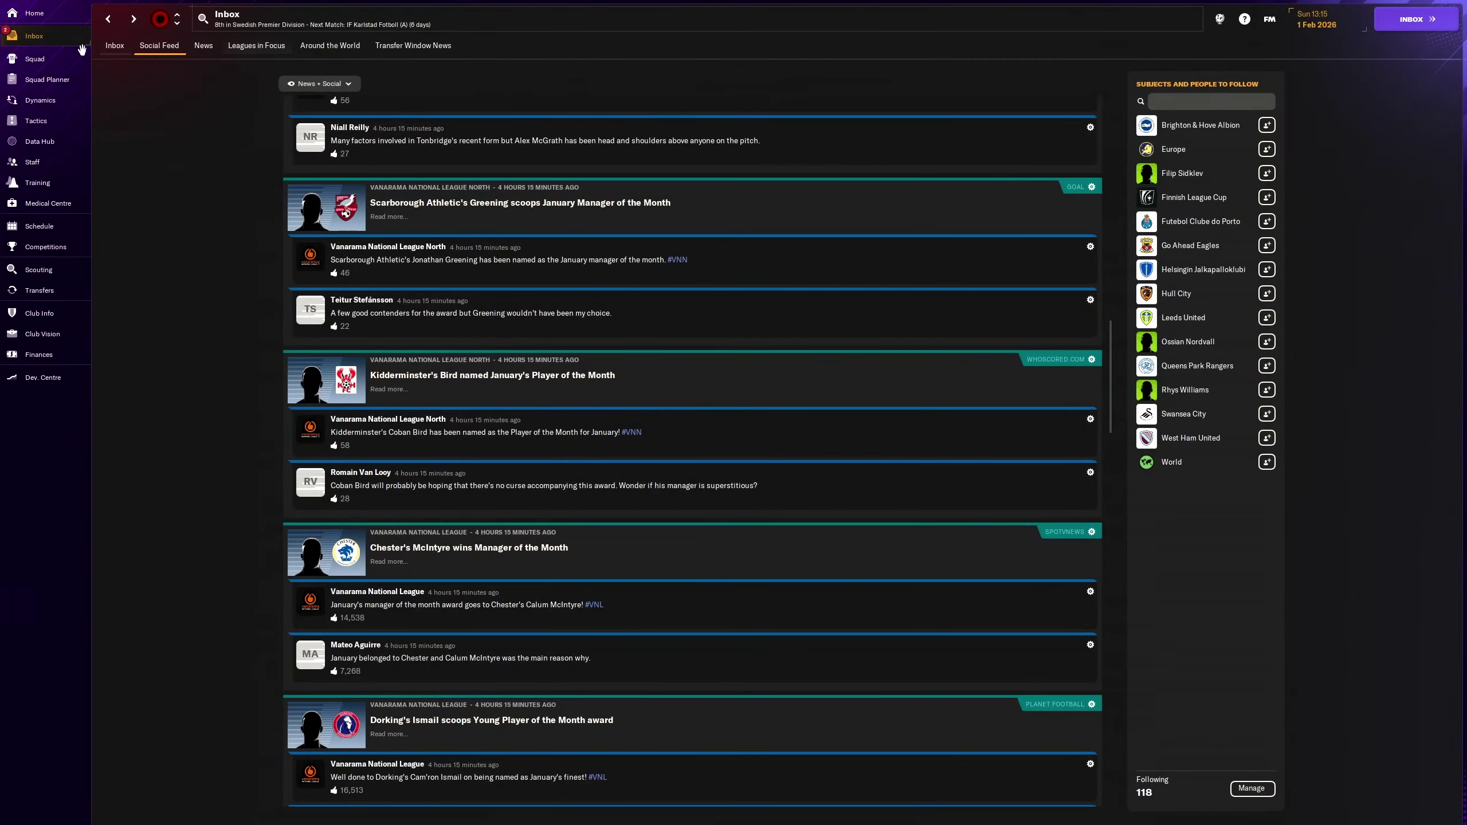
Step: Read Max Johansson's appointment message and bring up the club finances summary
left_click(53, 38)
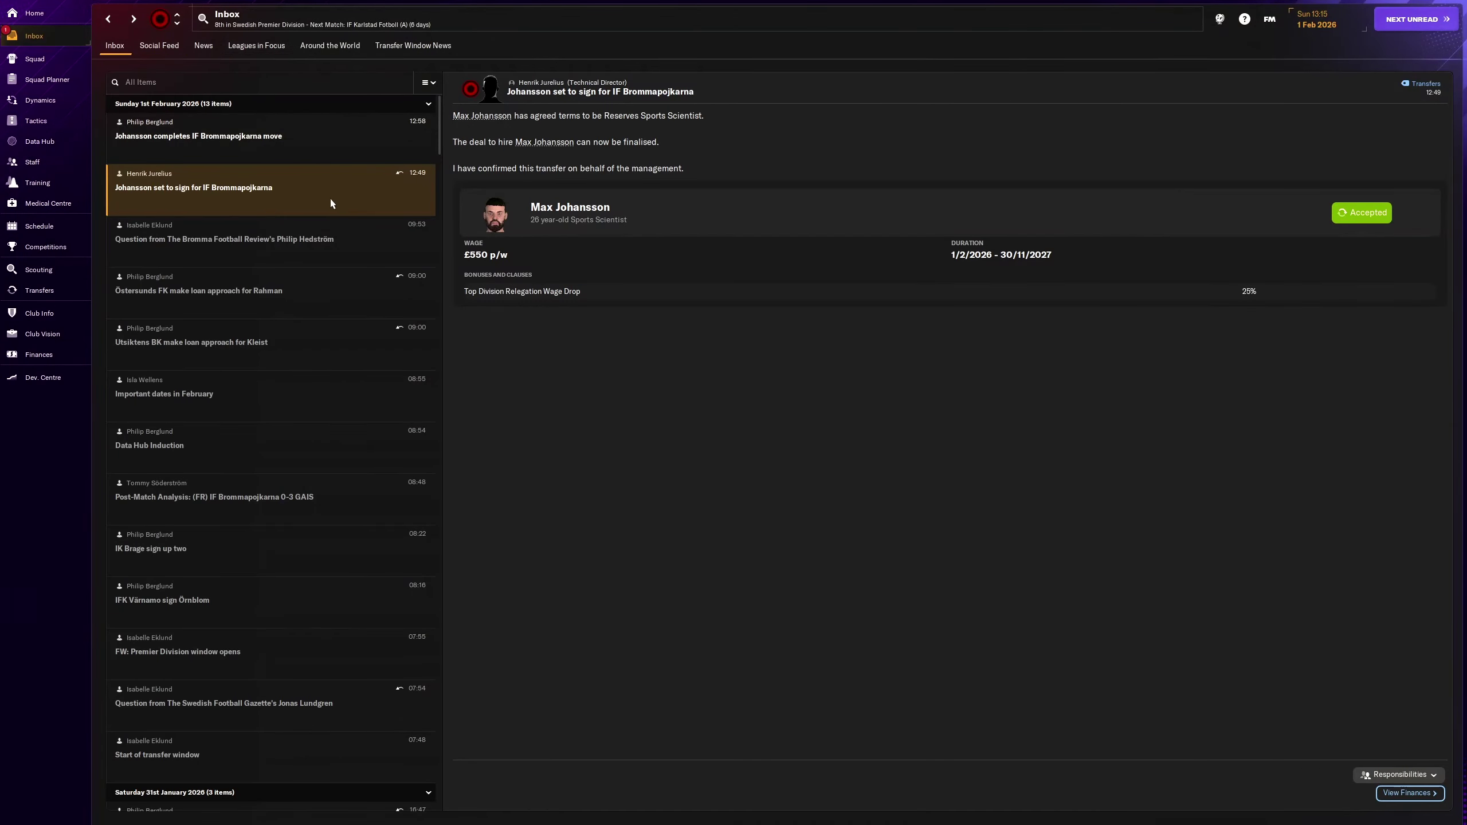
left_click(346, 150)
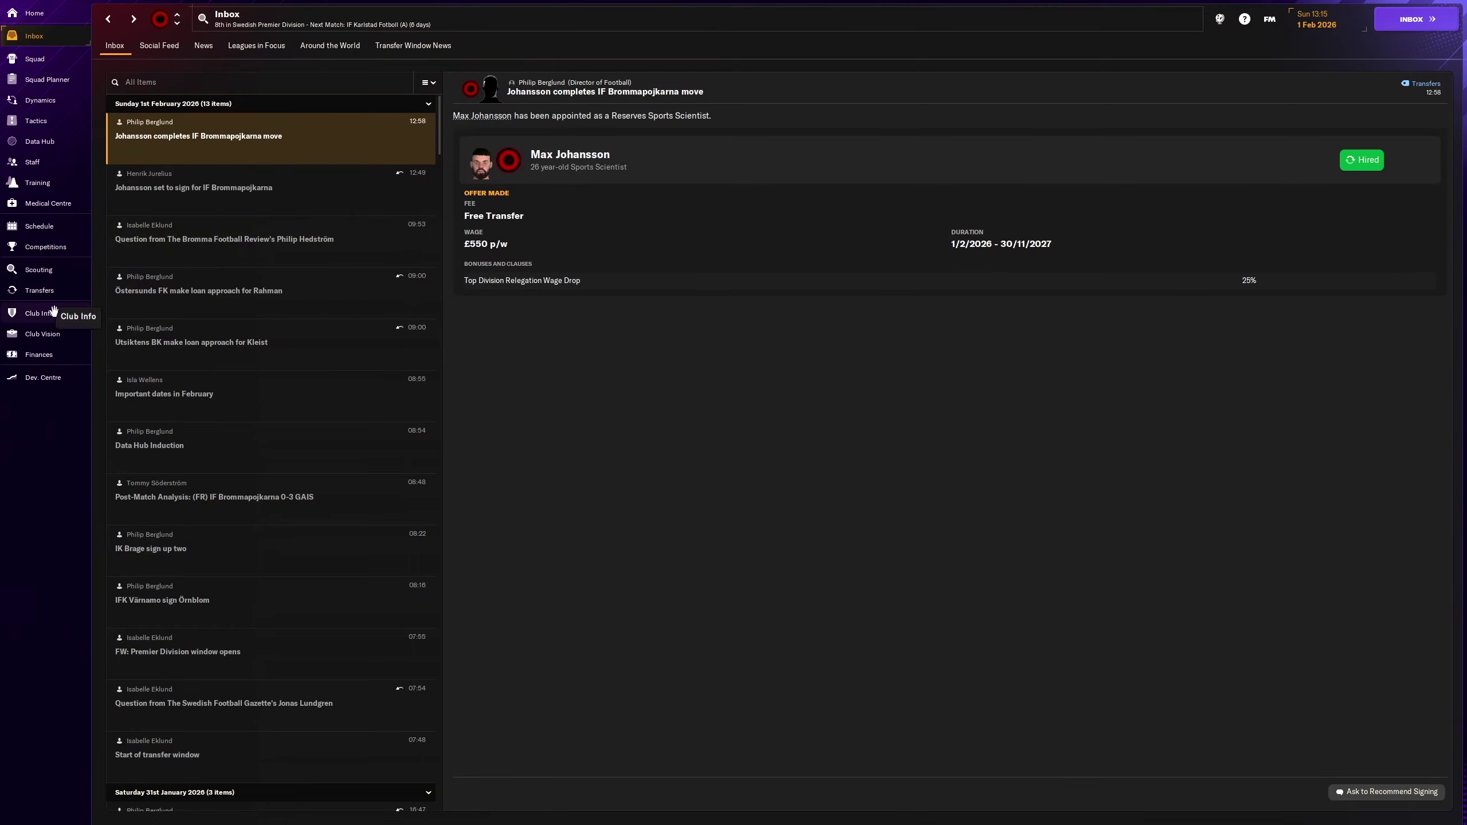
left_click(53, 354)
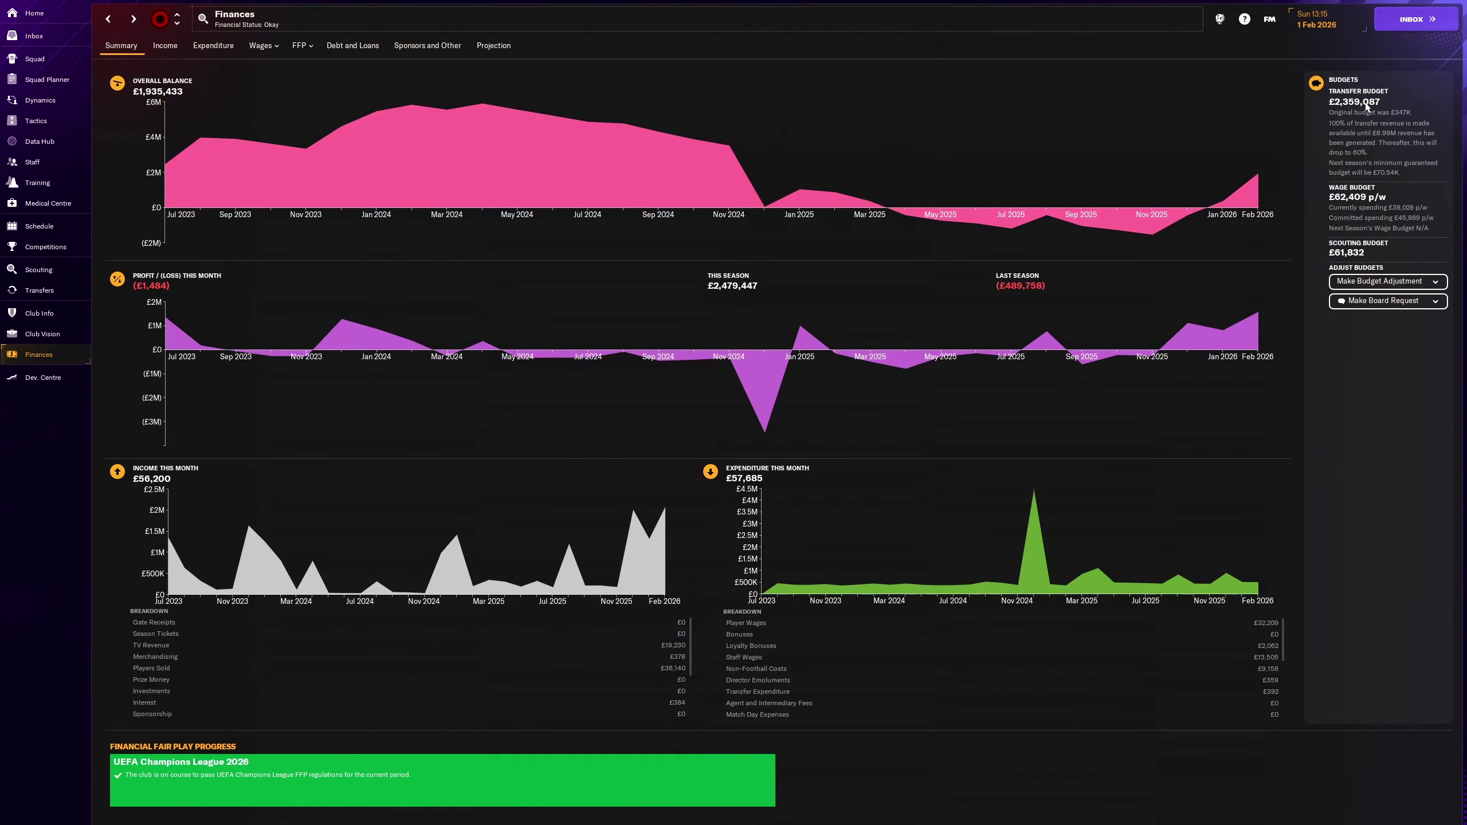
Step: Advance to 17:15 and view the chief scout's update recommending Almar Grindhaug
left_click(1417, 19)
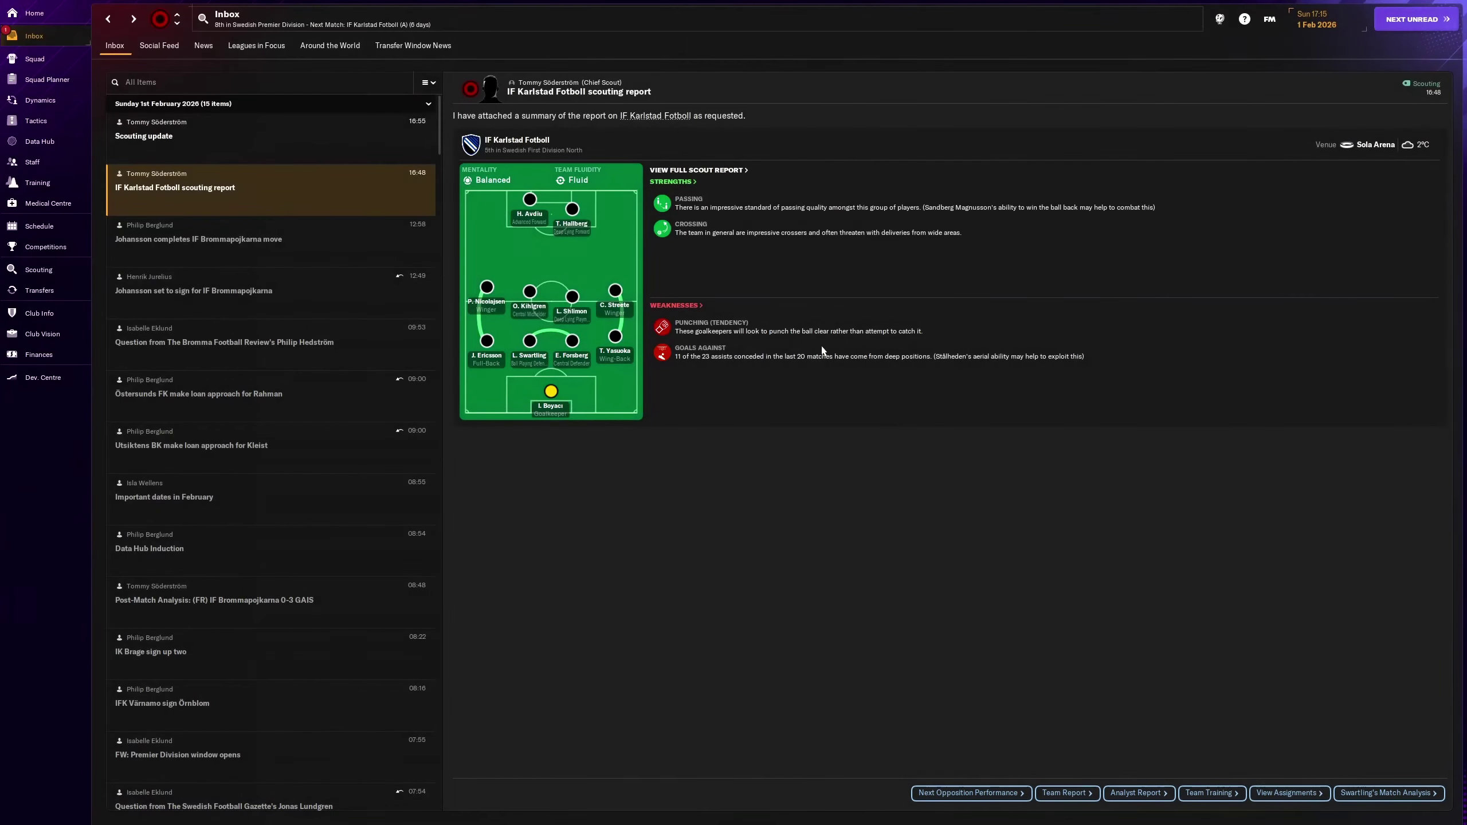
left_click(257, 143)
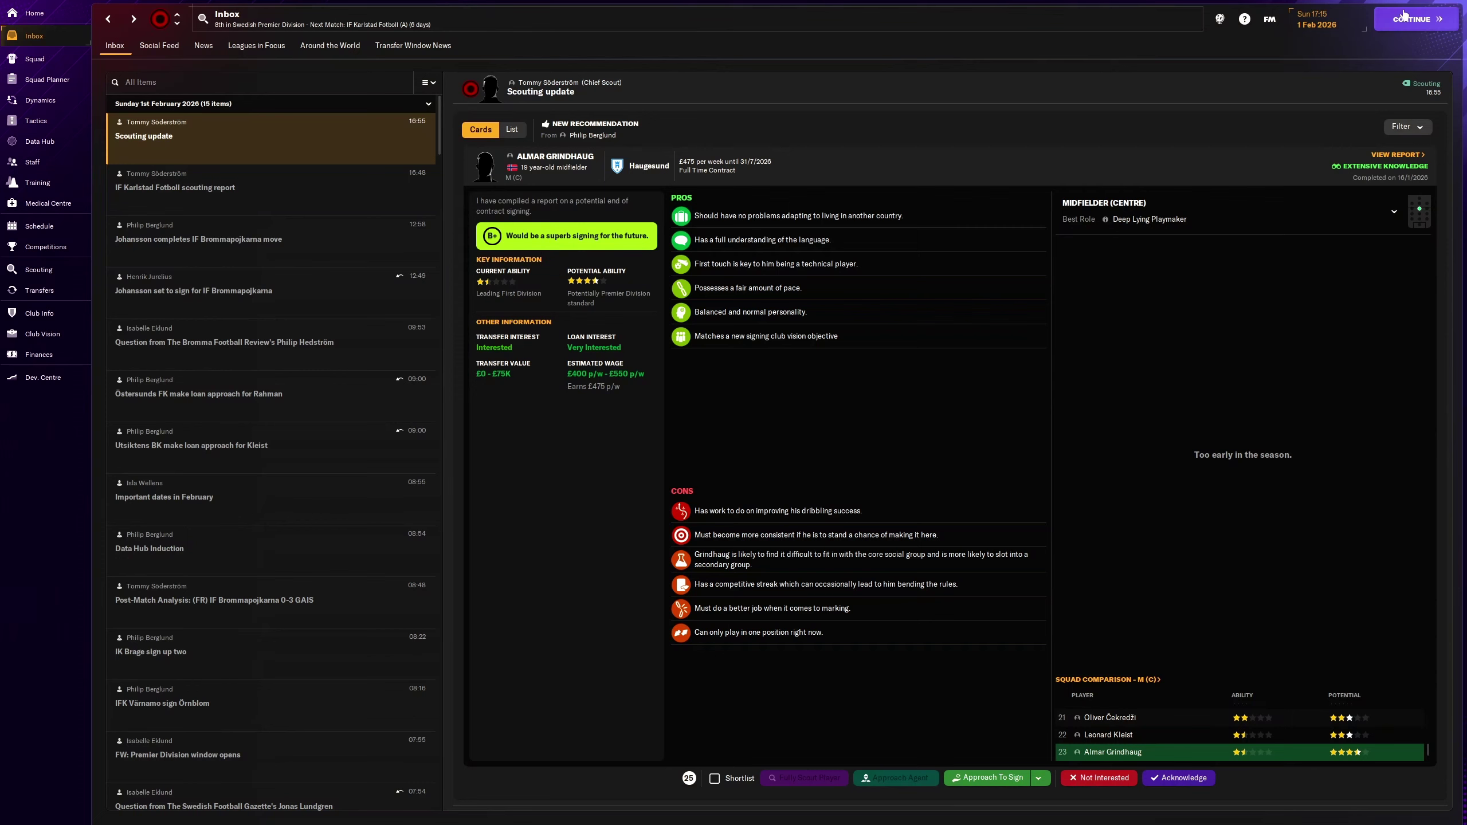
Step: Acknowledge the Grindhaug, Harletun, Adolfsson, Mörfelt, Adrian, Poveda and Odhiambo recommendations
left_click(1201, 777)
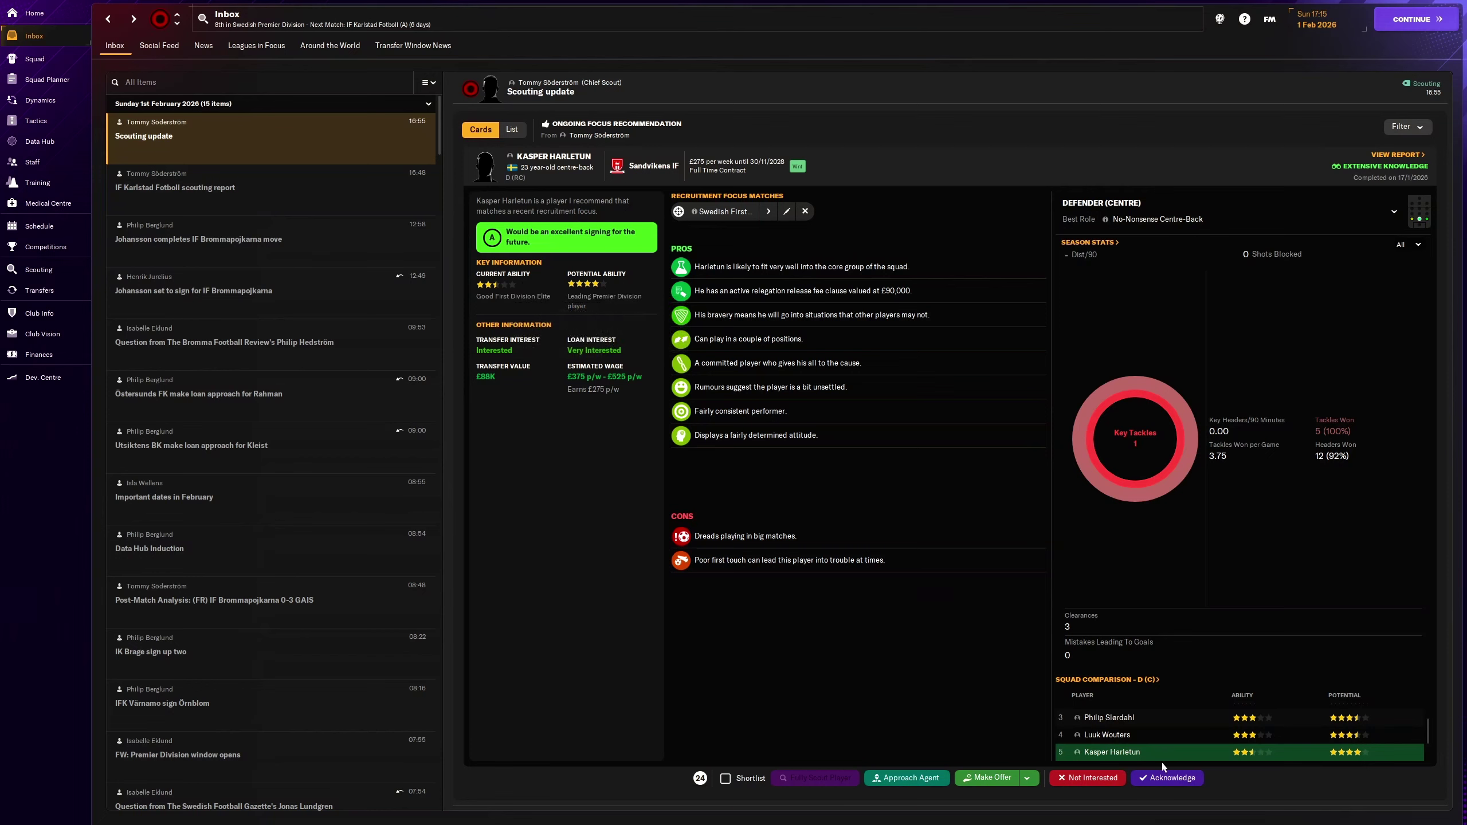
left_click(1169, 779)
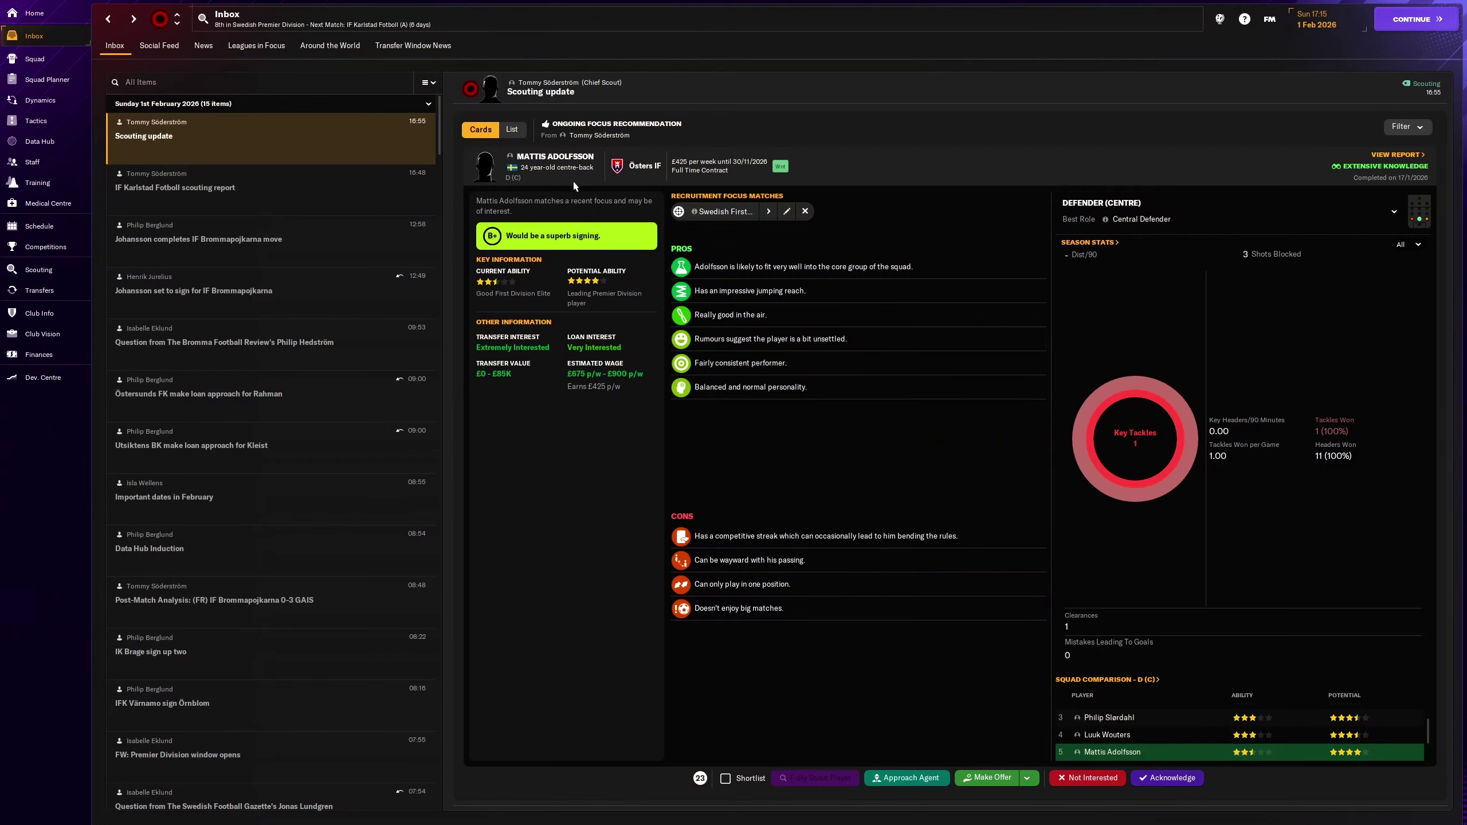
left_click(1169, 779)
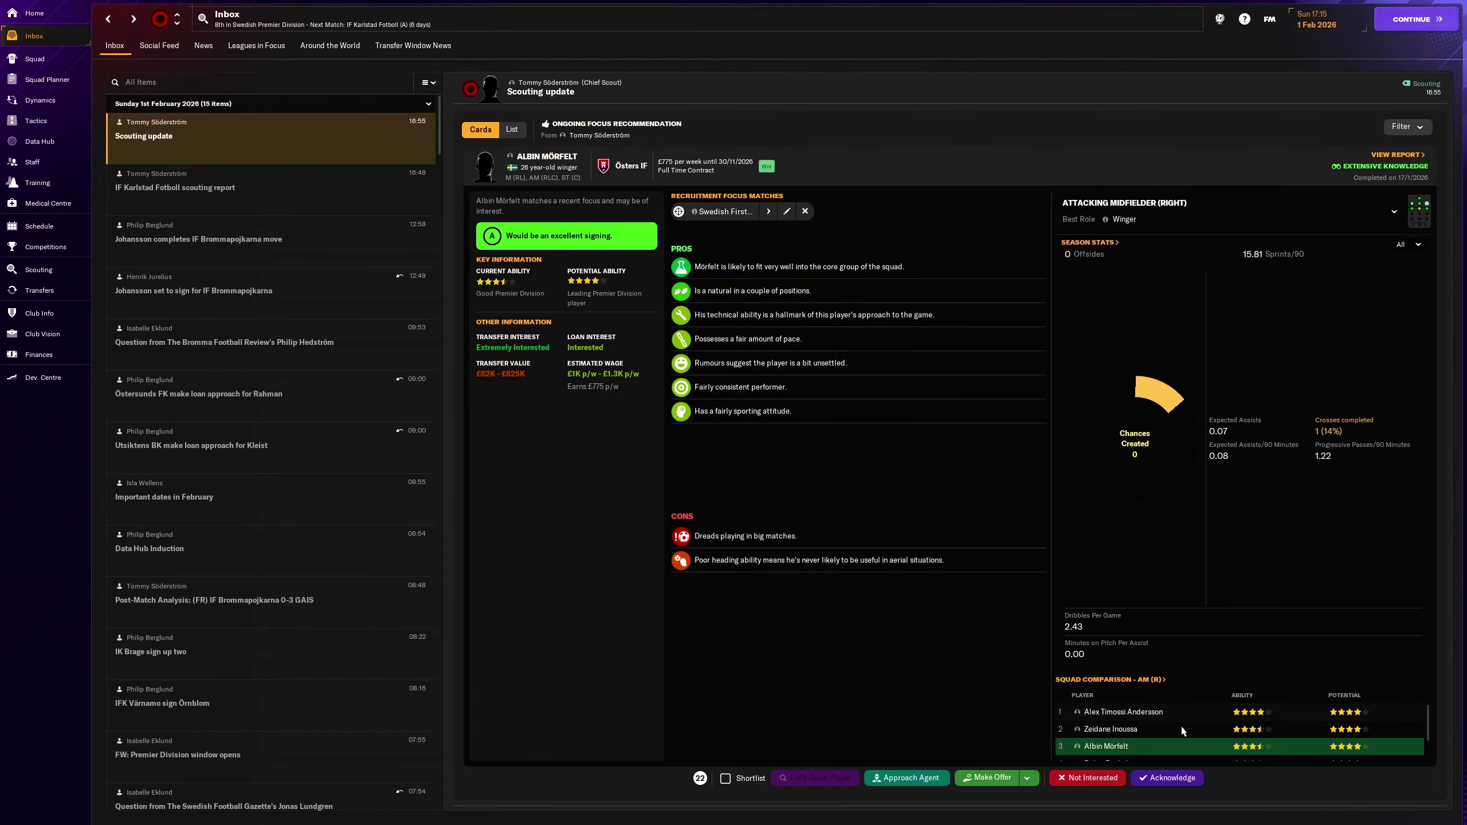
left_click(1166, 784)
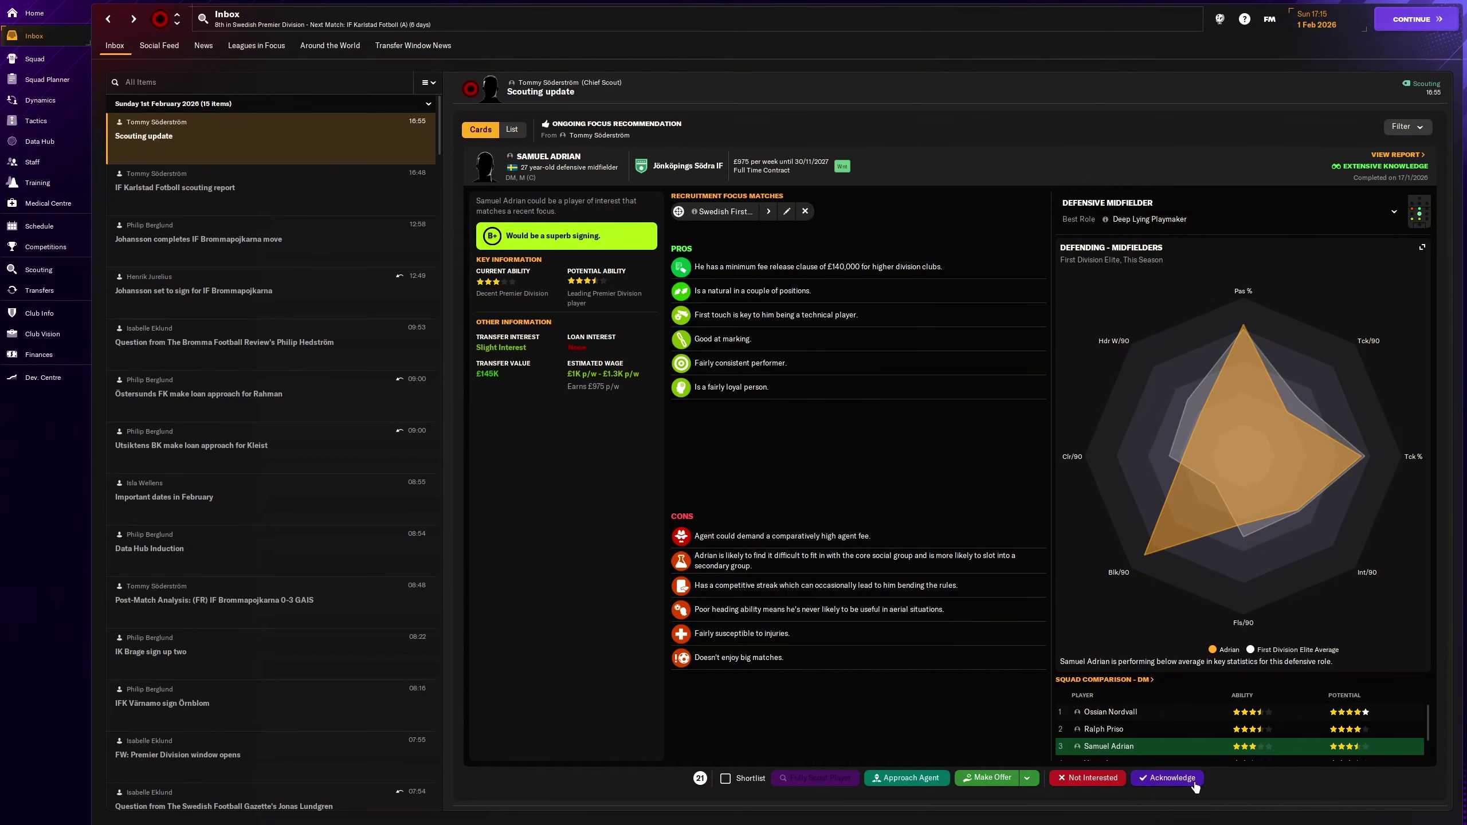
left_click(1195, 782)
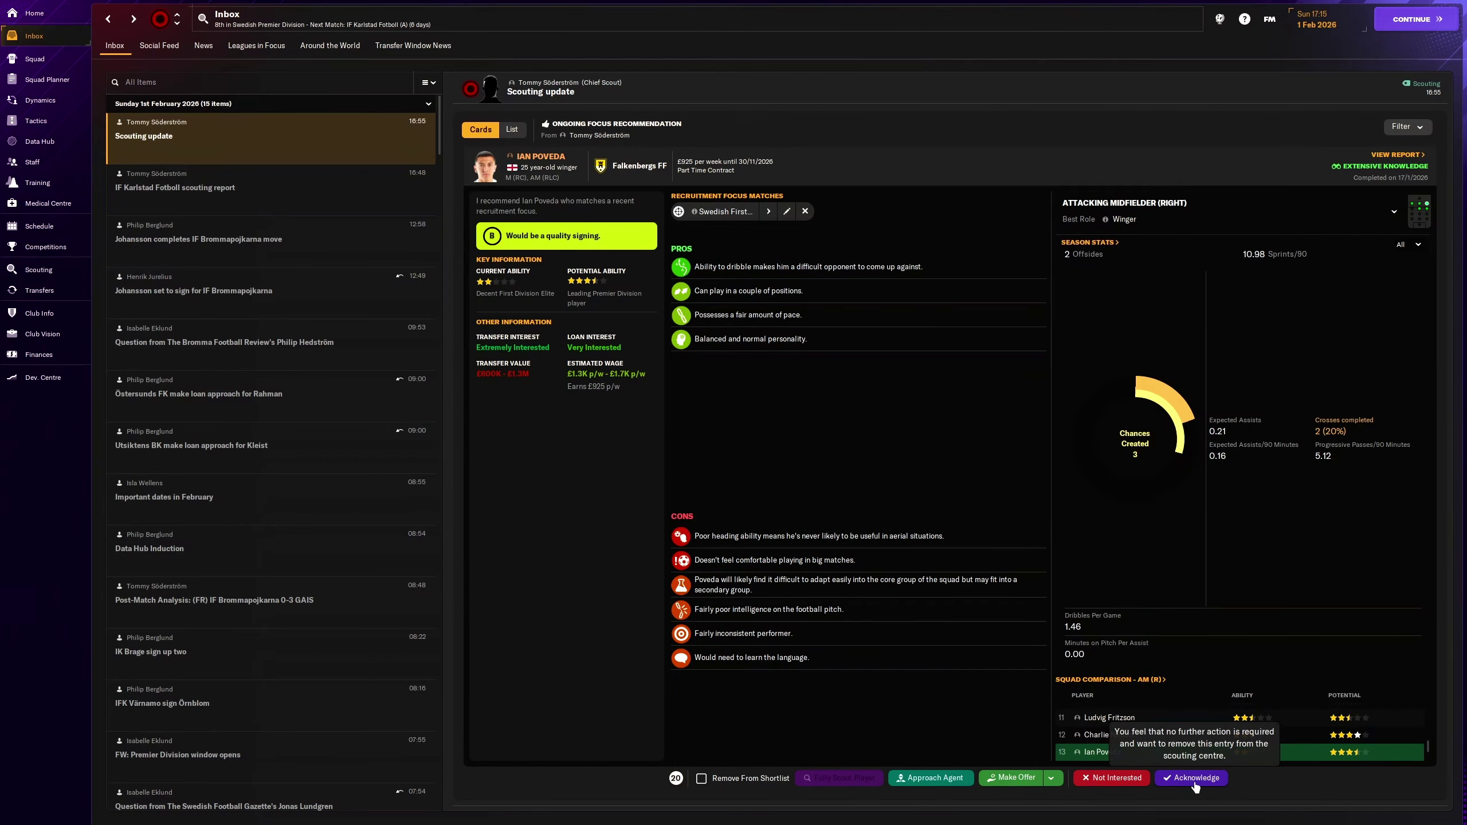
left_click(1195, 782)
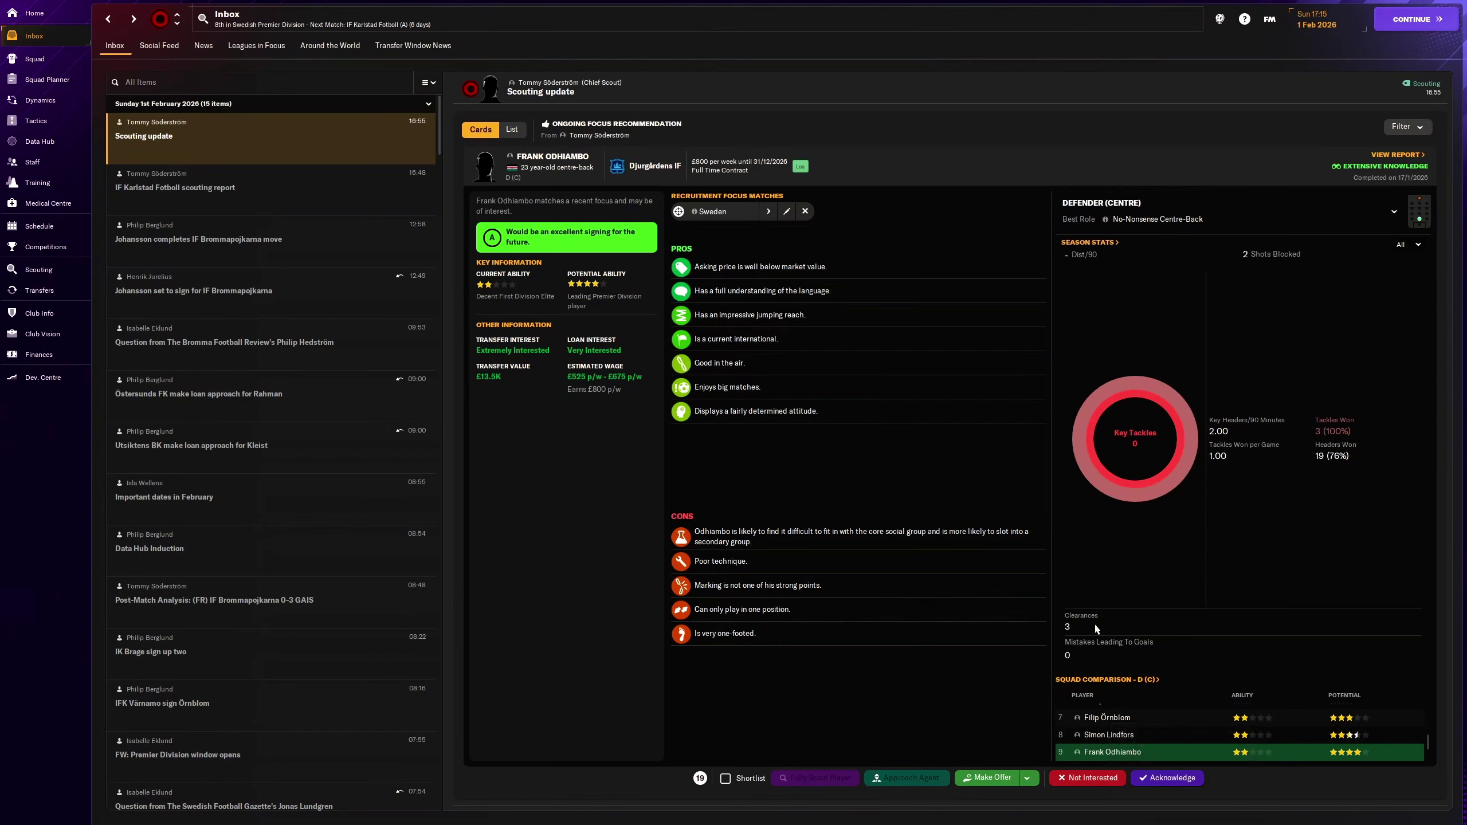
scroll(1189, 727, "up", 3)
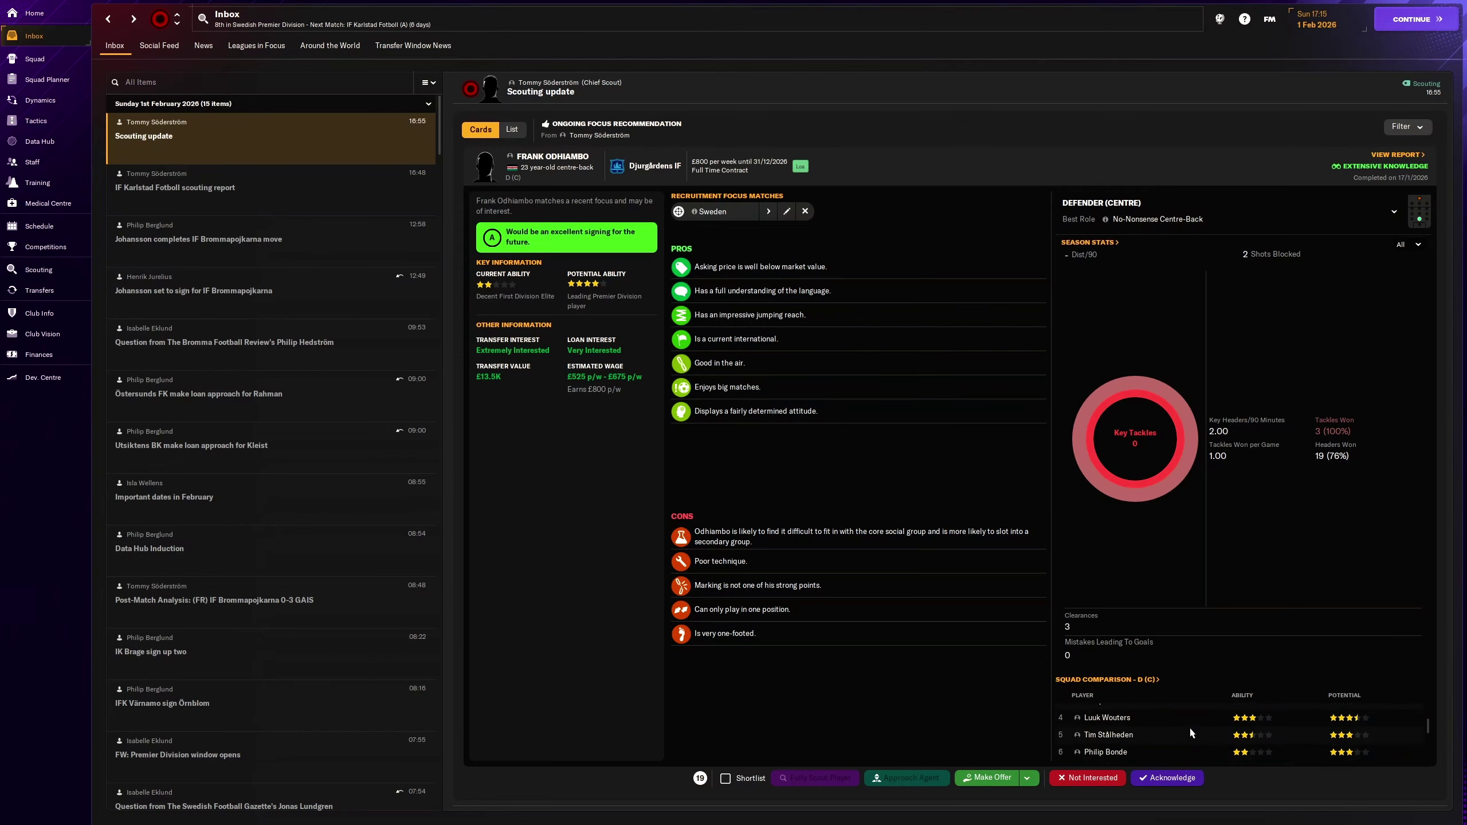
left_click(1167, 782)
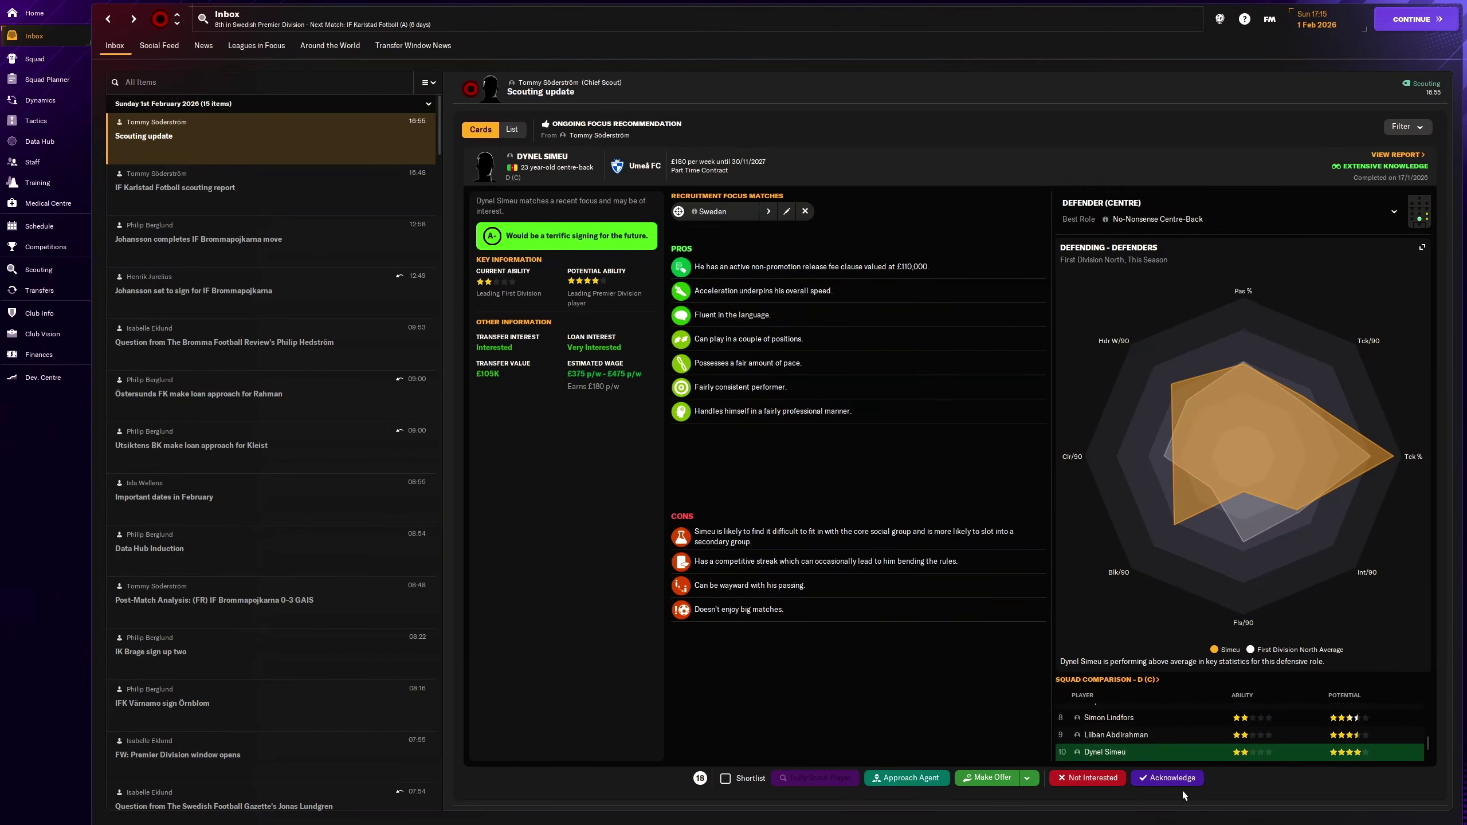
Step: Acknowledge the Simeu, Edvardsson, Sichenje, Sigurgeirsson, Fredriksen and Kluskens recommendations
left_click(1175, 782)
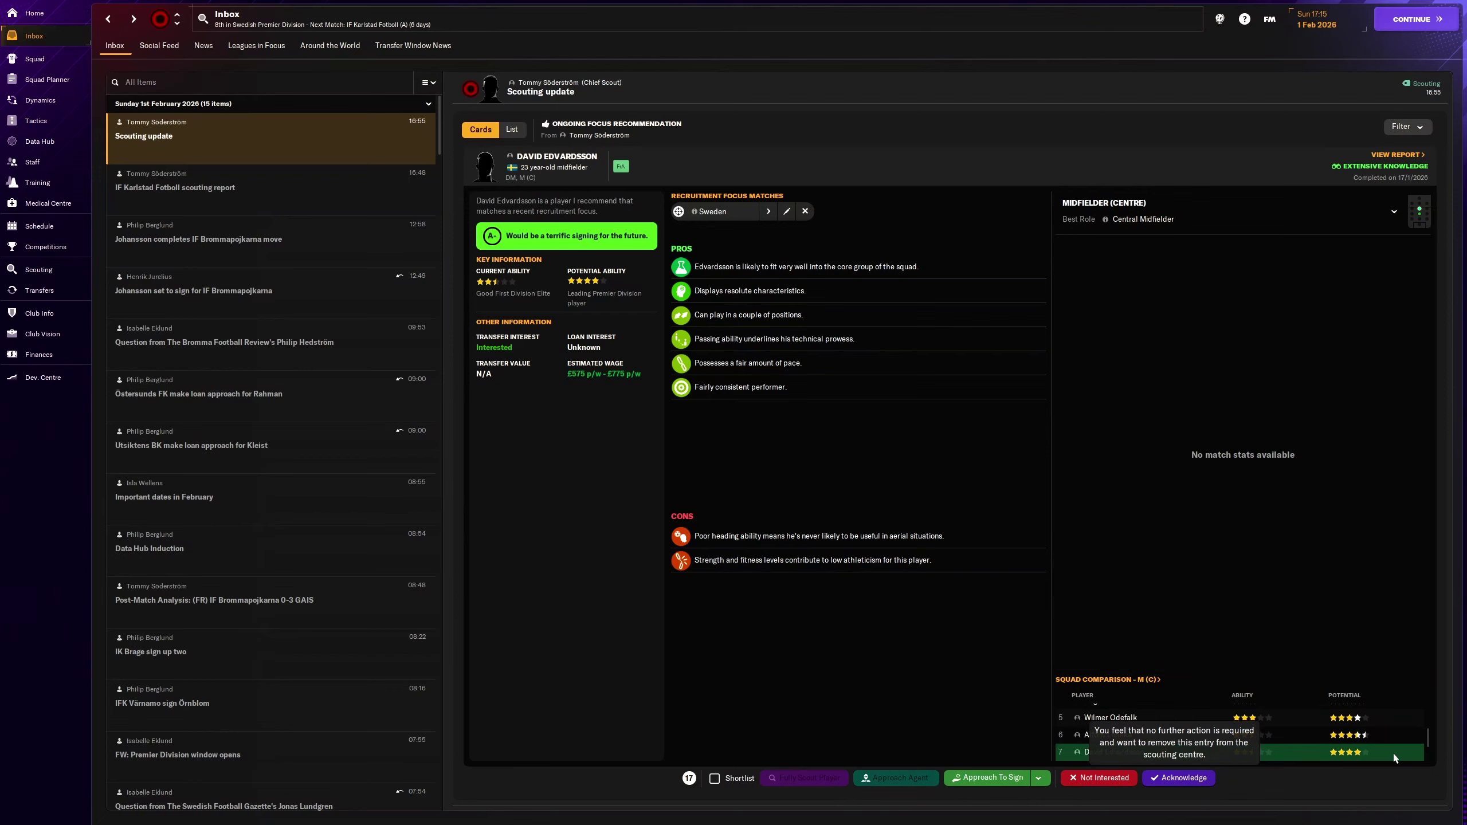
left_click(1204, 786)
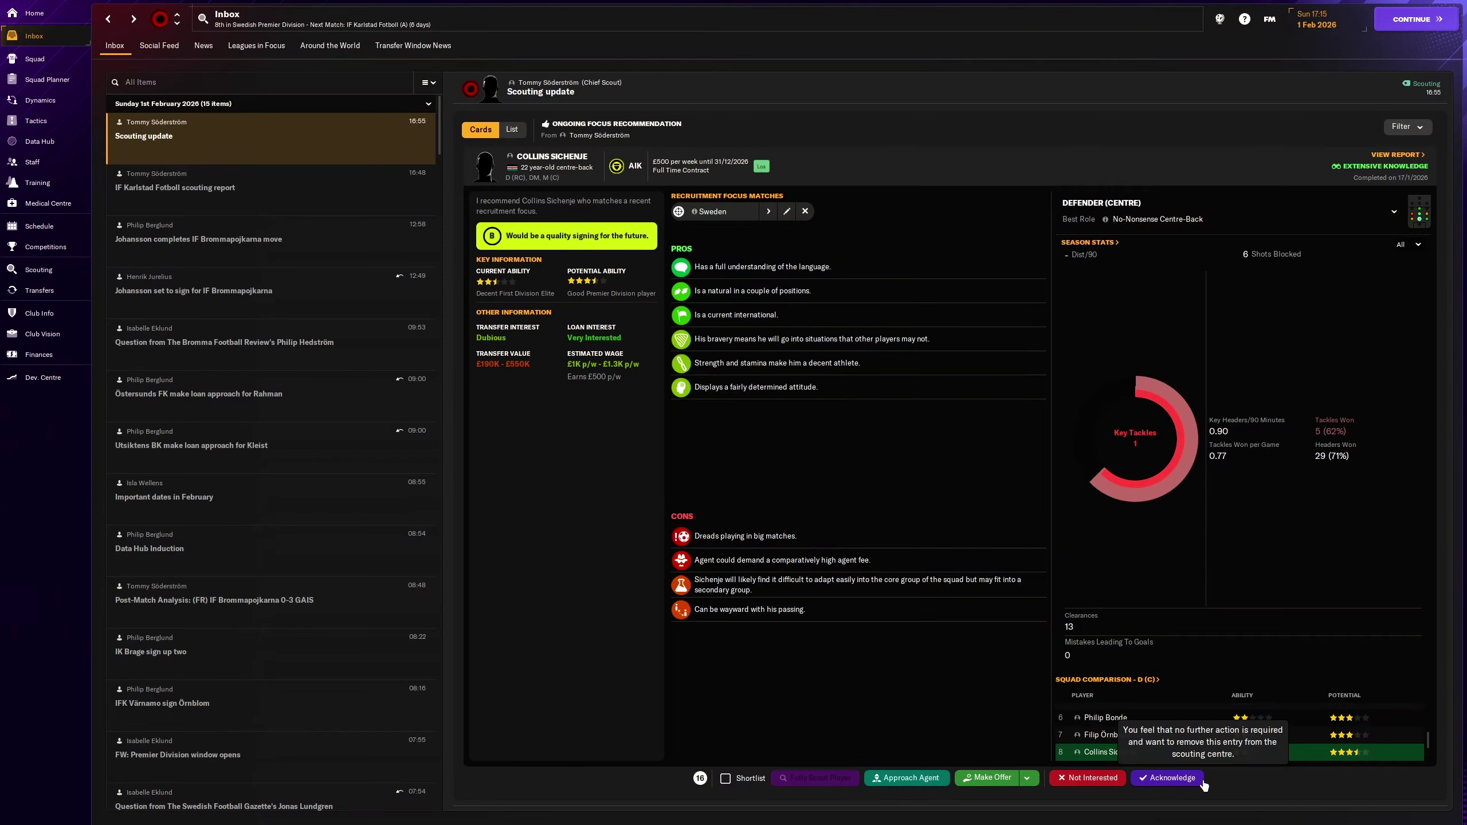
left_click(1203, 785)
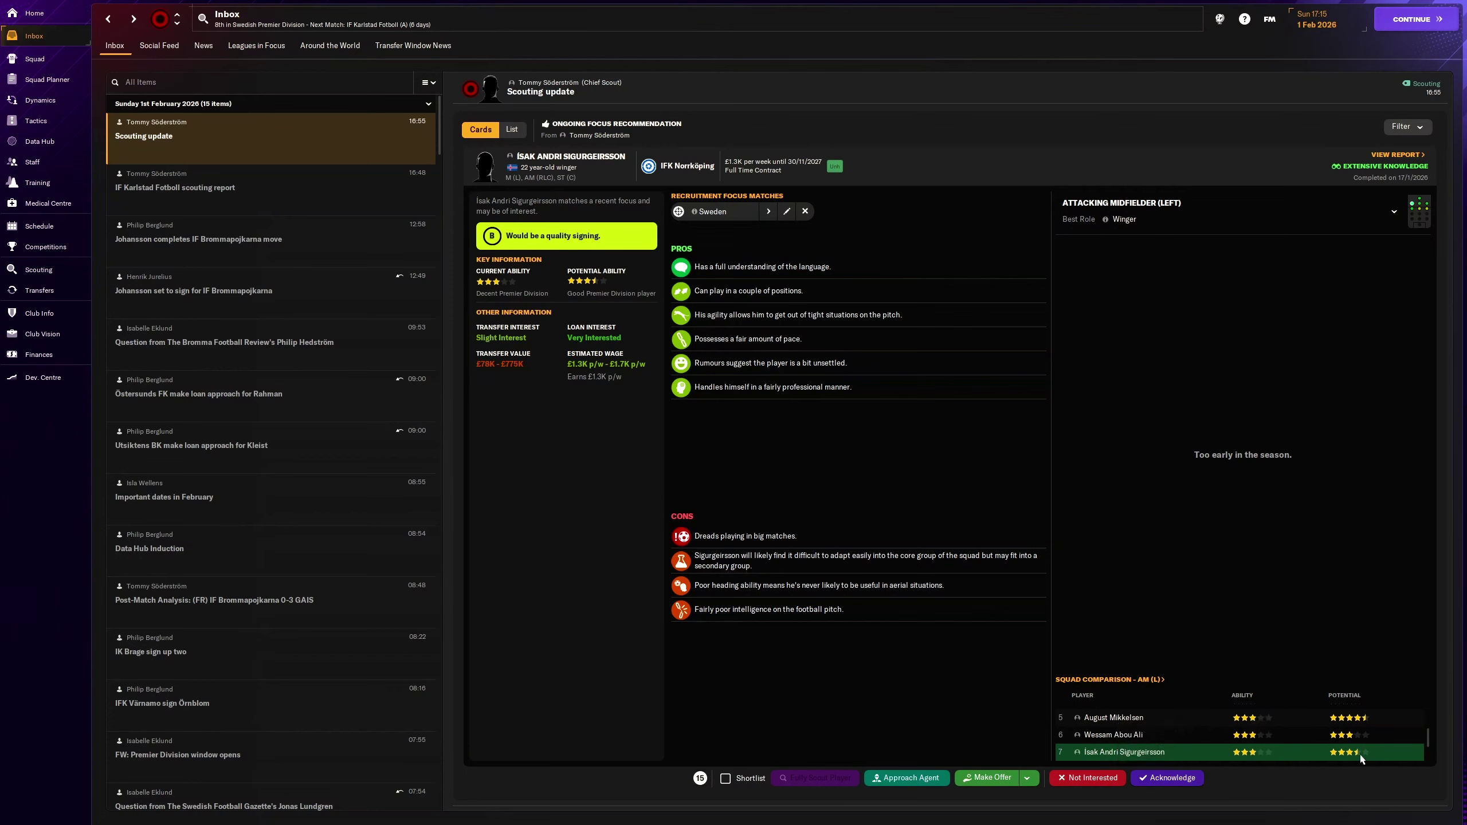
left_click(1157, 785)
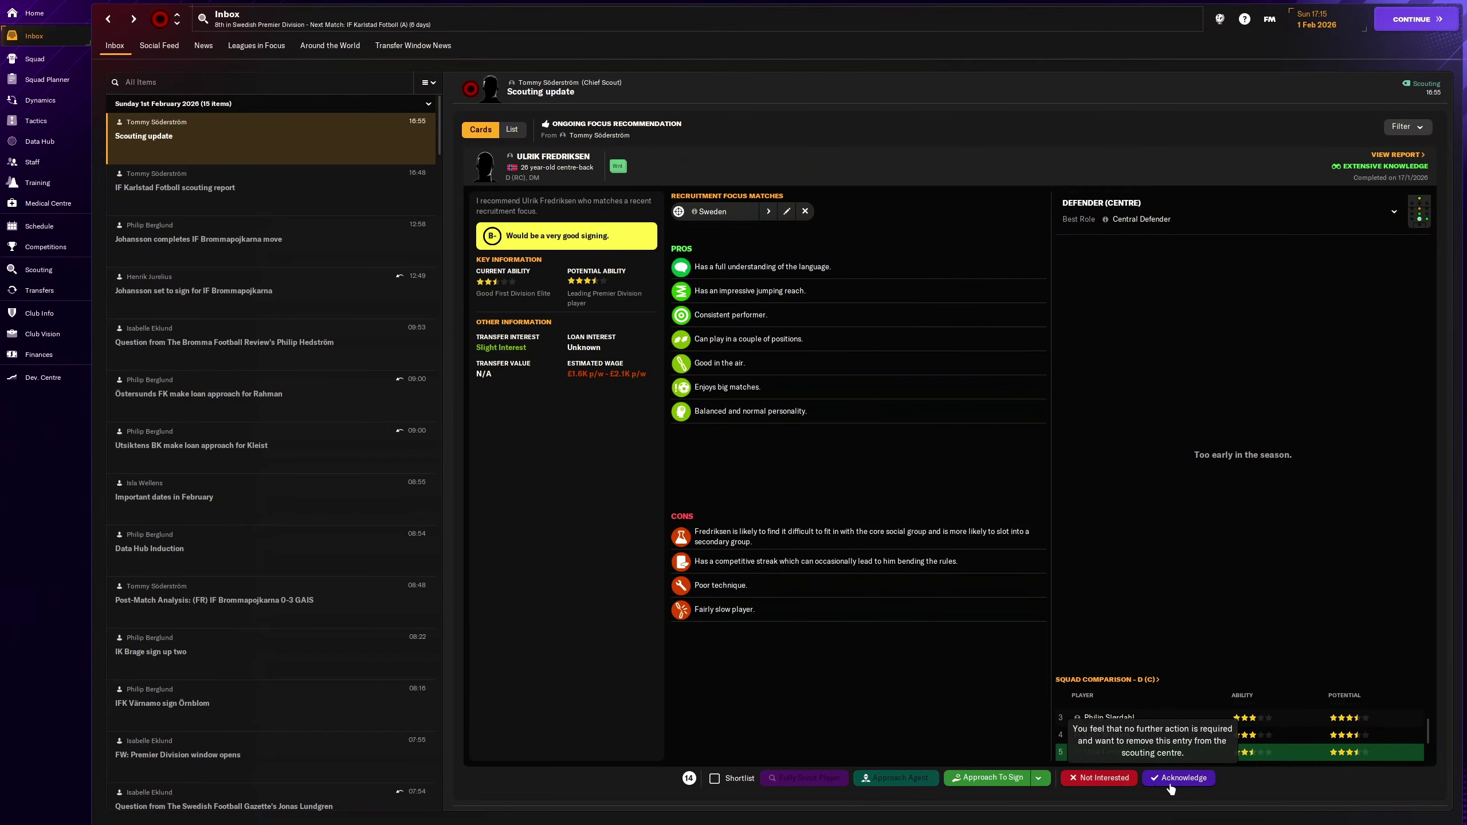
left_click(1171, 785)
left_click(1186, 782)
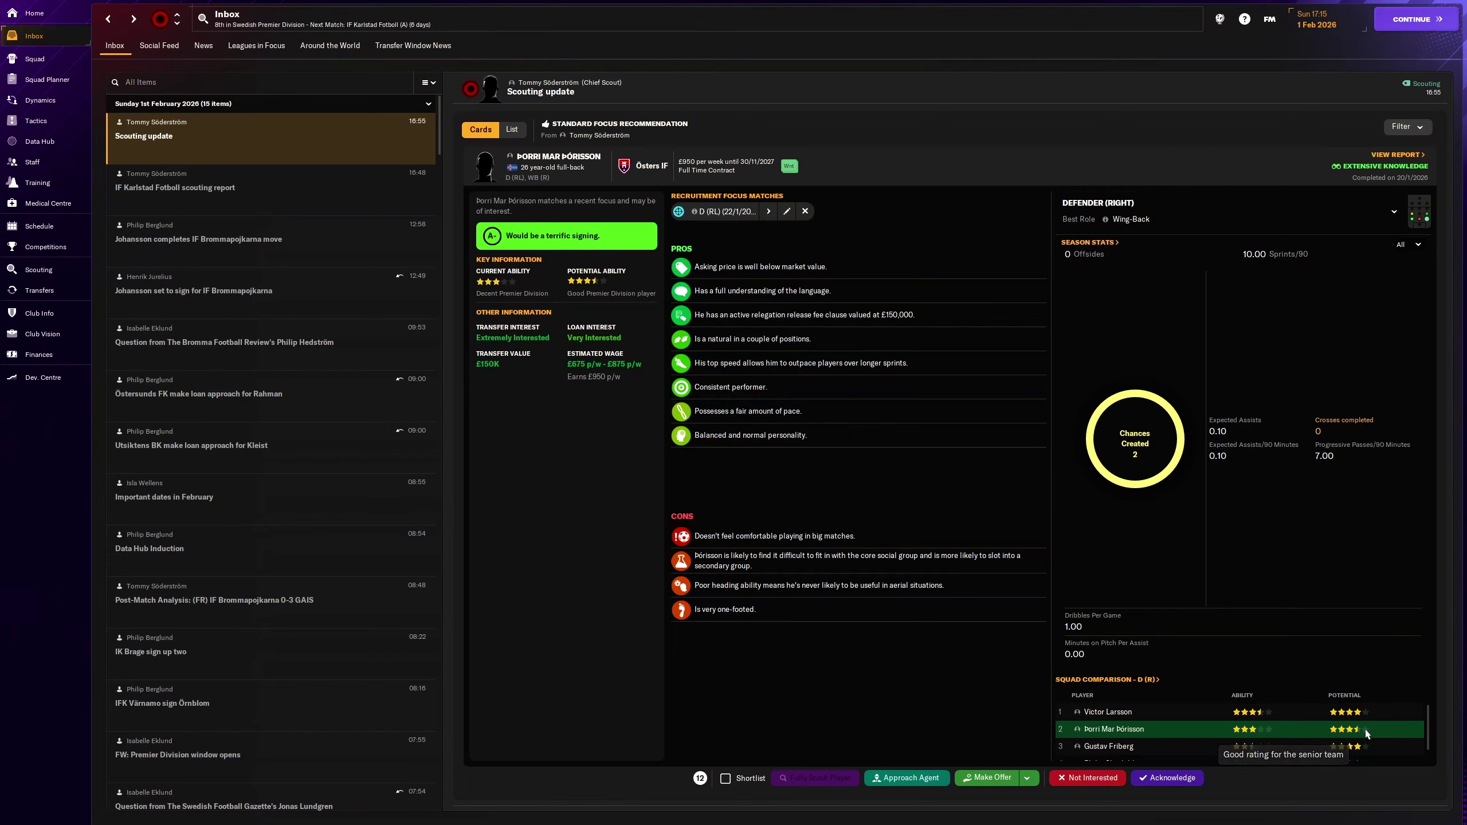
Step: Check Þorri Mar Þórisson's profile, then acknowledge his recommendation
left_click(541, 164)
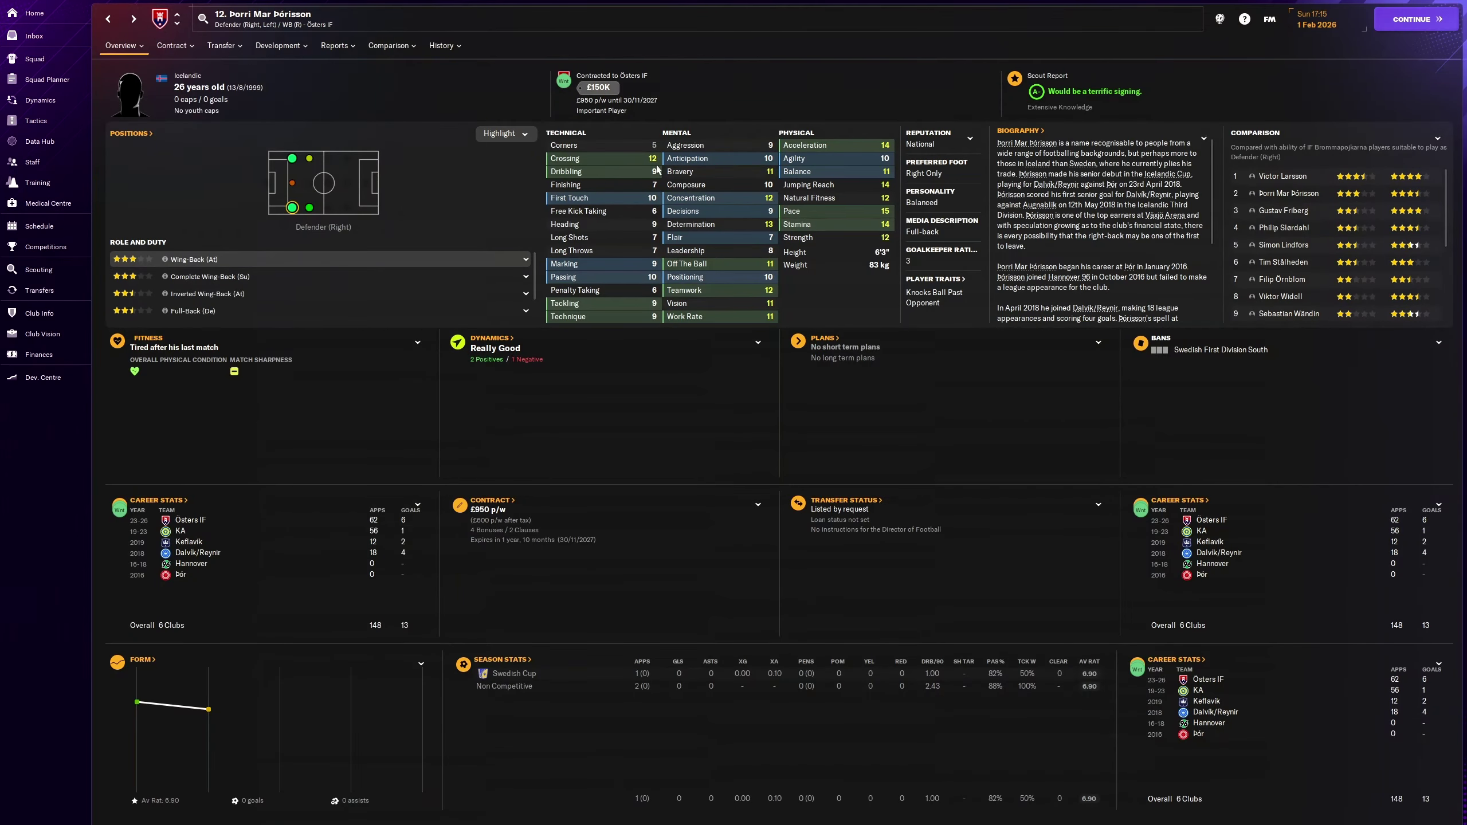
left_click(108, 19)
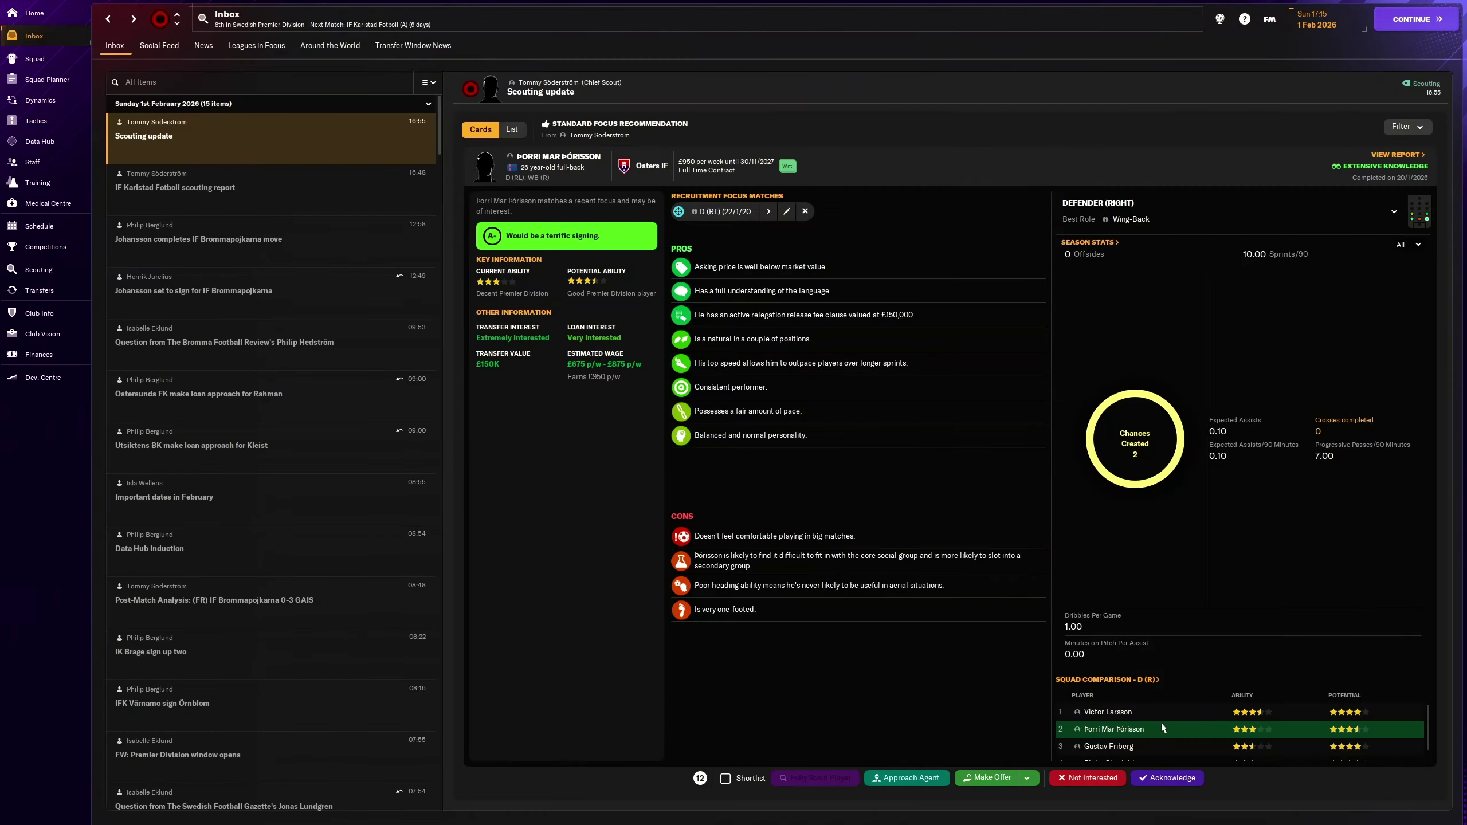
left_click(1165, 783)
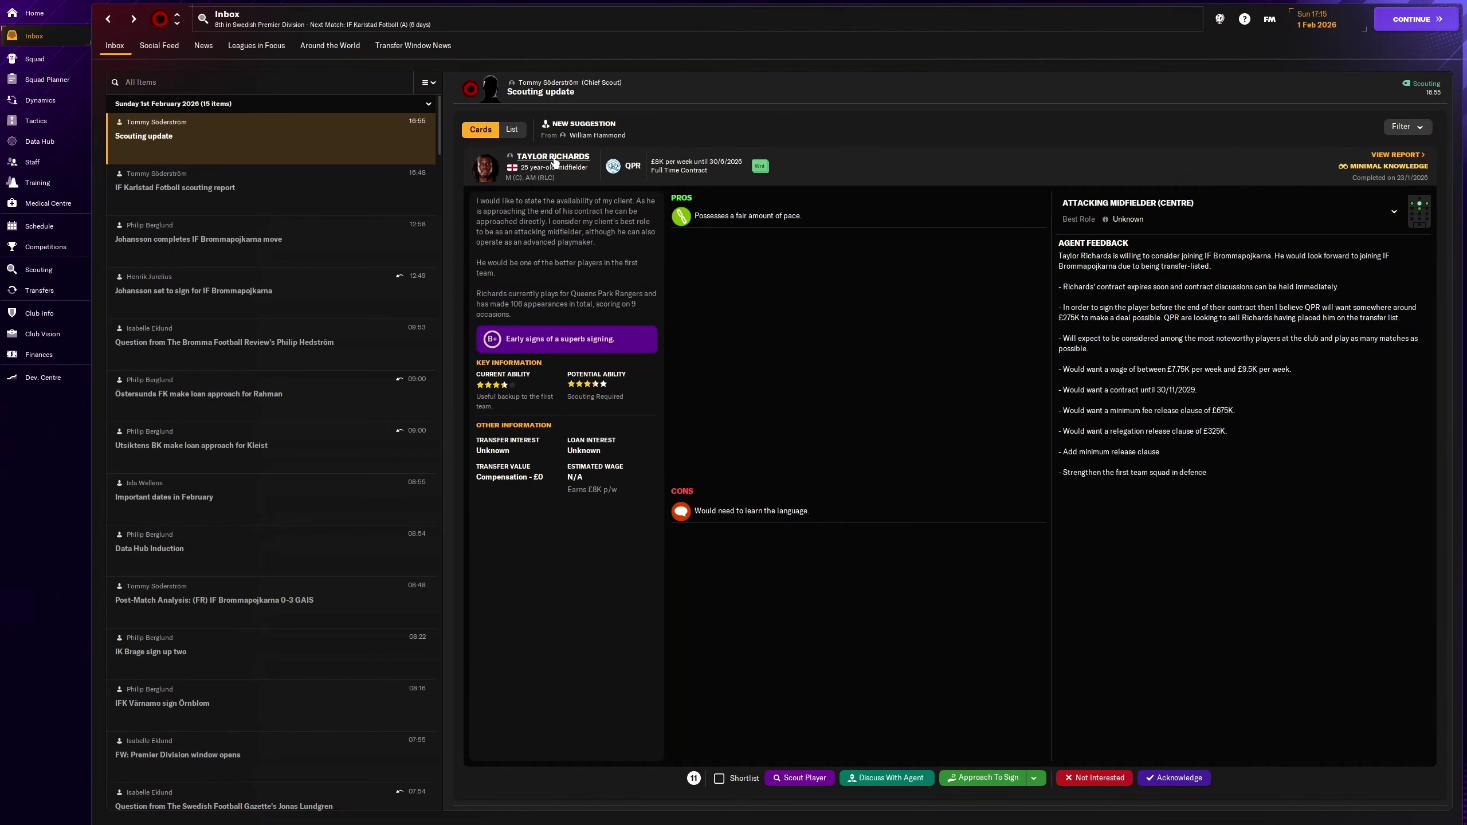
left_click(549, 160)
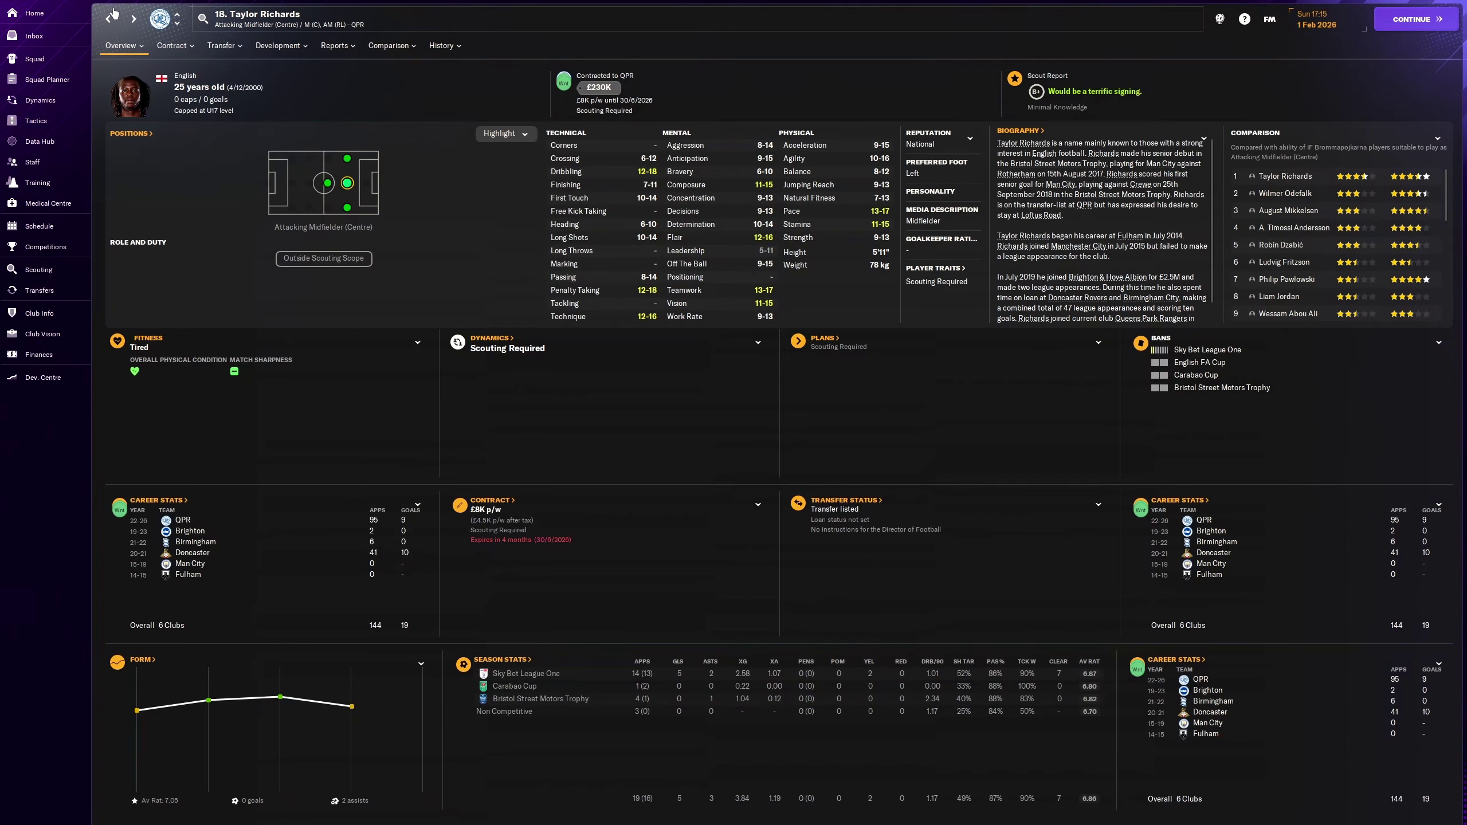
left_click(349, 46)
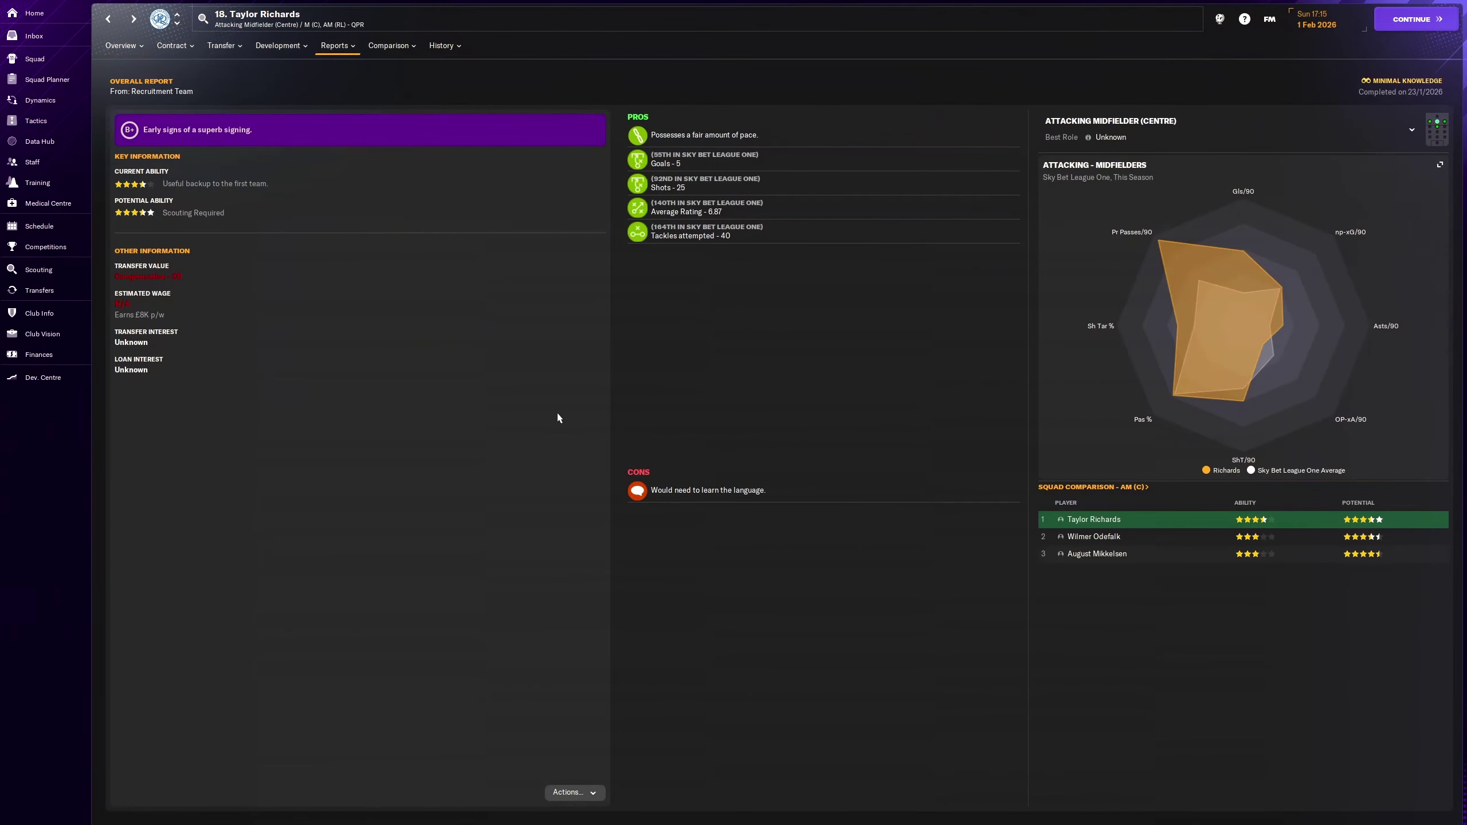
left_click(112, 20)
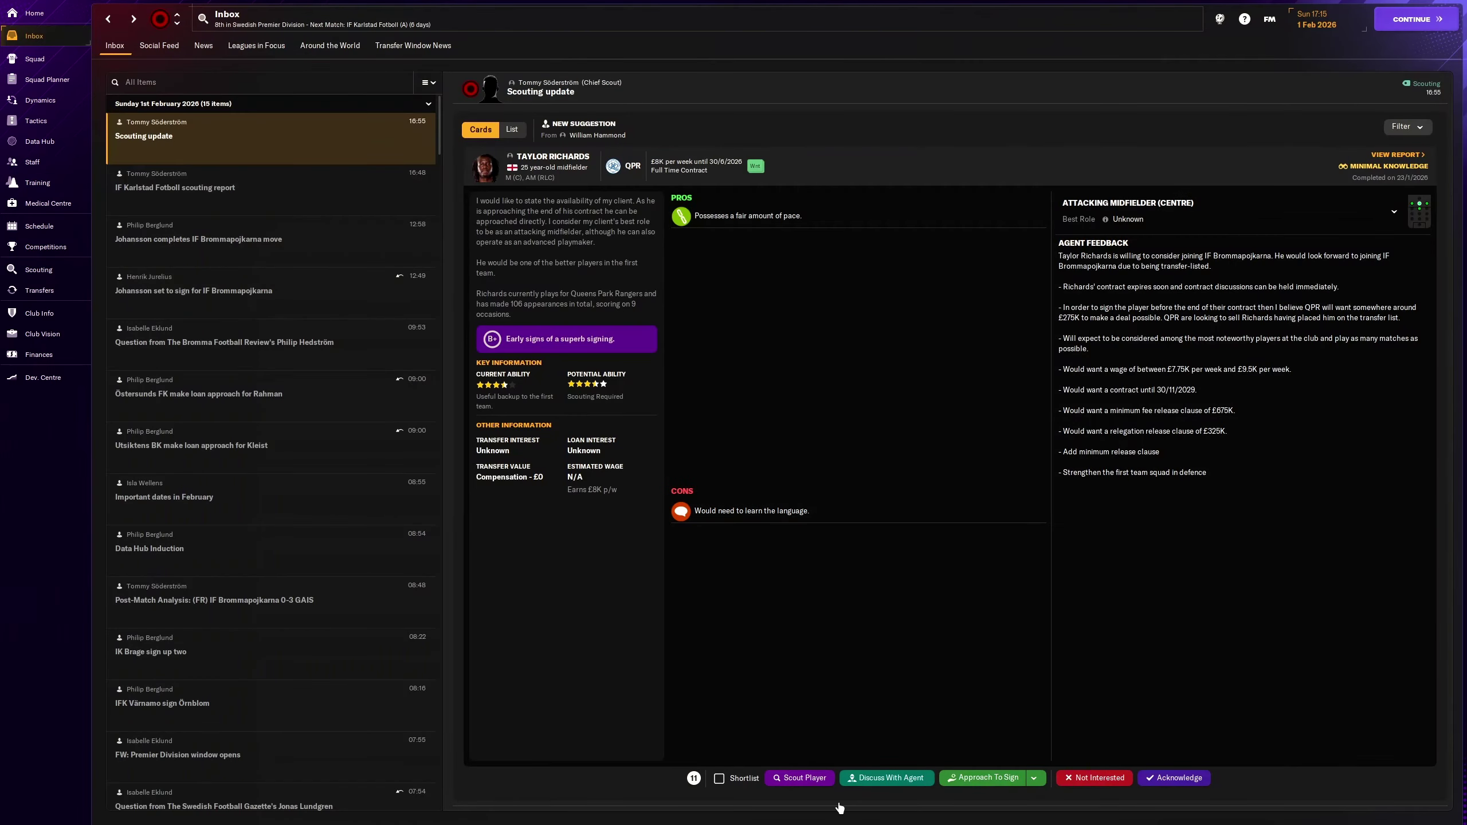
left_click(1192, 780)
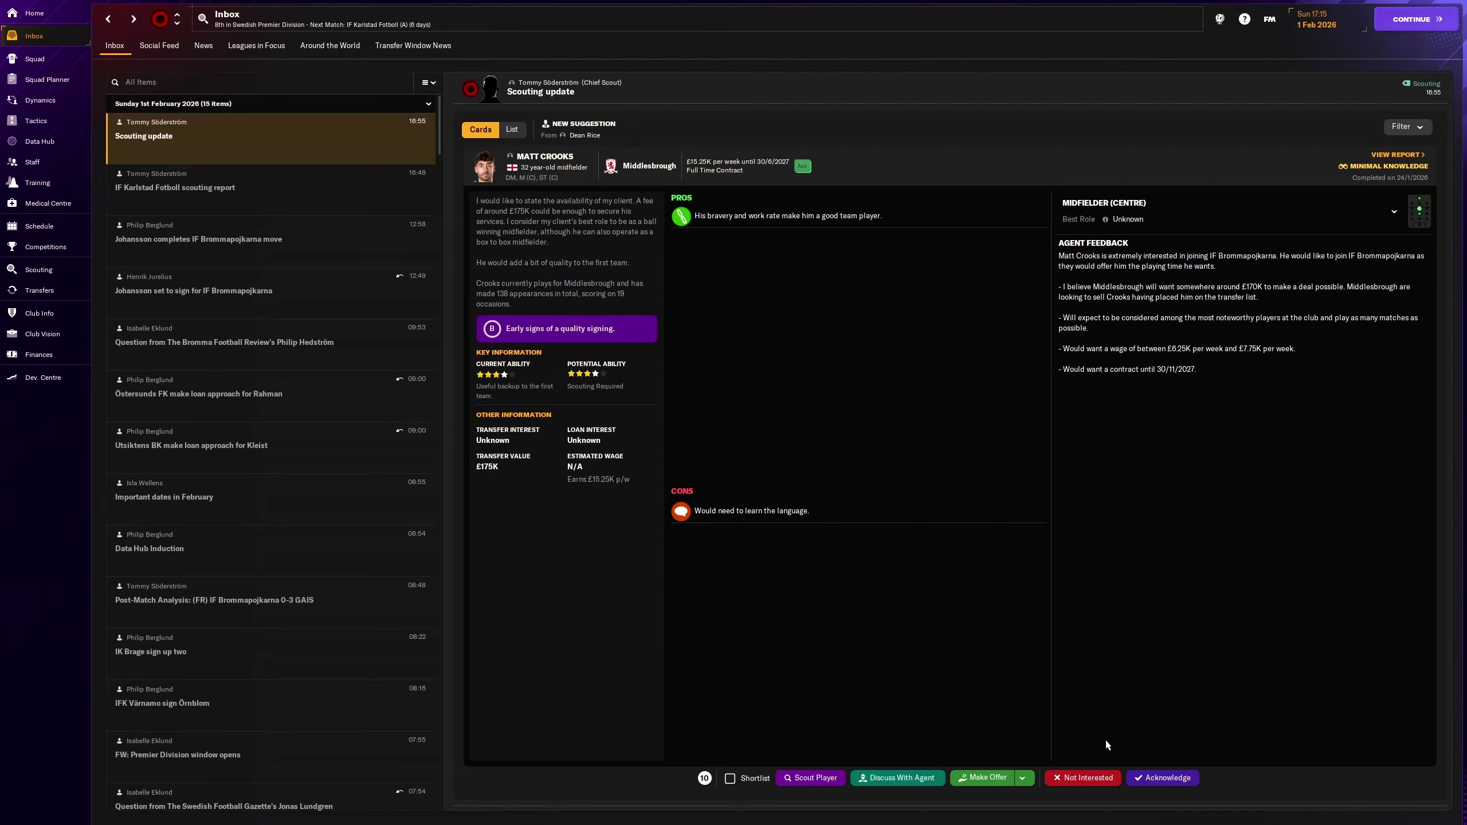
left_click(1158, 782)
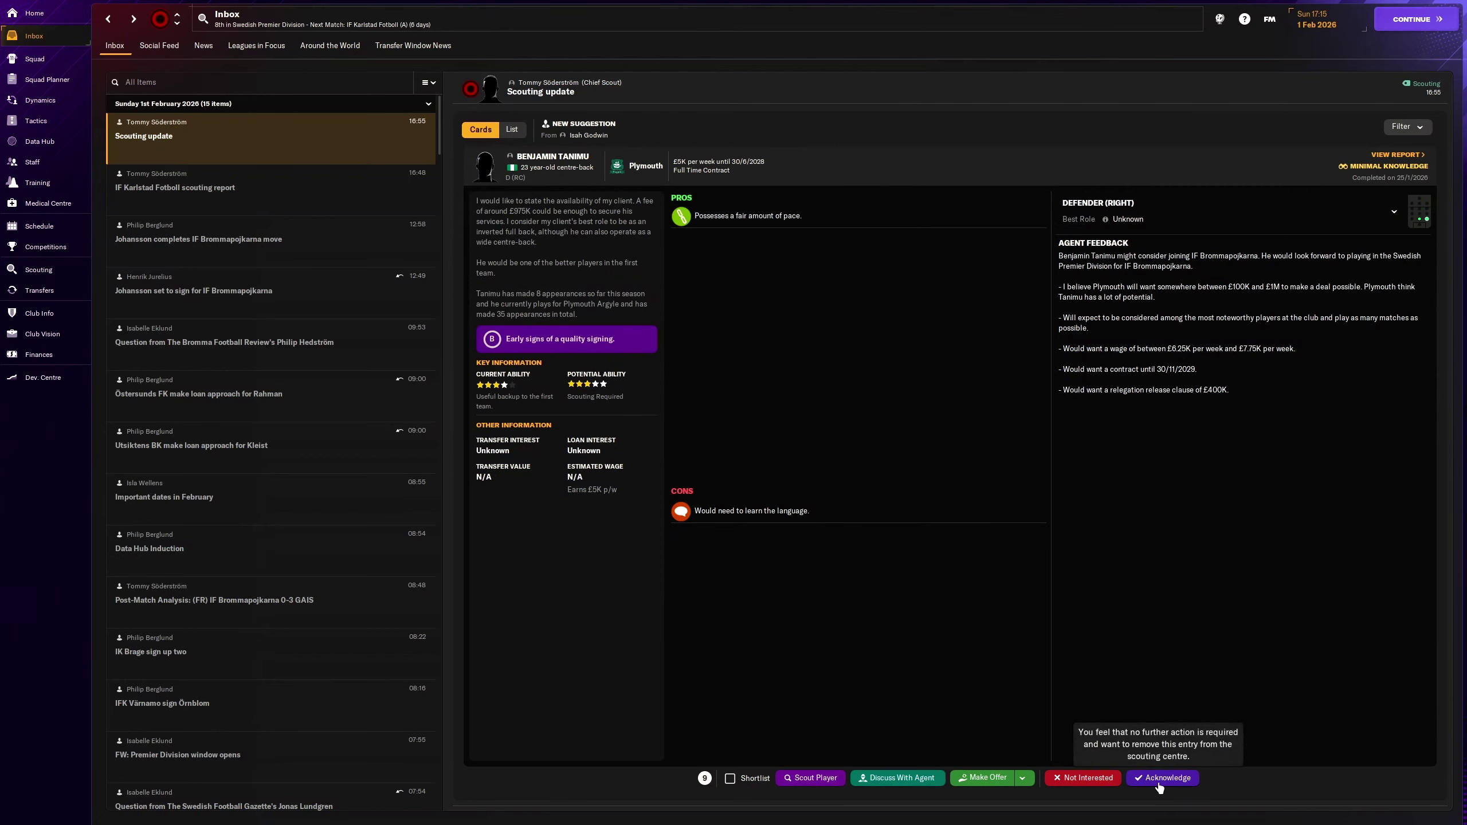
left_click(1158, 781)
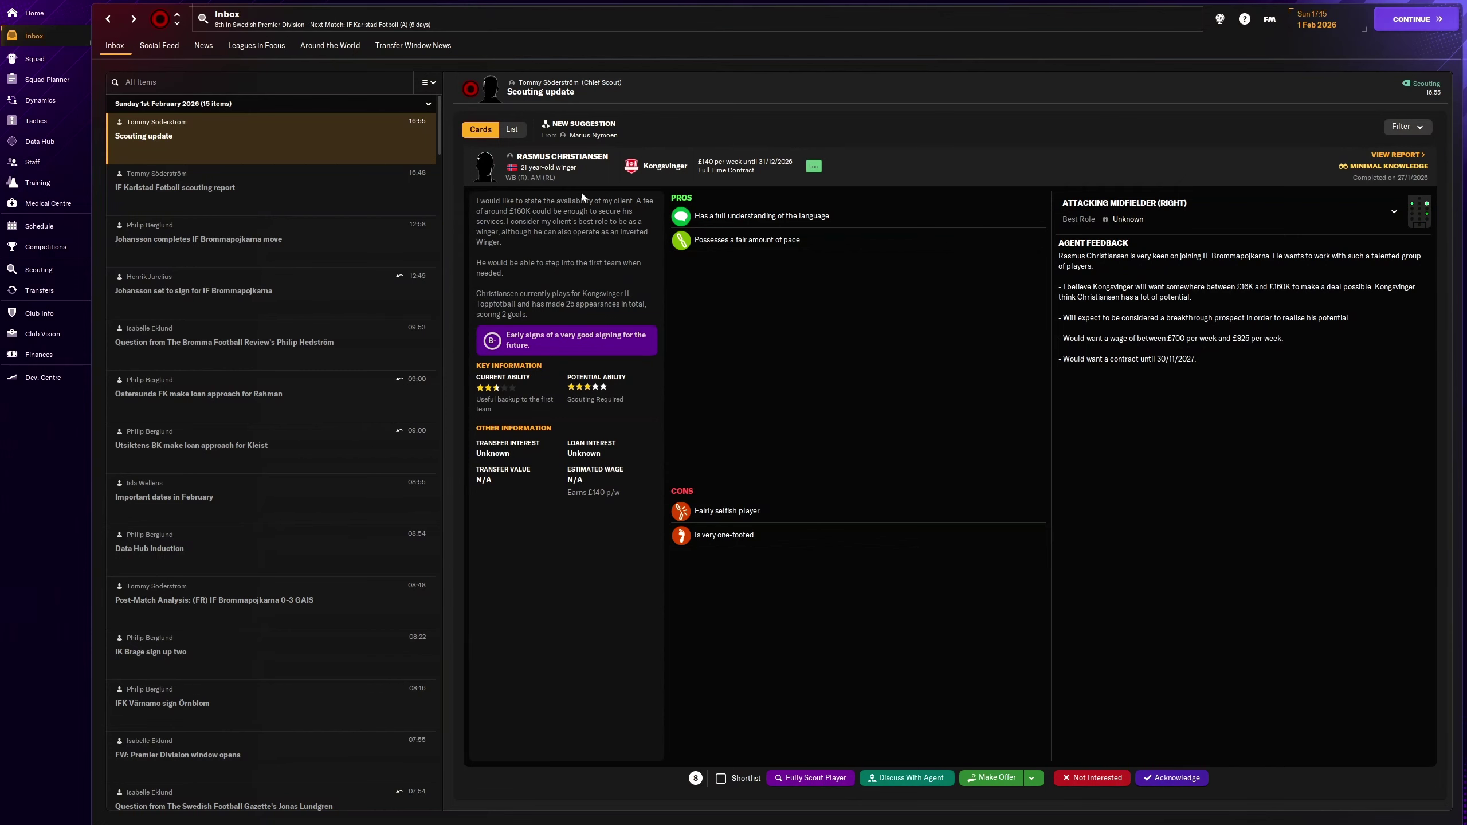
left_click(562, 157)
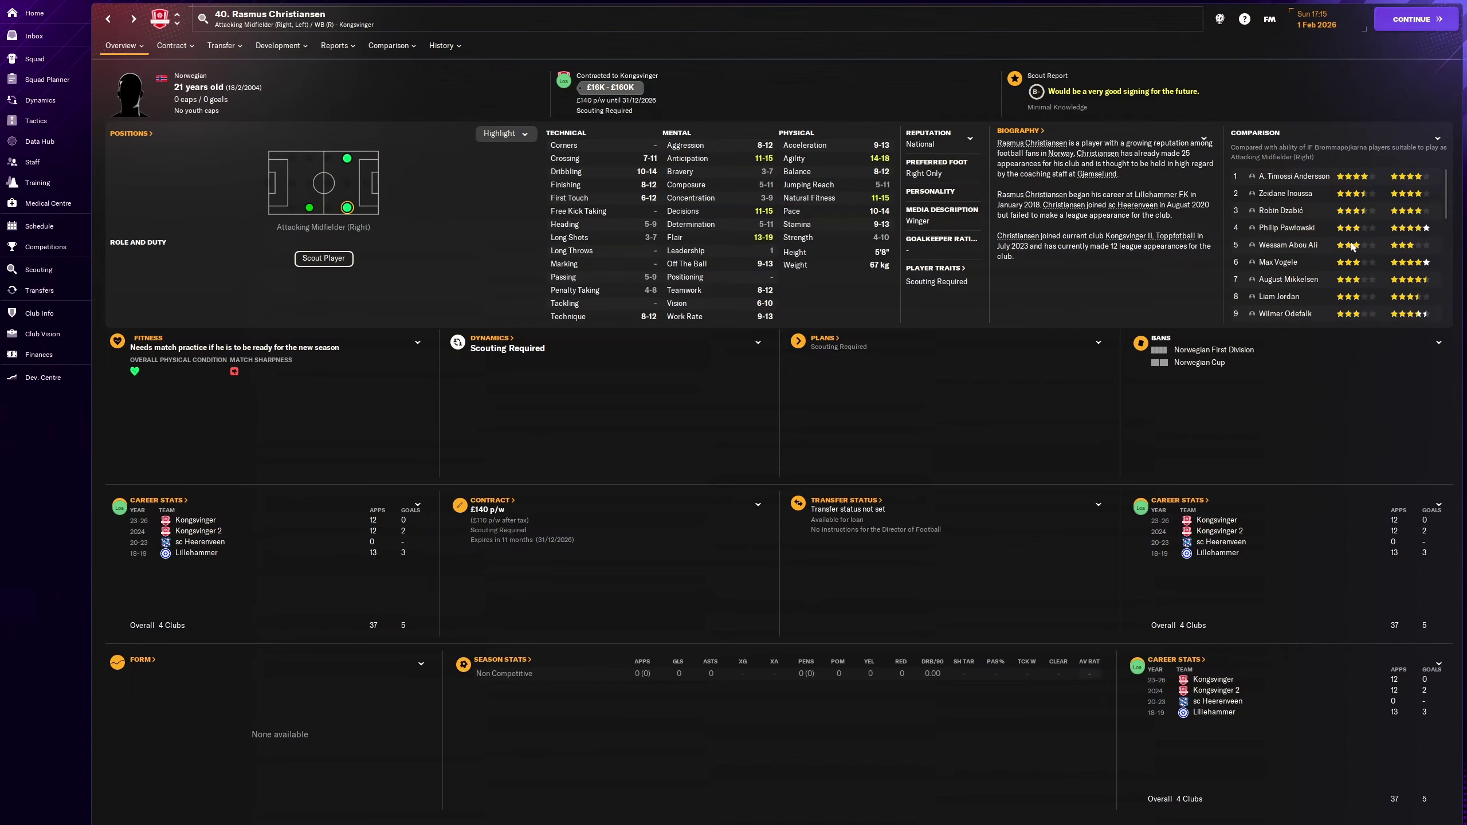
scroll(1335, 270, "down", 2)
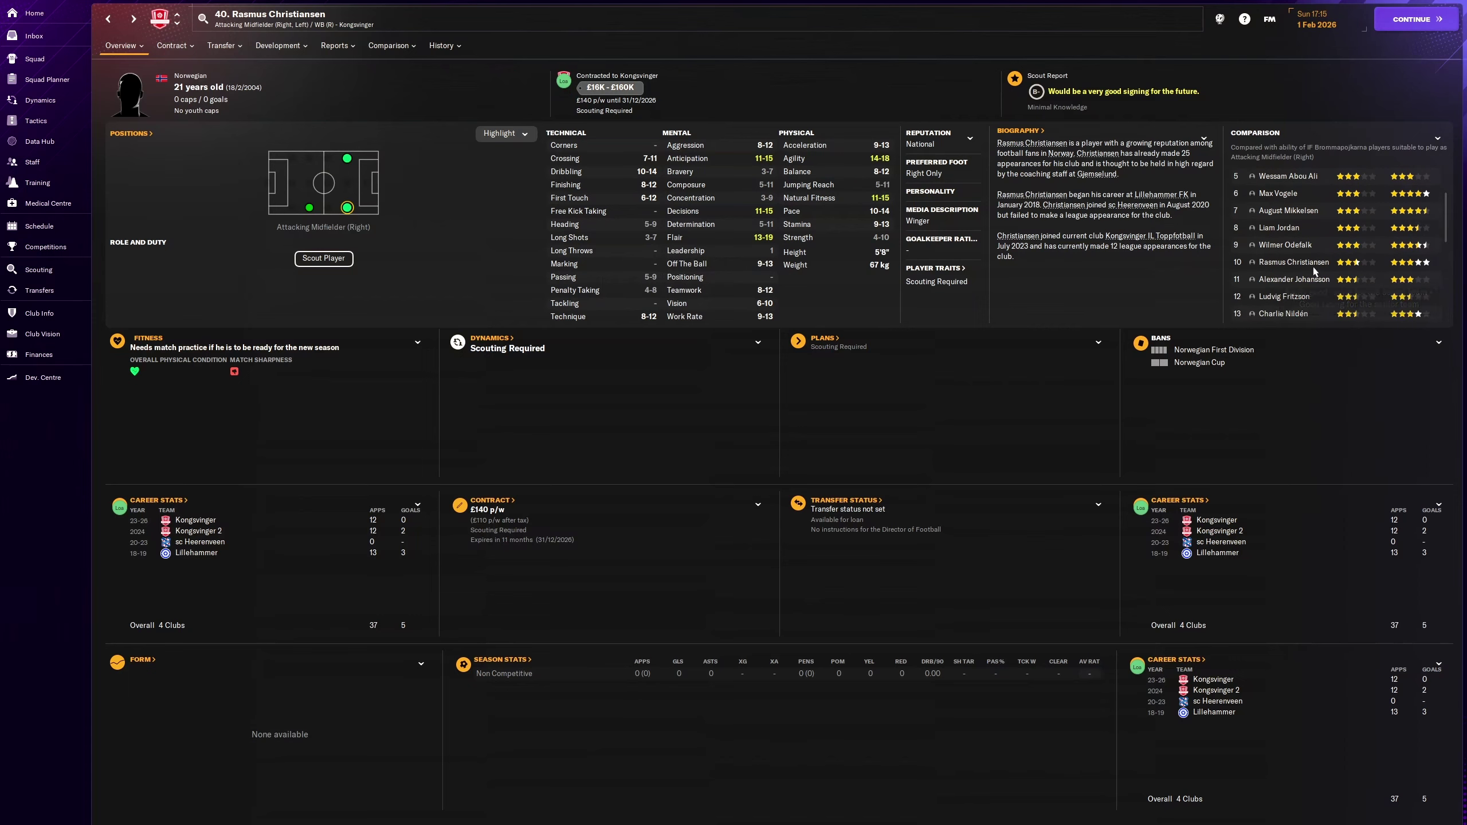
left_click(107, 19)
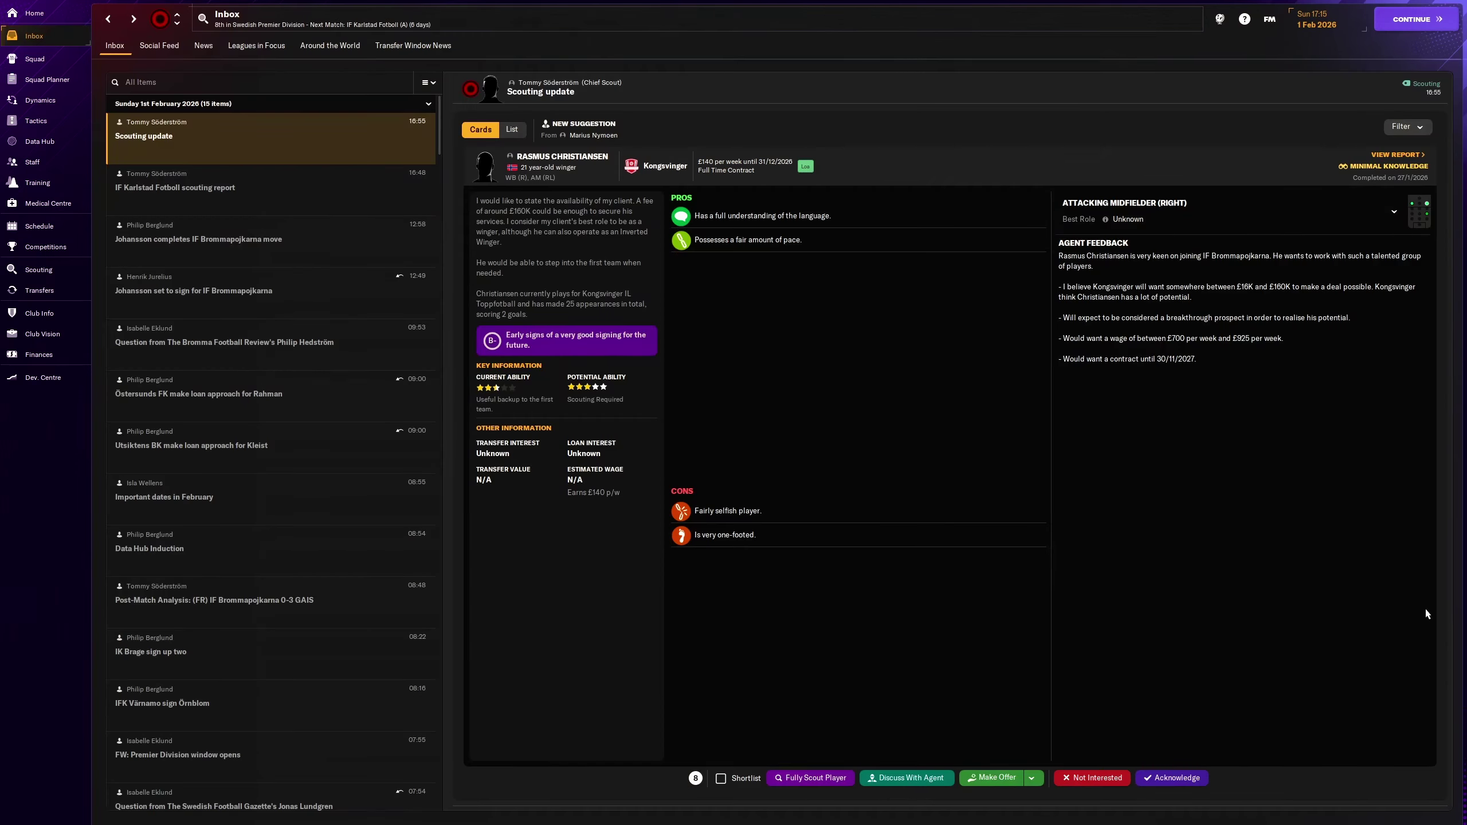
left_click(1187, 778)
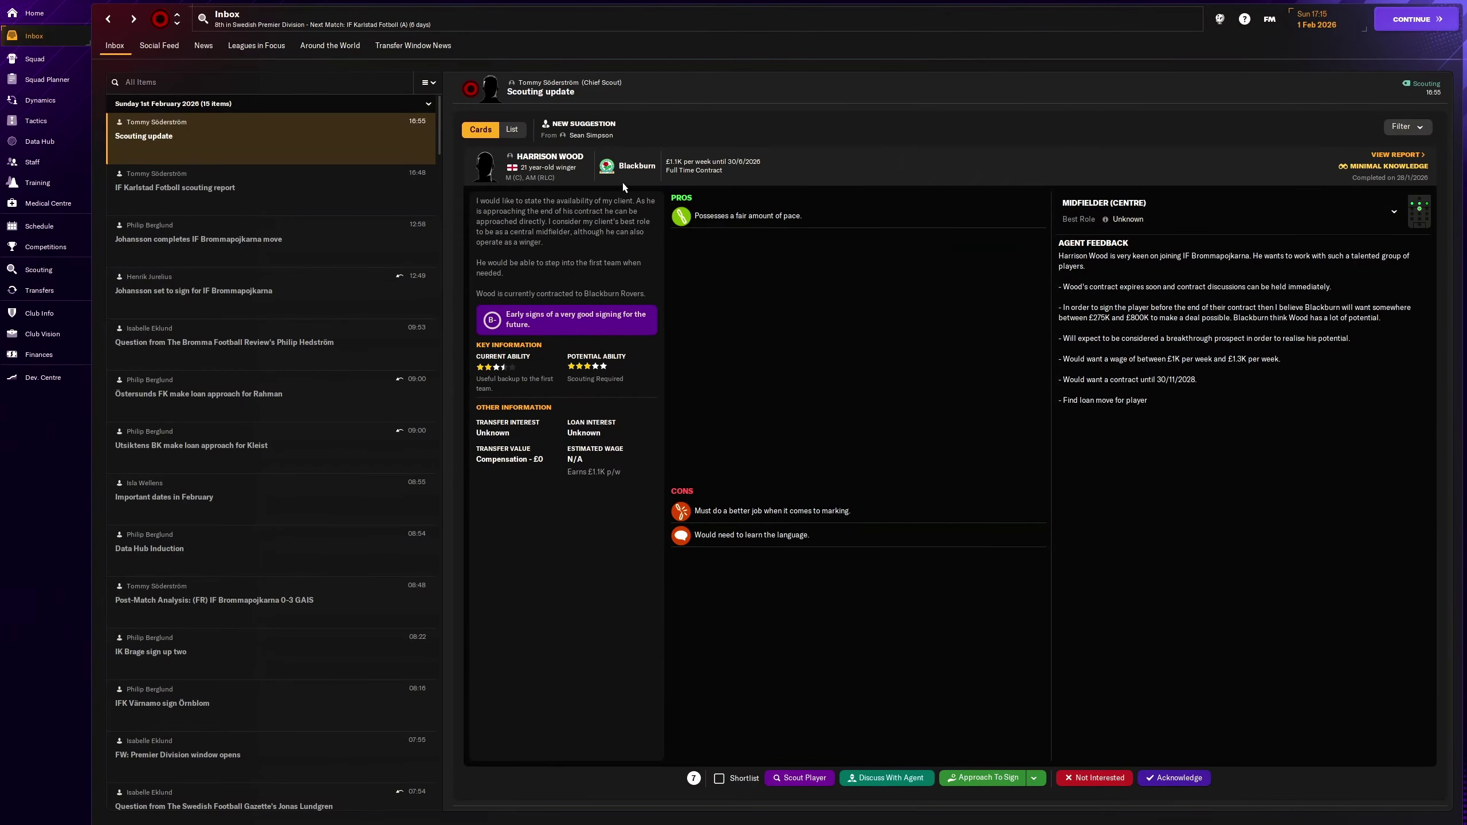
left_click(1186, 778)
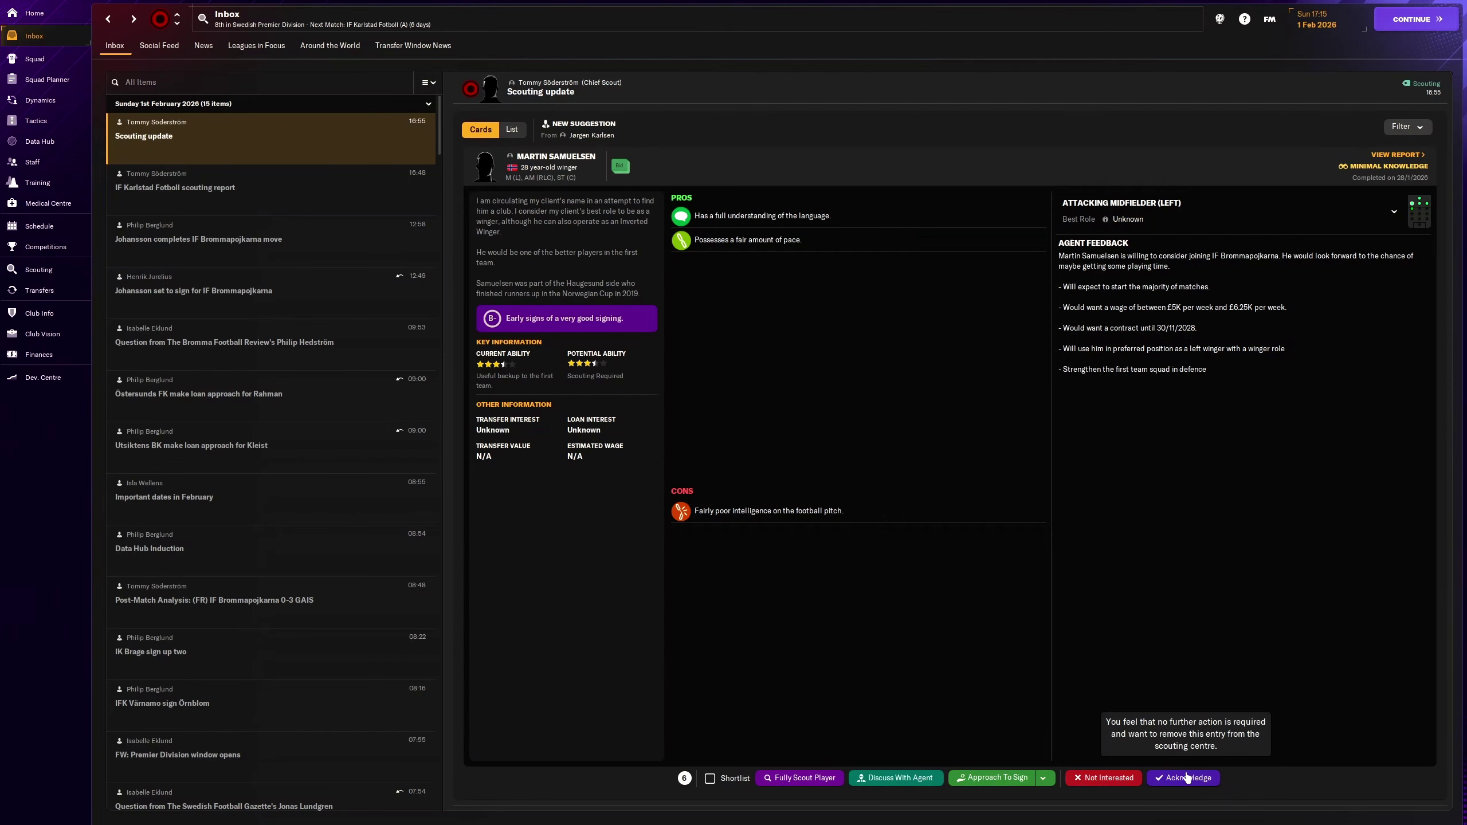
left_click(1186, 779)
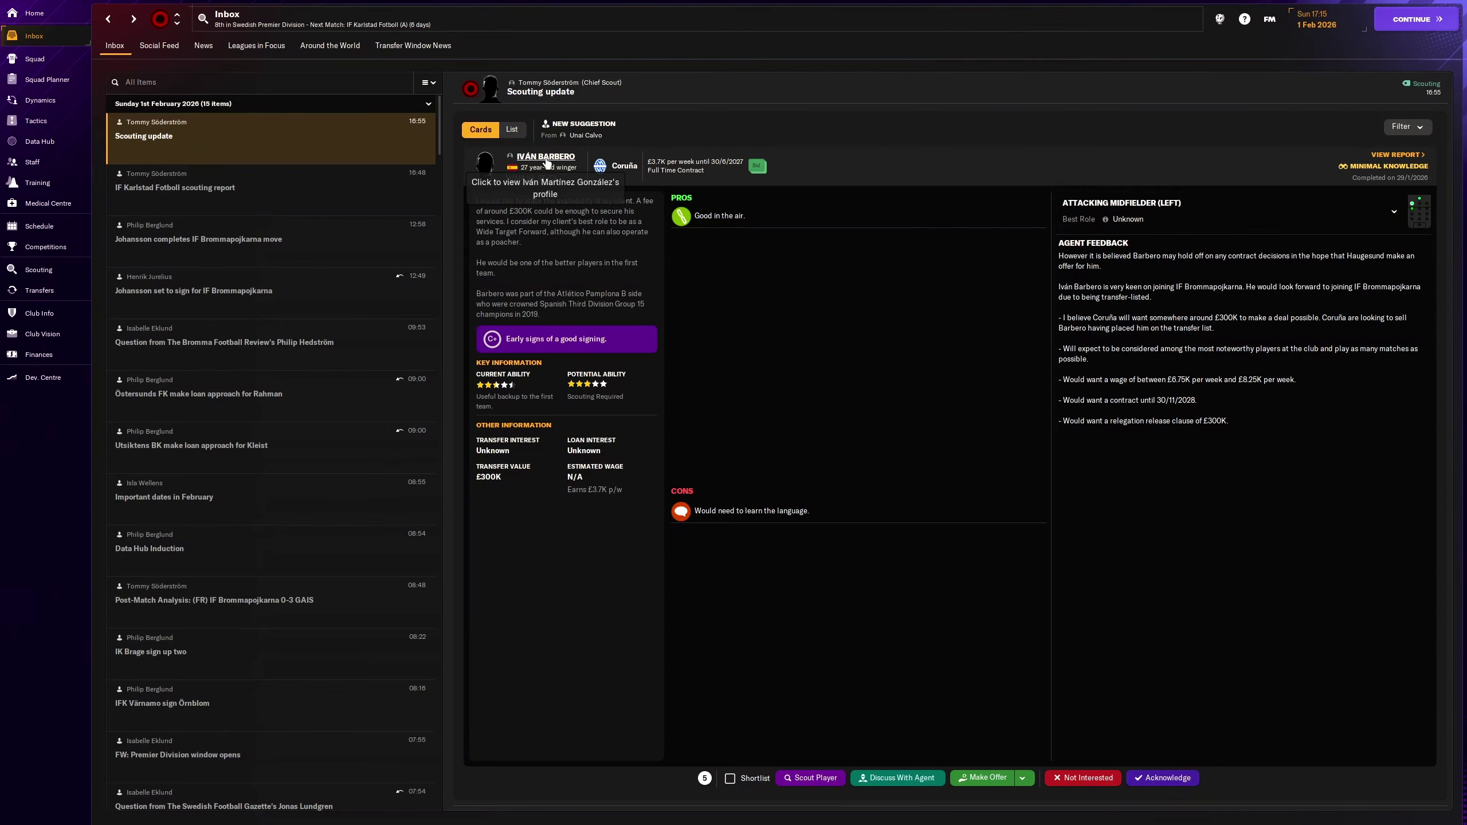
Step: Offer Coruña winger Iván Barbero a one-week trial and acknowledge his scouting card
left_click(546, 158)
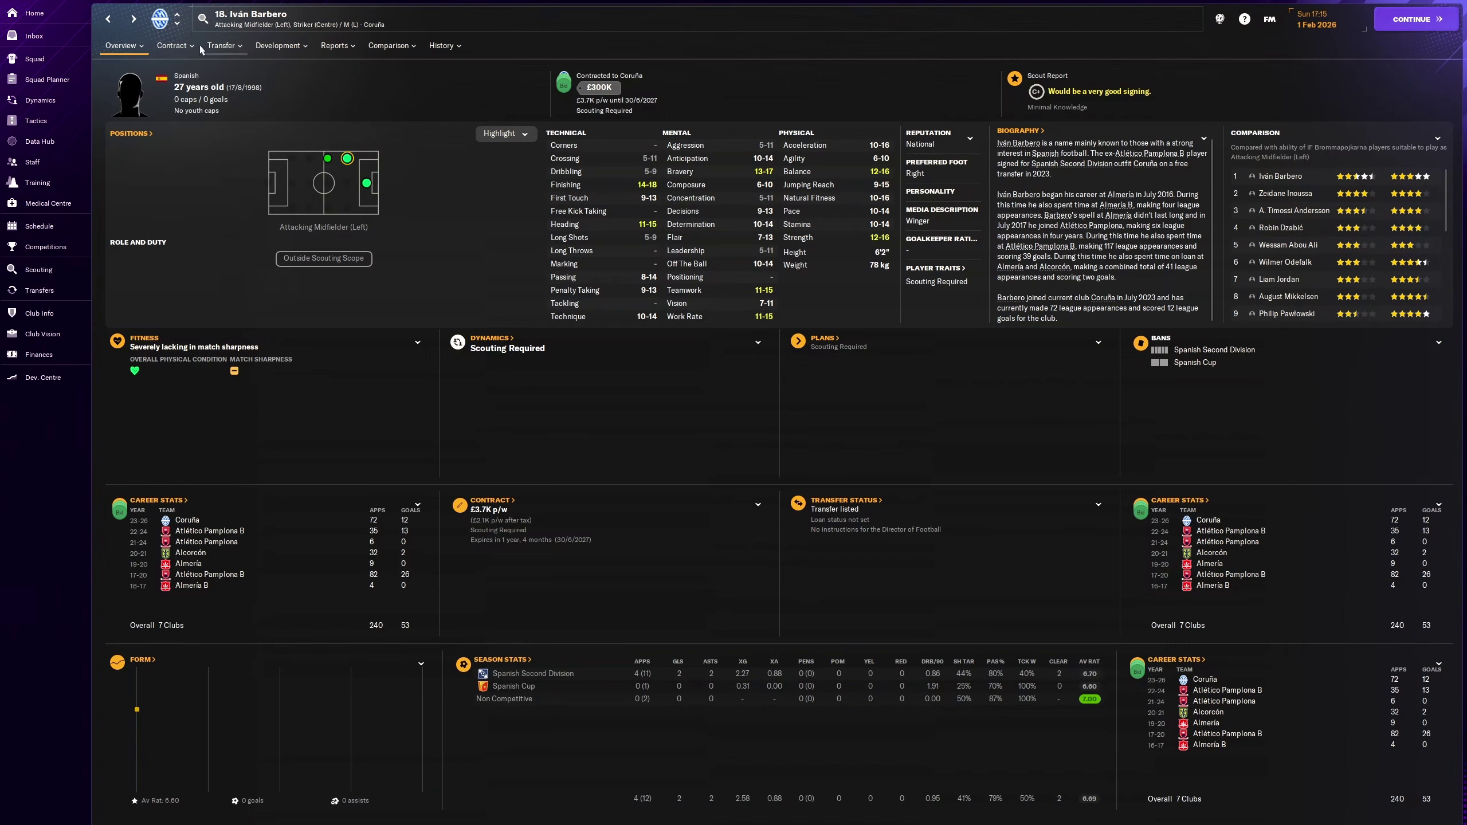
left_click(175, 45)
left_click(221, 45)
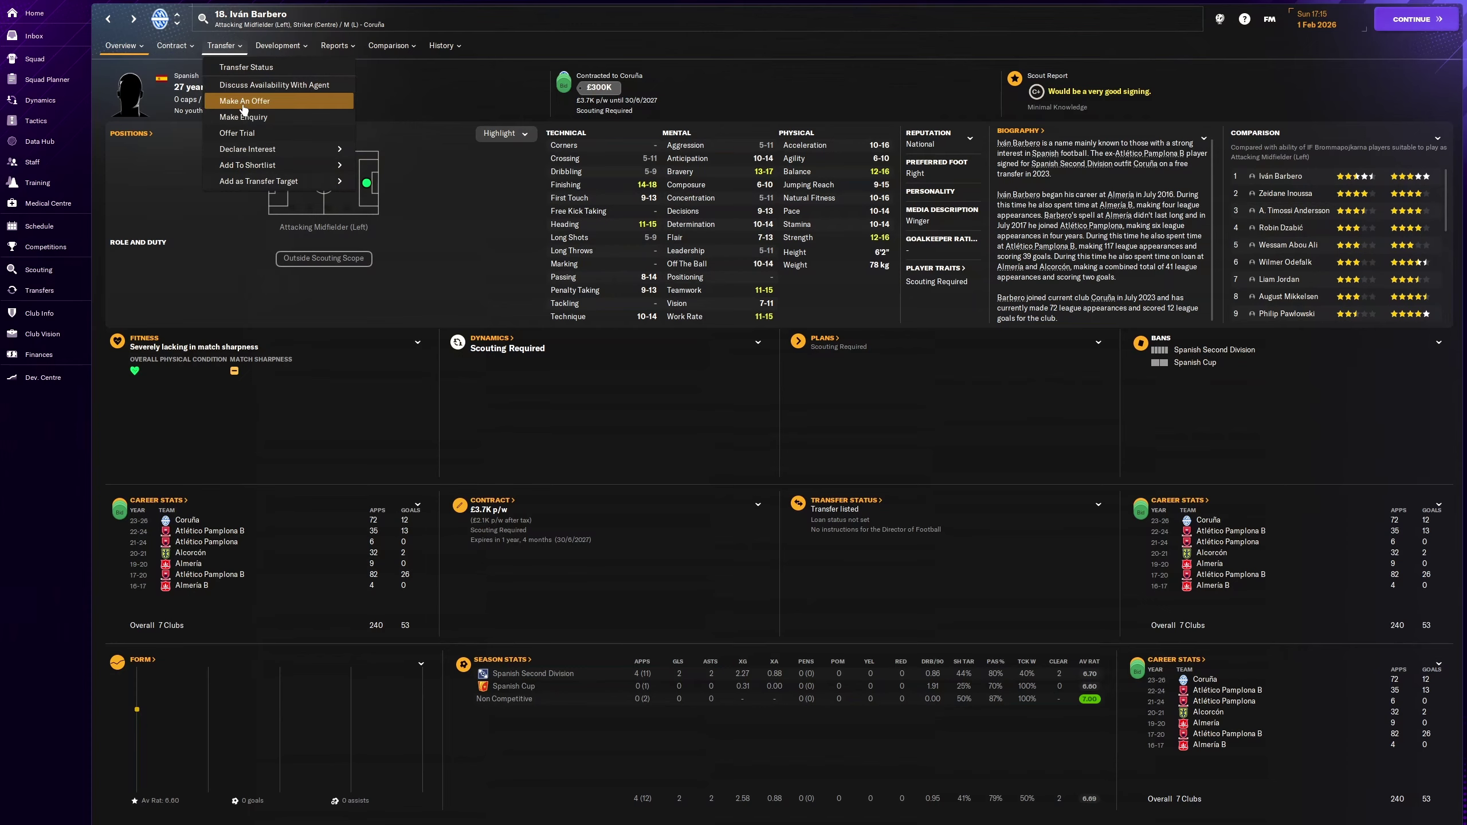
left_click(248, 134)
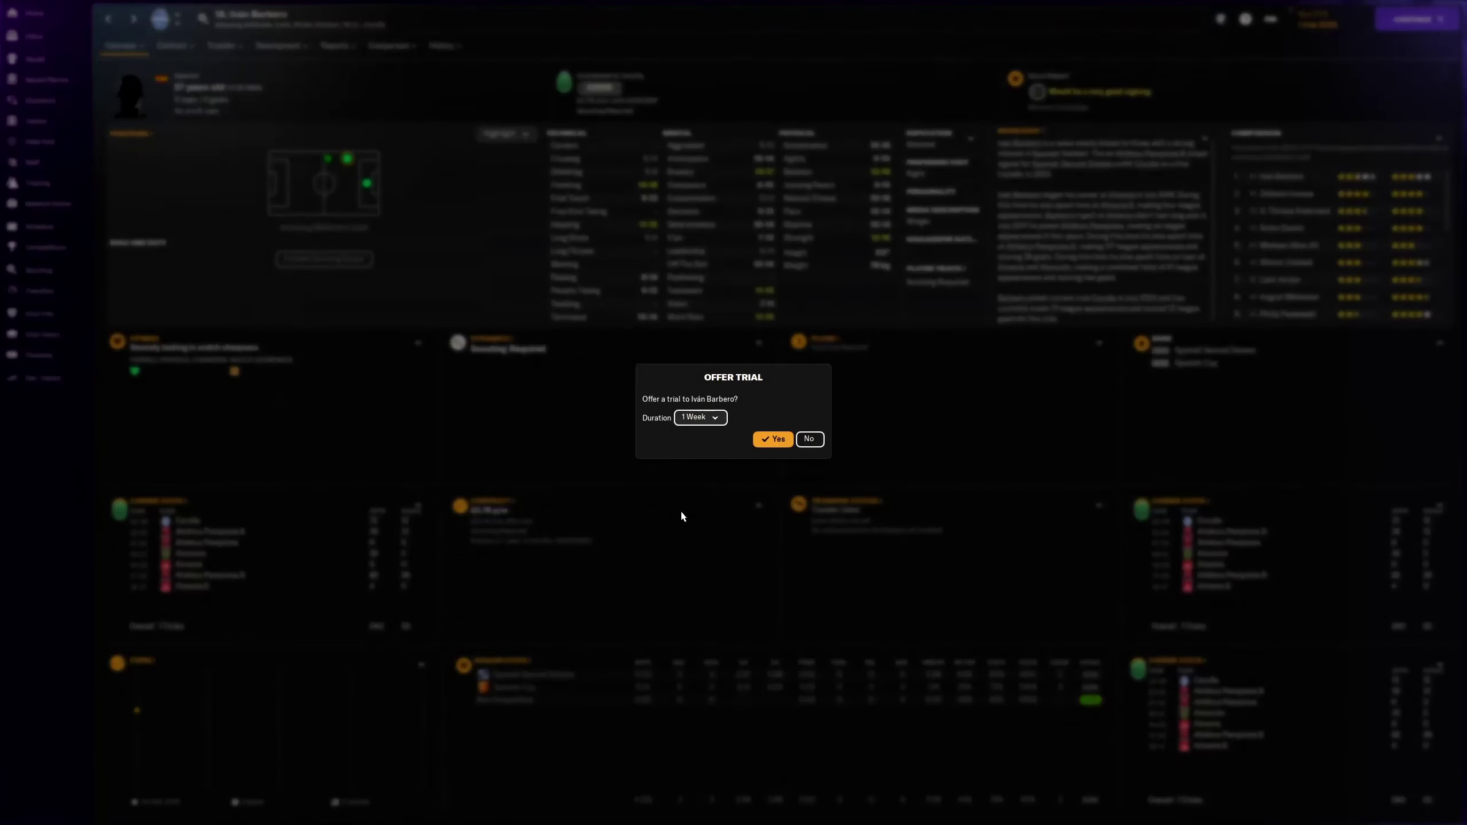
left_click(702, 417)
left_click(701, 467)
left_click(772, 439)
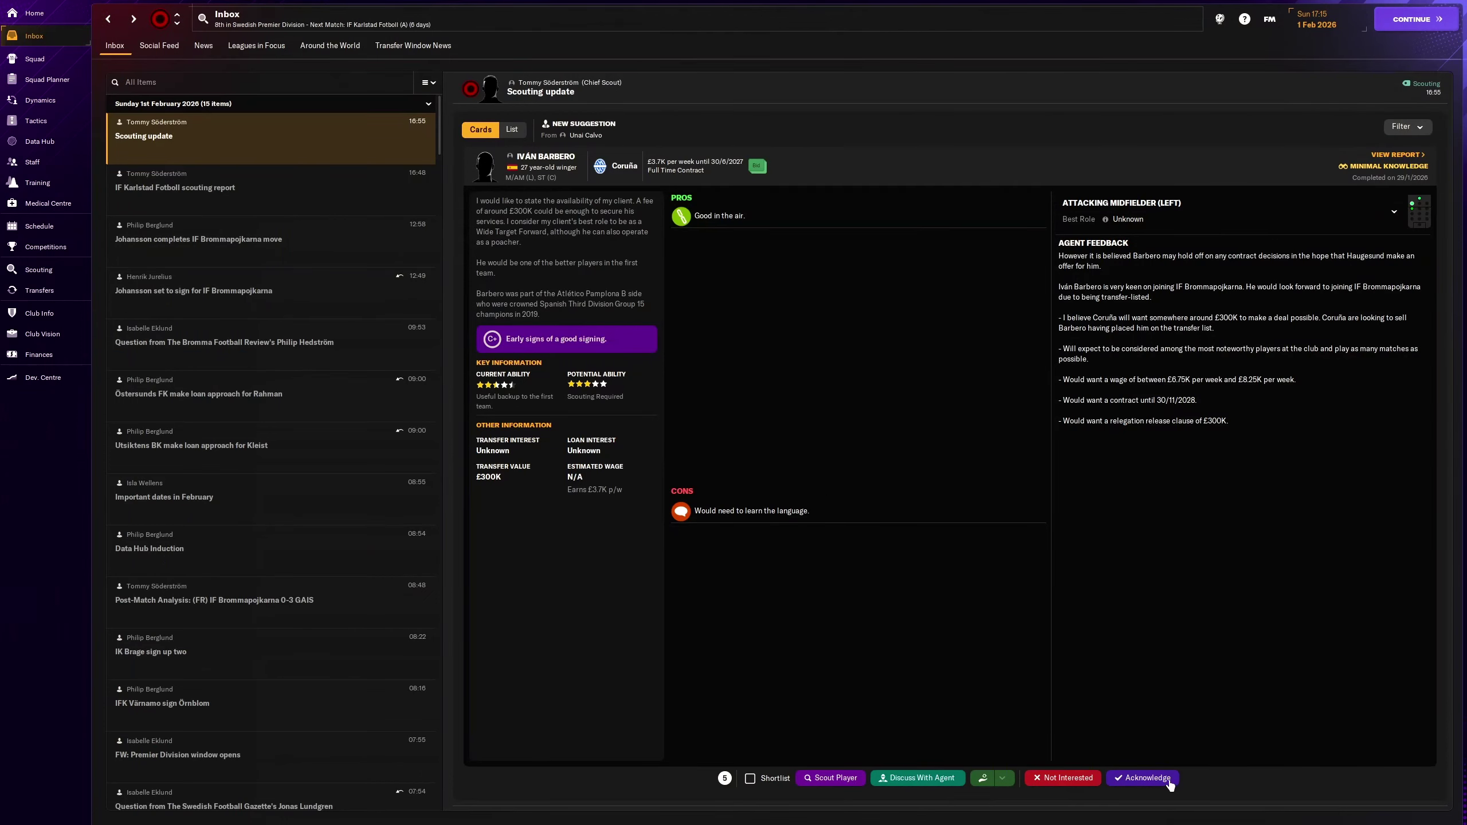
left_click(1166, 779)
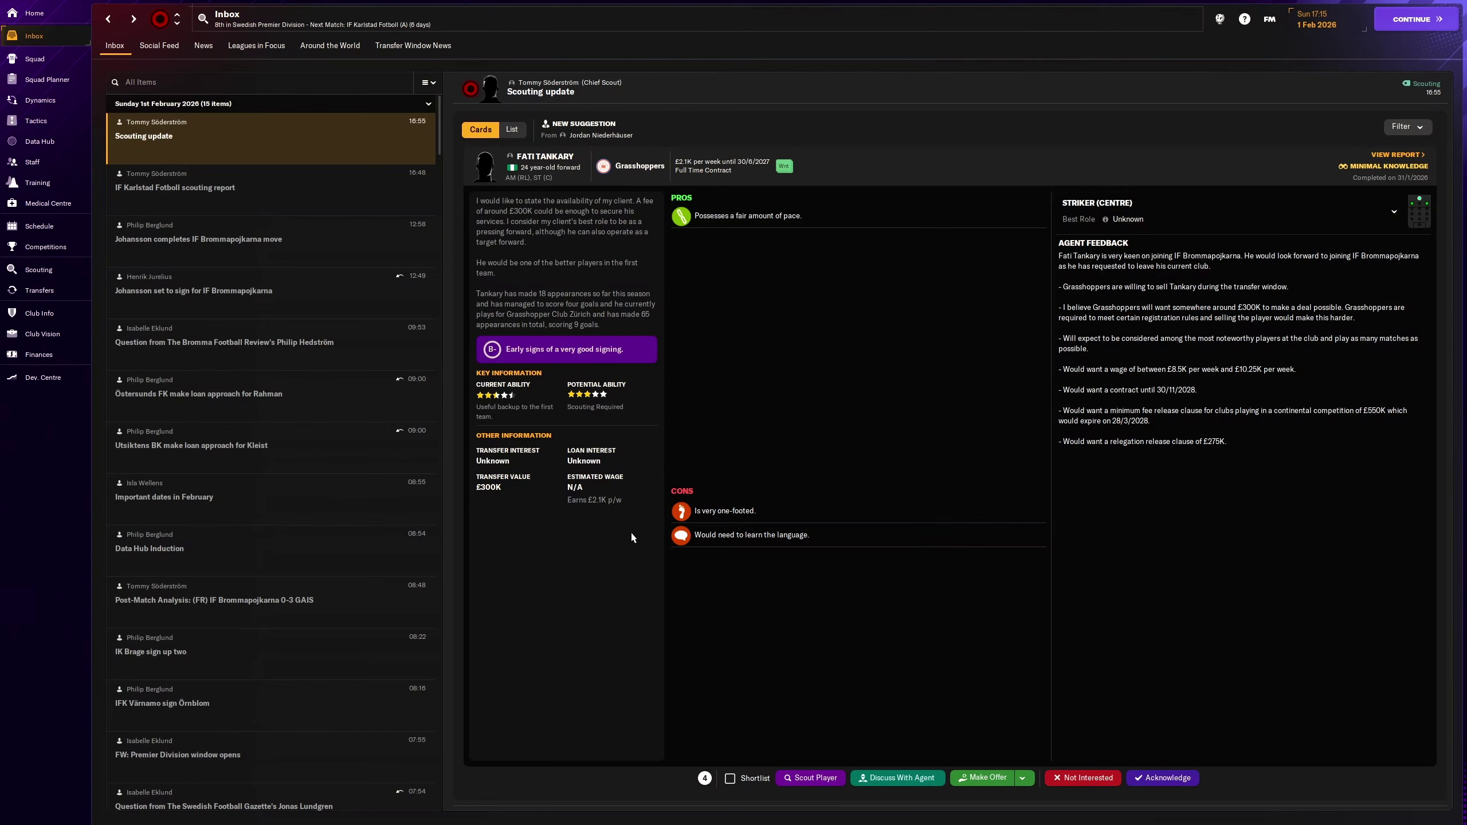
left_click(545, 157)
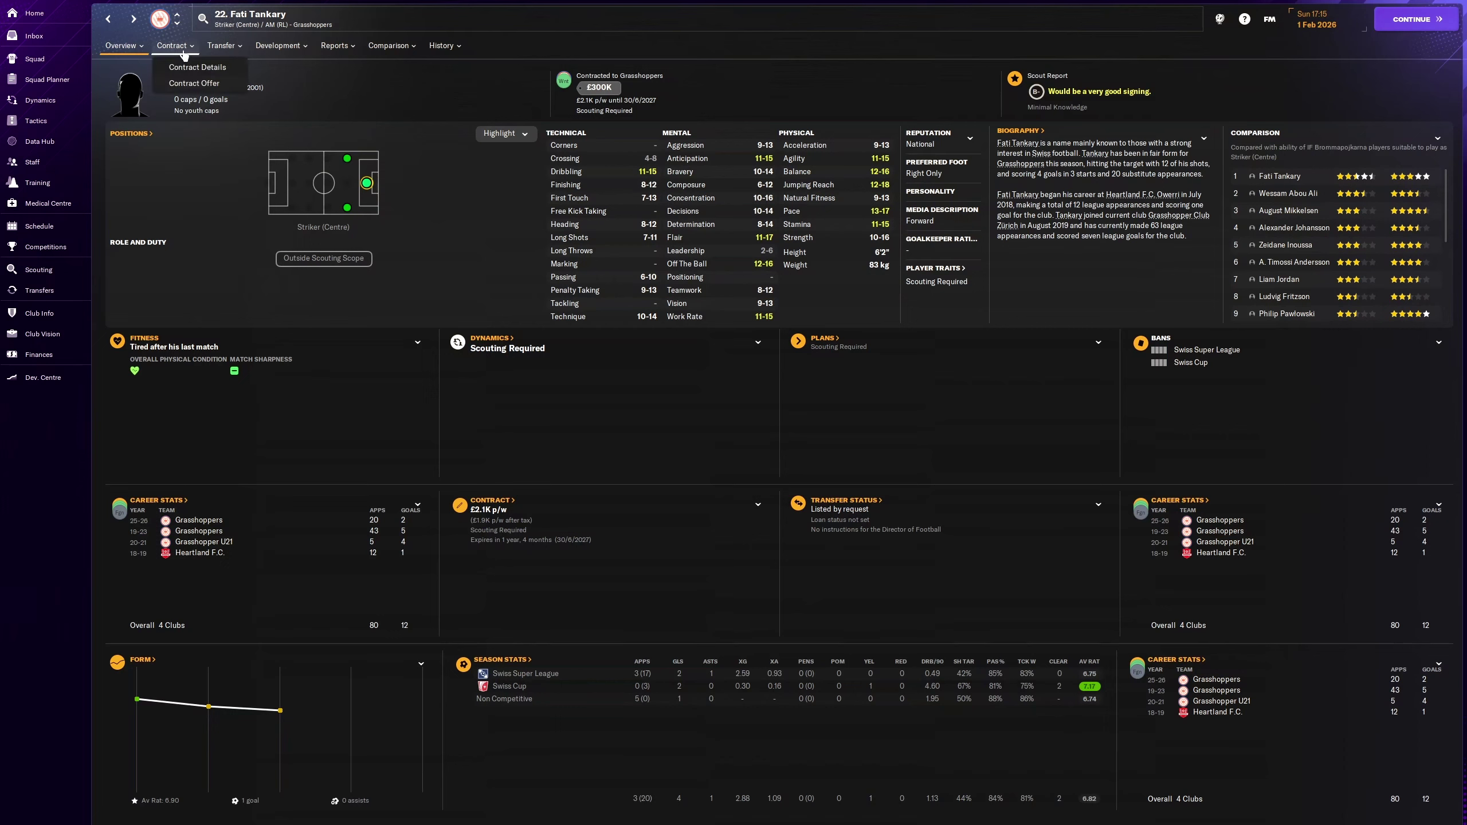
left_click(222, 45)
left_click(263, 133)
left_click(701, 417)
left_click(700, 452)
left_click(773, 440)
left_click(110, 19)
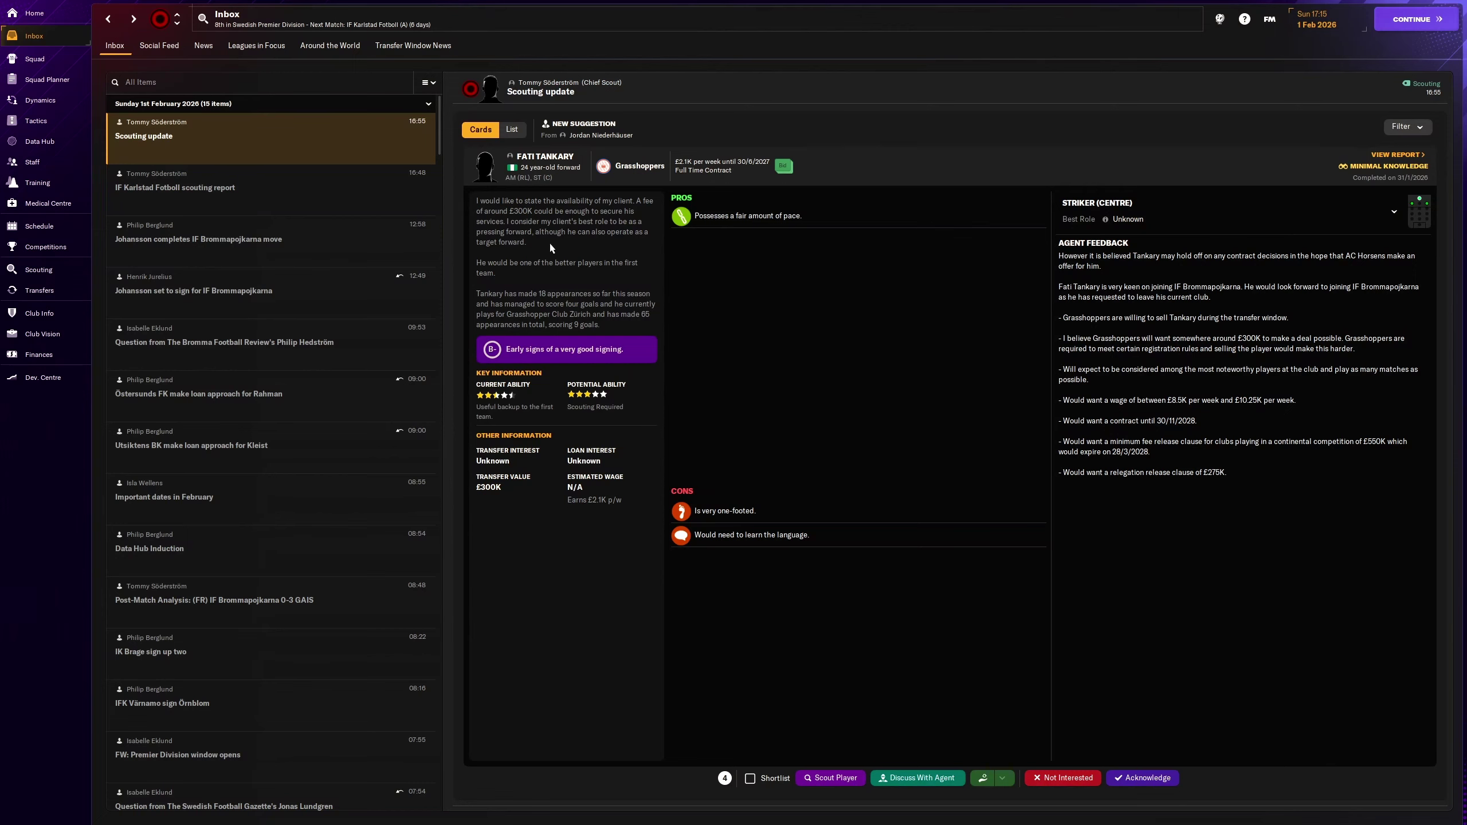
left_click(1137, 780)
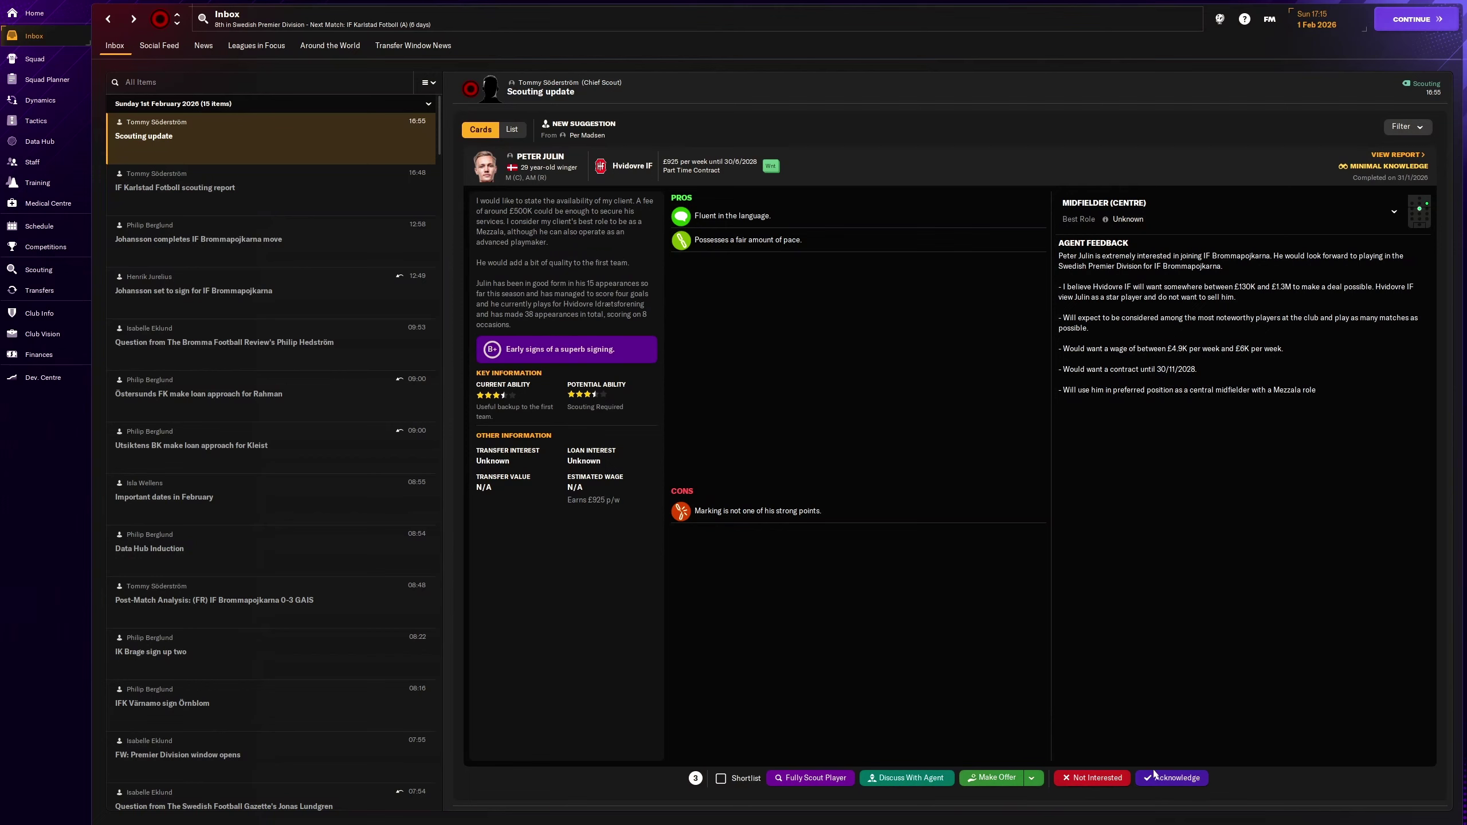
left_click(1174, 785)
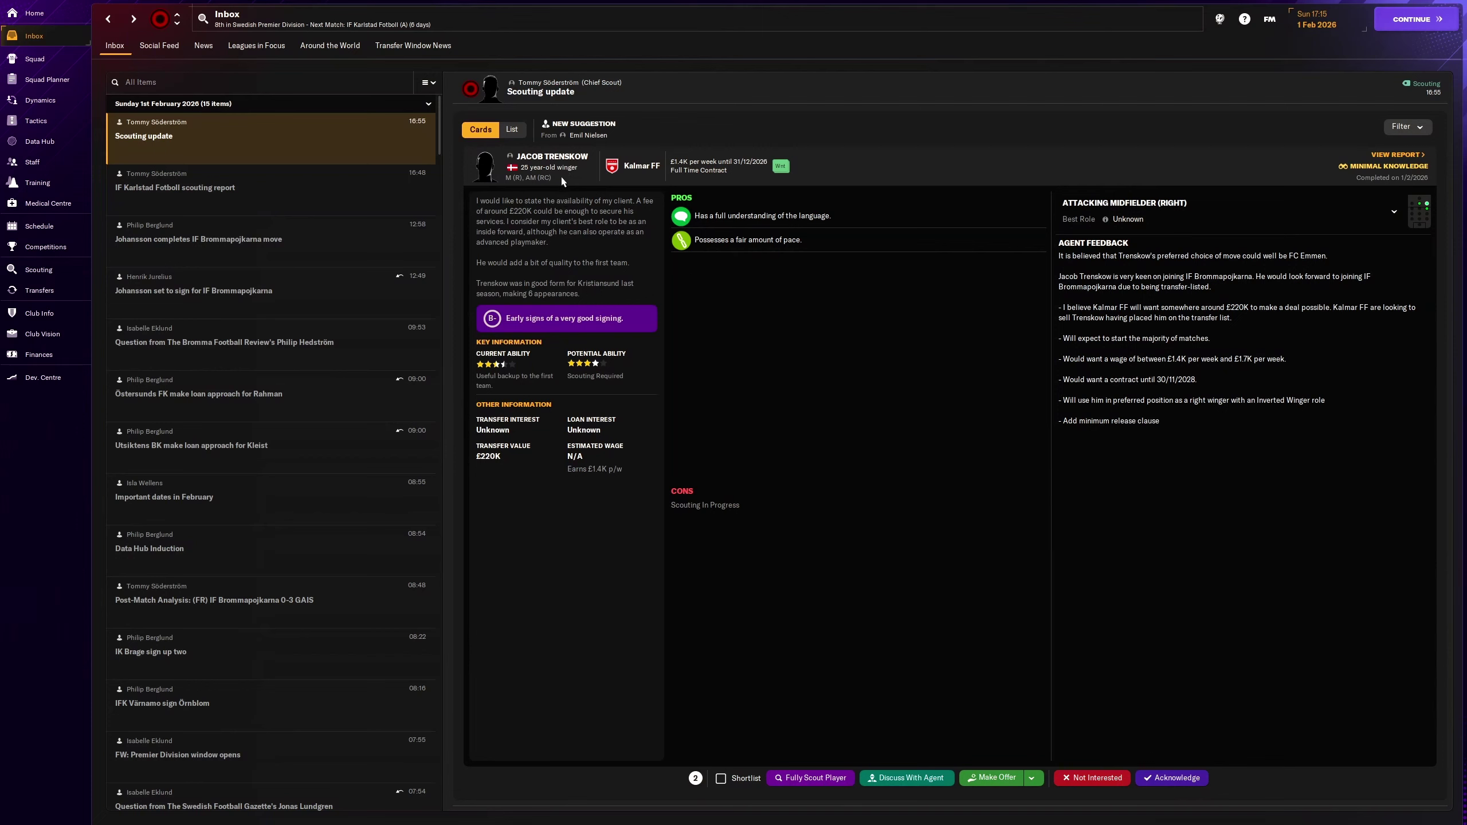
left_click(1186, 776)
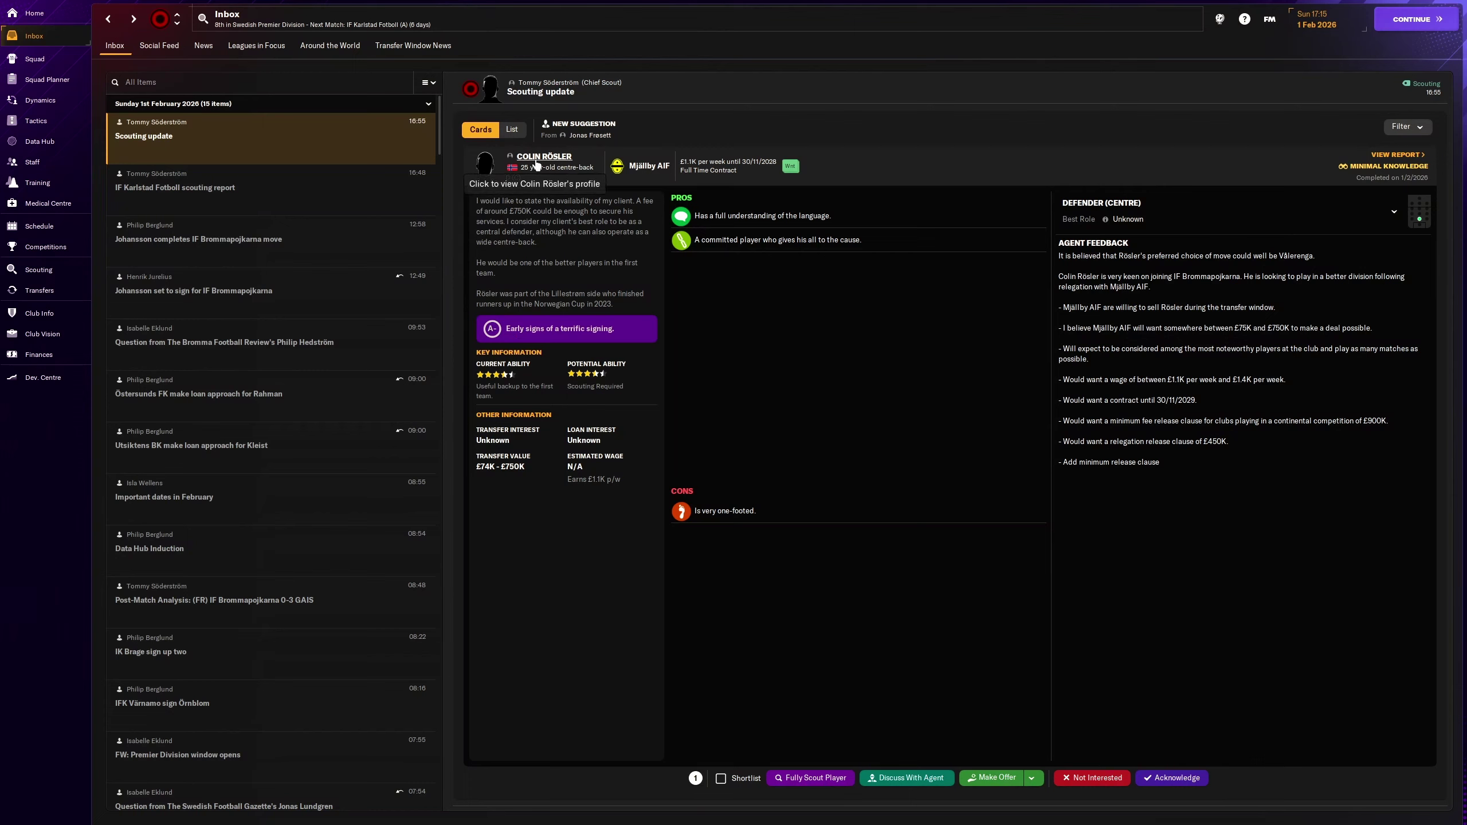
Step: Review Colin Rösler's transfer interest and advance the game to 2 February 2026
left_click(535, 160)
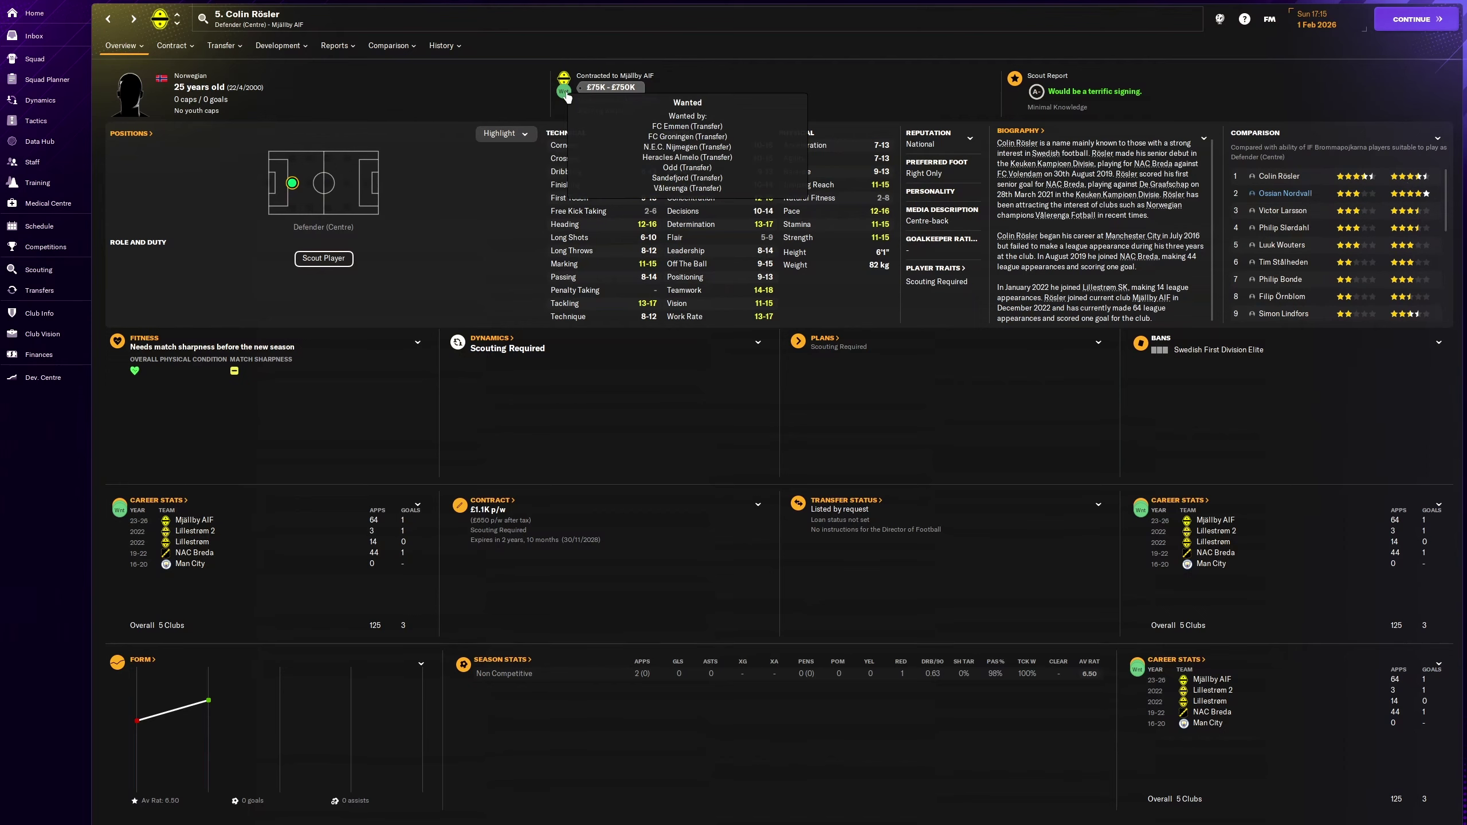
left_click(565, 96)
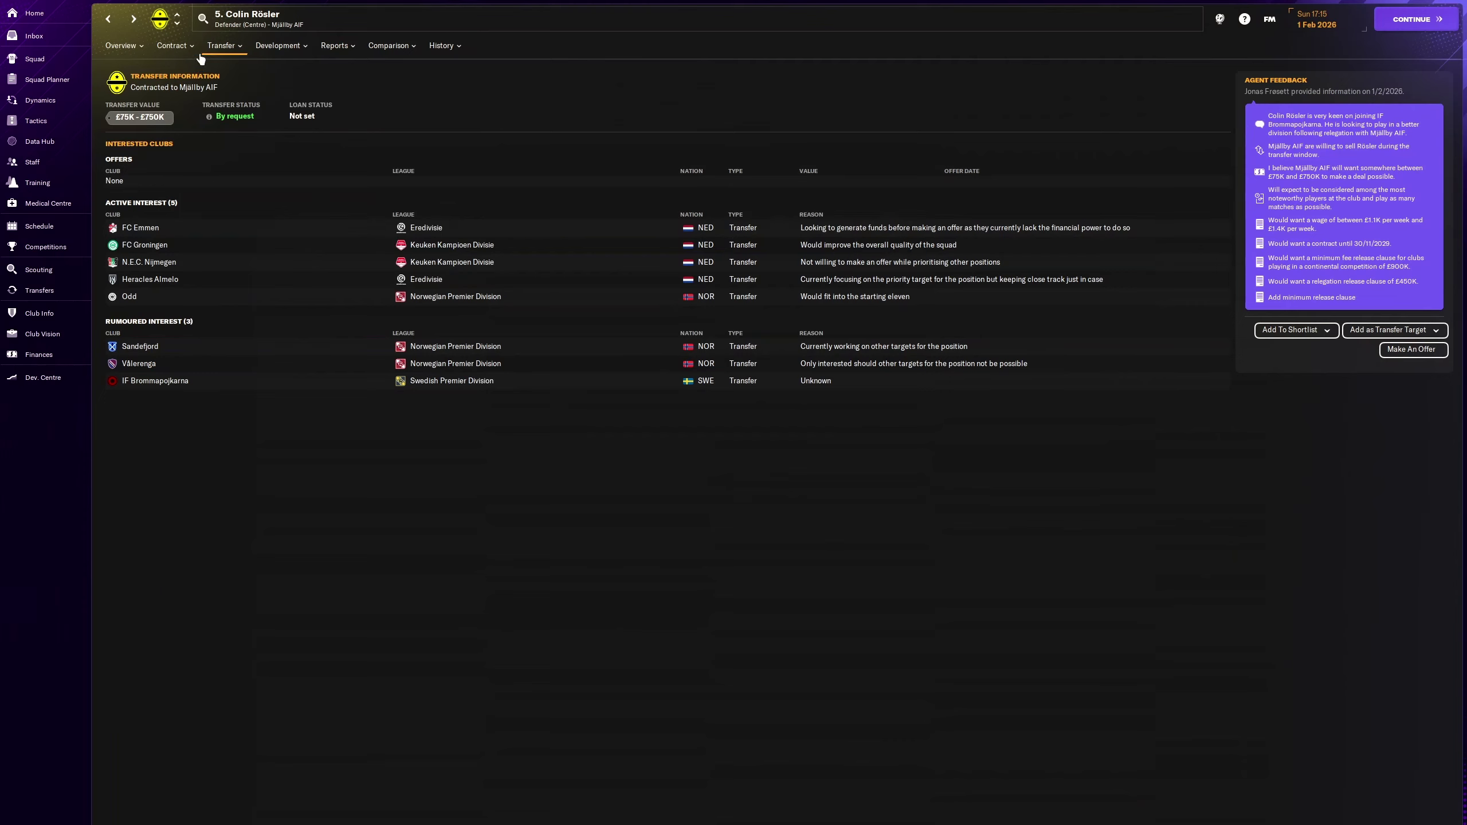
left_click(157, 50)
left_click(134, 61)
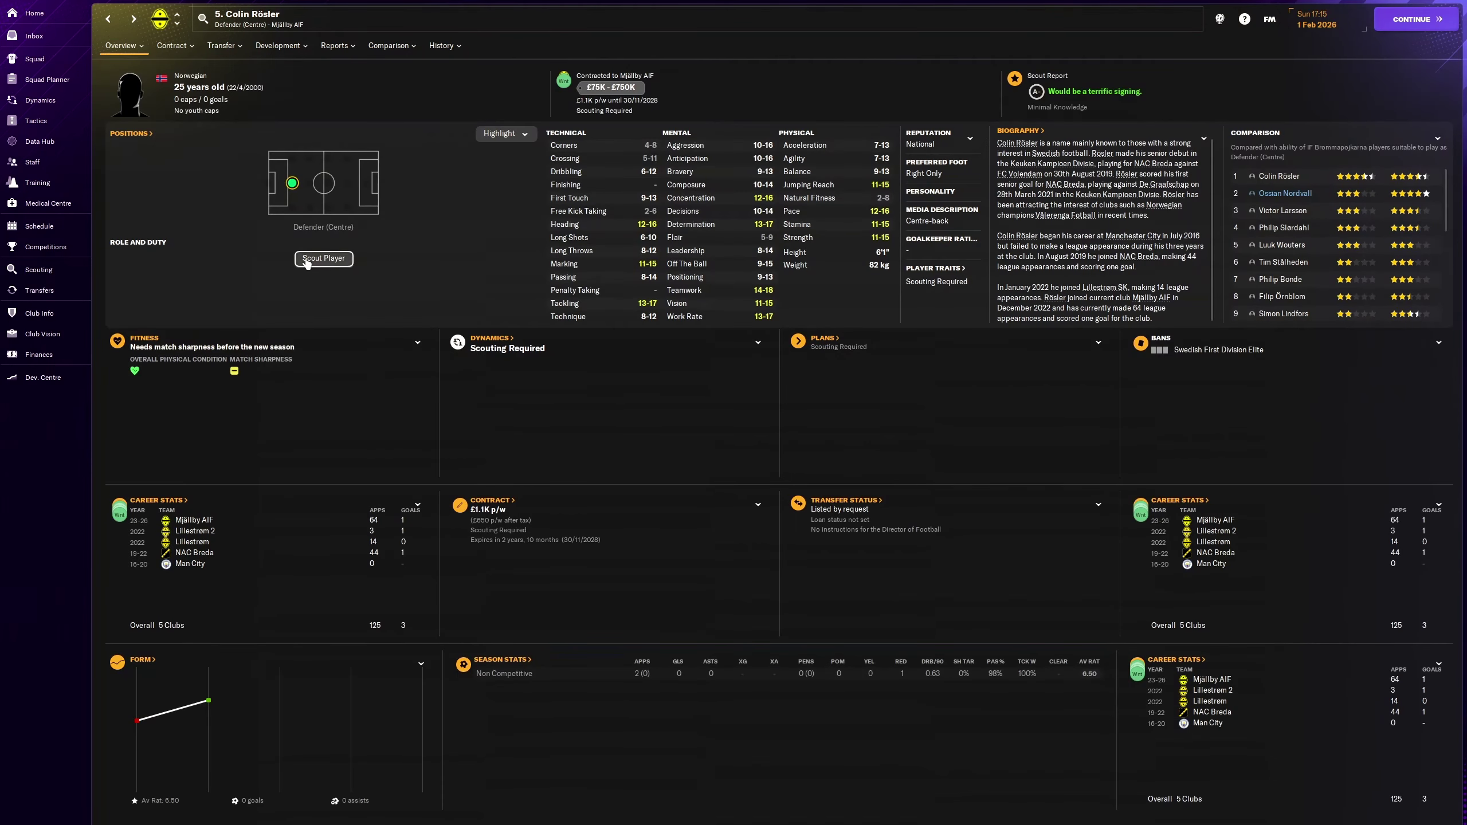
left_click(212, 48)
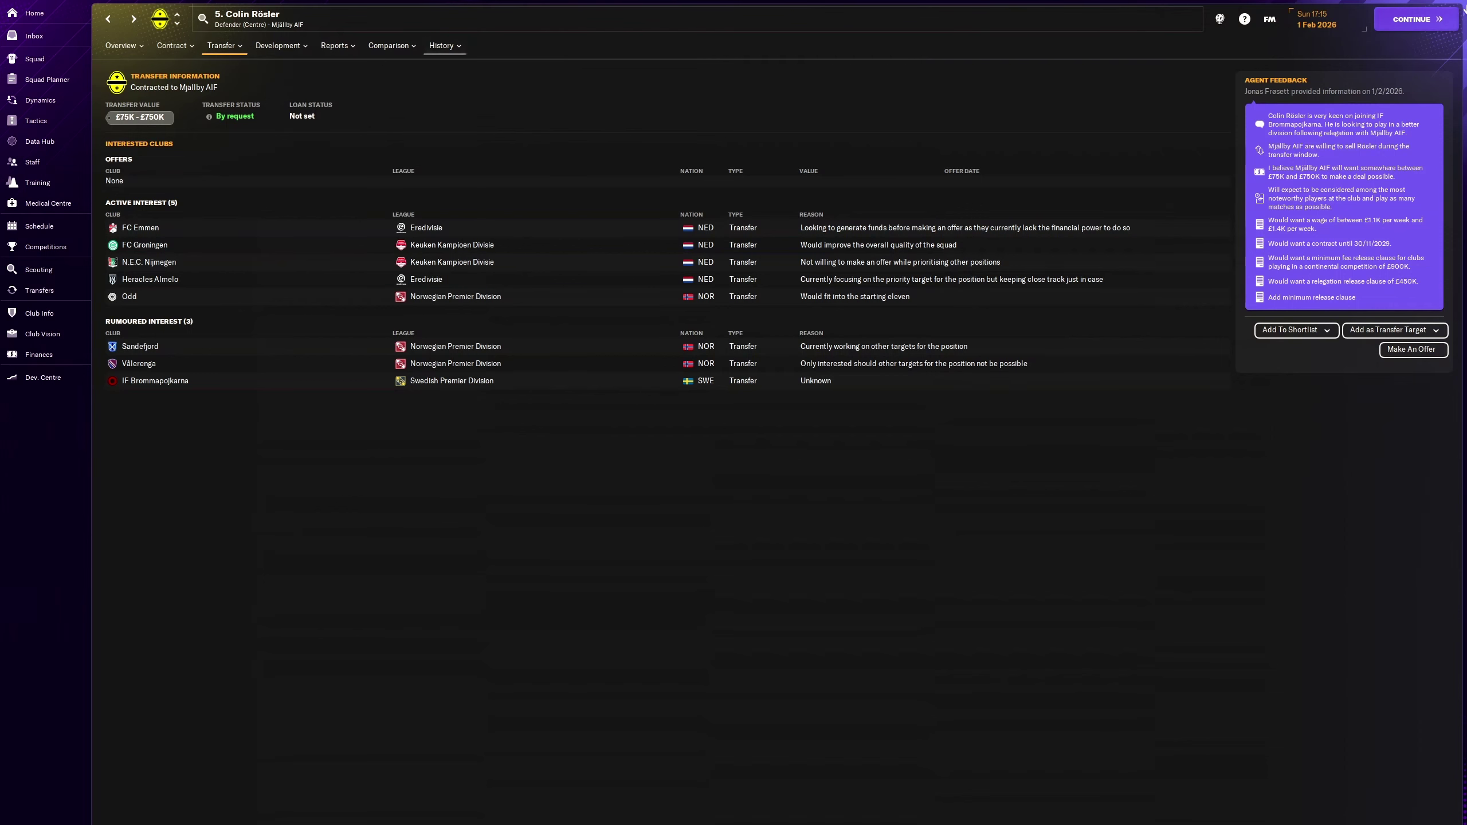
left_click(1414, 22)
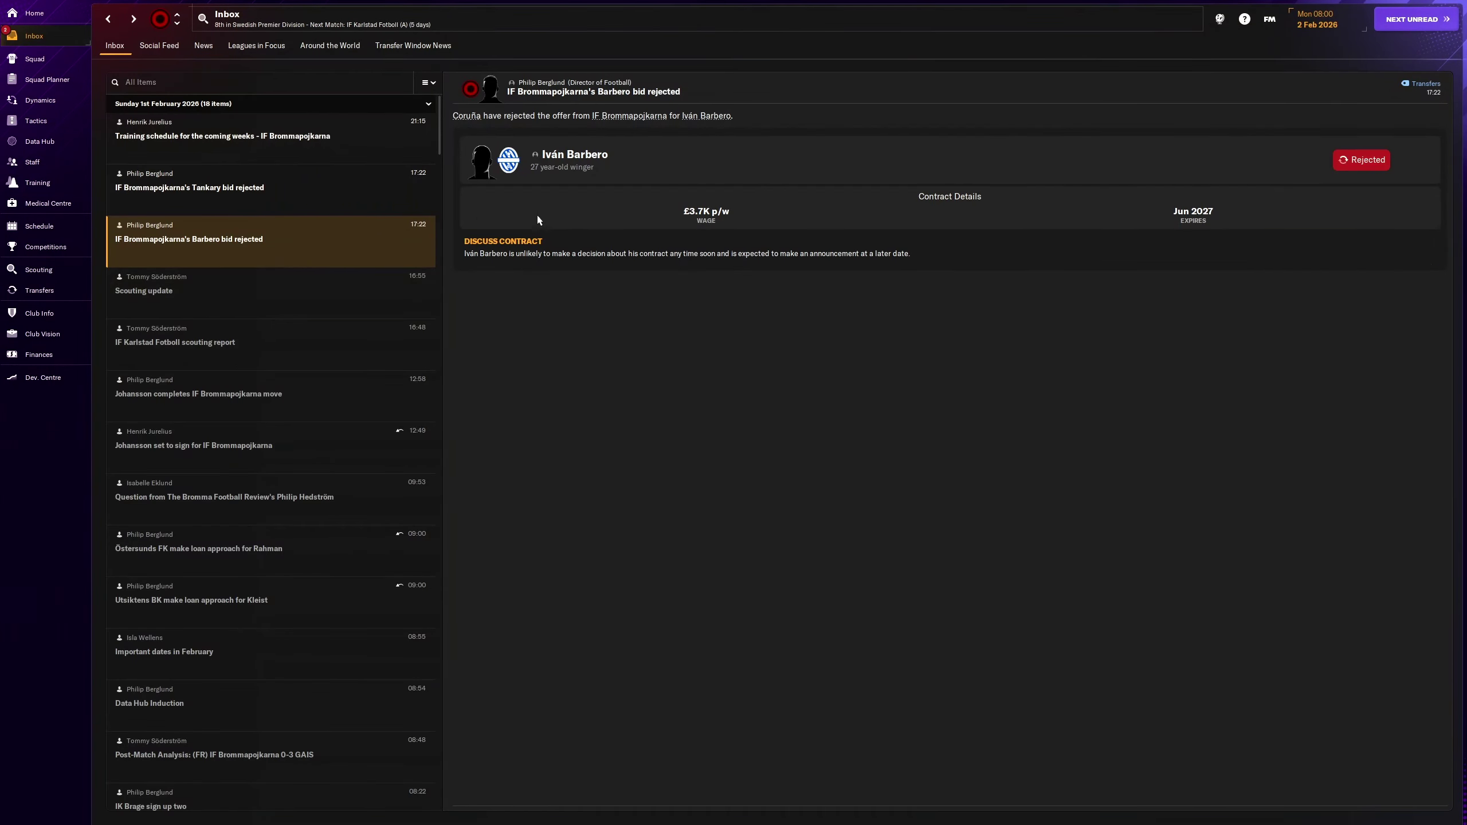
Step: Review Iván Barbero's scout report from his rejected-bid message
left_click(575, 161)
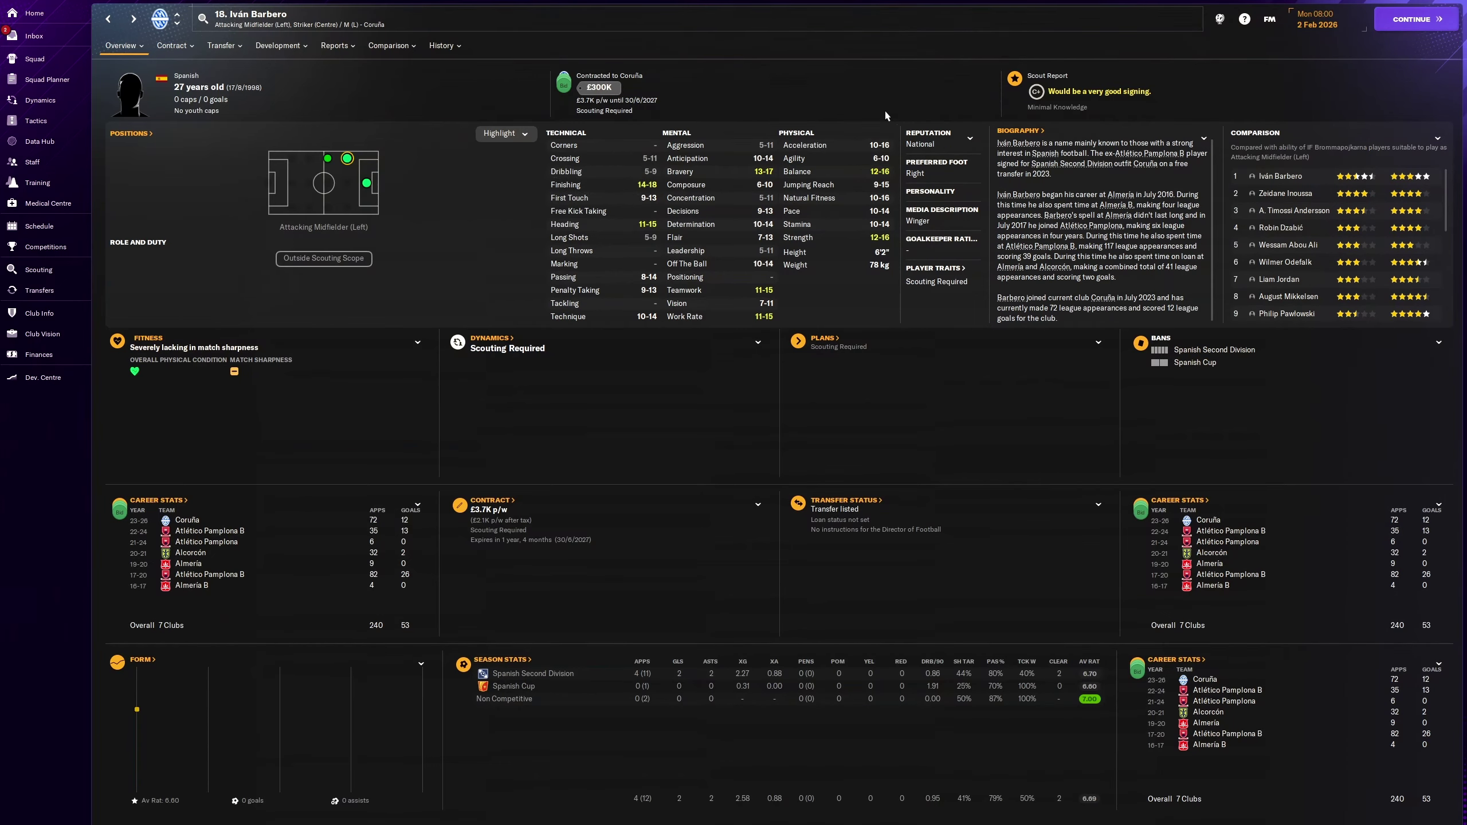
left_click(339, 49)
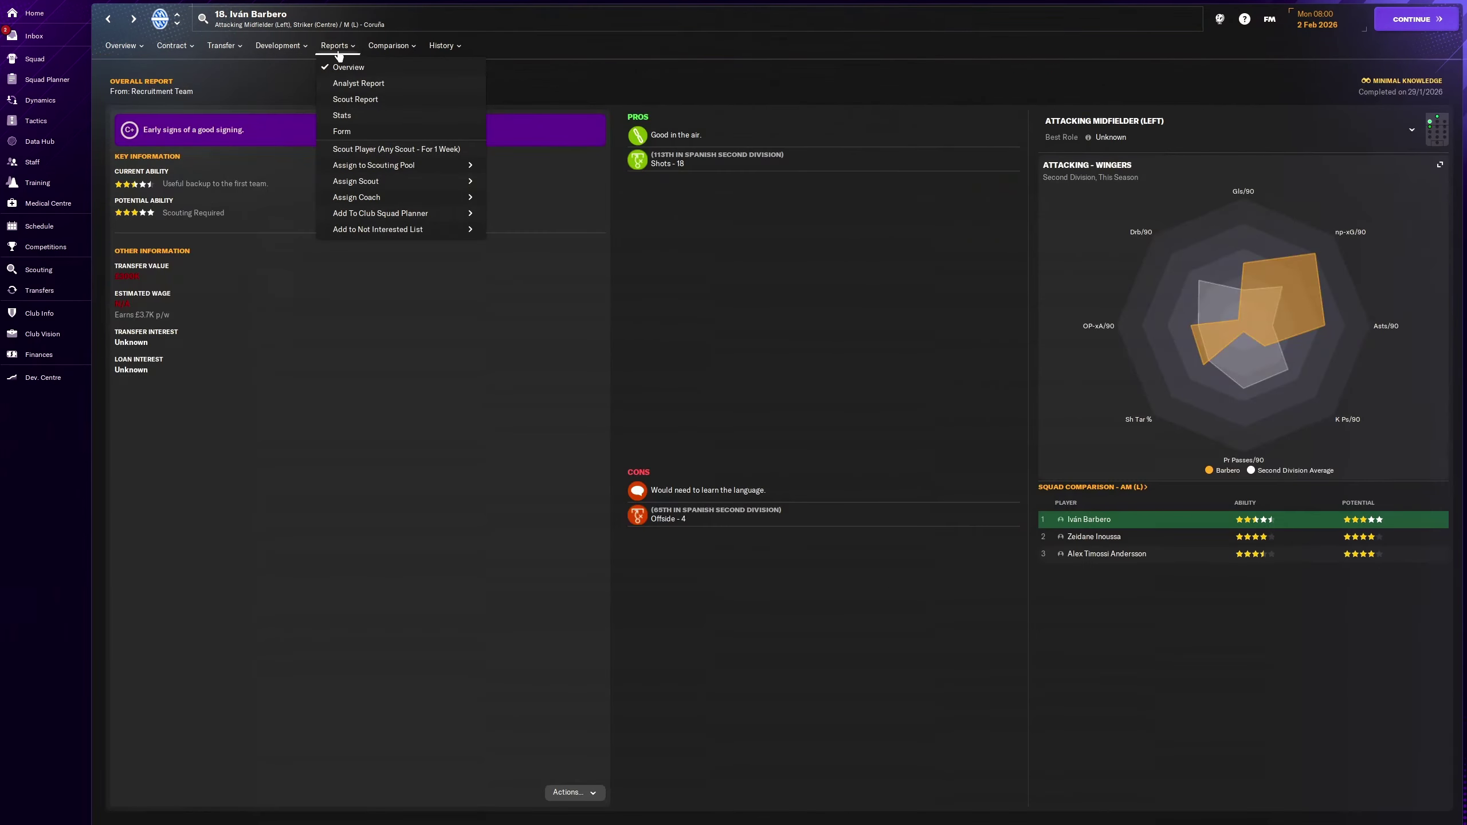
left_click(122, 47)
left_click(109, 19)
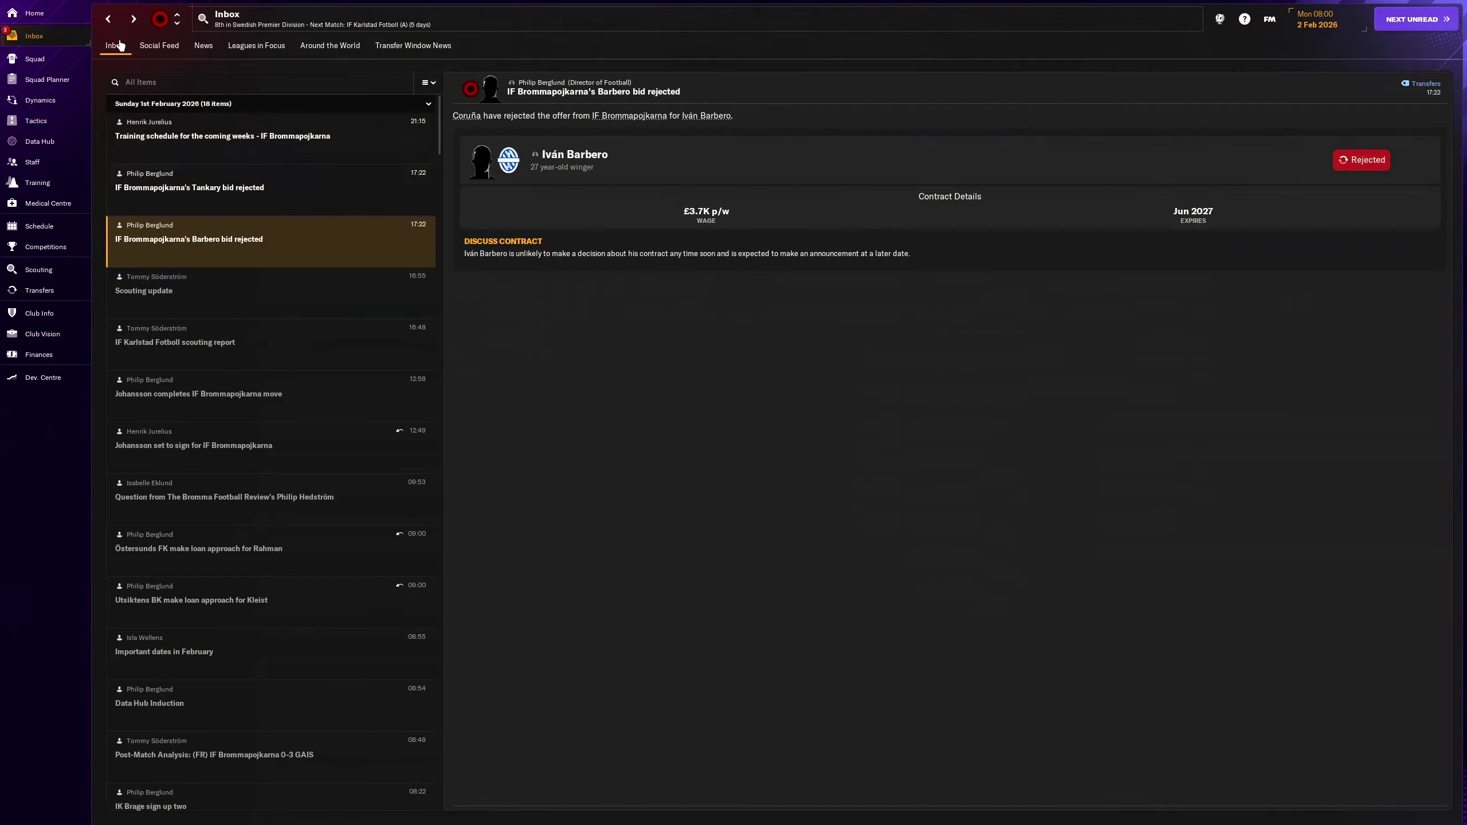
Step: Review Fati Tankary's scout report, then view the training schedule message
left_click(295, 205)
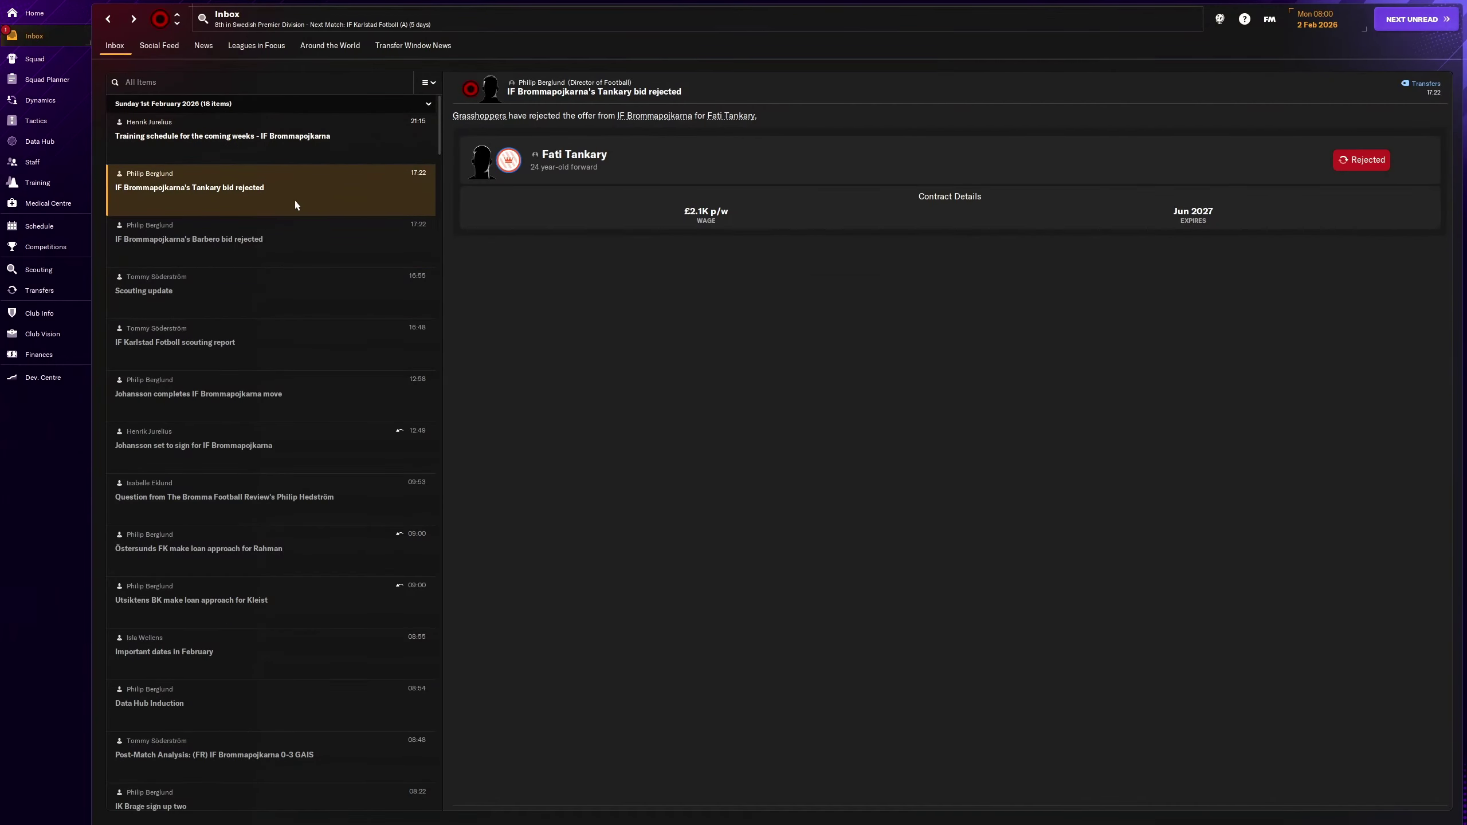
left_click(567, 155)
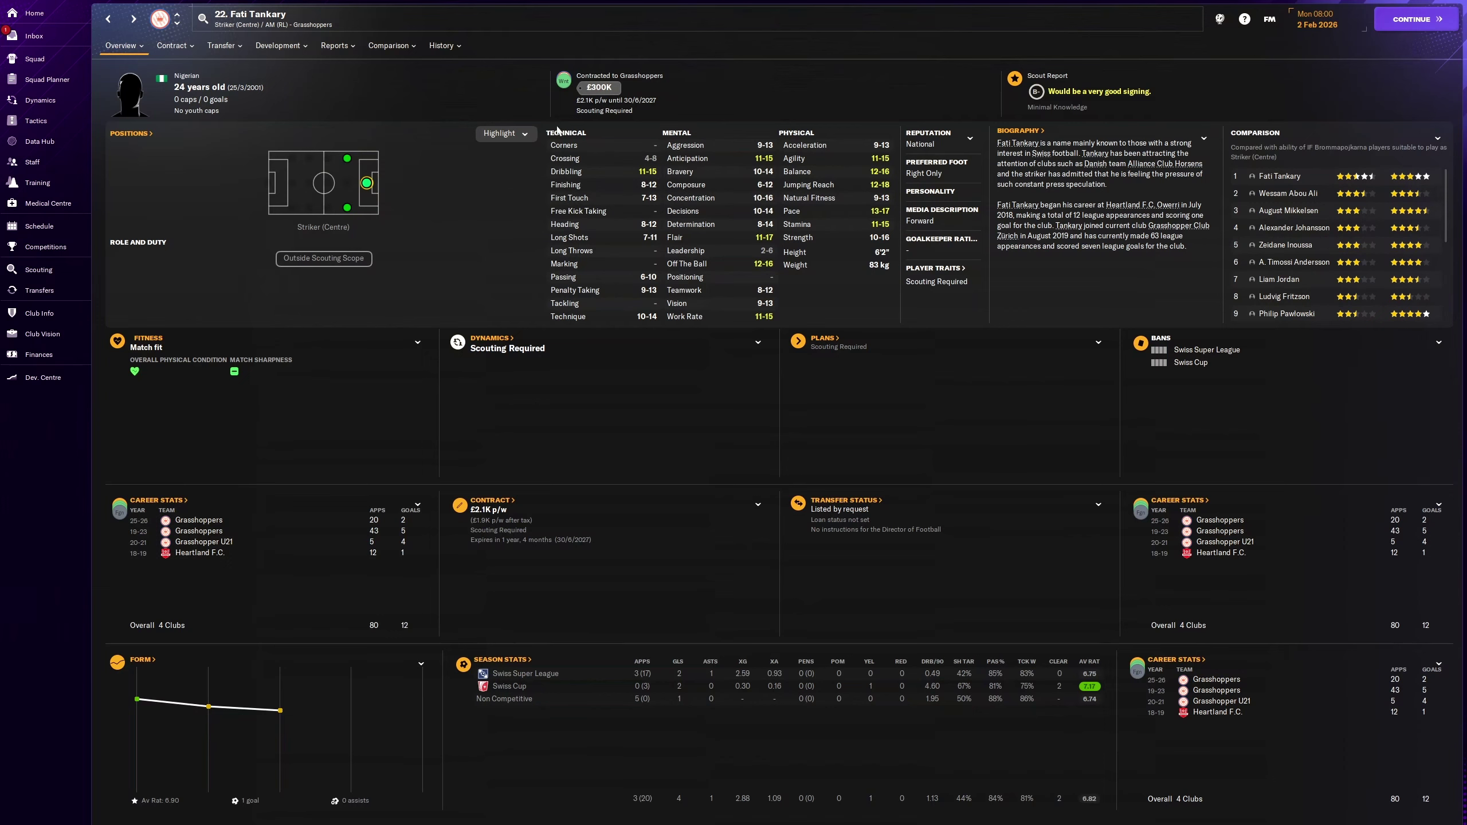
left_click(335, 46)
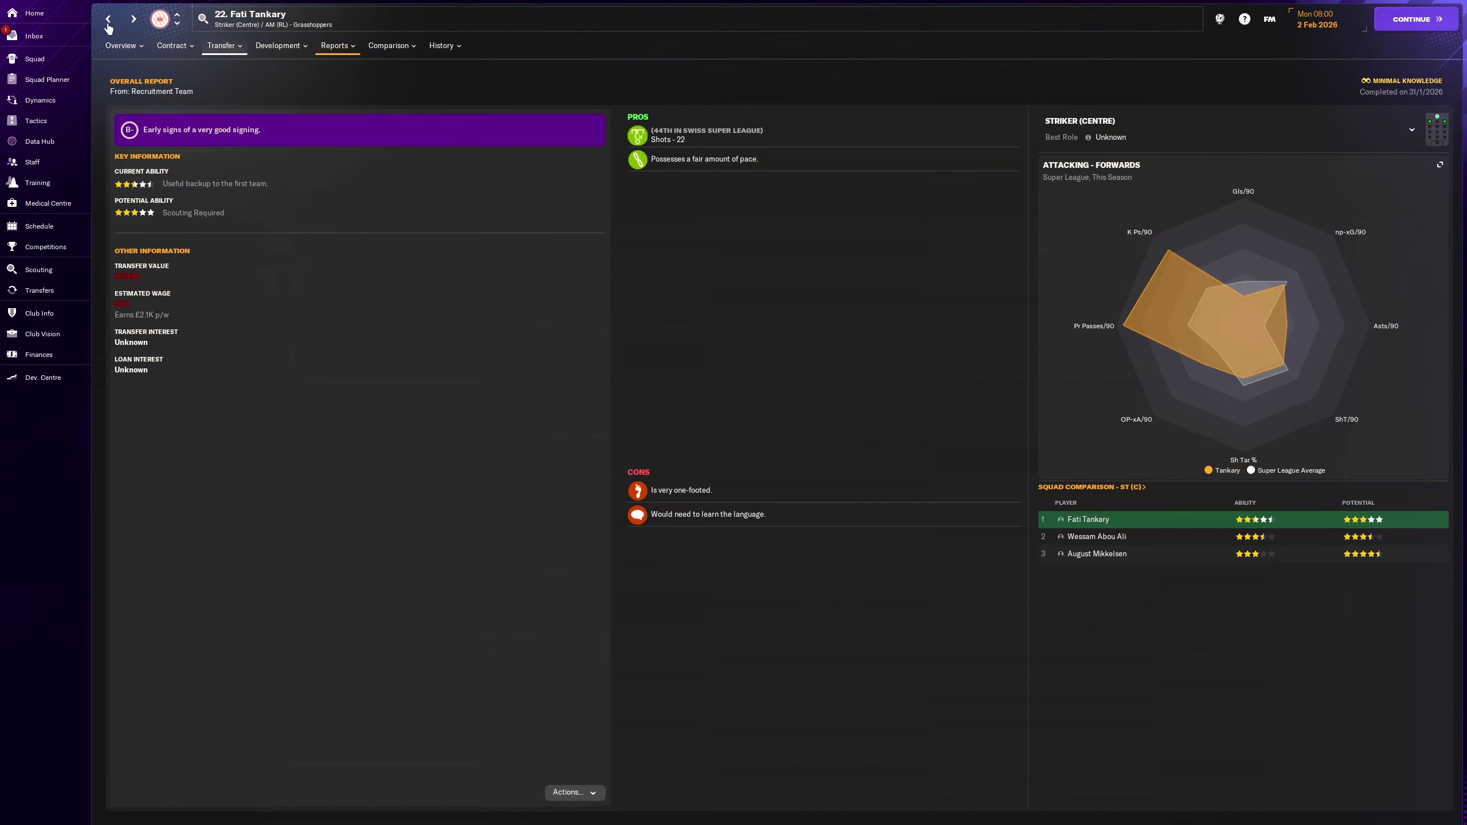
left_click(109, 23)
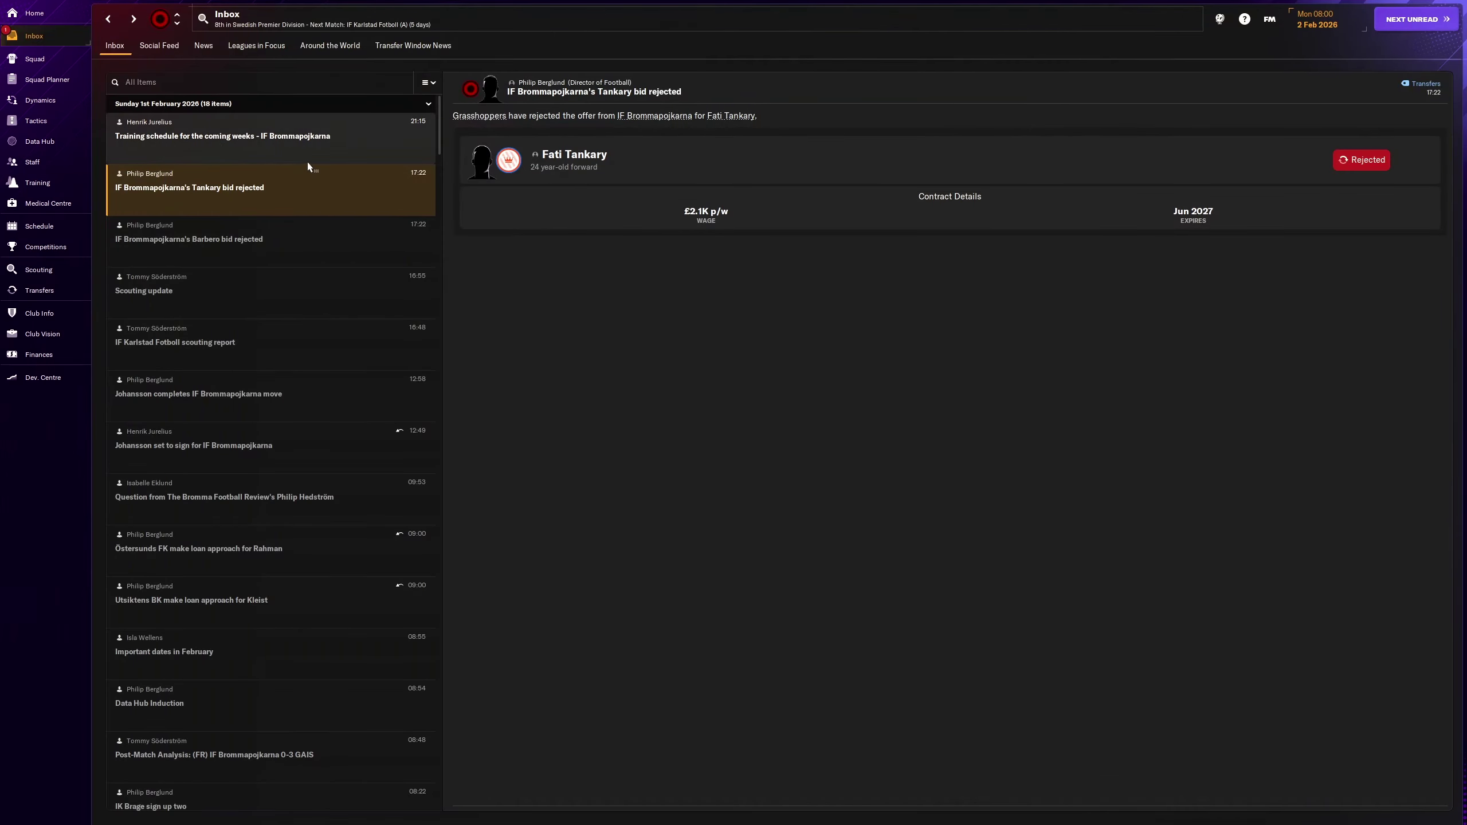
left_click(307, 159)
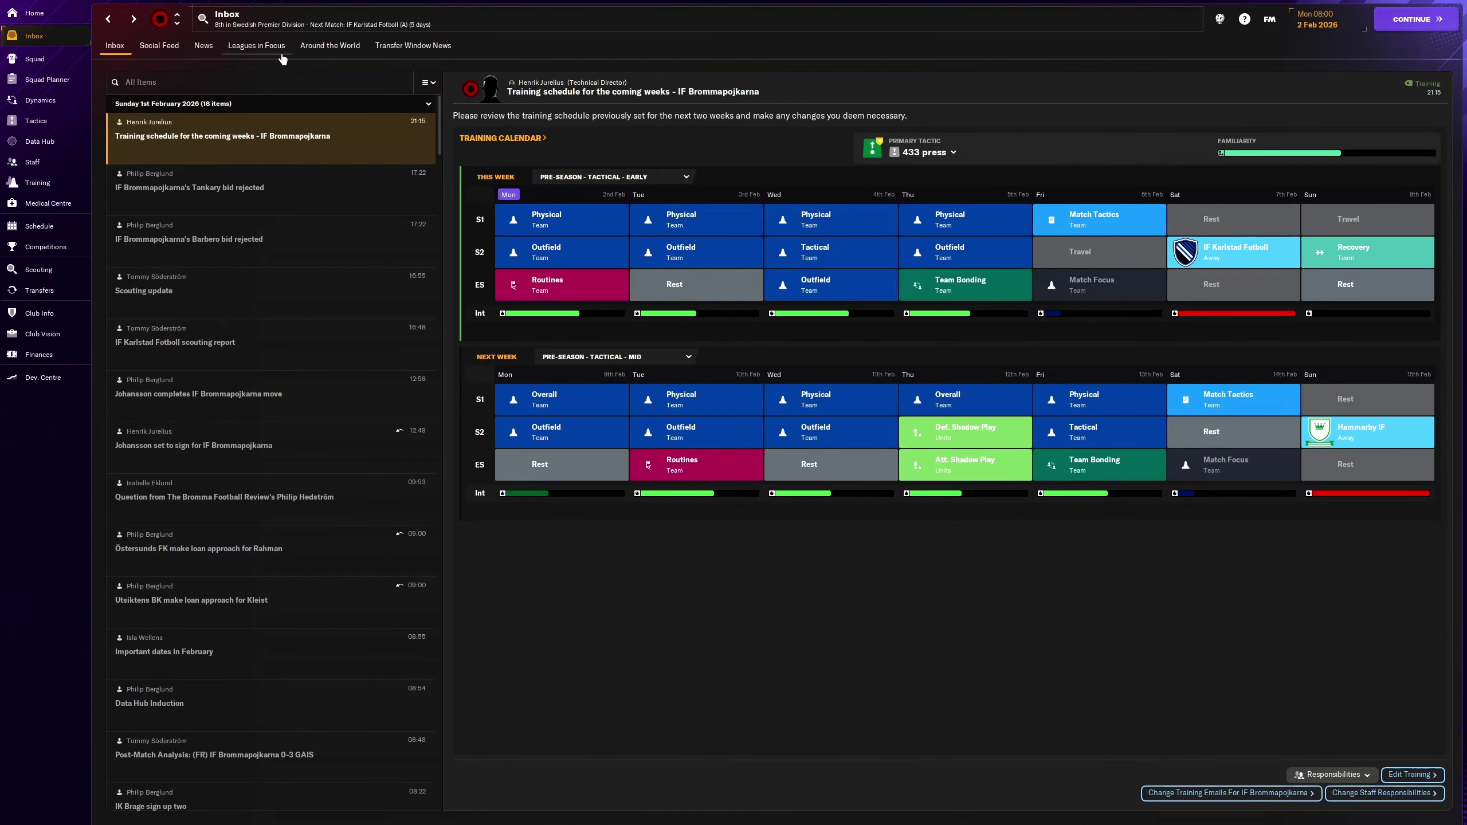
Step: Set the Age: 15-30 focus to 3-star current, 3.5-star potential minimums at top priority
left_click(54, 275)
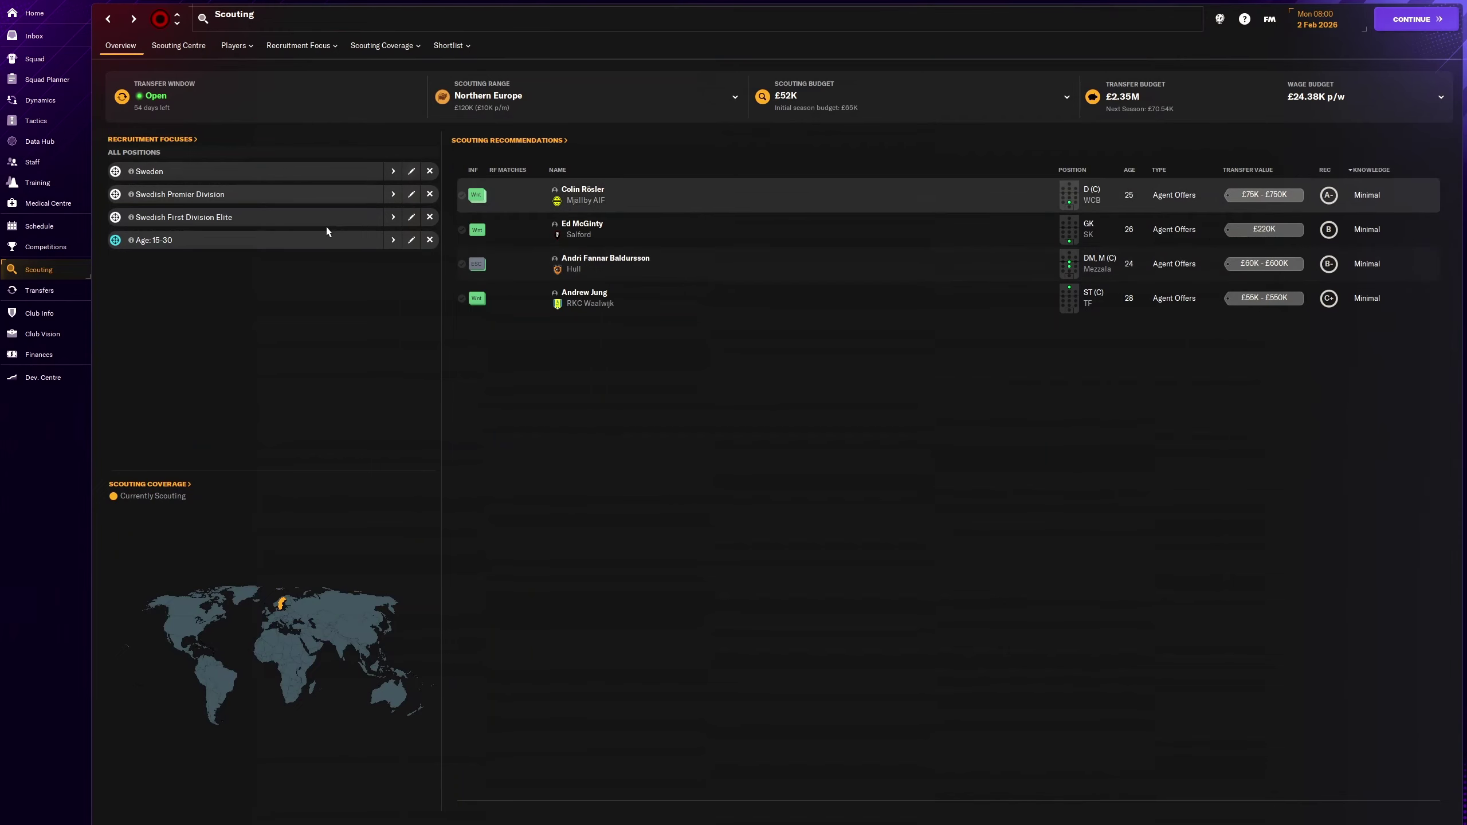
left_click(411, 240)
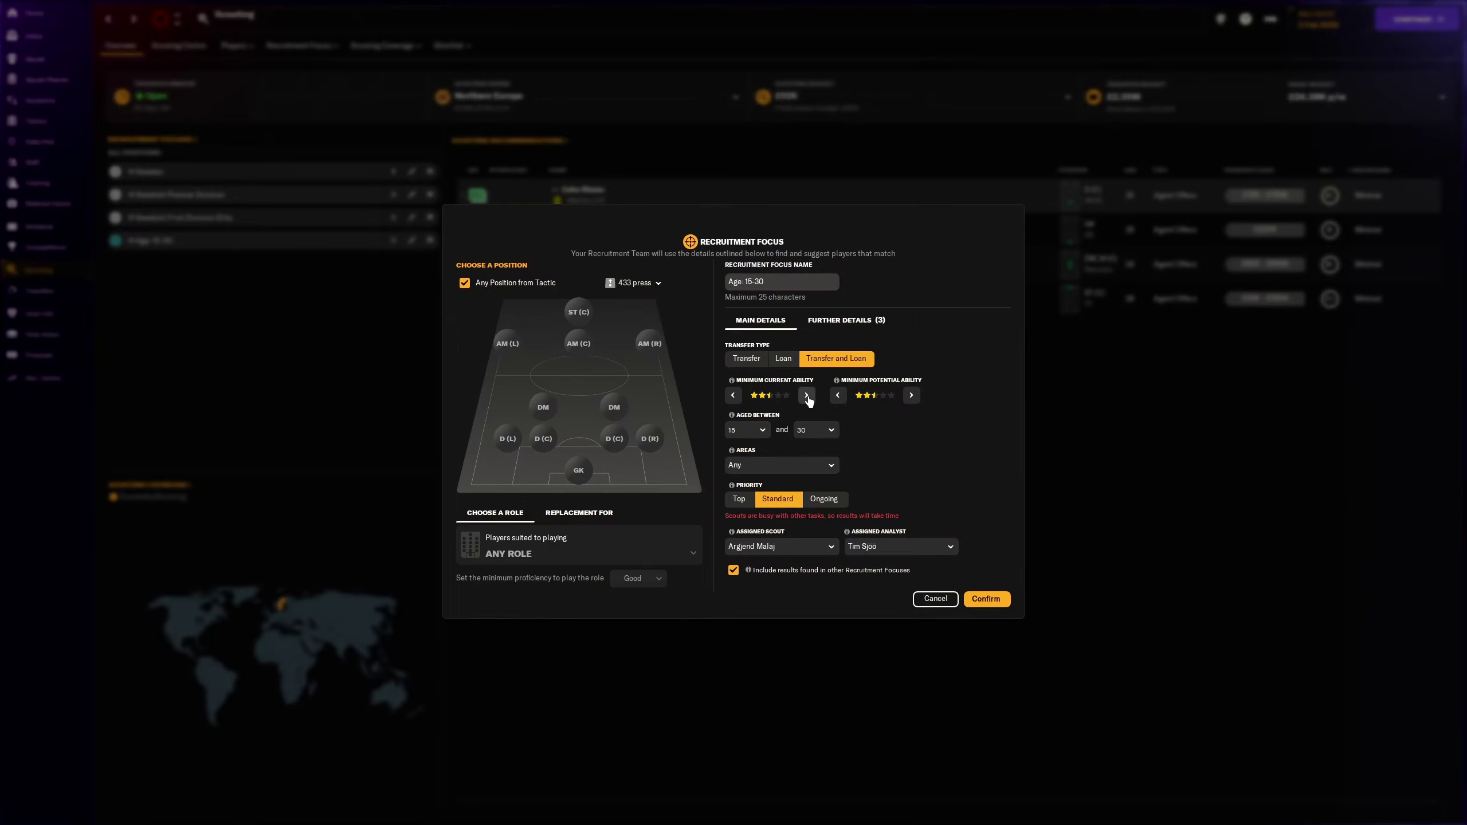
left_click(911, 395)
left_click(806, 396)
left_click(746, 502)
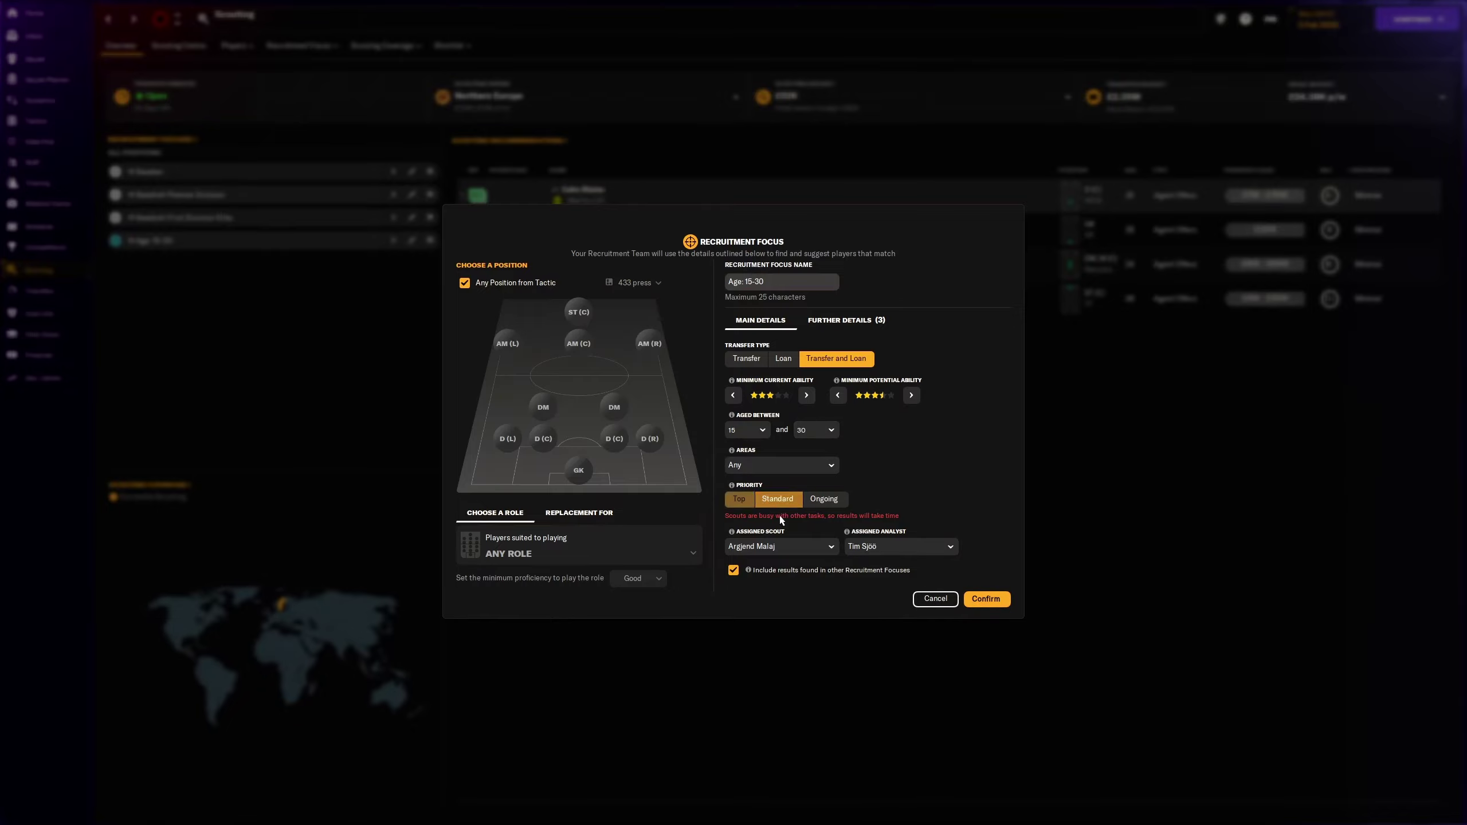
left_click(992, 600)
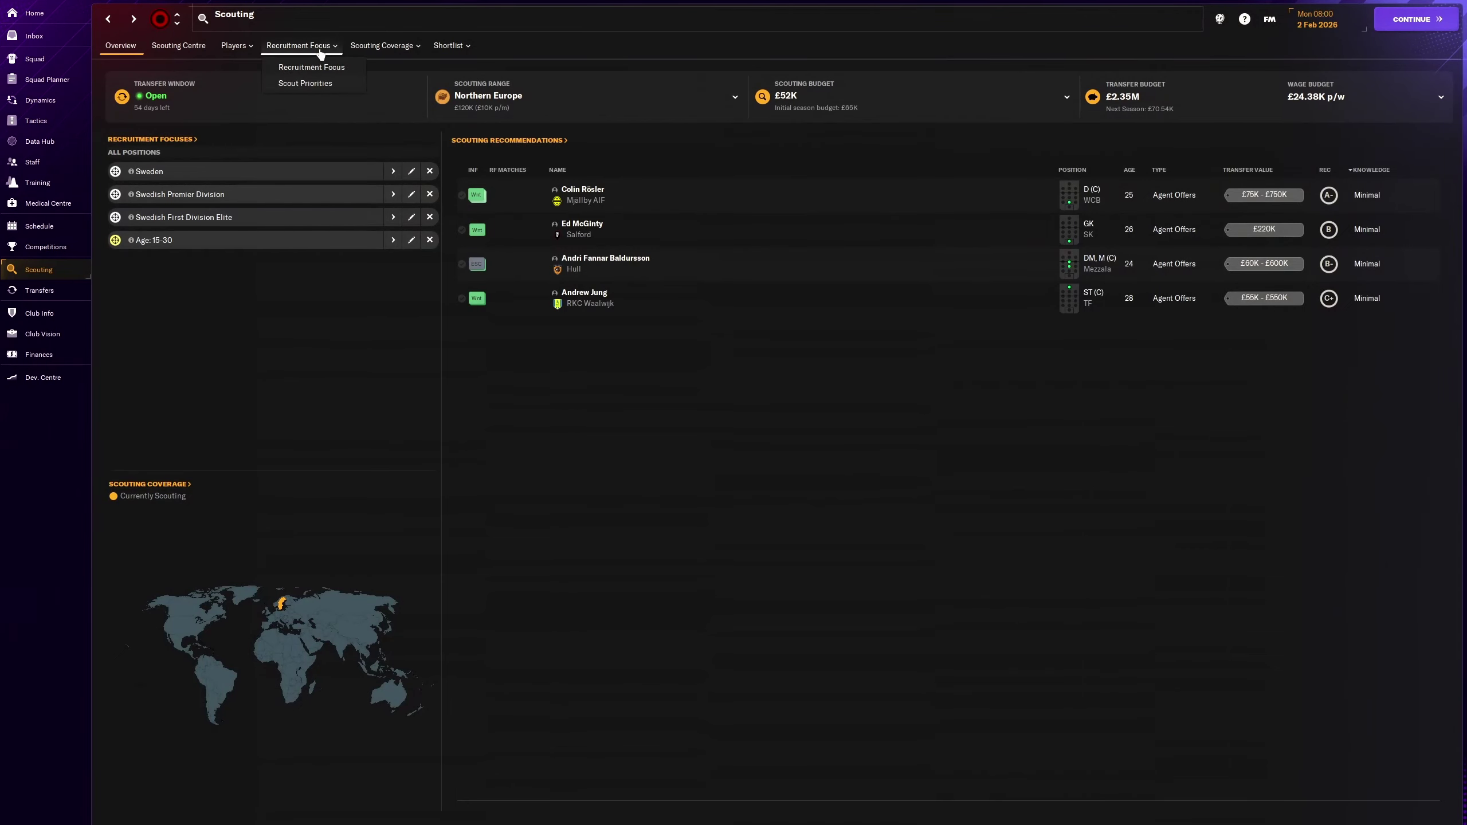
Step: Remove the Swedish First Division Elite focus and start a new all-position ongoing focus
left_click(324, 59)
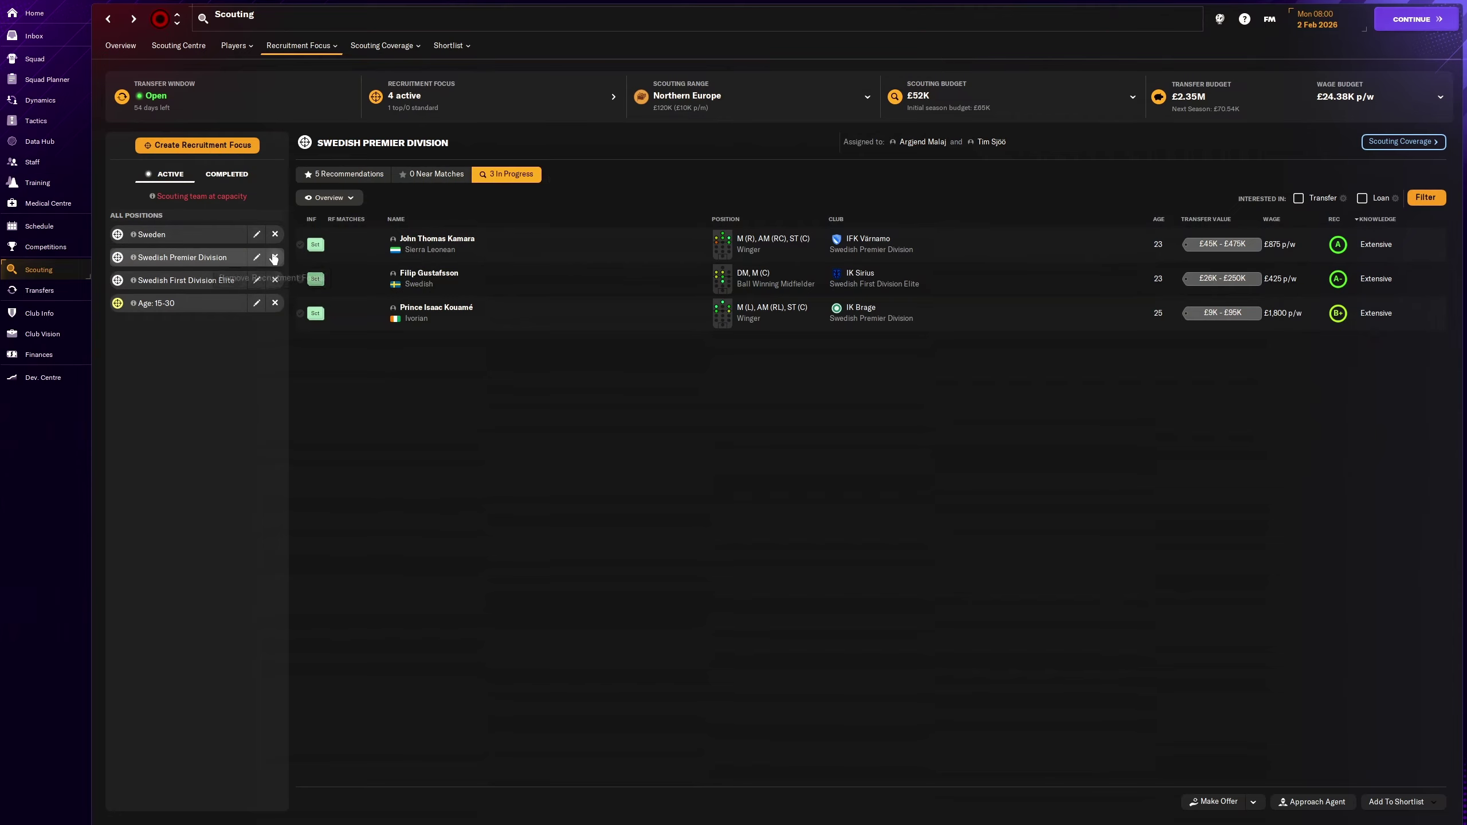
left_click(276, 281)
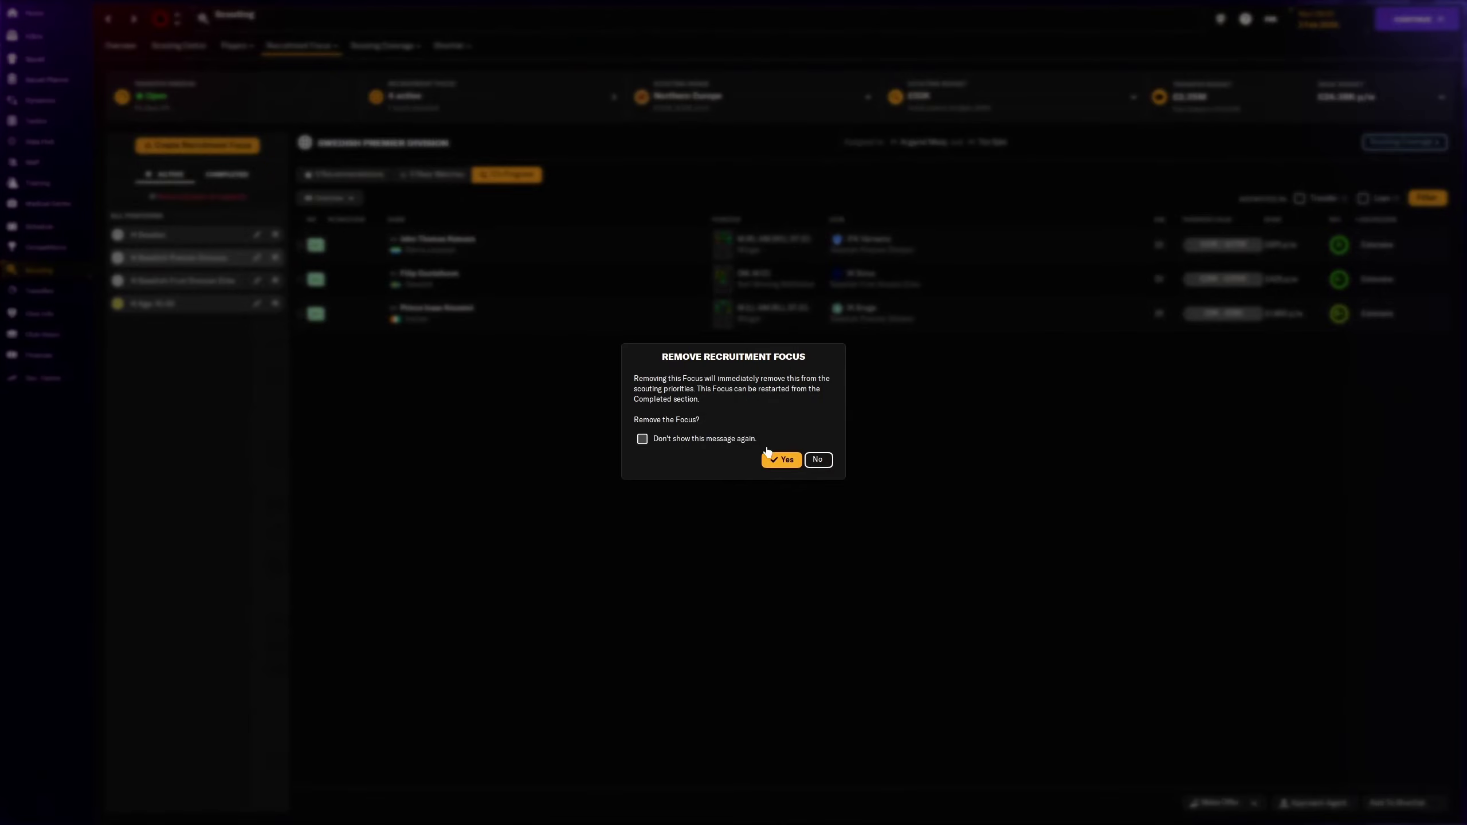
left_click(777, 459)
left_click(196, 145)
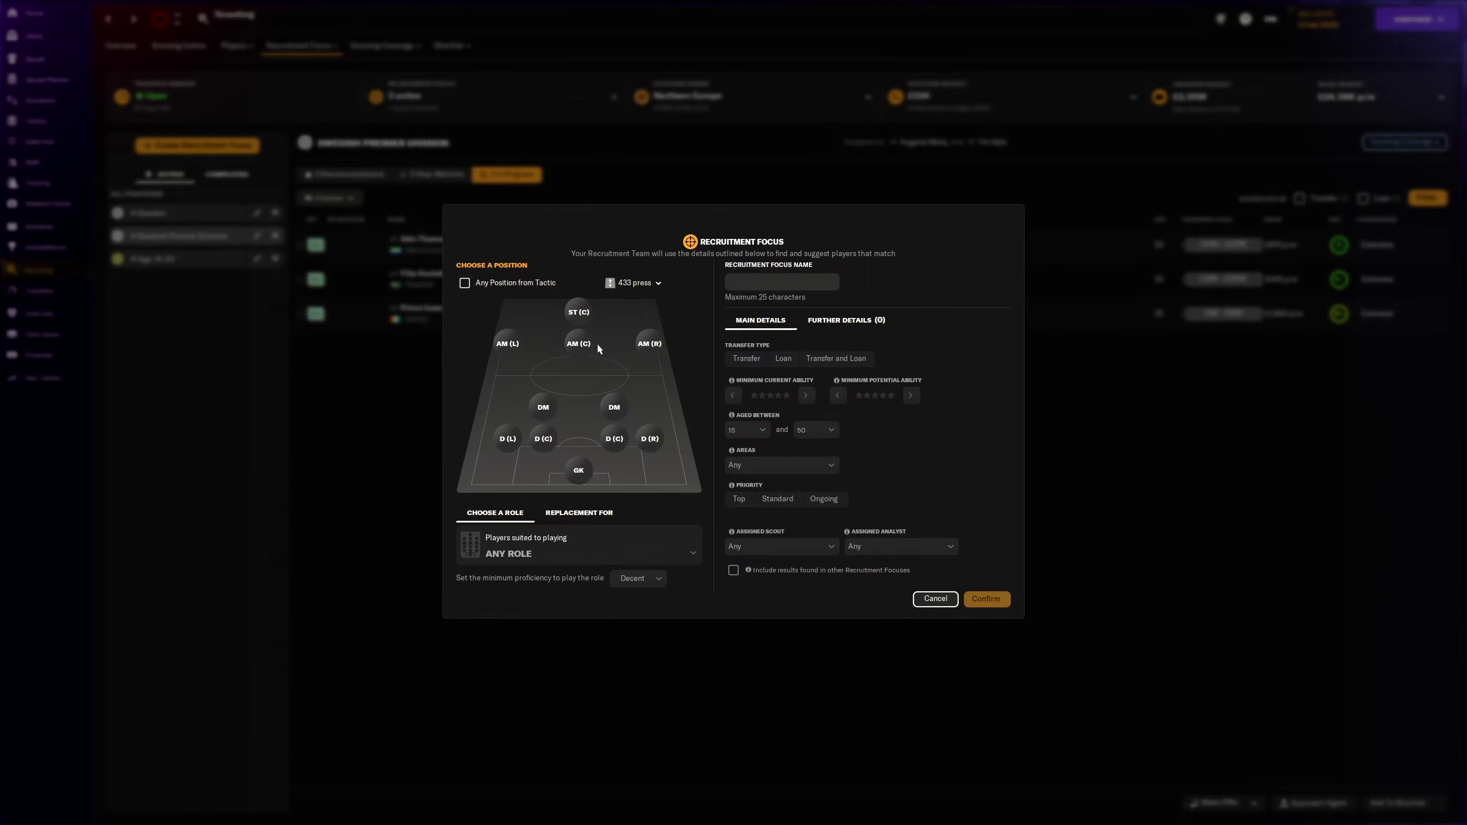
left_click(580, 312)
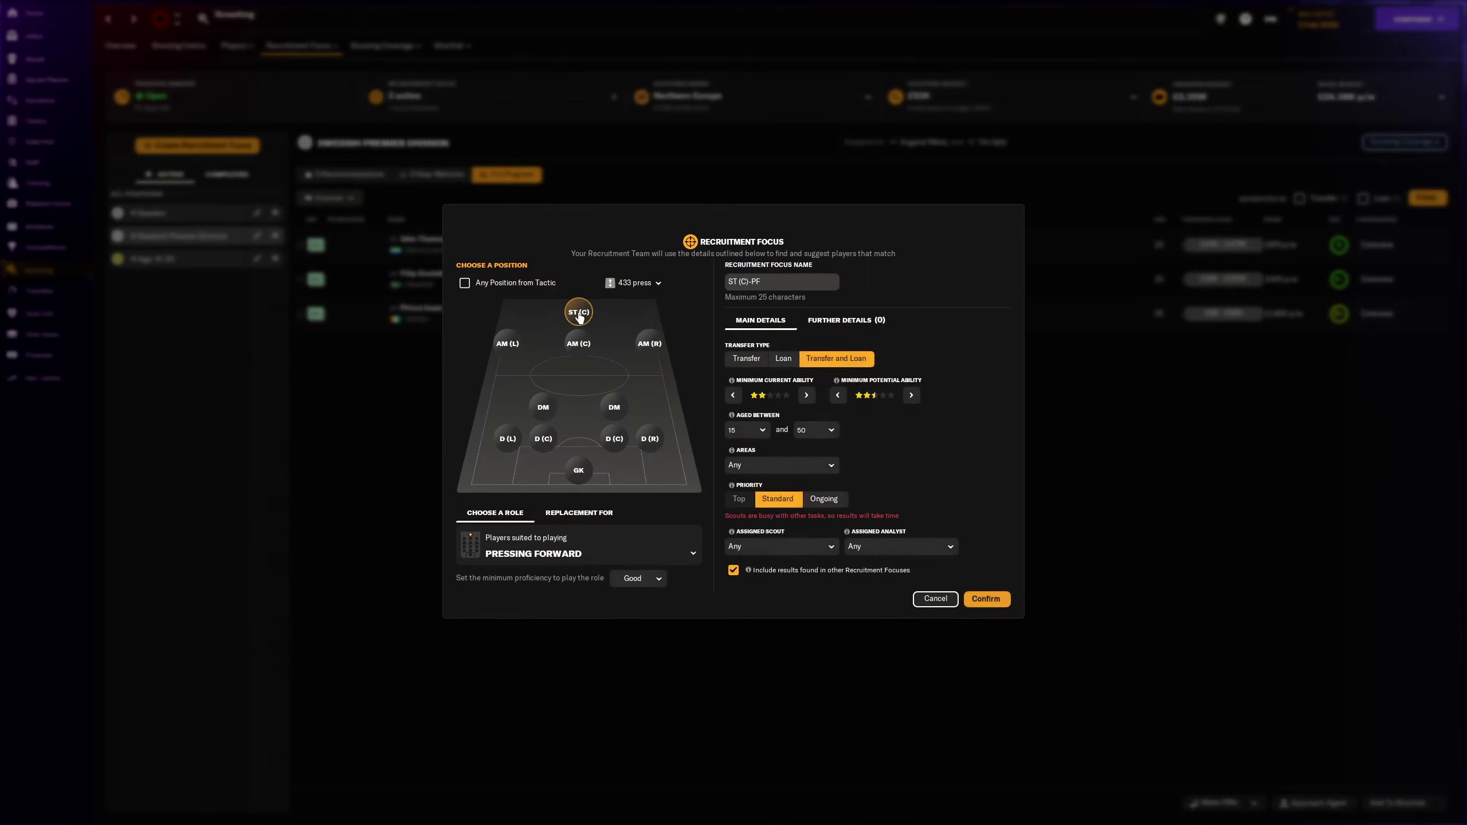
left_click(578, 314)
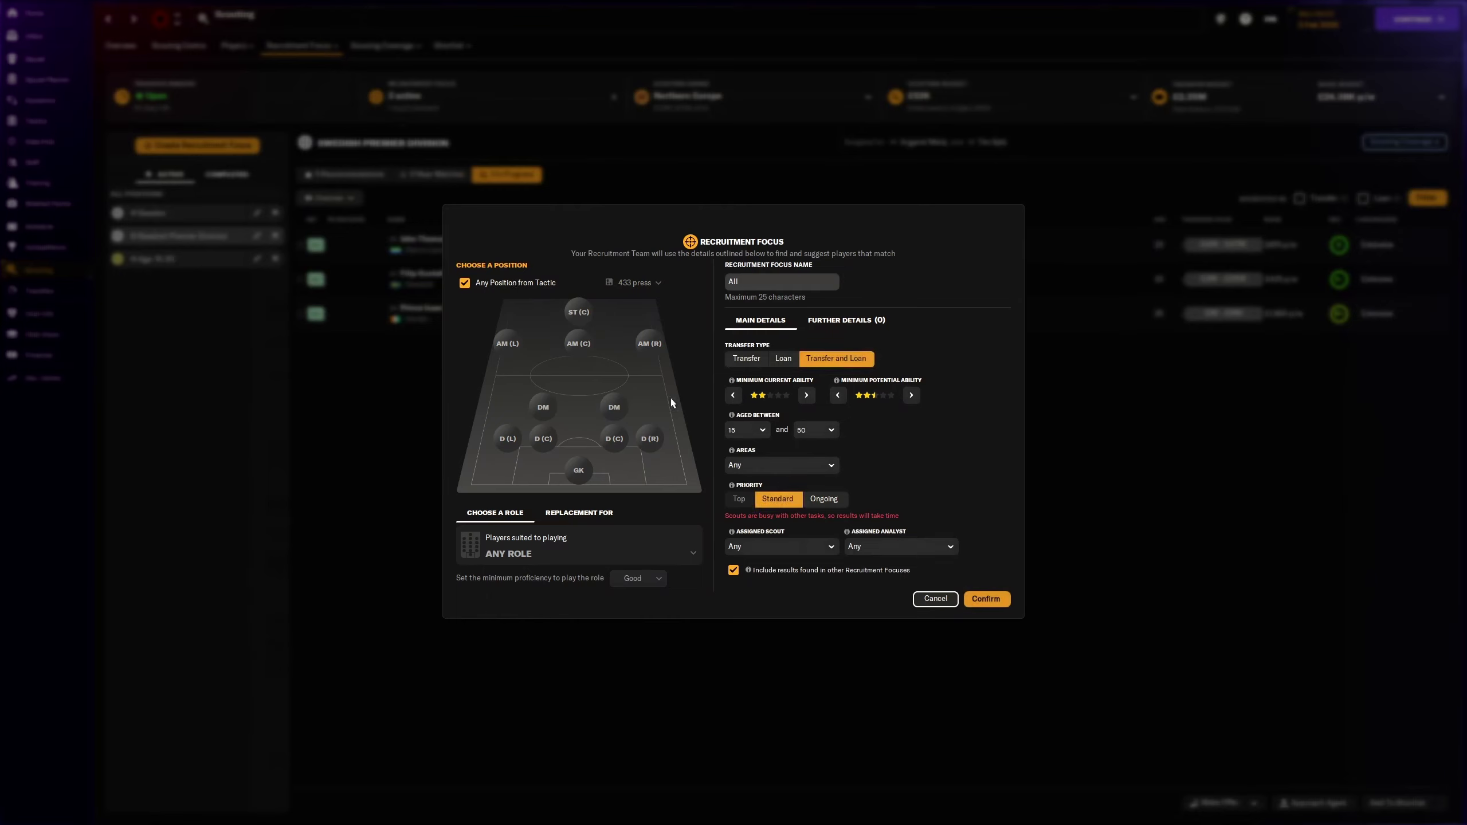
left_click(825, 506)
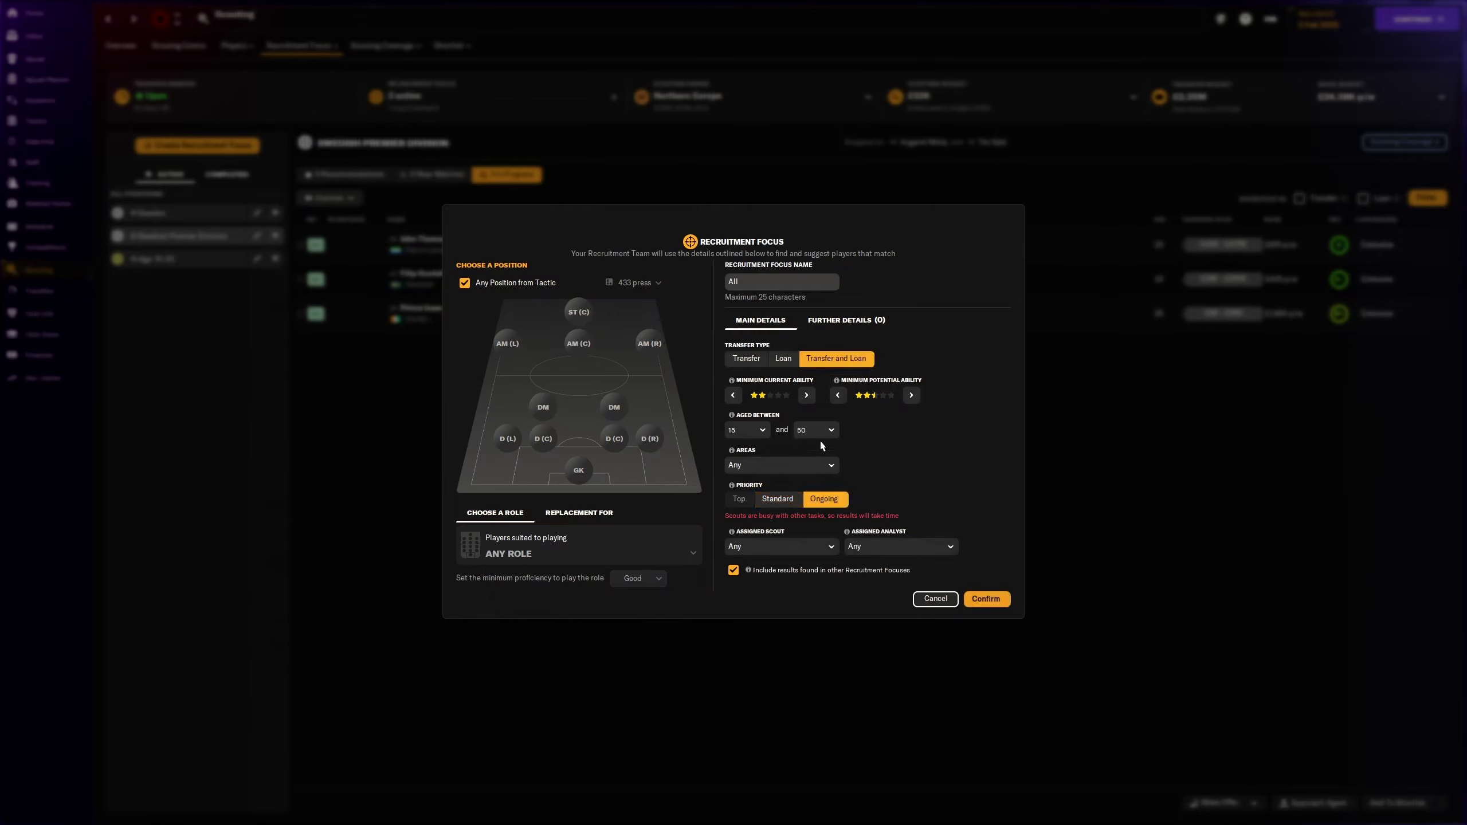
Step: Set two-star current and four-star potential minimums, checking scouts, age and area options
left_click(911, 396)
left_click(911, 396)
left_click(911, 396)
left_click(806, 395)
left_click(911, 396)
left_click(807, 552)
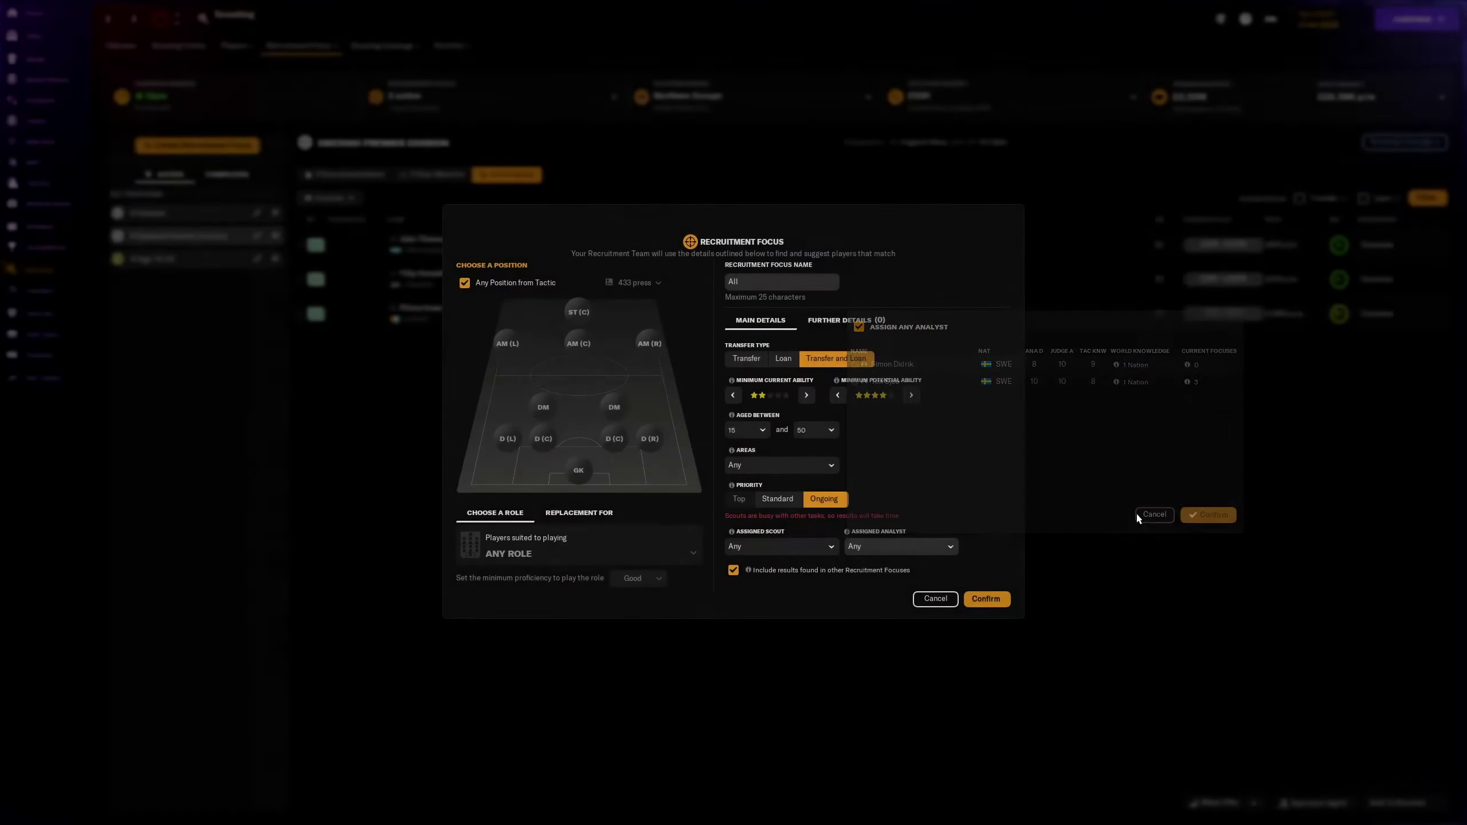
left_click(830, 432)
left_click(800, 457)
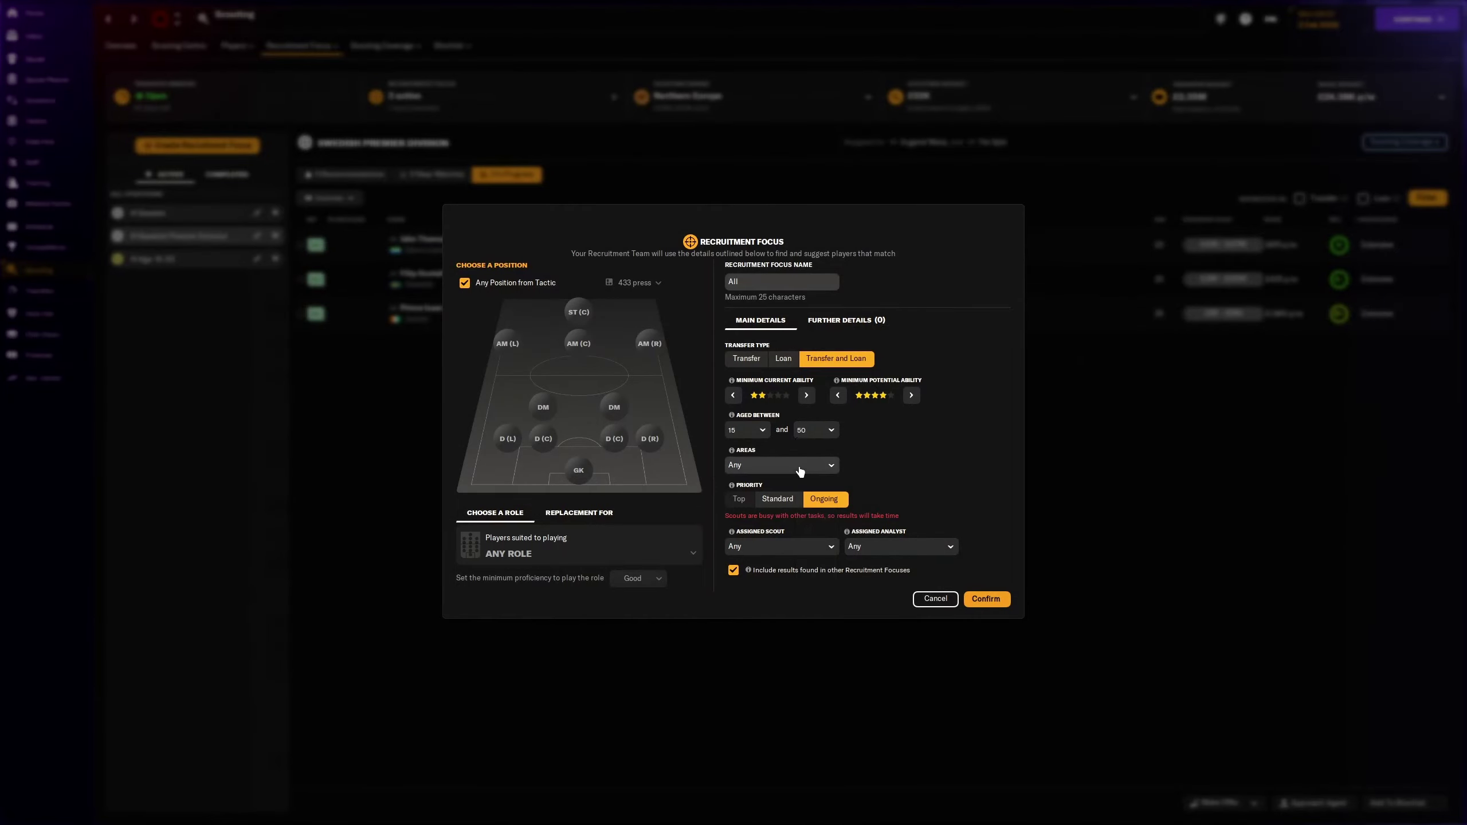
left_click(799, 467)
left_click(1031, 435)
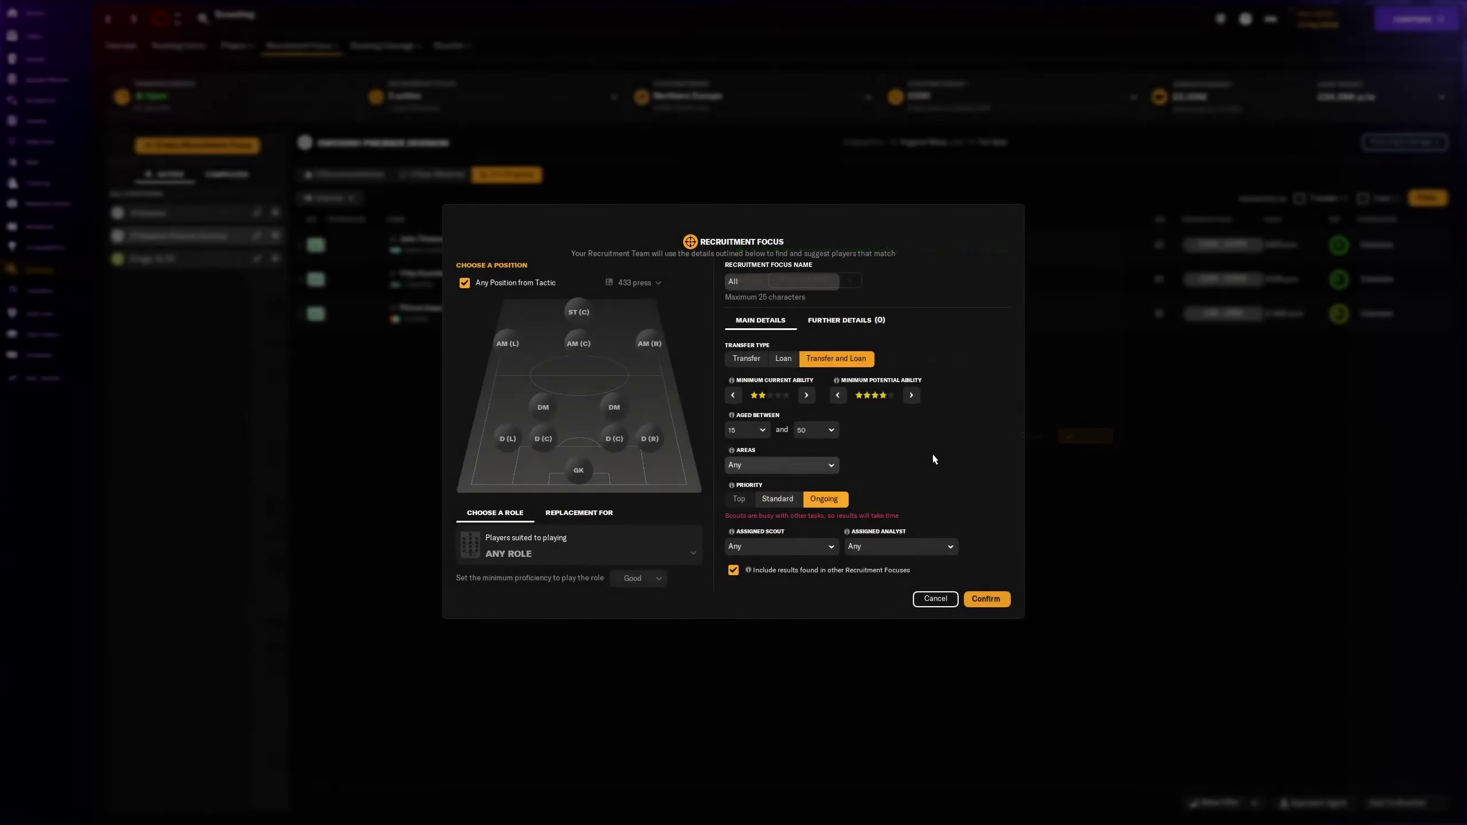
Step: Add Loan Status and Transfer Status (Listed) criteria, discarding a Contract Status one
left_click(831, 326)
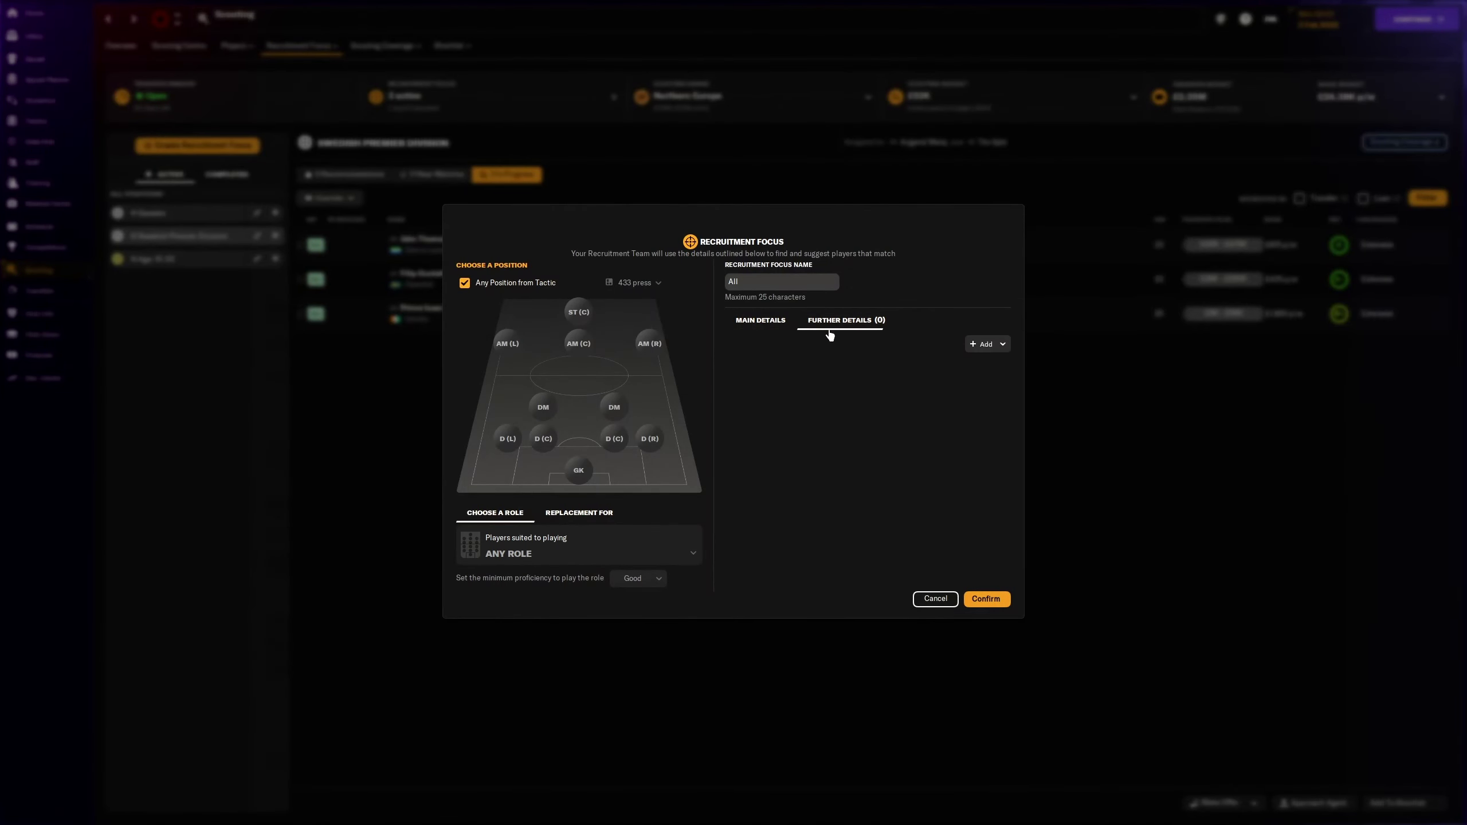
left_click(986, 344)
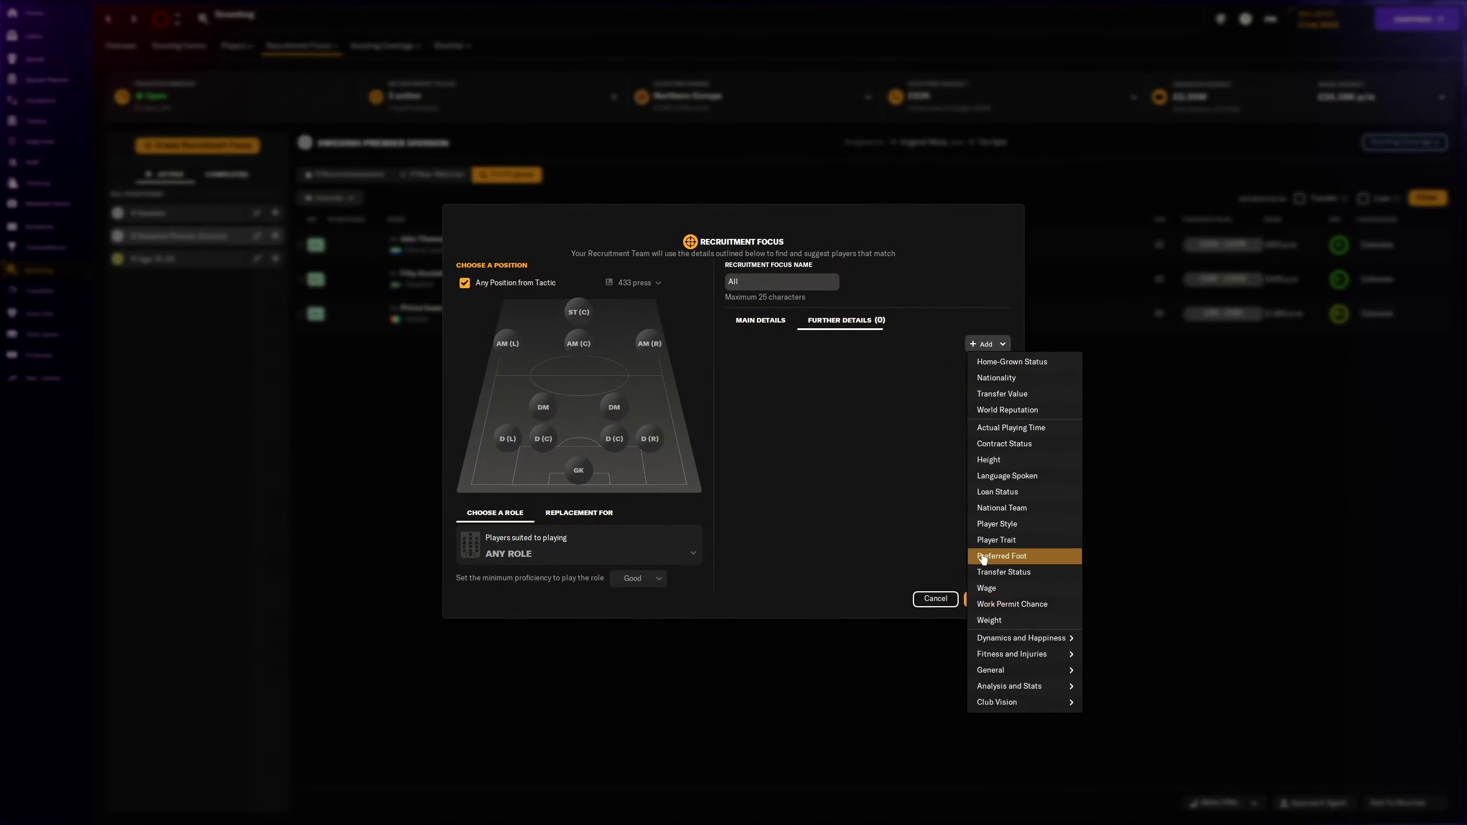
left_click(1013, 492)
left_click(977, 345)
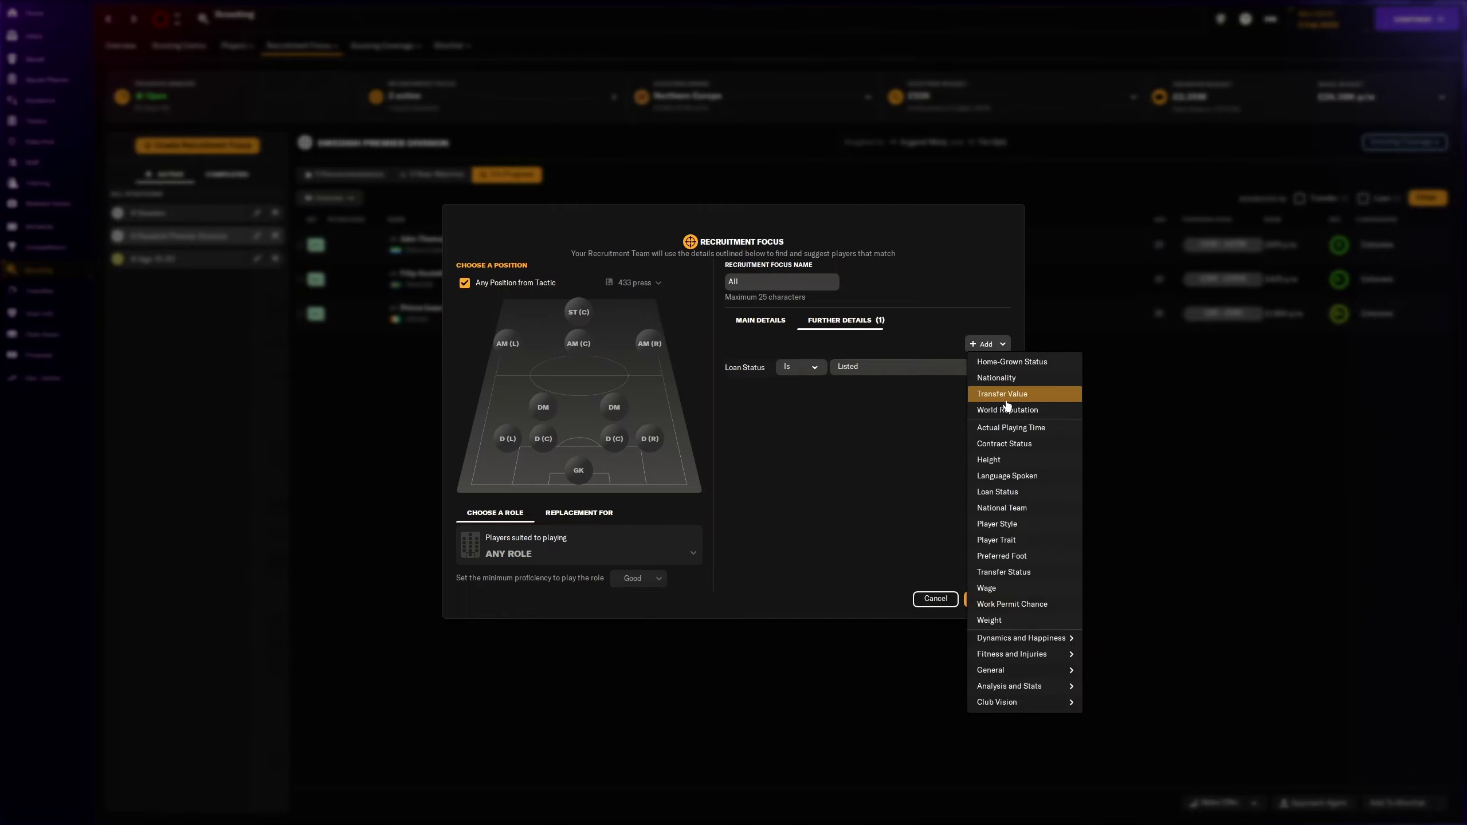
left_click(1005, 572)
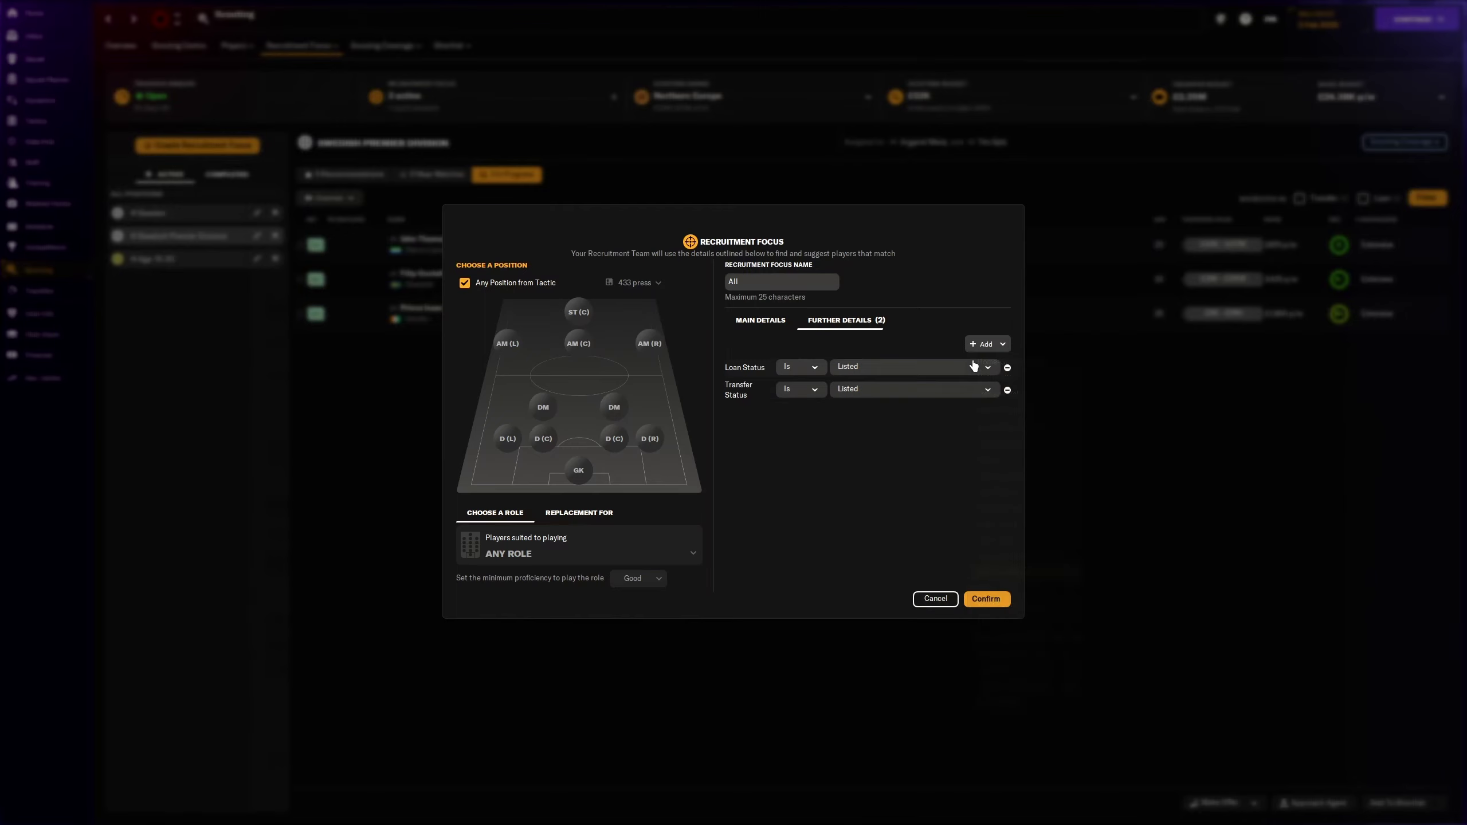
left_click(986, 345)
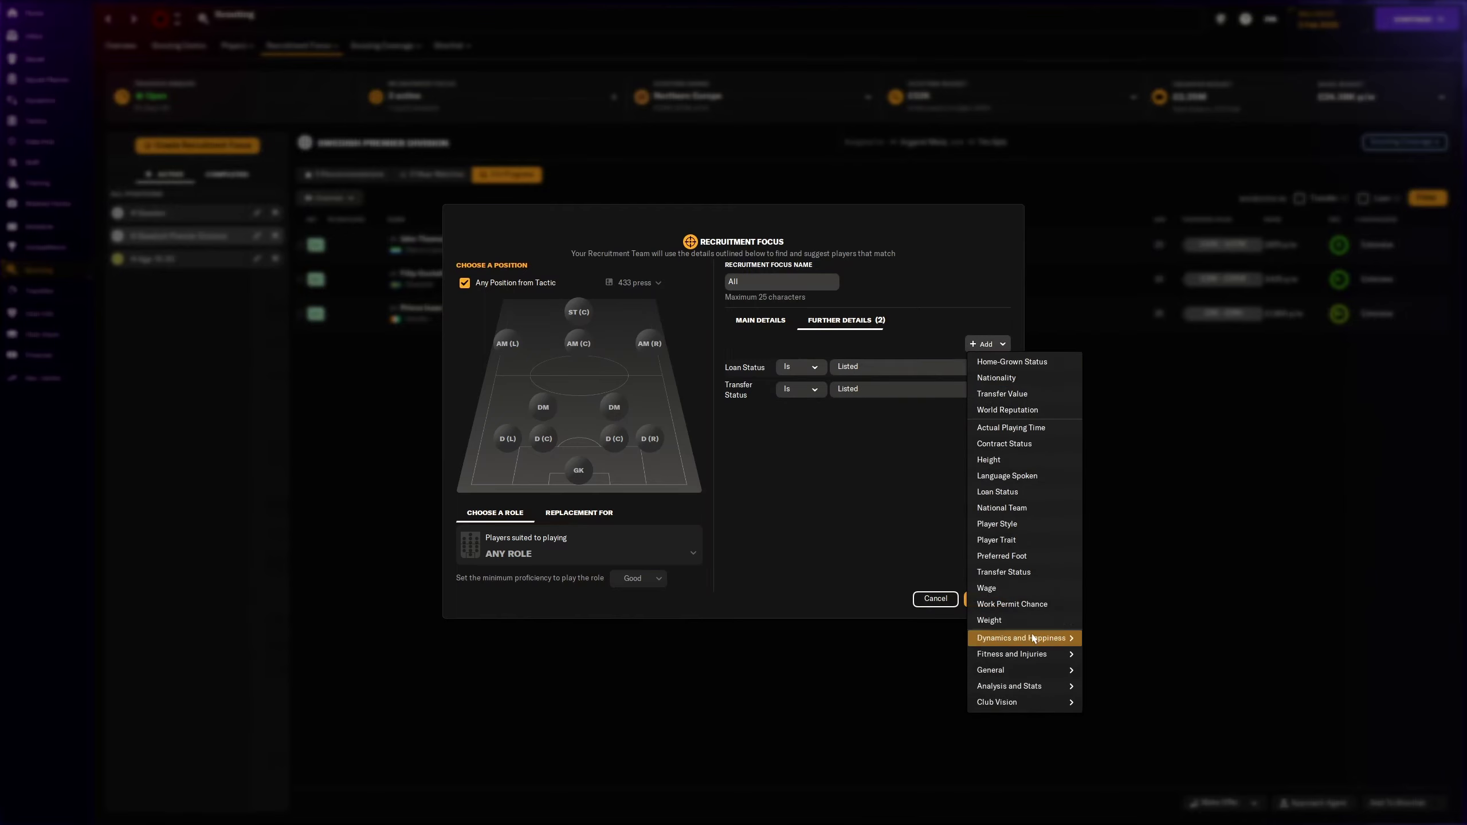
left_click(1019, 447)
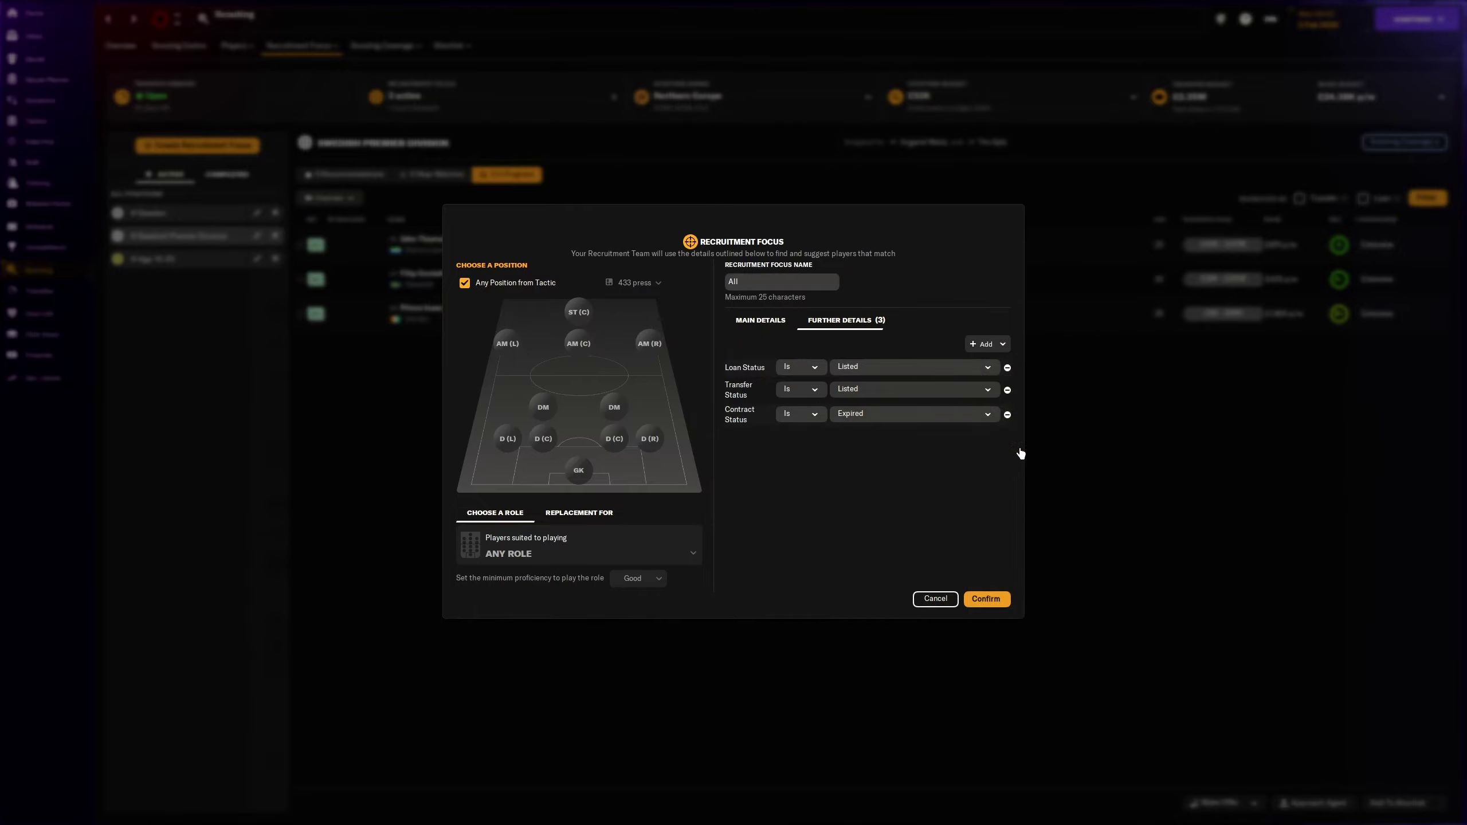
left_click(1009, 416)
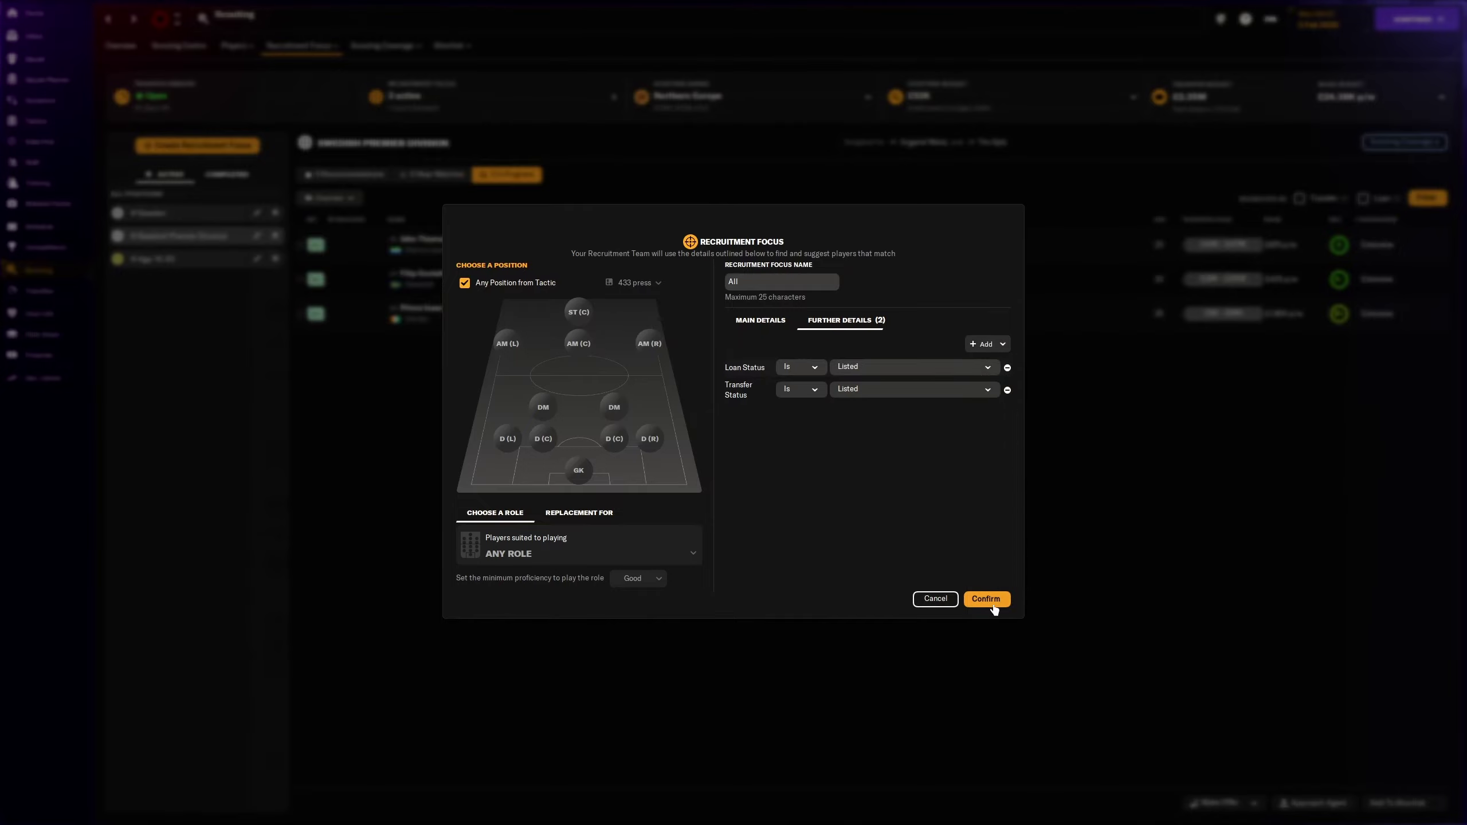
Step: Confirm the new All recruitment focus and reopen it for review
left_click(982, 600)
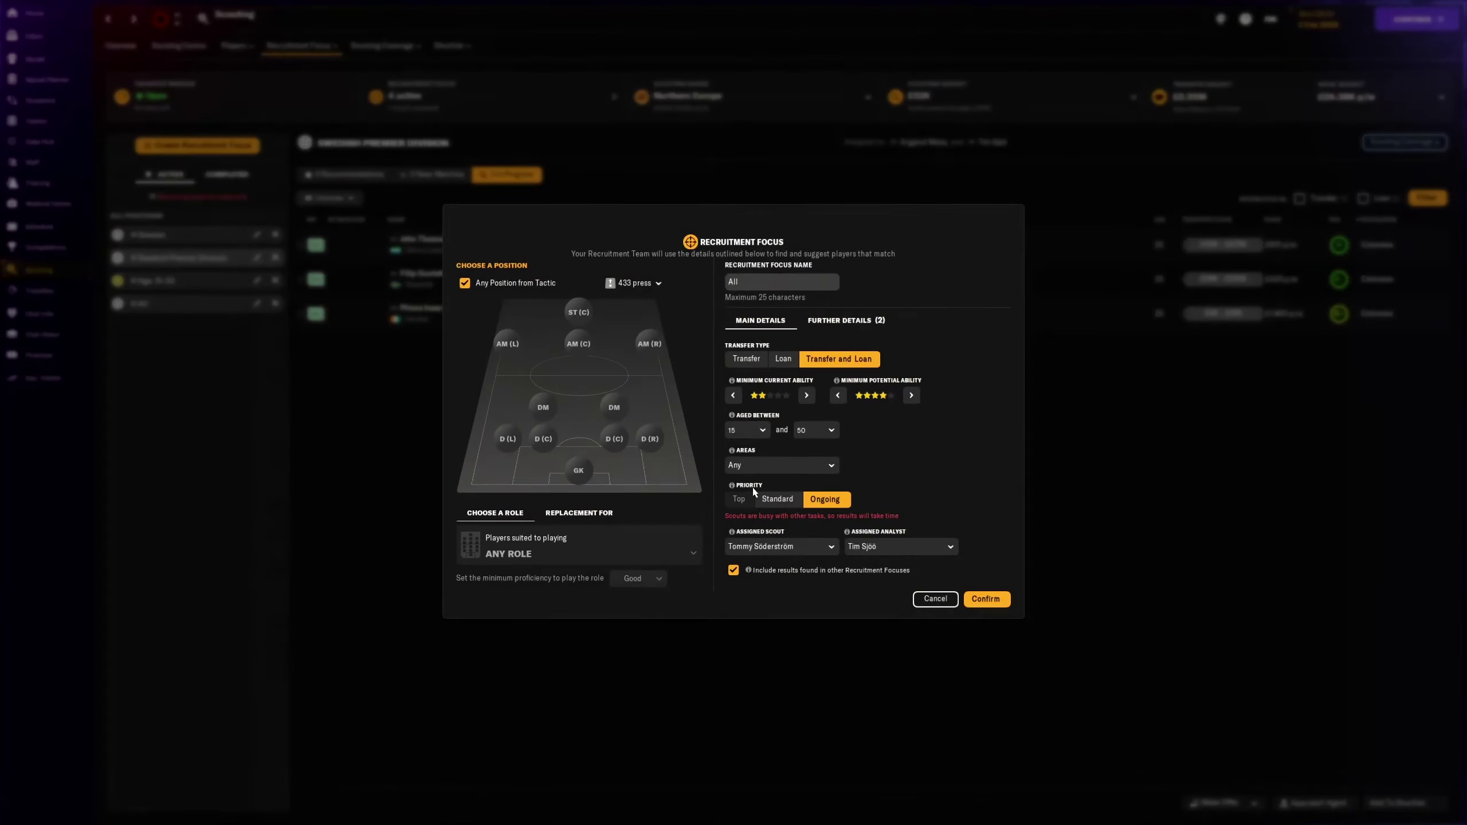
left_click(256, 302)
Step: Close the focus review and continue to the next day
left_click(986, 599)
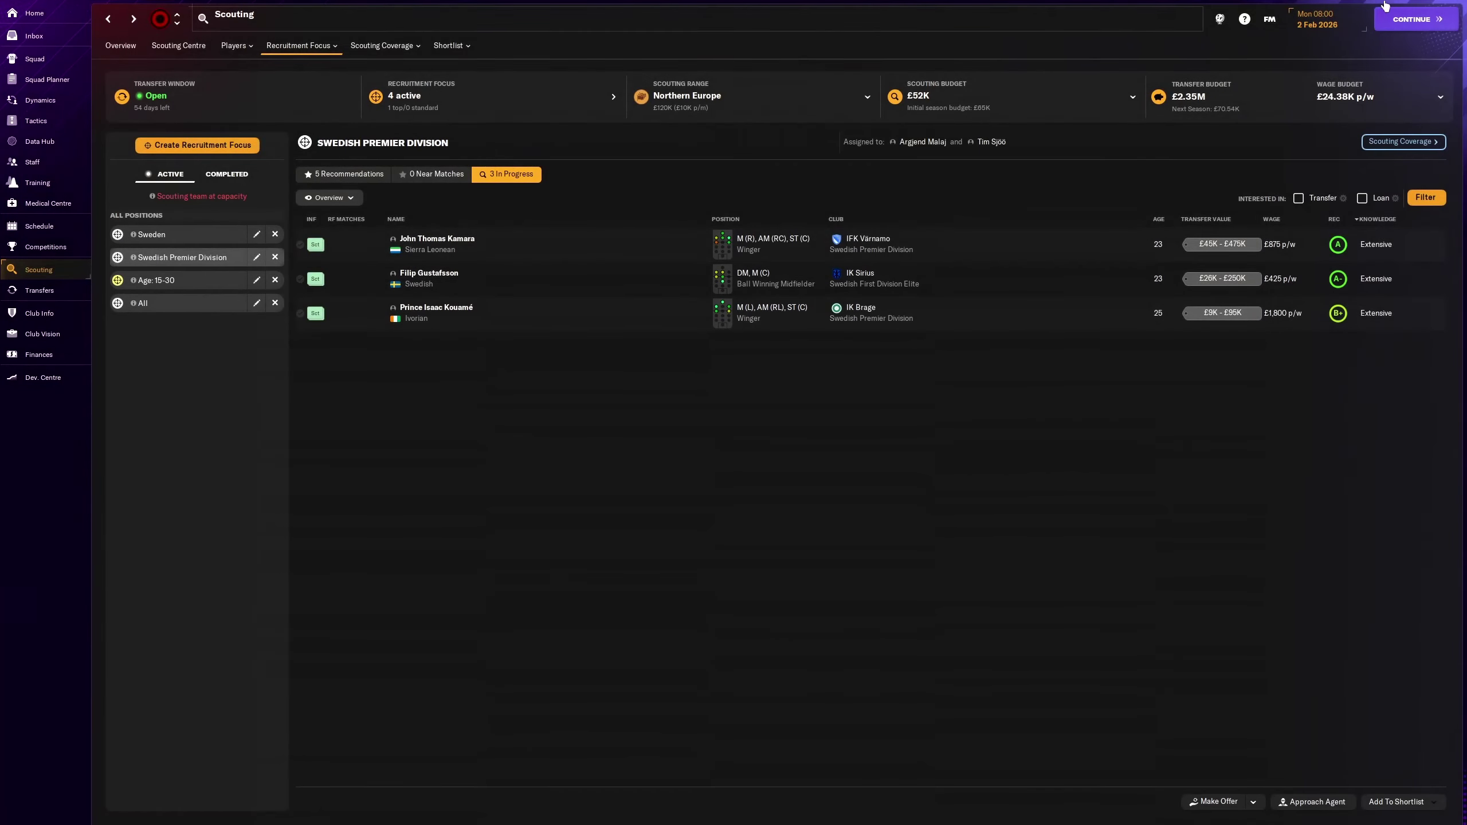
left_click(1410, 20)
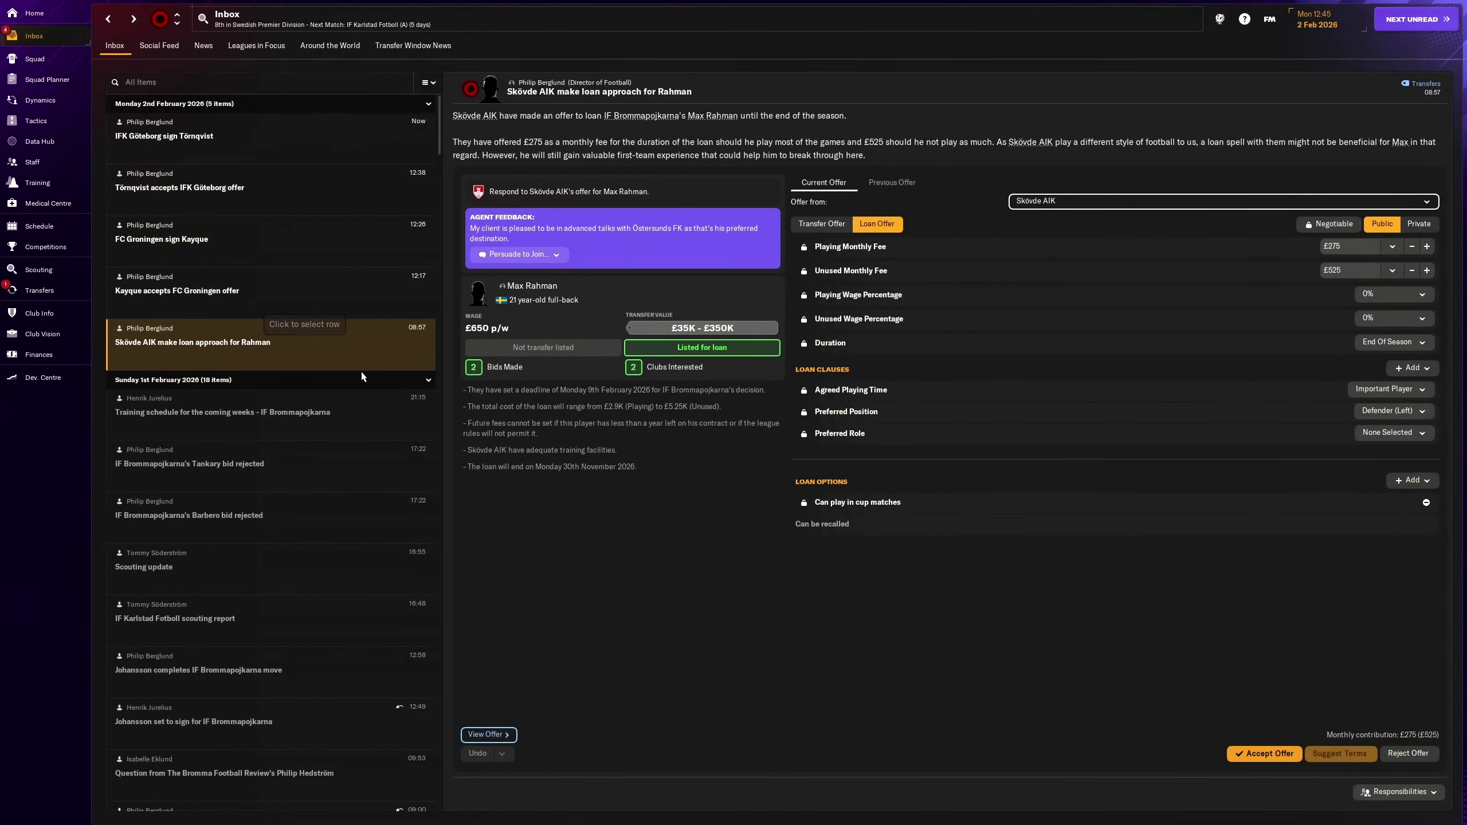
Step: Read the four transfer messages: Kayque's move to FC Groningen and Törnqvist's £350K signing by IFK Göteborg
left_click(312, 296)
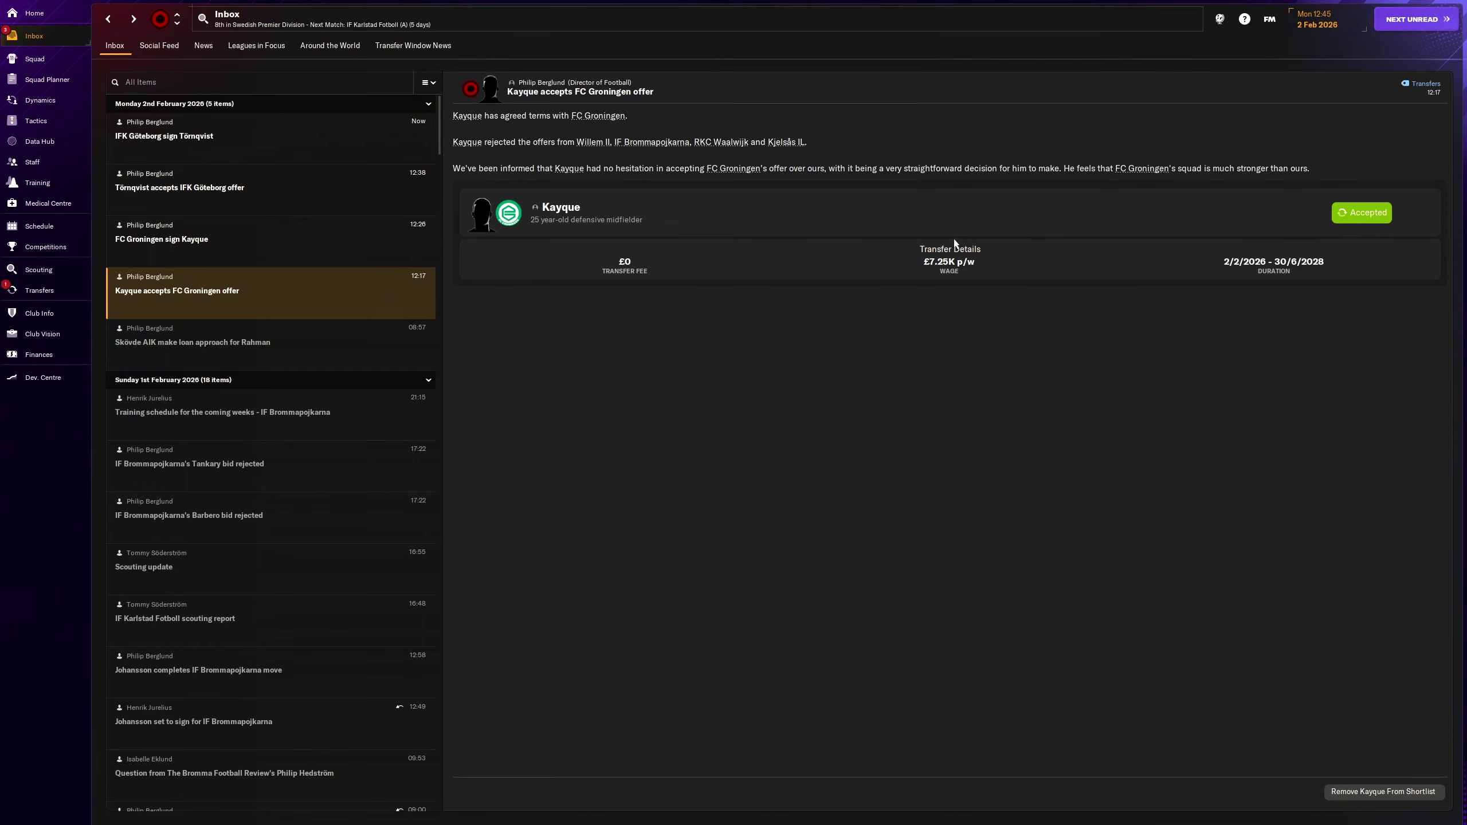
left_click(378, 249)
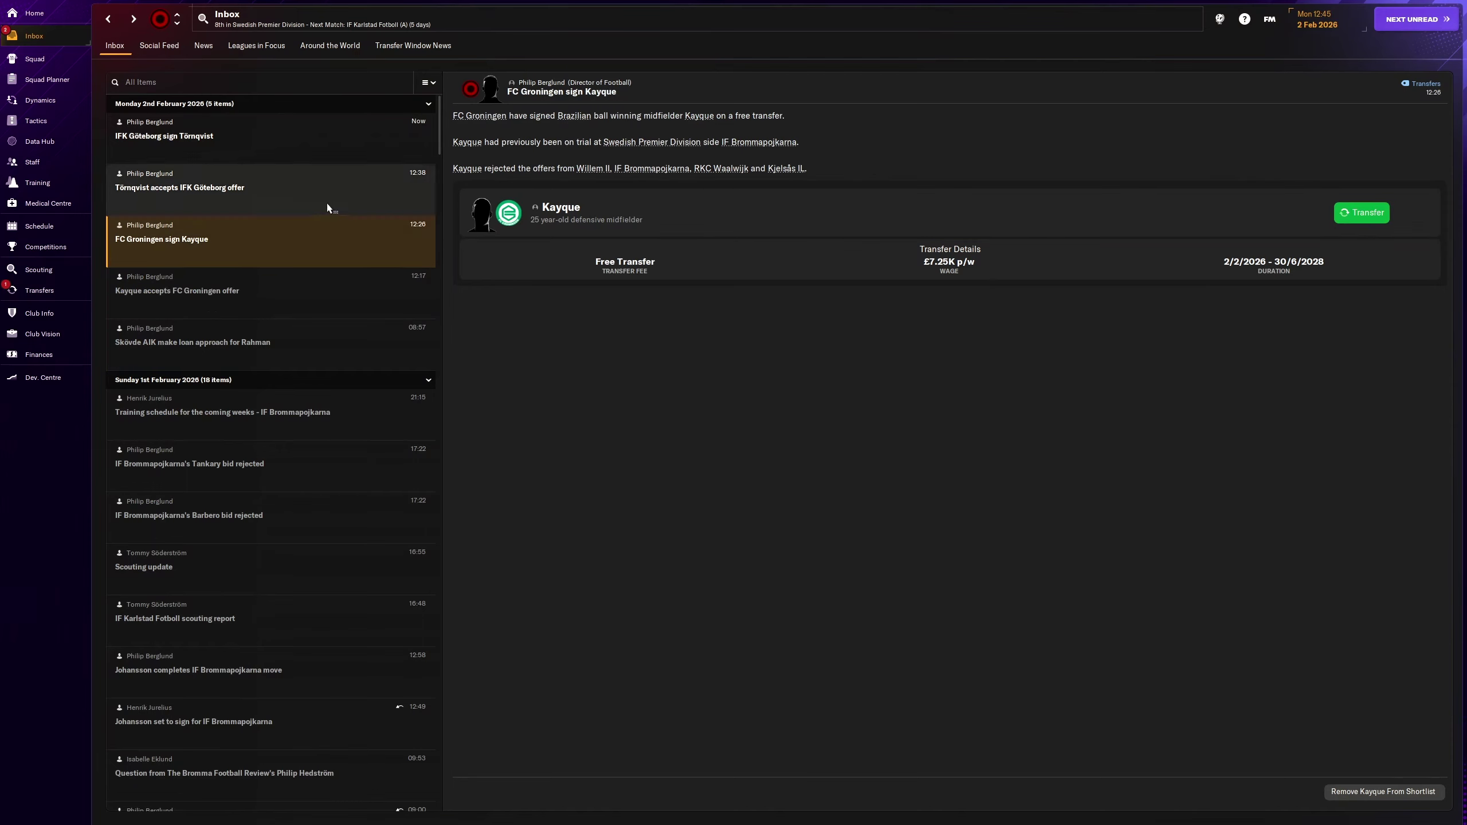
left_click(327, 208)
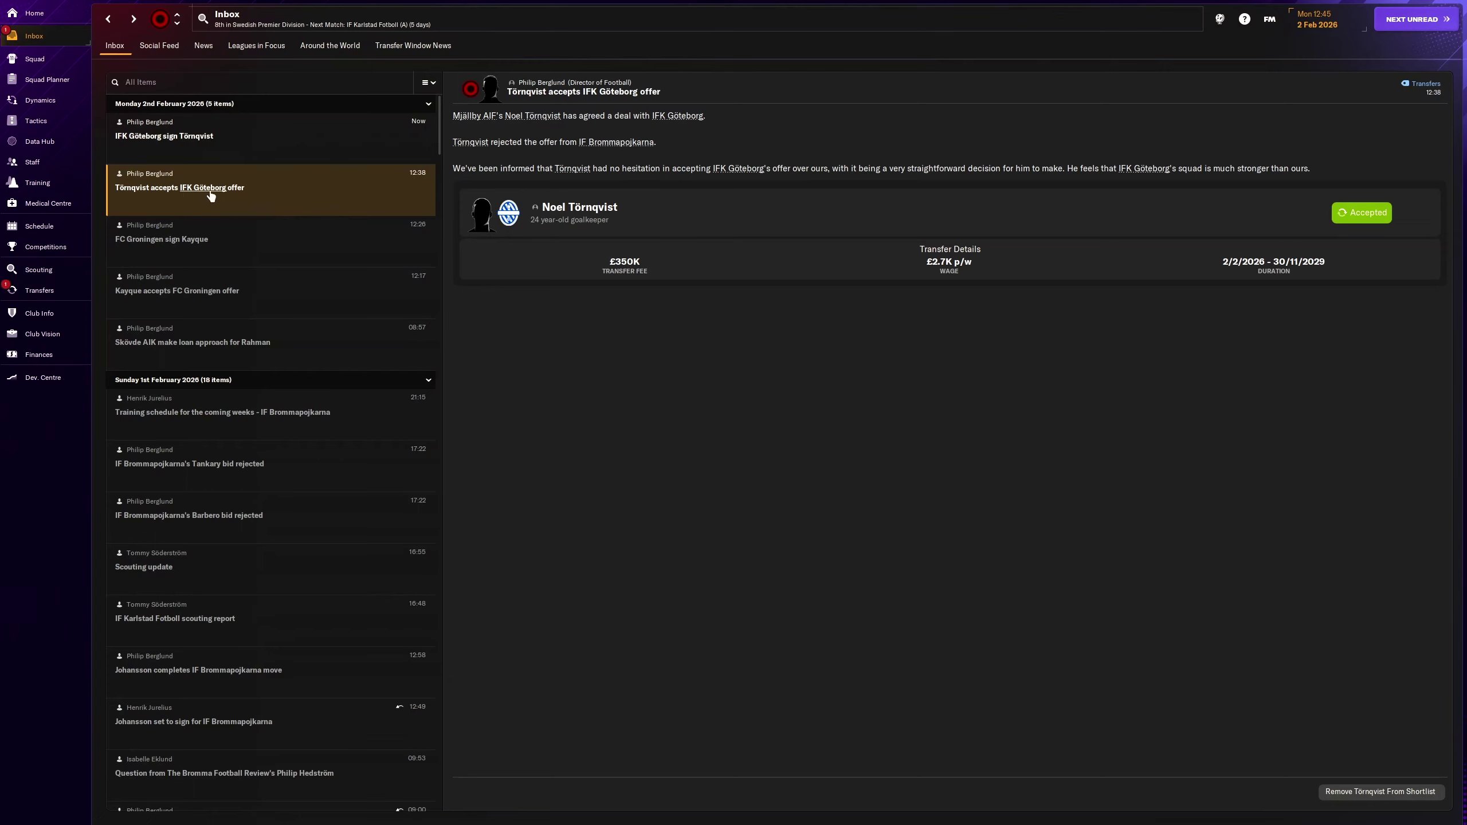
left_click(251, 153)
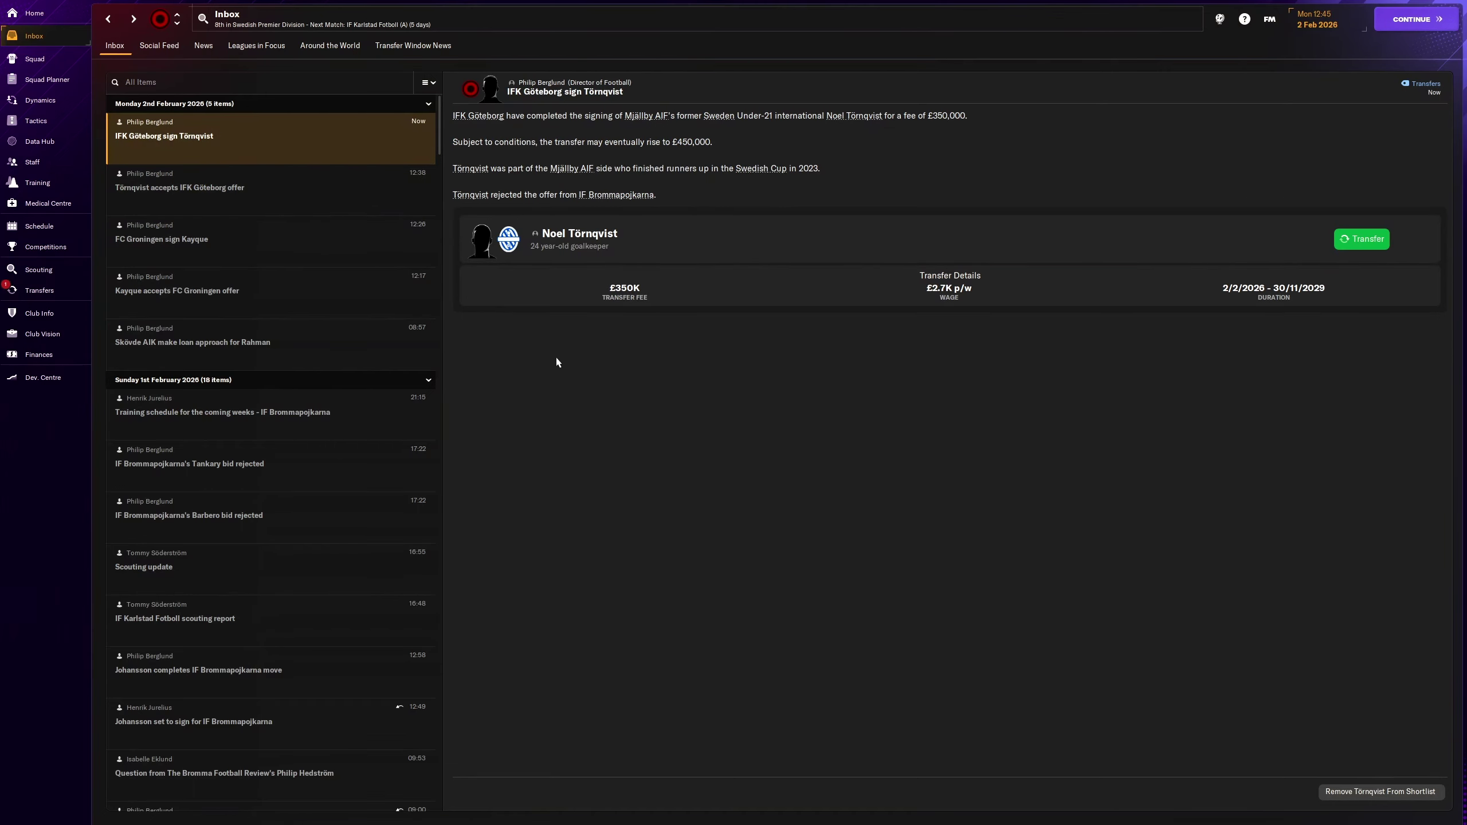